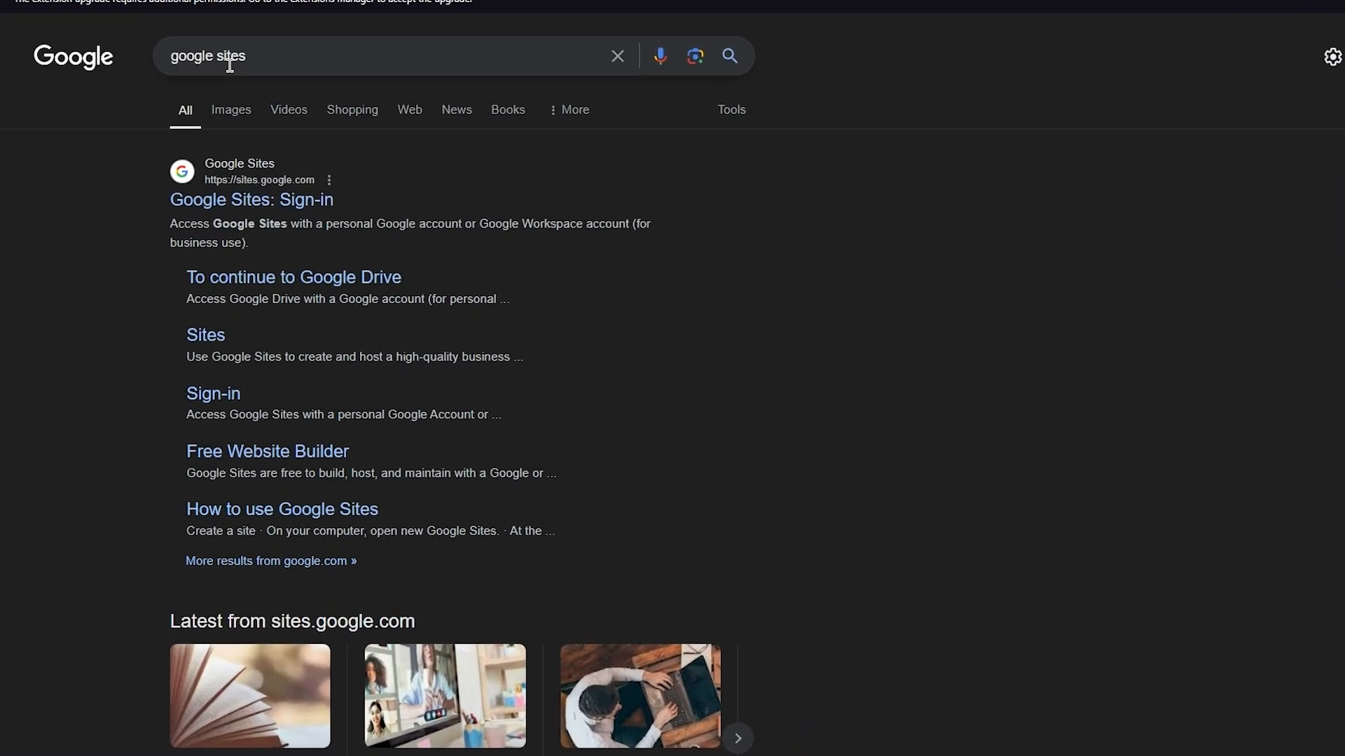
Look through the search results for Google Sites and open its sign-in page
scroll(354, 182, down, 4)
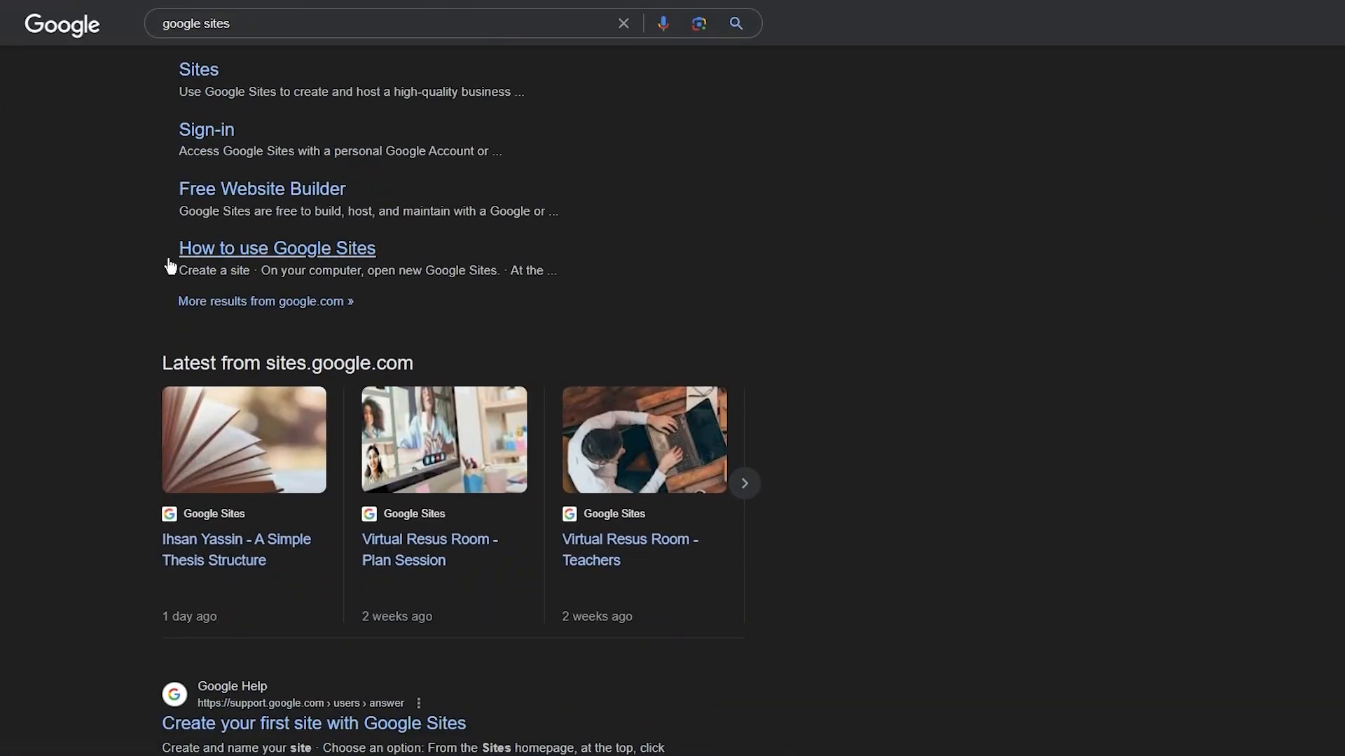
scroll(171, 264, down, 4)
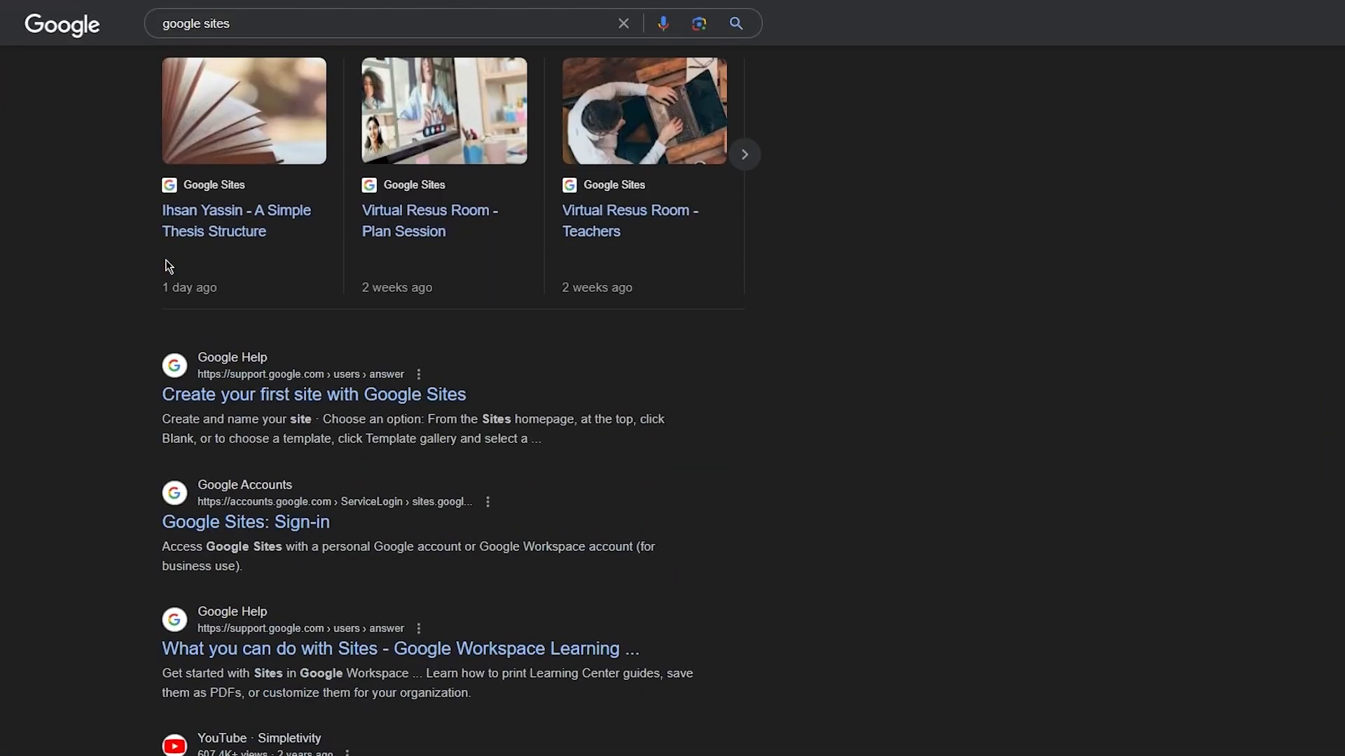
scroll(171, 264, up, 8)
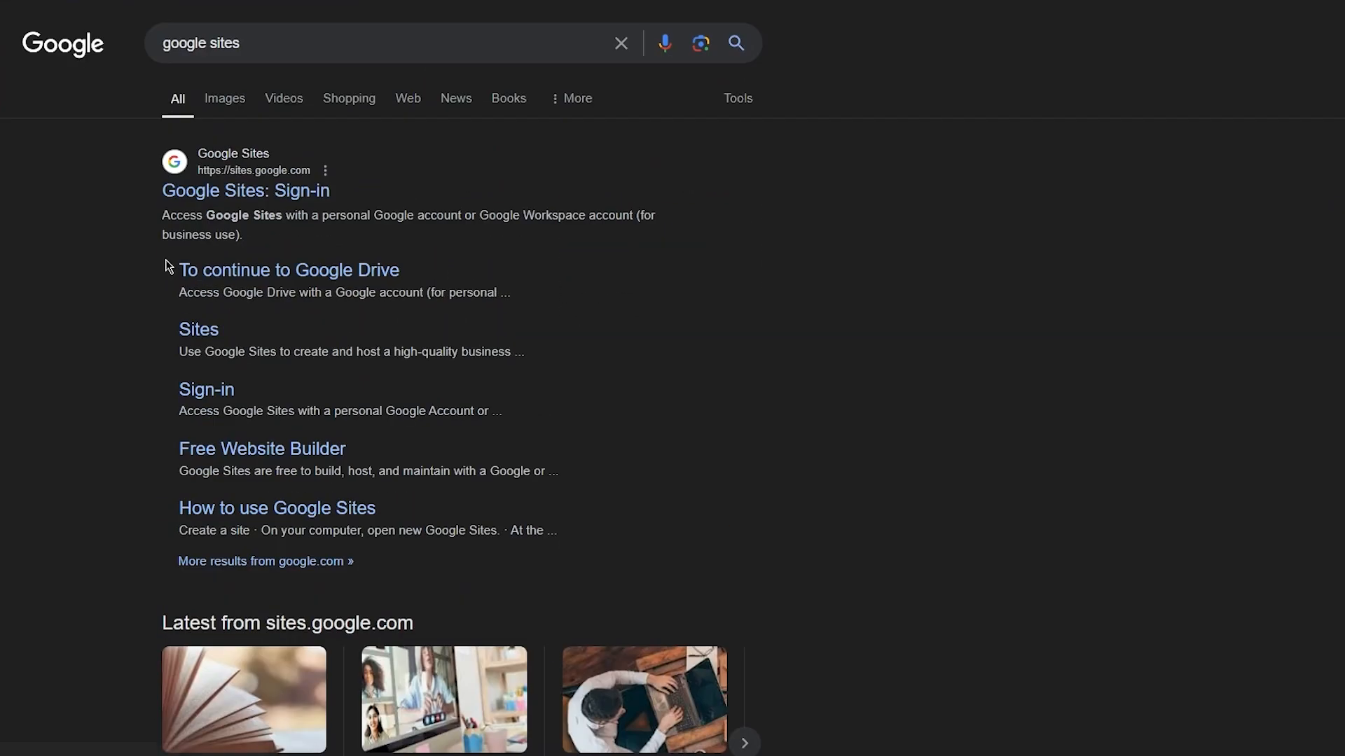
click(273, 187)
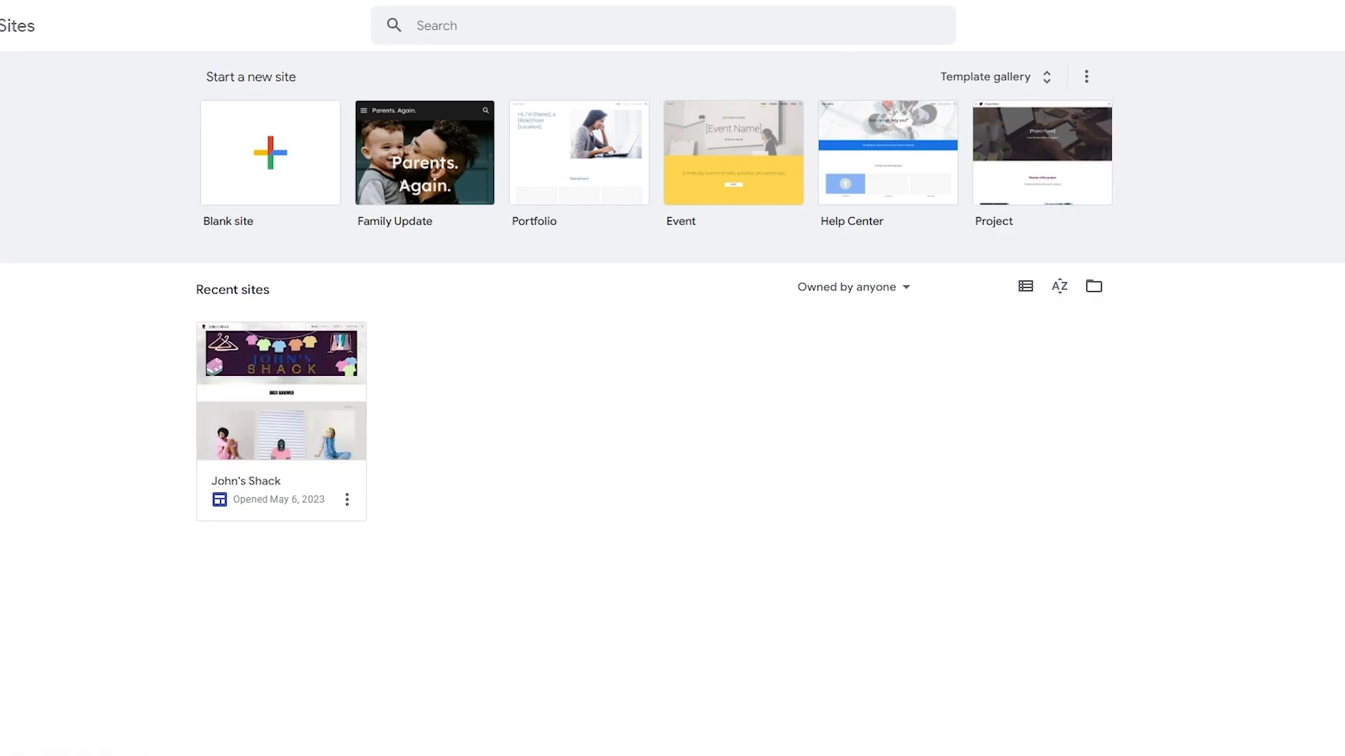
click(1177, 264)
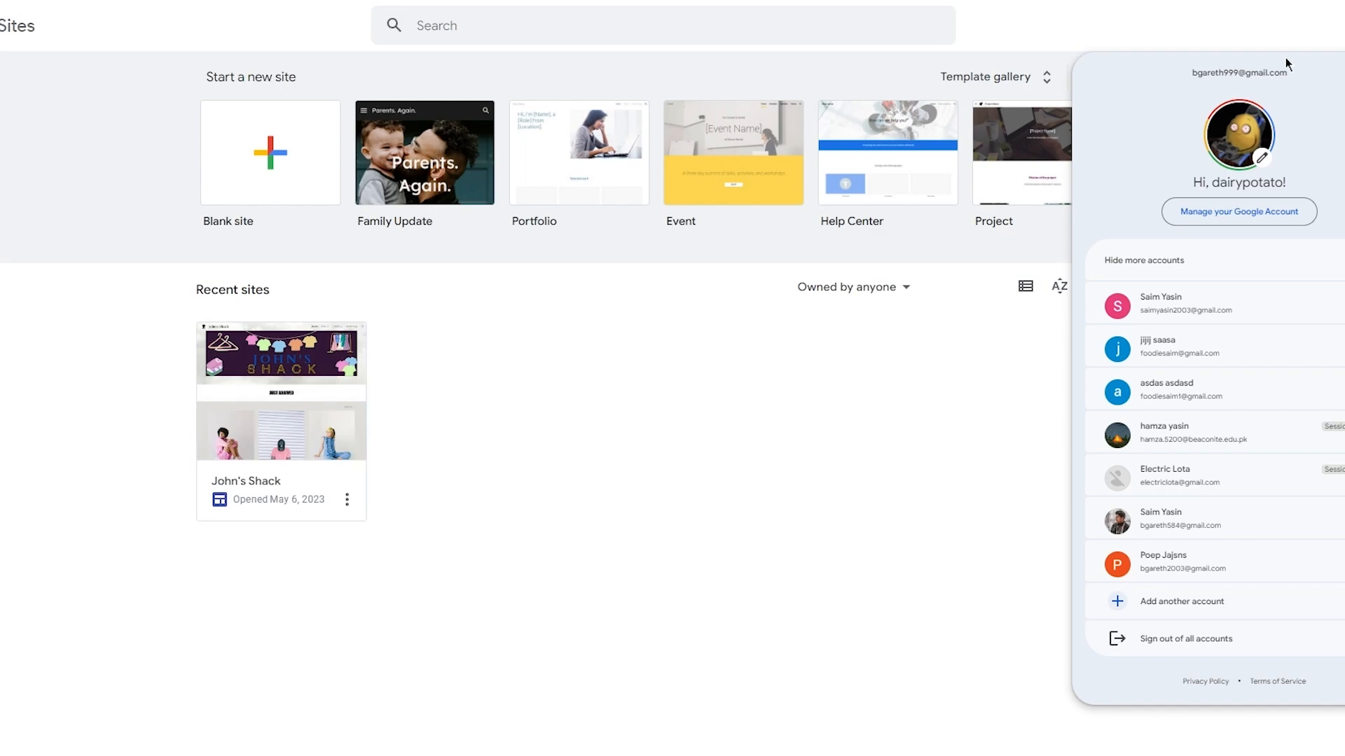
key(Escape)
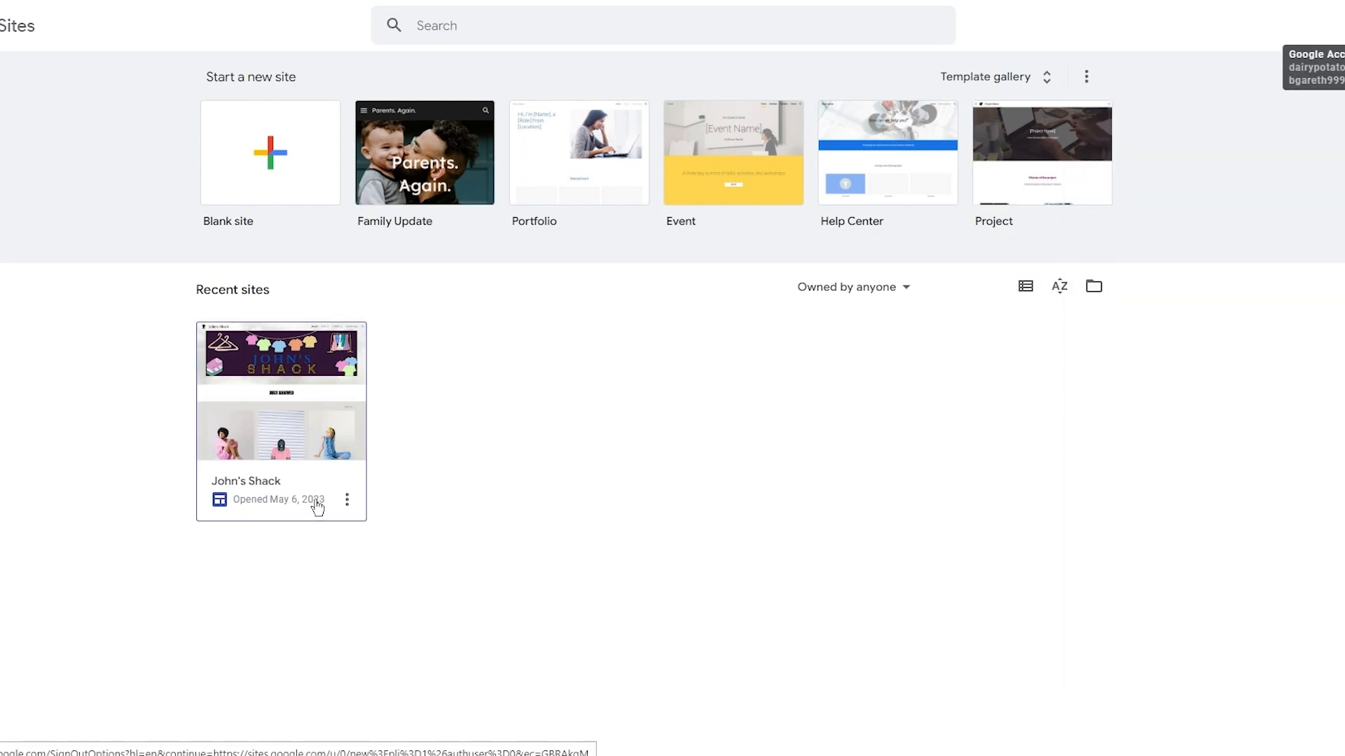
click(0, 26)
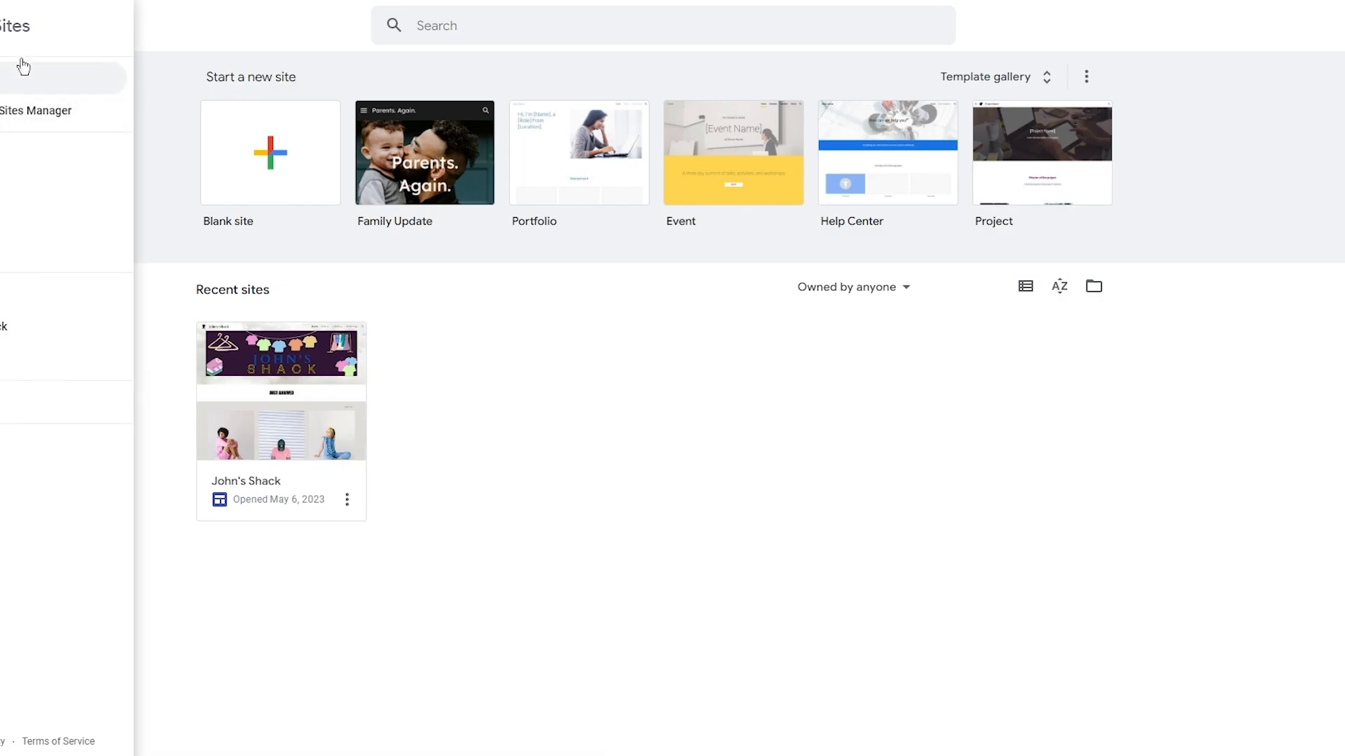
click(25, 98)
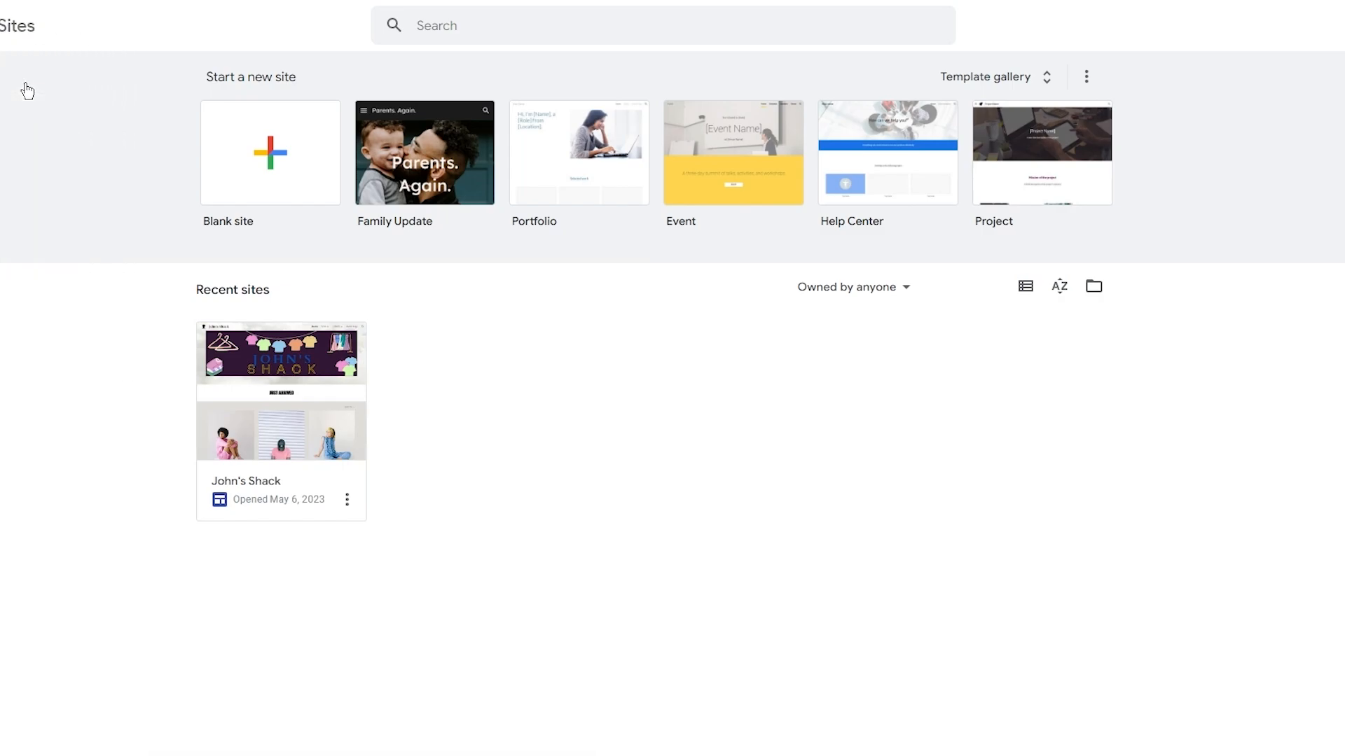
click(0, 26)
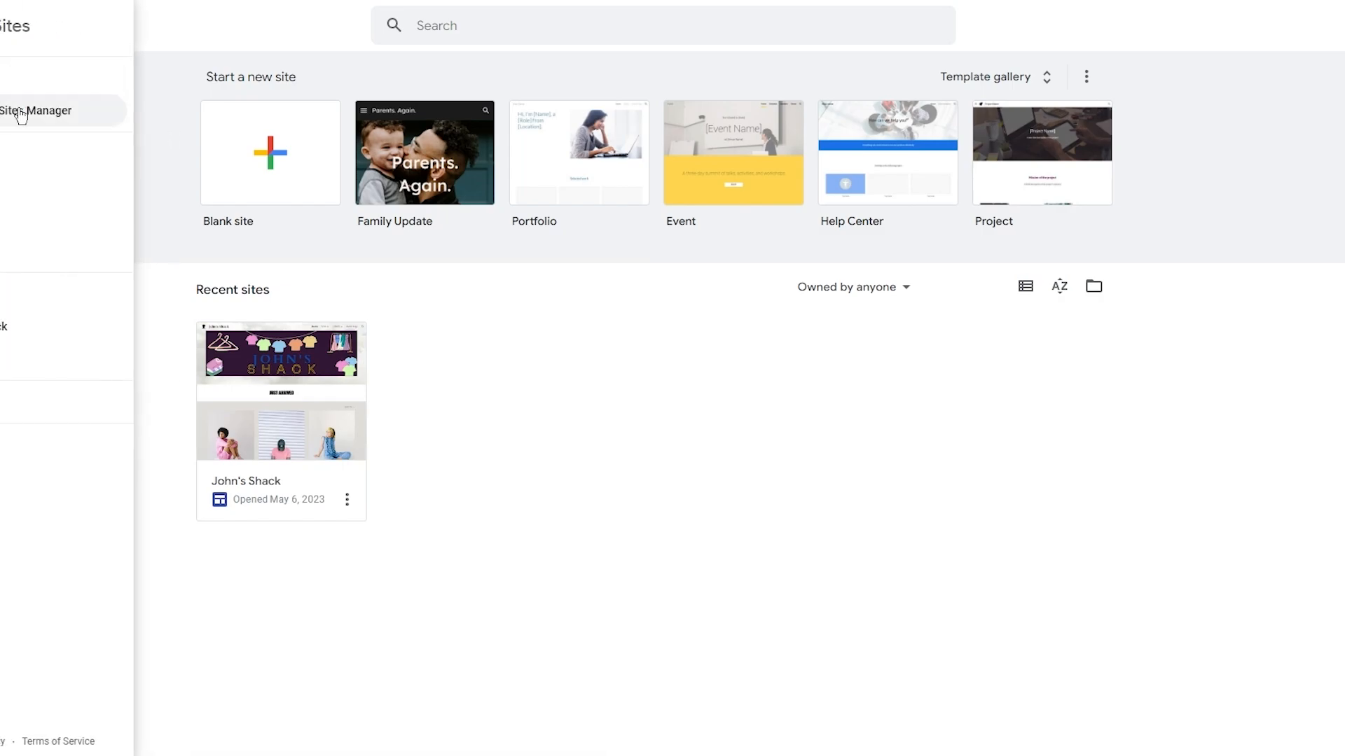
click(20, 85)
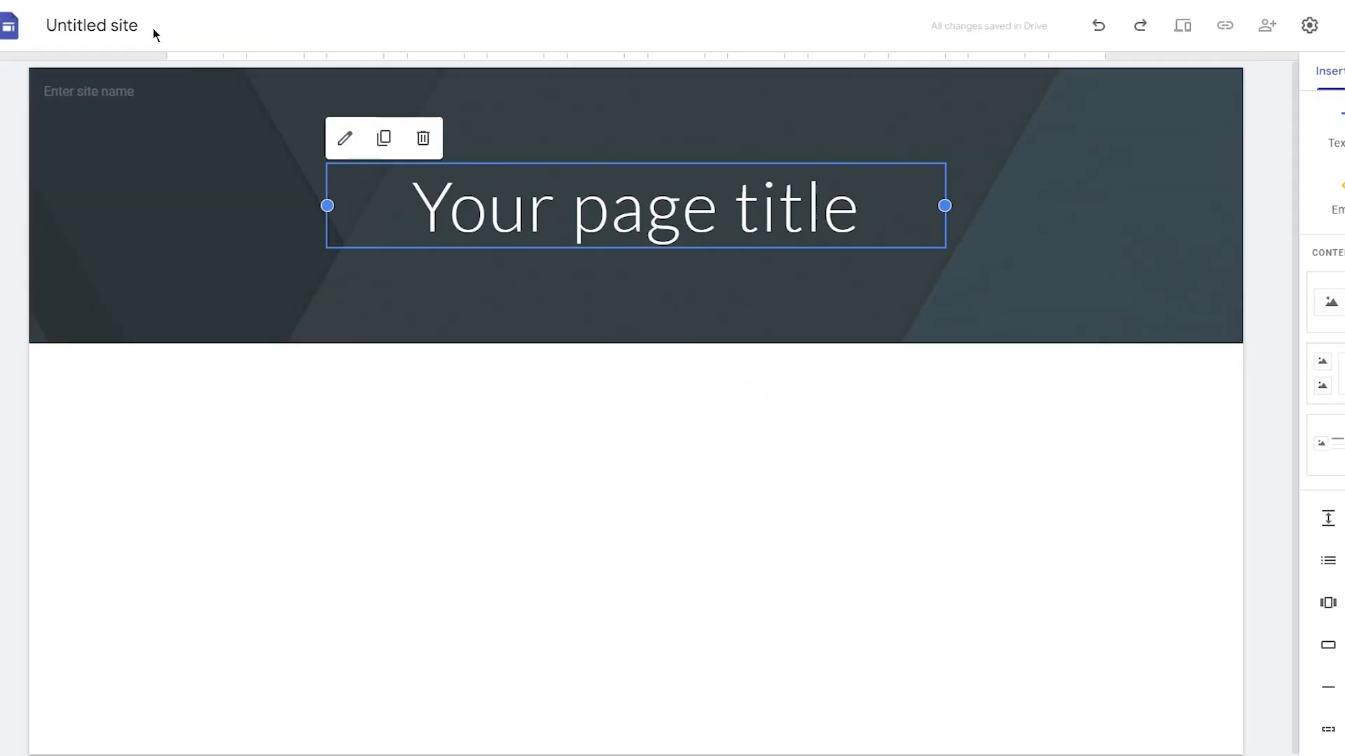
Name the untitled blank site document "John's Retail Store"
click(146, 28)
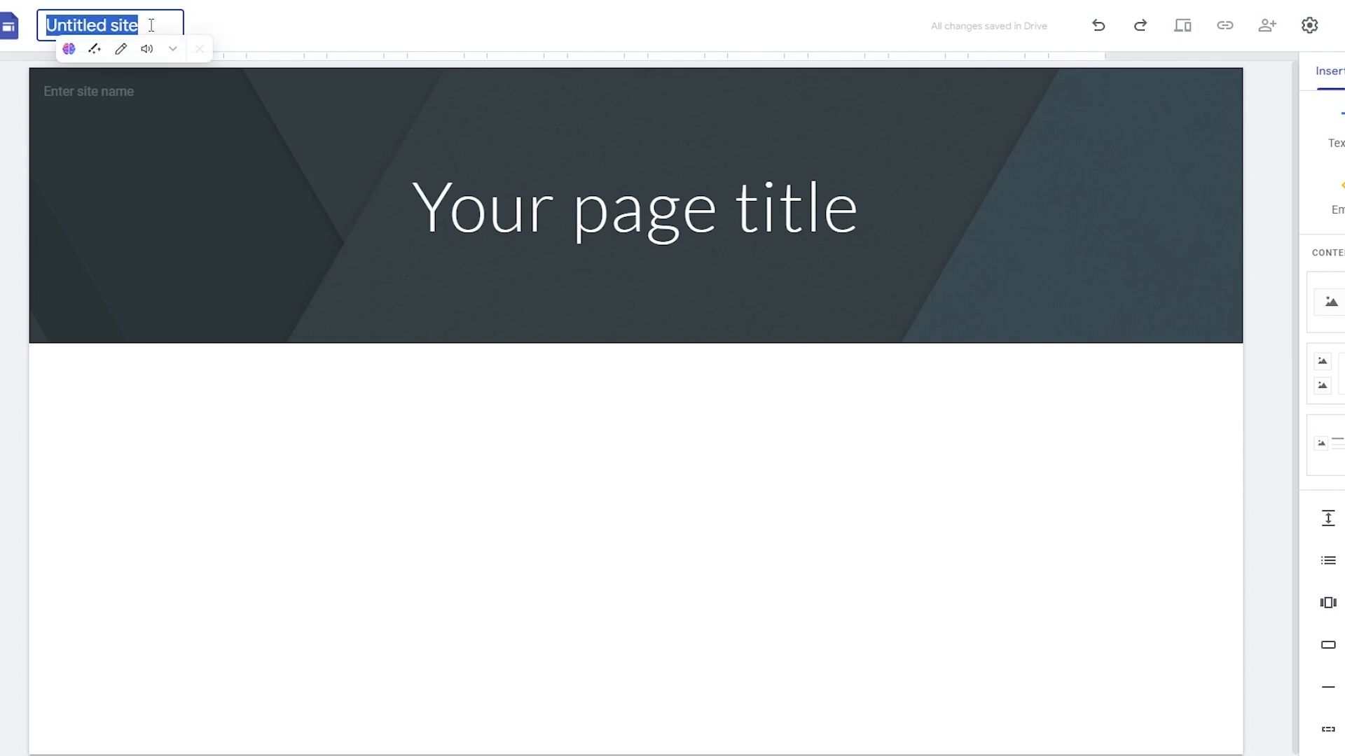
text(John)
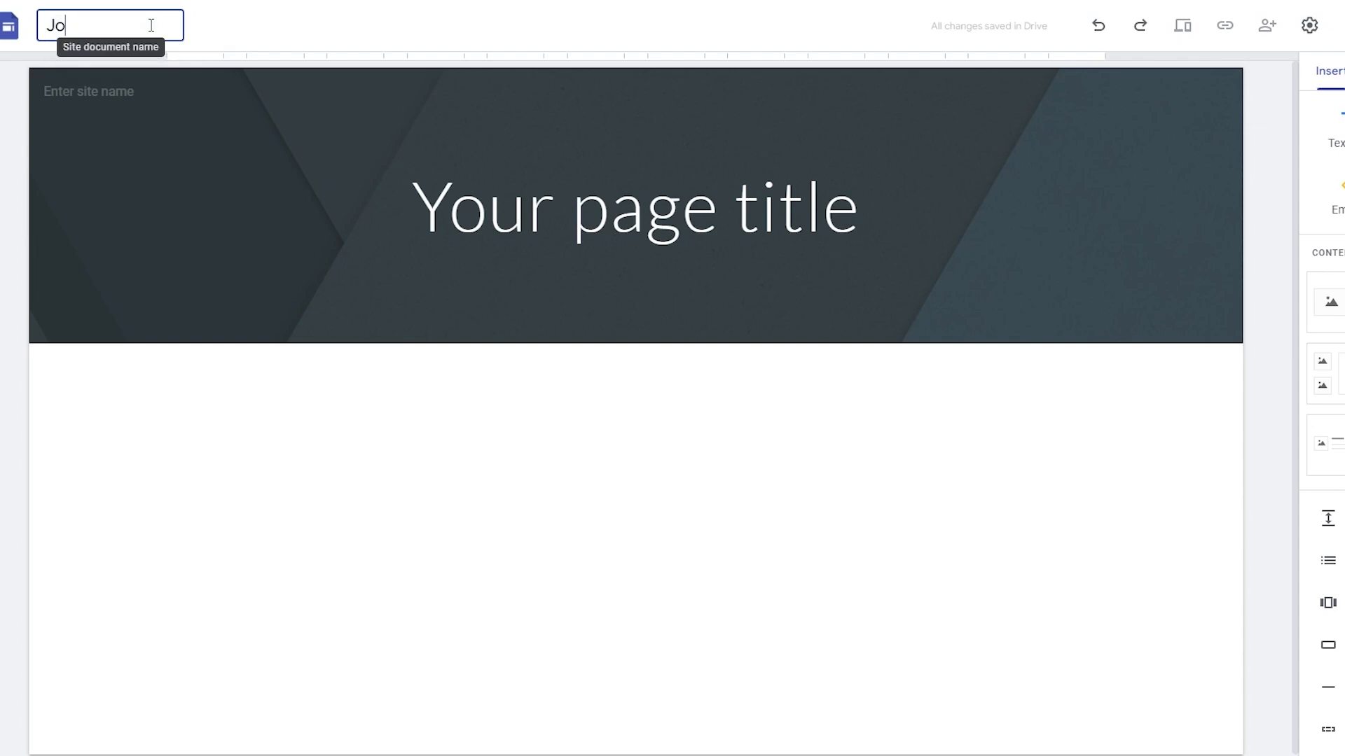
key(Return)
click(91, 25)
text('s)
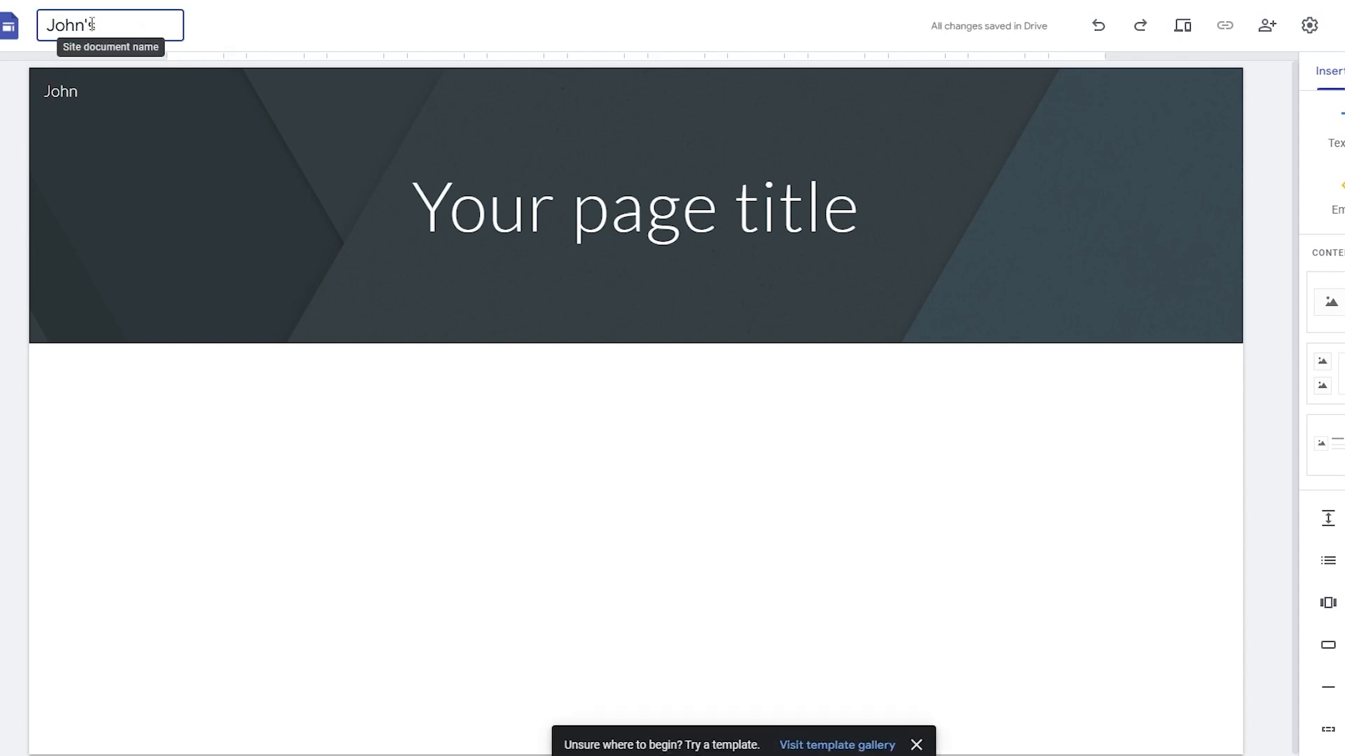
text( Retail Store)
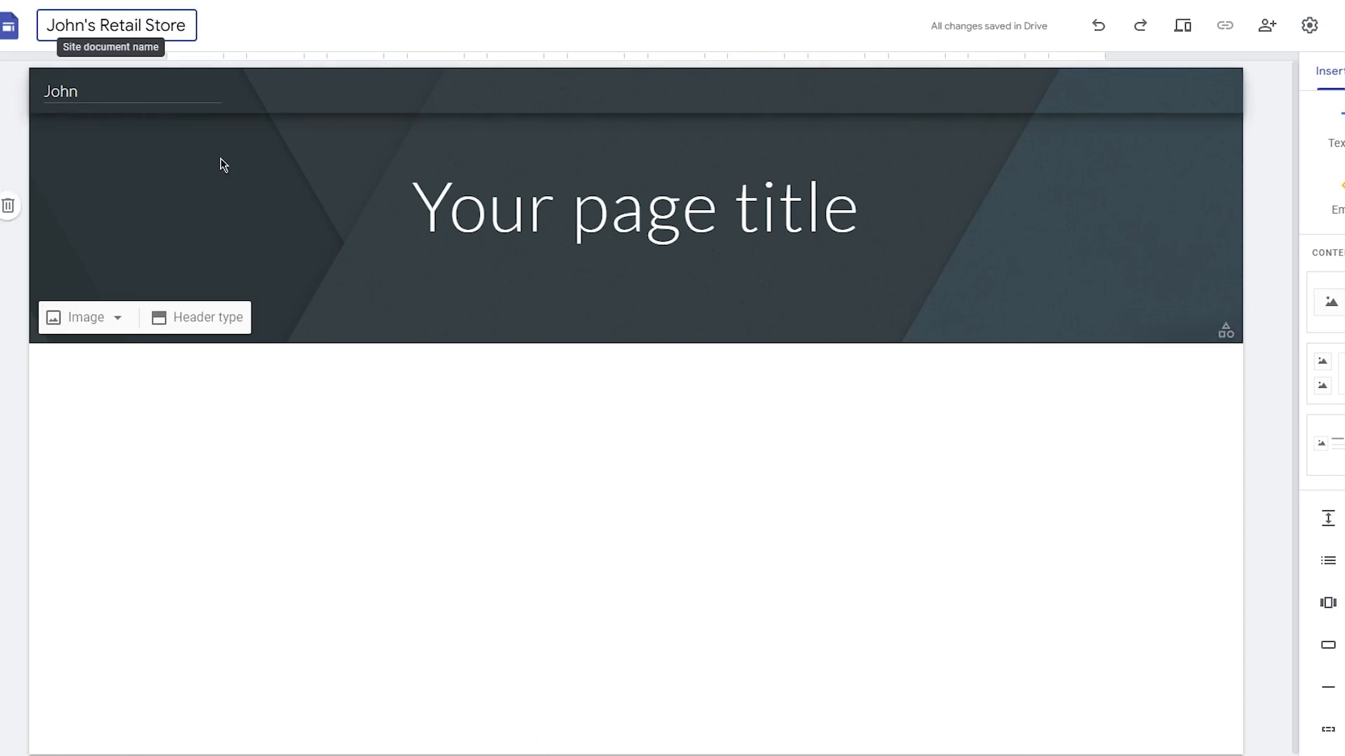
key(Return)
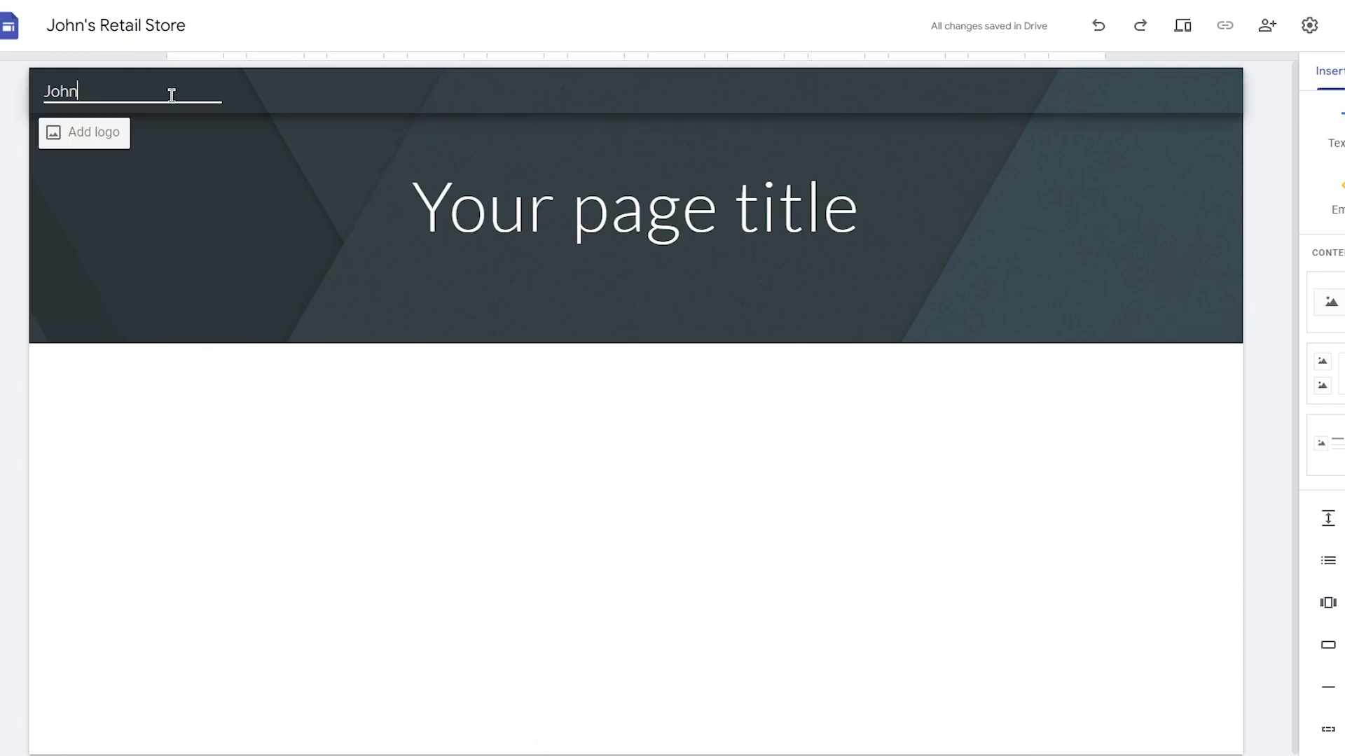
Check the brand image settings for the site's logo and favicon, and close them unchanged
click(92, 133)
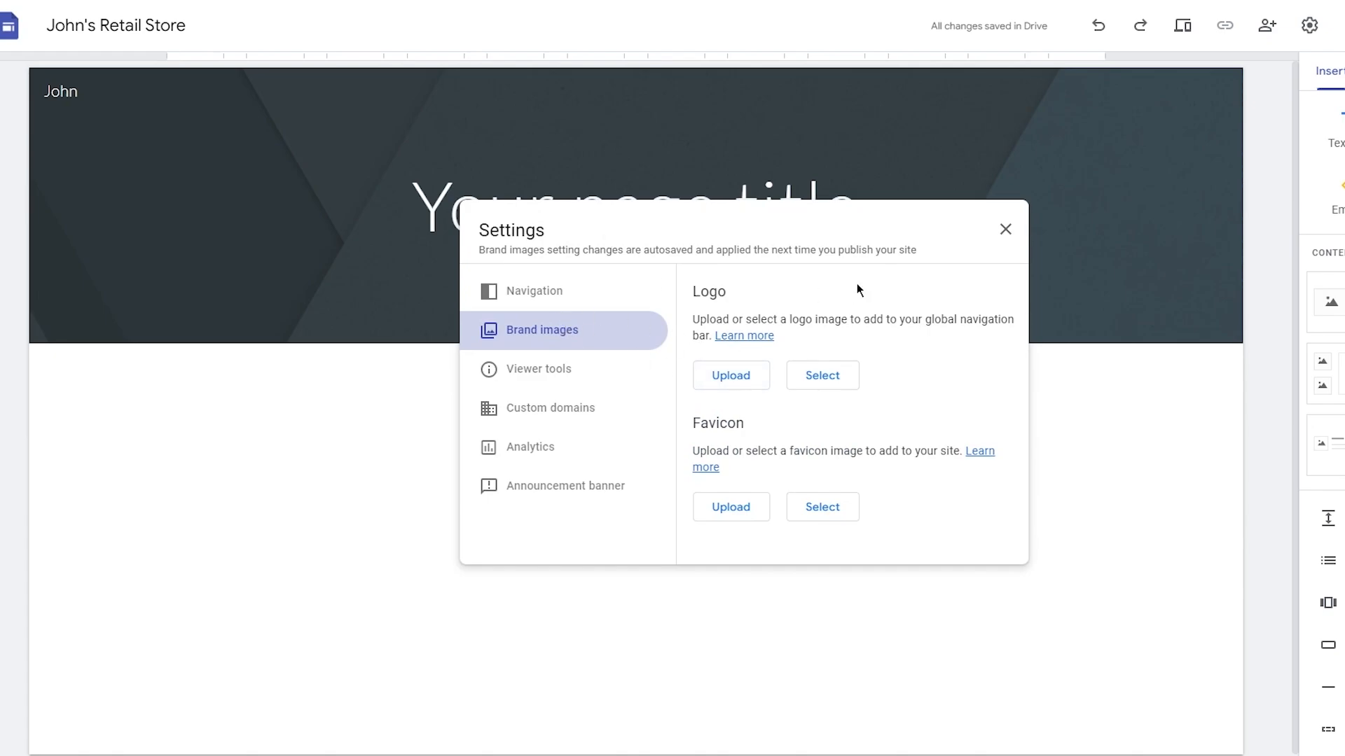
click(1005, 230)
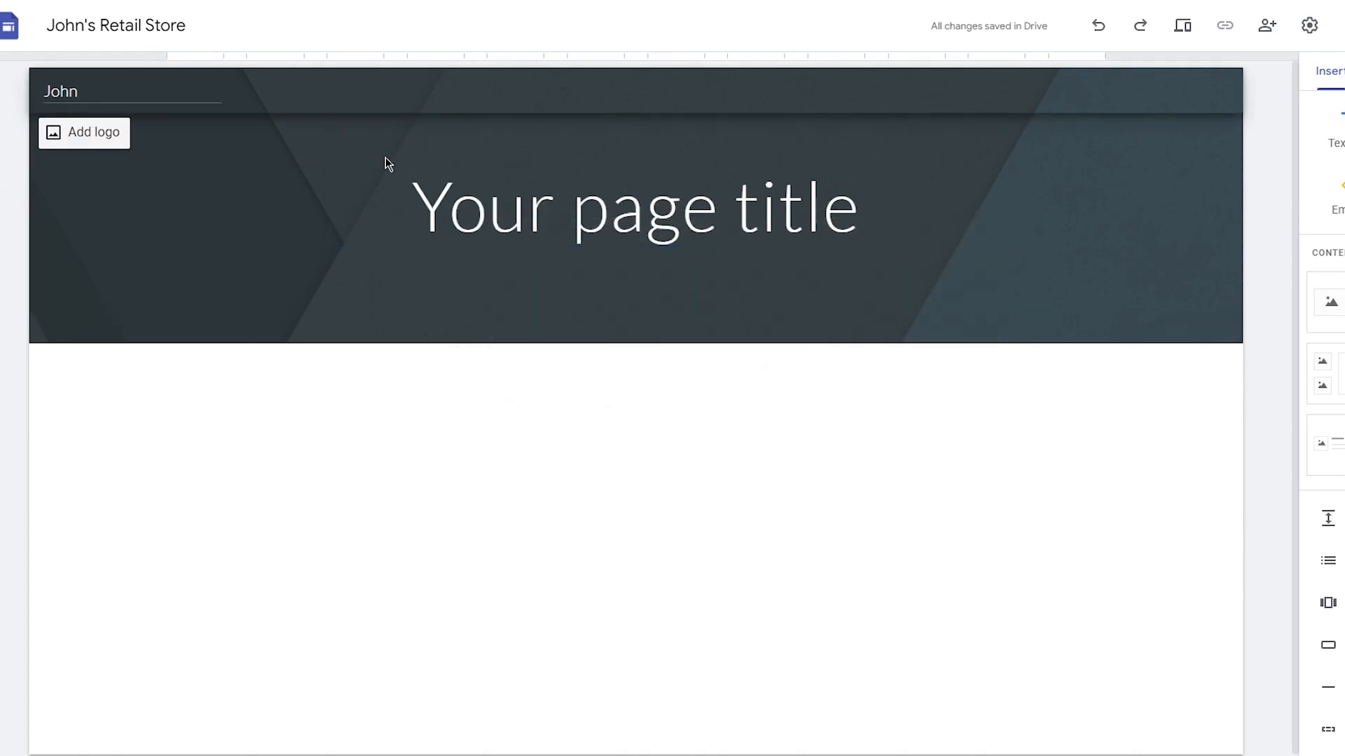
Replace the placeholder page title in the header with "The best Hoodie's in town"
click(804, 203)
drag(868, 205, 532, 176)
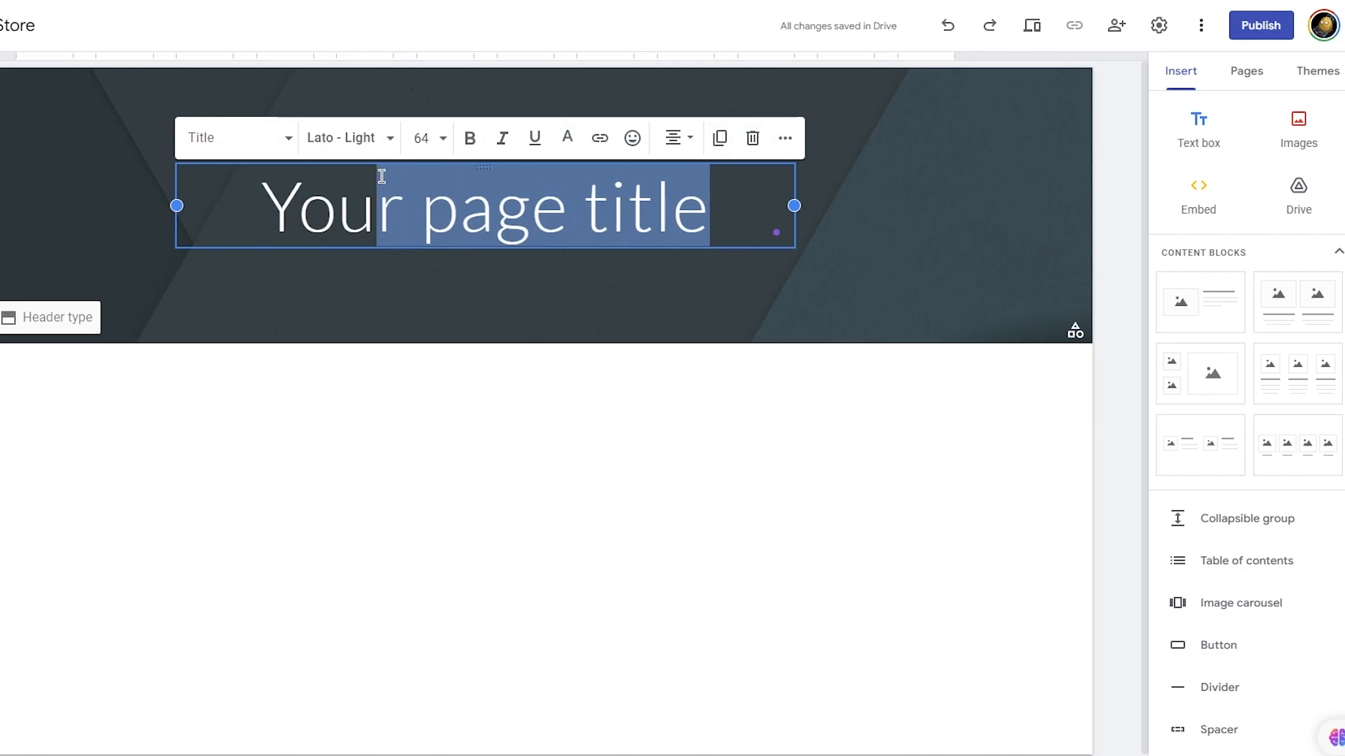
drag(382, 176, 257, 182)
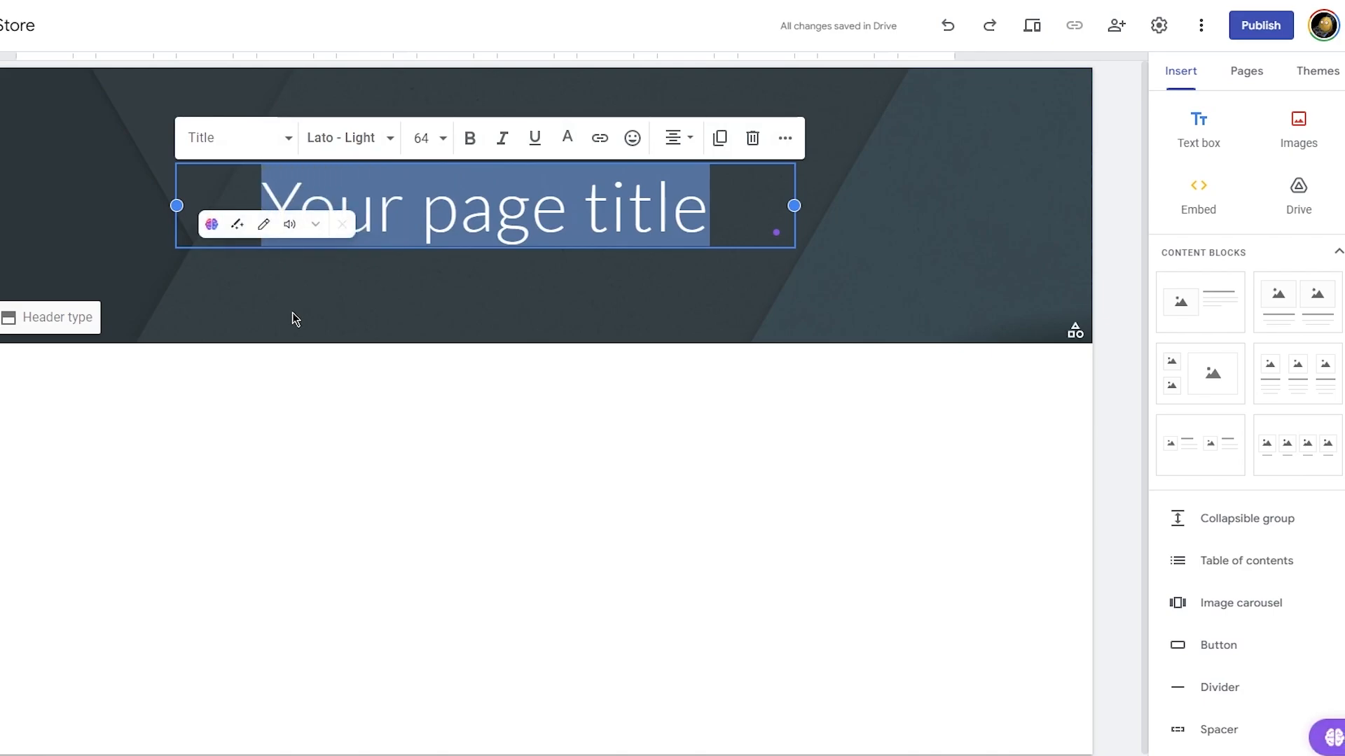
text(The be)
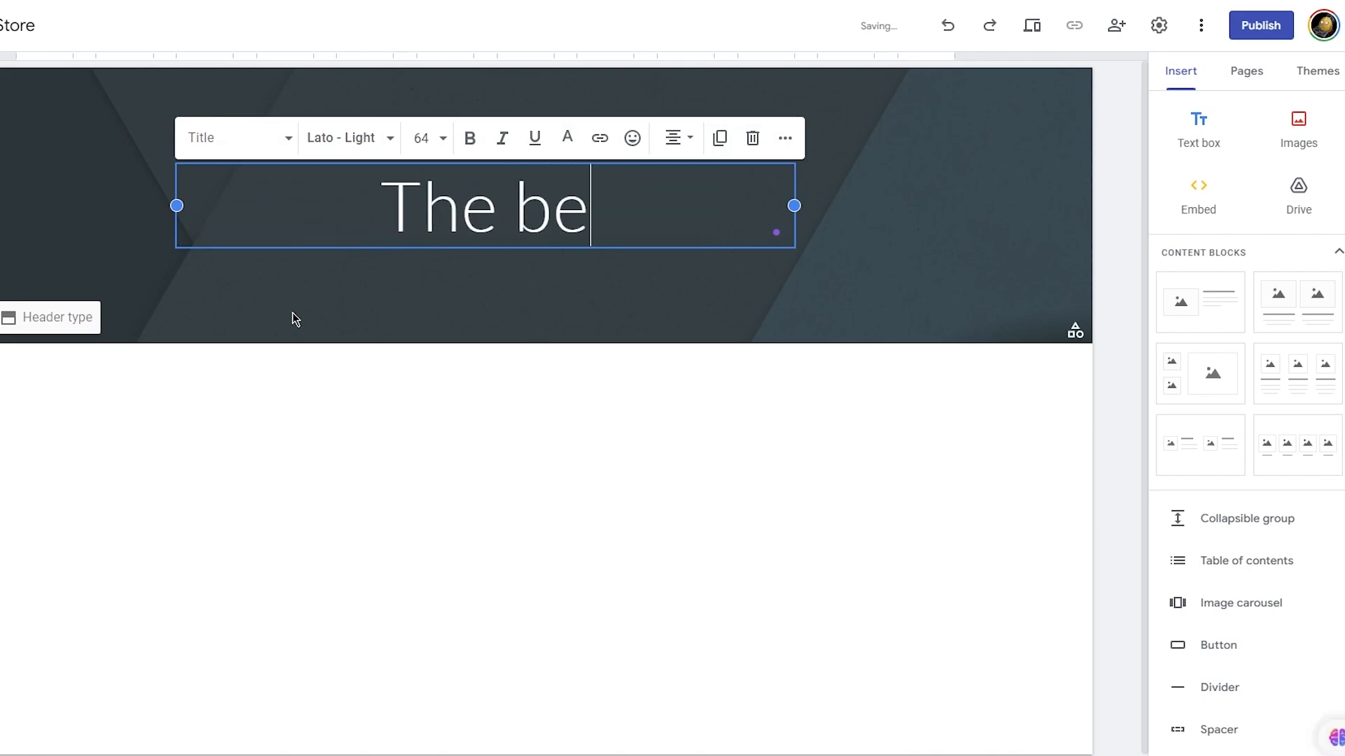
text(st Hoodie's i)
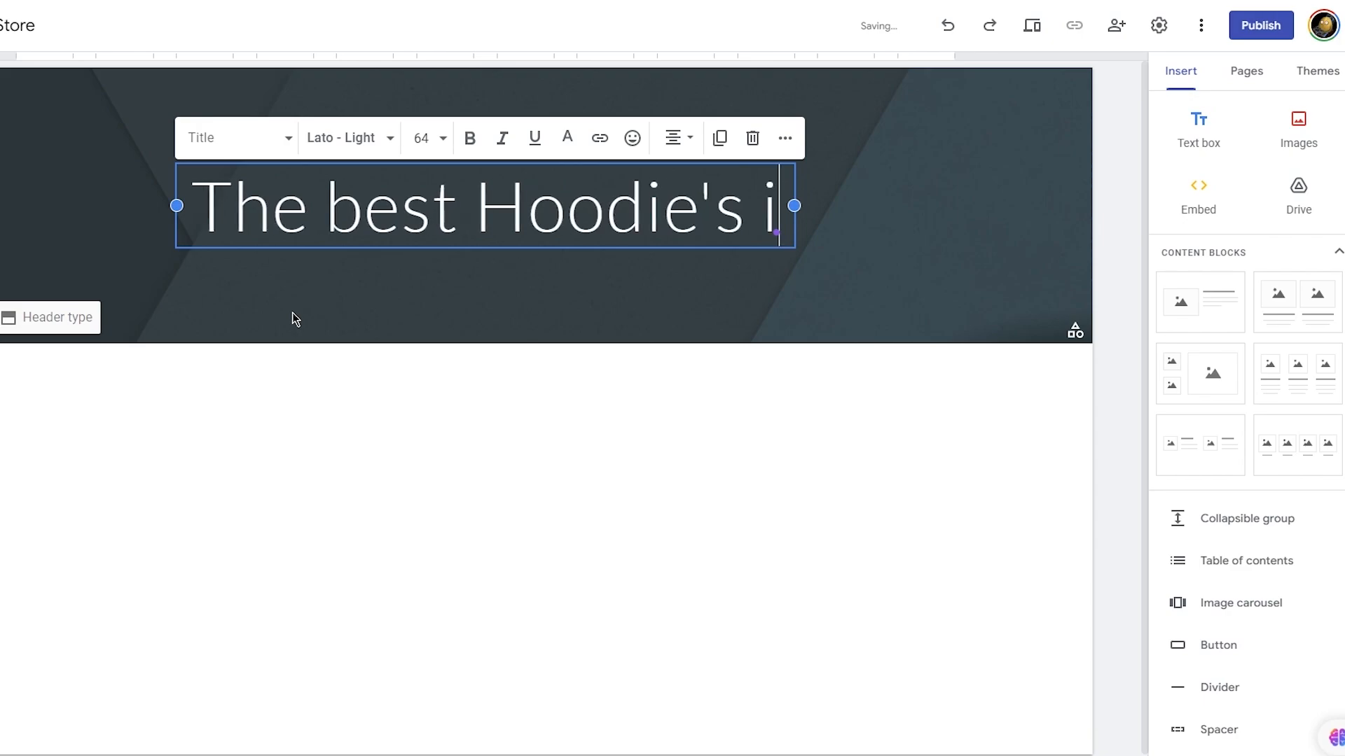
text(n town)
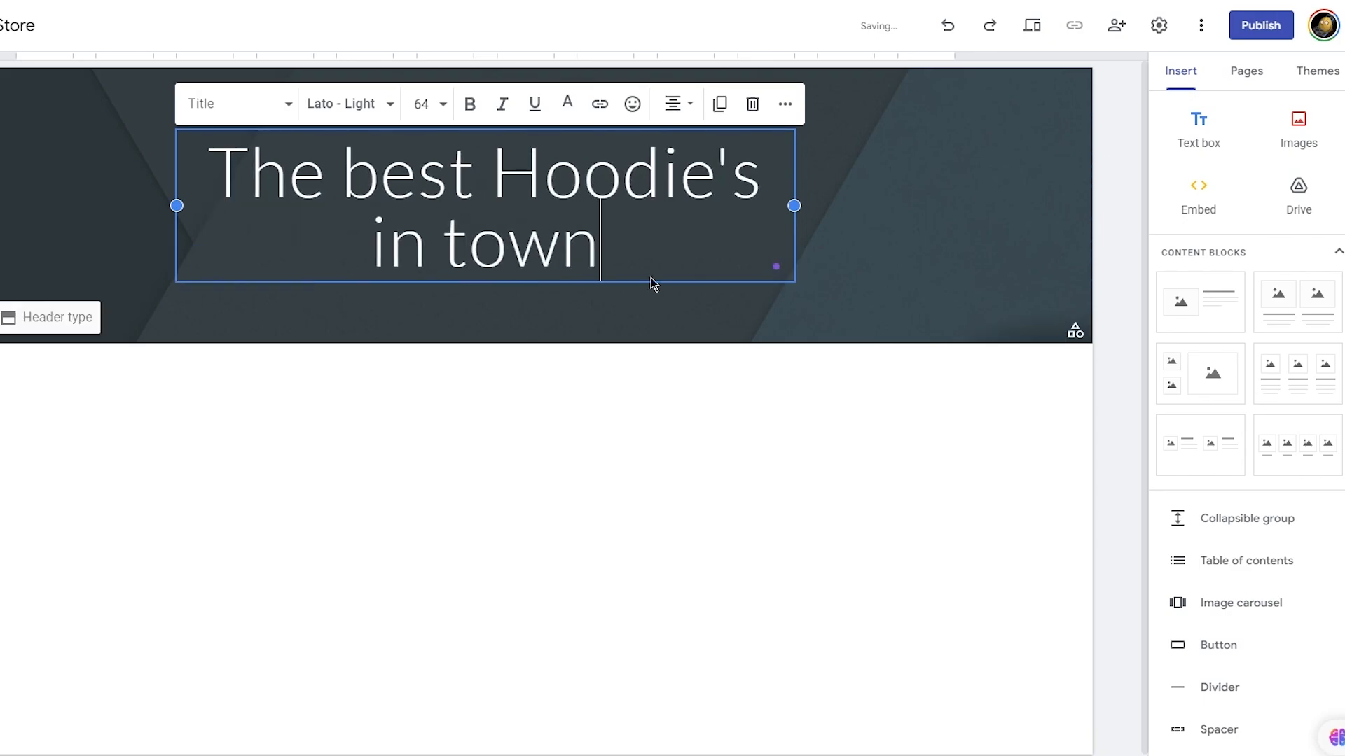
Try the Caveat Bold font on the whole header title
drag(636, 242, 141, 138)
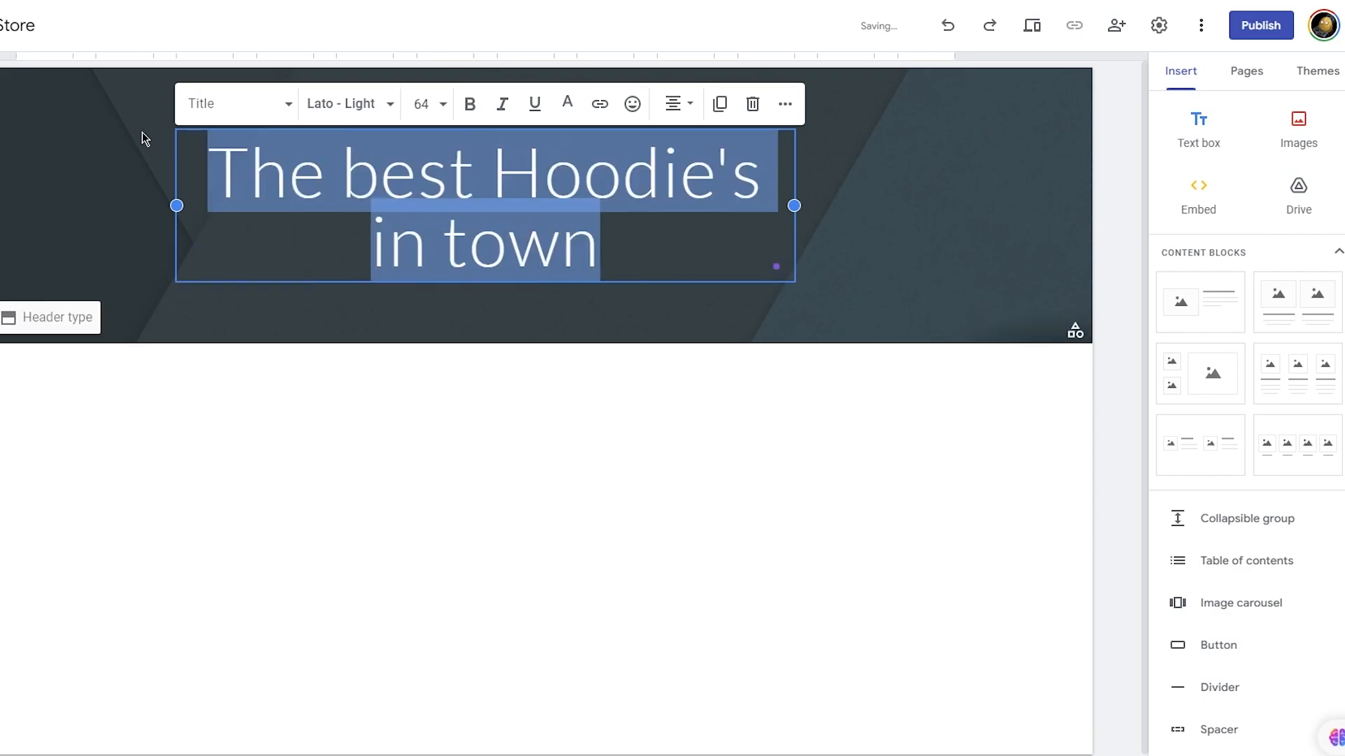
click(366, 107)
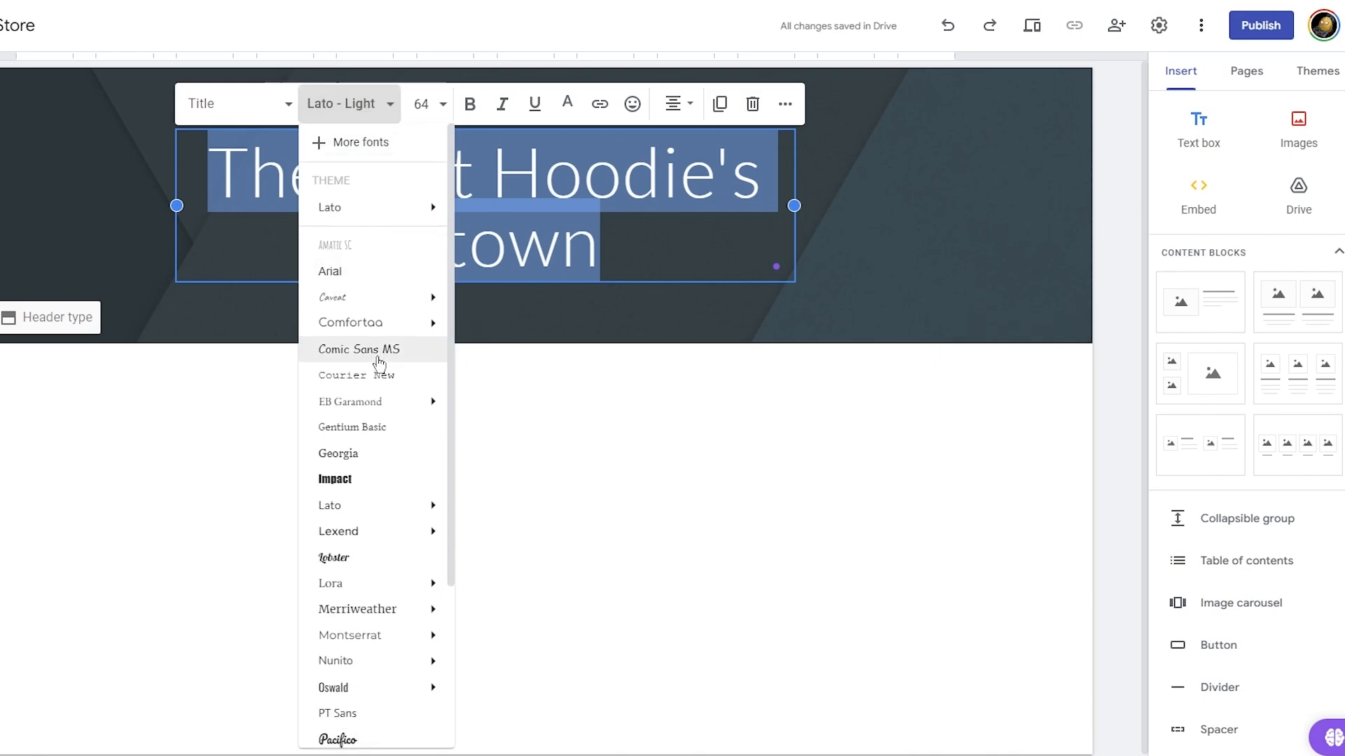
mouse_move(375, 299)
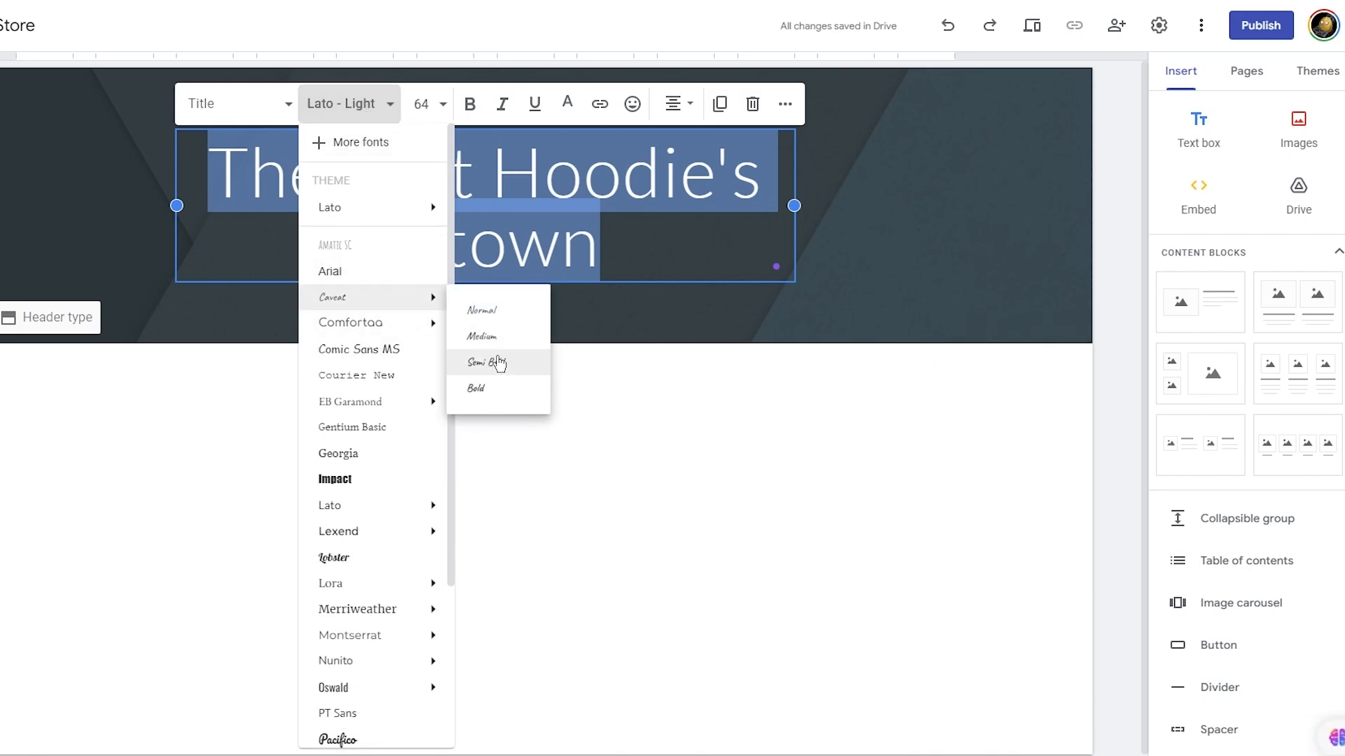
click(496, 390)
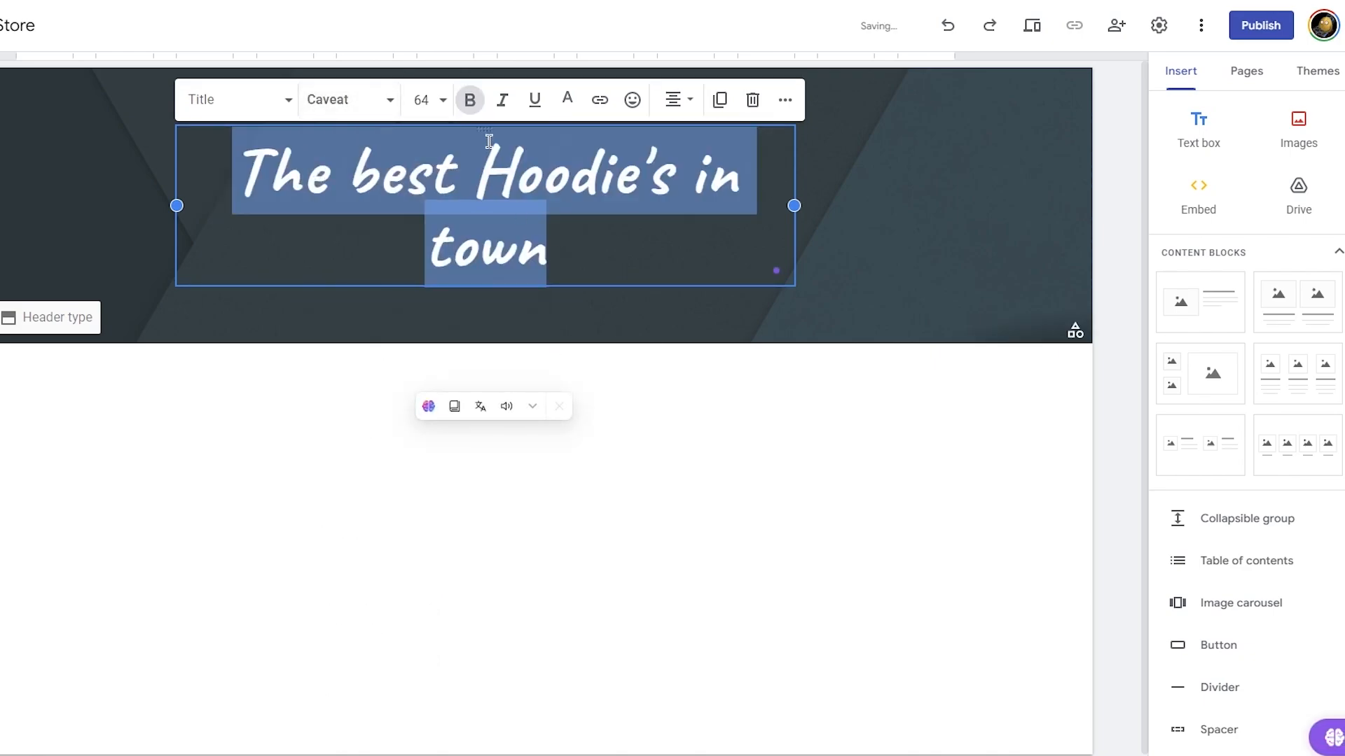
Set the header title's font to Nunito Extra Light and its text colour to black
click(349, 102)
scroll(369, 378, down, 3)
mouse_move(372, 457)
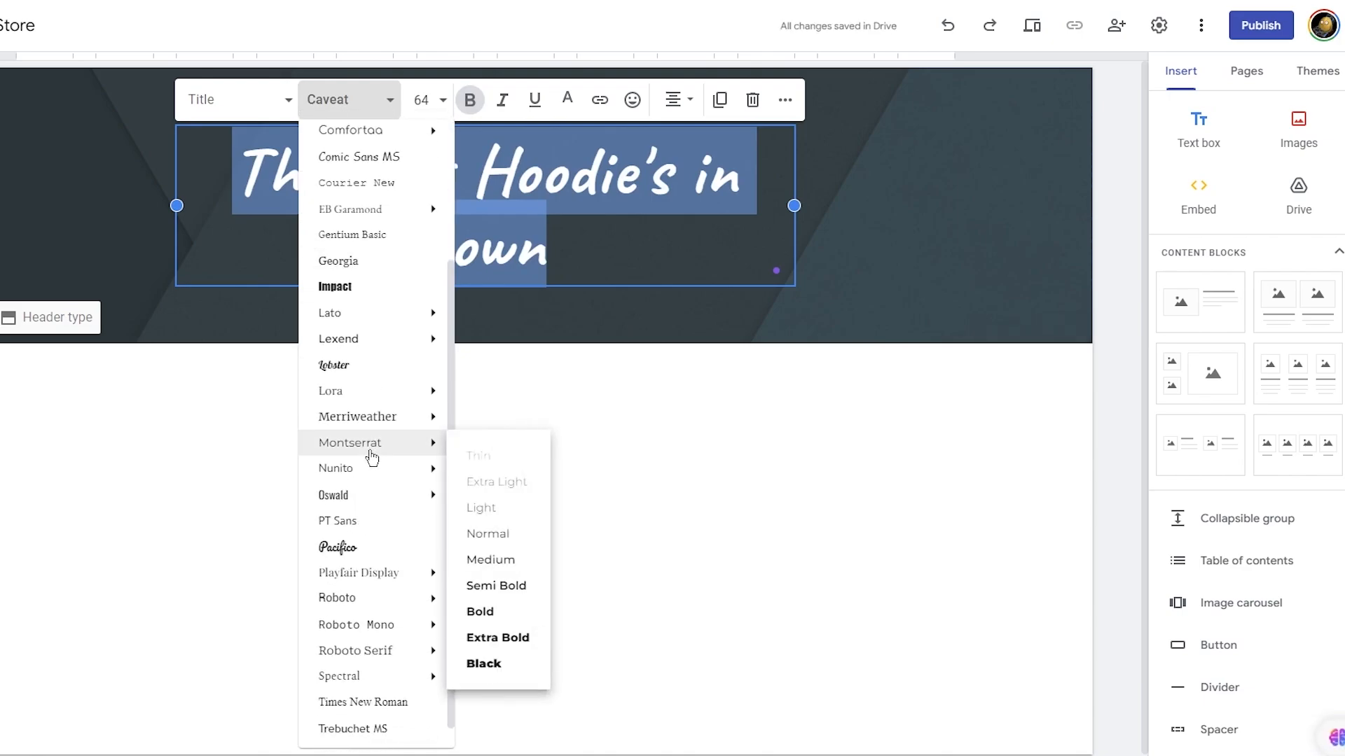
click(510, 489)
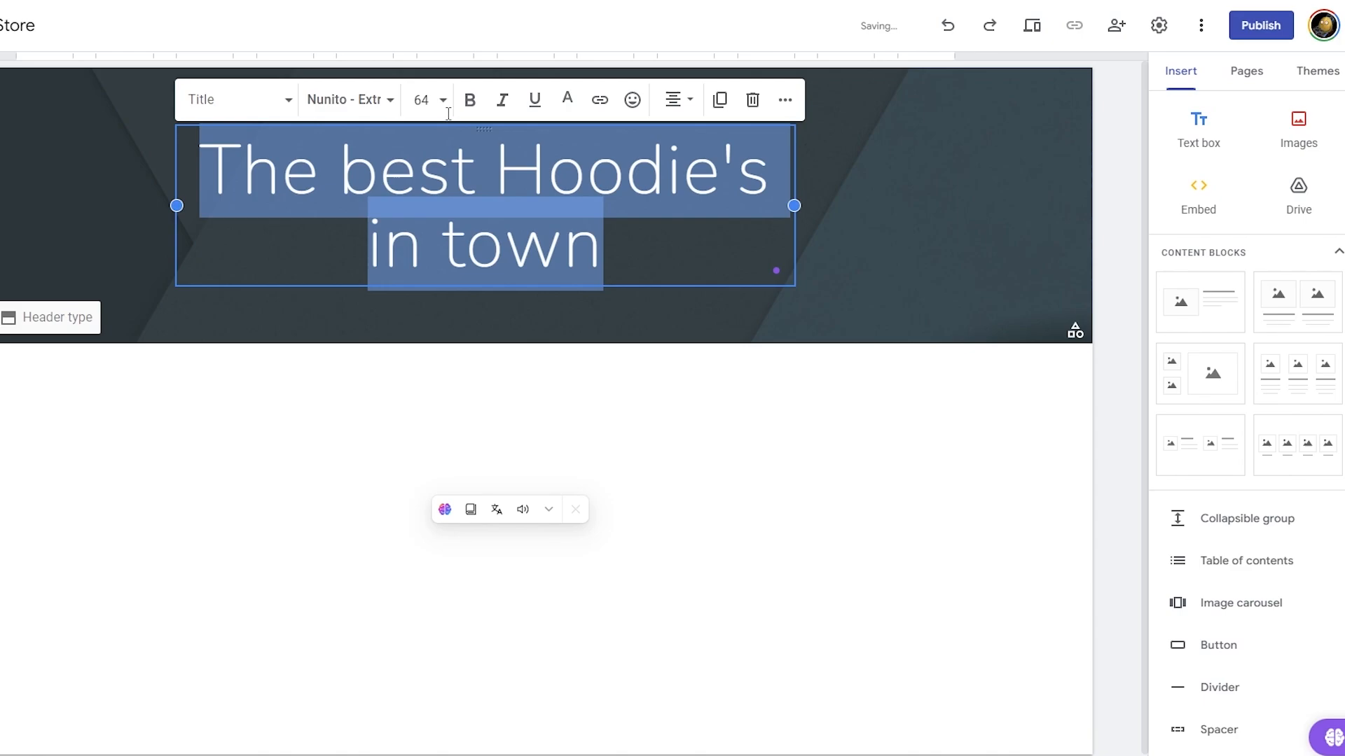
click(565, 99)
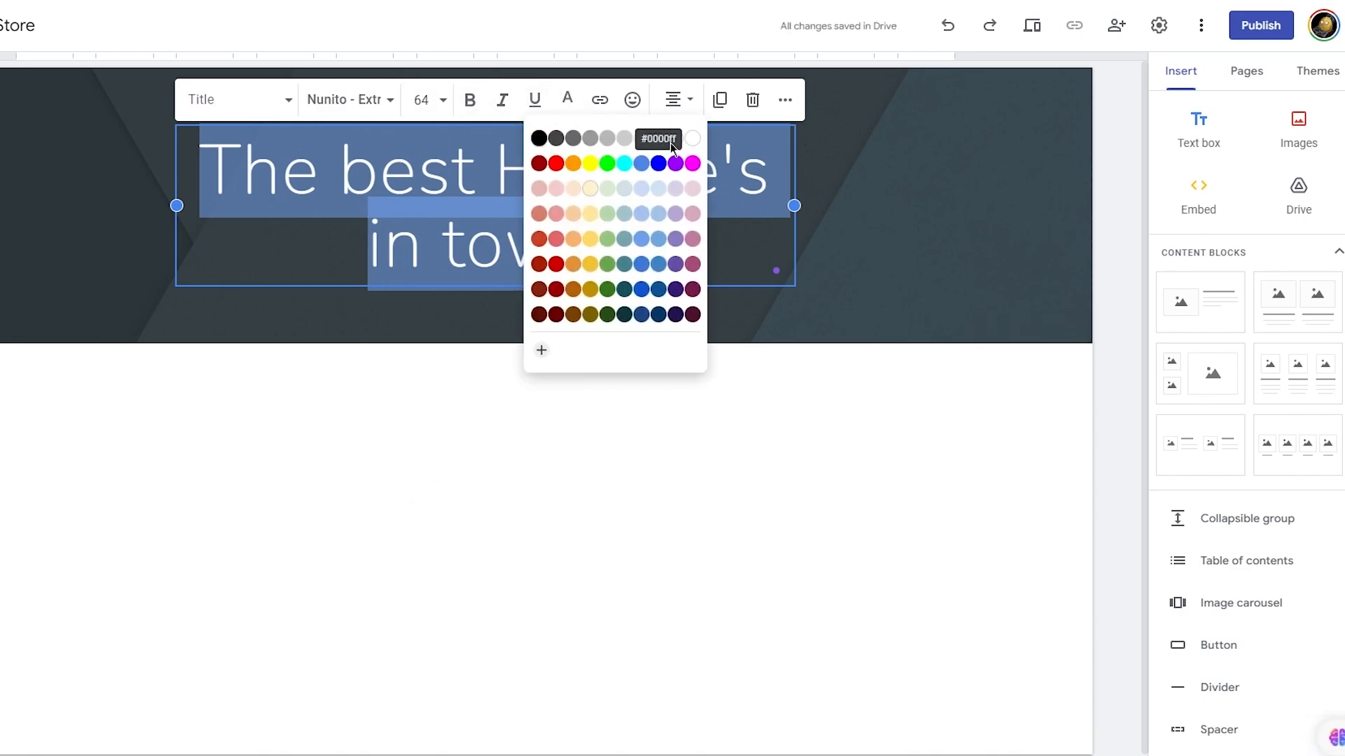
click(539, 138)
click(870, 292)
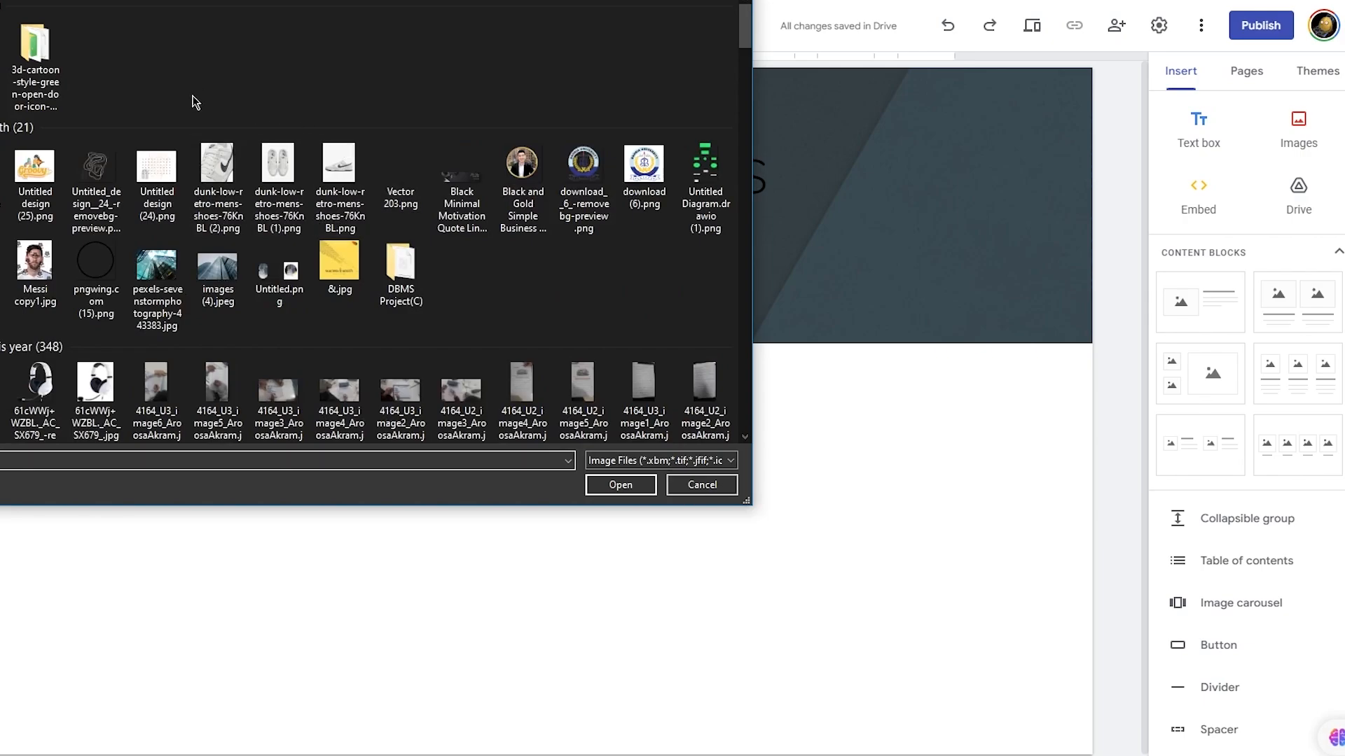
scroll(264, 181, down, 8)
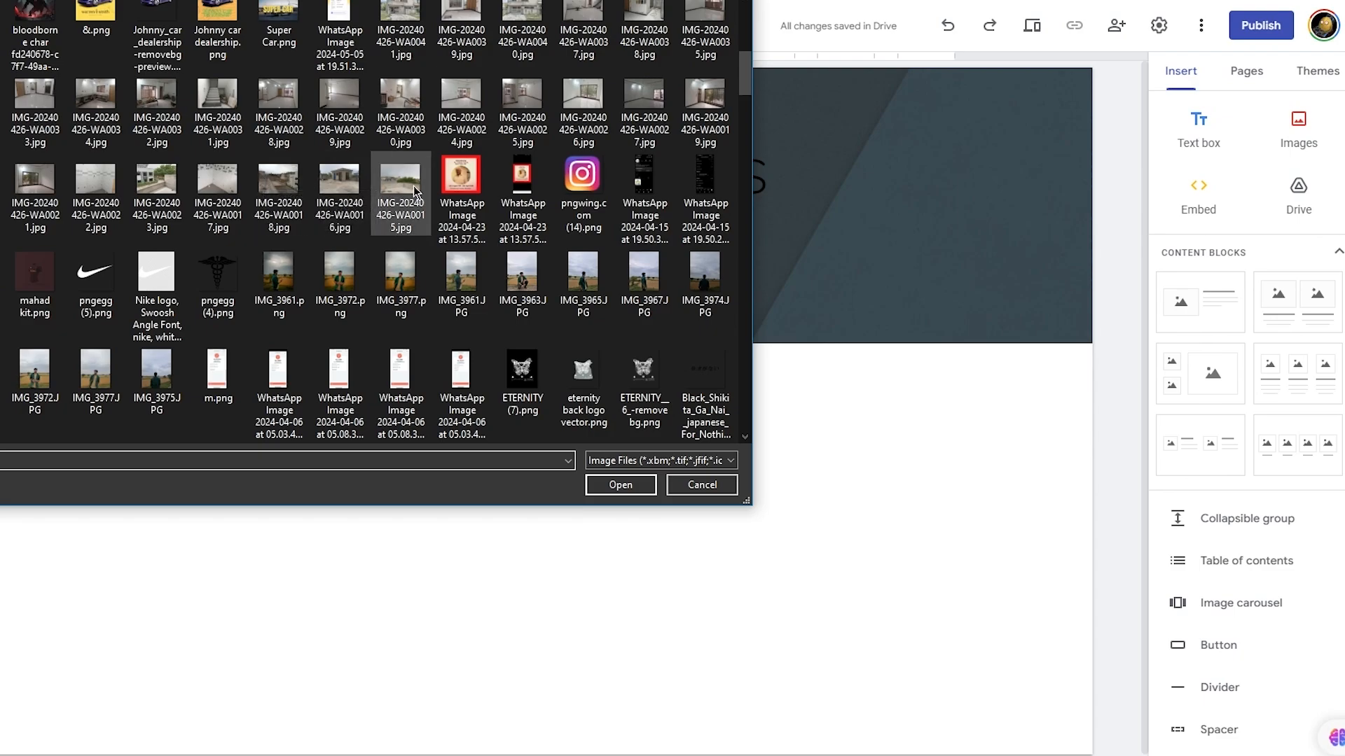
scroll(392, 185, down, 6)
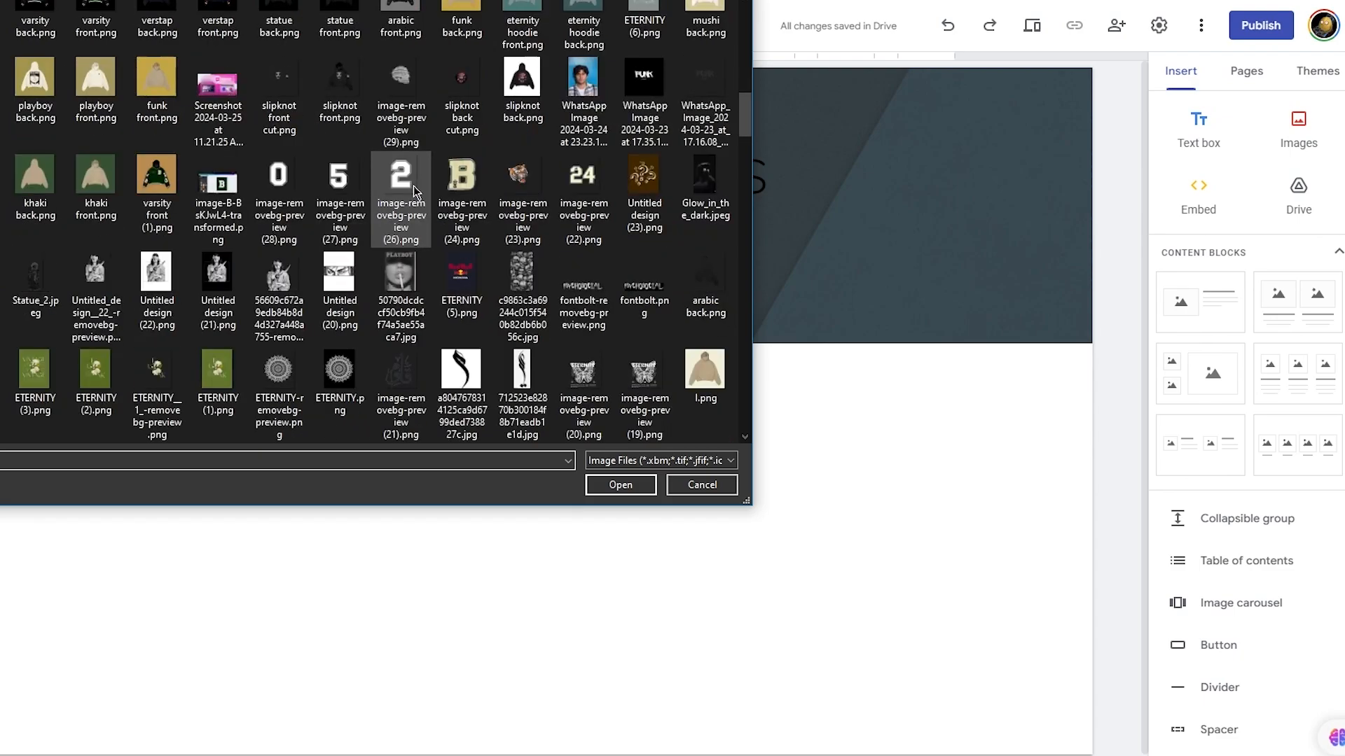
click(707, 489)
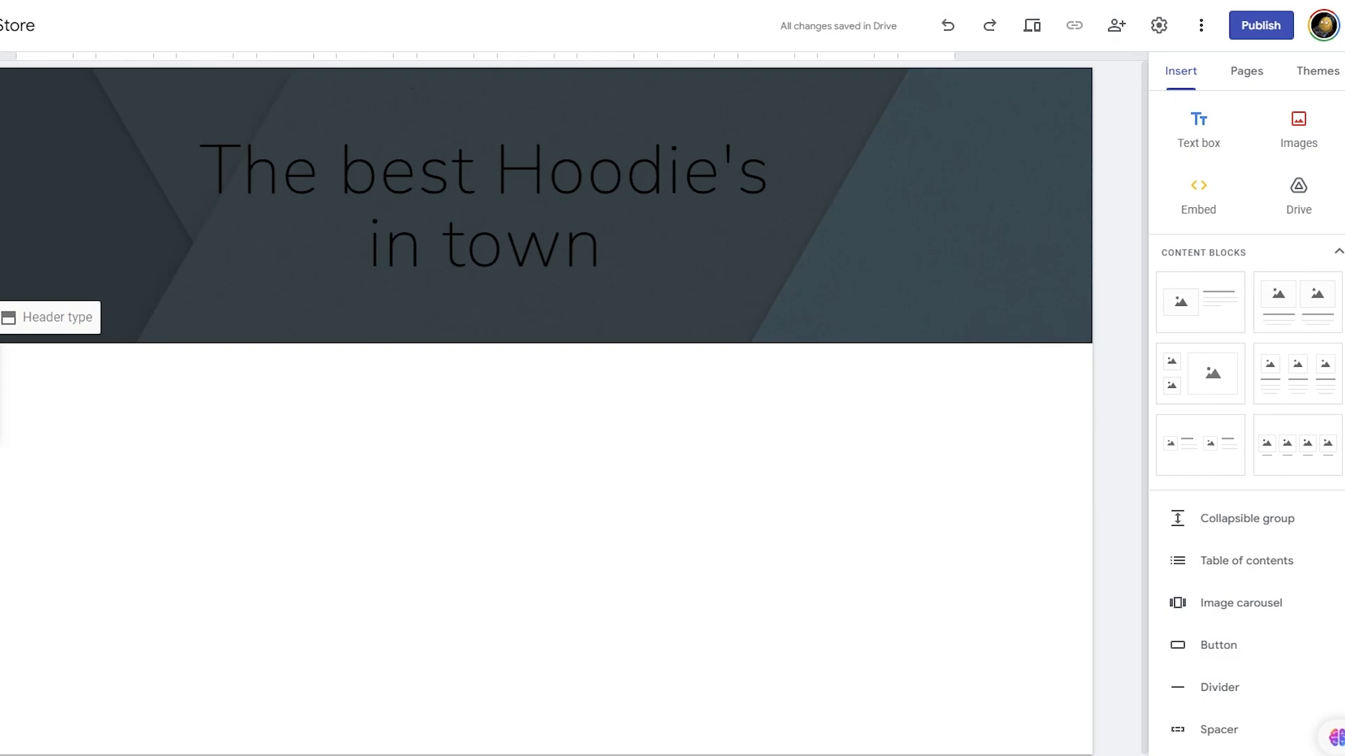
Browse the image sources for the header background and search Google Images for "minimalisitc wallpaper"
click(1, 416)
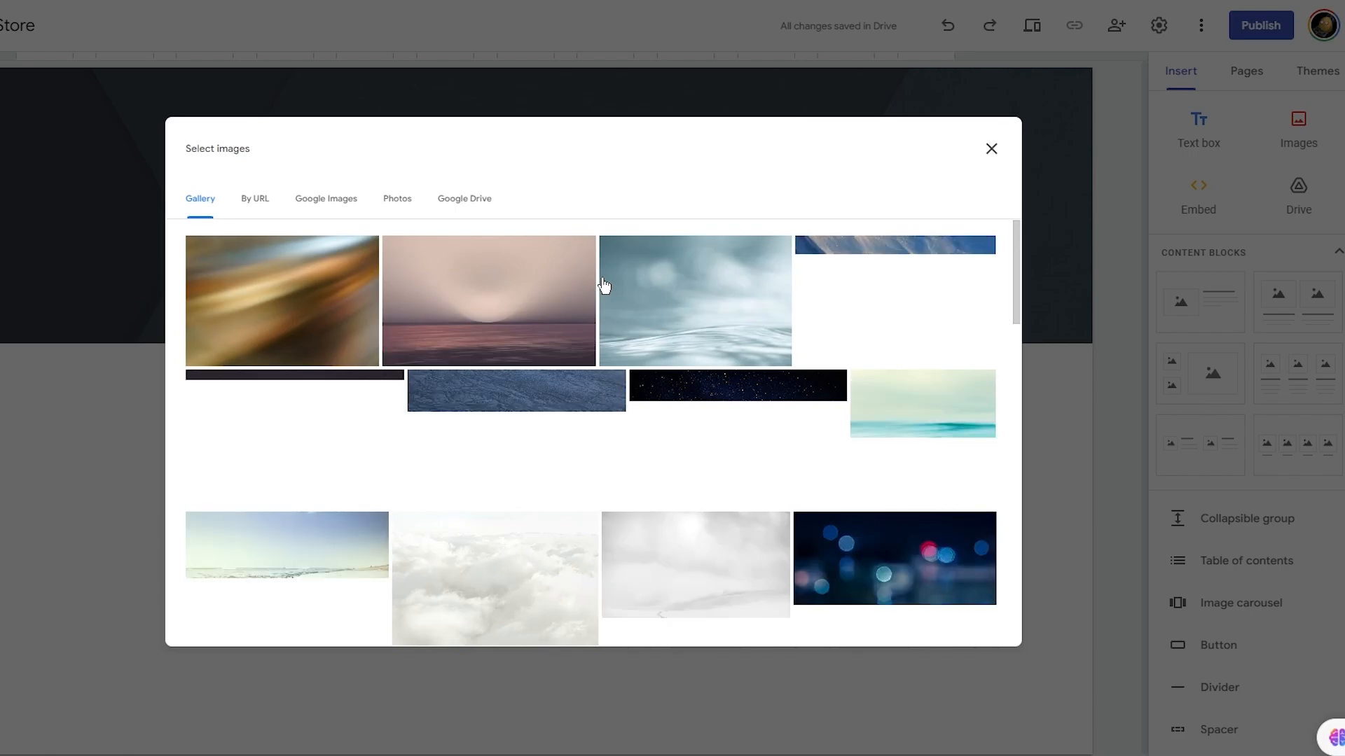
scroll(810, 393, down, 6)
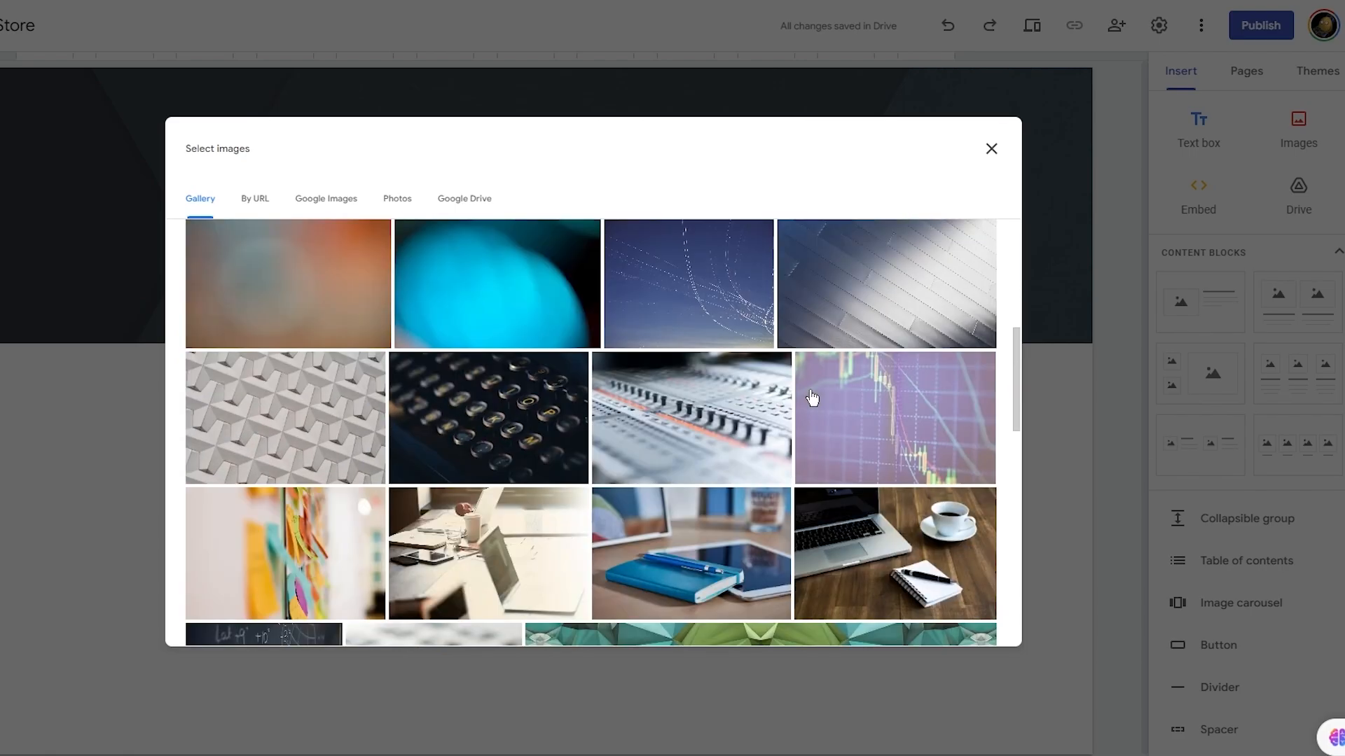
click(400, 203)
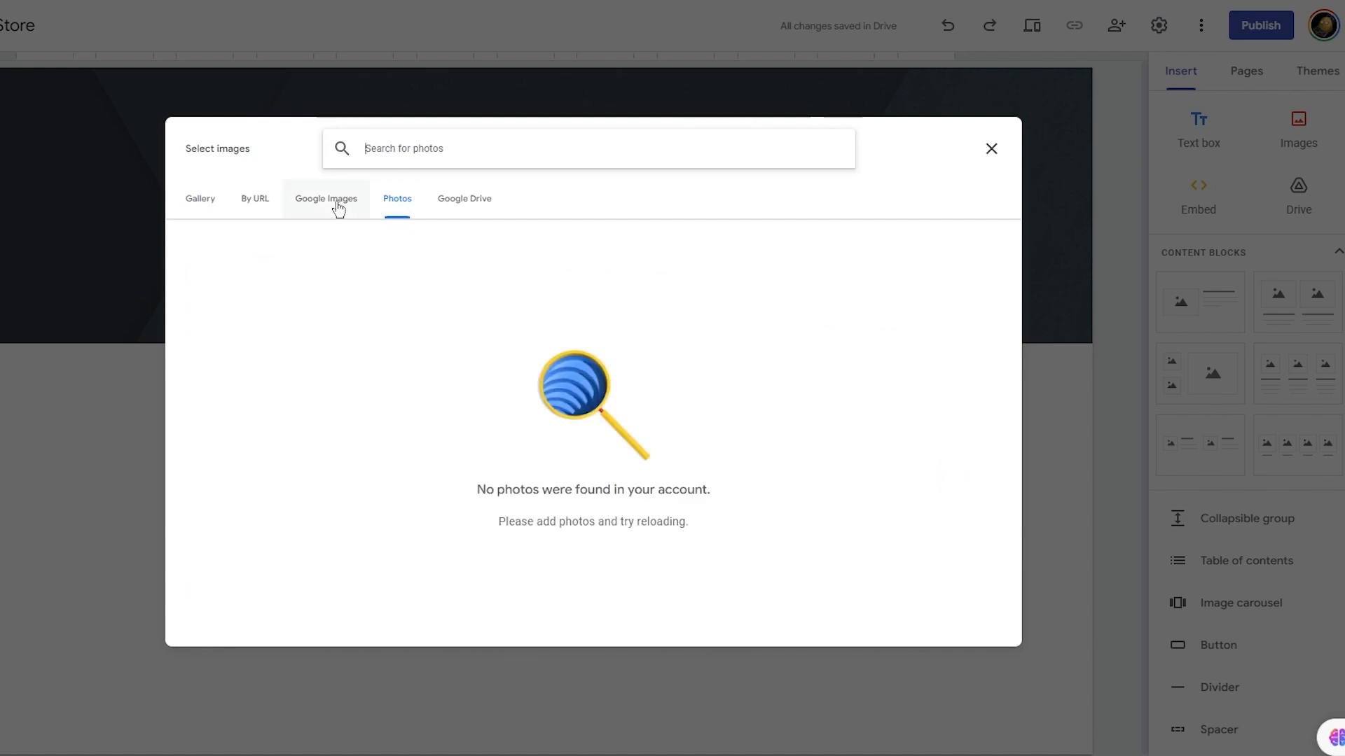
click(307, 223)
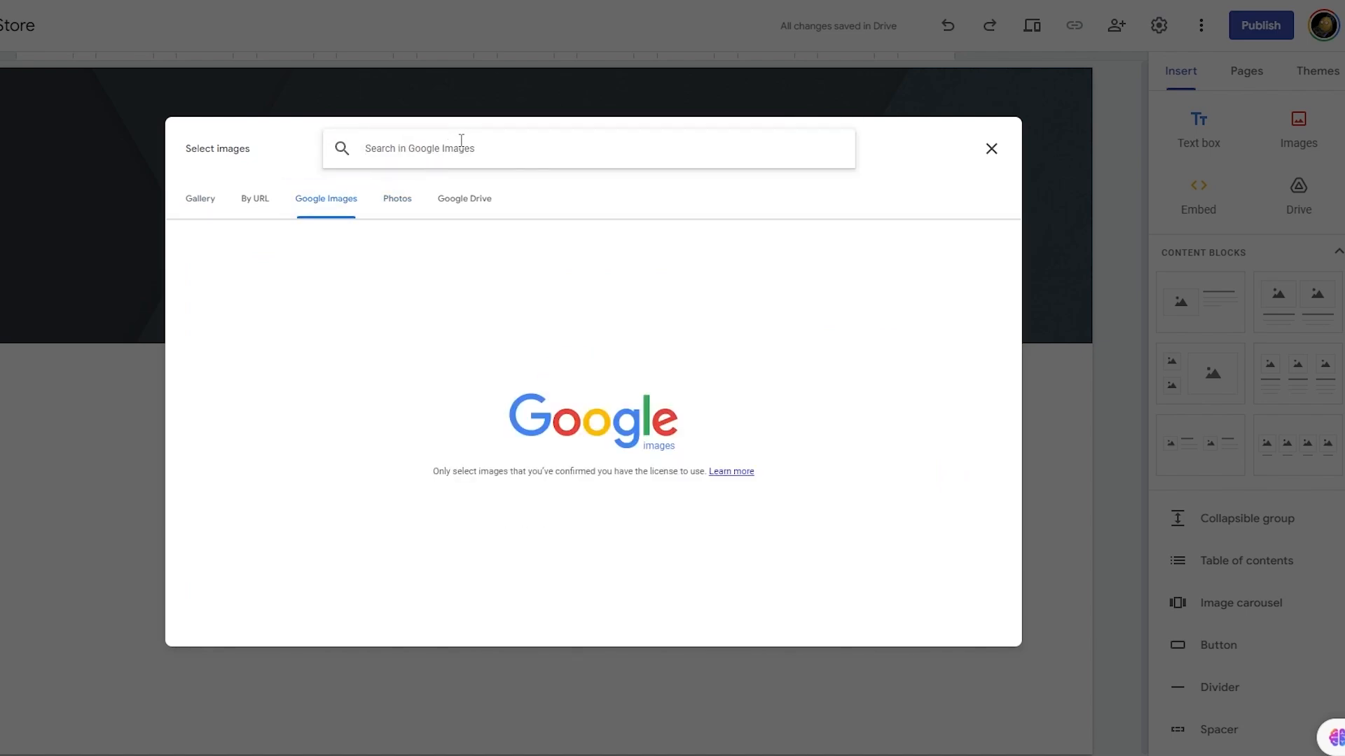
text(minimalisitc wallpaper)
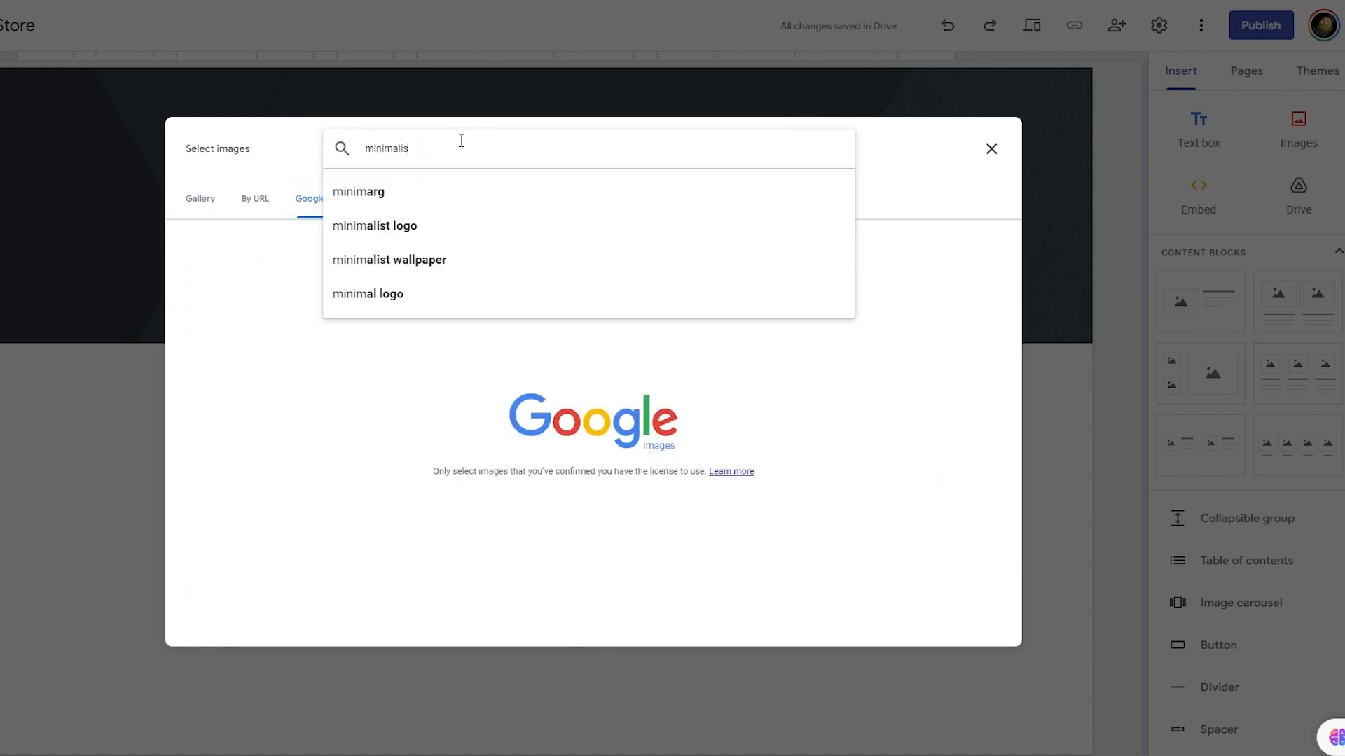
key(Return)
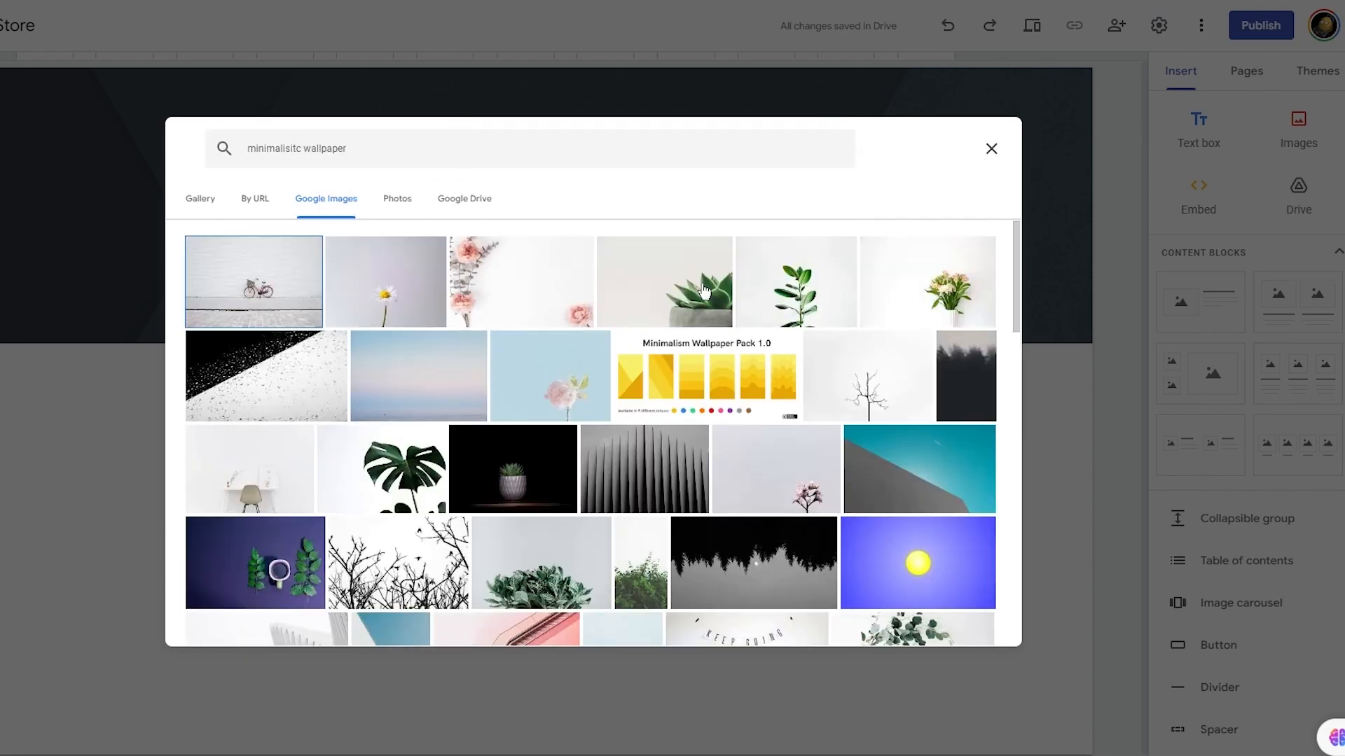
Insert the image of a green climbing vine on a pale wall from the search results as the header background
scroll(589, 345, down, 6)
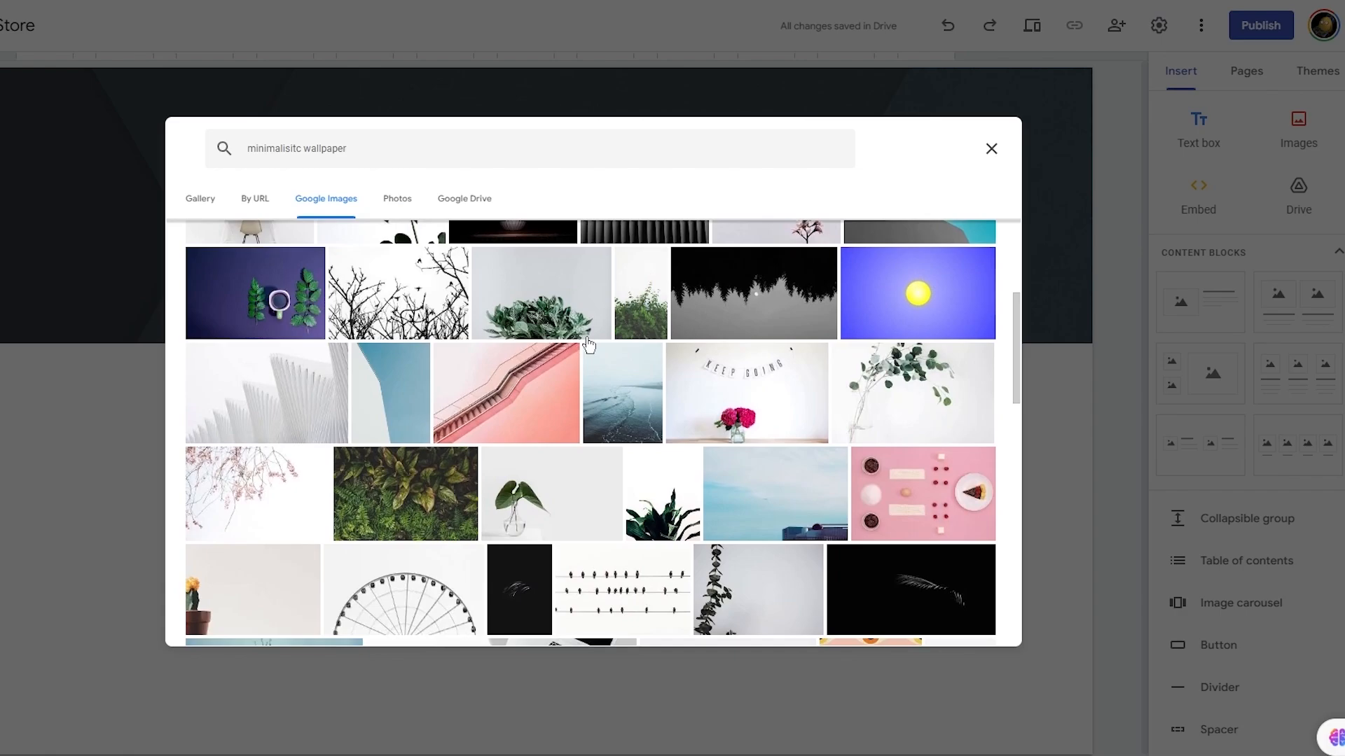
scroll(616, 446, down, 6)
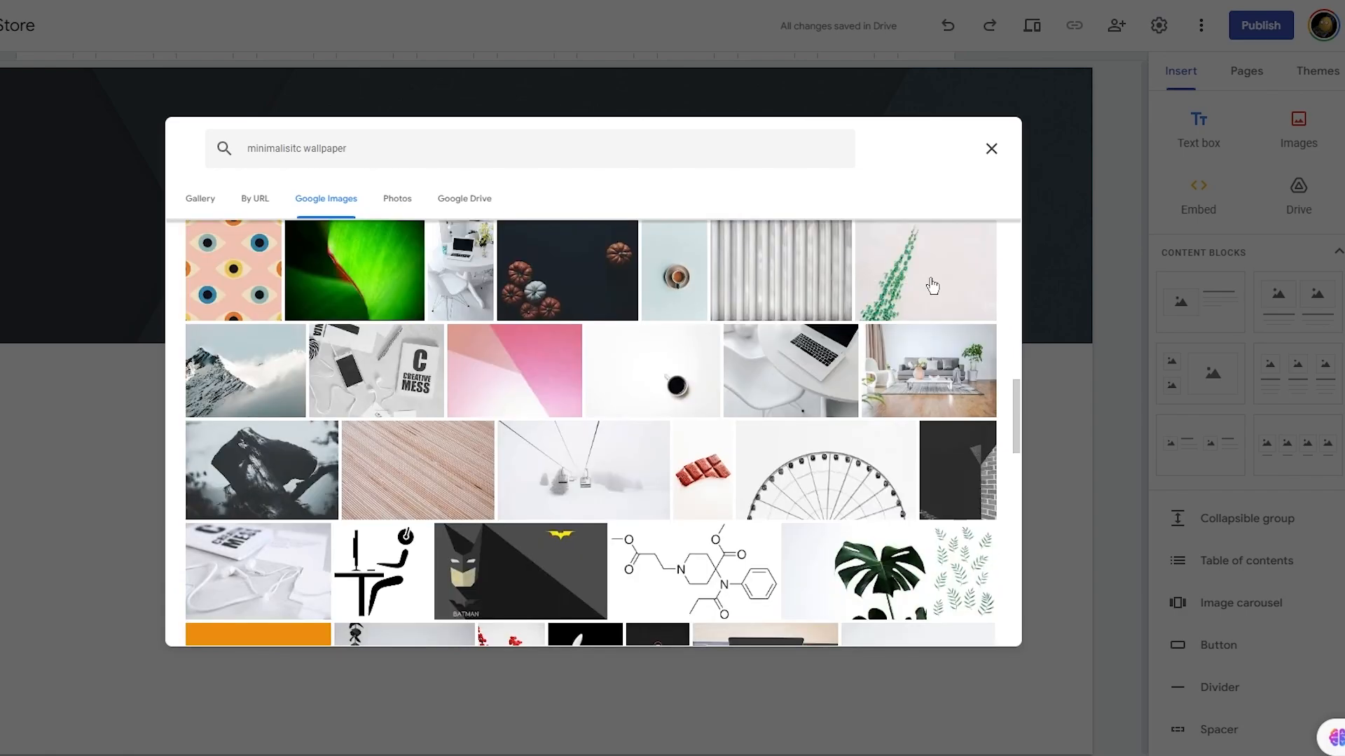
click(932, 285)
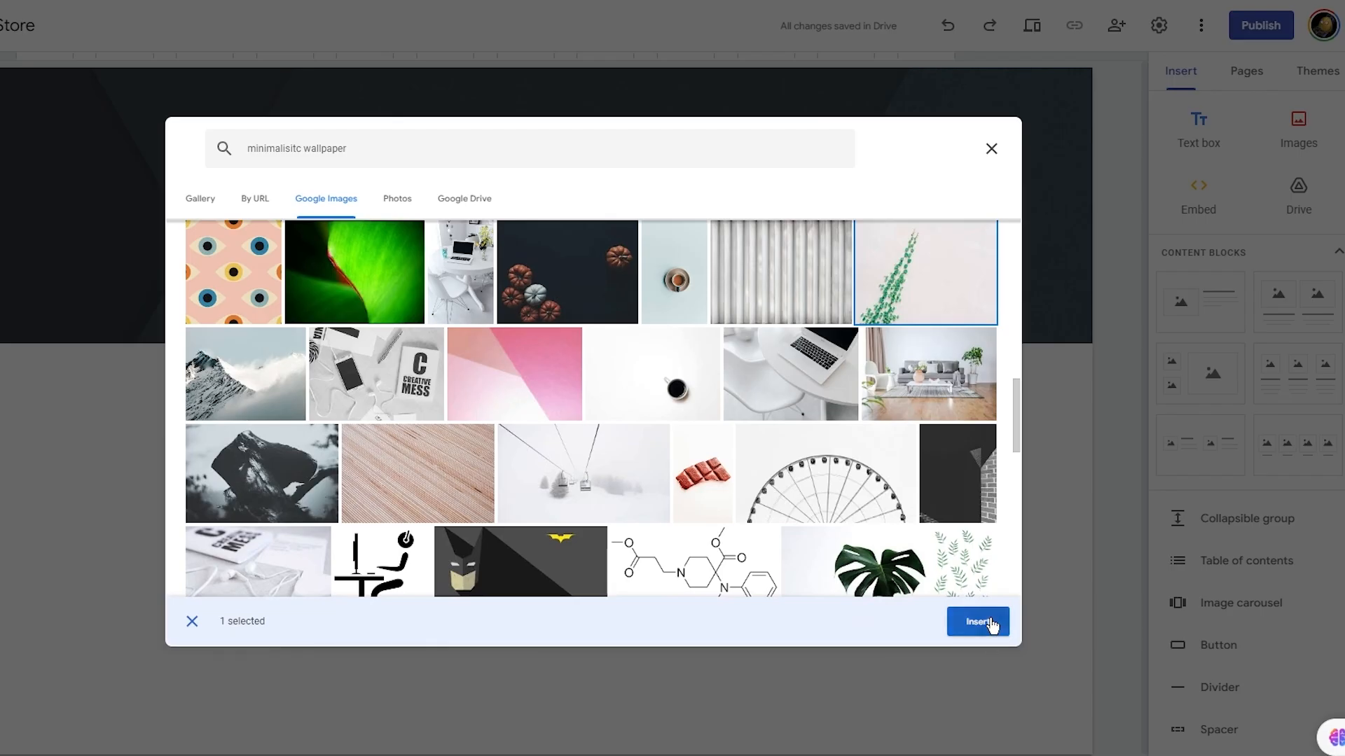
click(990, 622)
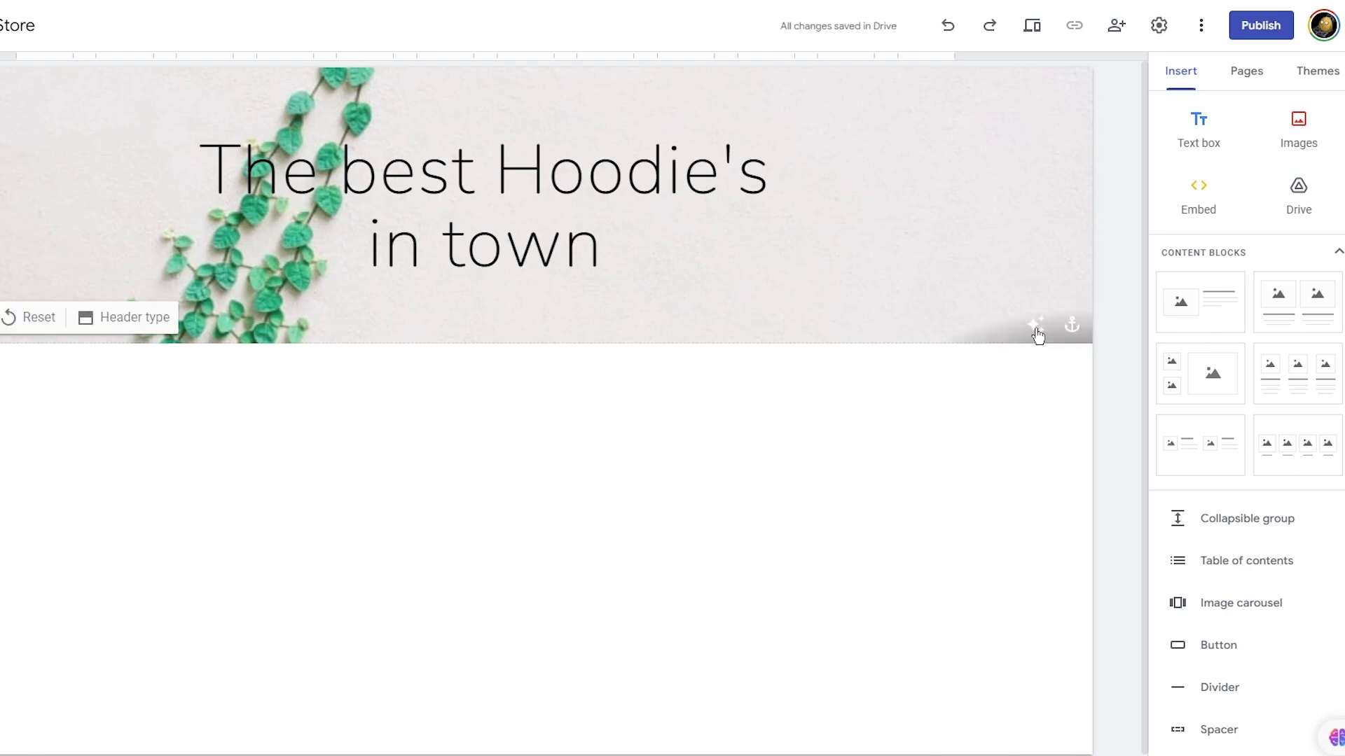
Compare the header image with and without the readability adjustment
click(1036, 326)
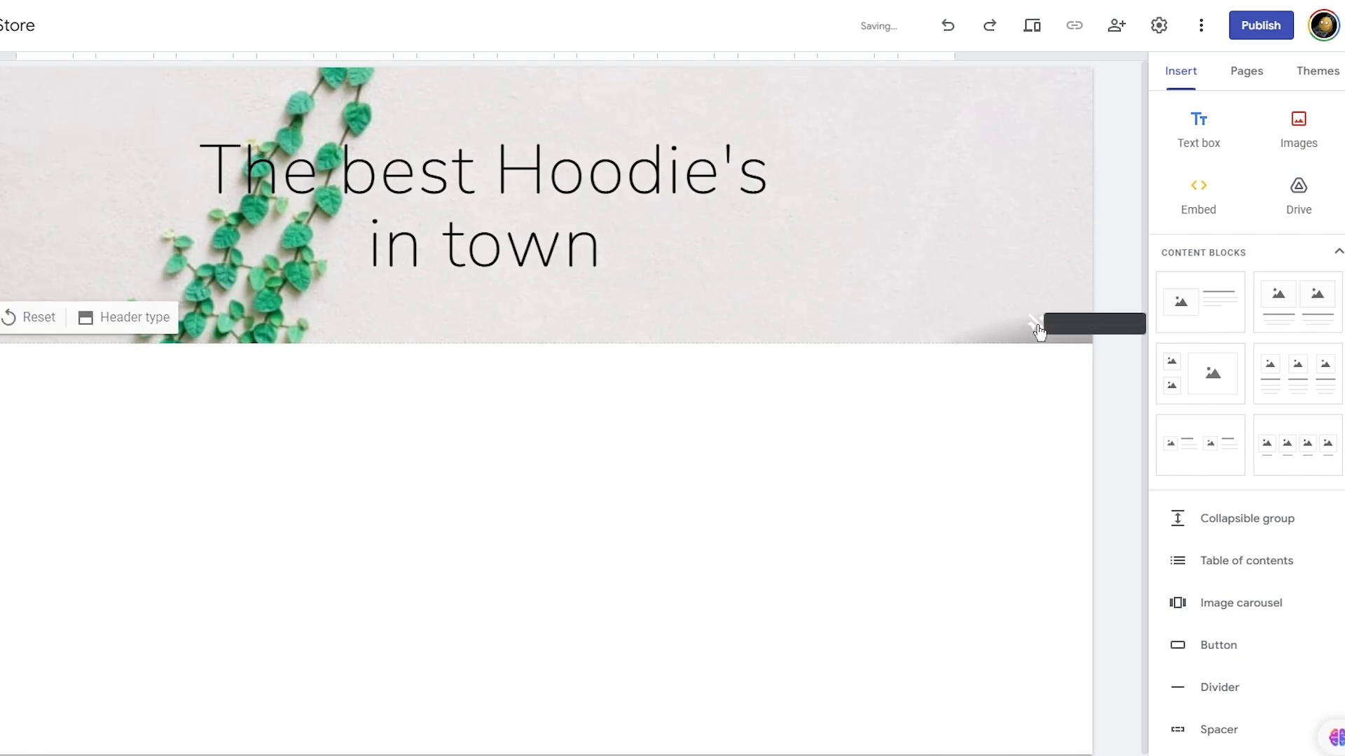
click(1036, 326)
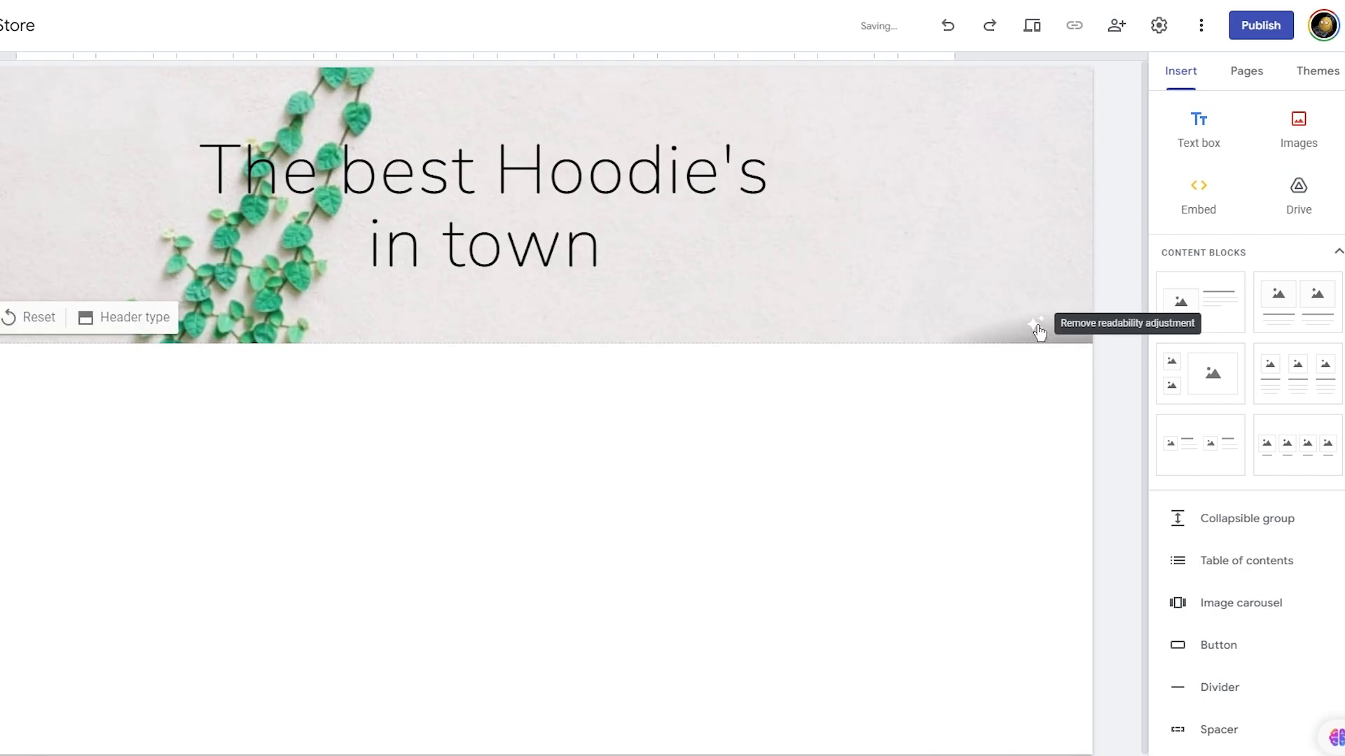
click(1037, 328)
click(1037, 327)
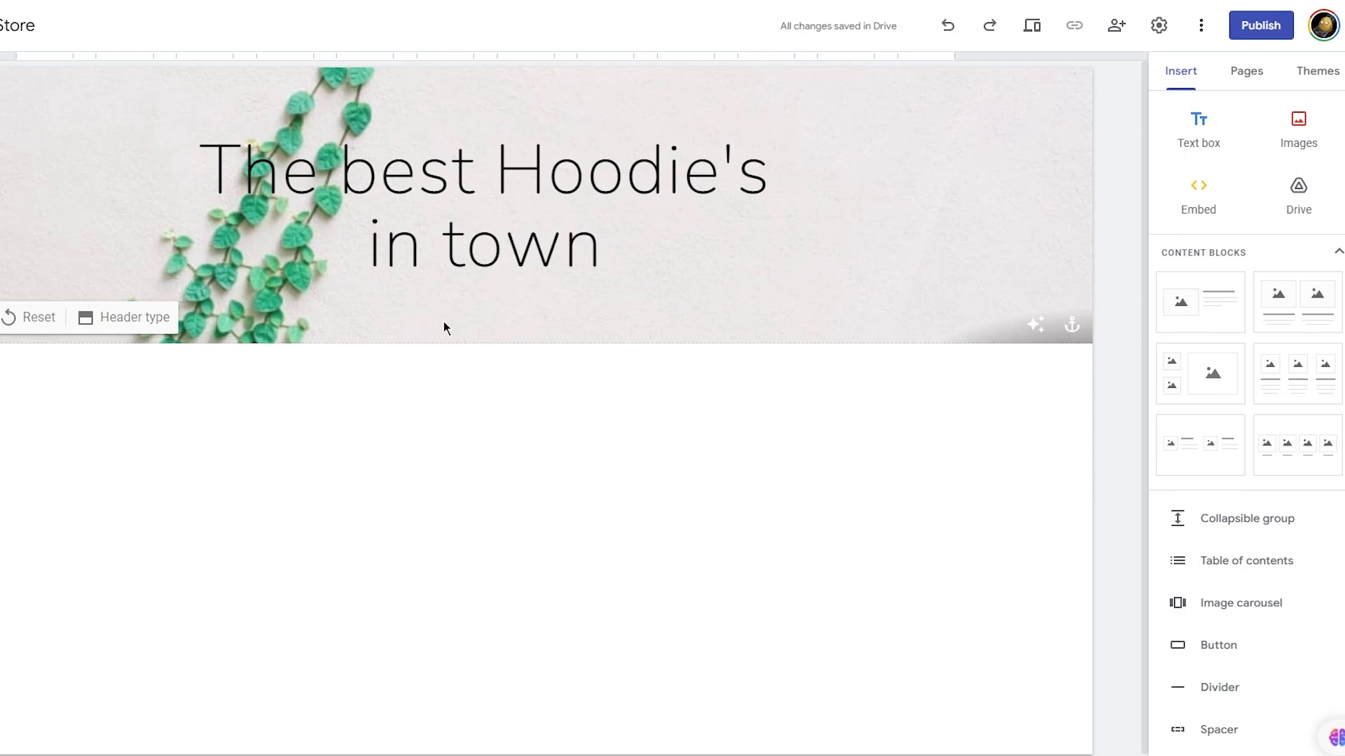
Try to set the header title's font size to 48
click(569, 259)
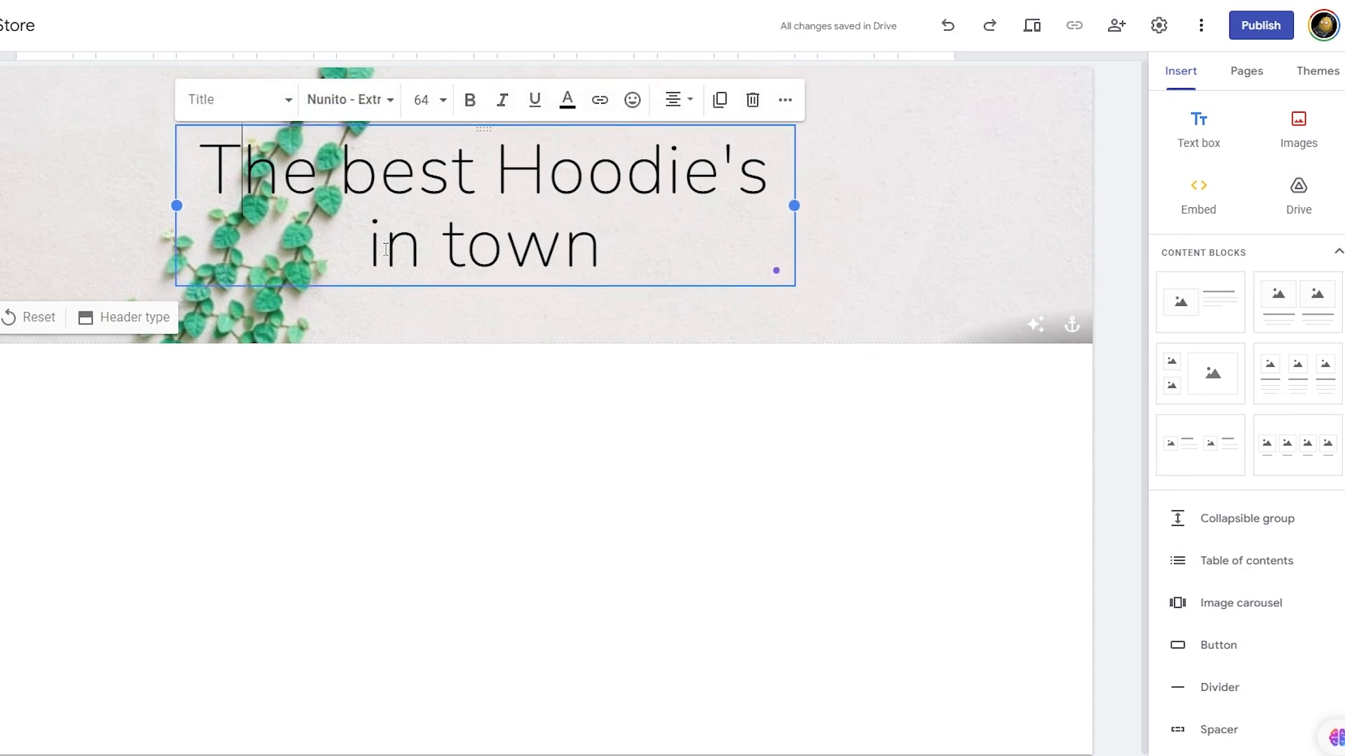
click(437, 107)
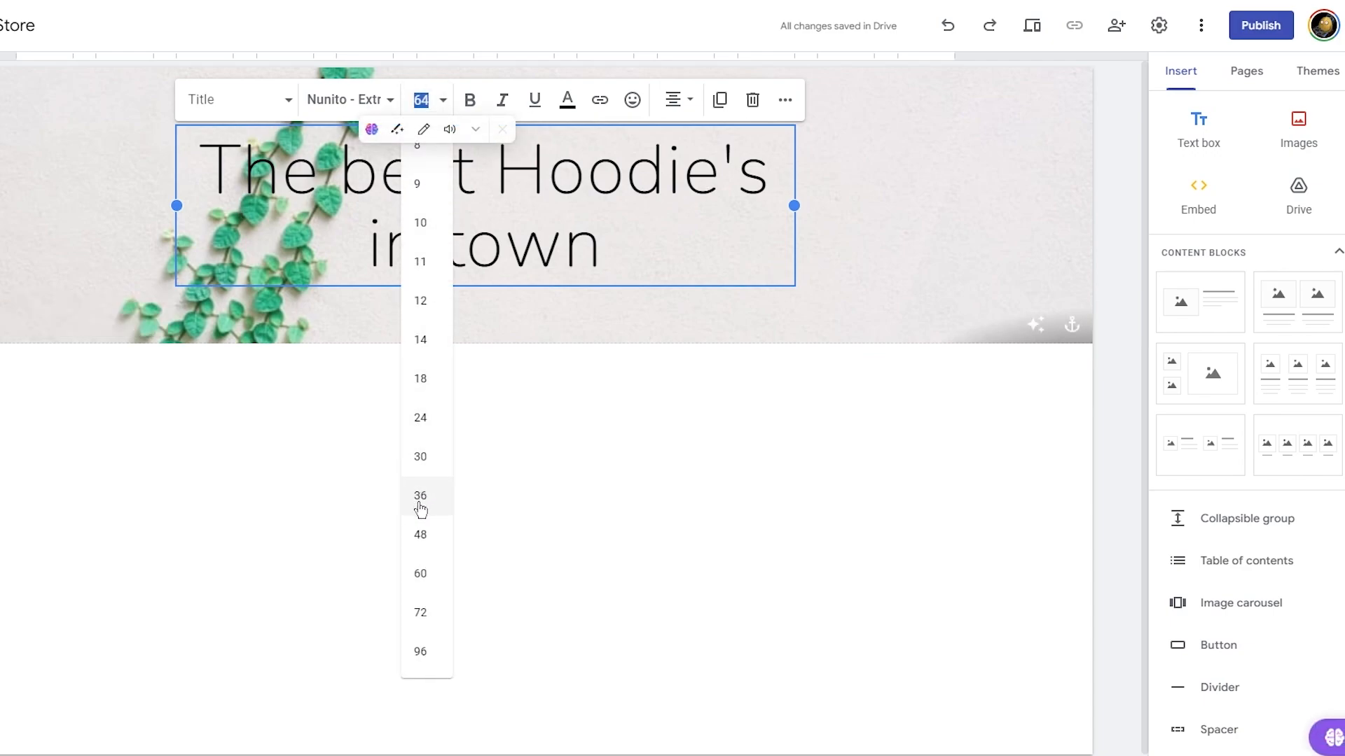
click(417, 534)
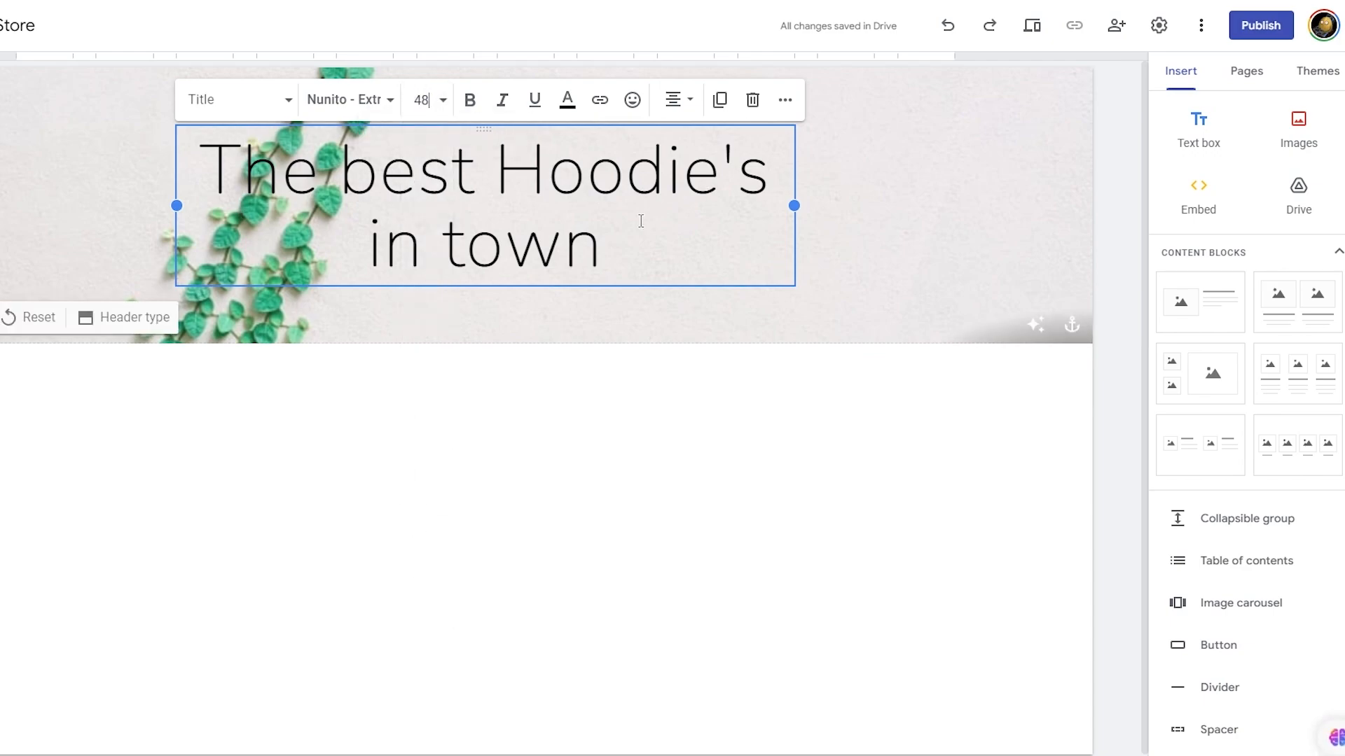
Set the font size of the whole header title to 36
drag(640, 221, 177, 156)
click(424, 100)
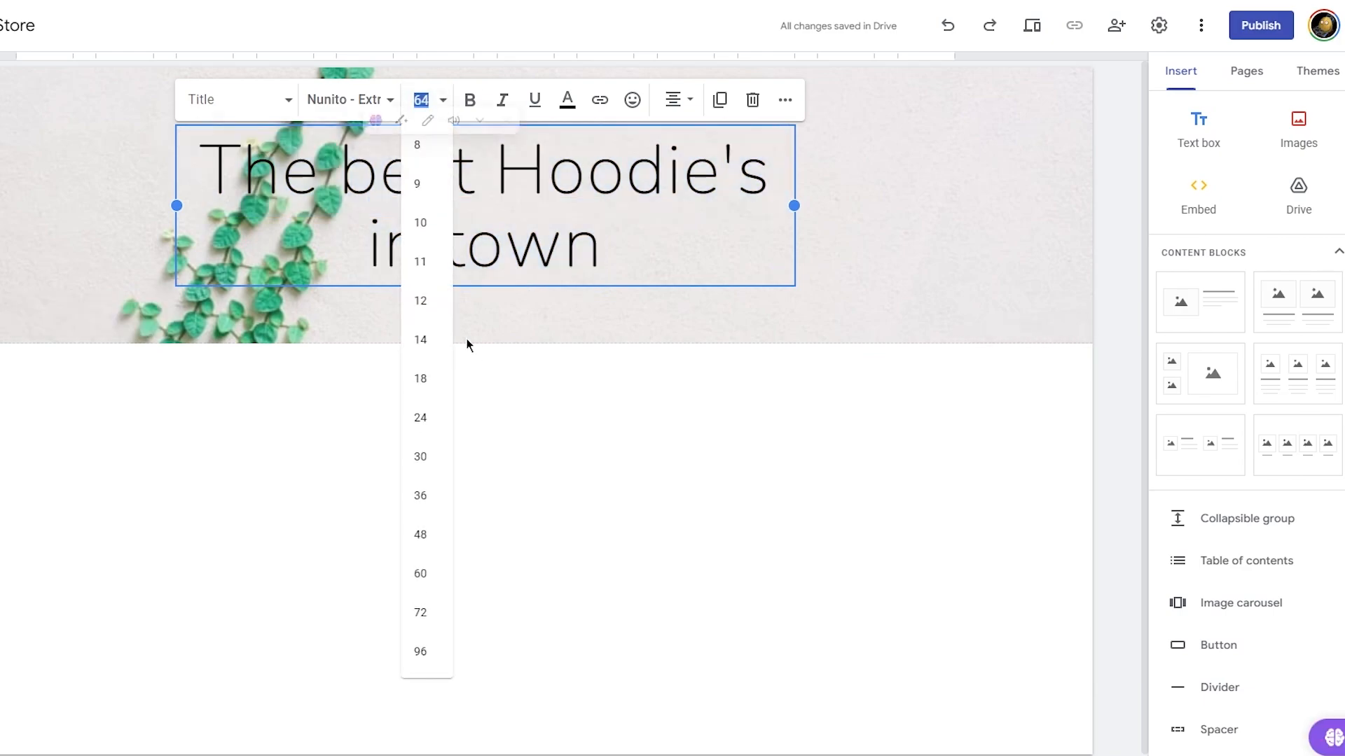
click(423, 508)
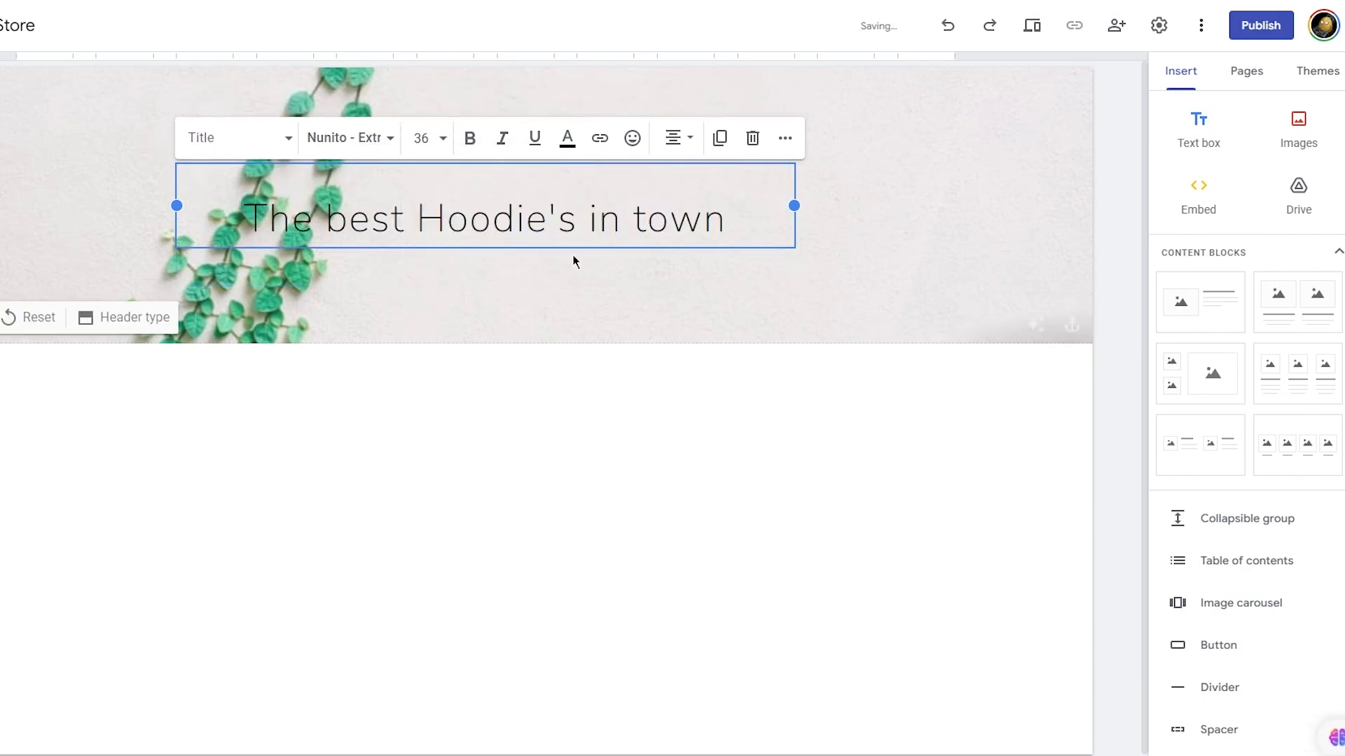
click(437, 373)
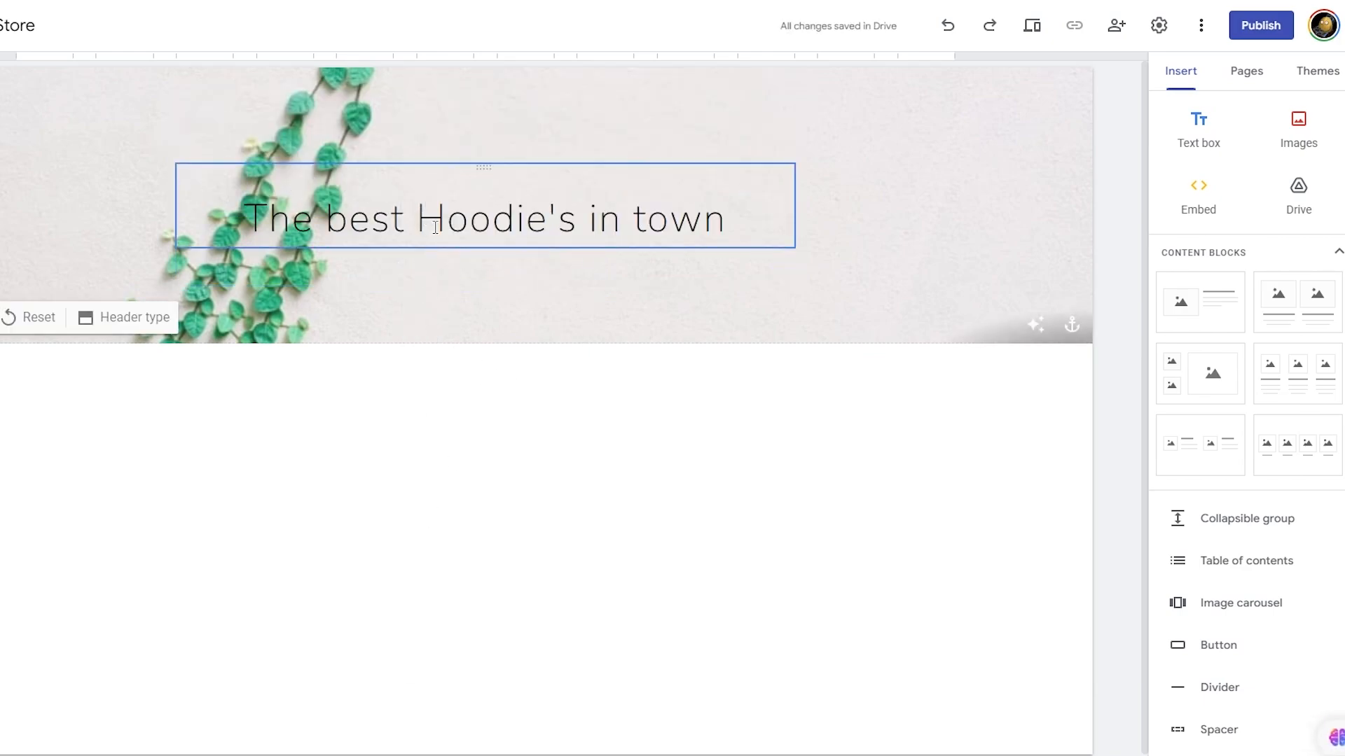
mouse_move(485, 166)
mouse_down()
mouse_move(534, 180)
mouse_move(574, 171)
mouse_move(477, 180)
mouse_move(487, 175)
mouse_up()
click(617, 414)
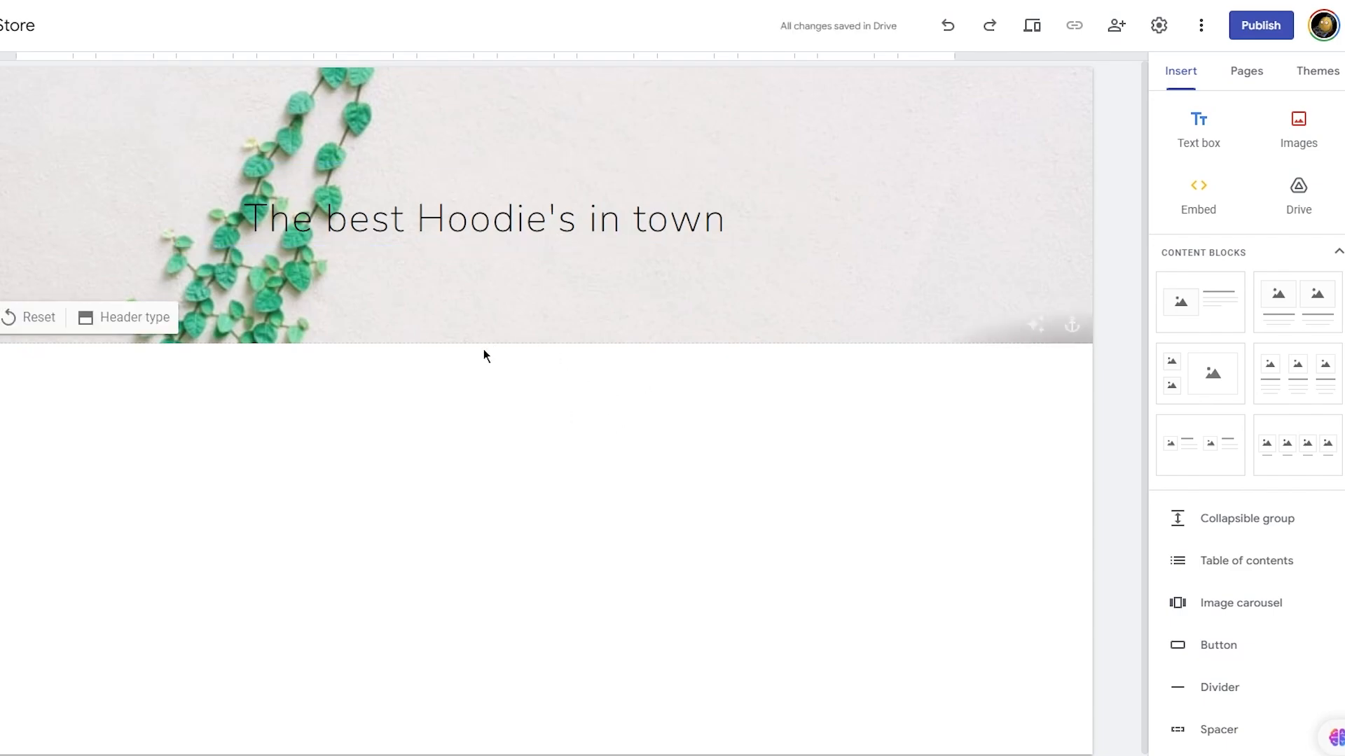
Capitalise the words "Town" and "Best" in the header title so it reads "The Best Hoodie's in Town"
click(647, 214)
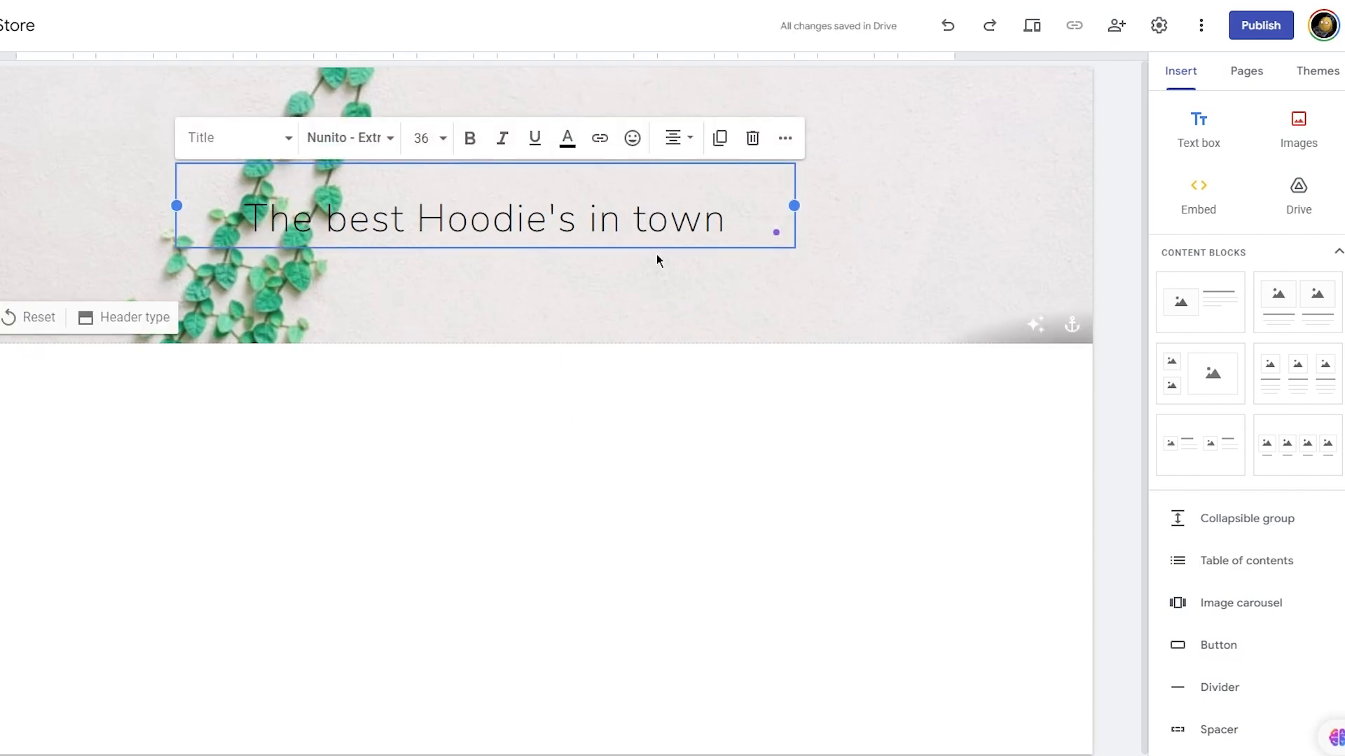
key(BackSpace)
text(T)
key(Left)
key(Left)
key(Left)
key(Left)
key(Left)
key(Left)
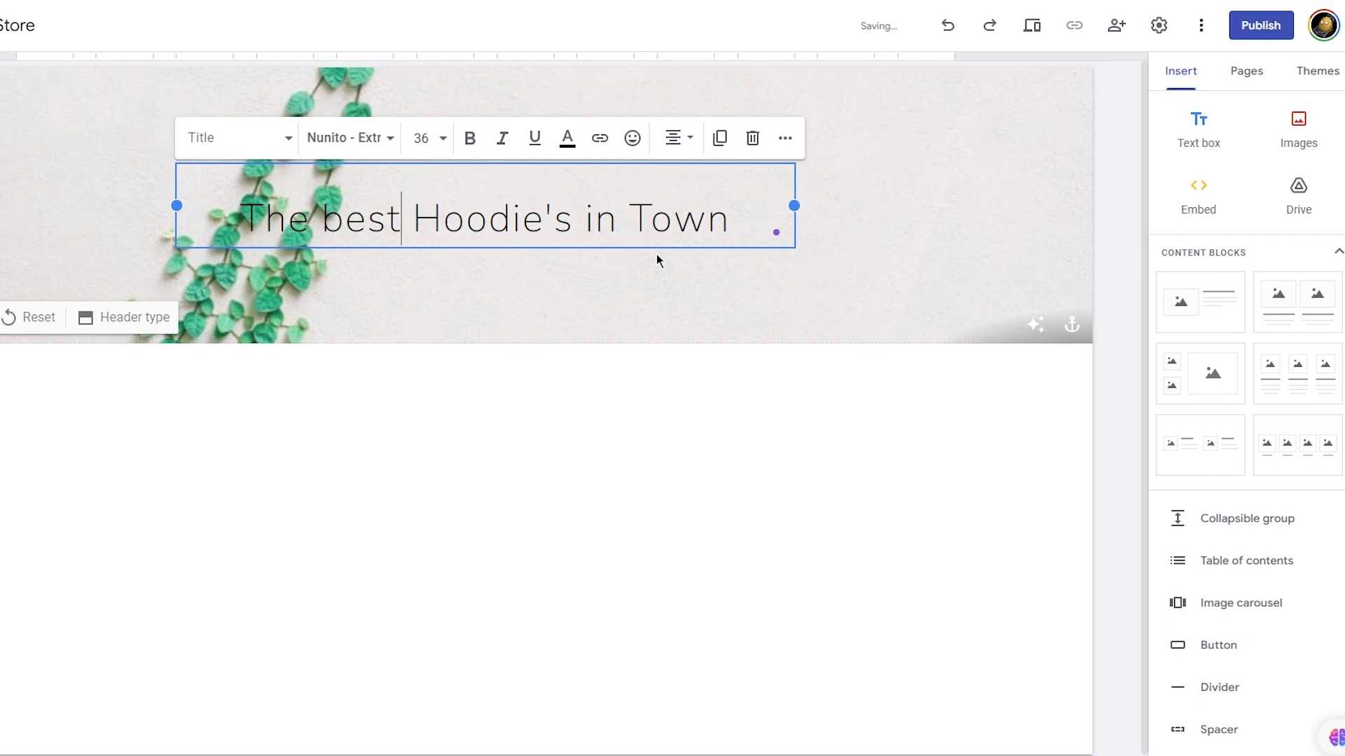
text(B)
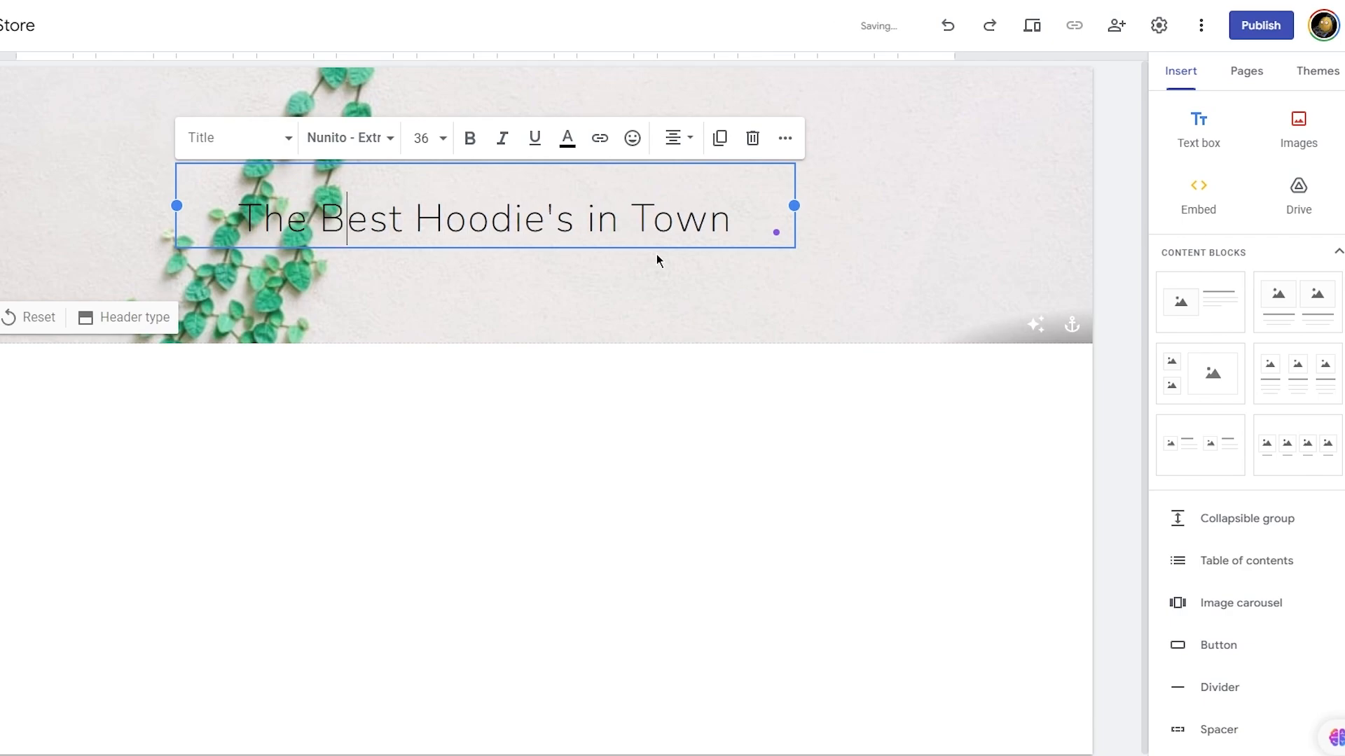
click(718, 447)
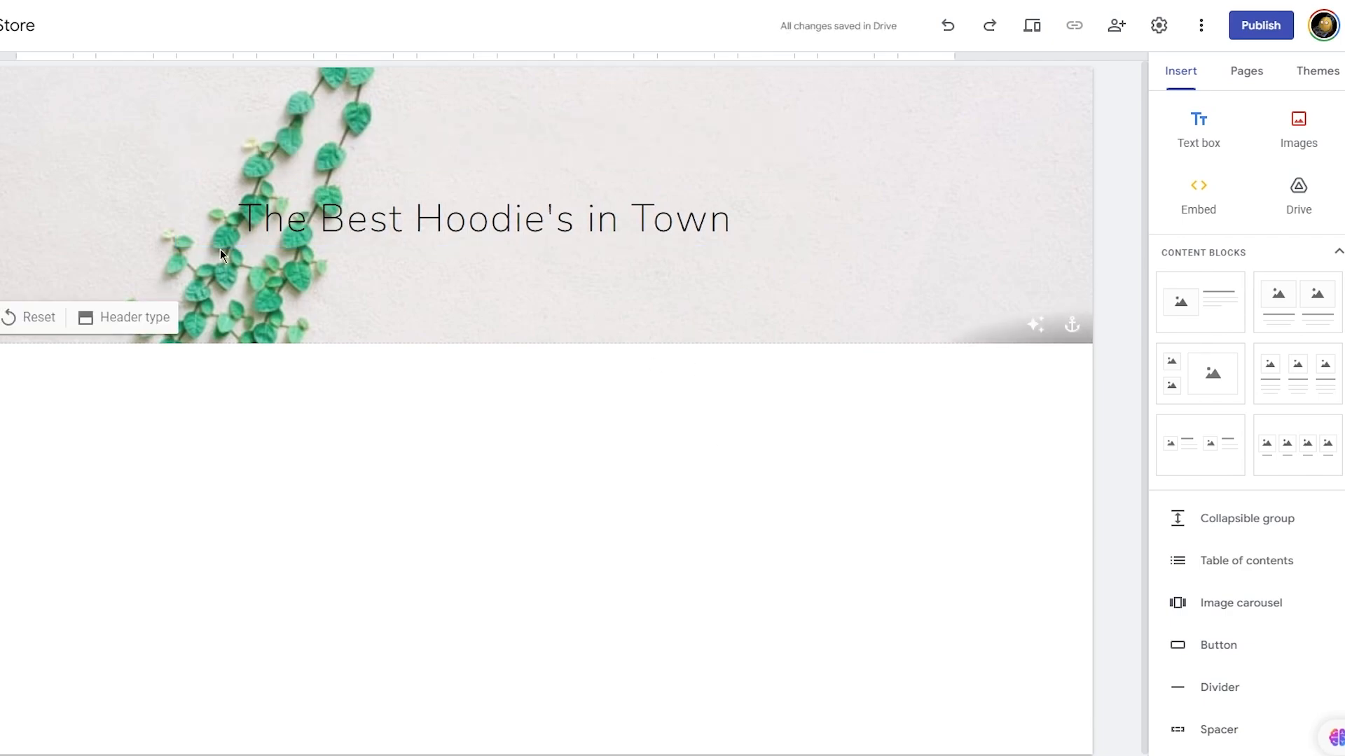
Add the content block with one image beside a heading and body text below the header
scroll(273, 430, down, 1)
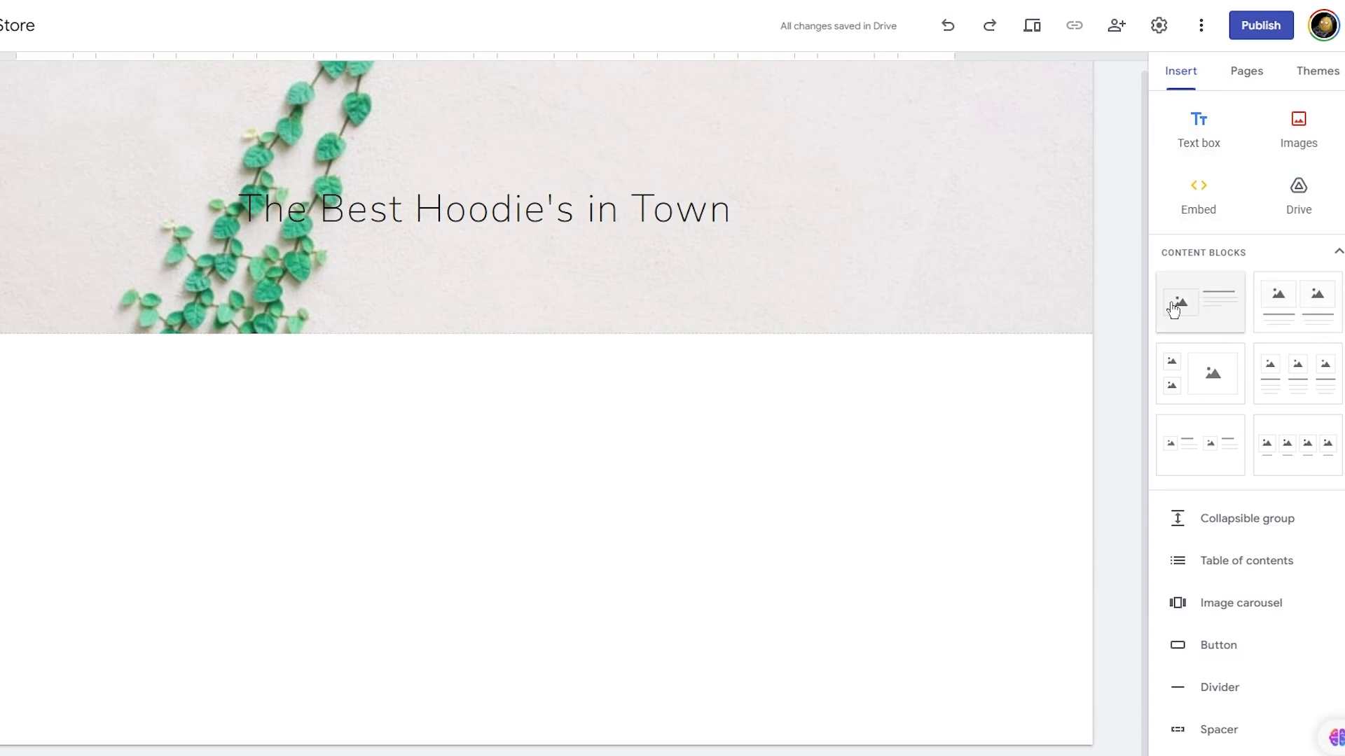
drag(1173, 309, 420, 538)
Upload varsity back.png into the content block's image placeholder and extend the image downward to show the whole hoodie
click(209, 479)
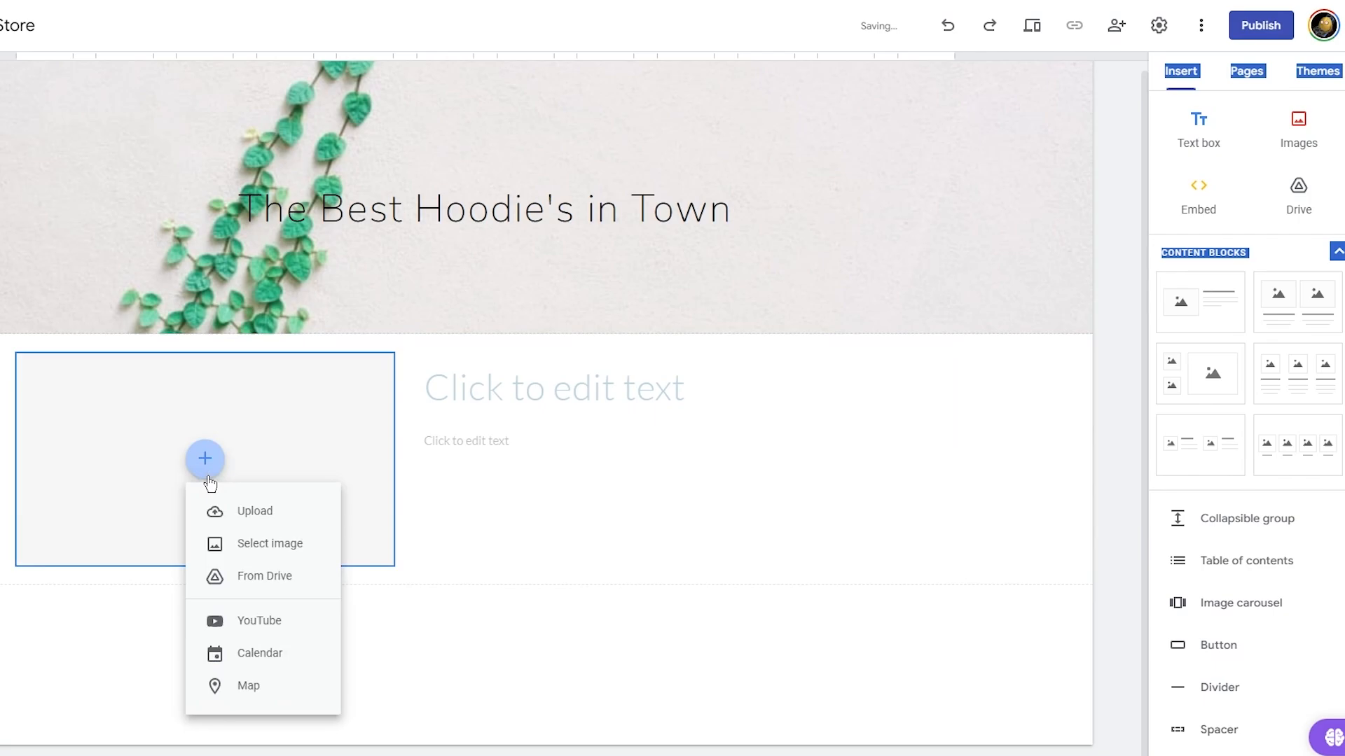
click(292, 520)
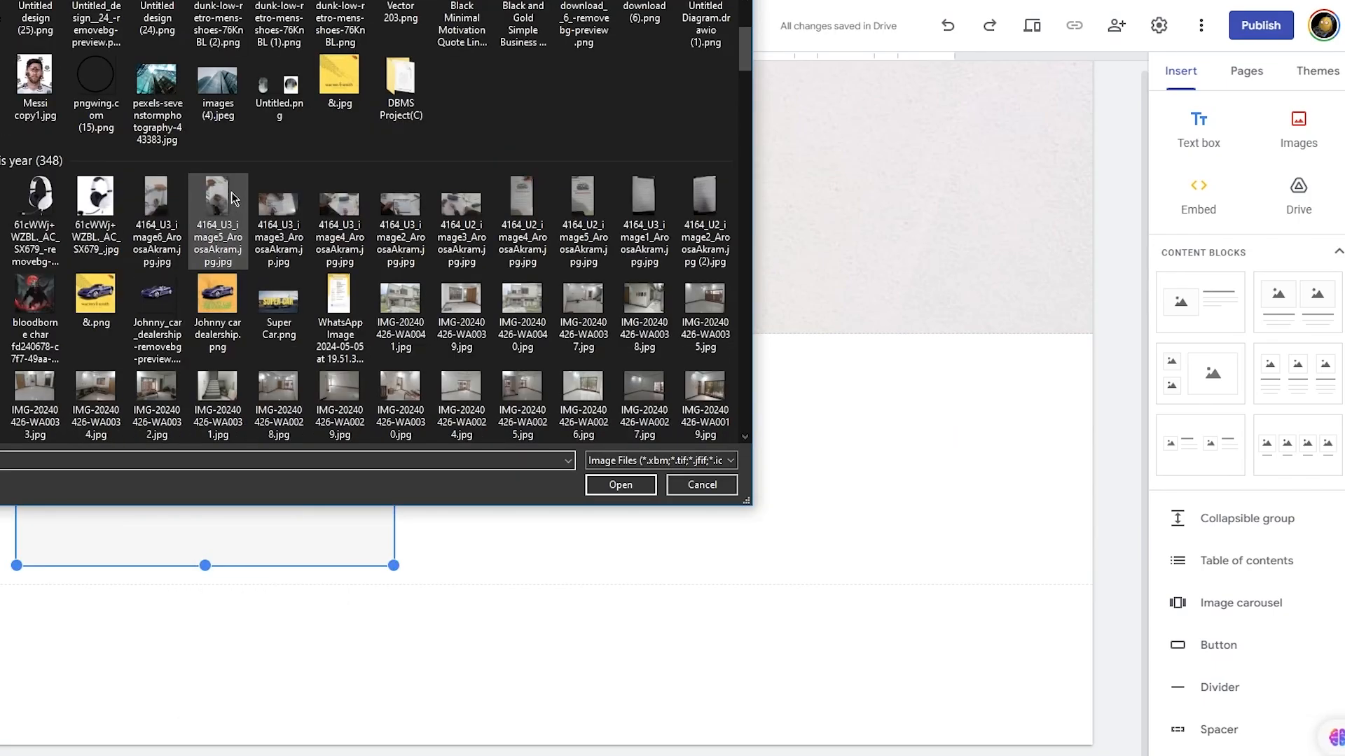
scroll(233, 198, down, 10)
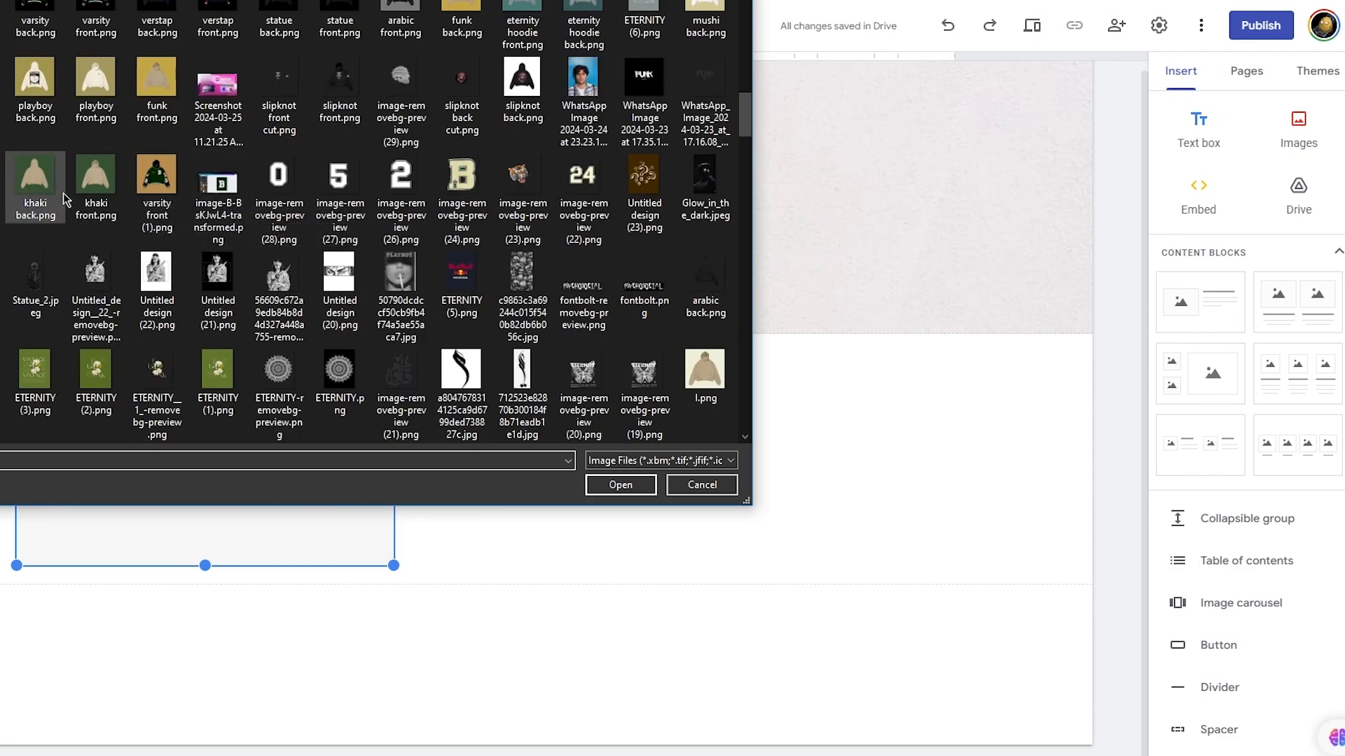
scroll(65, 199, up, 3)
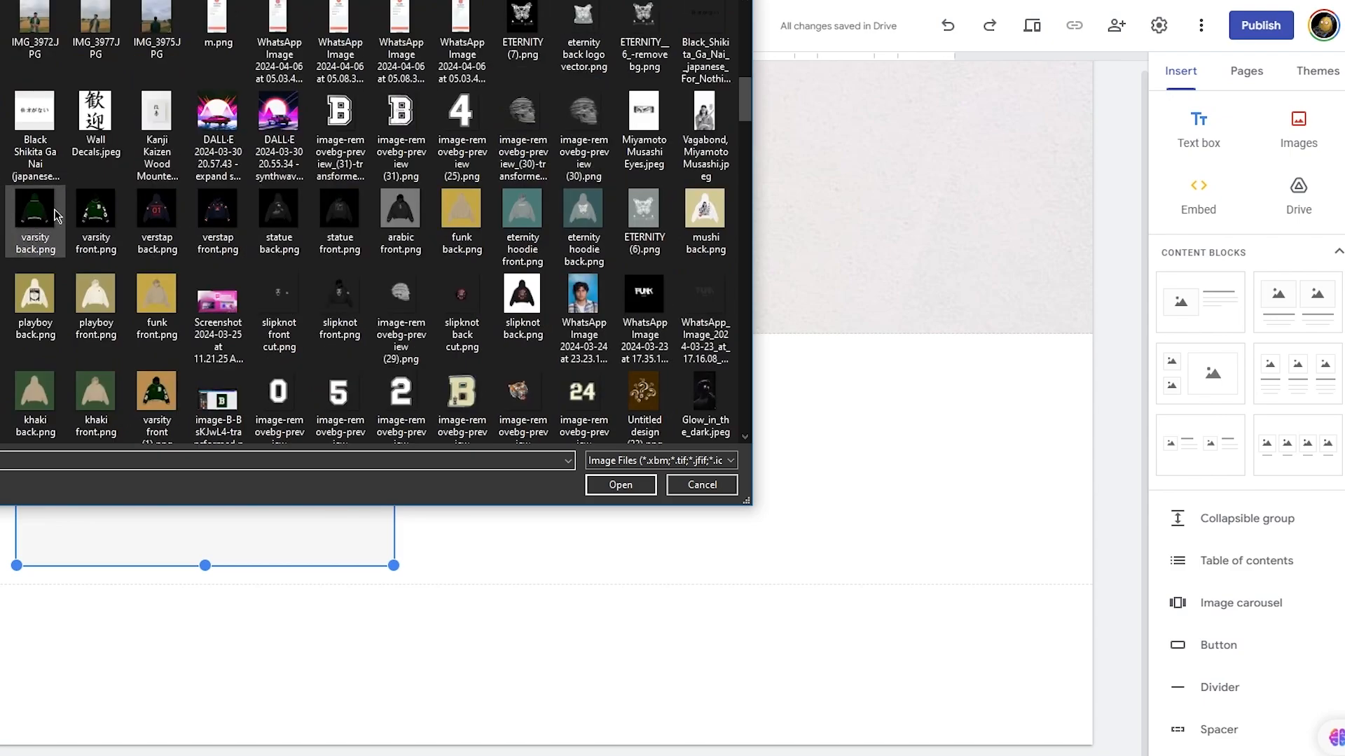
click(56, 214)
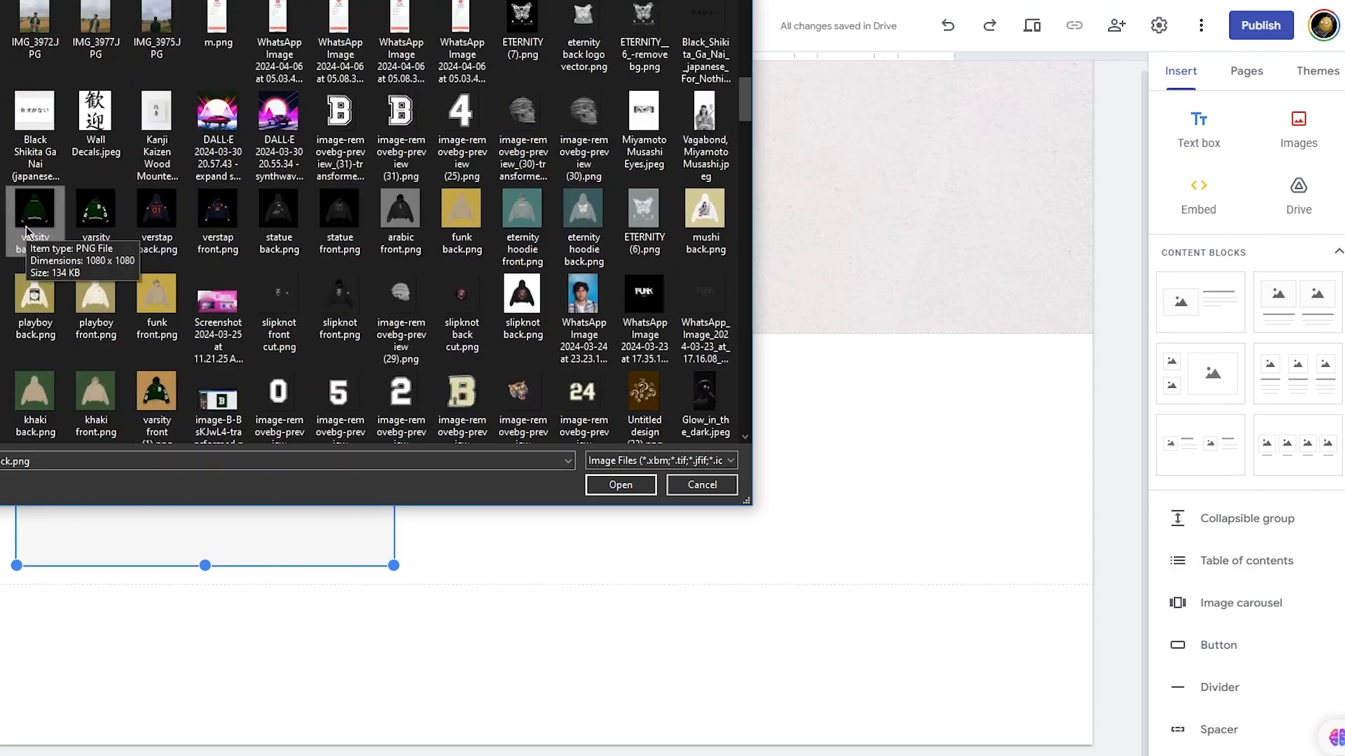
click(102, 238)
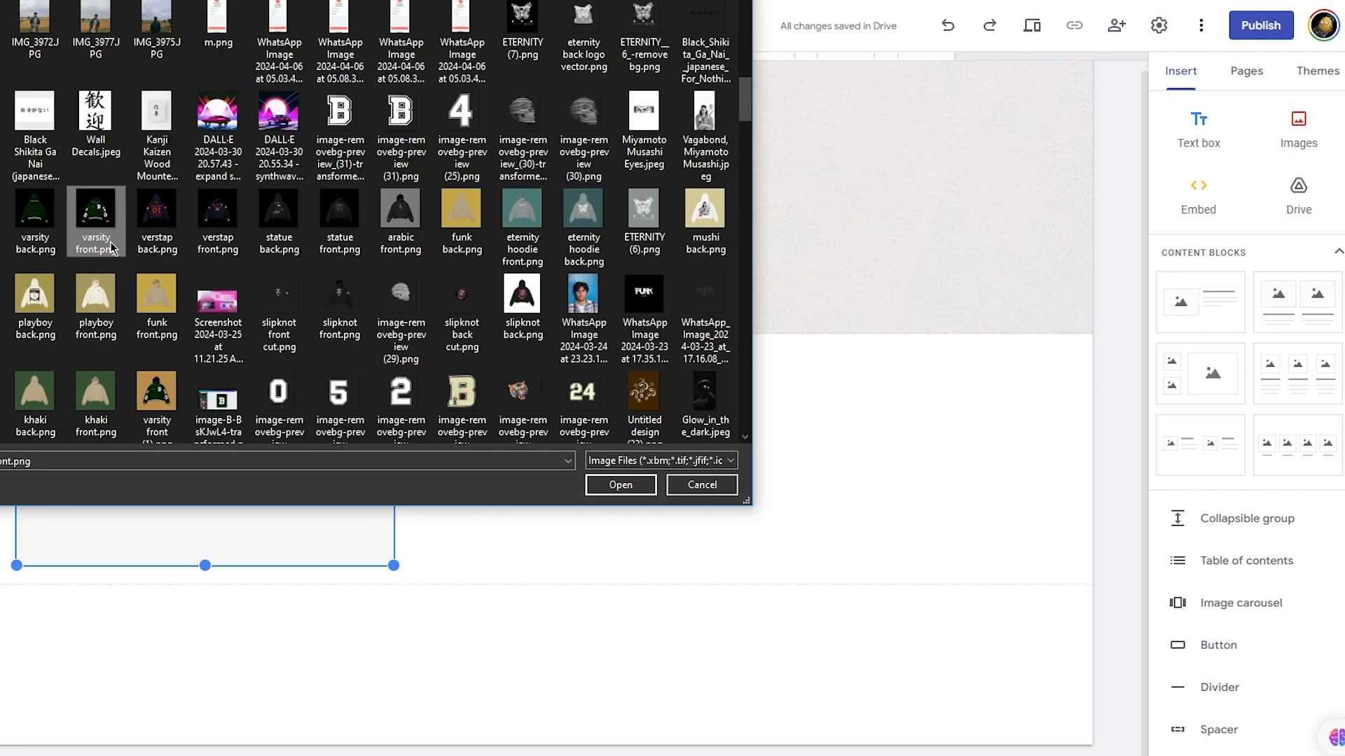
double_click(36, 227)
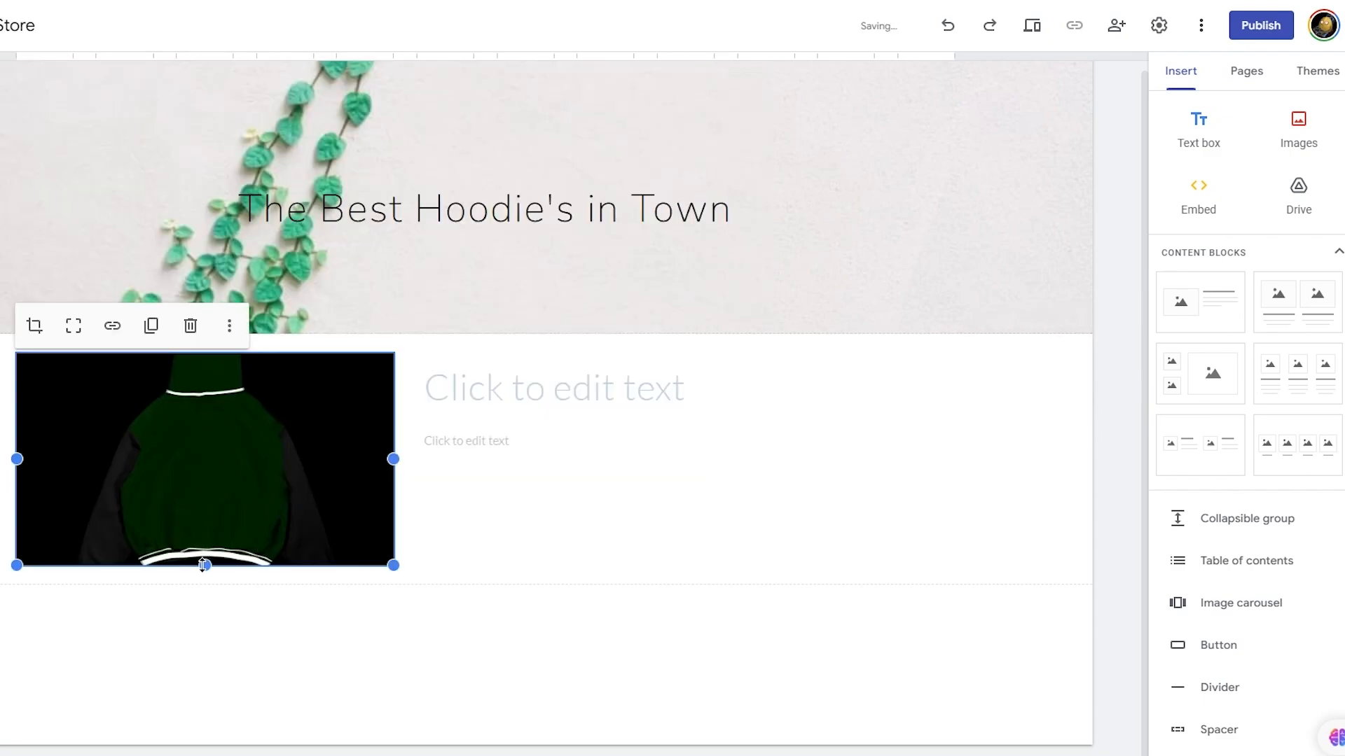
drag(205, 564, 202, 697)
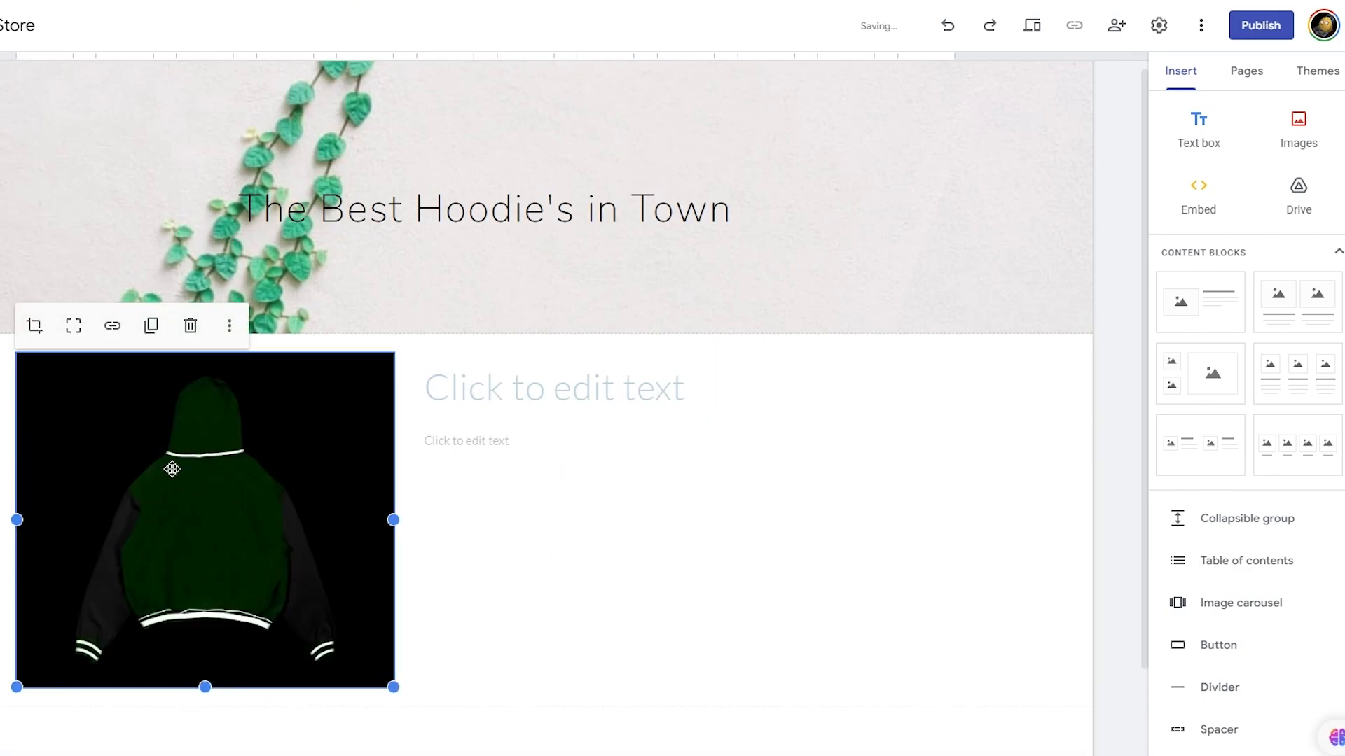
Enter the heading "The Best Variety of Clothing You can Find" beside the hoodie image
click(478, 388)
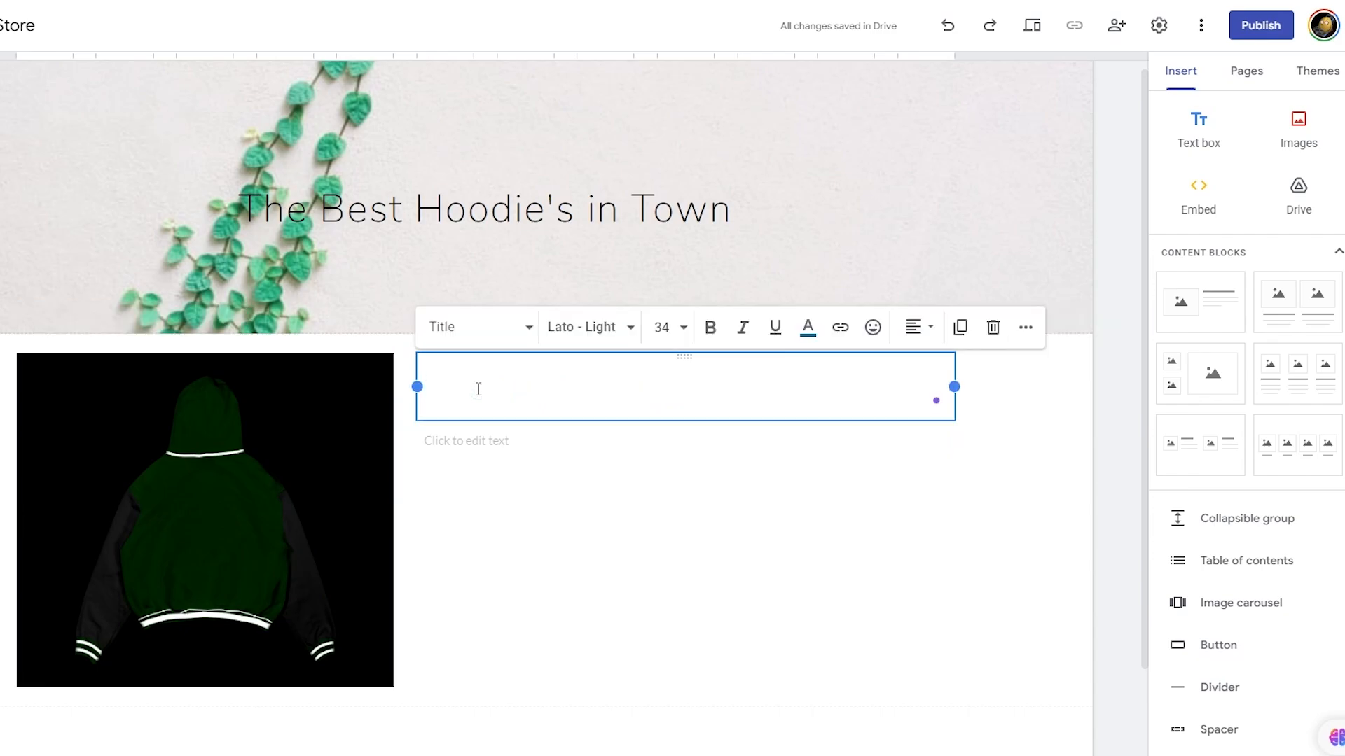
text(The )
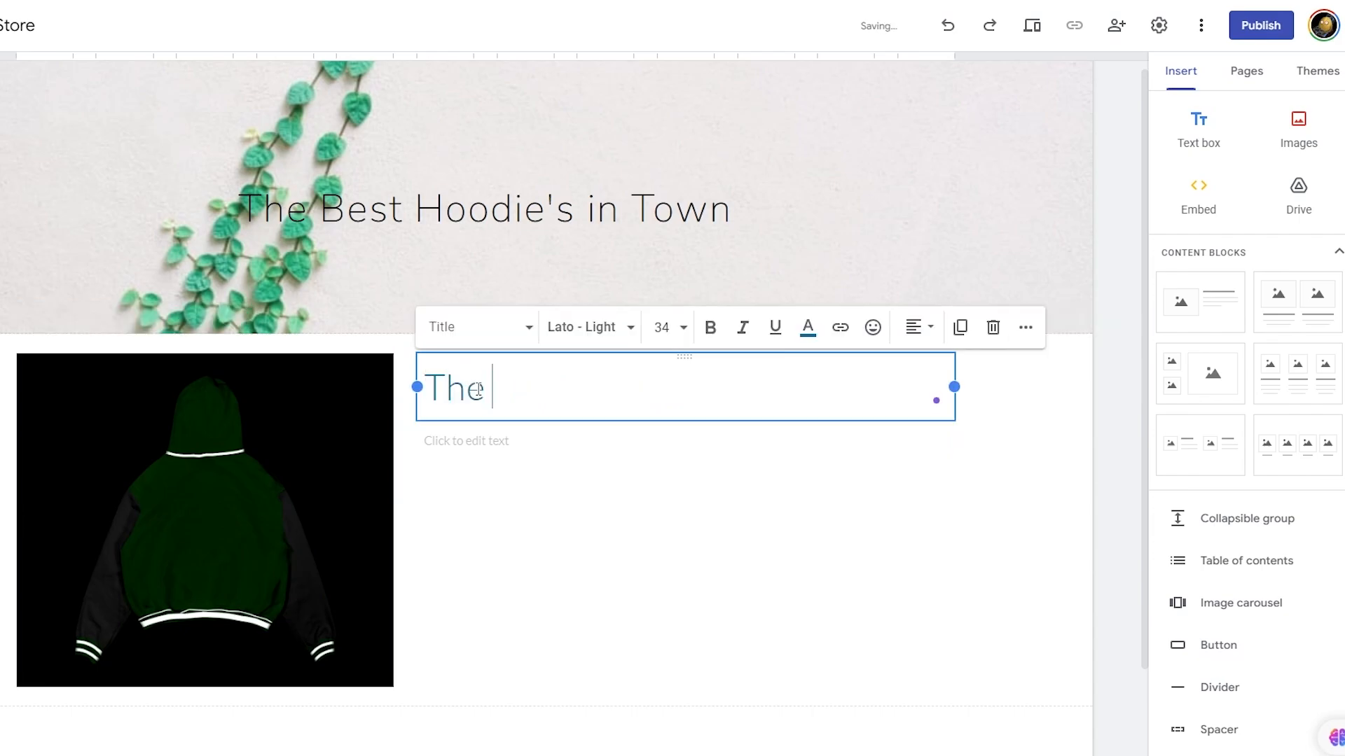
text(Best Vari)
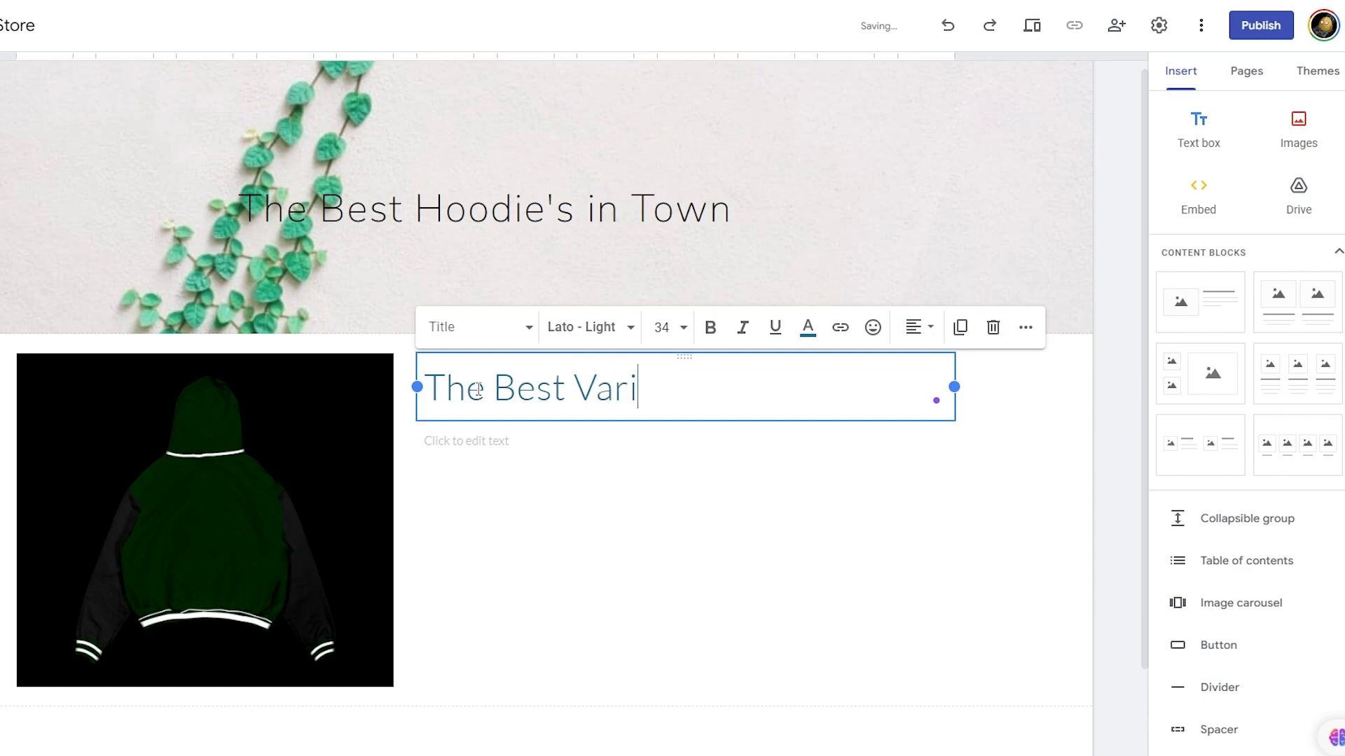
text(ety of Cl)
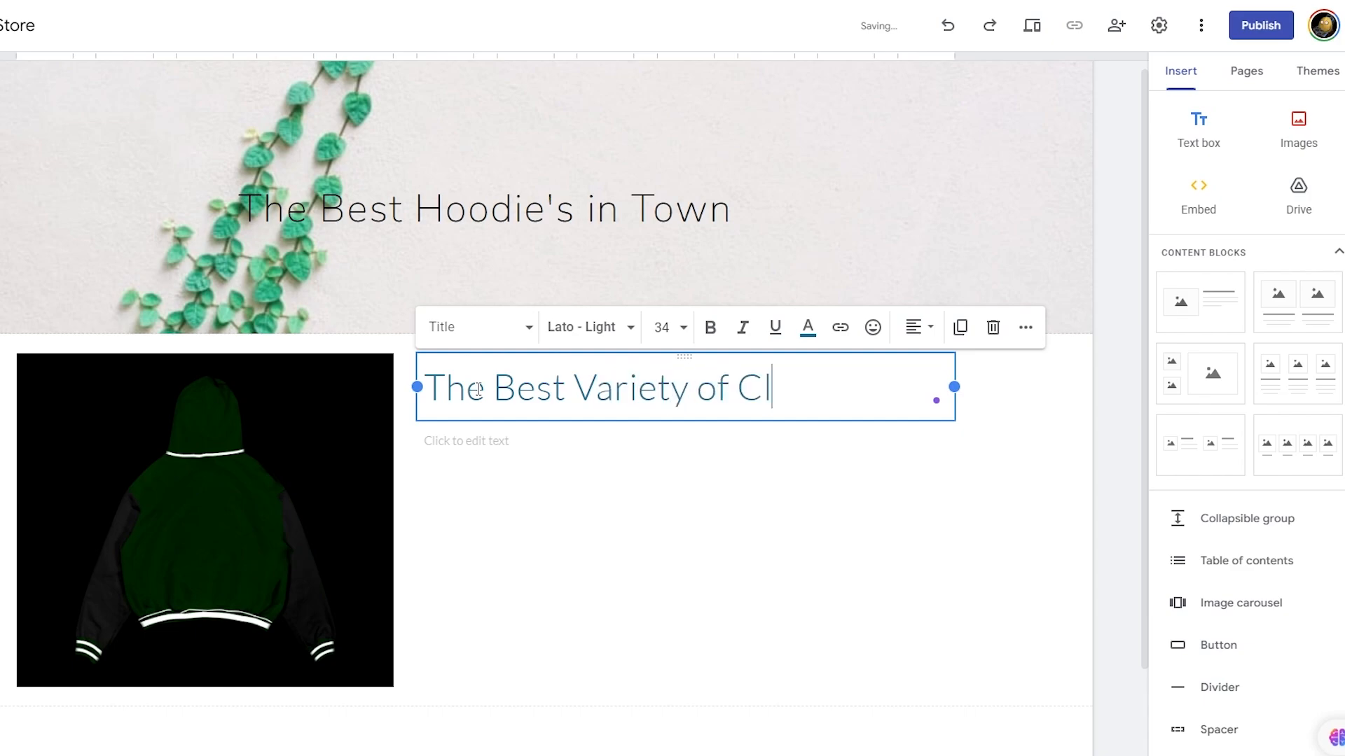
text(othing You )
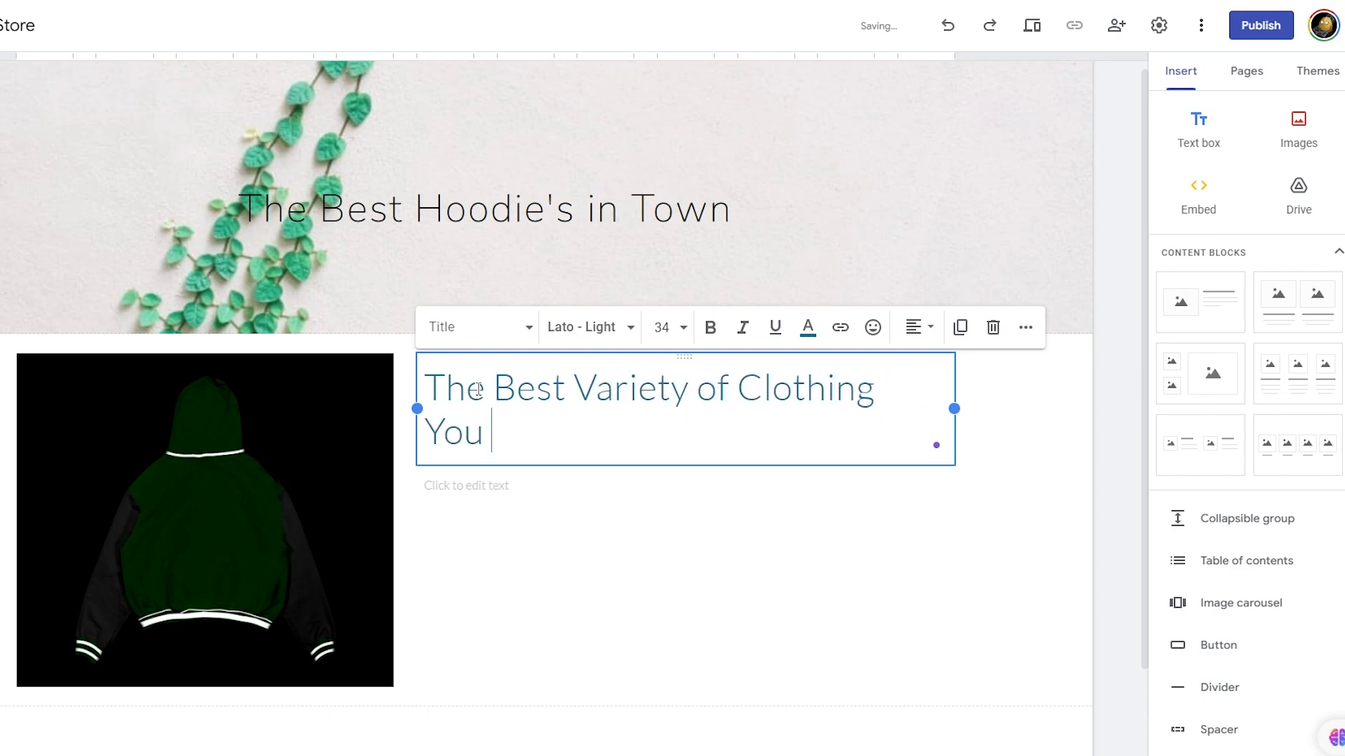
text(can Find)
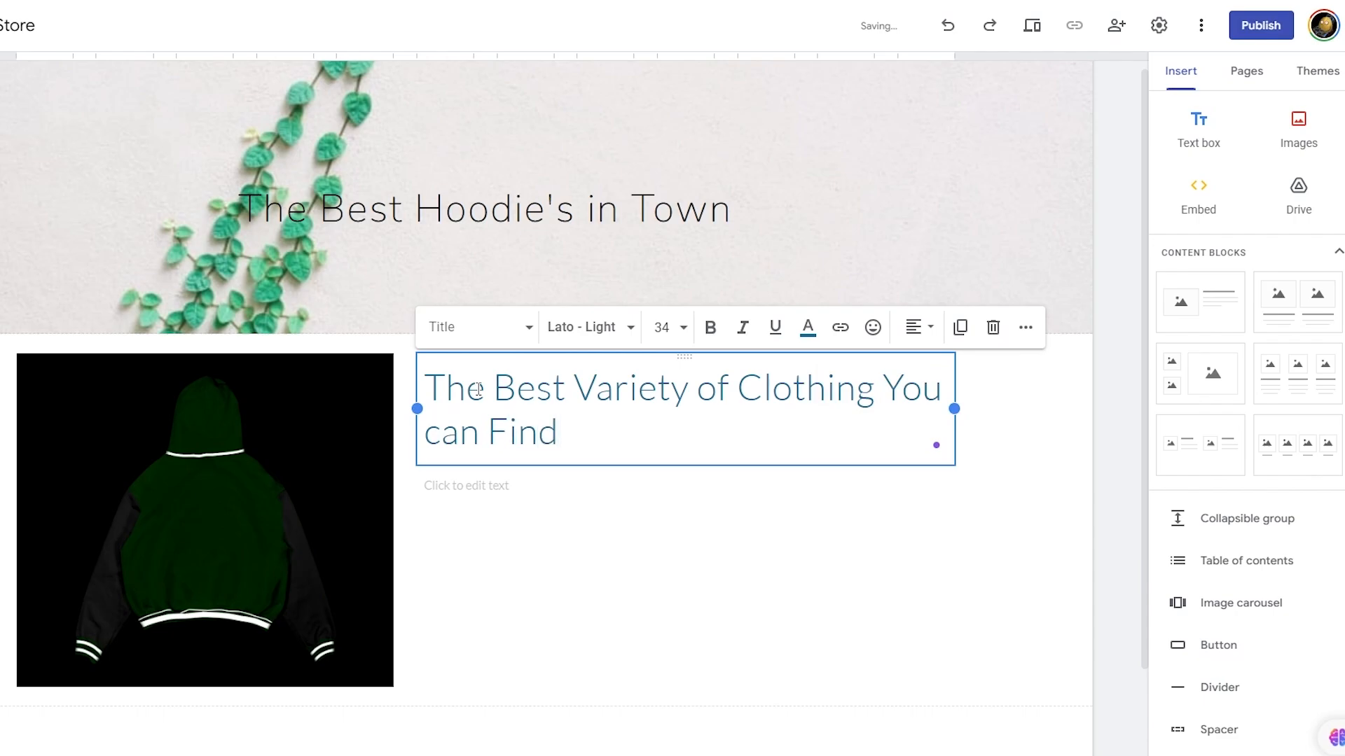
Fill the body text with "We make our hoodie's out of the most premium and efficient cotton, the styles we choose are totally made out of genuine and original senses."
scroll(591, 459, down, 2)
click(498, 369)
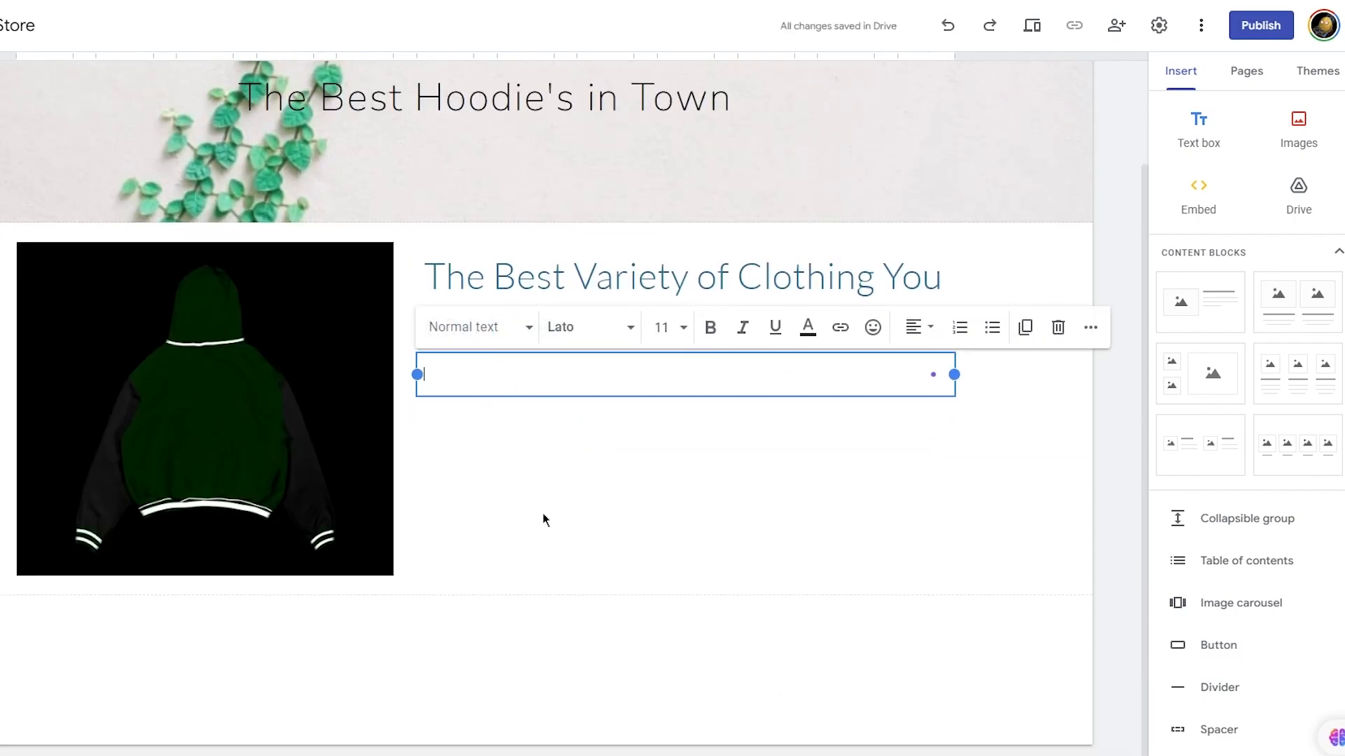
text(We make o)
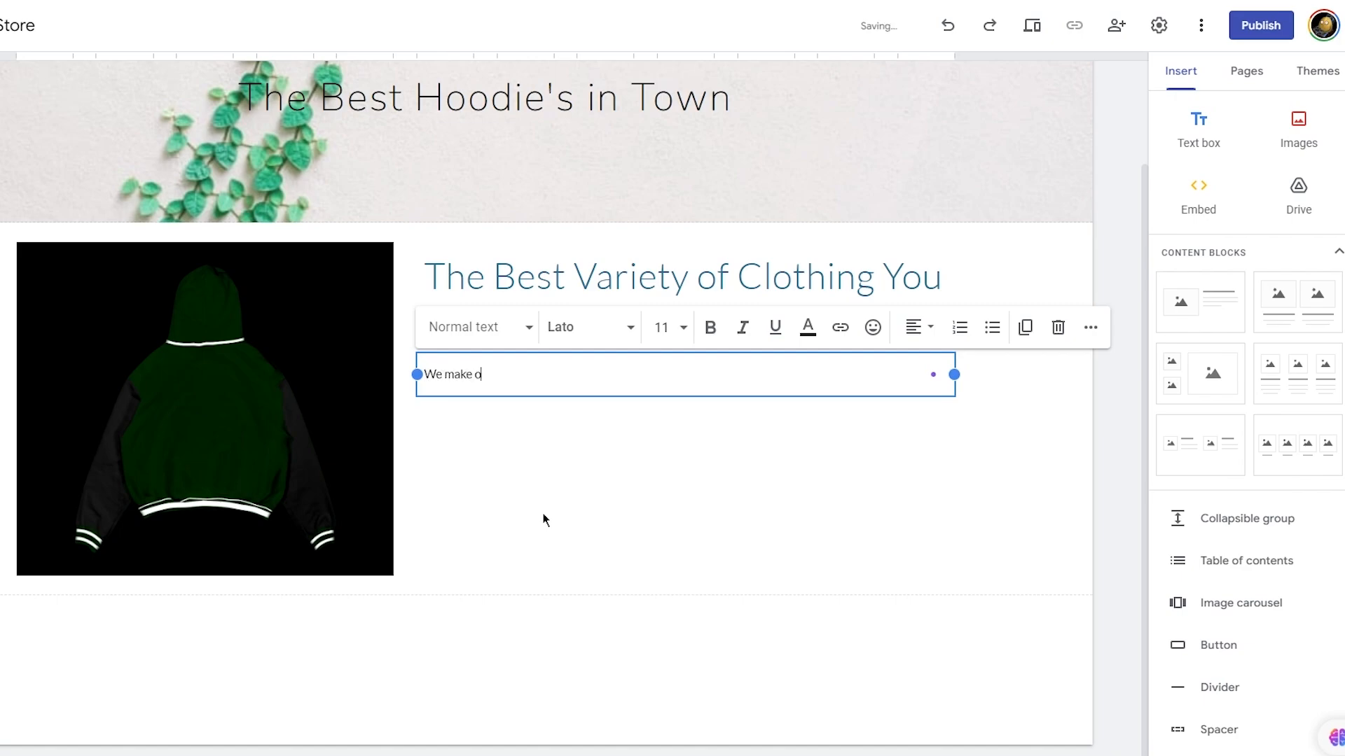
text(ur hoodie's out of the most premium and )
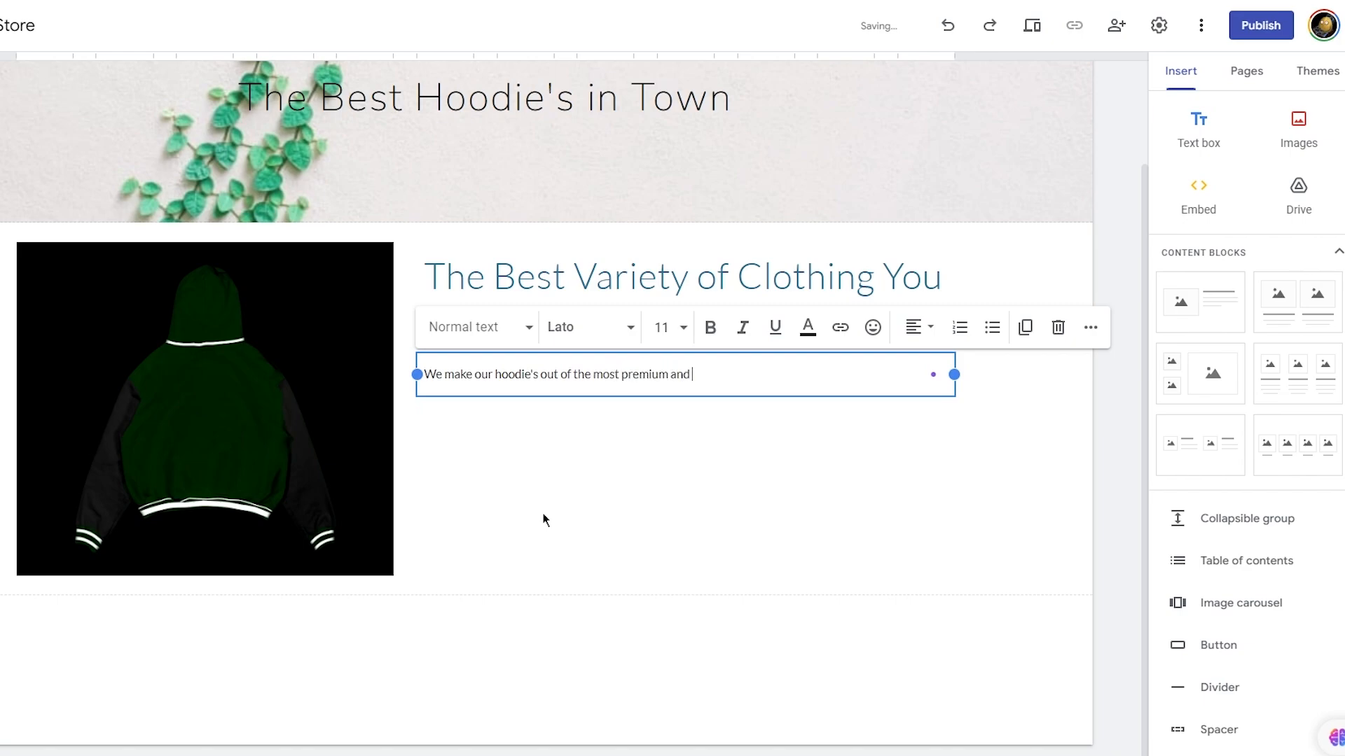
text(efficie)
key(BackSpace)
text(ient cotton, the styles we ch)
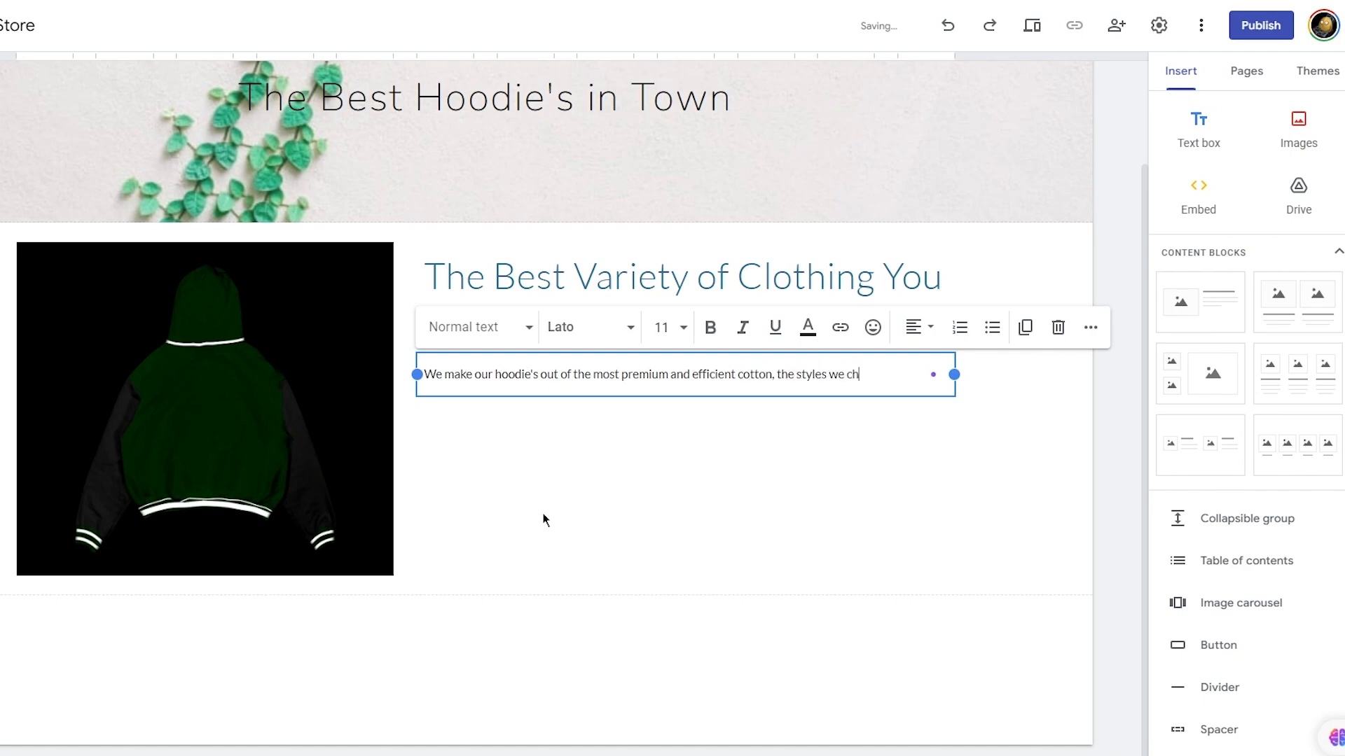
text(oose are totally made ou)
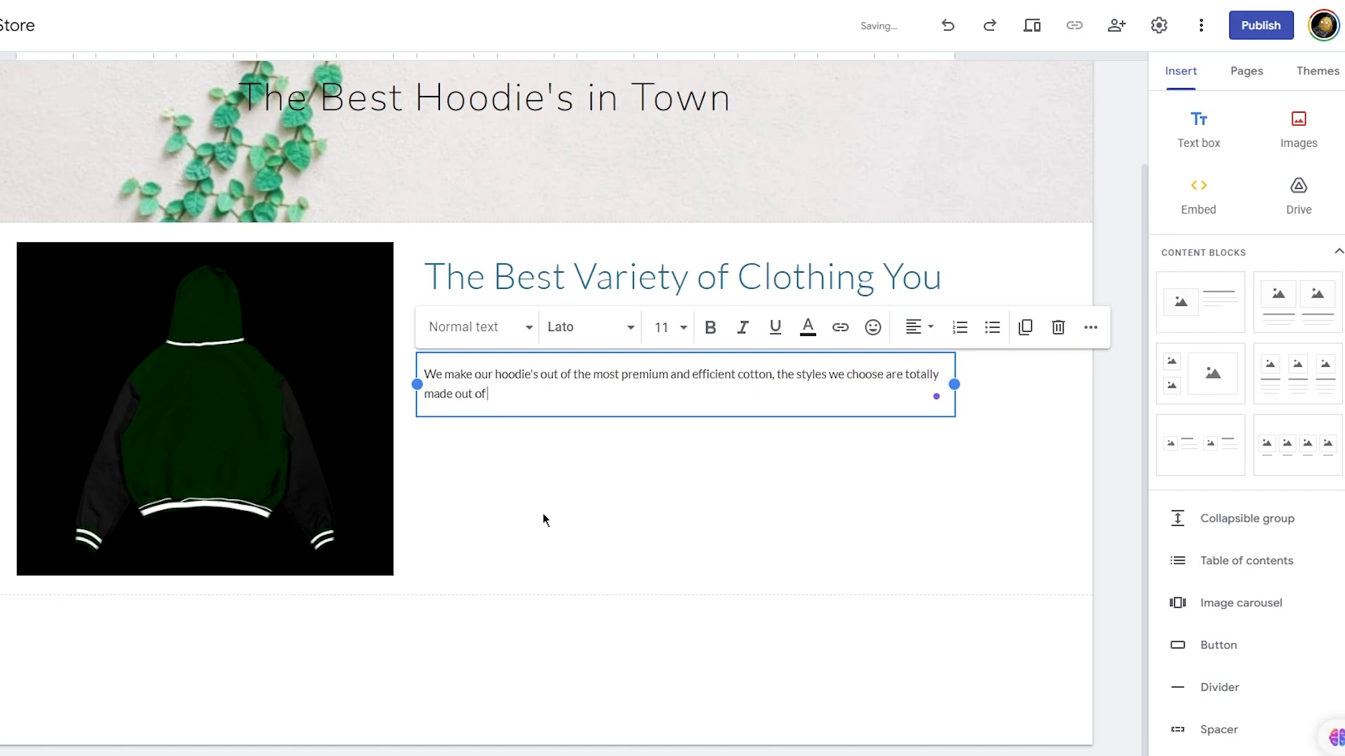
text(t of genuine and original senses.)
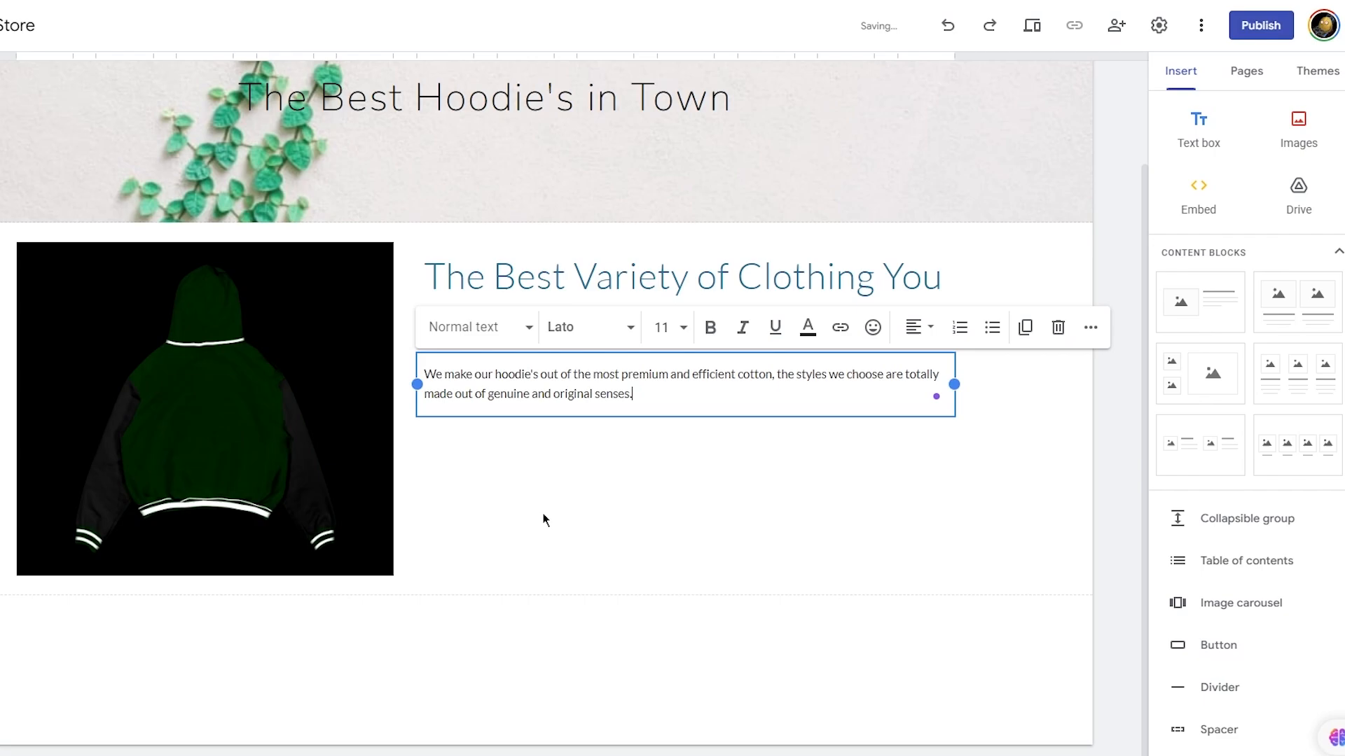
Format the whole body paragraph beside the hoodie at font size 24, bold and dark navy blue
drag(652, 404, 639, 341)
click(669, 327)
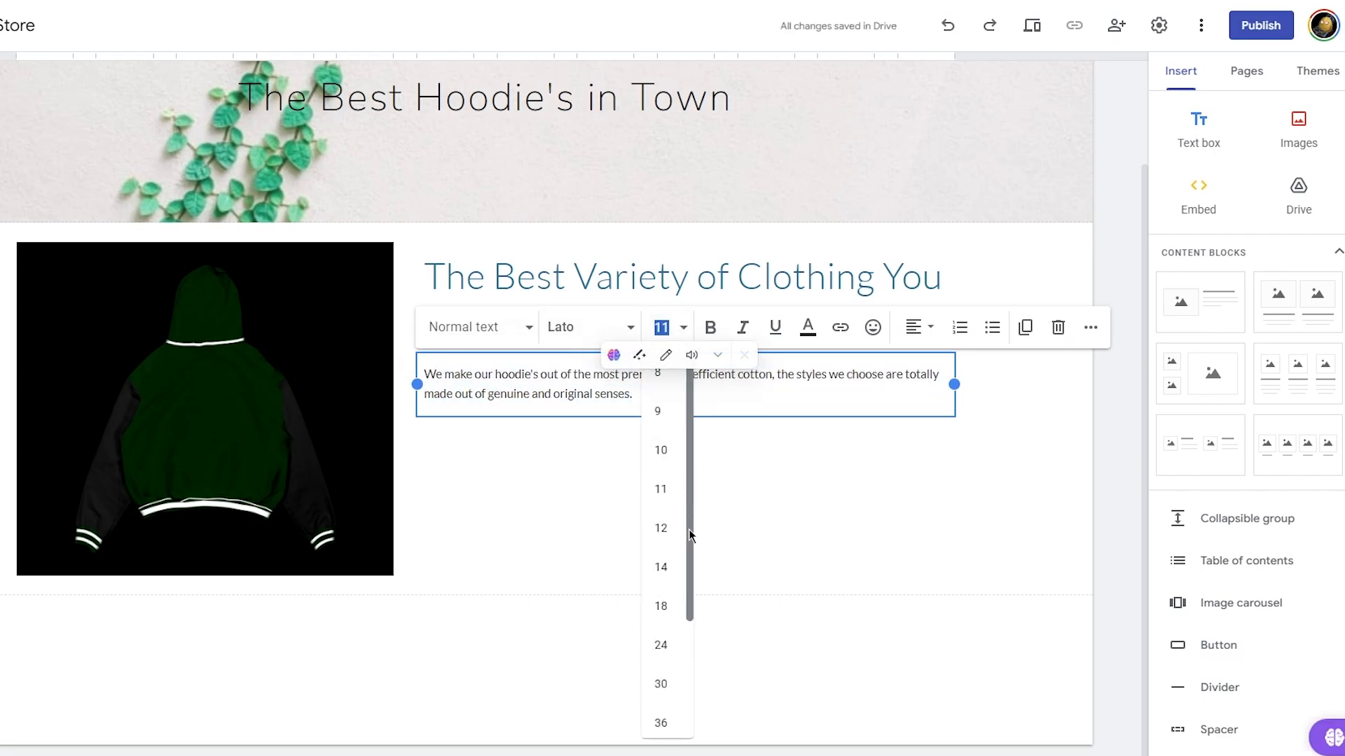
click(662, 645)
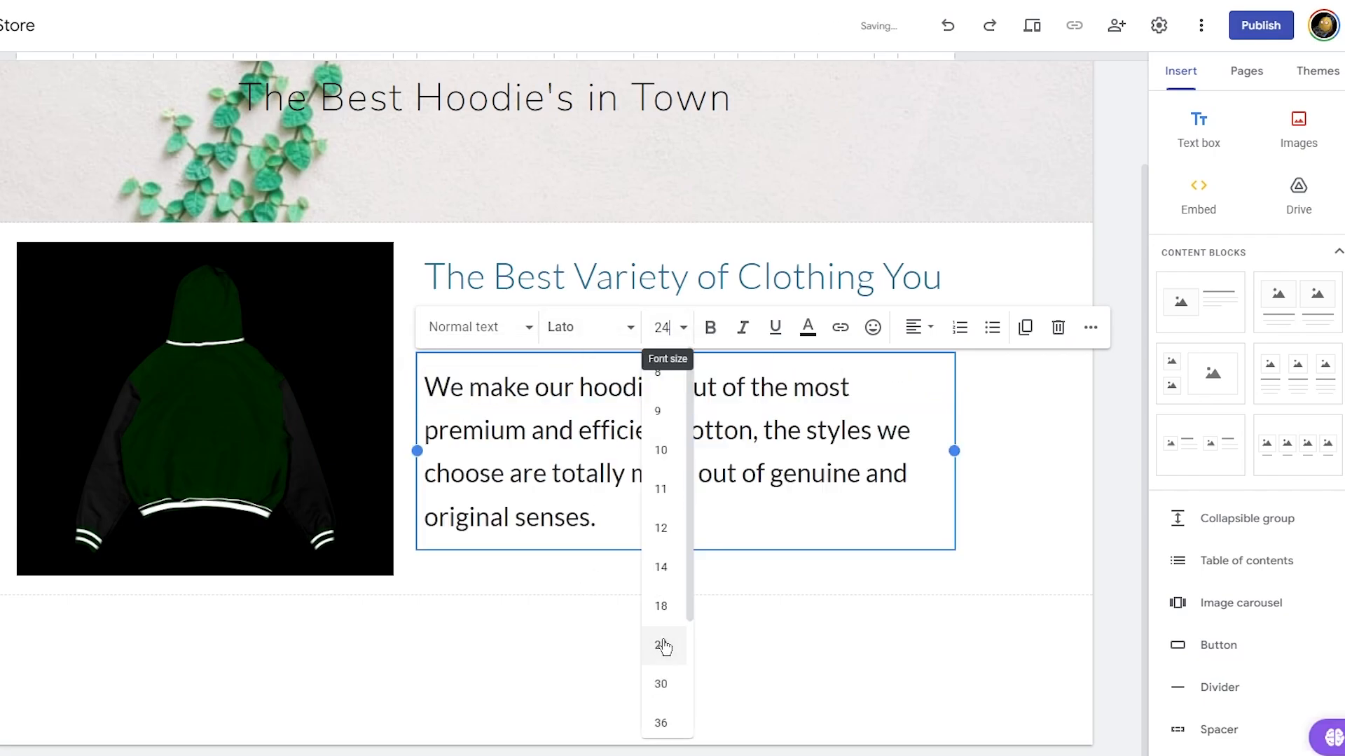
click(709, 330)
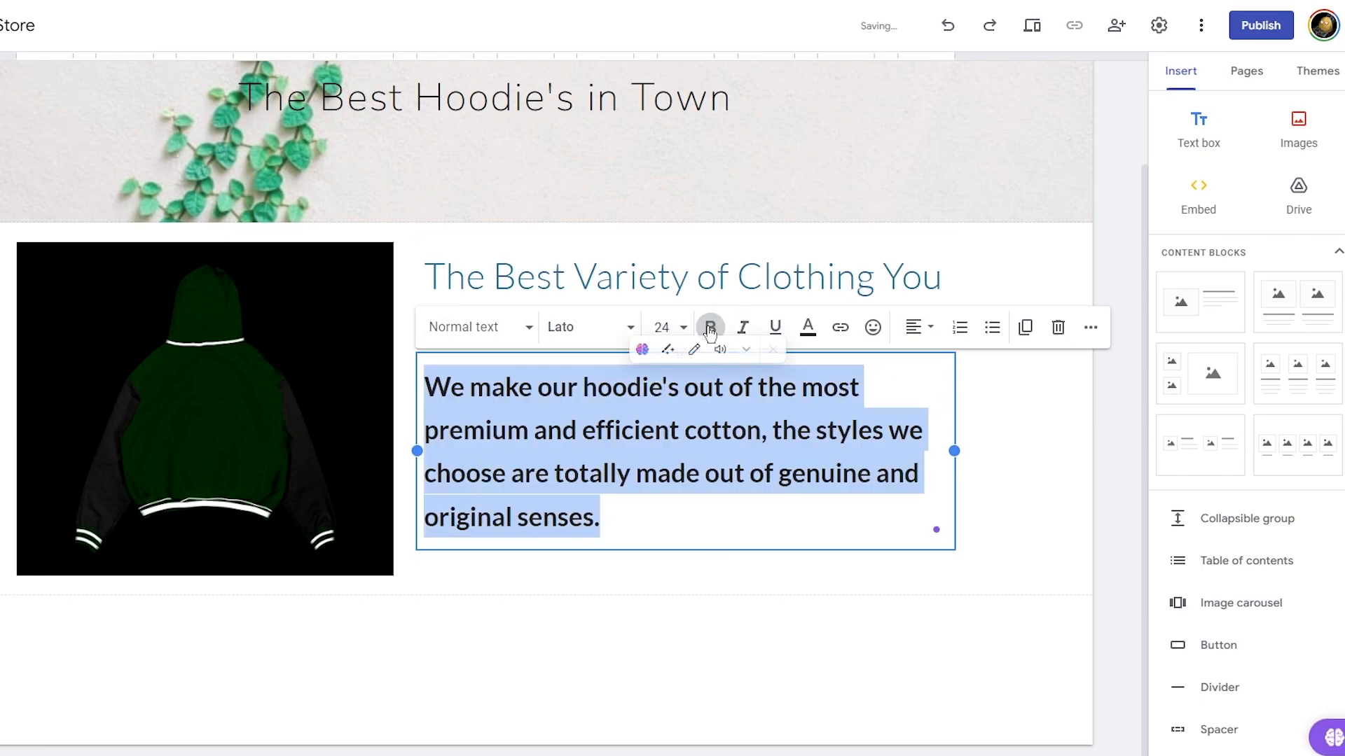
click(812, 328)
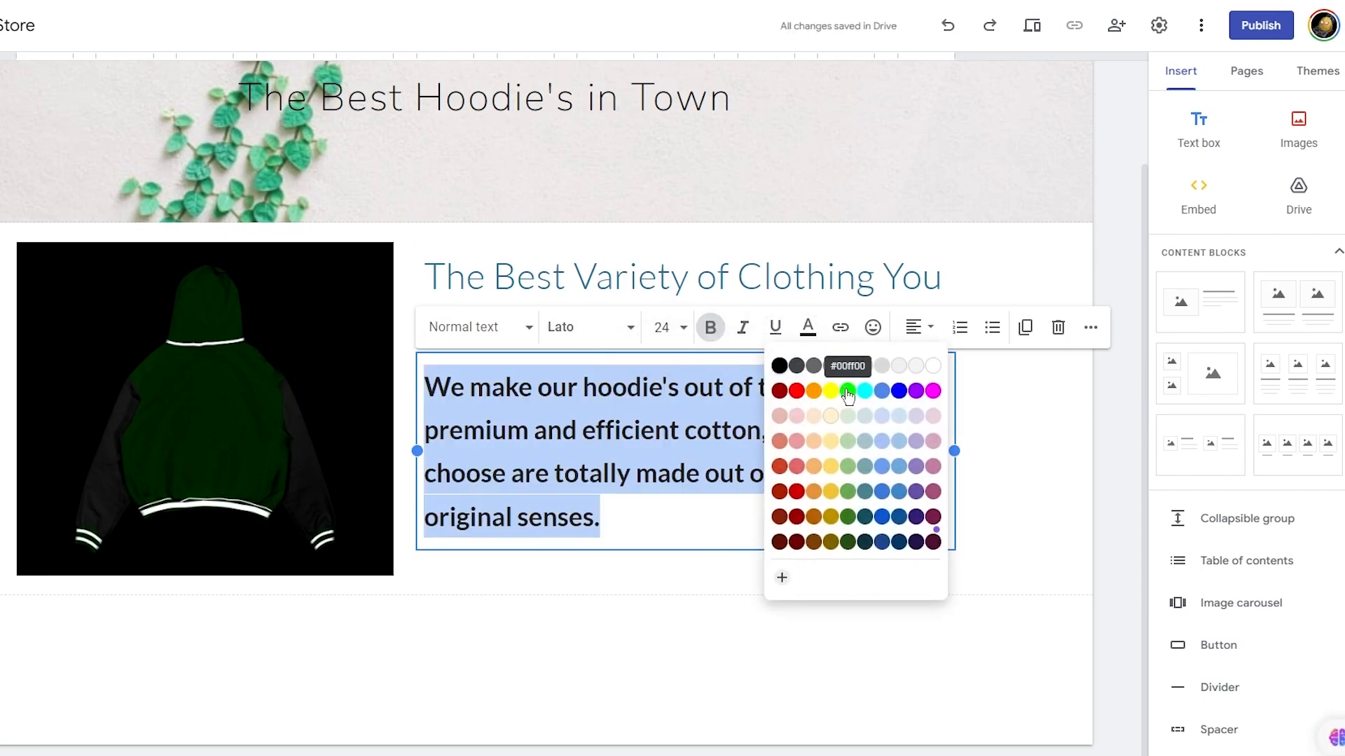
click(898, 541)
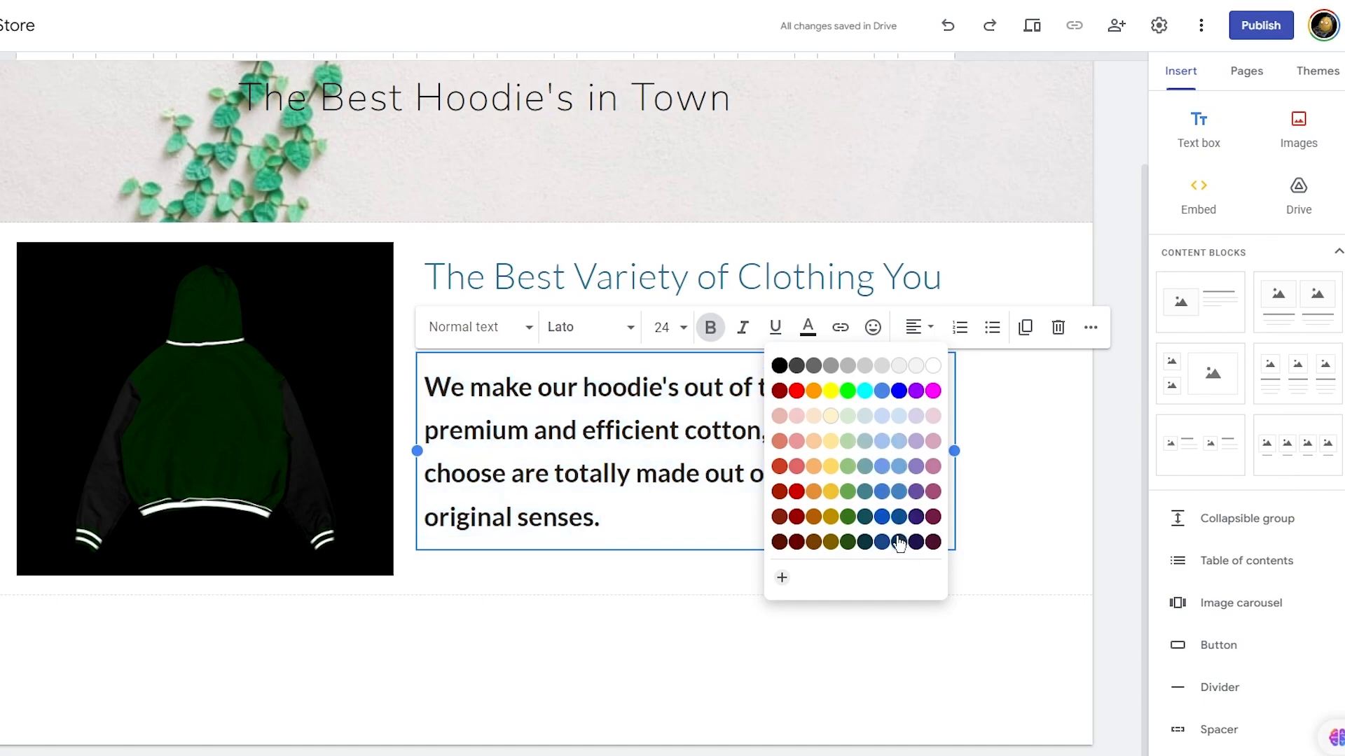
click(777, 606)
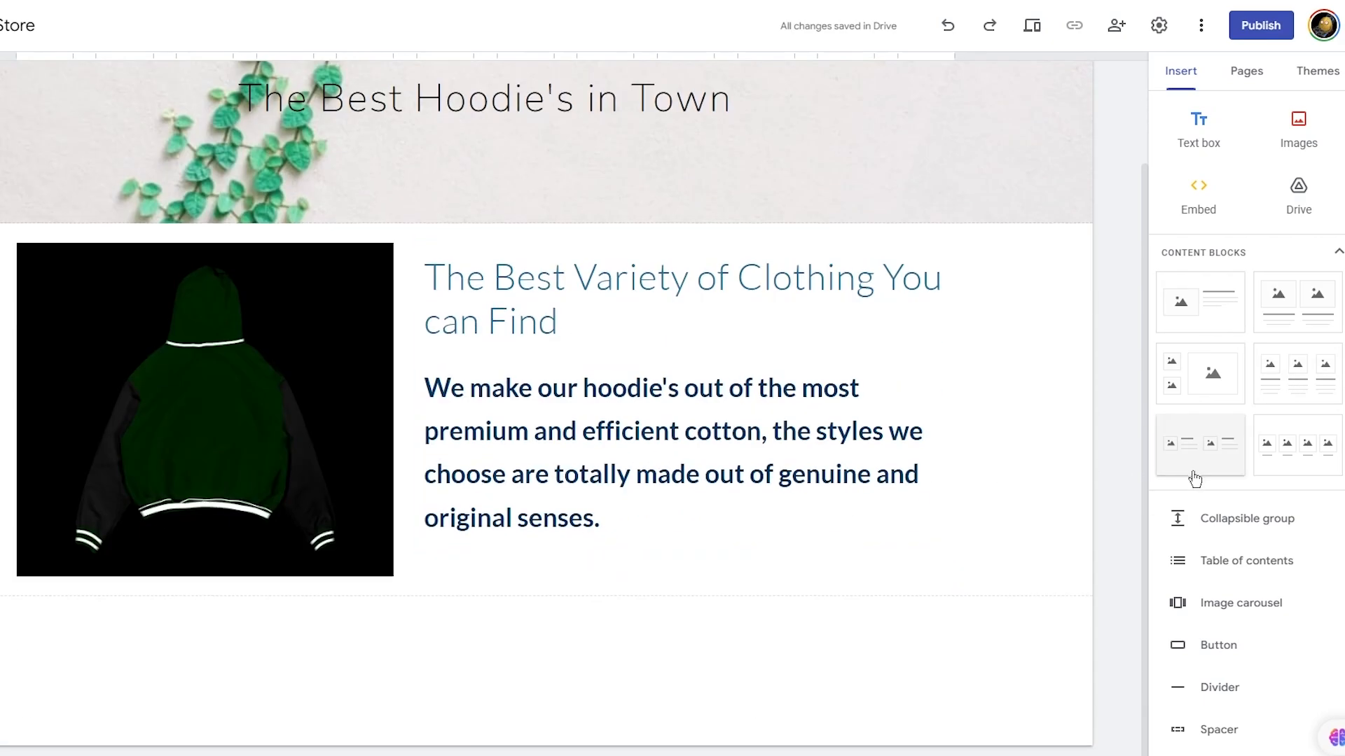
Upload Untitled design (24).png as the site logo and close the settings
scroll(1049, 493, up, 2)
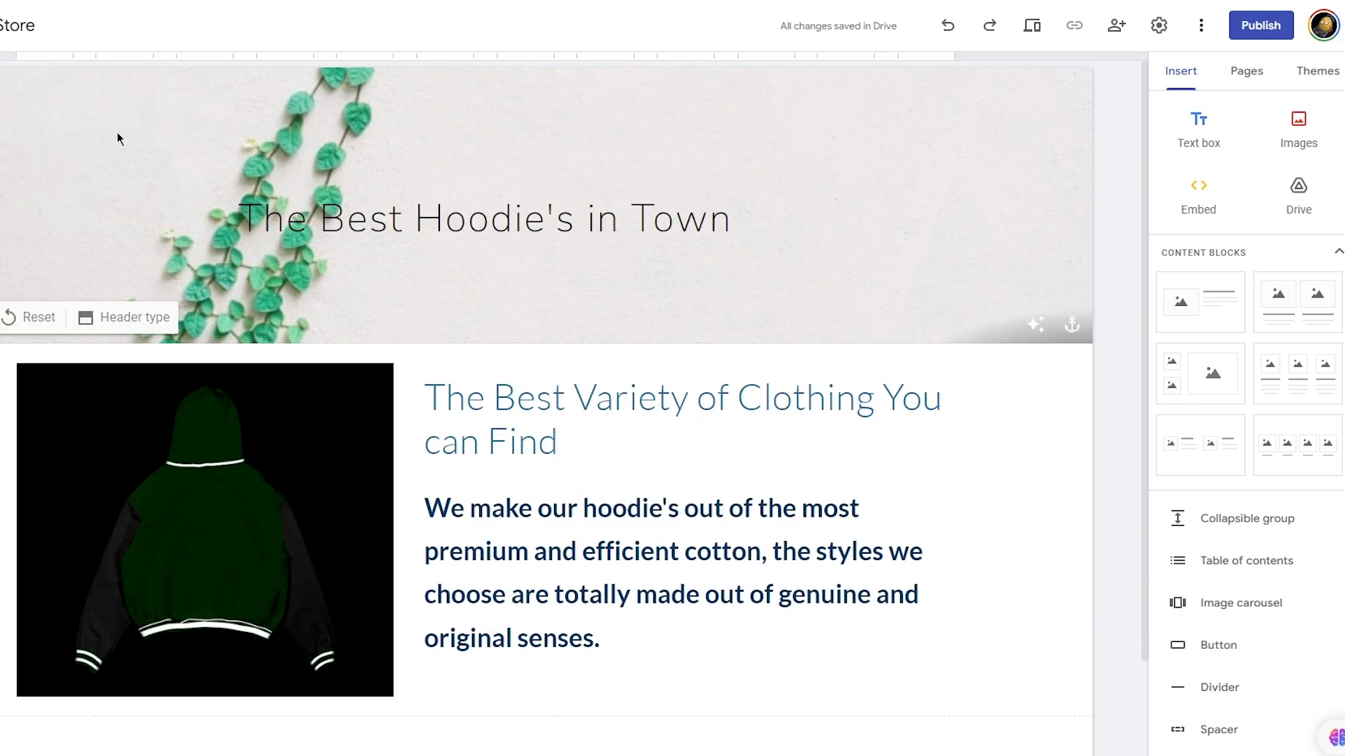
click(3, 90)
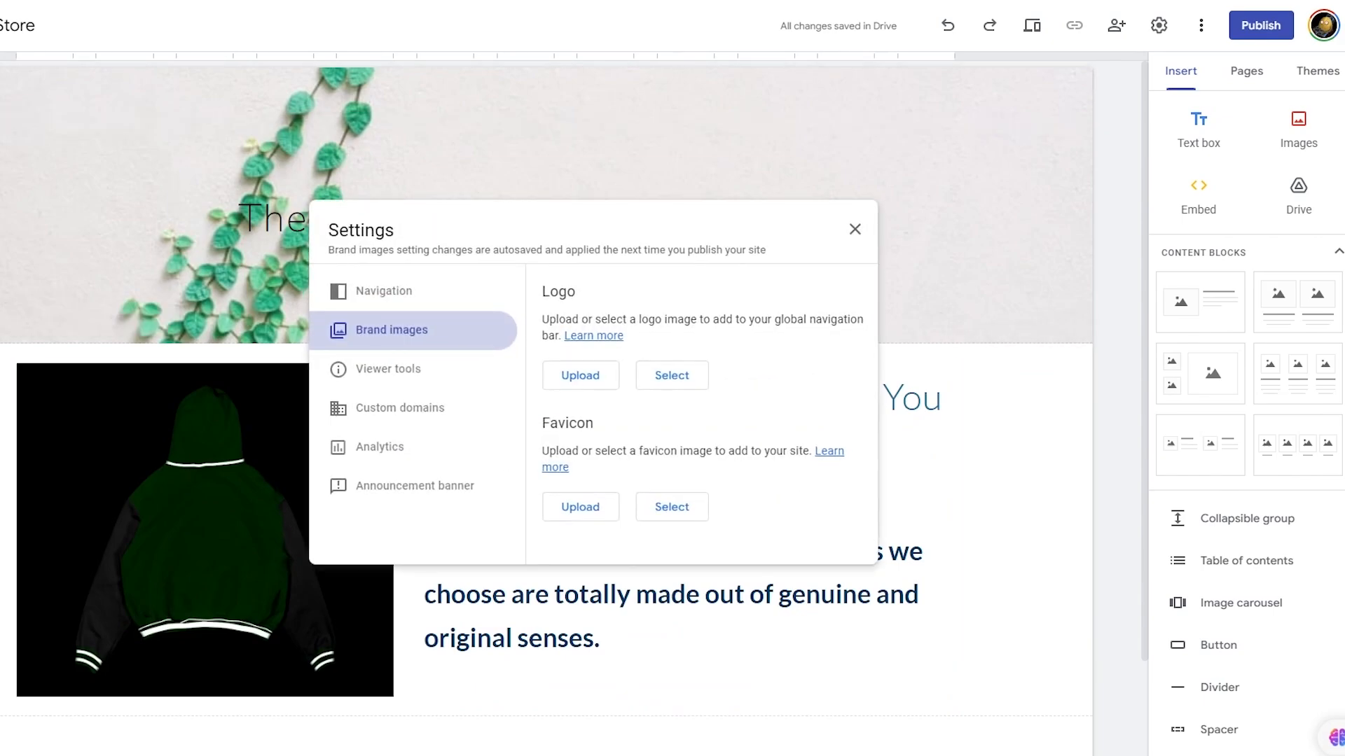
click(602, 376)
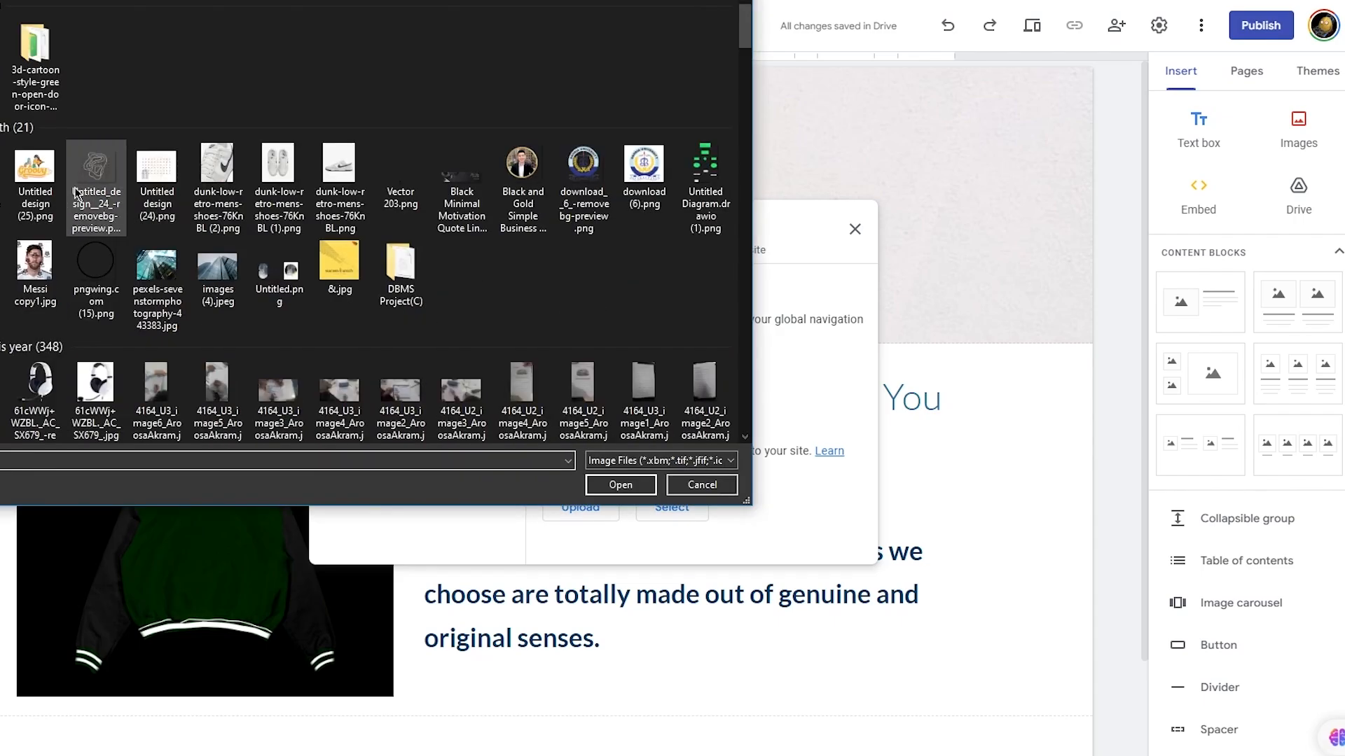
double_click(178, 166)
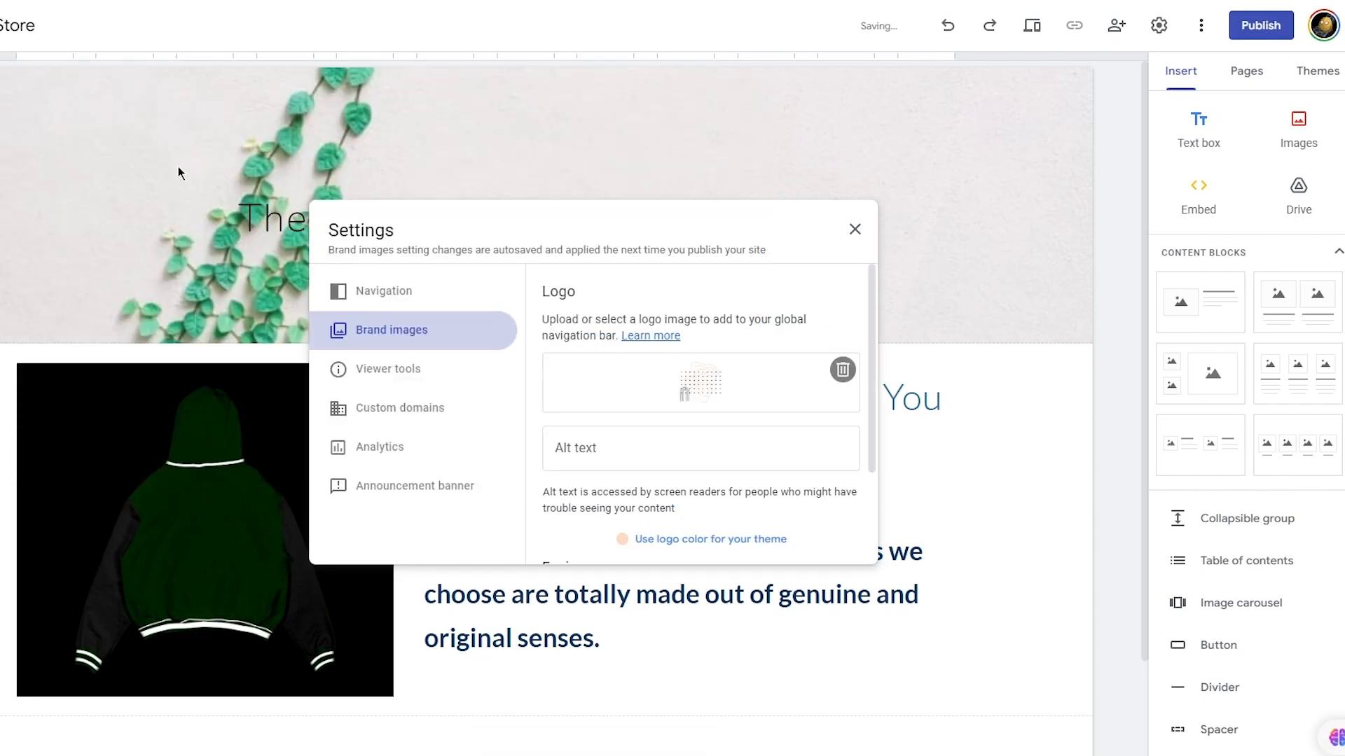
key(Escape)
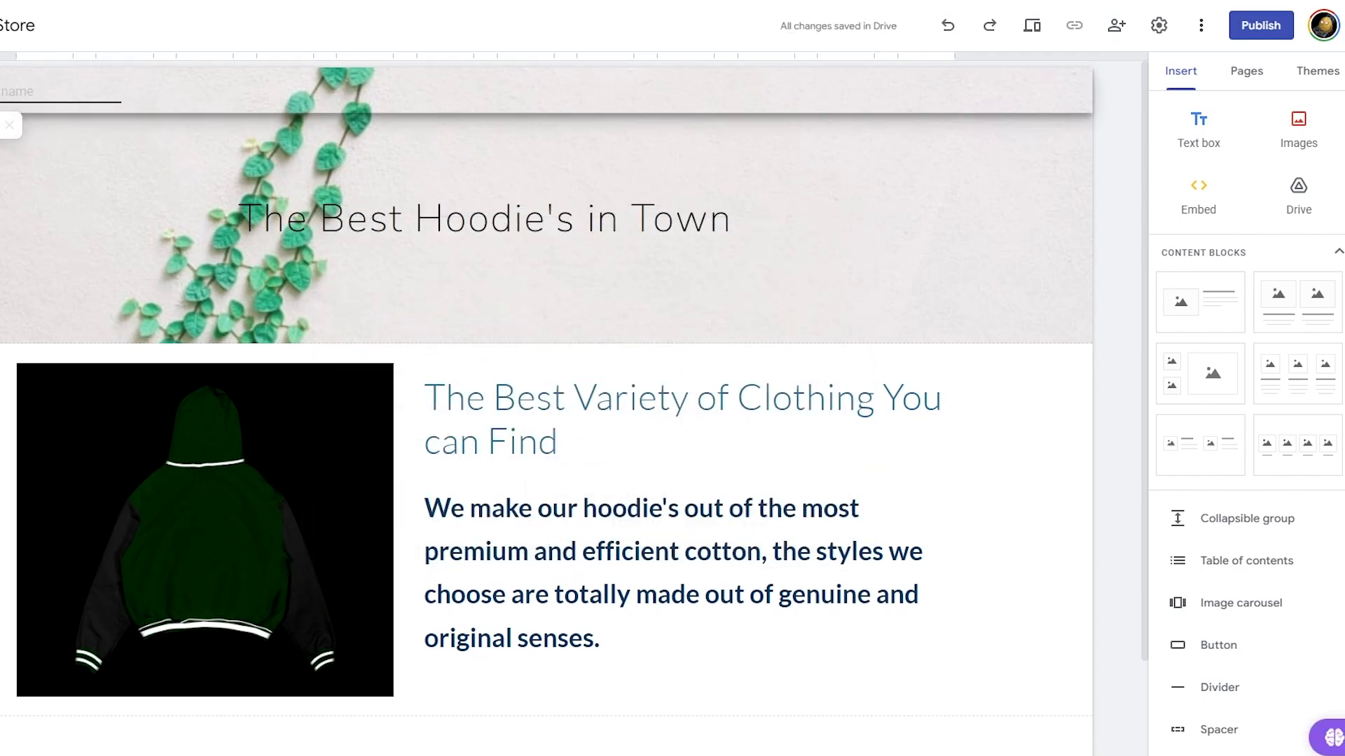
Remove the current site logo and upload the Untitled_design__24_-removebg-preview image in its place
click(2, 125)
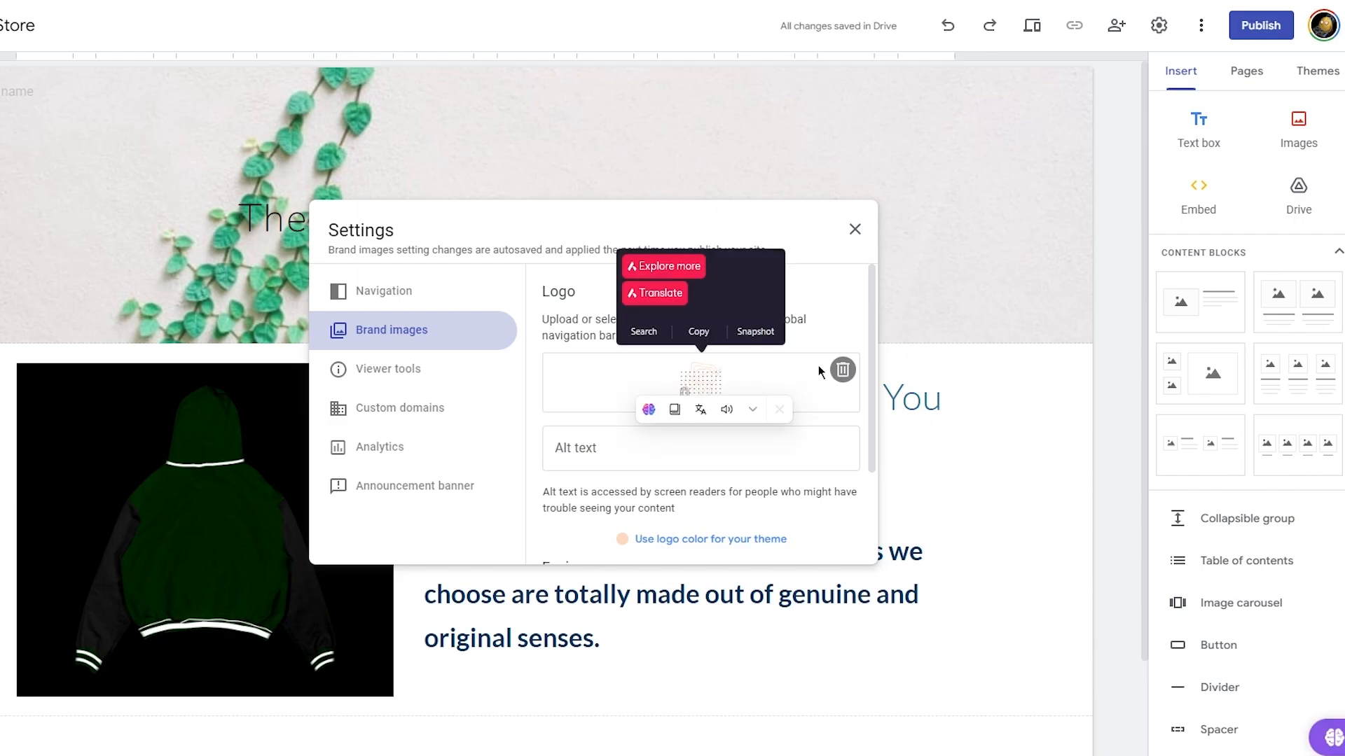
click(842, 369)
click(606, 378)
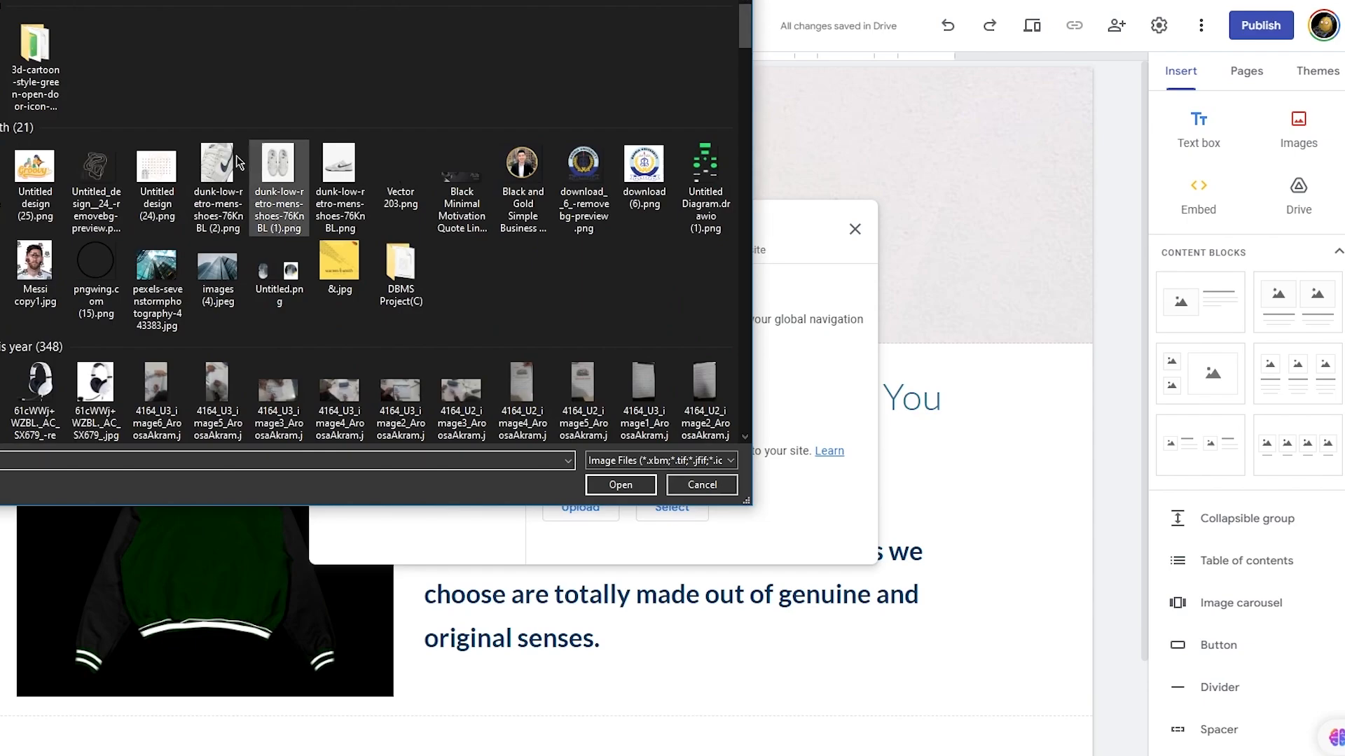
double_click(88, 165)
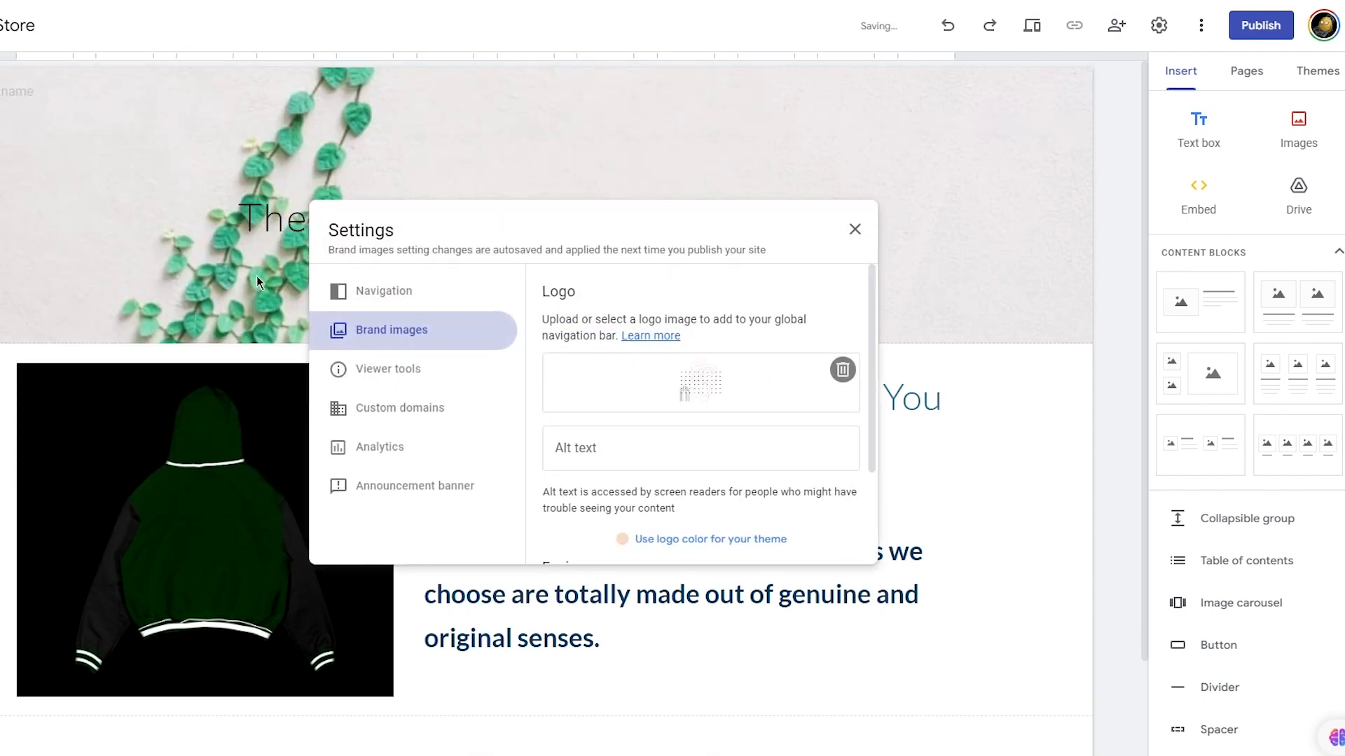
Upload pngegg (4).png, the caduceus symbol, as the site's favicon
scroll(703, 431, down, 2)
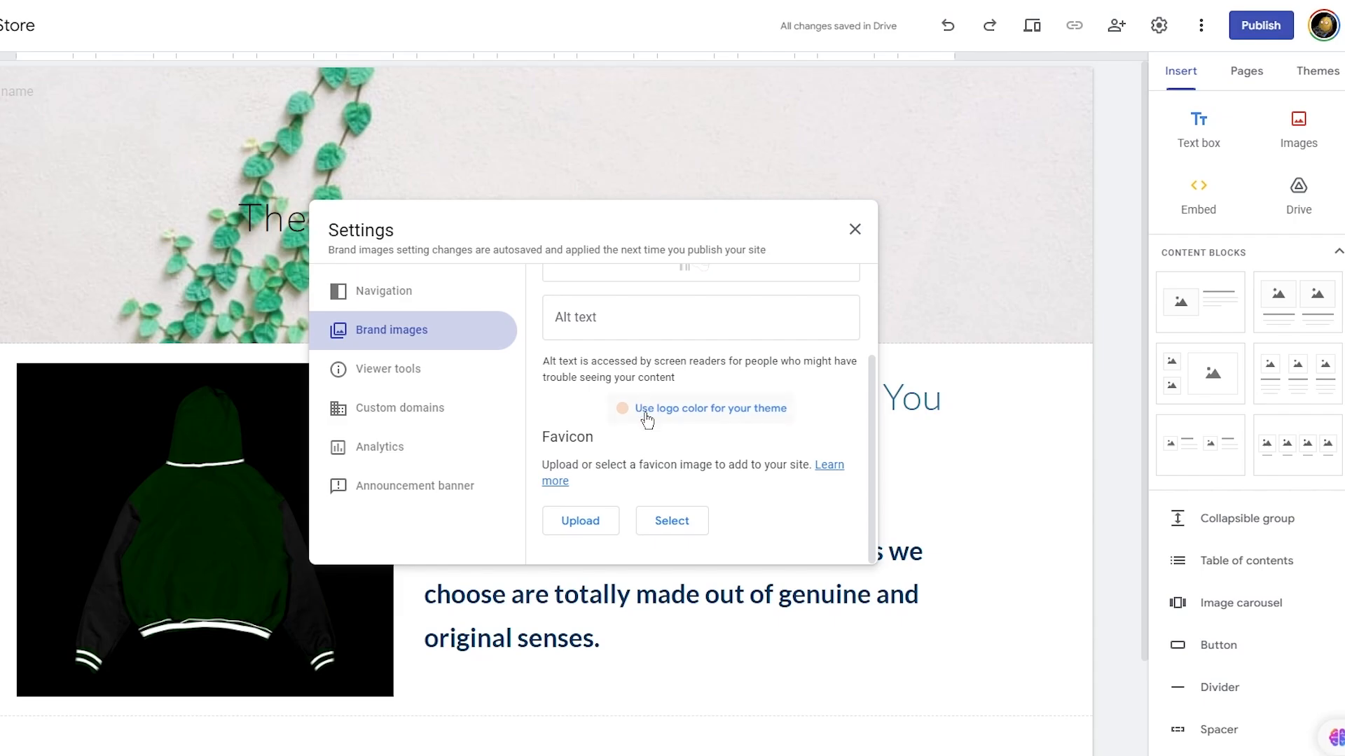
click(576, 527)
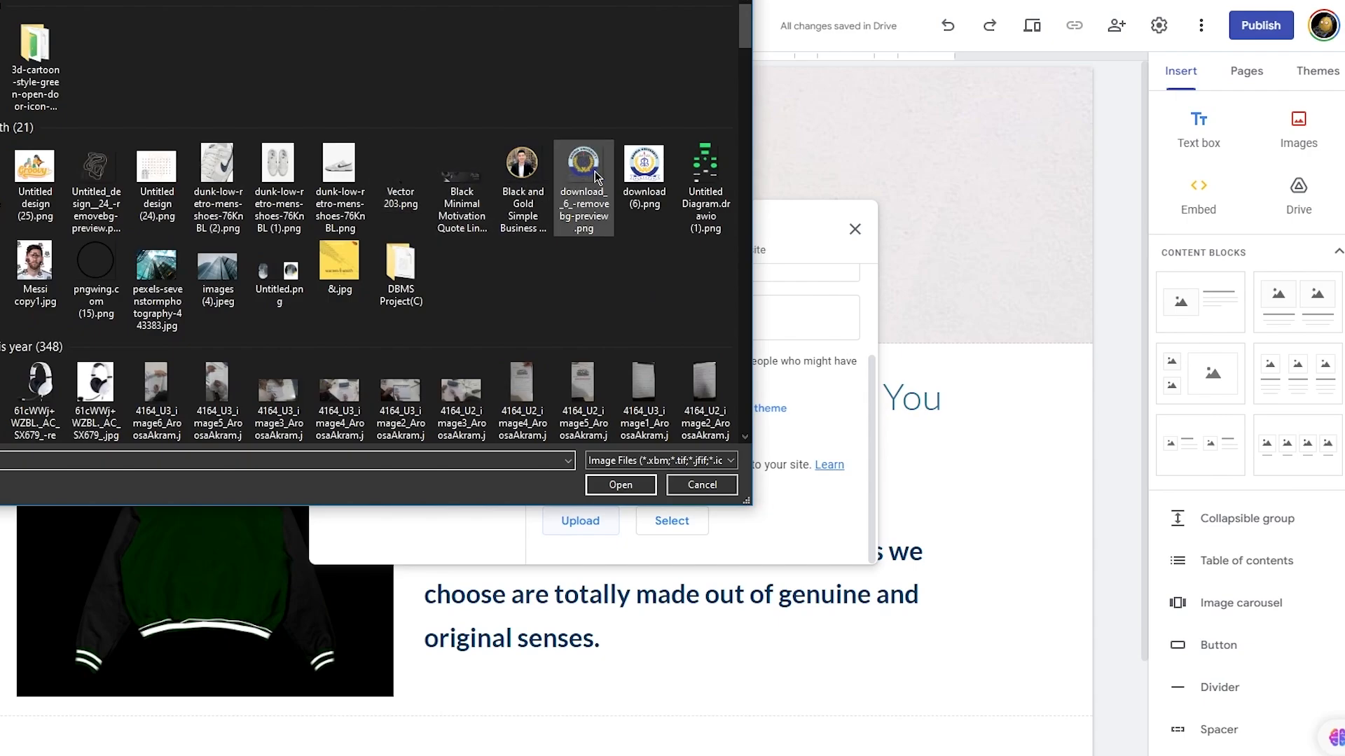
scroll(382, 283, down, 5)
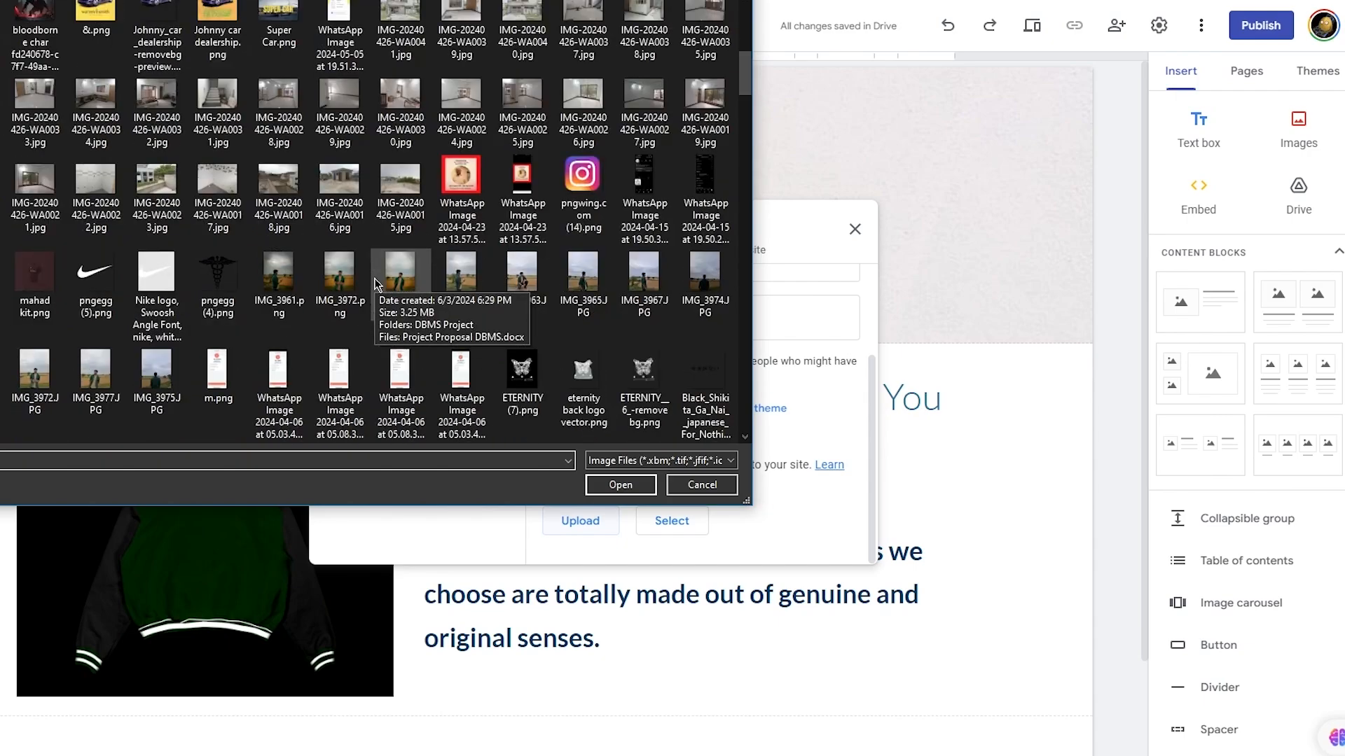
scroll(186, 117, up, 5)
scroll(186, 118, down, 5)
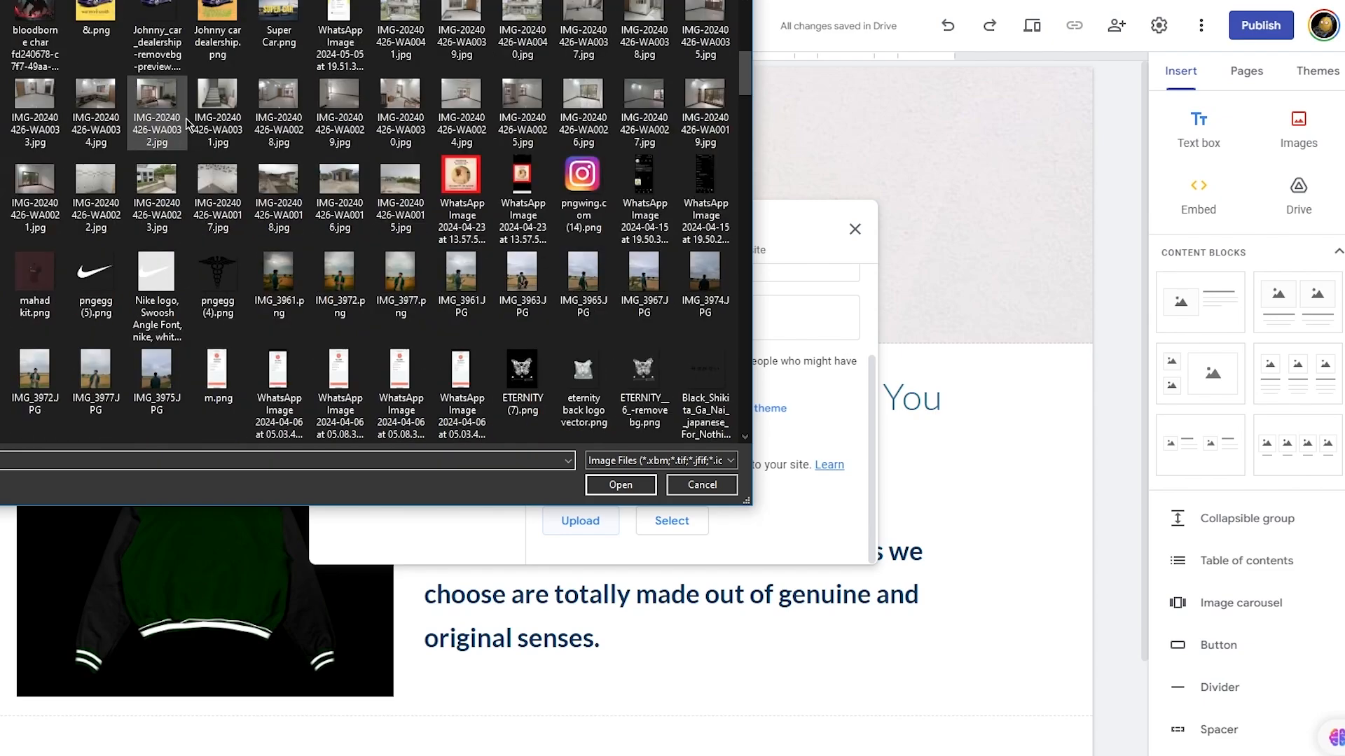
double_click(221, 258)
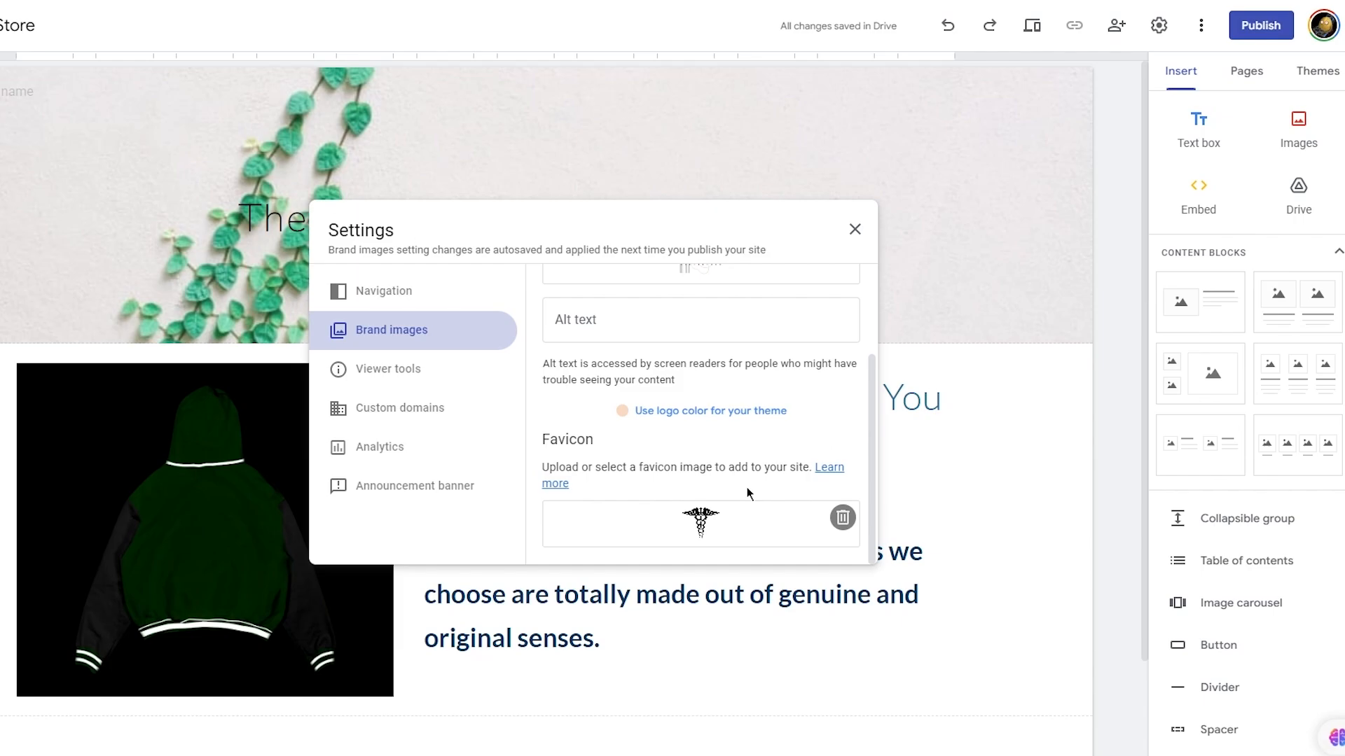
Look over the viewer tools and custom domains settings and close the site settings
click(426, 370)
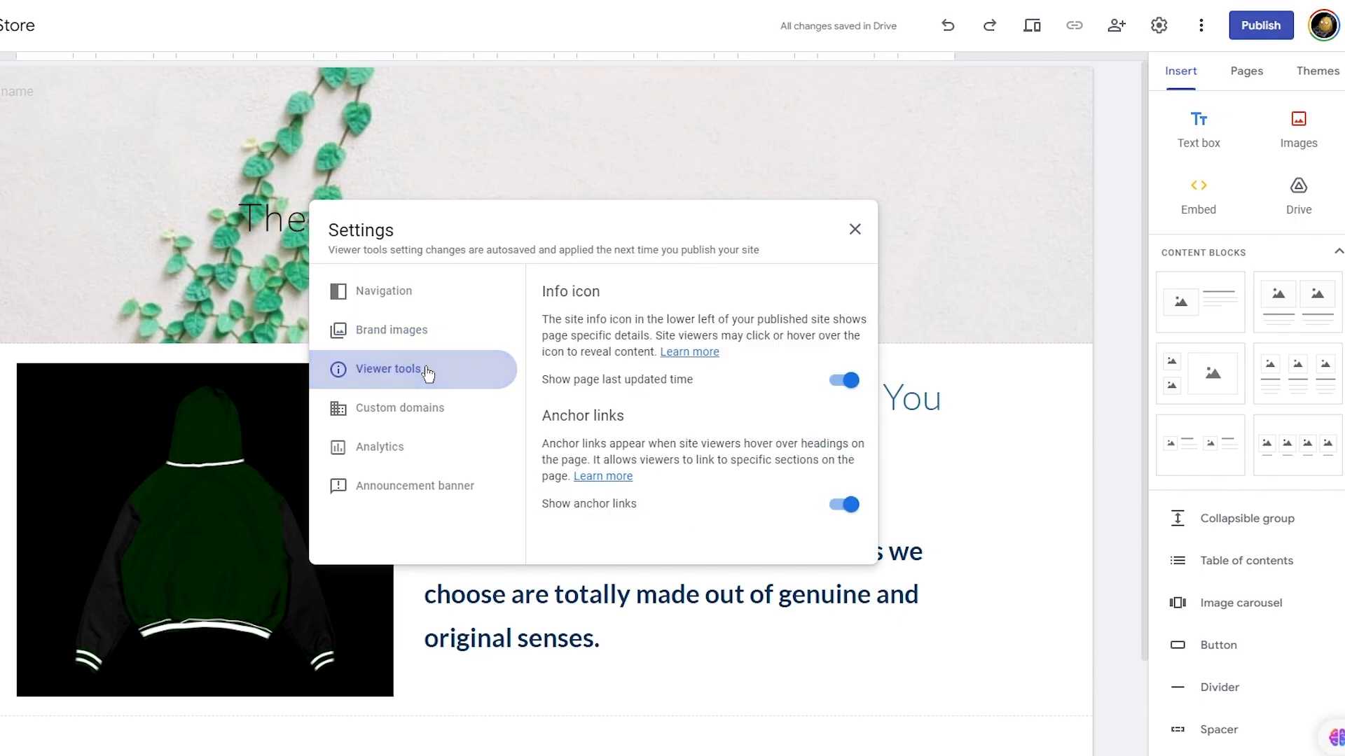
click(393, 423)
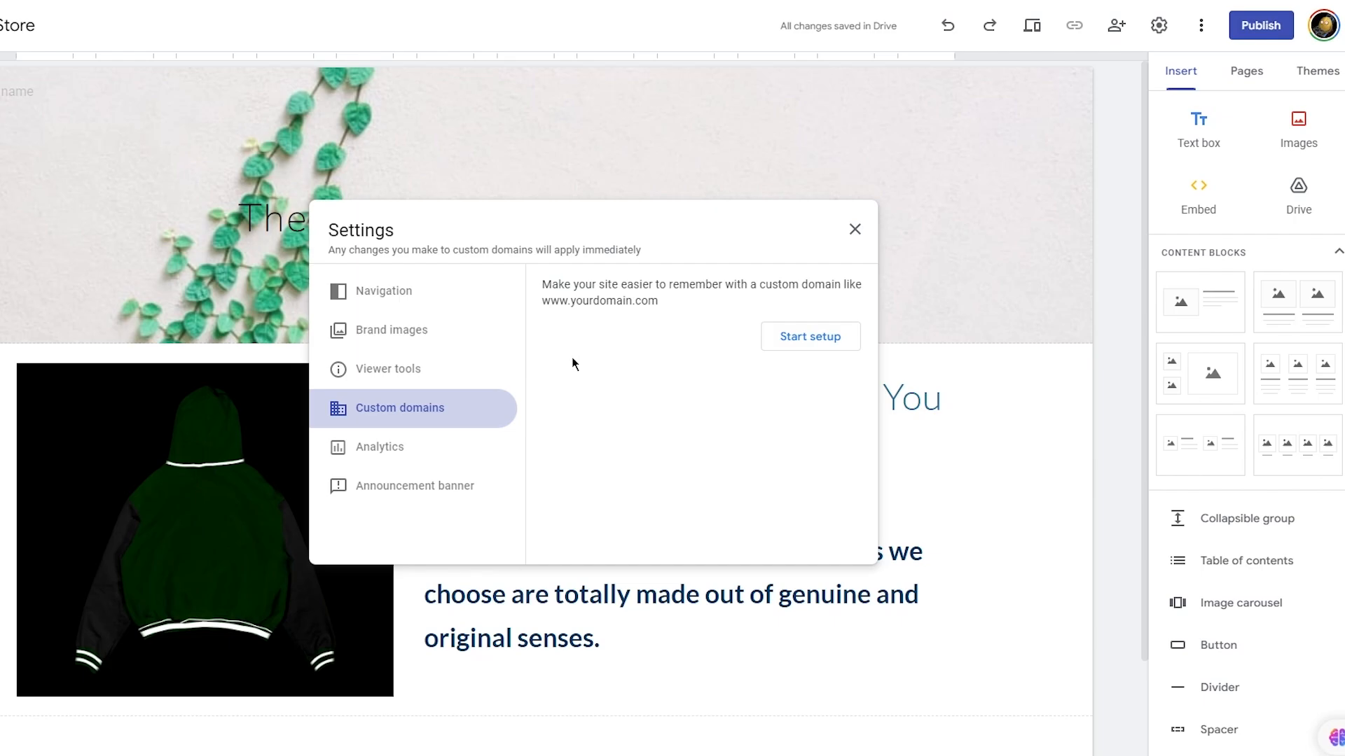
click(849, 227)
scroll(848, 227, down, 2)
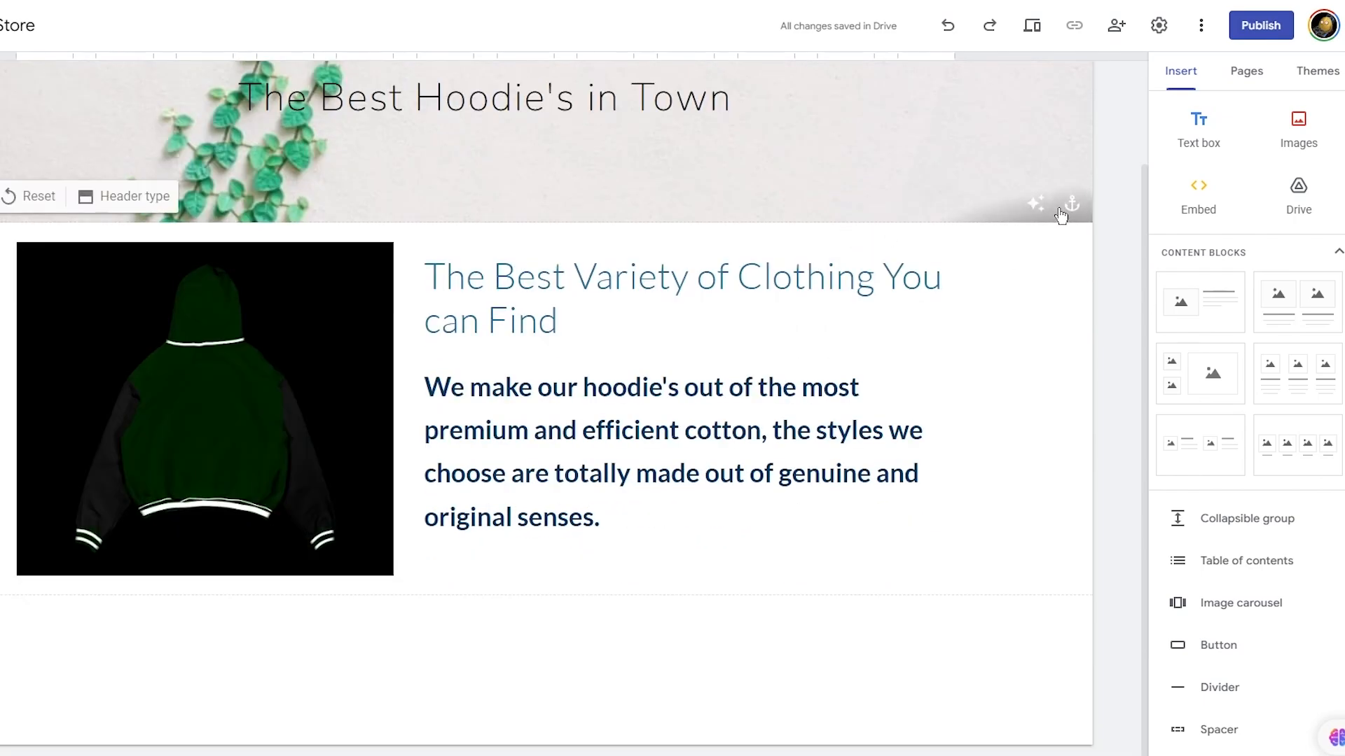
click(1251, 90)
click(1177, 76)
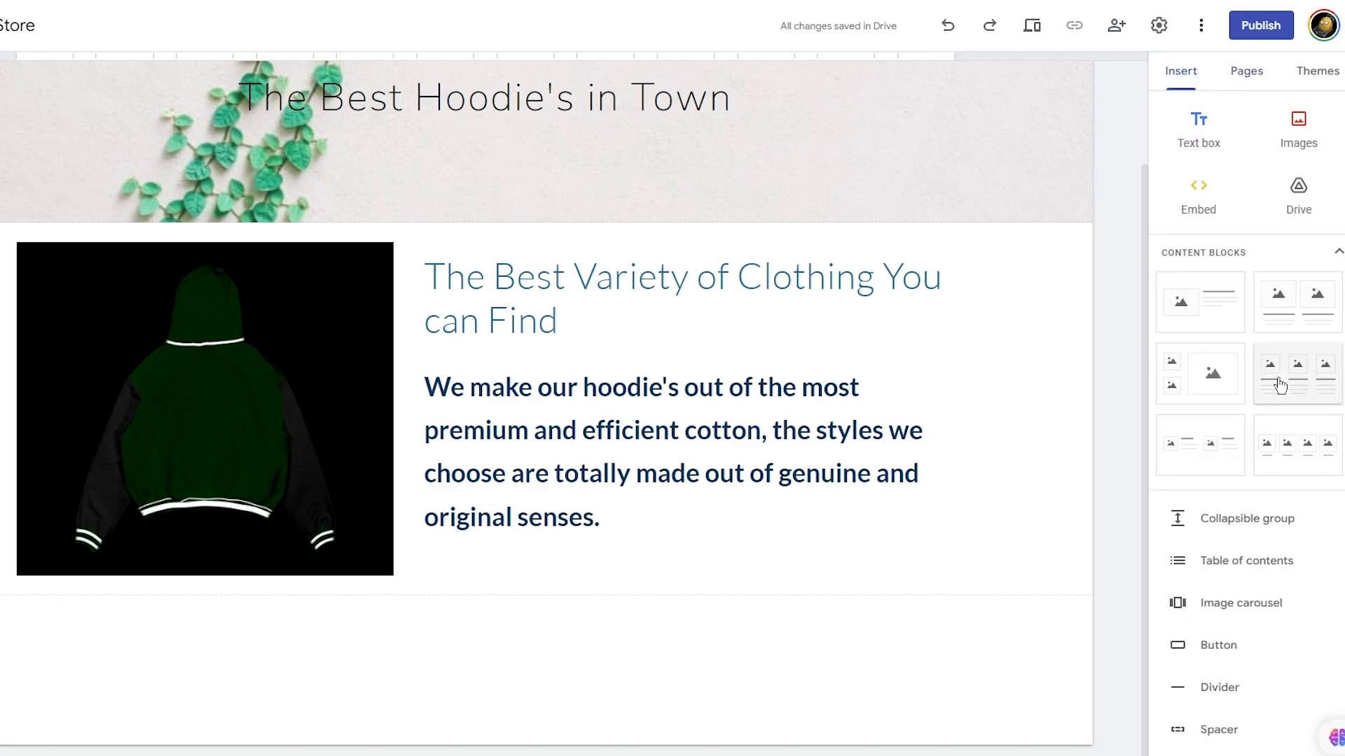
Start an image carousel and open the file chooser to upload pictures for it
scroll(1254, 526, down, 4)
scroll(1231, 509, down, 3)
scroll(1231, 509, up, 7)
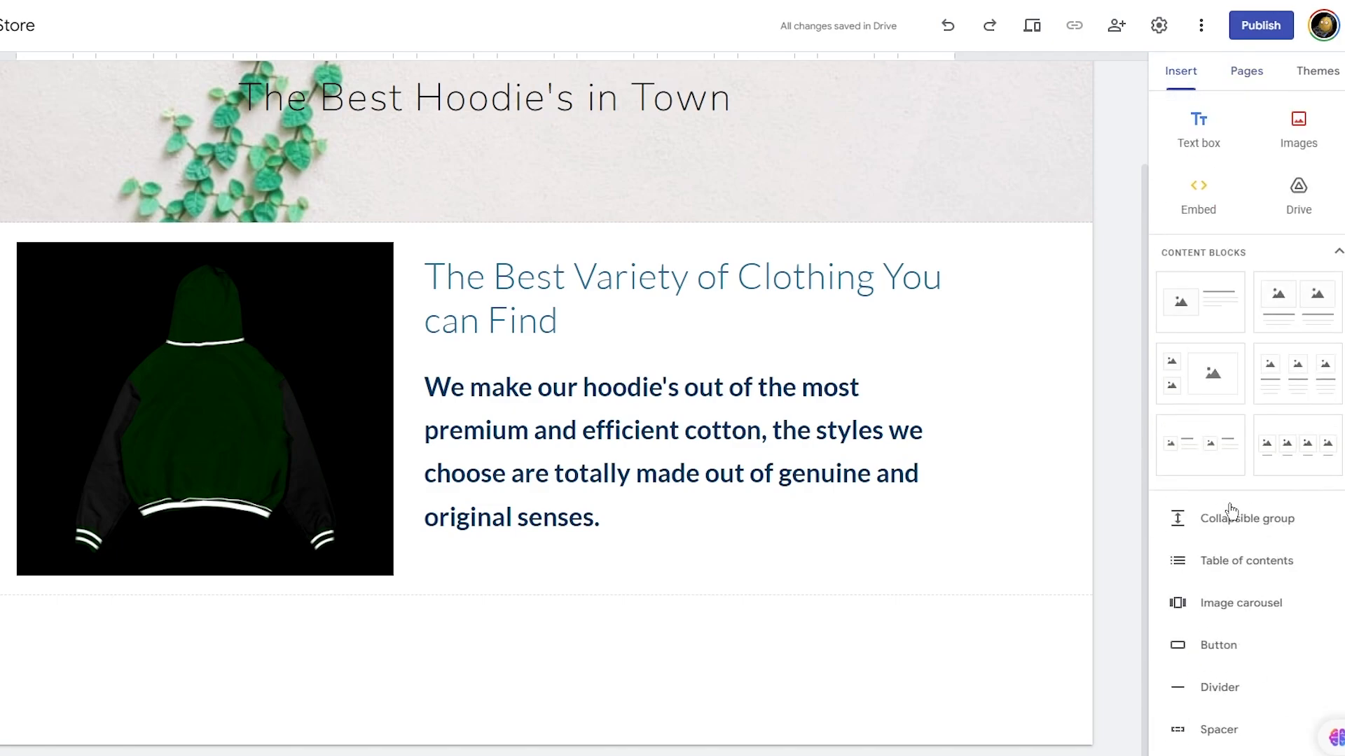
scroll(1231, 509, down, 3)
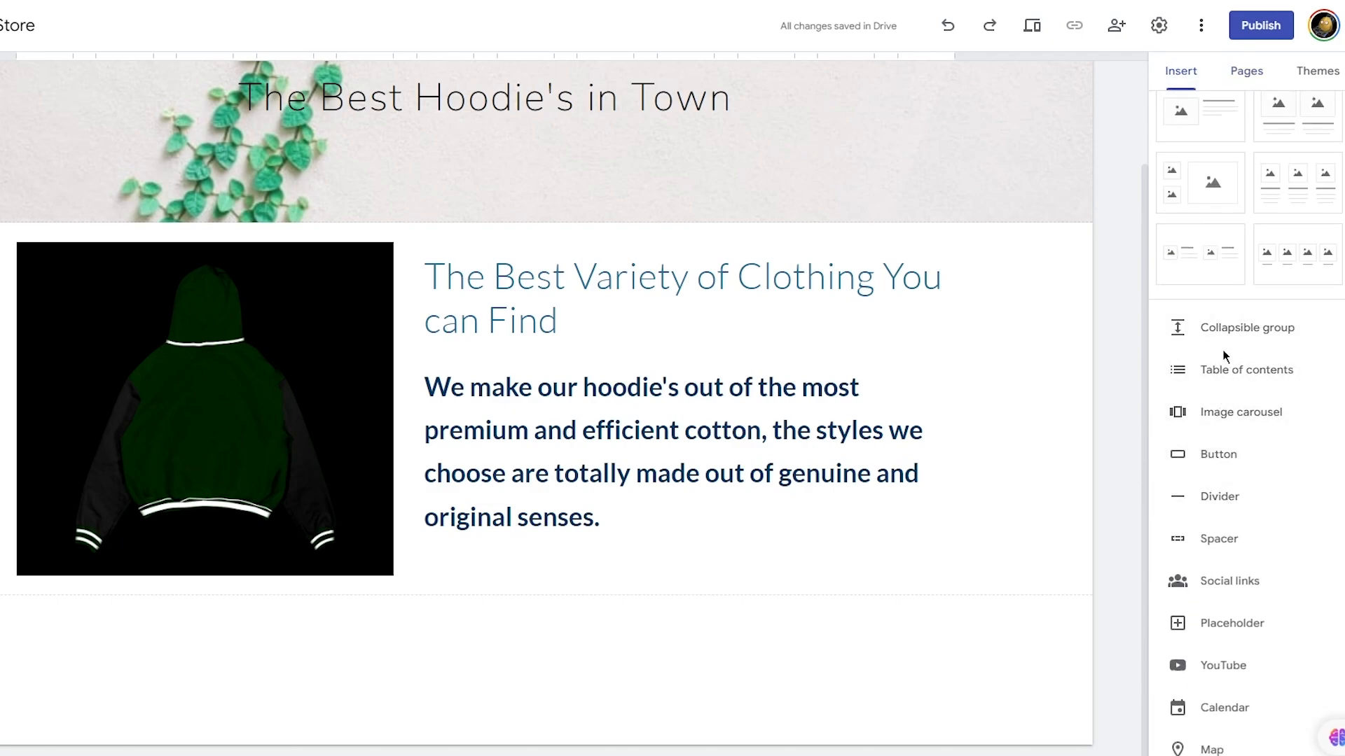
scroll(1224, 357, down, 3)
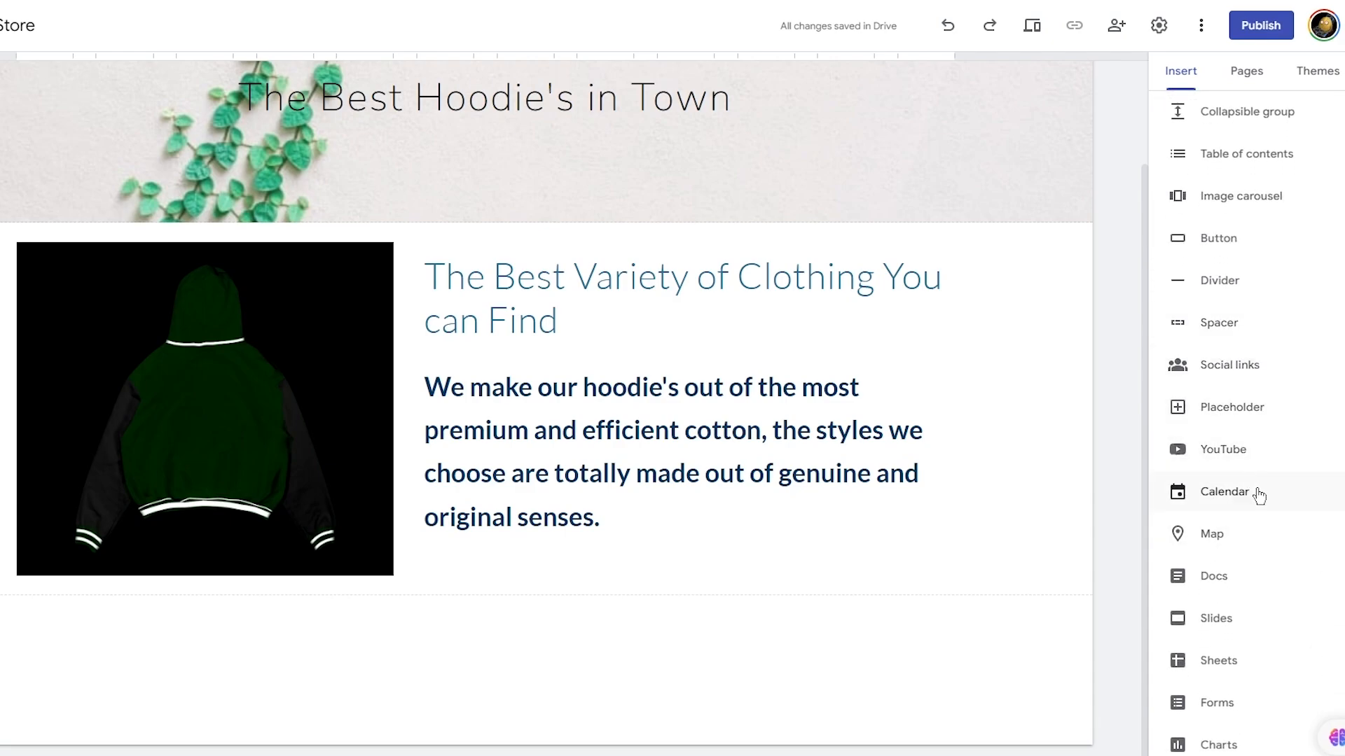
scroll(1257, 495, up, 4)
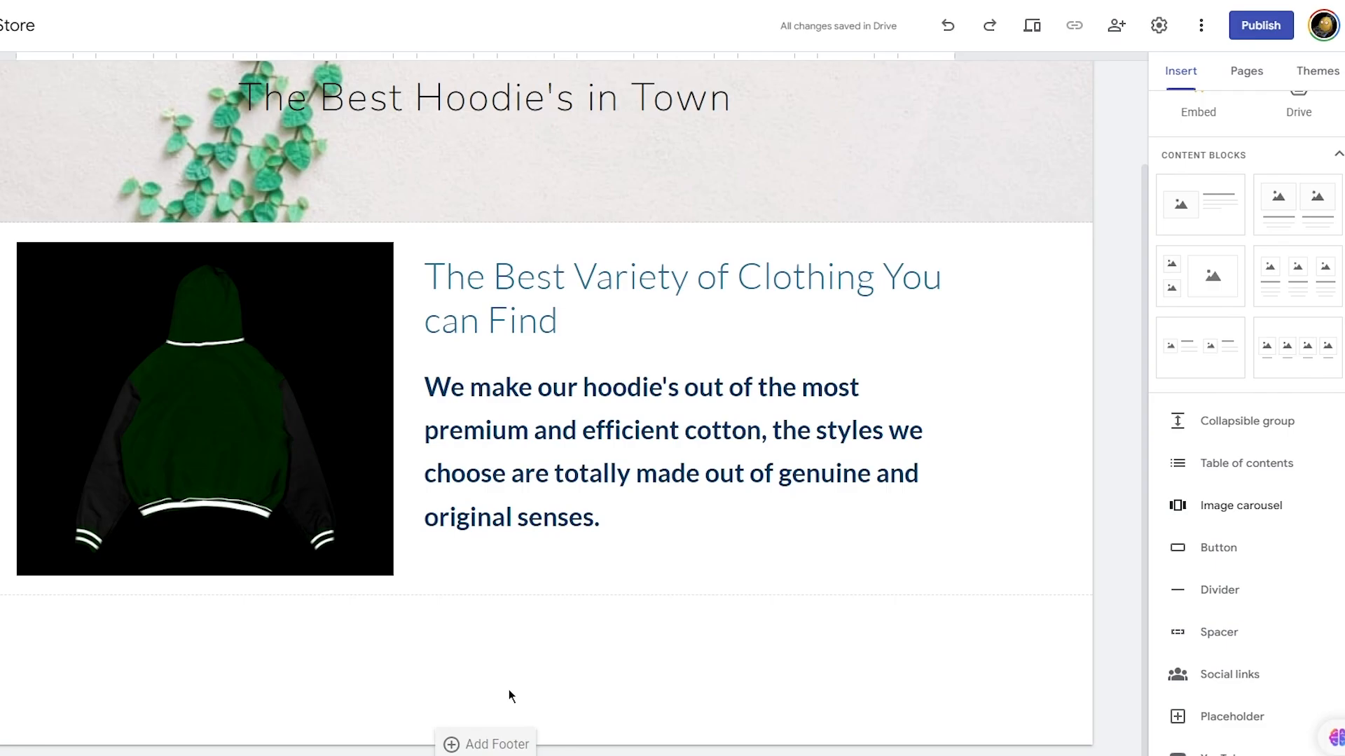
click(1250, 506)
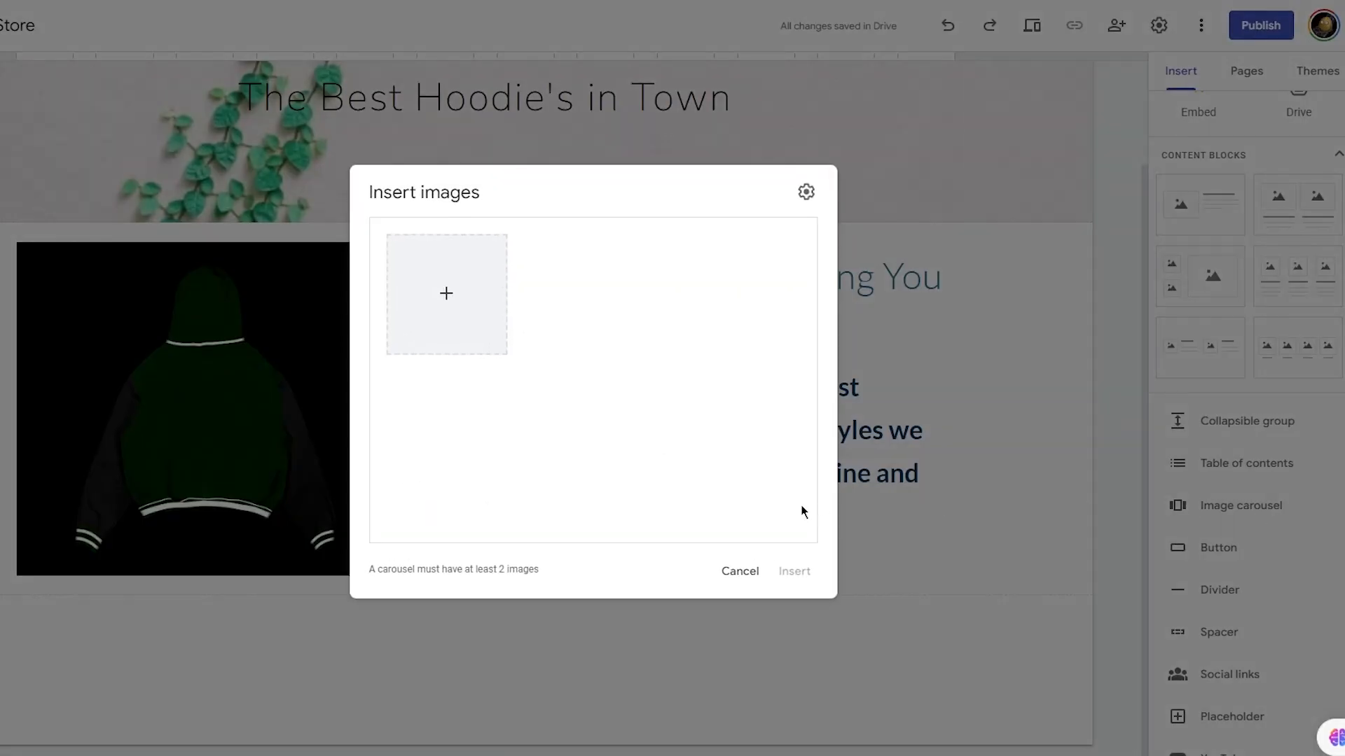
click(446, 292)
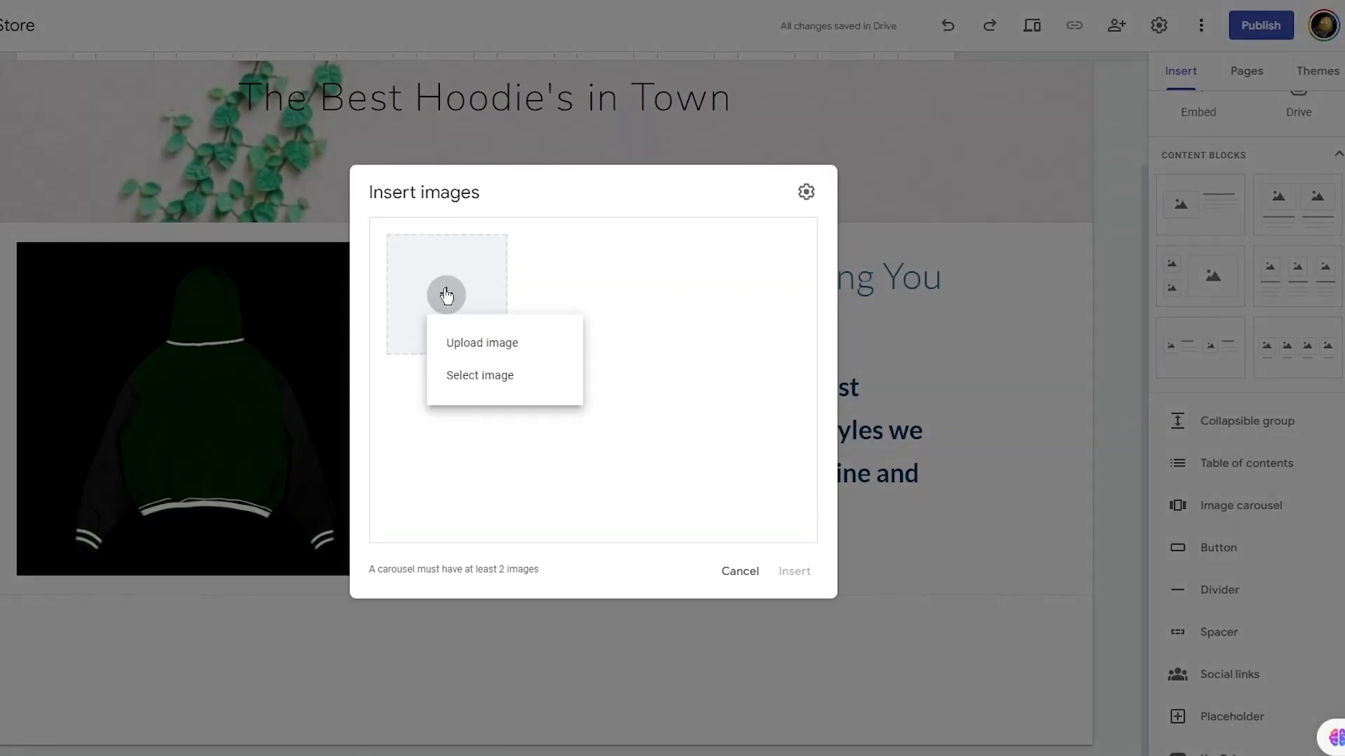
click(474, 346)
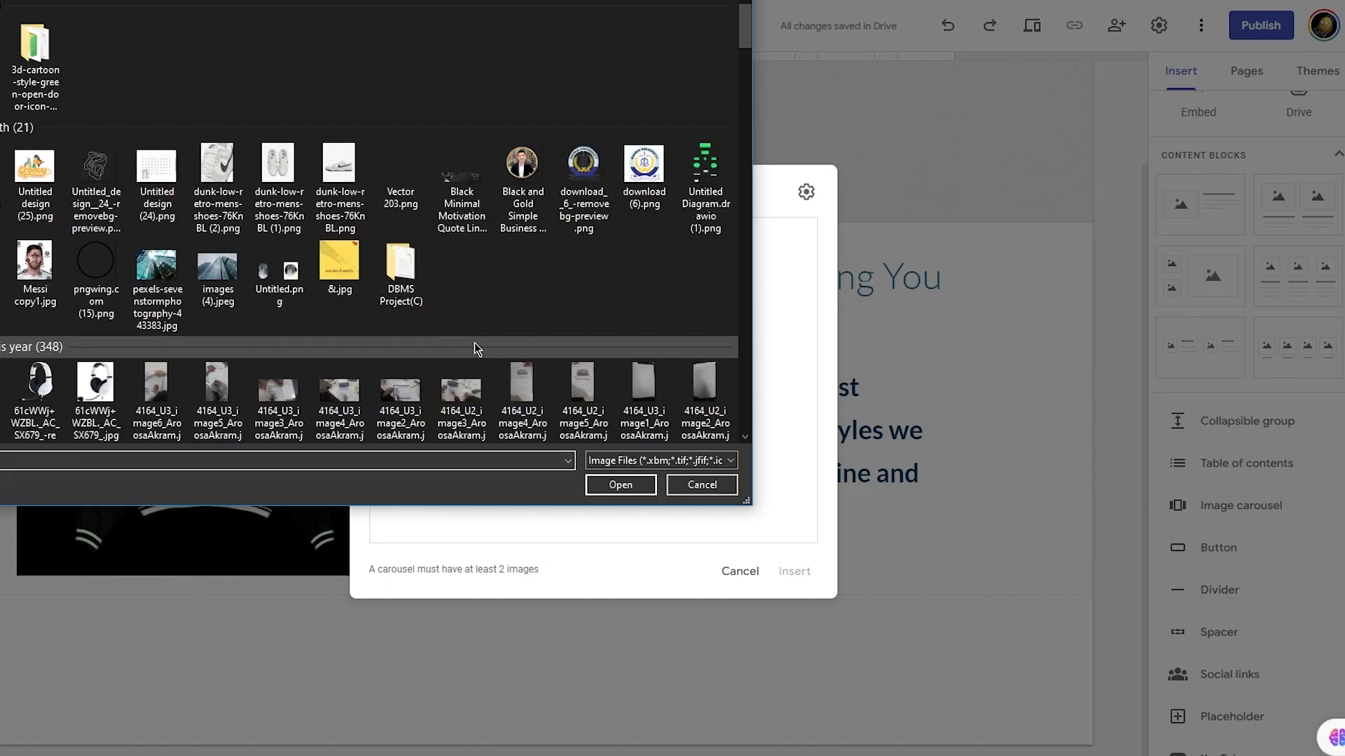
scroll(396, 347, down, 8)
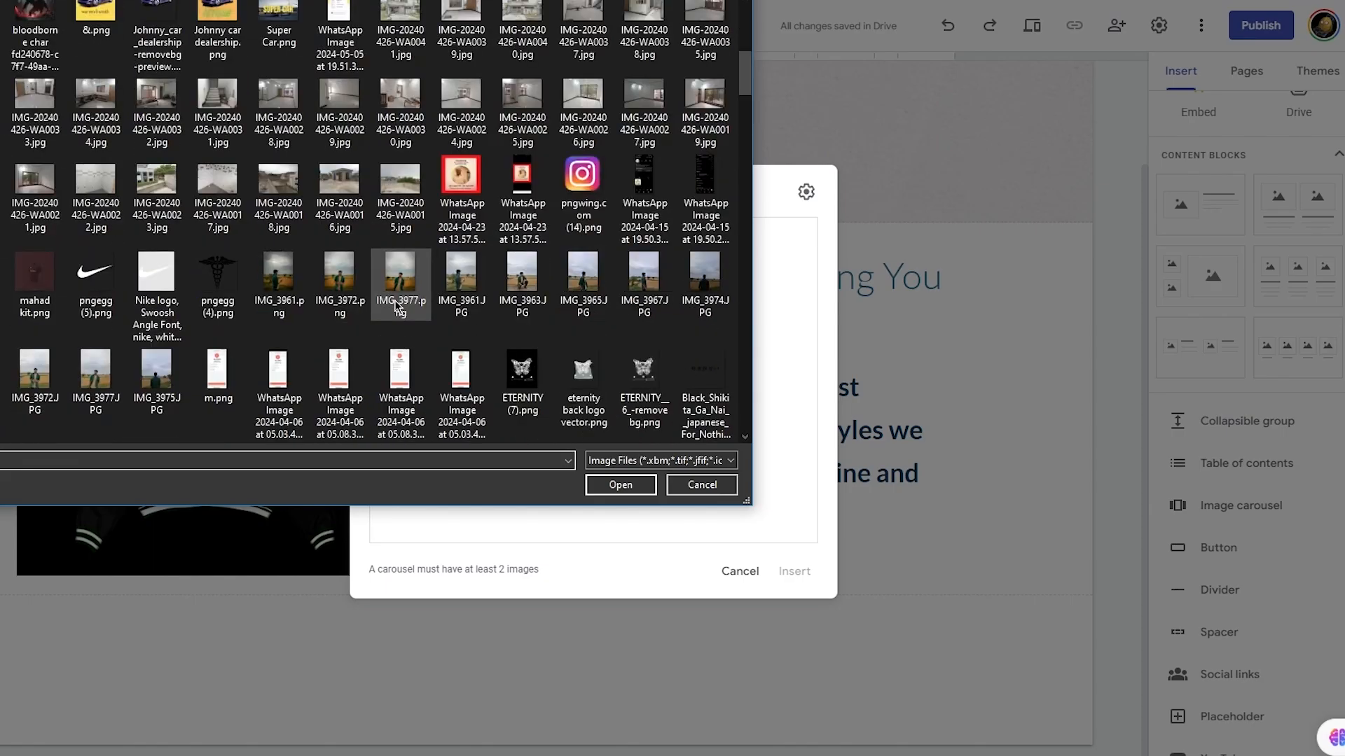
click(2, 279)
ctrl+click(17, 277)
scroll(241, 266, down, 6)
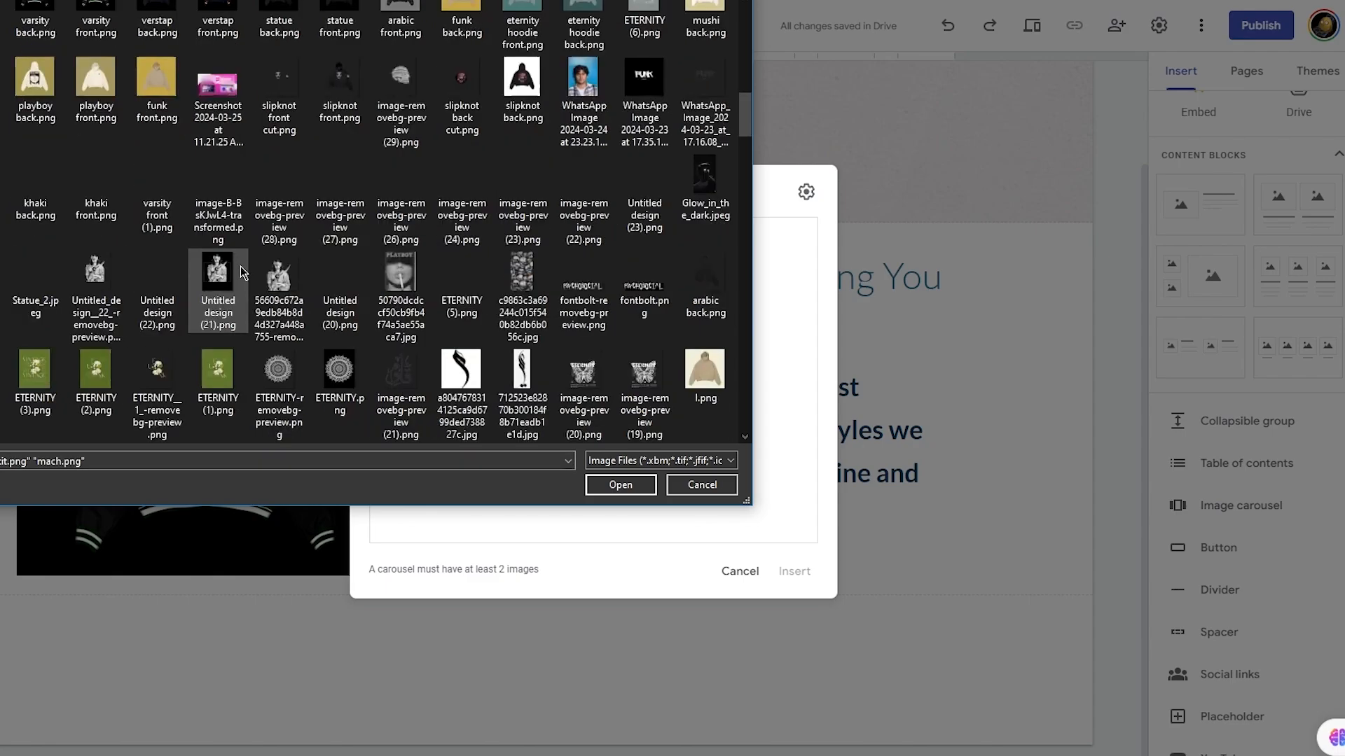
ctrl+click(35, 28)
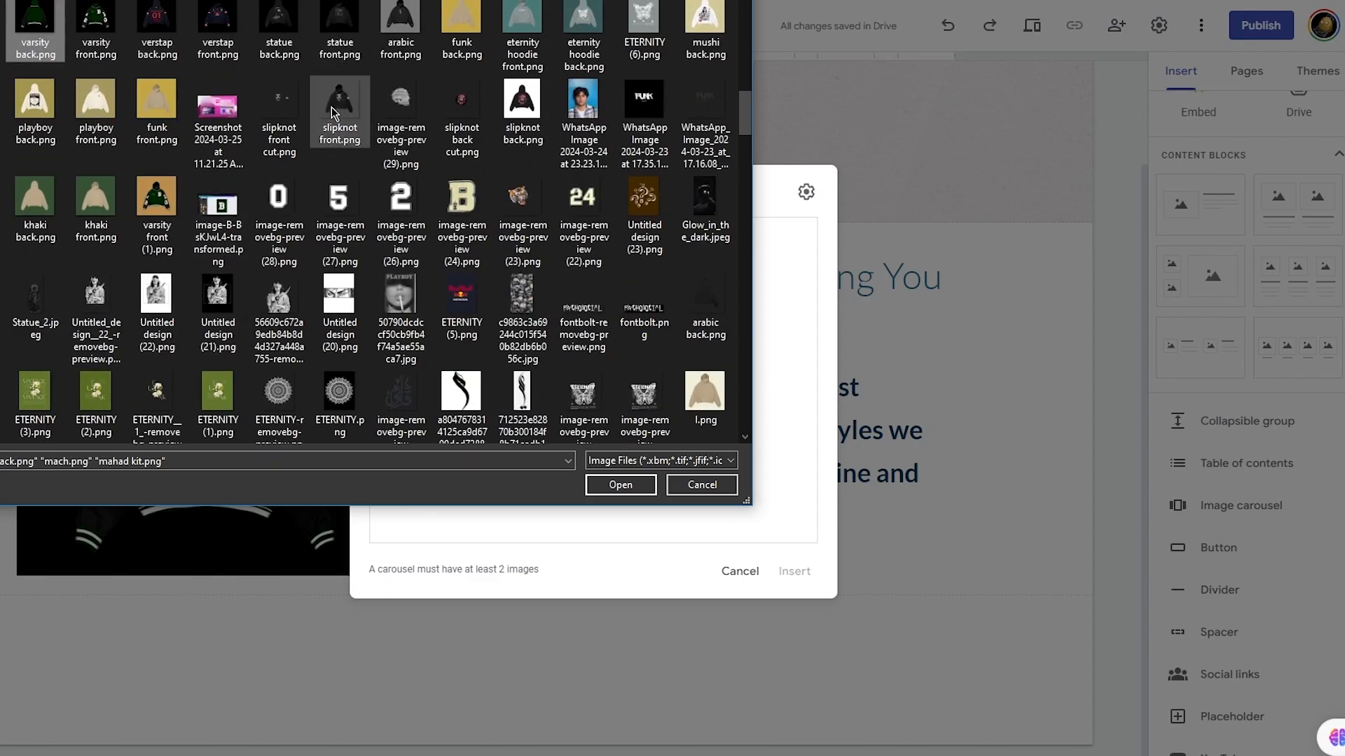
Select khaki front.png, khaki back.png, varsity back.png and Man Front.png1.png together as the carousel images
click(112, 190)
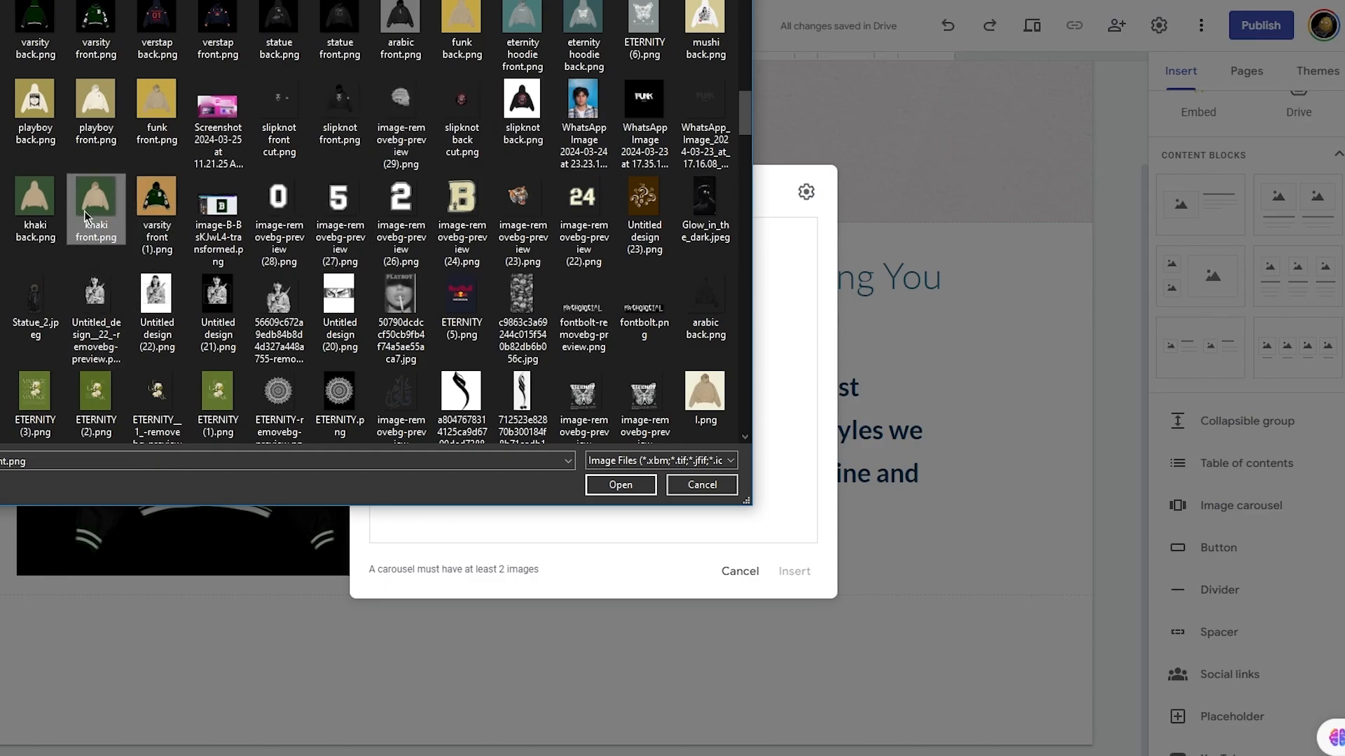
ctrl+click(32, 201)
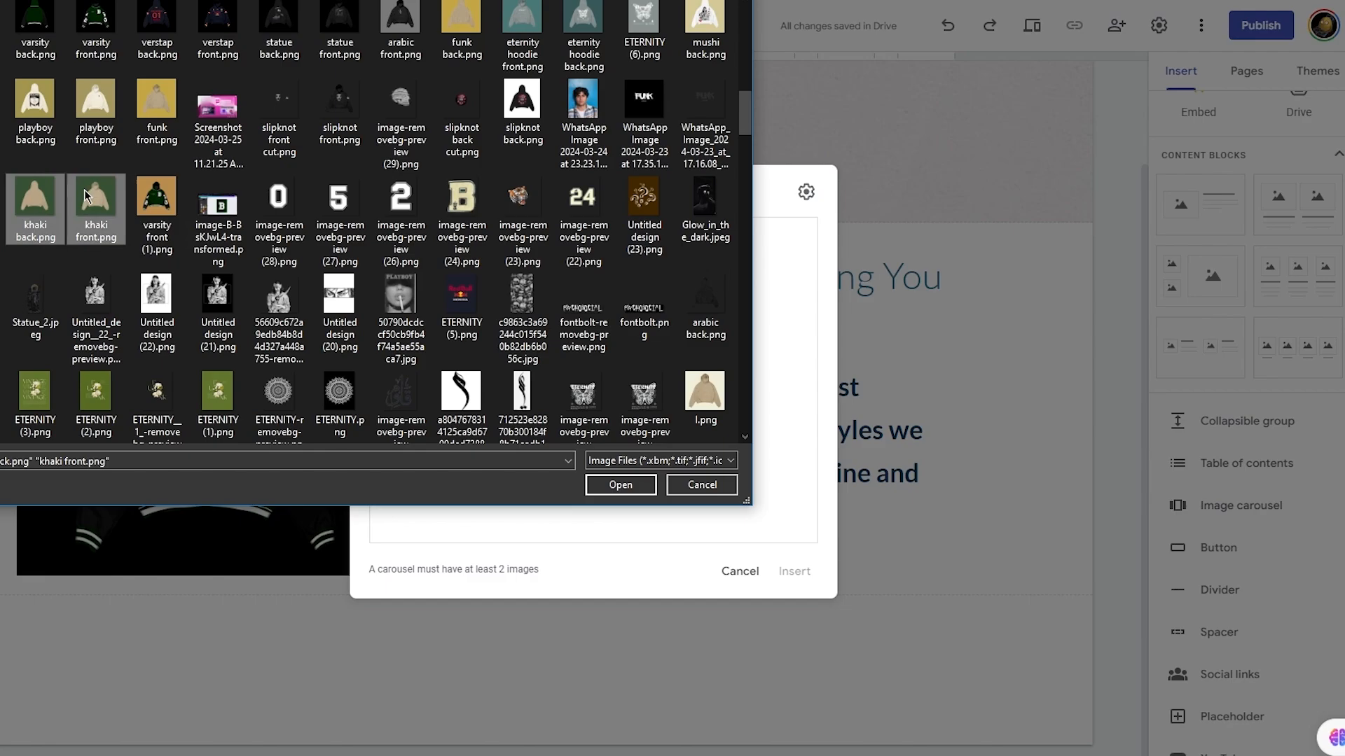
ctrl+click(46, 43)
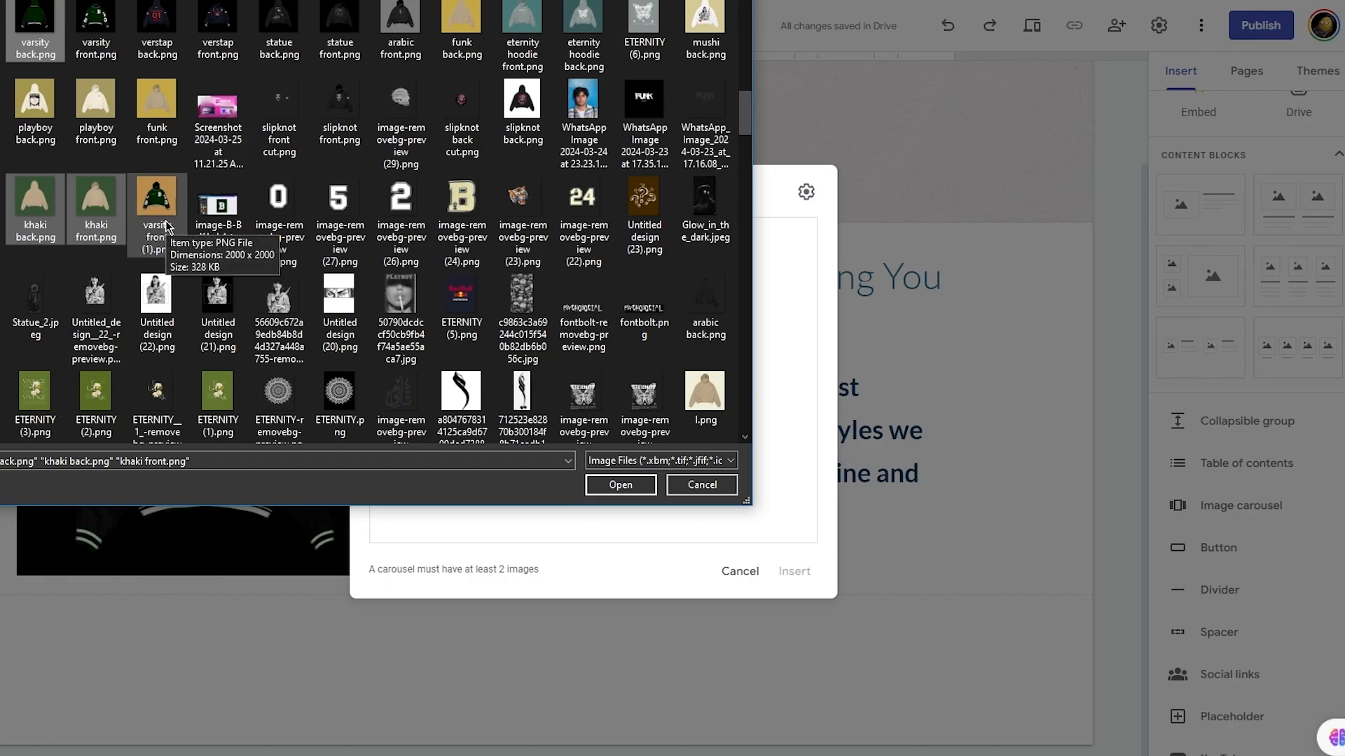
scroll(310, 319, down, 3)
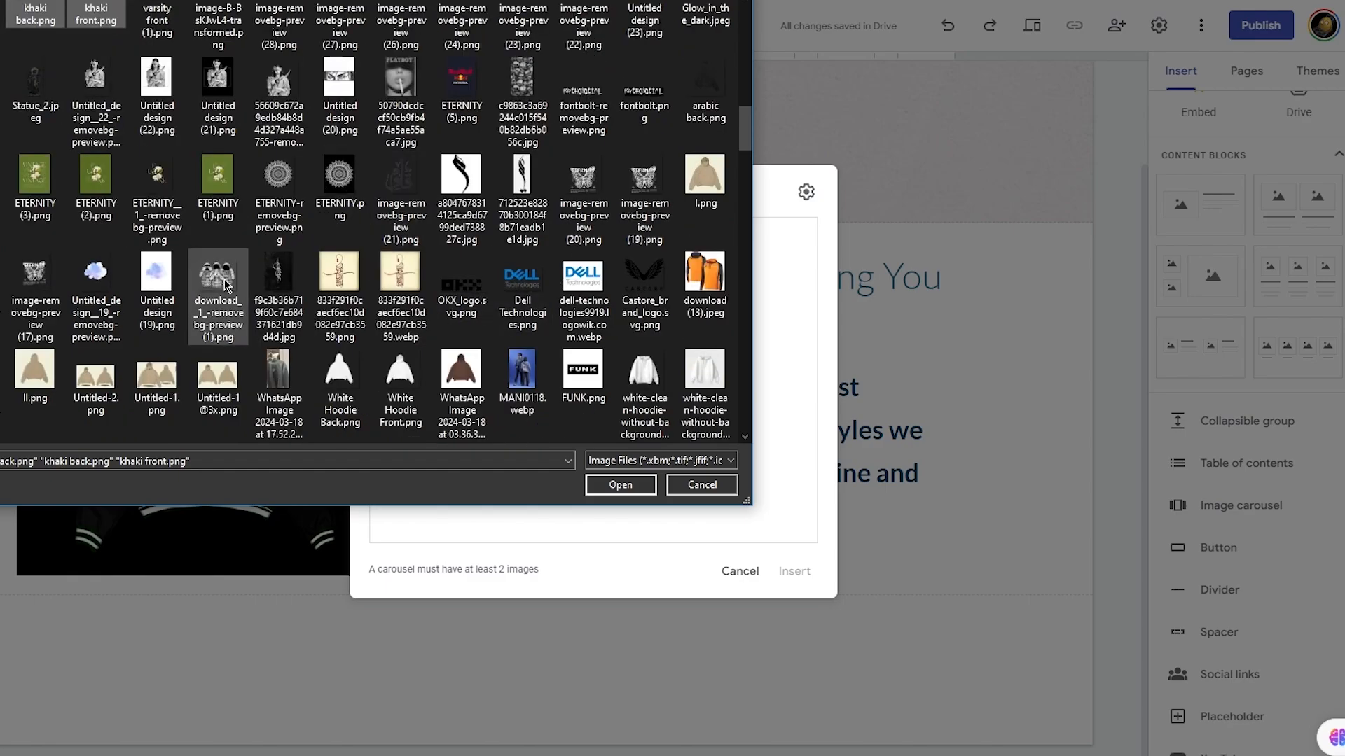
scroll(286, 282, down, 5)
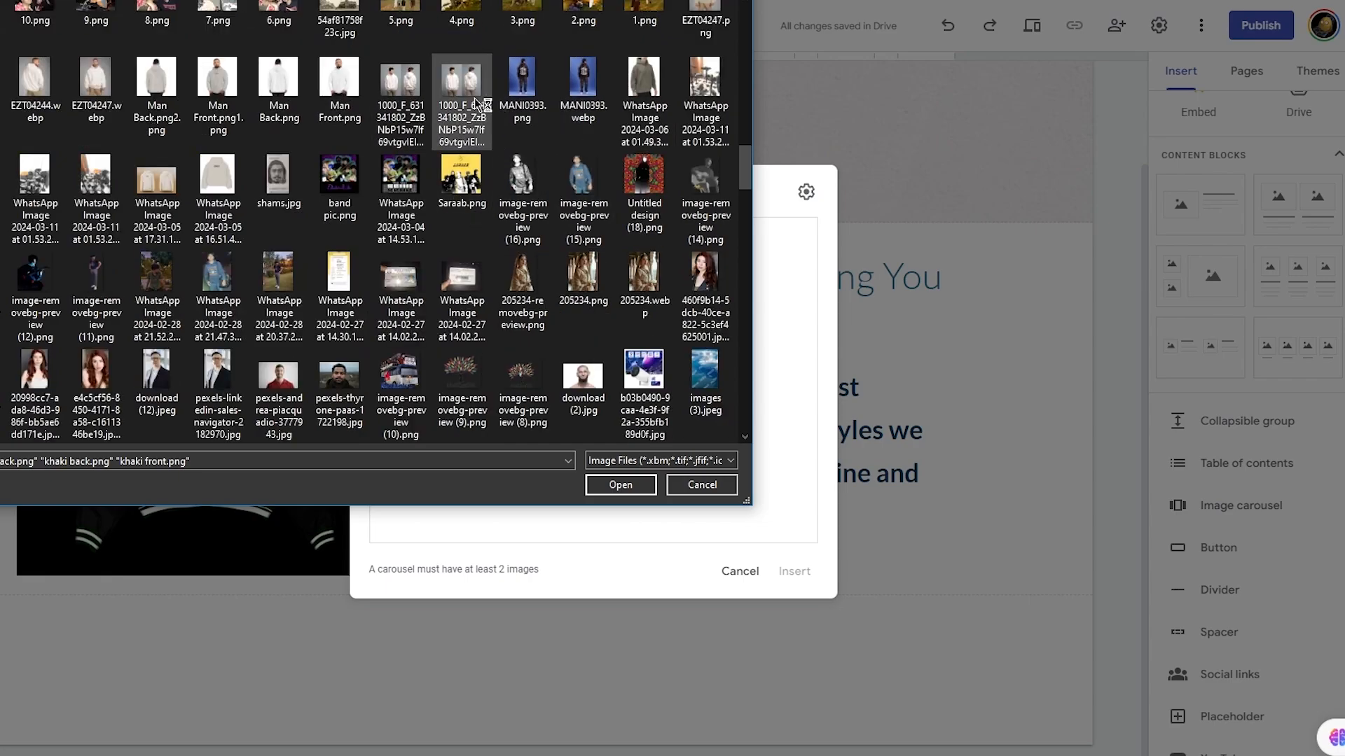
ctrl+click(207, 83)
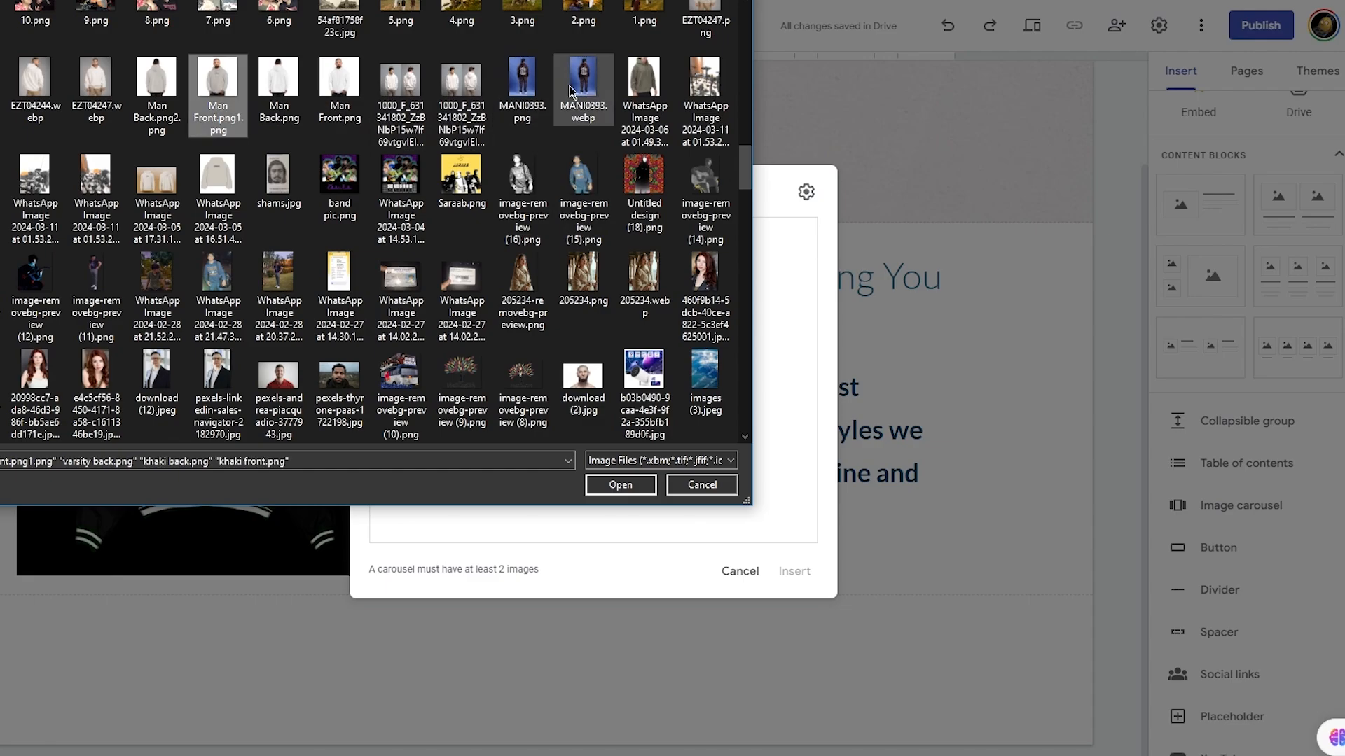
Add MANI0393.webp and the maroon ASMC kit picture to the selection, upload the files and insert the carousel
scroll(264, 142, up, 10)
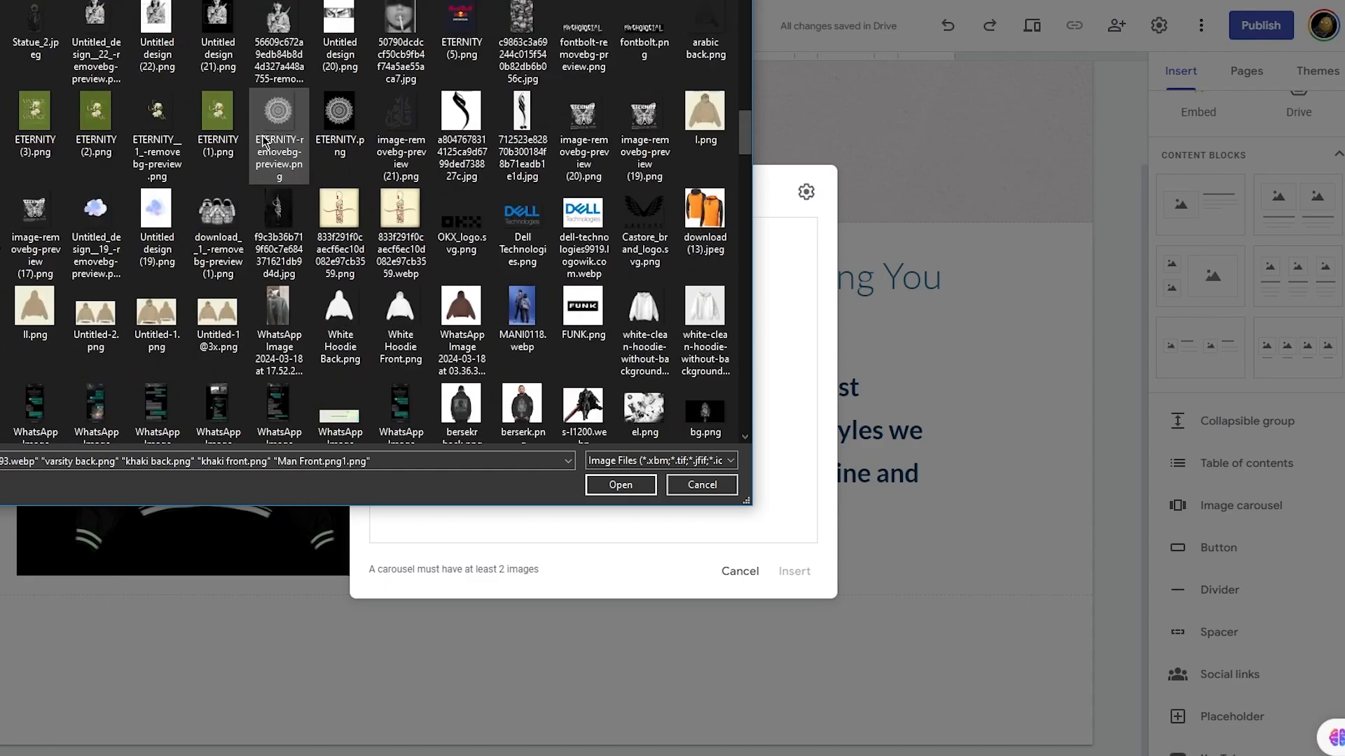
scroll(70, 308, down, 10)
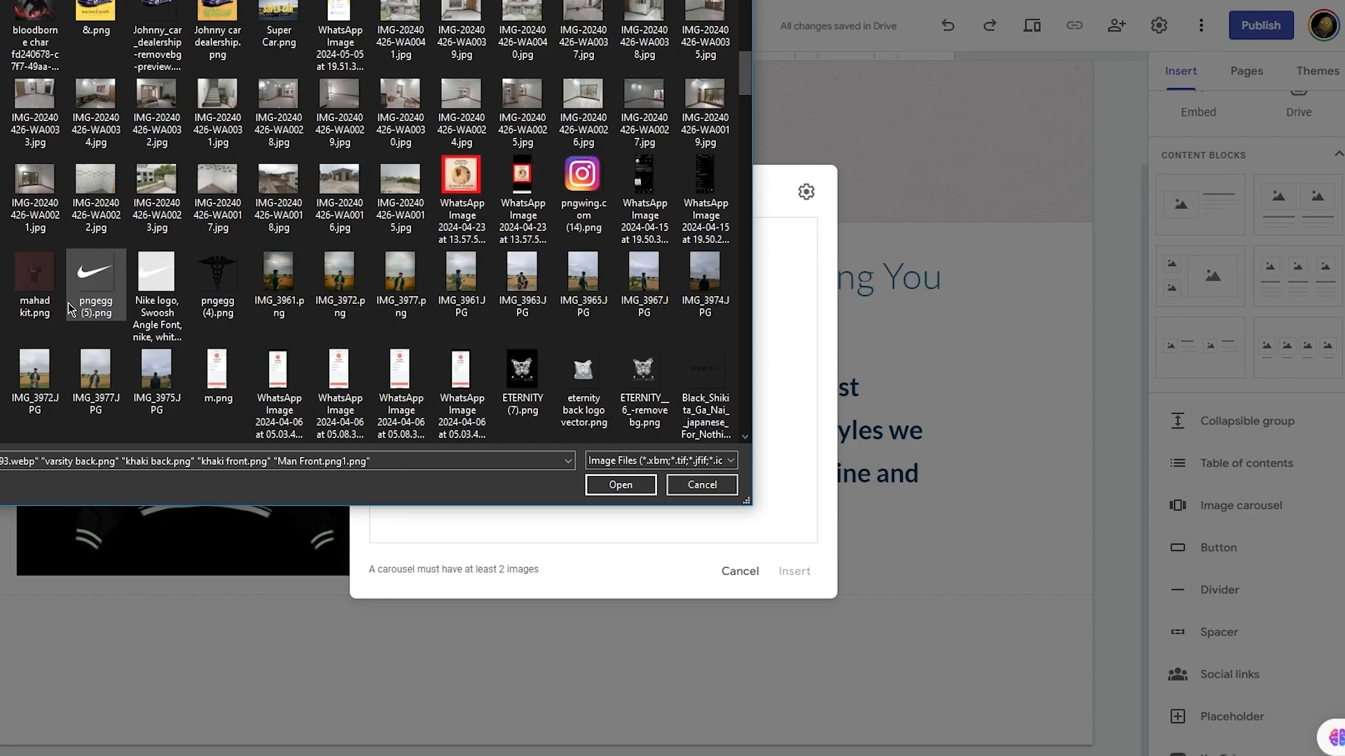
ctrl+click(39, 42)
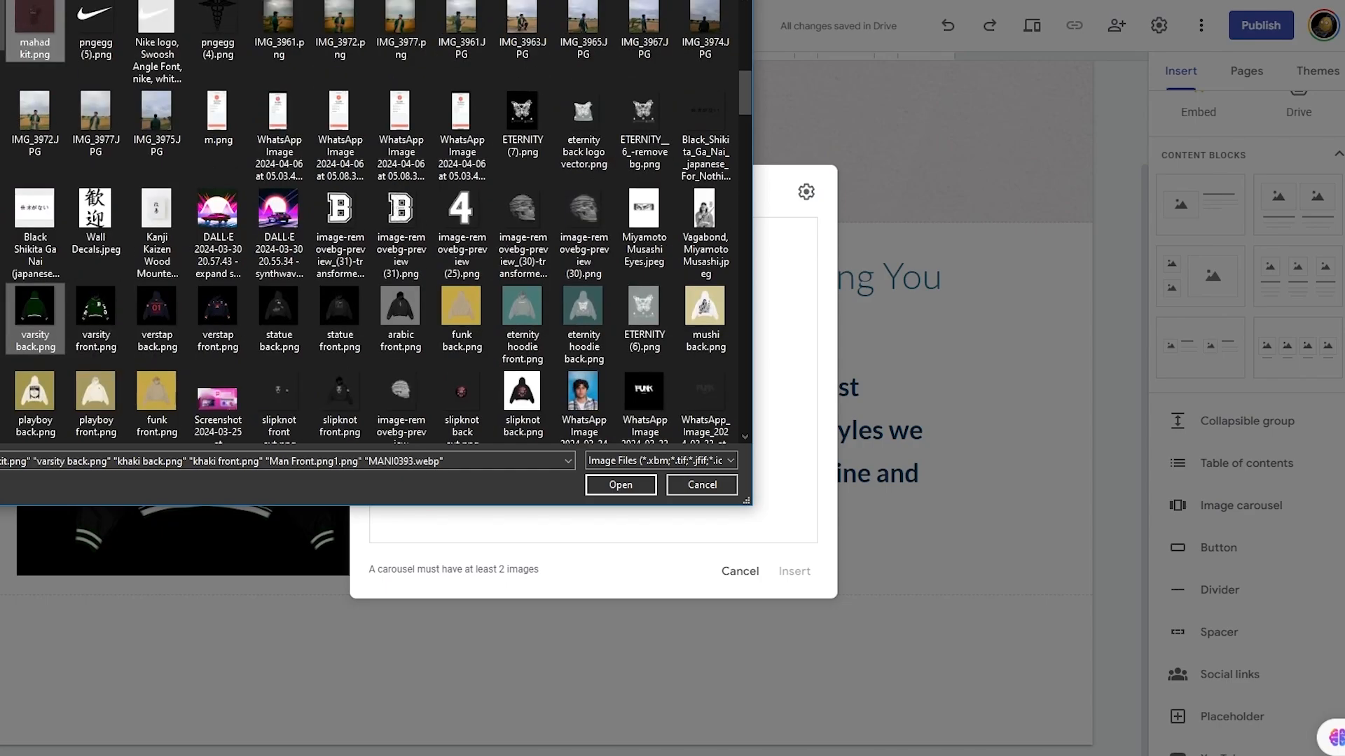
click(630, 485)
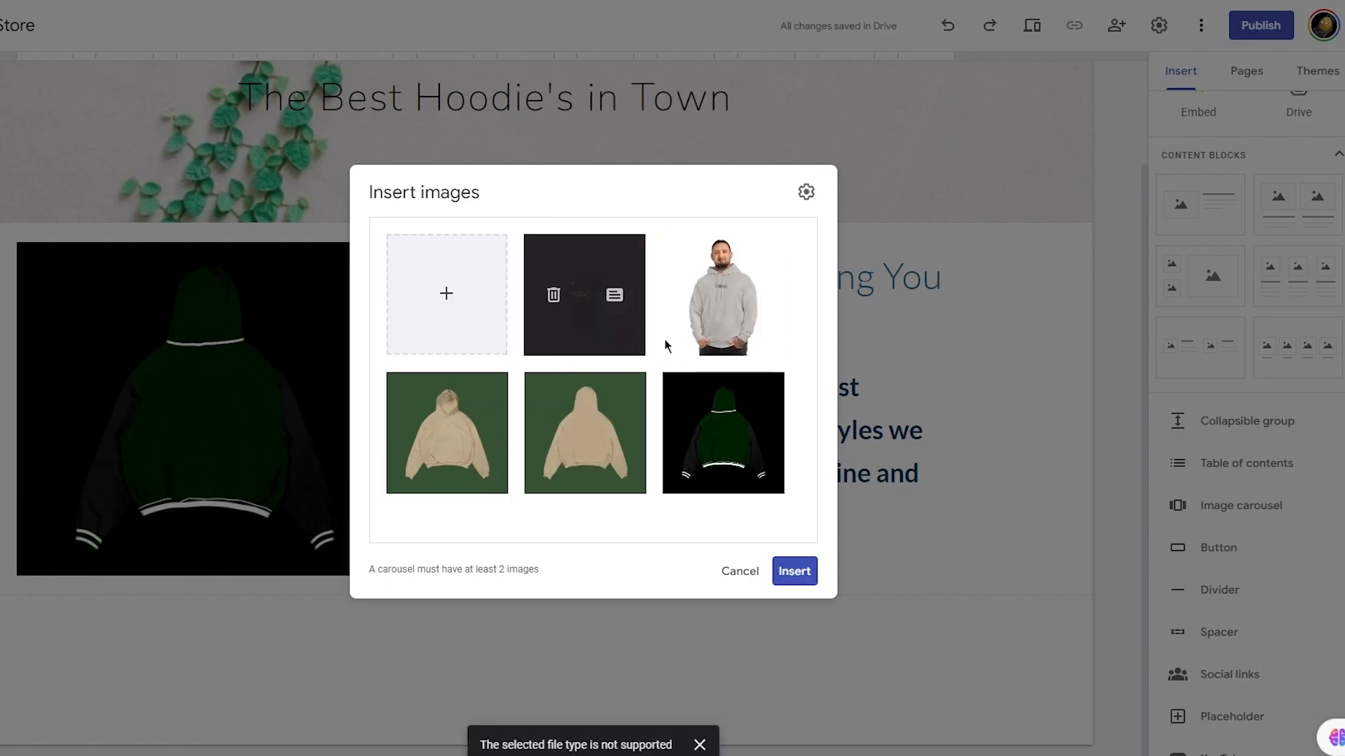
click(794, 572)
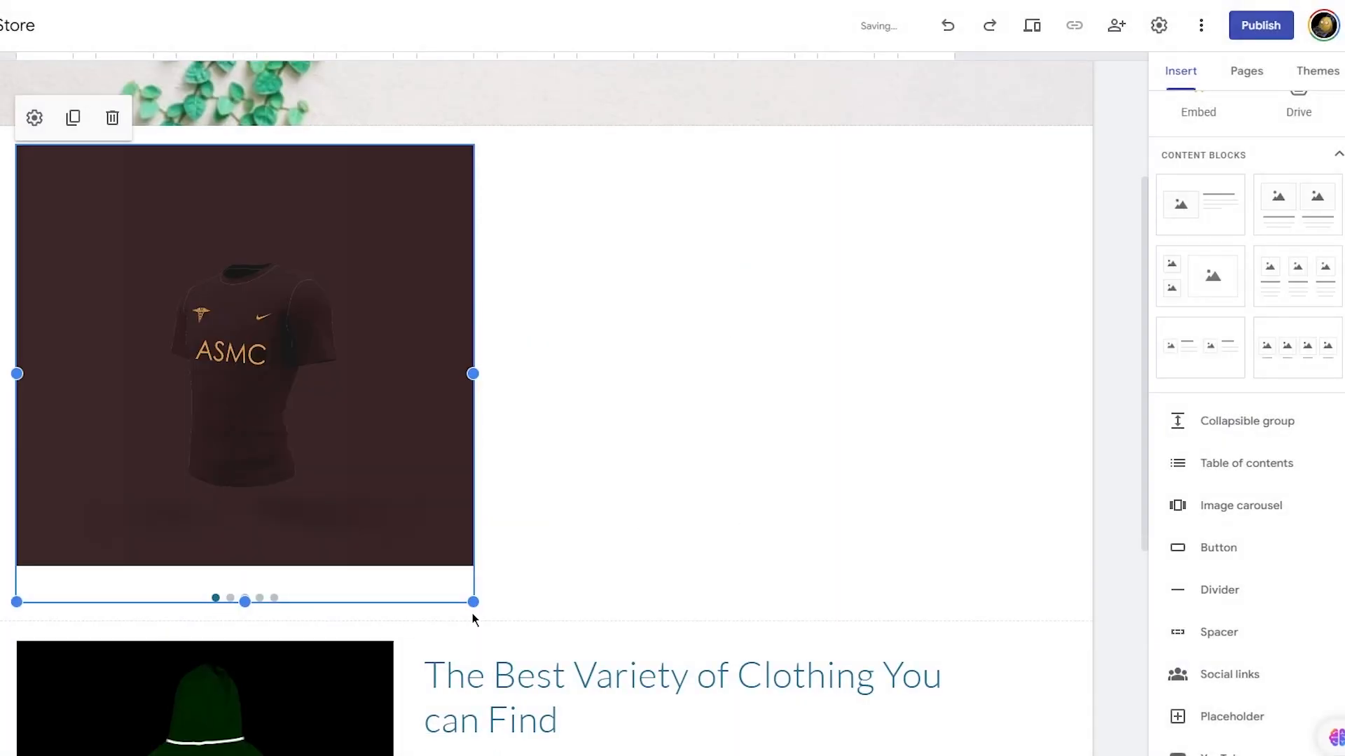
Move the image carousel below the section with the green hoodie and its description
scroll(473, 620, down, 5)
scroll(471, 621, up, 8)
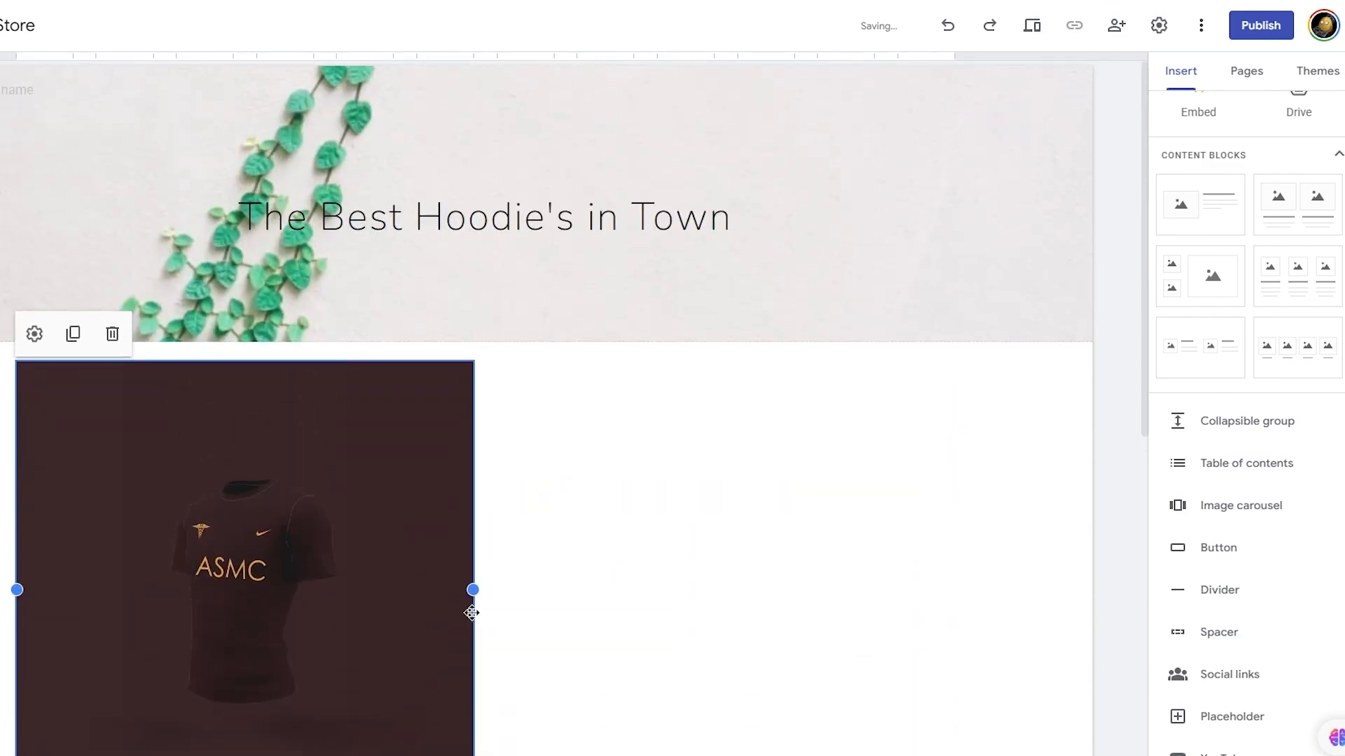
scroll(471, 609, down, 2)
drag(354, 534, 420, 636)
scroll(460, 492, up, 3)
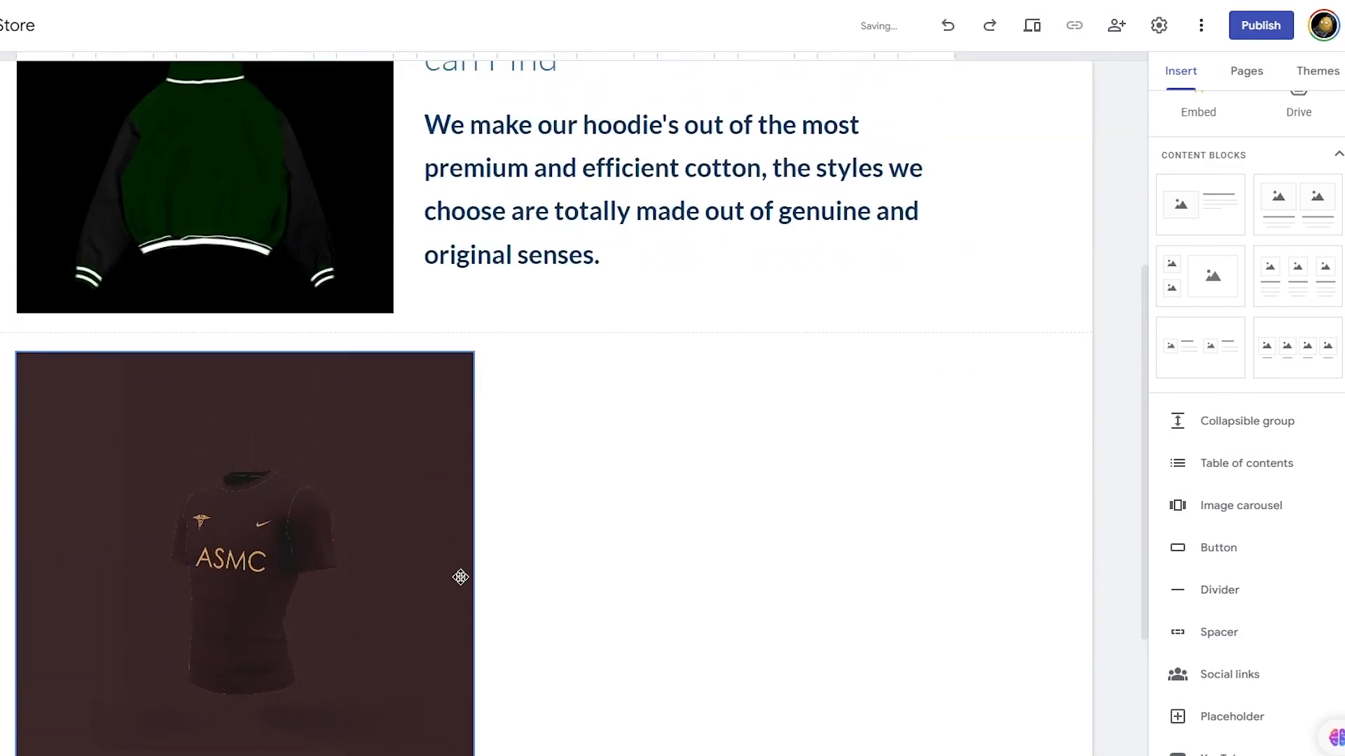
Centre the image carousel horizontally within its own section
drag(373, 570, 638, 565)
scroll(498, 528, down, 3)
drag(528, 403, 498, 404)
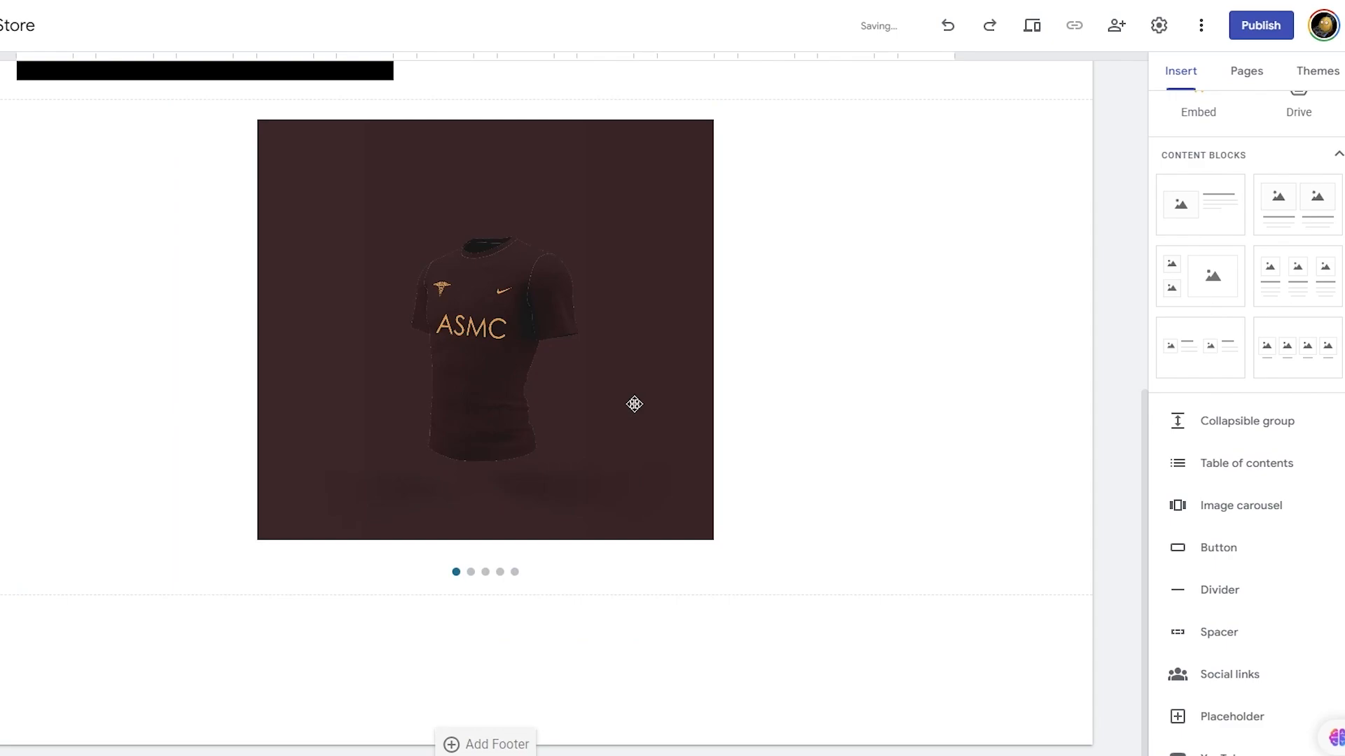
Widen the image carousel on both sides to span the full content width of the page
click(645, 334)
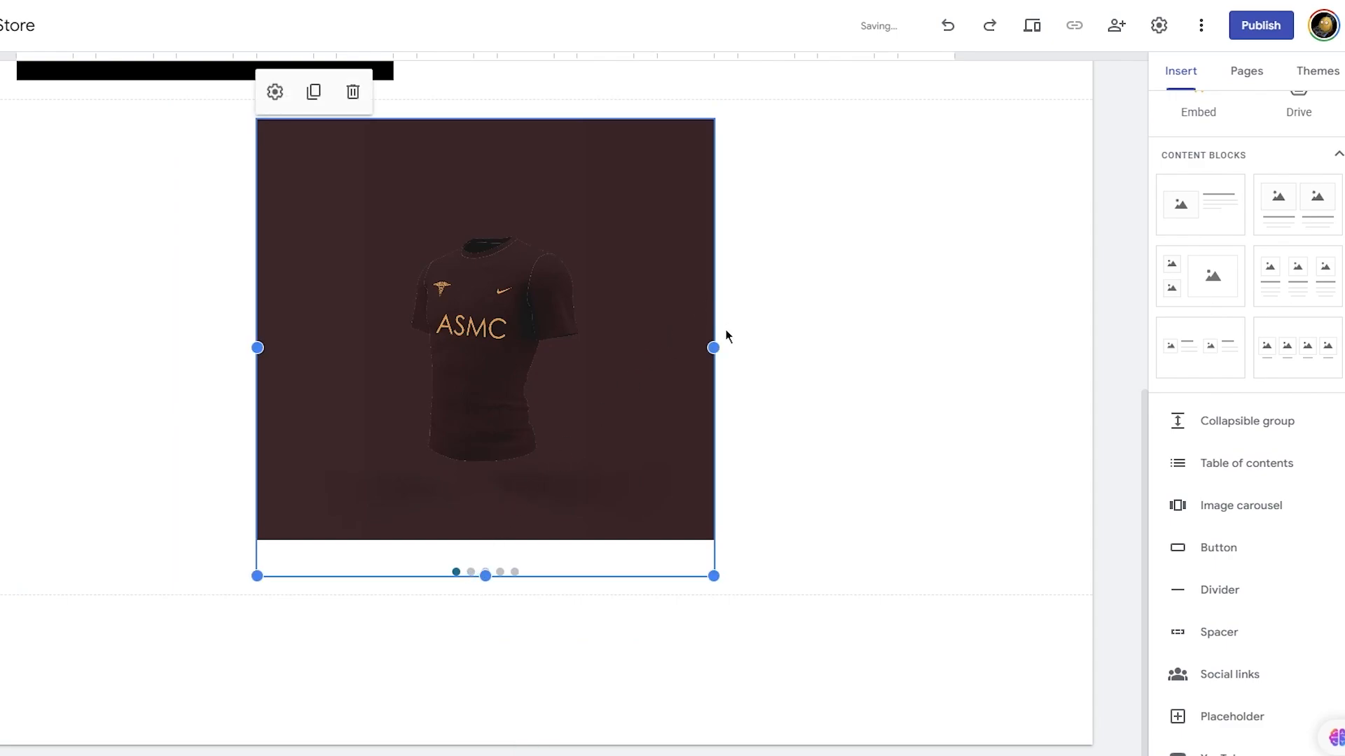
drag(713, 347, 954, 348)
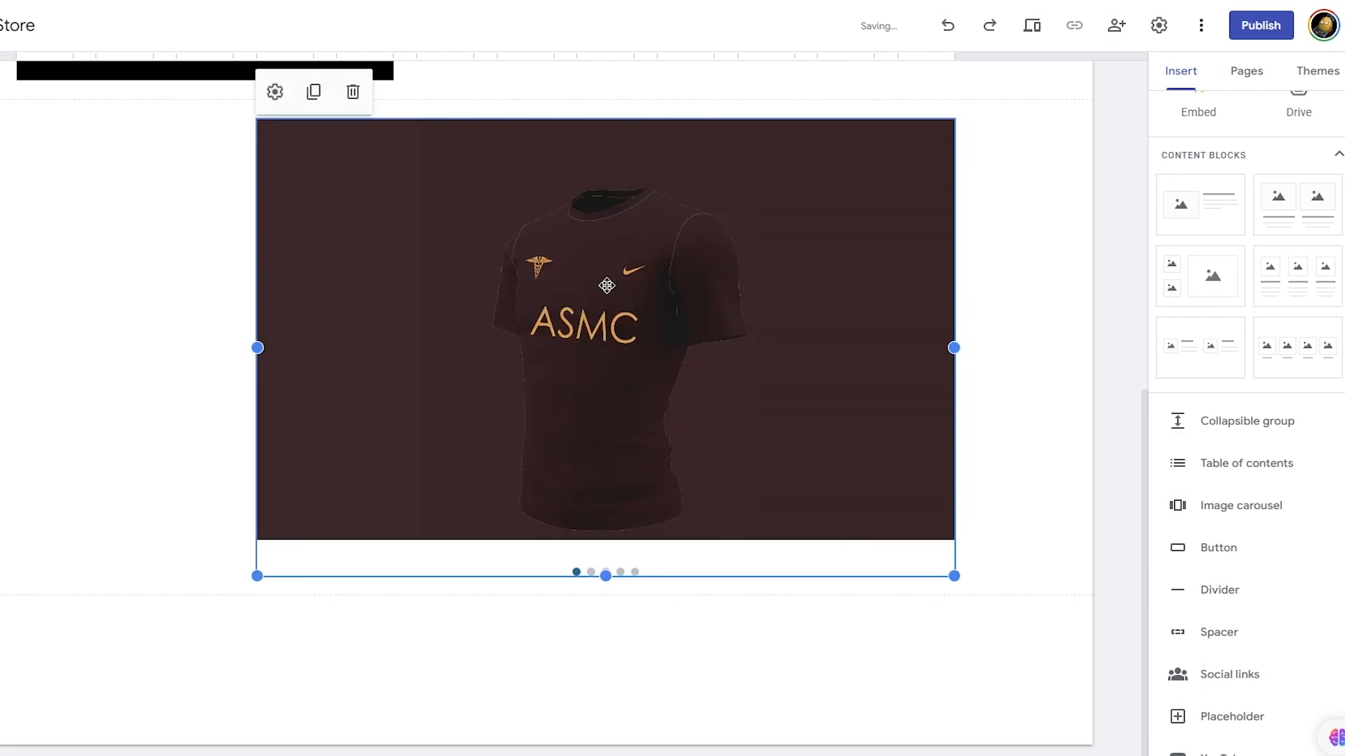
drag(256, 348, 17, 347)
drag(521, 341, 511, 411)
scroll(510, 409, up, 3)
scroll(510, 409, up, 3)
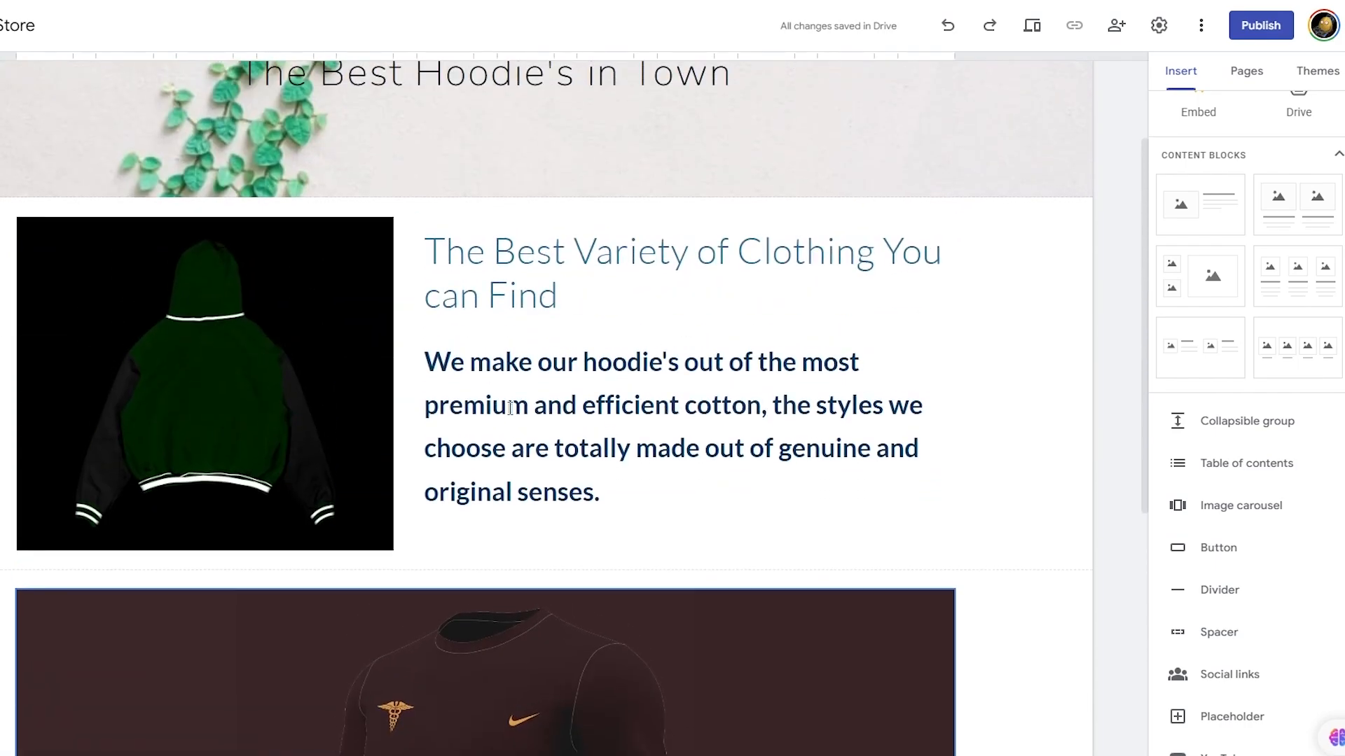
Extend the image carousel's lower edge downward to make its pictures taller, and review the page
scroll(510, 408, down, 6)
click(527, 526)
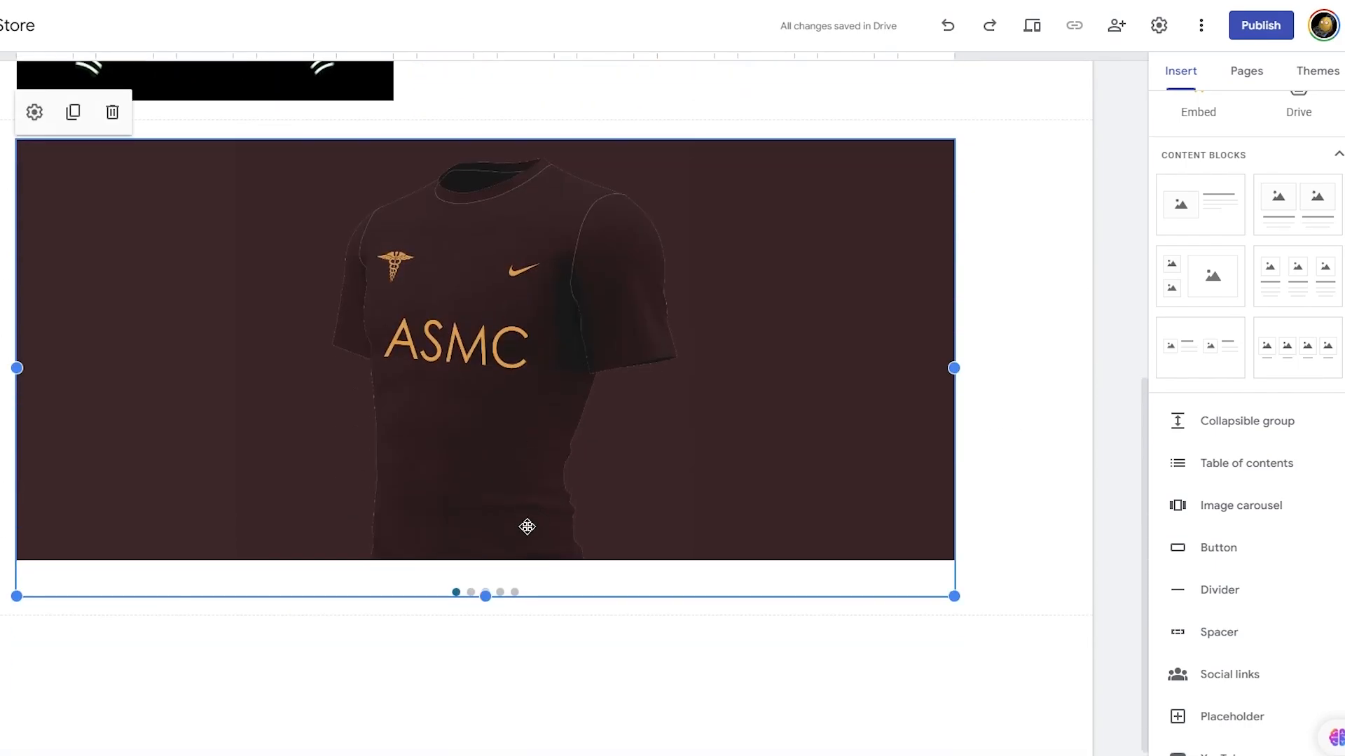
drag(487, 597, 490, 753)
scroll(496, 514, down, 3)
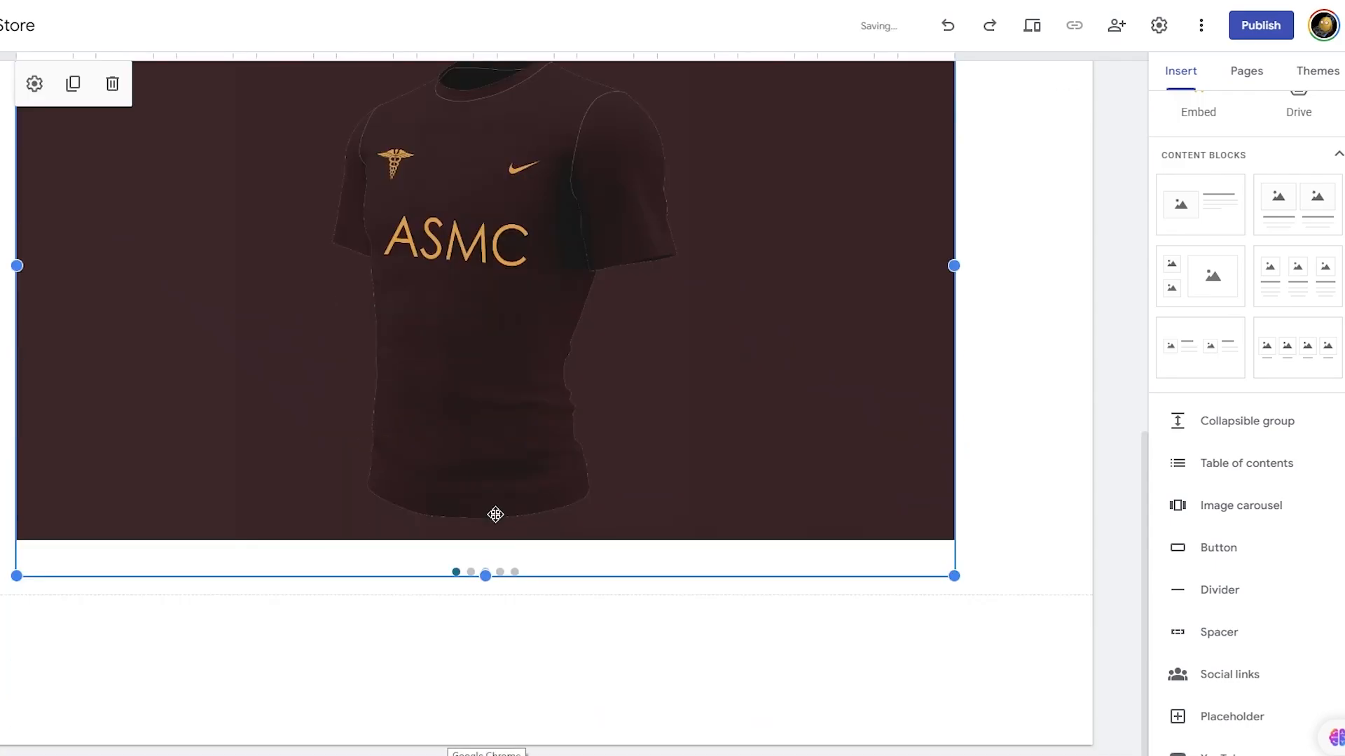
scroll(495, 514, up, 10)
scroll(495, 514, down, 10)
Insert a spacer below the image carousel and delete it again
scroll(1292, 476, down, 4)
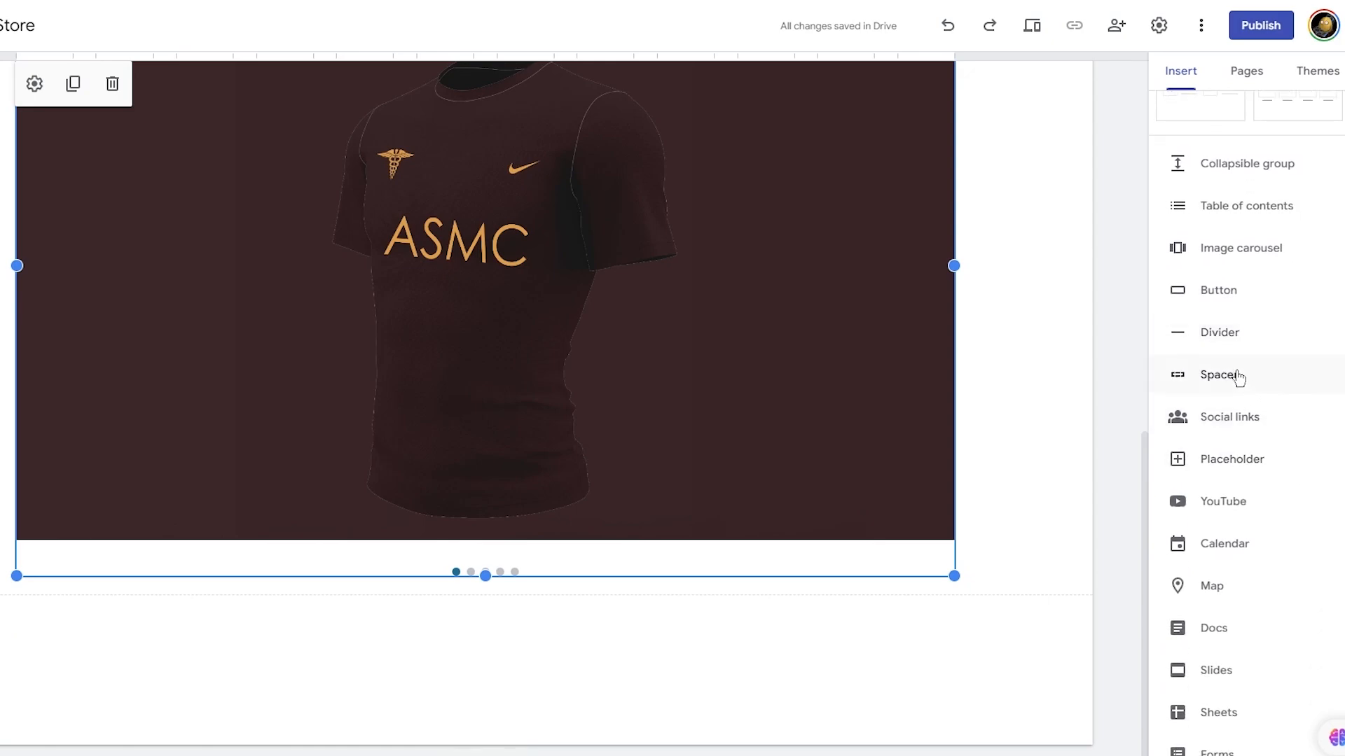
click(1238, 377)
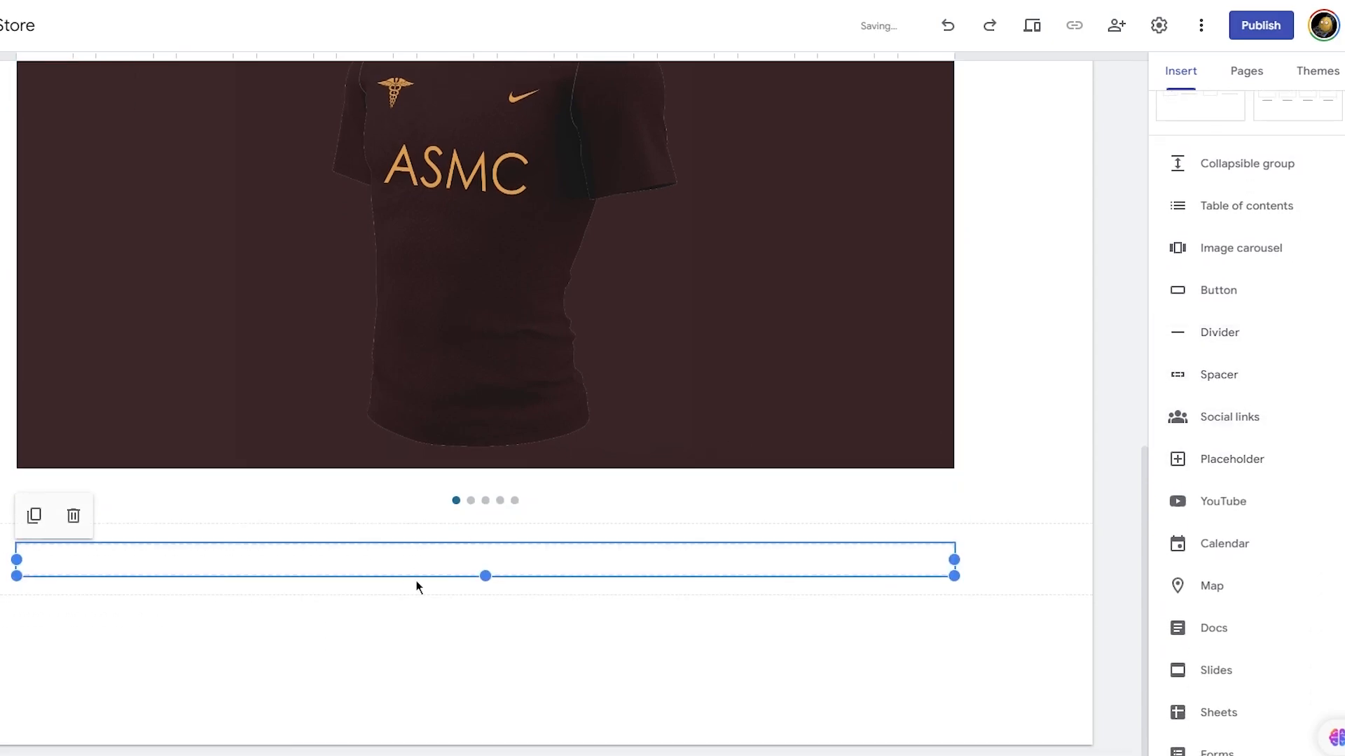
click(610, 643)
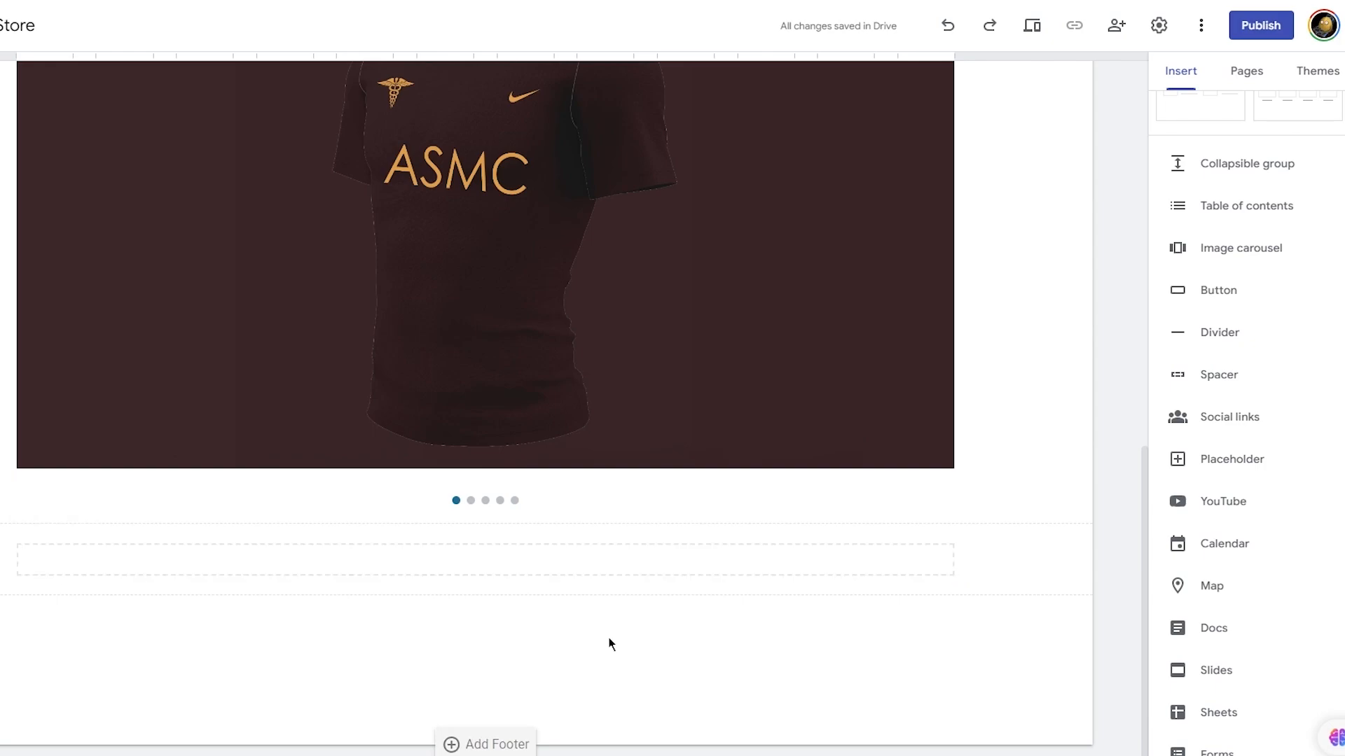
click(791, 550)
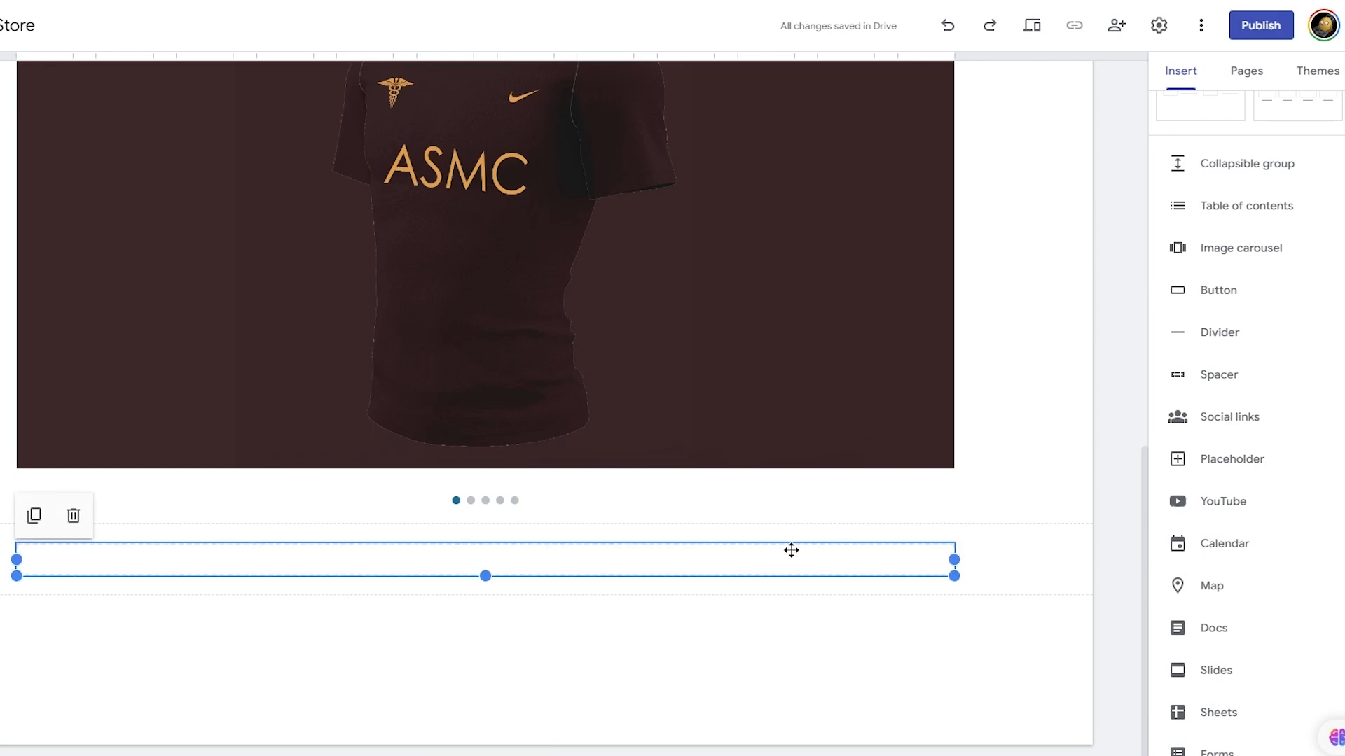
key(Delete)
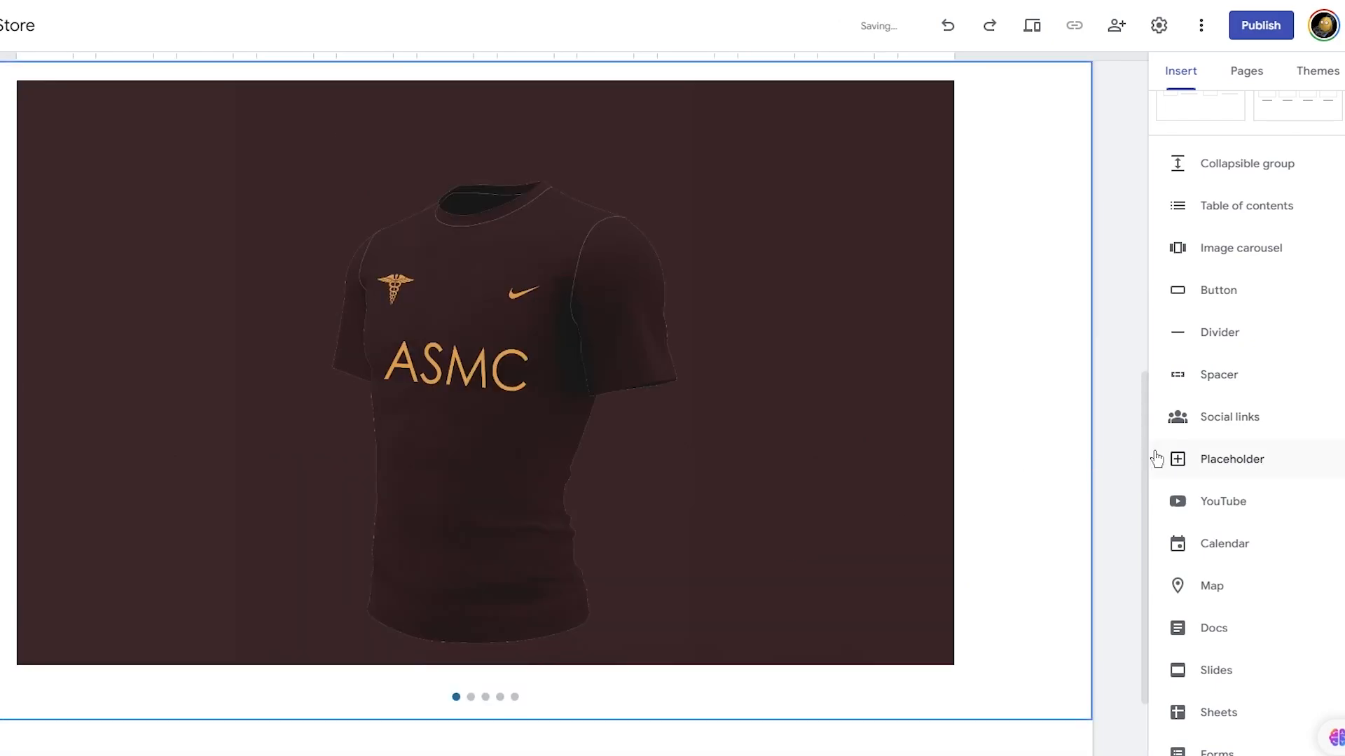
click(1235, 310)
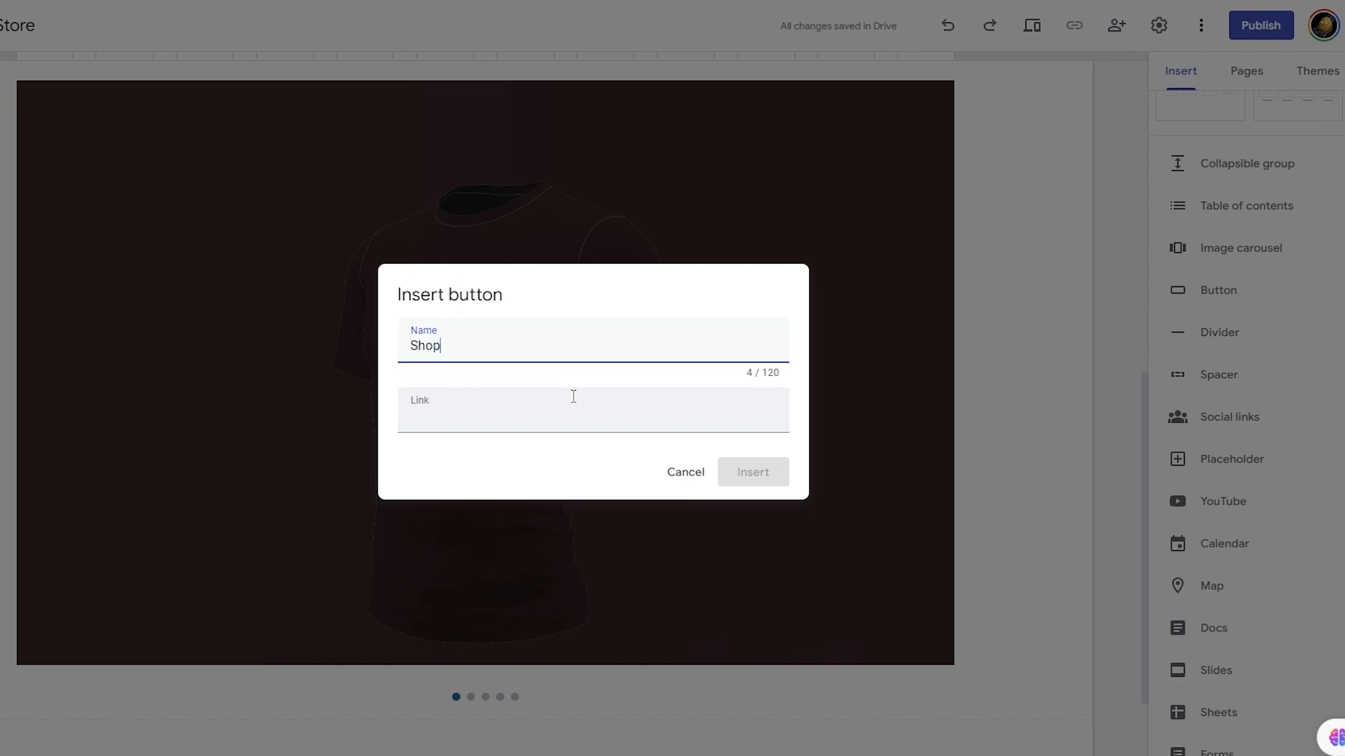
click(685, 473)
scroll(699, 469, down, 2)
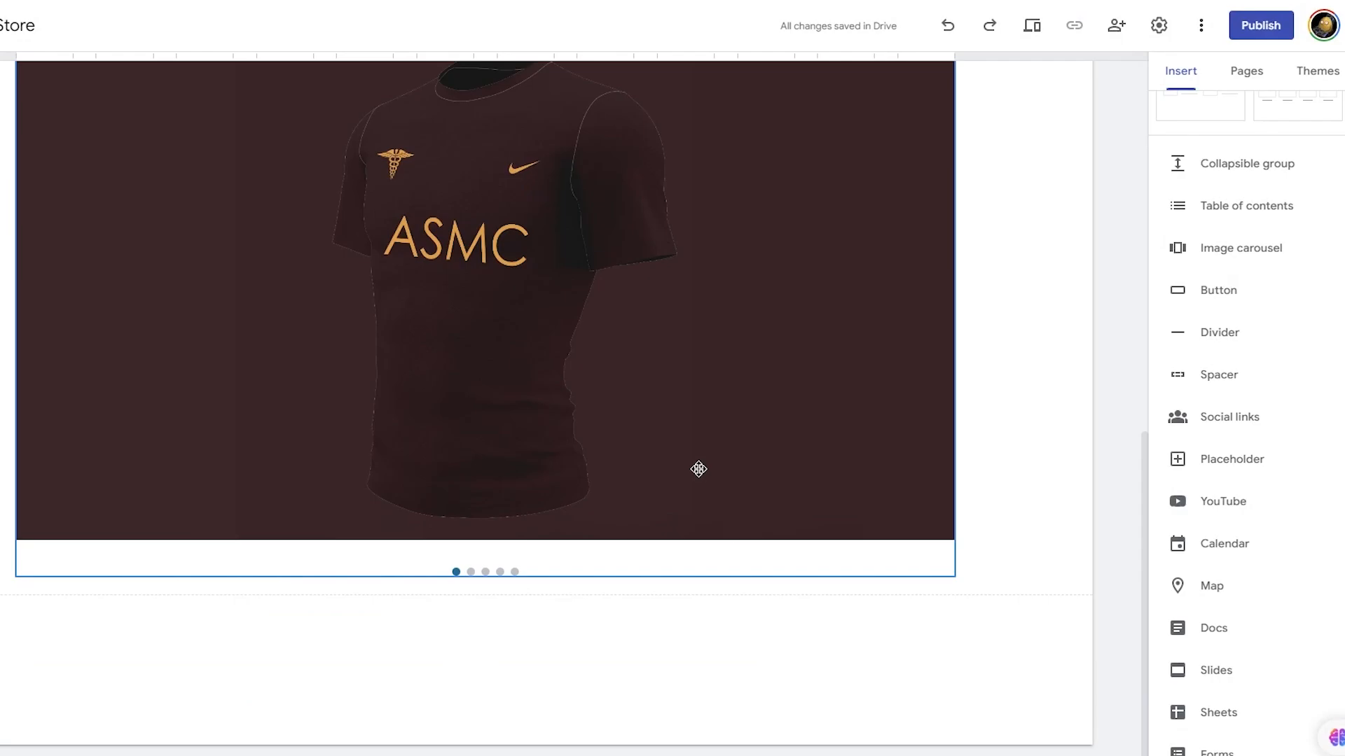
scroll(699, 469, up, 10)
click(698, 468)
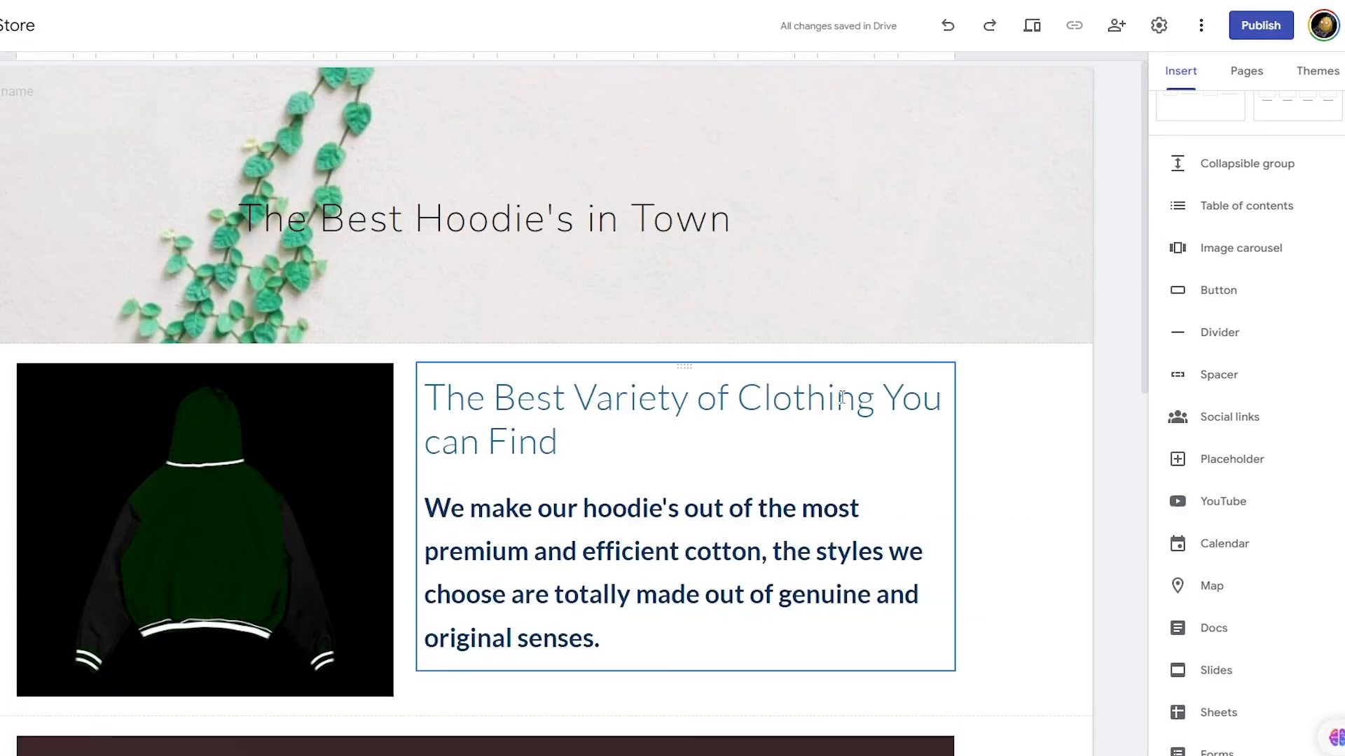
scroll(841, 397, down, 10)
scroll(1220, 522, down, 1)
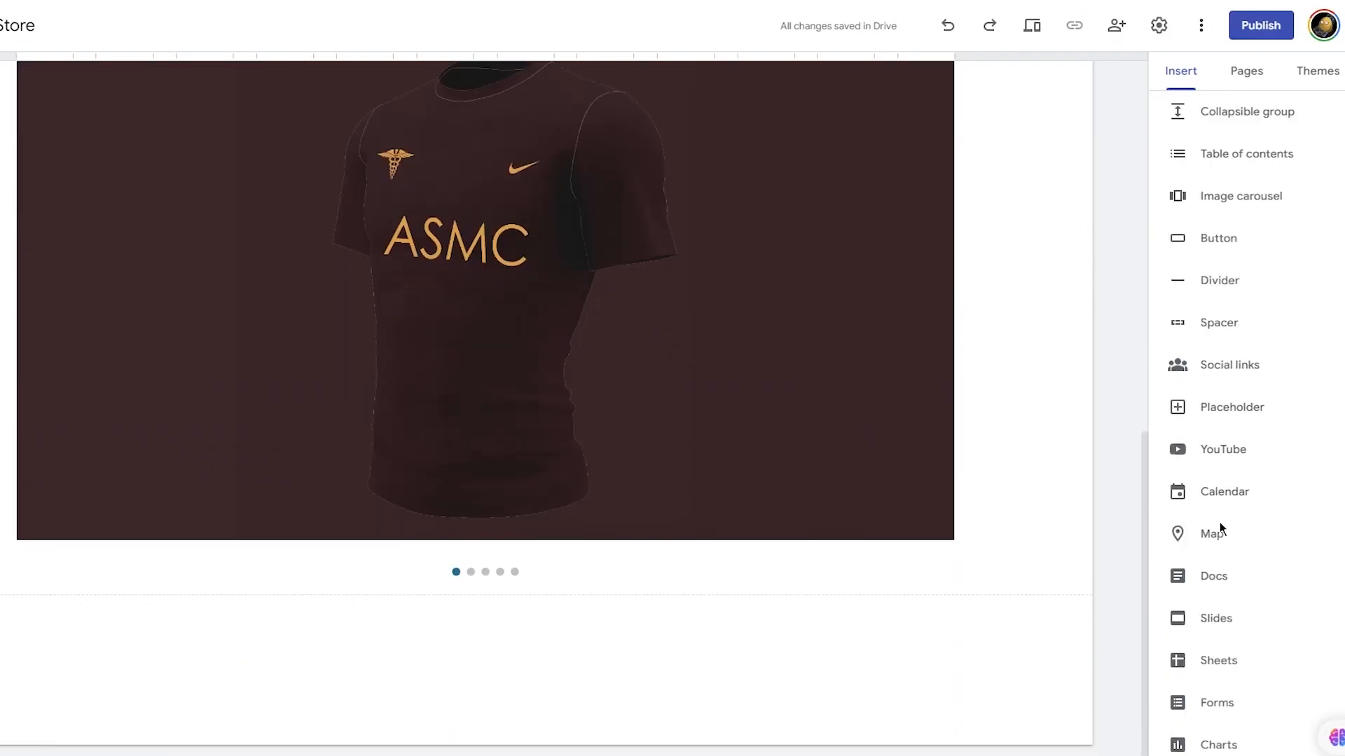
scroll(1220, 522, up, 6)
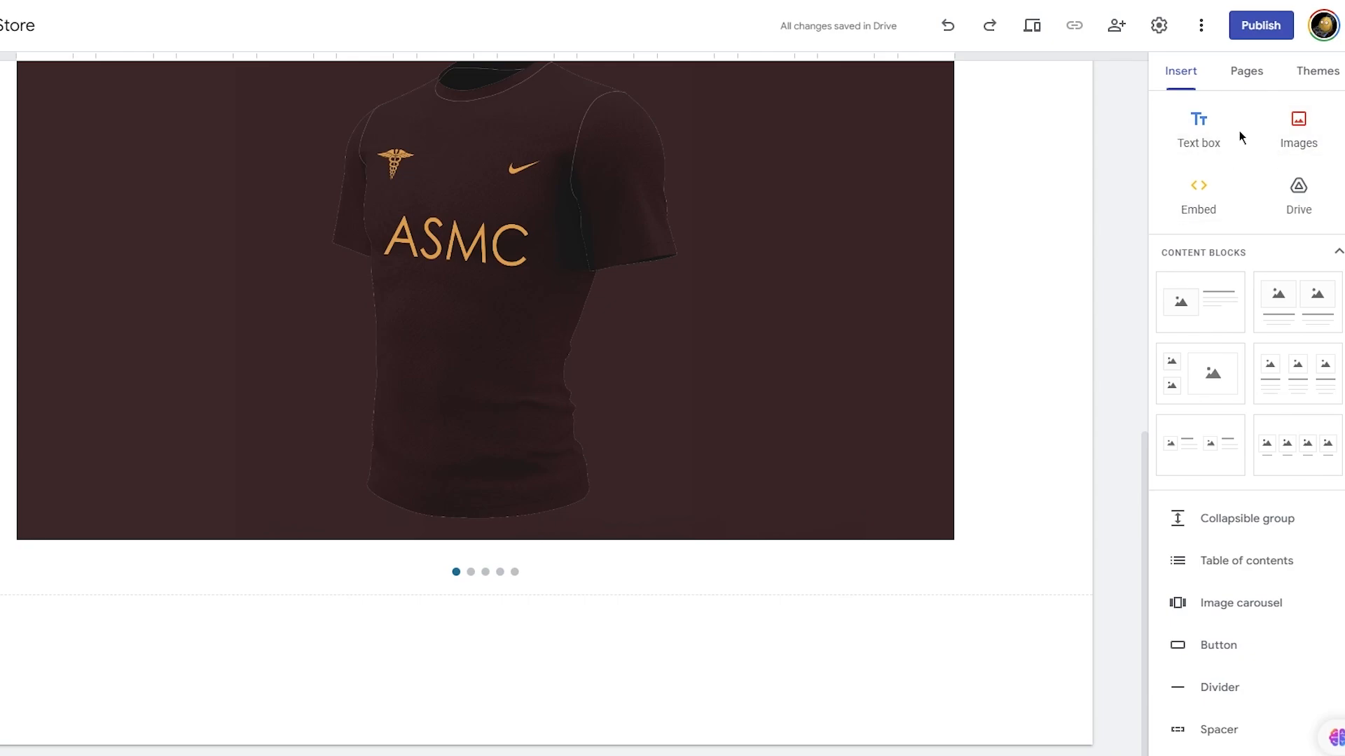
Add a new page named Shop to the site
click(1247, 77)
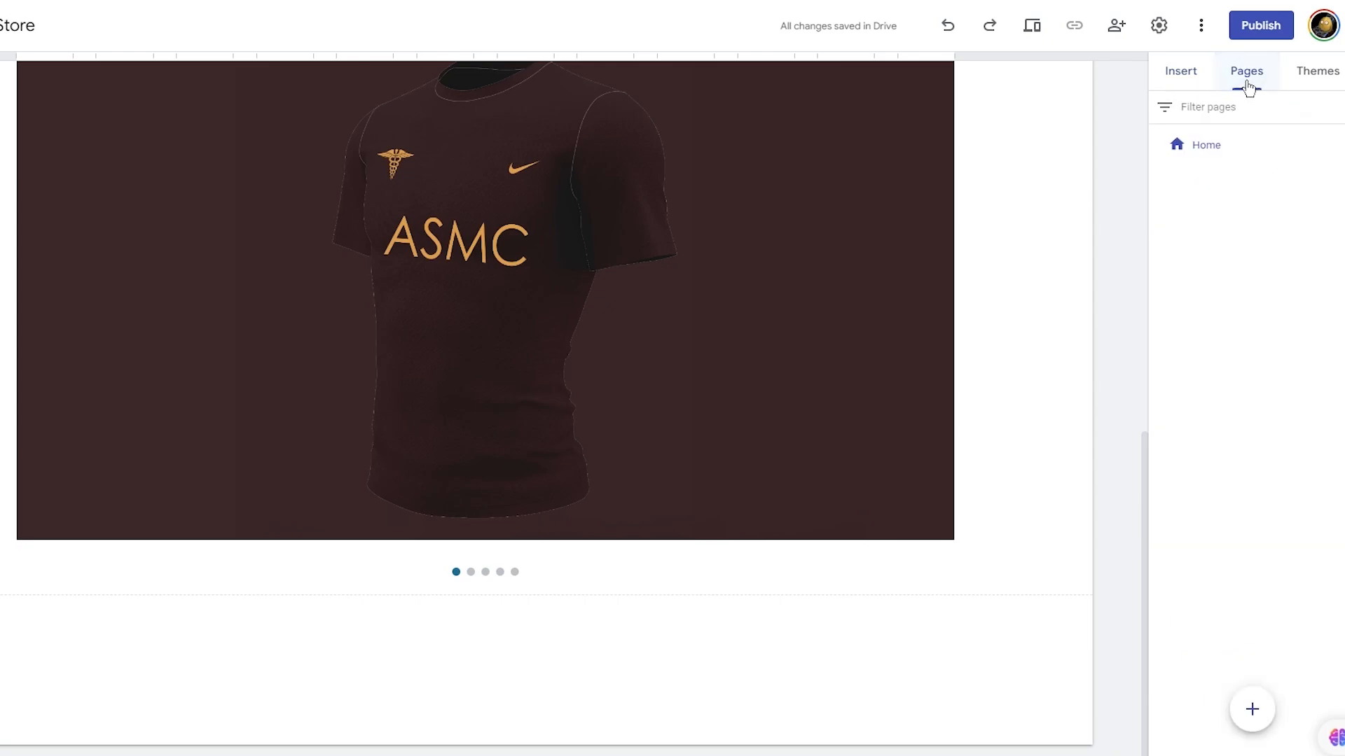
click(1251, 711)
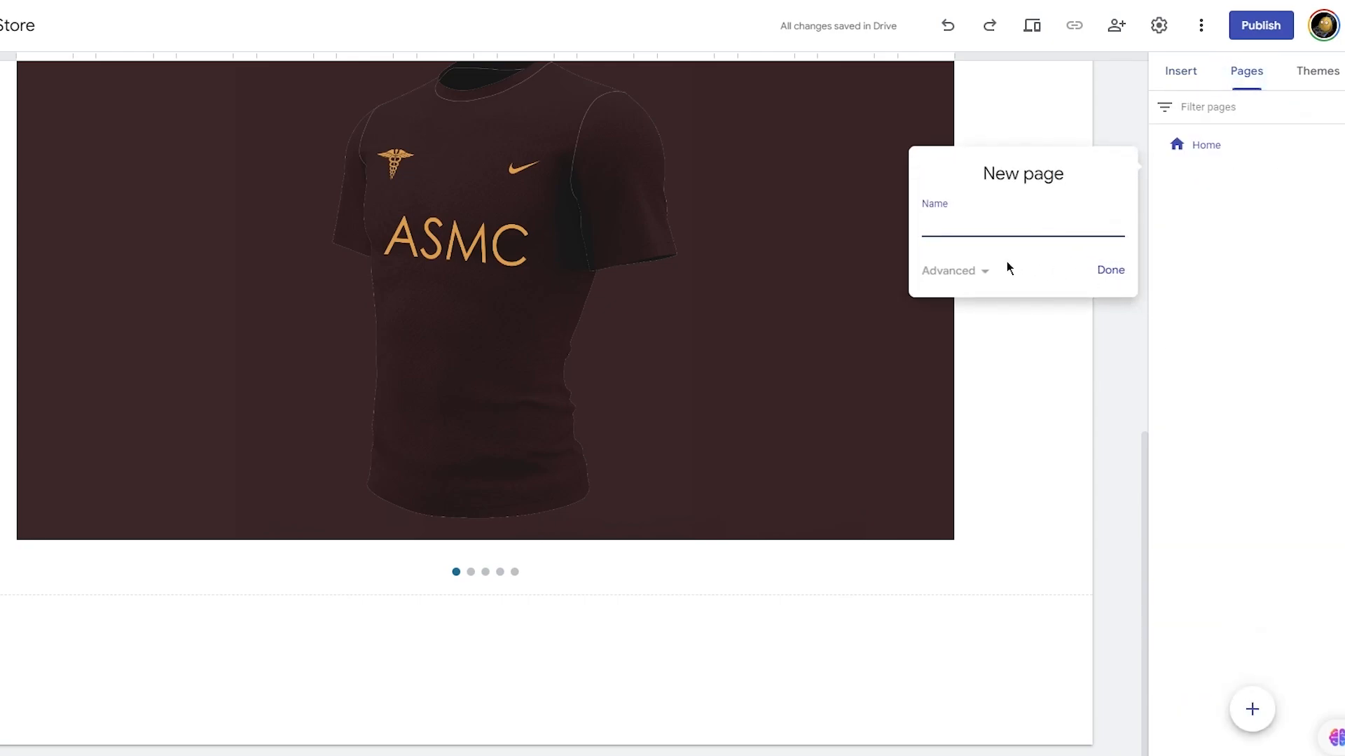
click(1237, 473)
mouse_move(1252, 709)
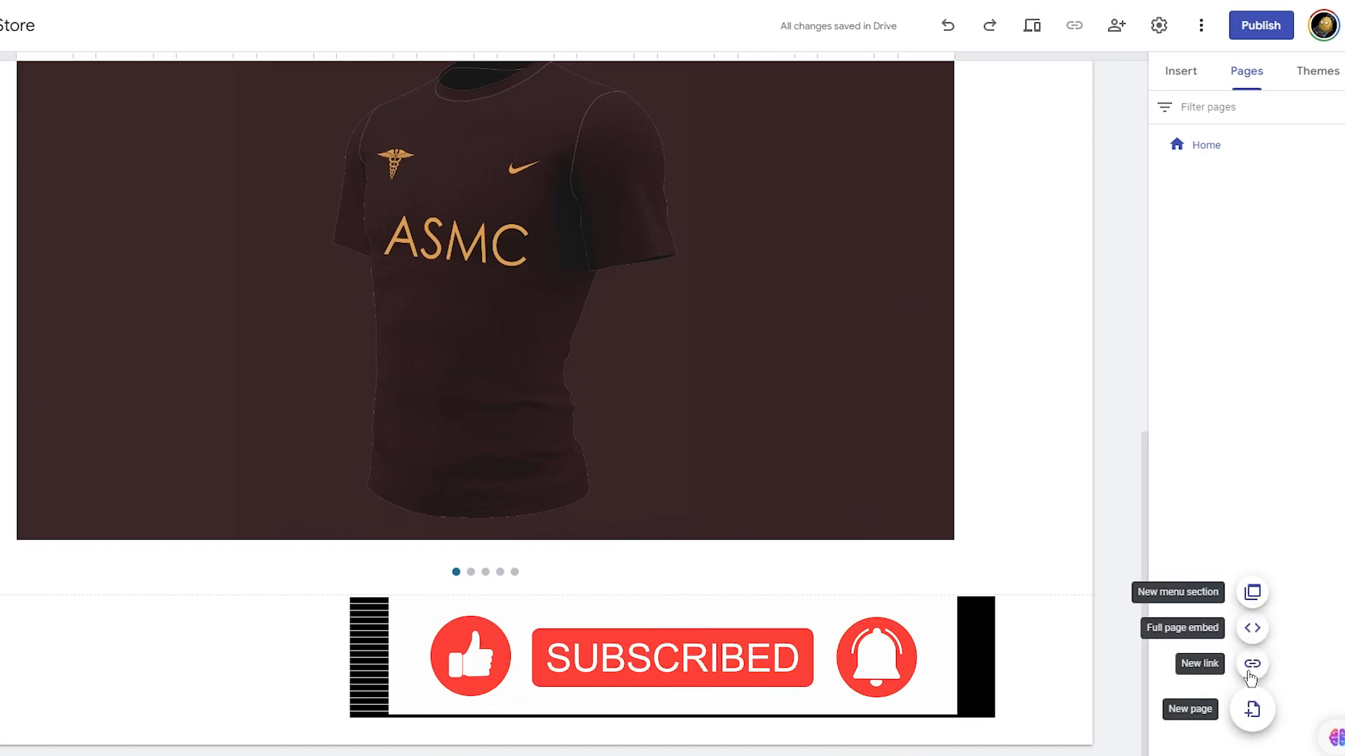
click(1252, 709)
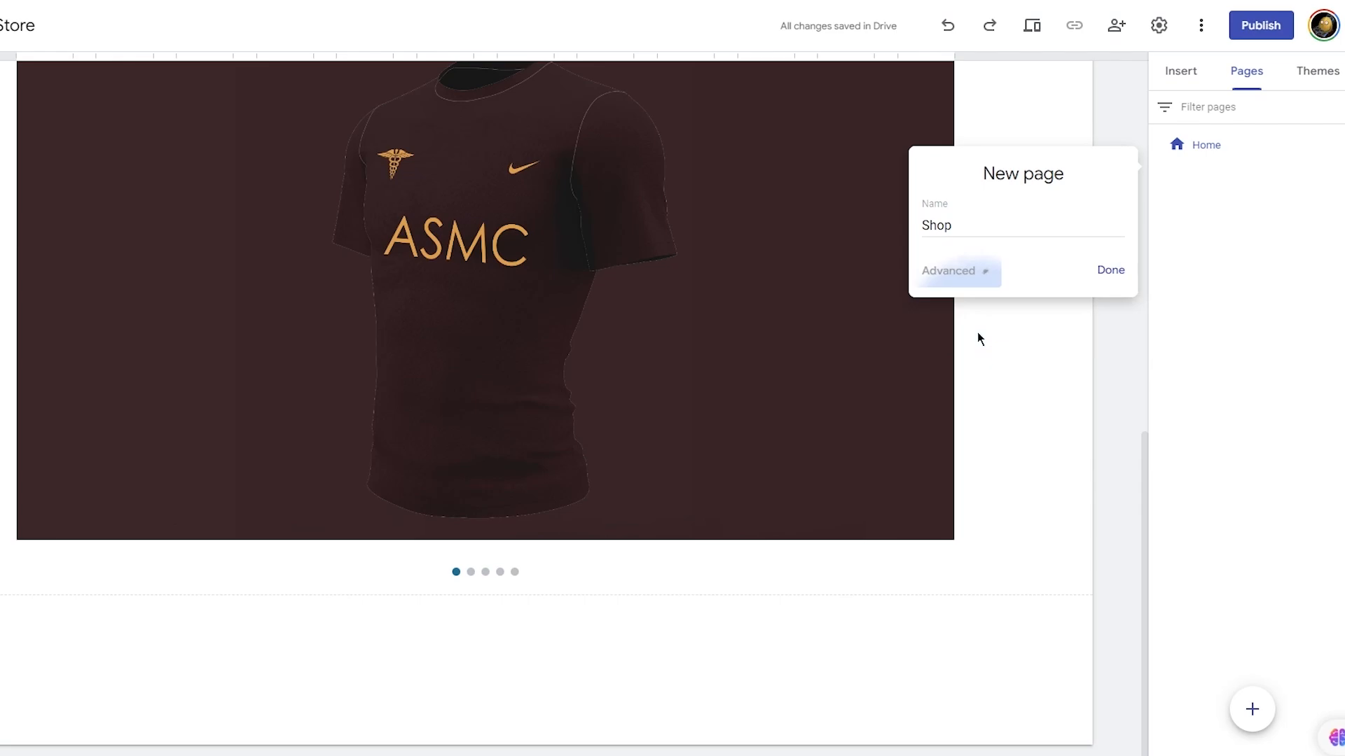
click(1103, 275)
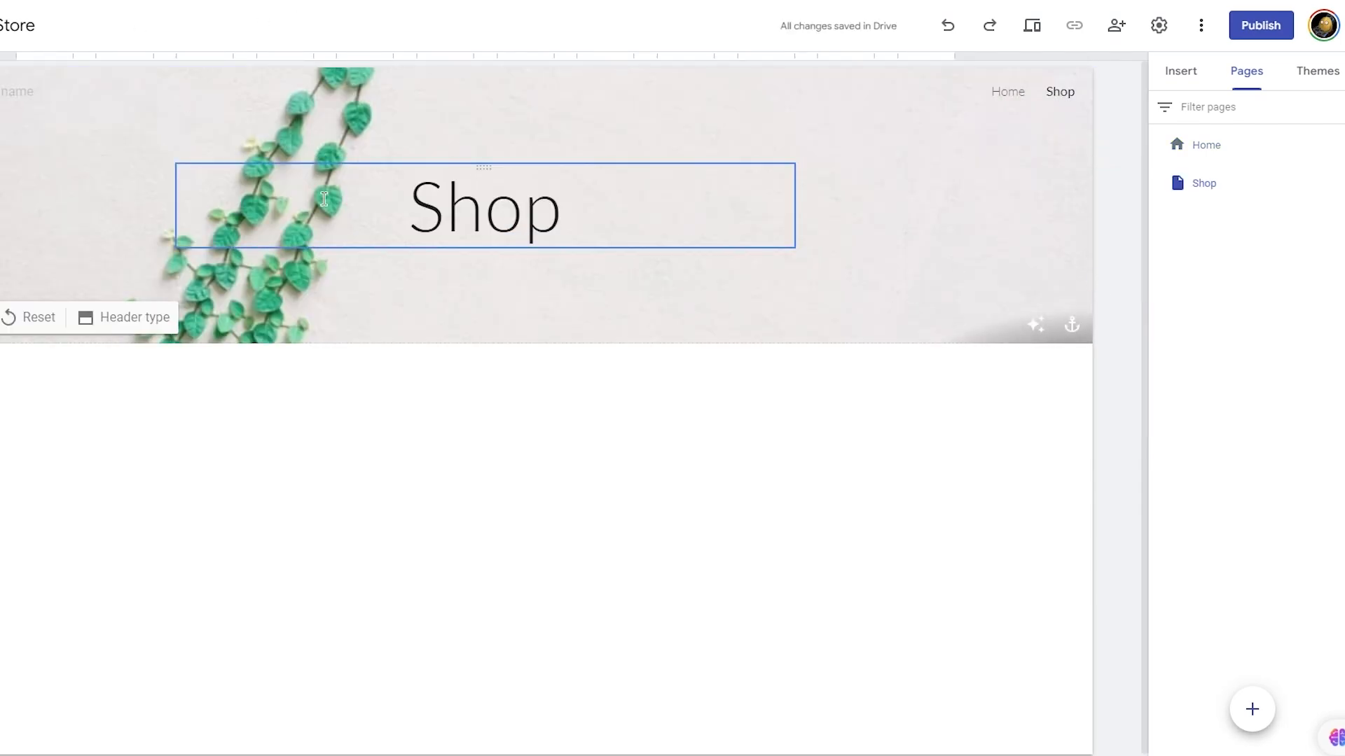
Insert a placeholder below the header of the Shop page
scroll(430, 393, down, 1)
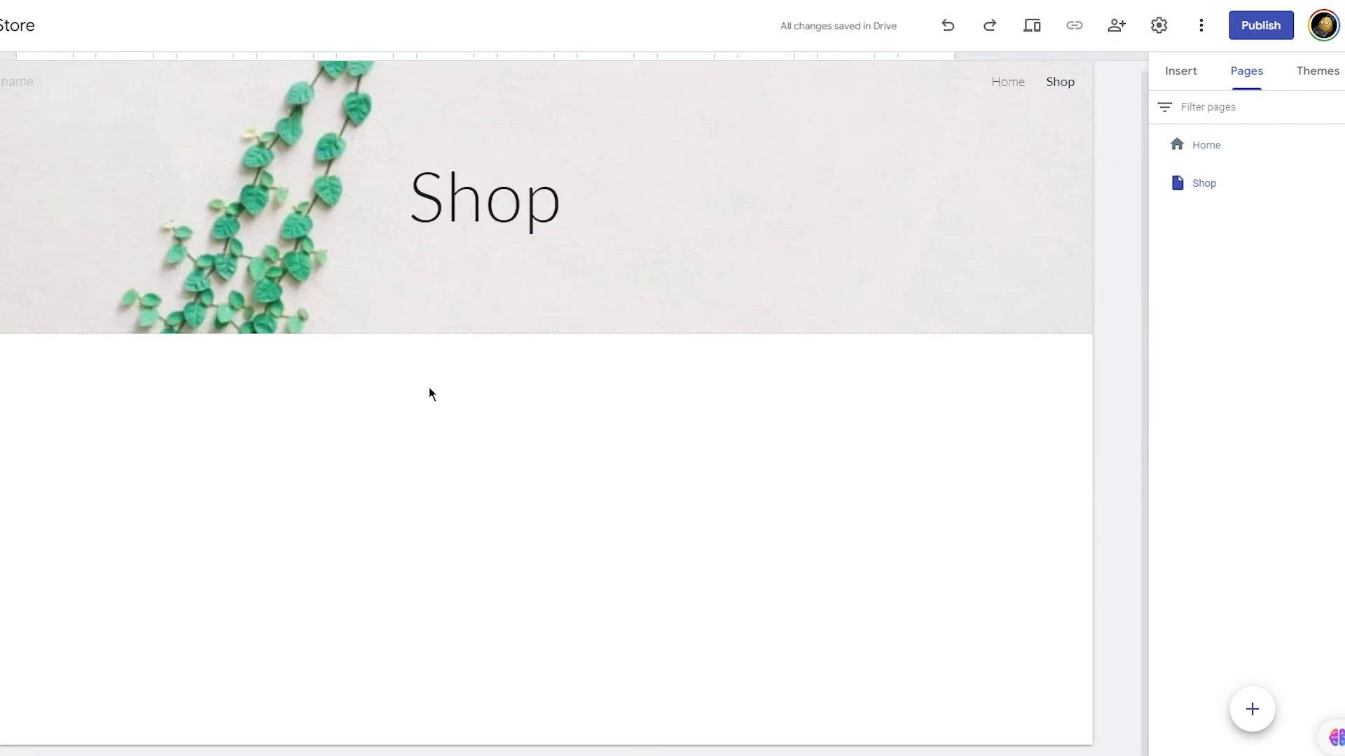
click(1182, 73)
scroll(1237, 317, down, 3)
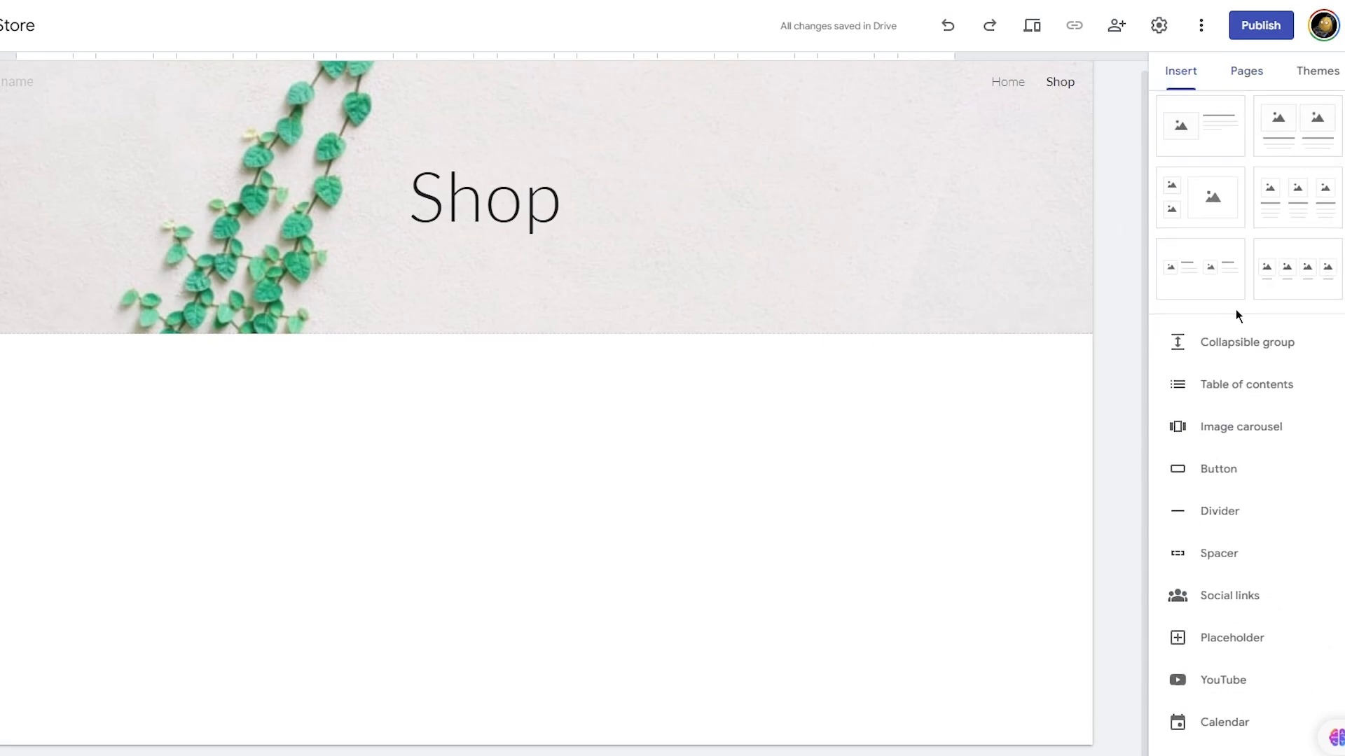
scroll(1249, 350, down, 3)
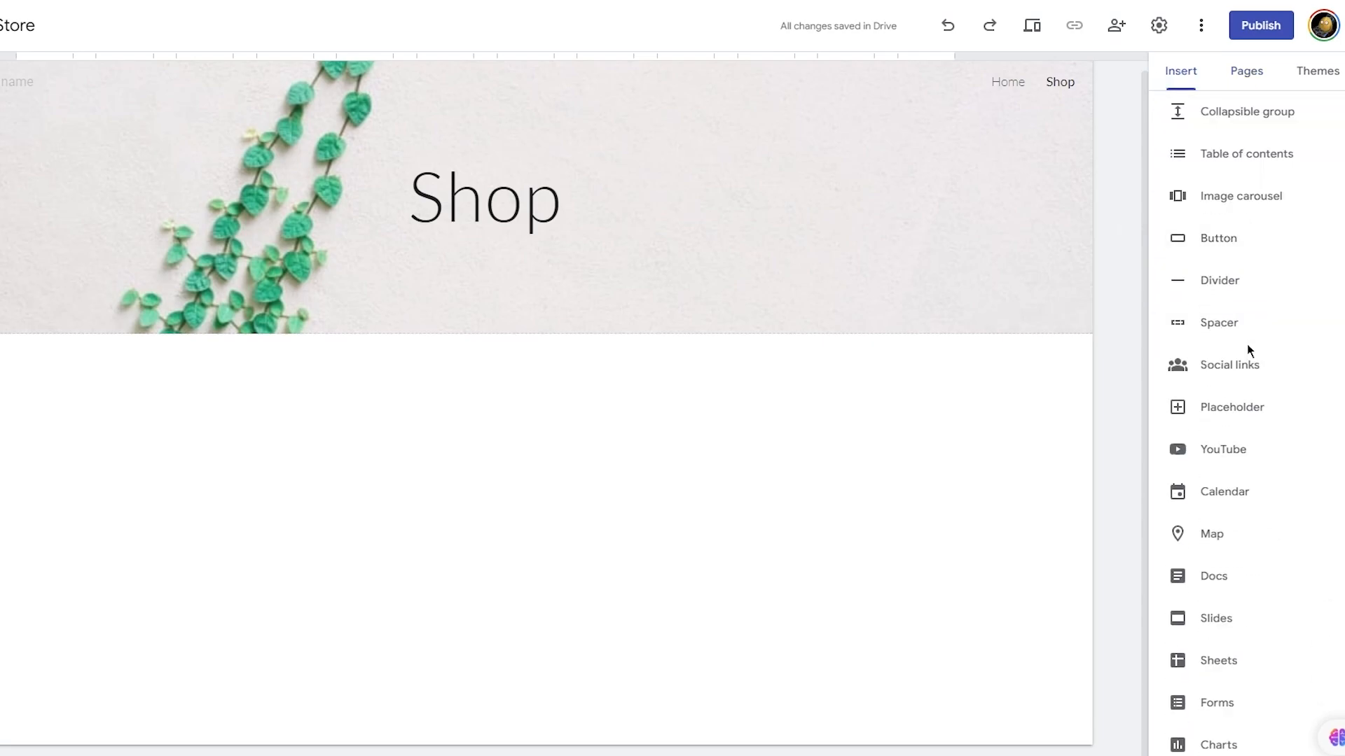
click(1227, 406)
Upload the maroon ASMC shirt image from the computer into the placeholder
click(175, 429)
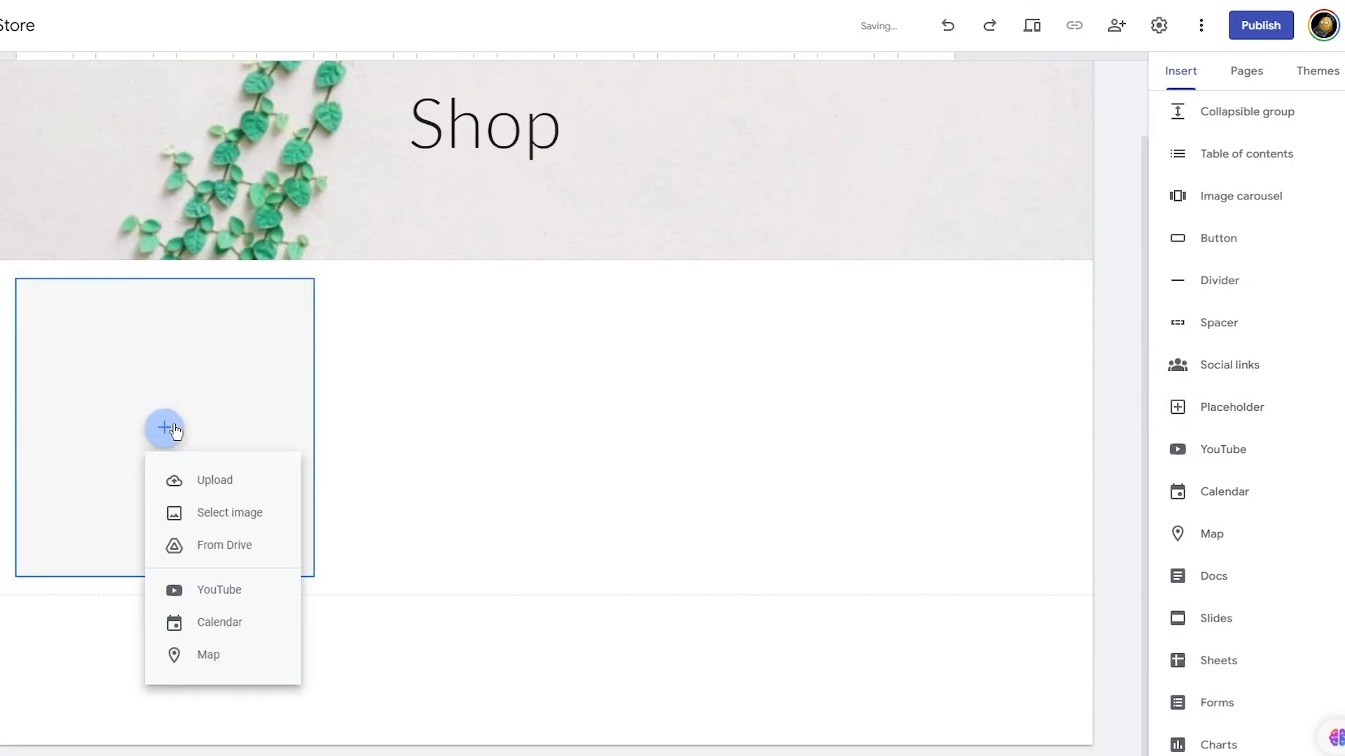
click(234, 493)
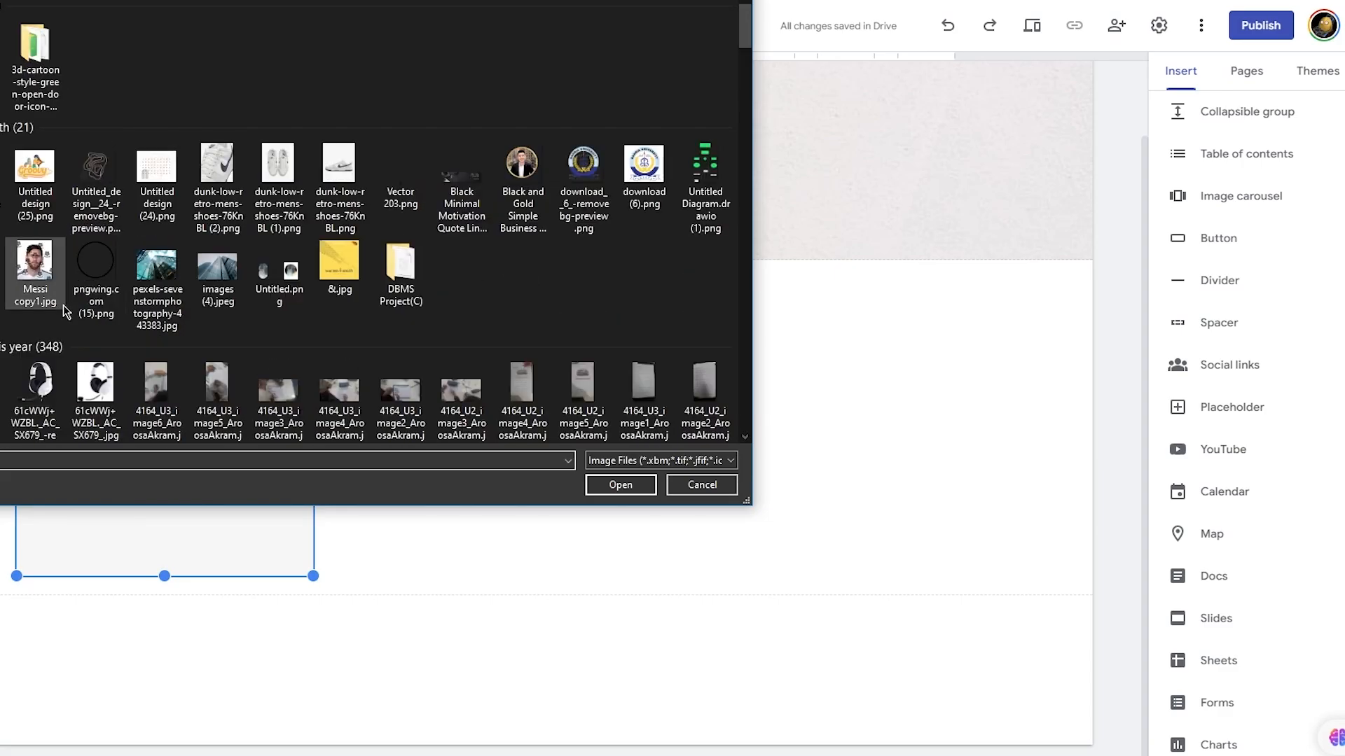
scroll(63, 305, down, 5)
double_click(48, 287)
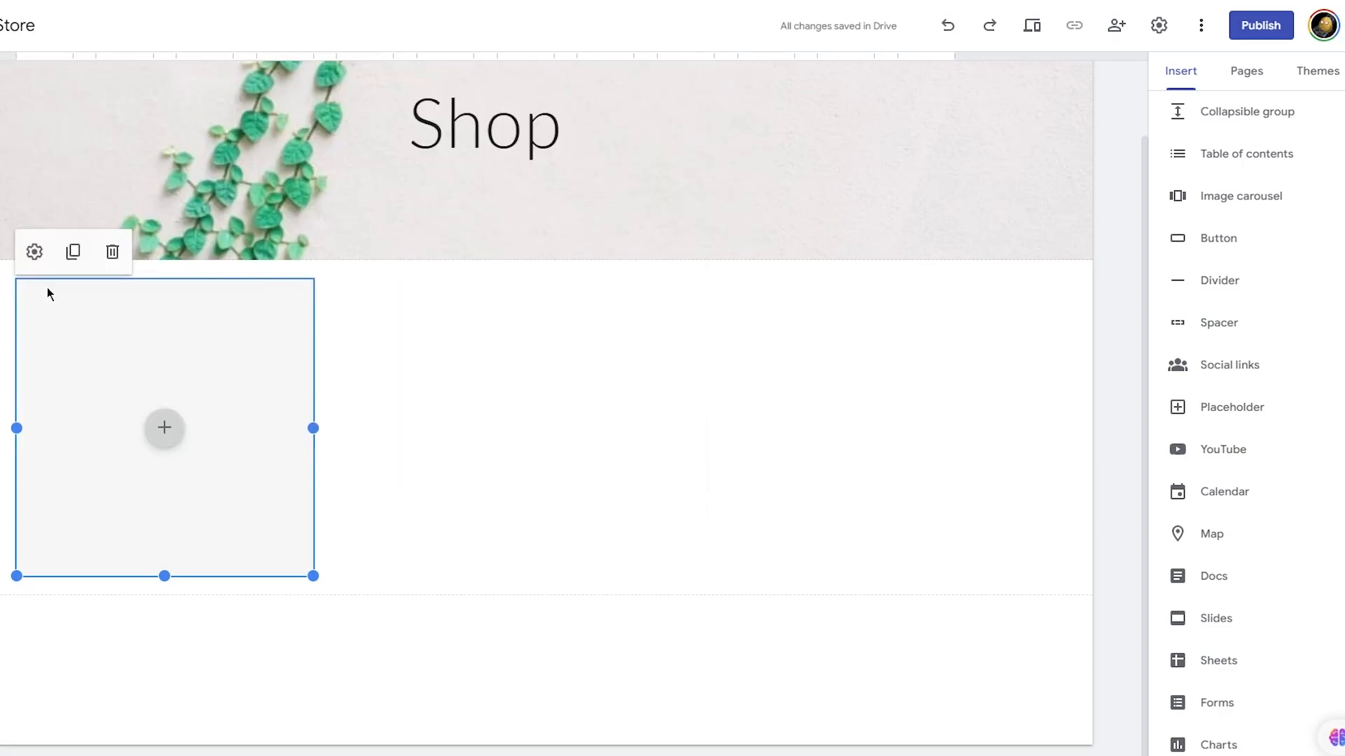
Link the maroon shirt image to the site's Home page
click(154, 413)
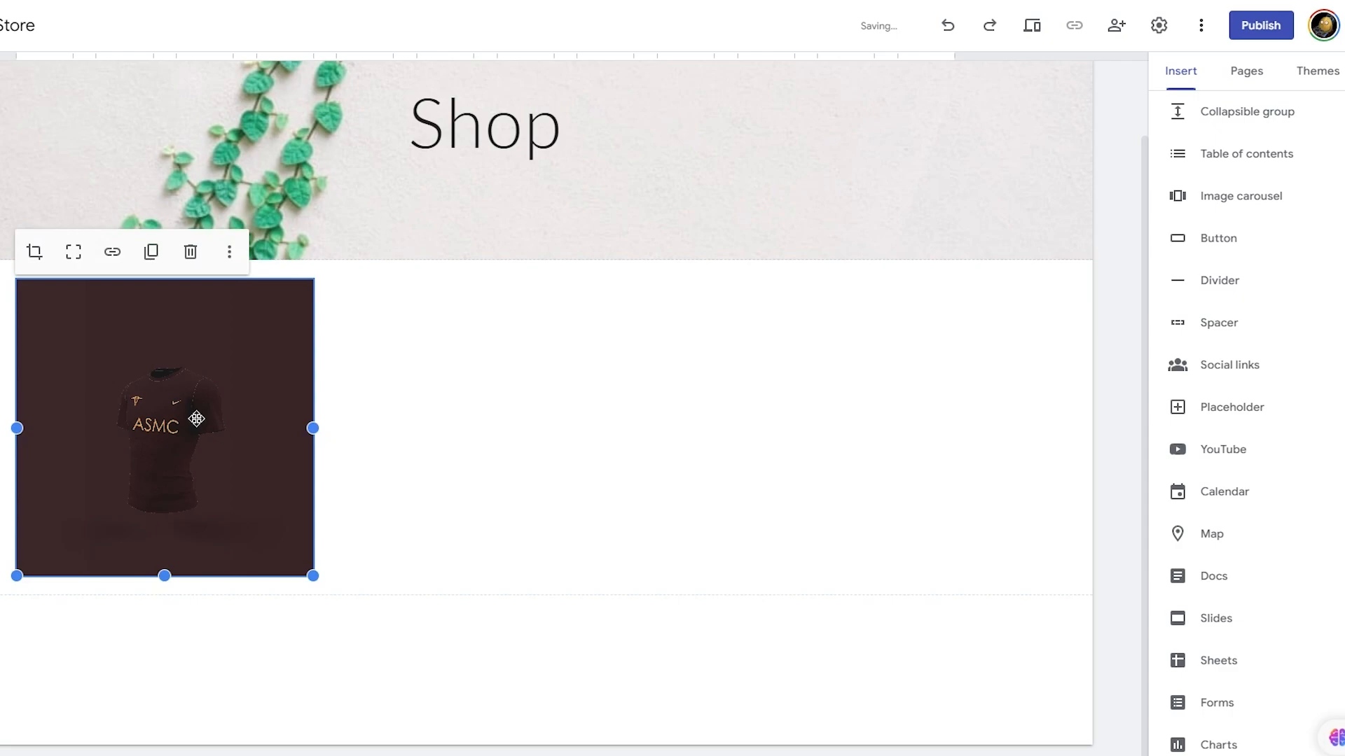
click(112, 252)
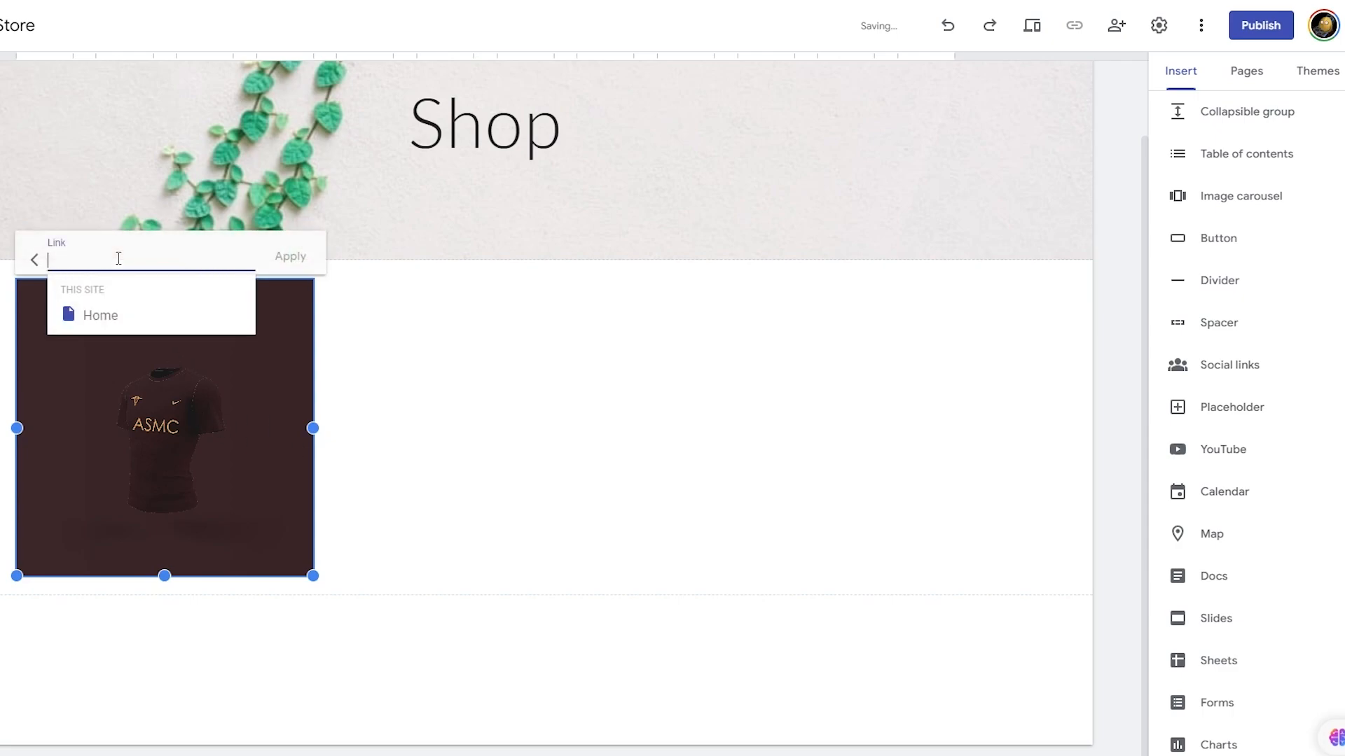
click(85, 314)
click(288, 257)
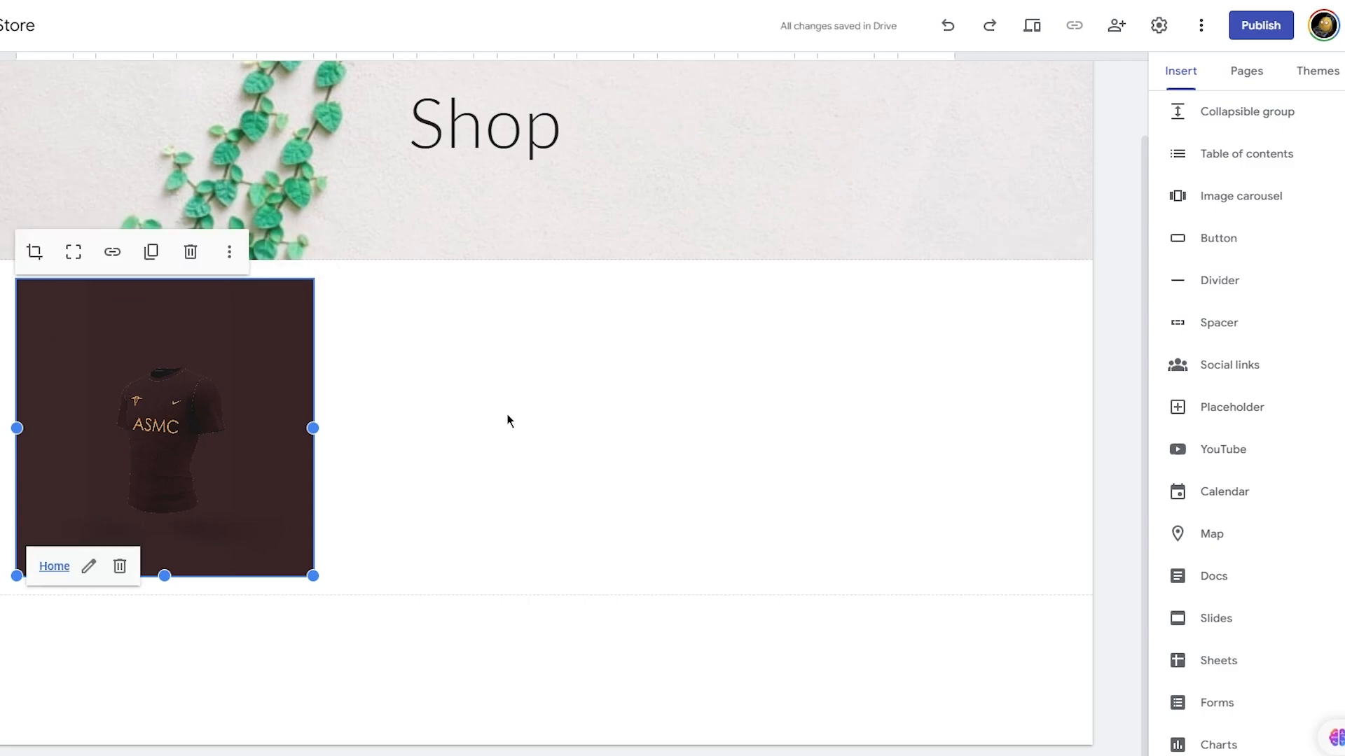
click(619, 455)
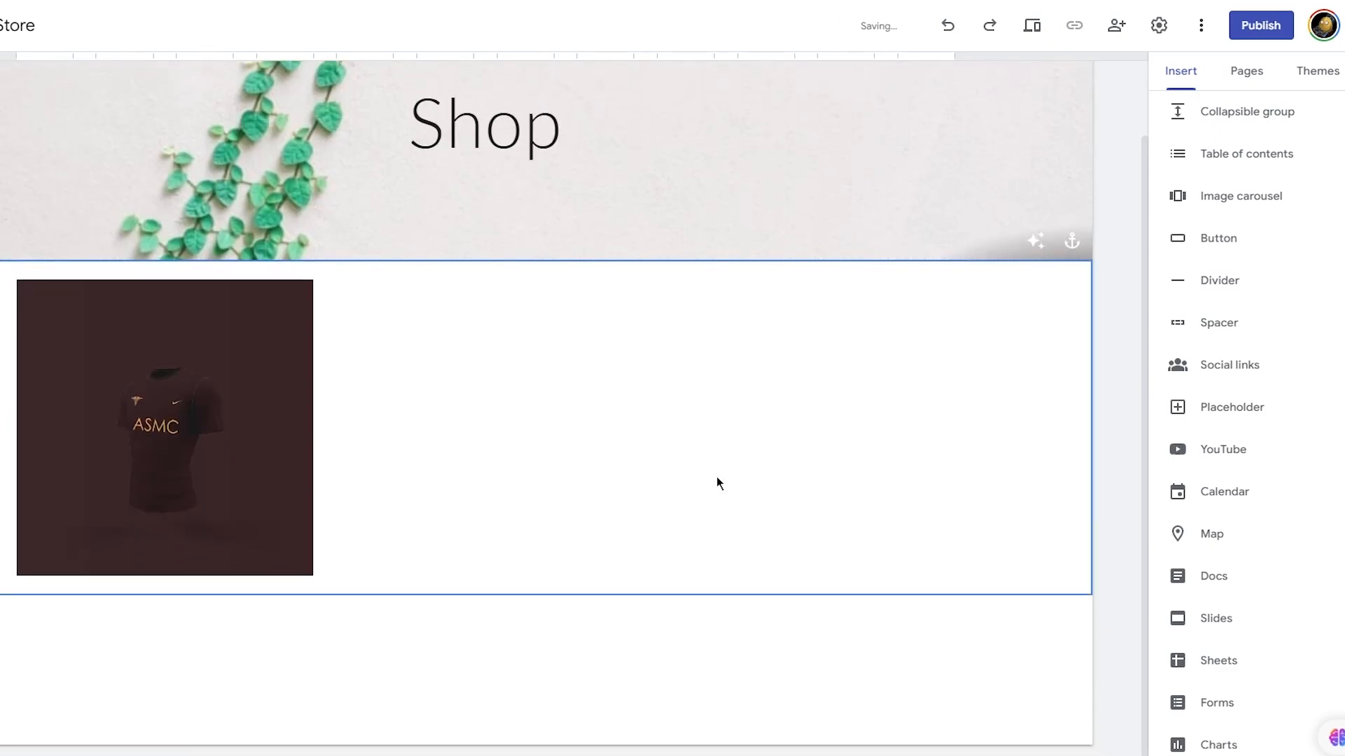
Insert a text box on the Shop page reading "Marroon Soccer Kit"
scroll(1219, 280, up, 6)
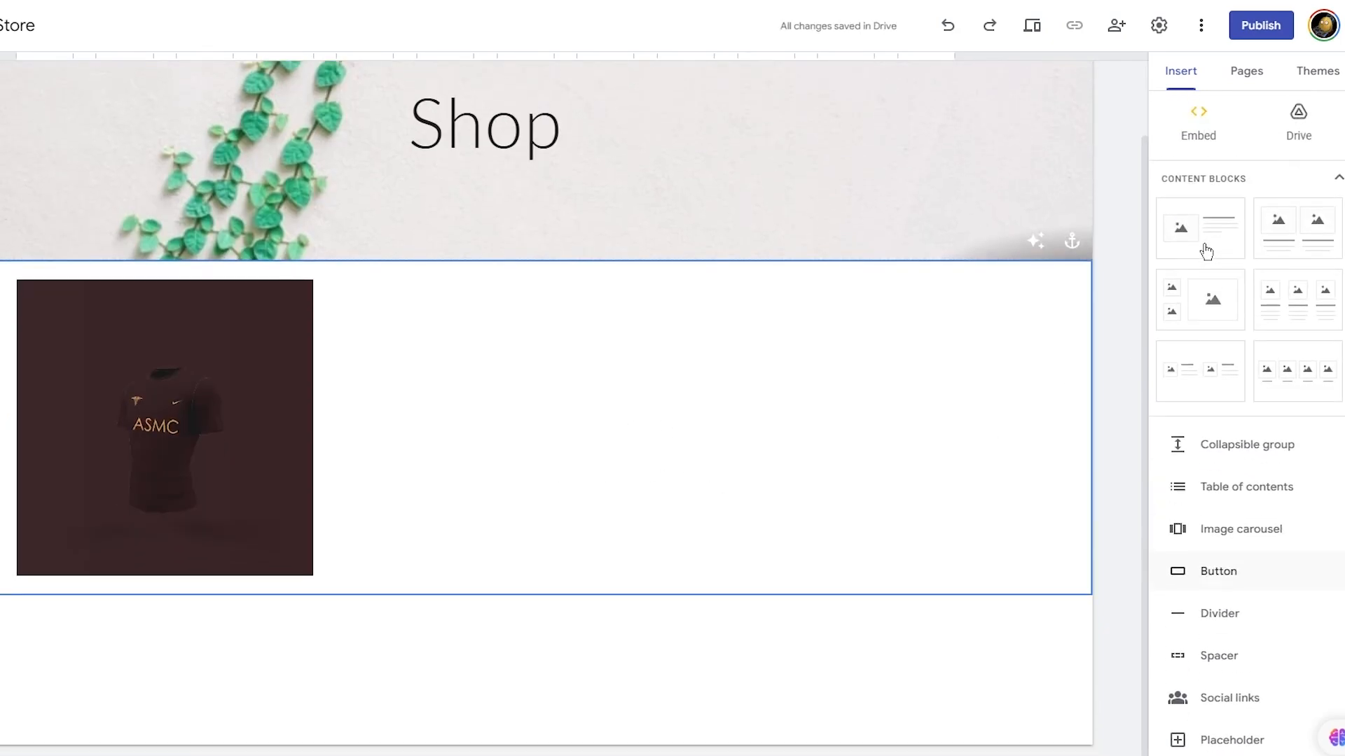
click(1196, 143)
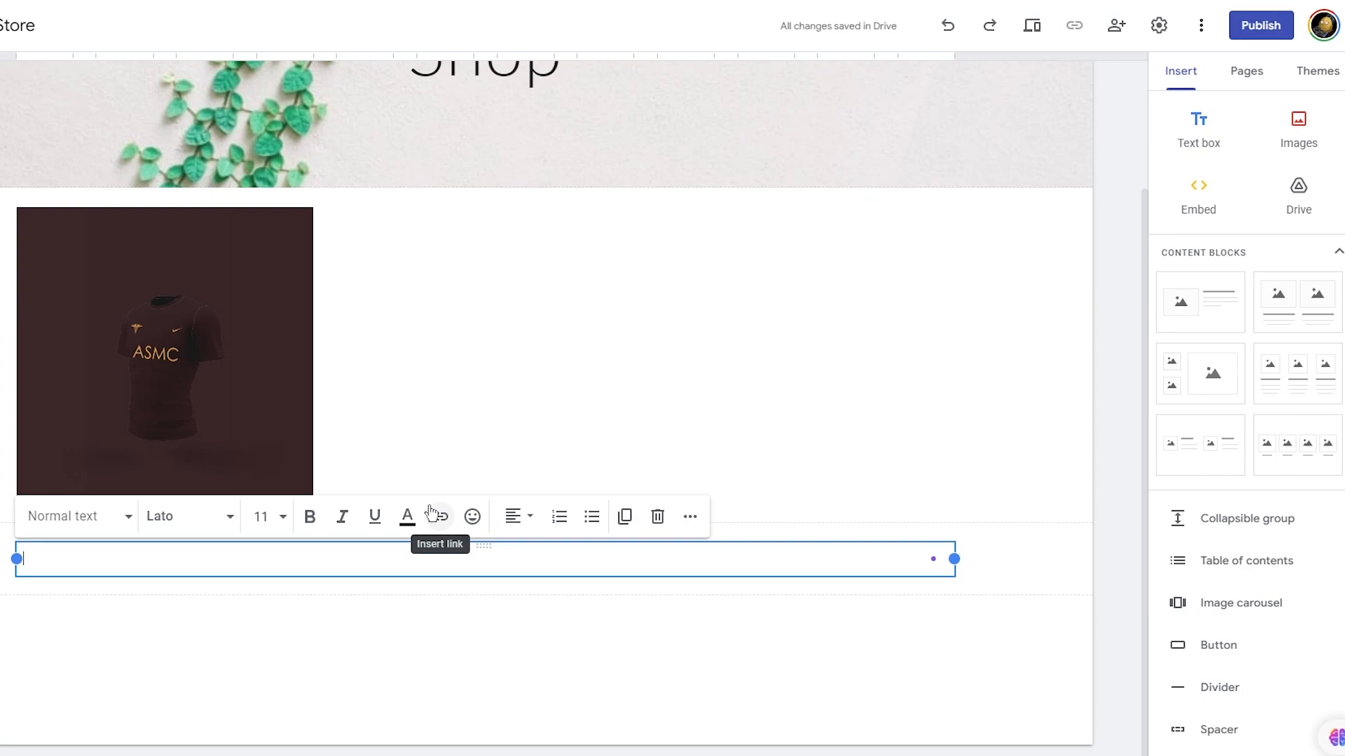
text(Marroon)
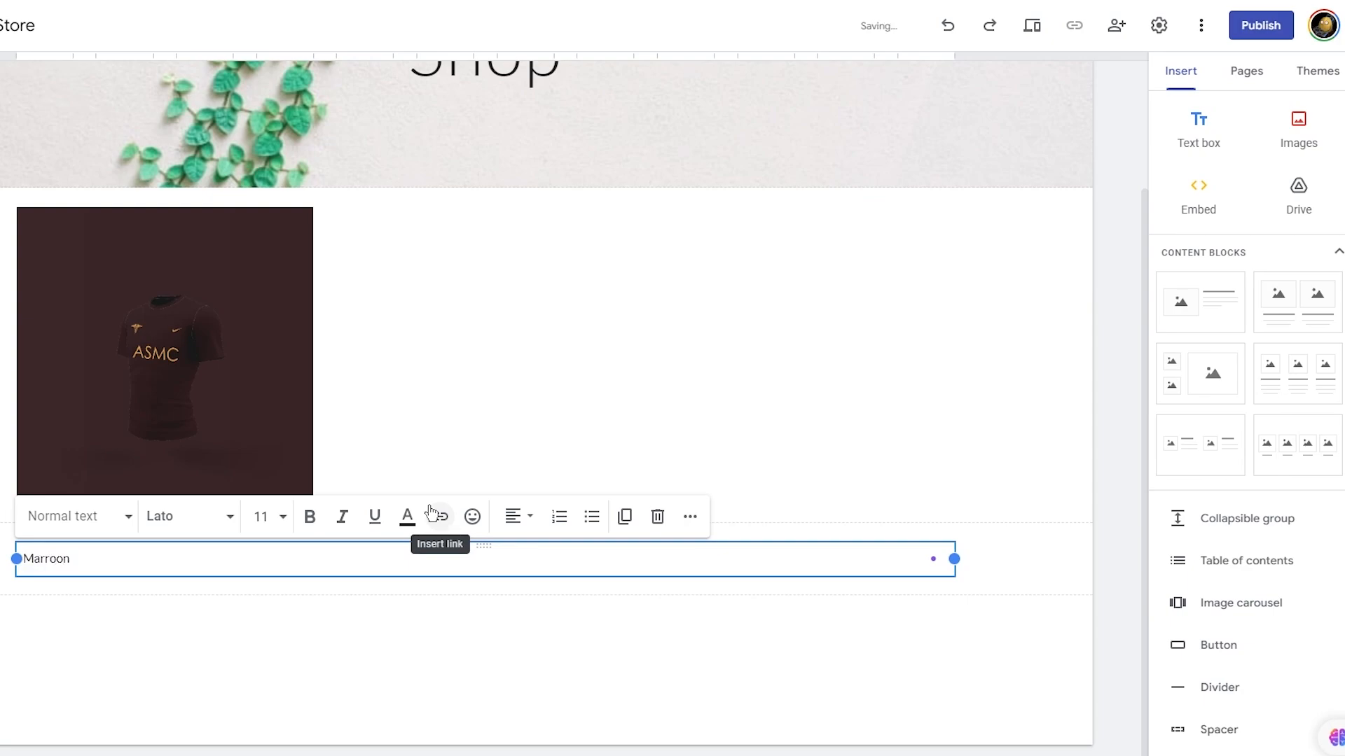
text( Soccer Kit)
click(514, 463)
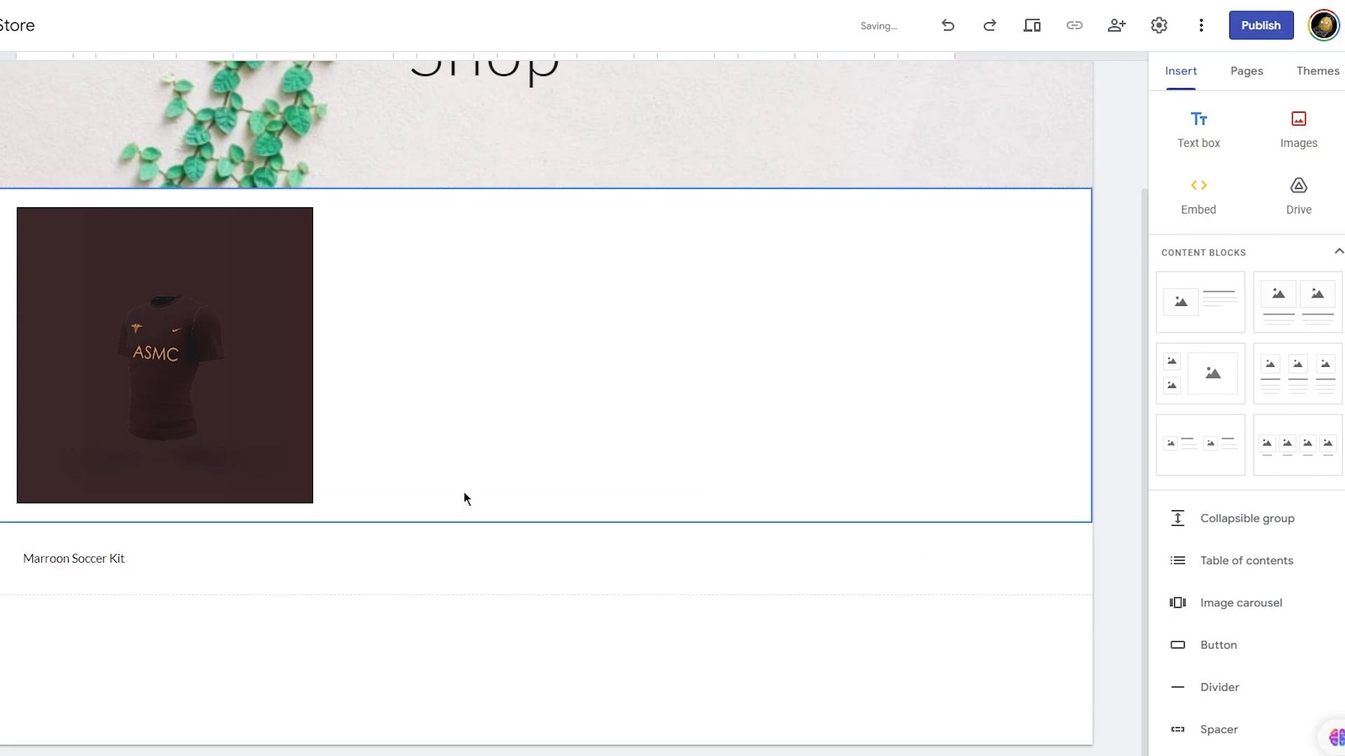
Move the "Marroon Soccer Kit" text box directly beneath the shirt image, into the same section
click(137, 560)
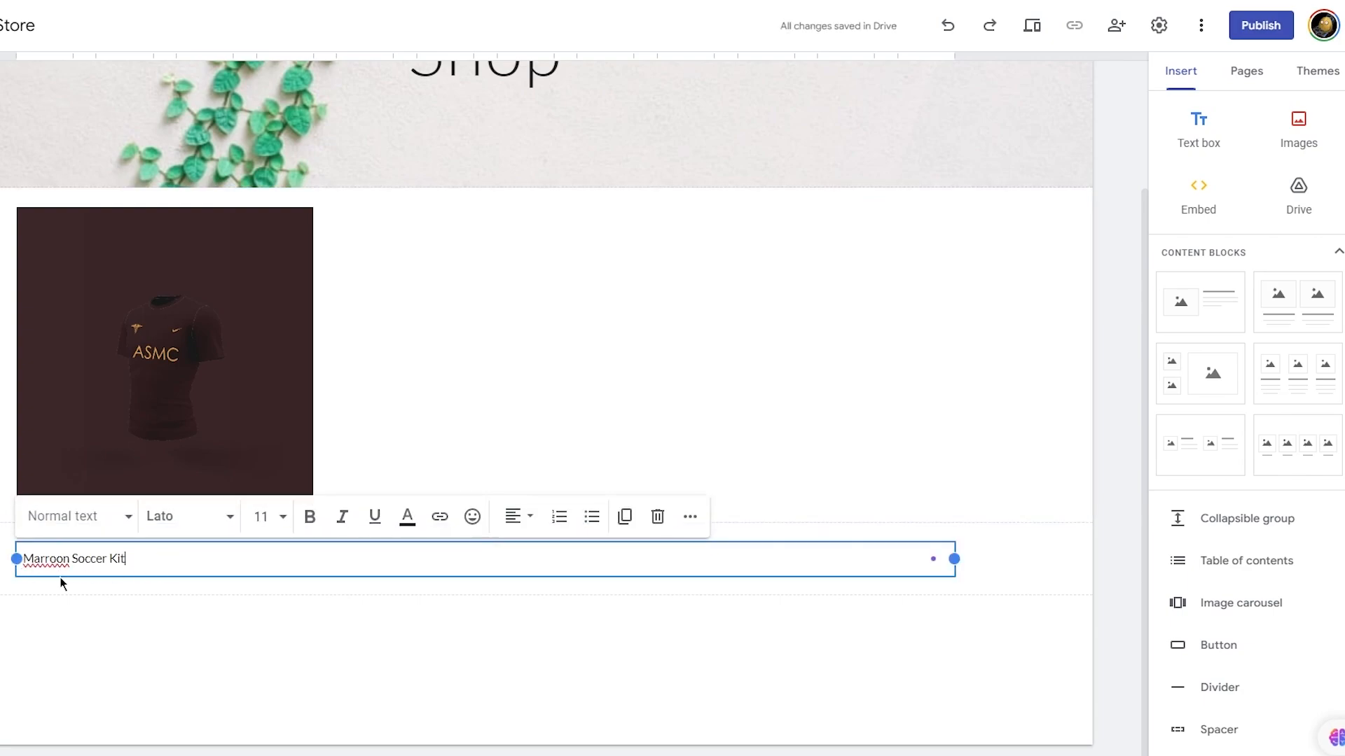
click(61, 579)
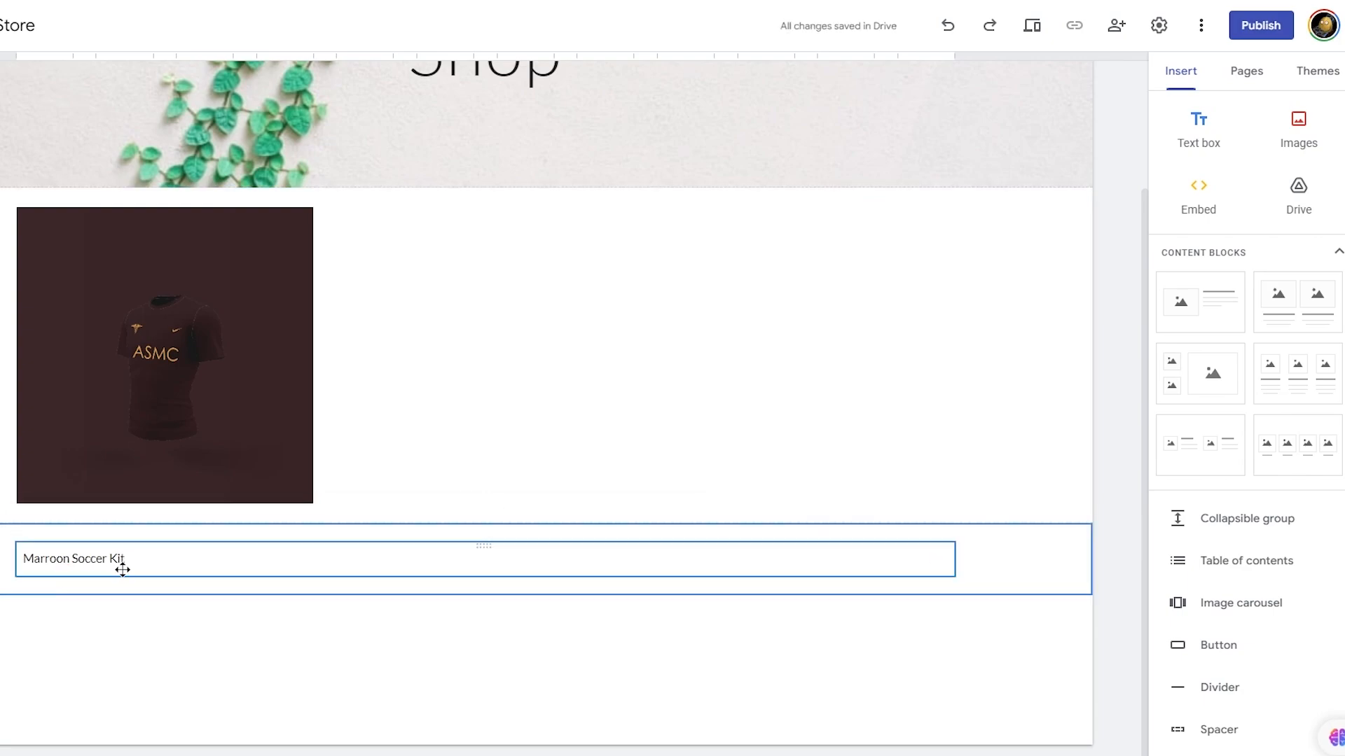
drag(122, 569, 155, 511)
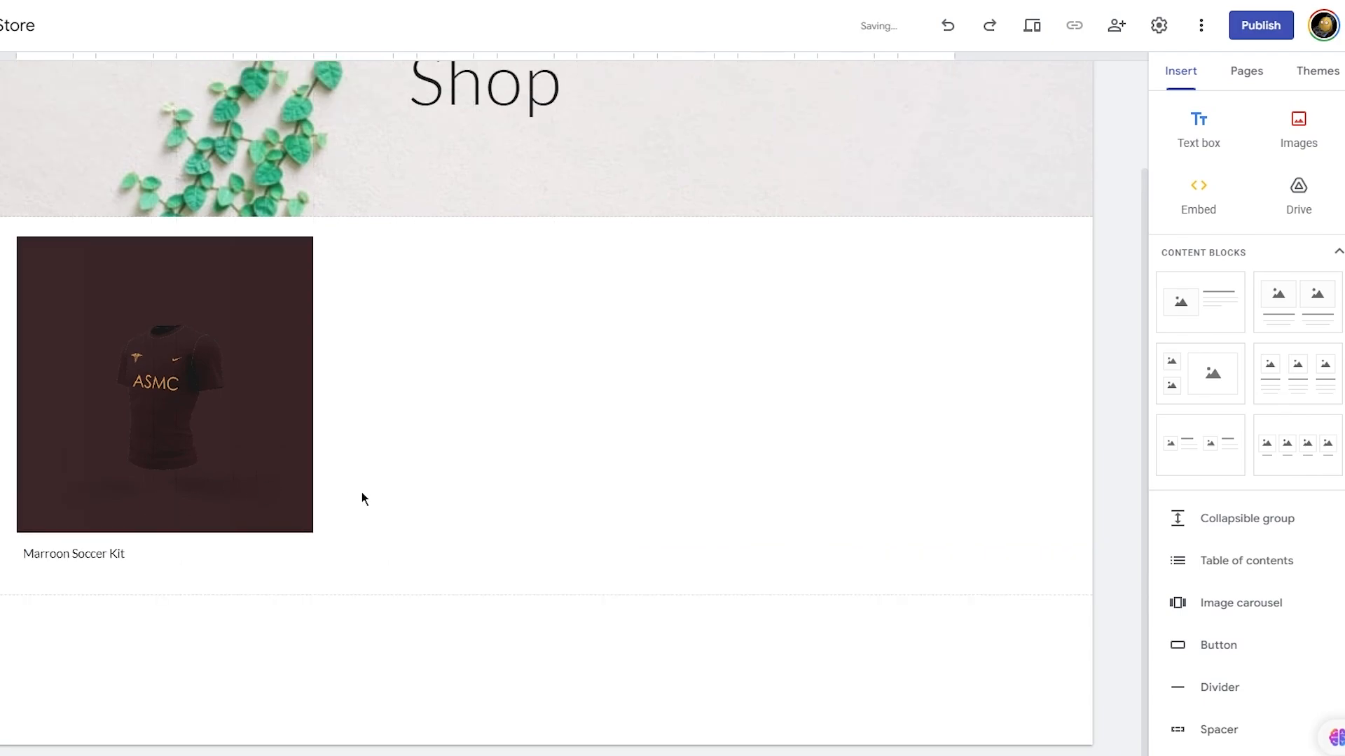
Centre the "Marroon Soccer Kit" caption within its text box
click(187, 553)
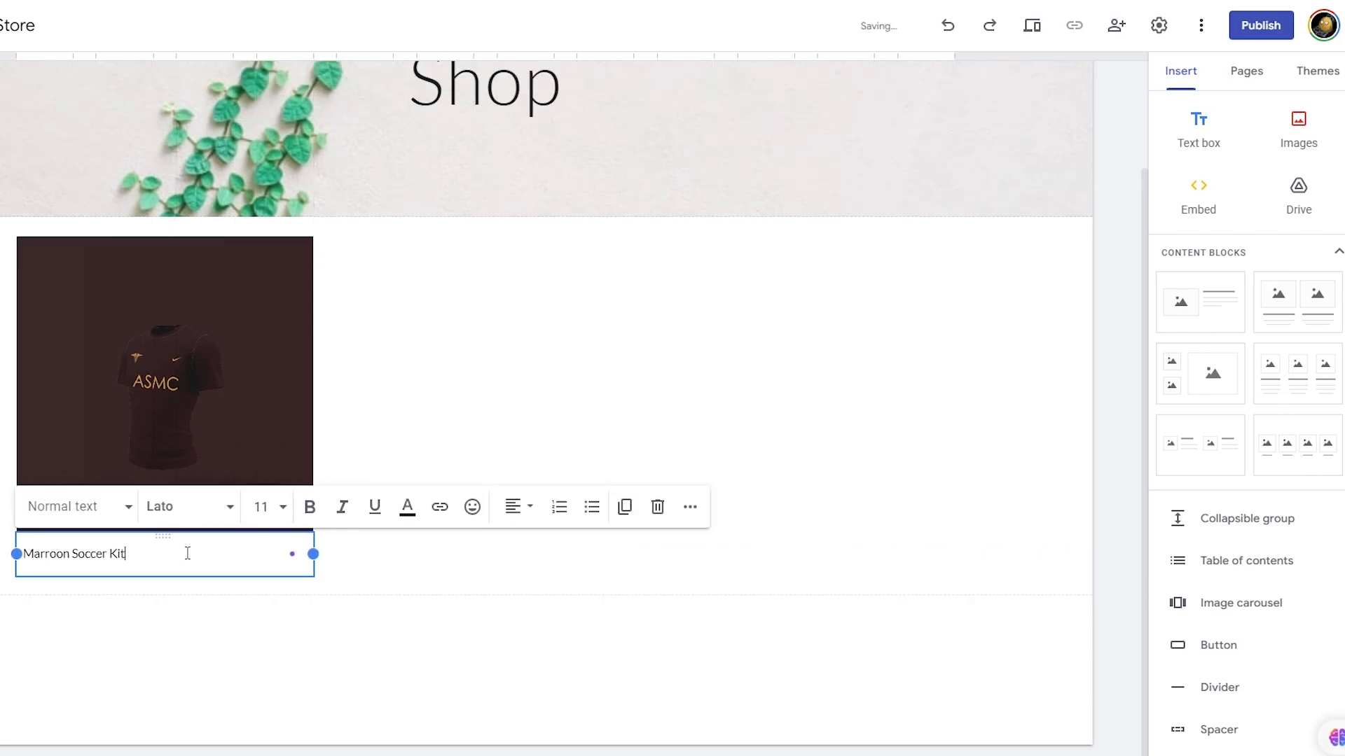
click(515, 507)
click(515, 594)
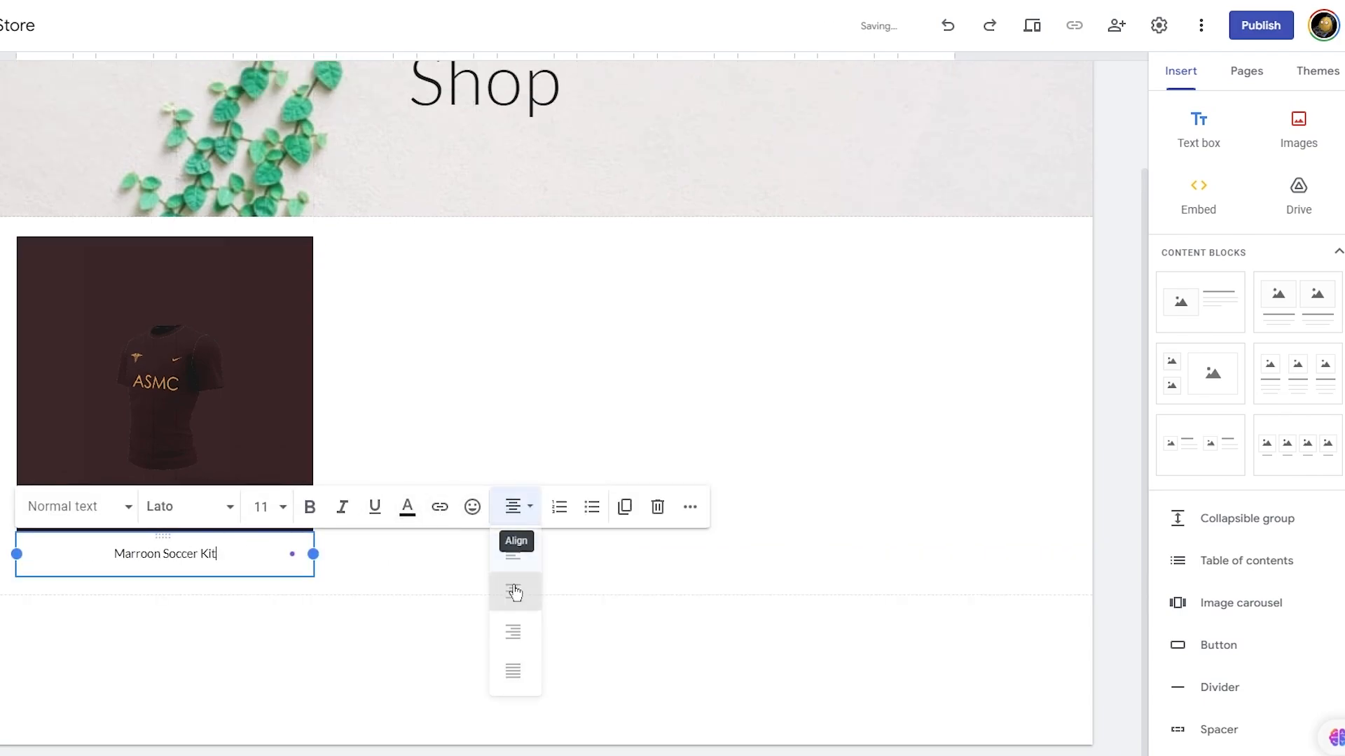
click(546, 396)
Make the "Marroon Soccer Kit" caption under the shirt image bold and set its font size to 18
click(197, 560)
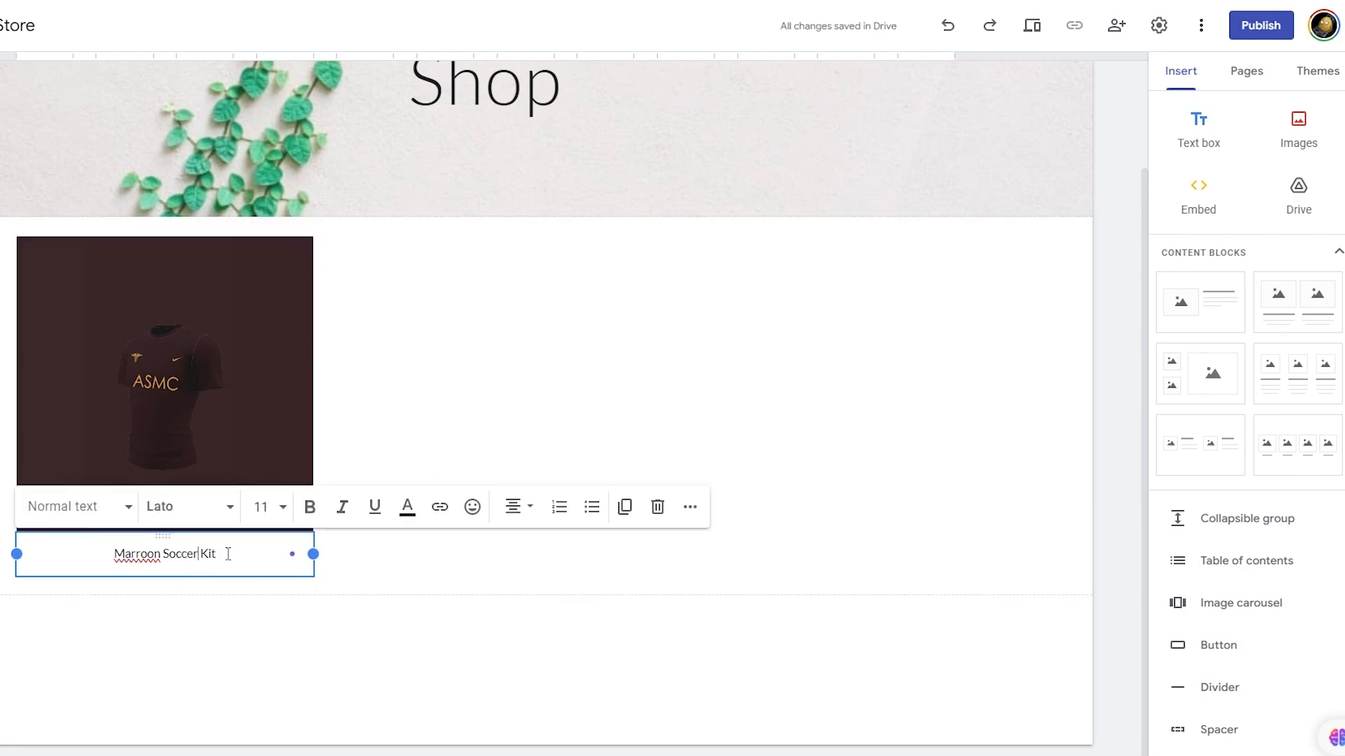
drag(228, 554, 110, 554)
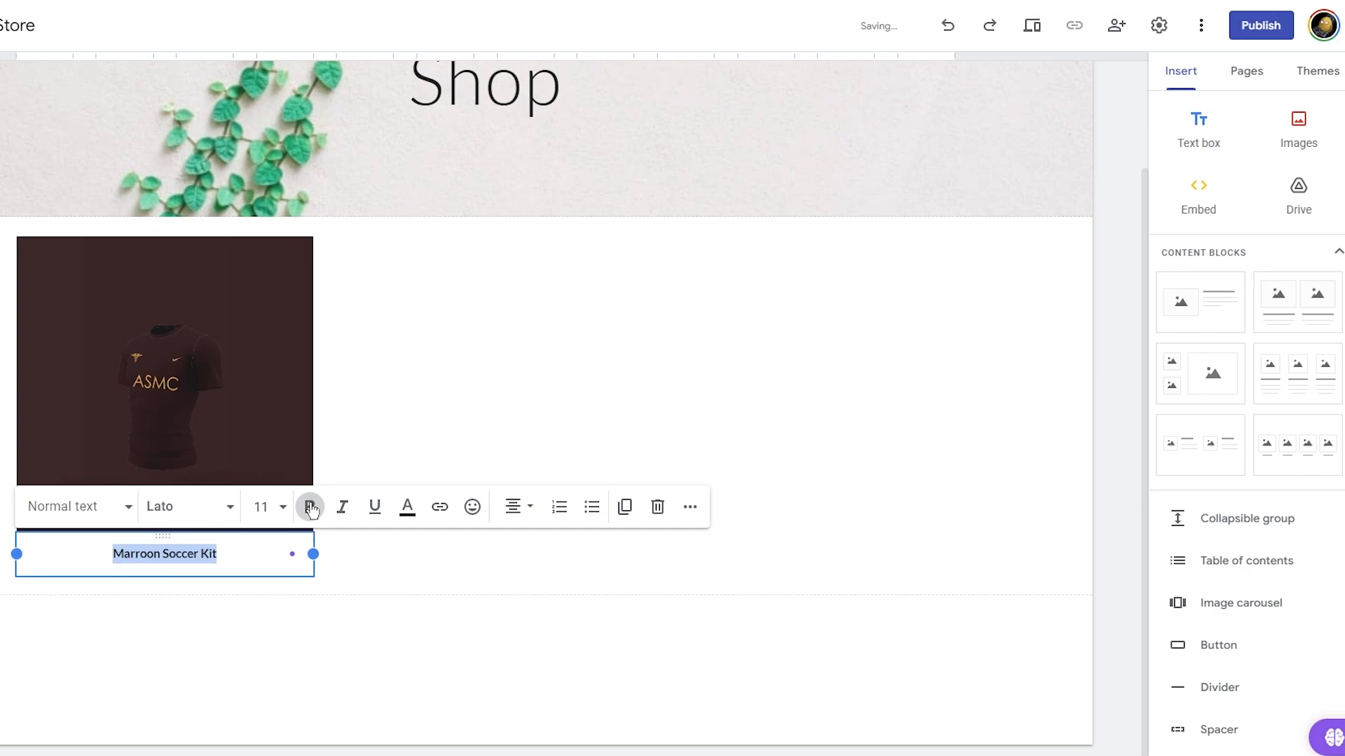
click(189, 506)
mouse_move(213, 613)
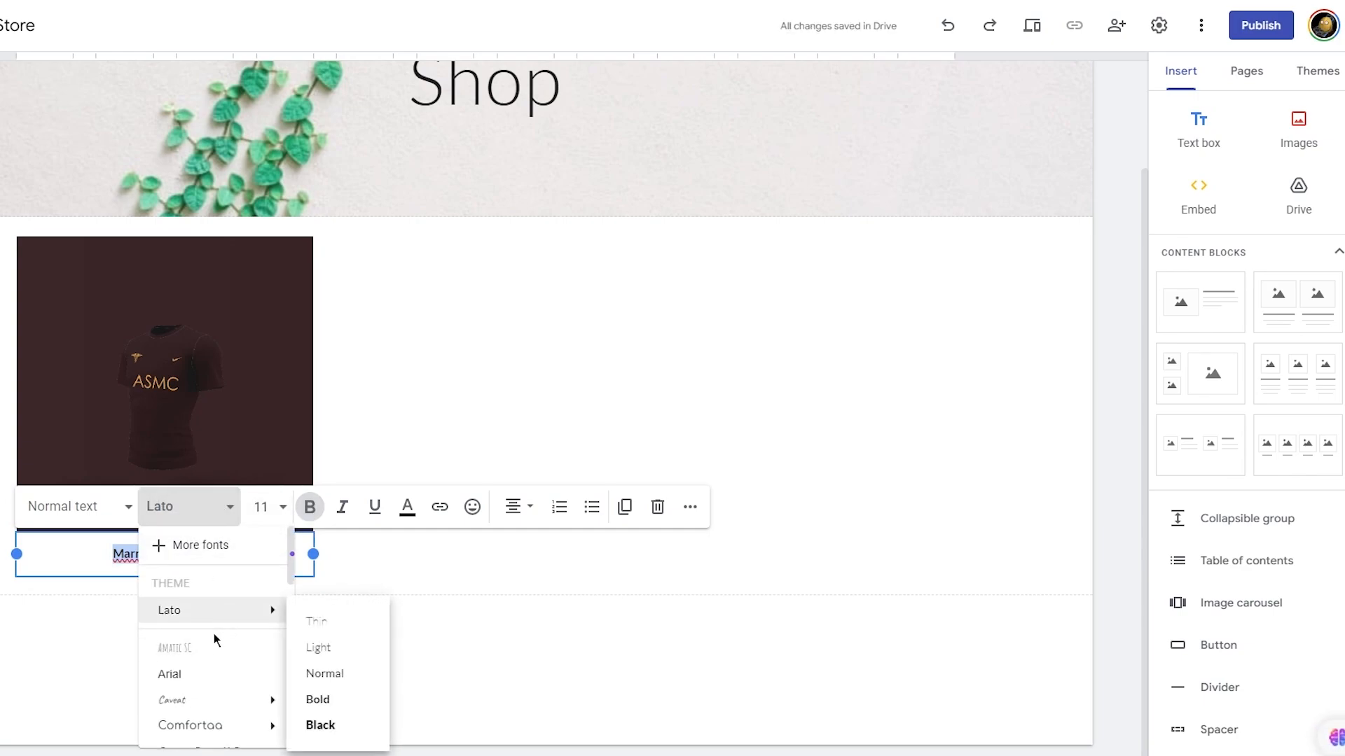
click(263, 506)
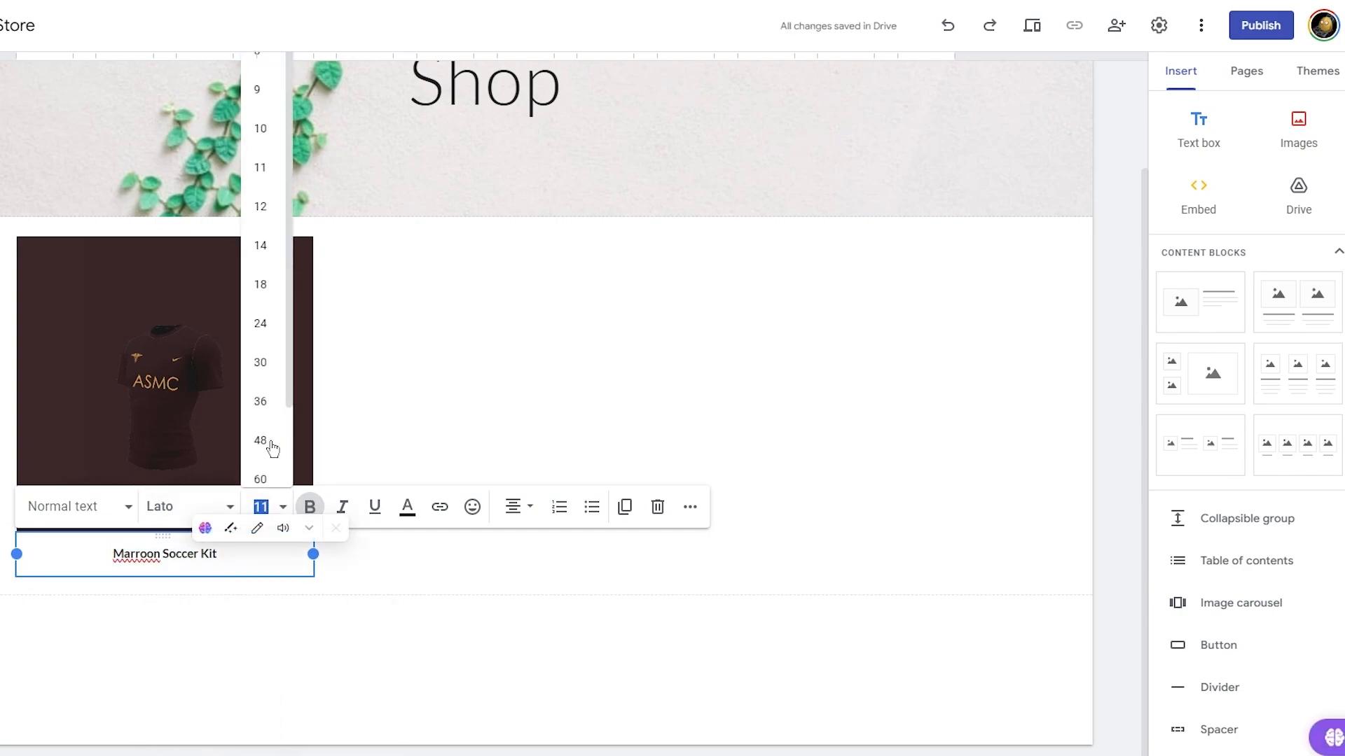
click(264, 253)
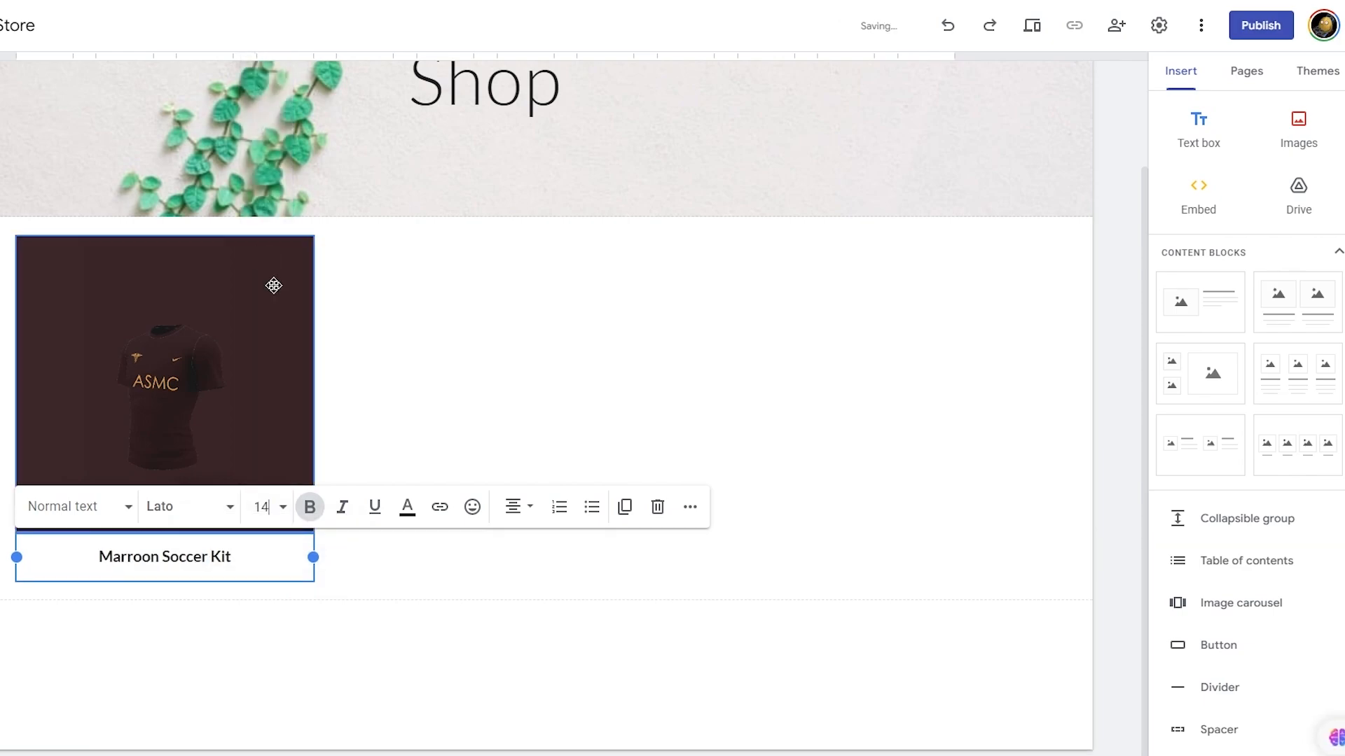
click(280, 506)
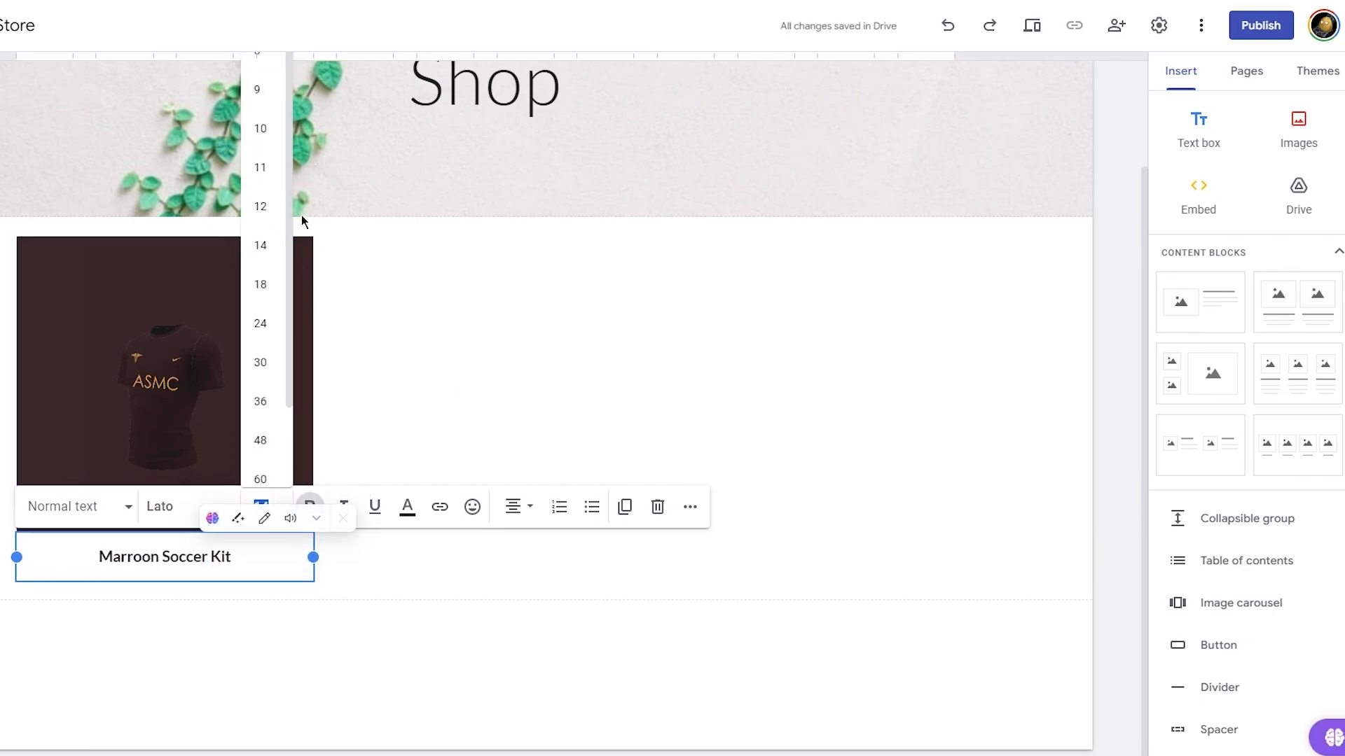
click(264, 286)
click(498, 340)
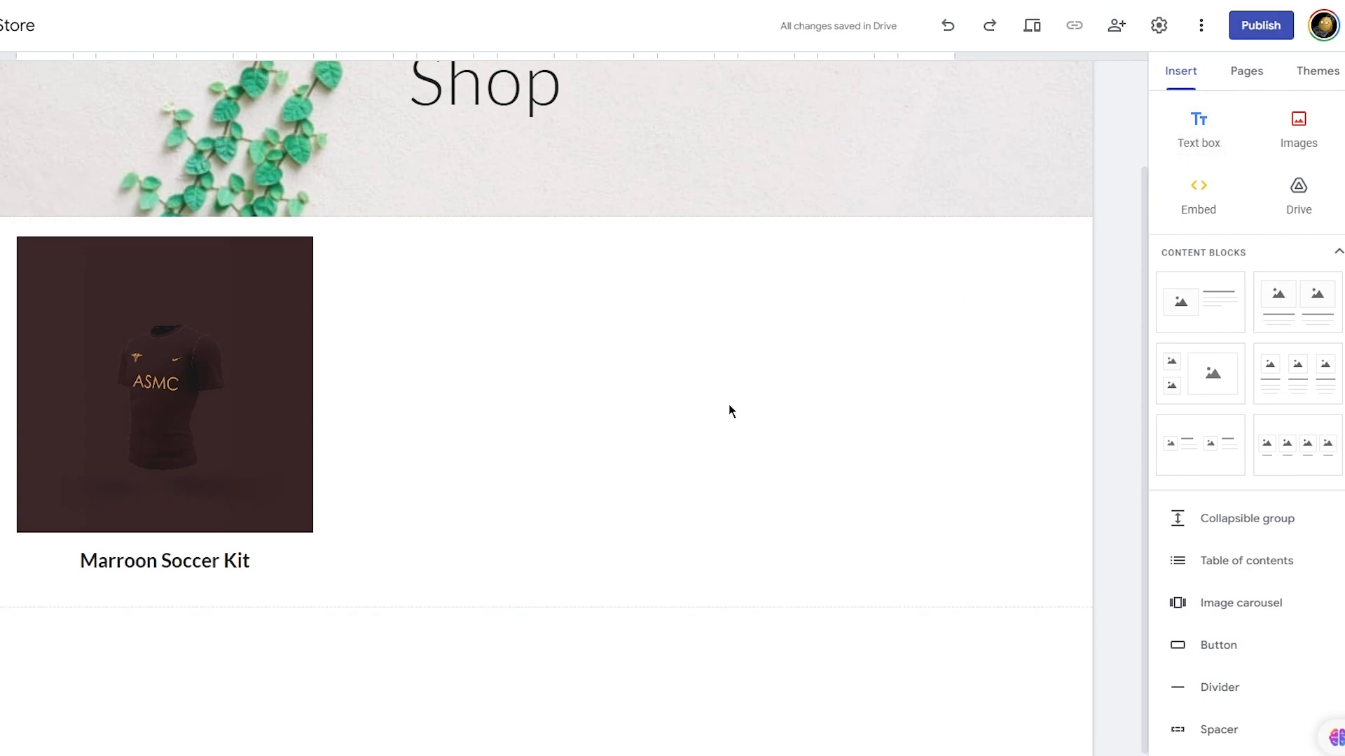
Insert a text box on the Shop page reading "$8.99" and make the price bold
click(1202, 130)
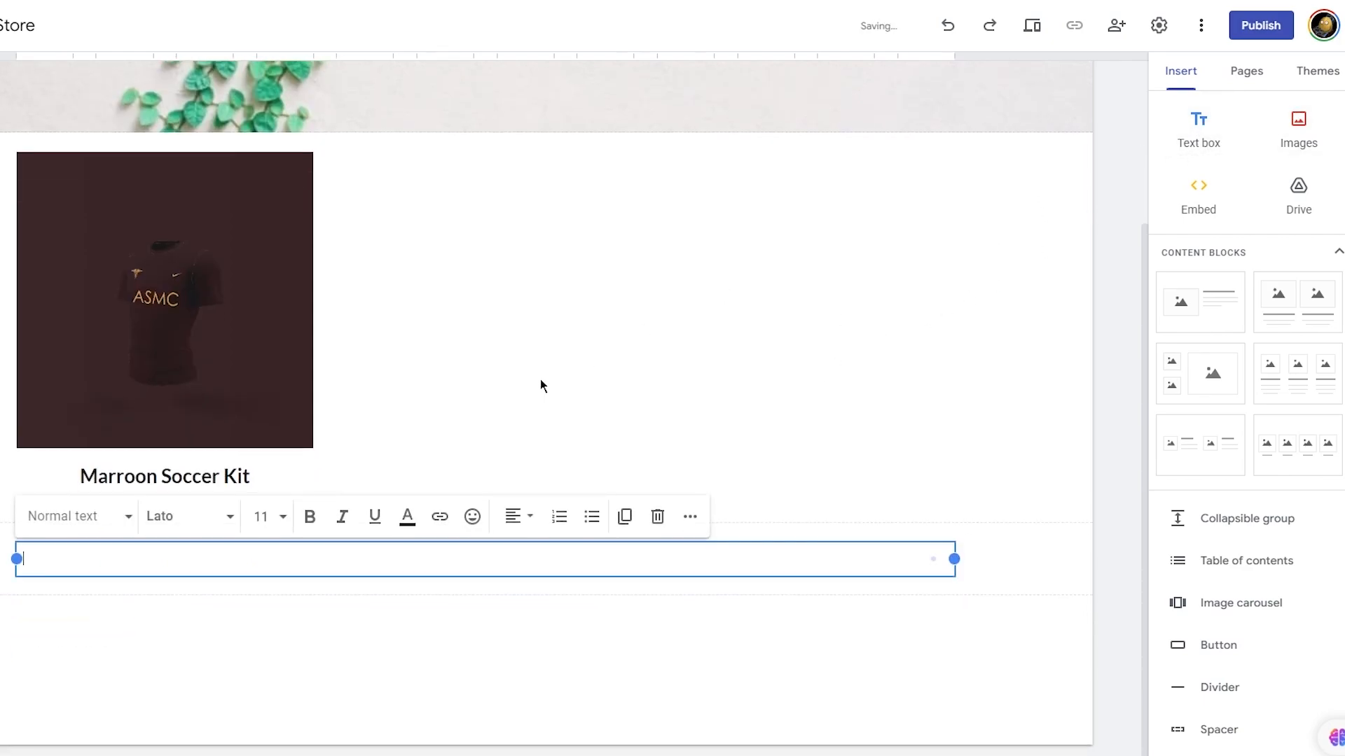
click(575, 365)
click(84, 560)
text($8.99)
triple_click(85, 558)
click(309, 516)
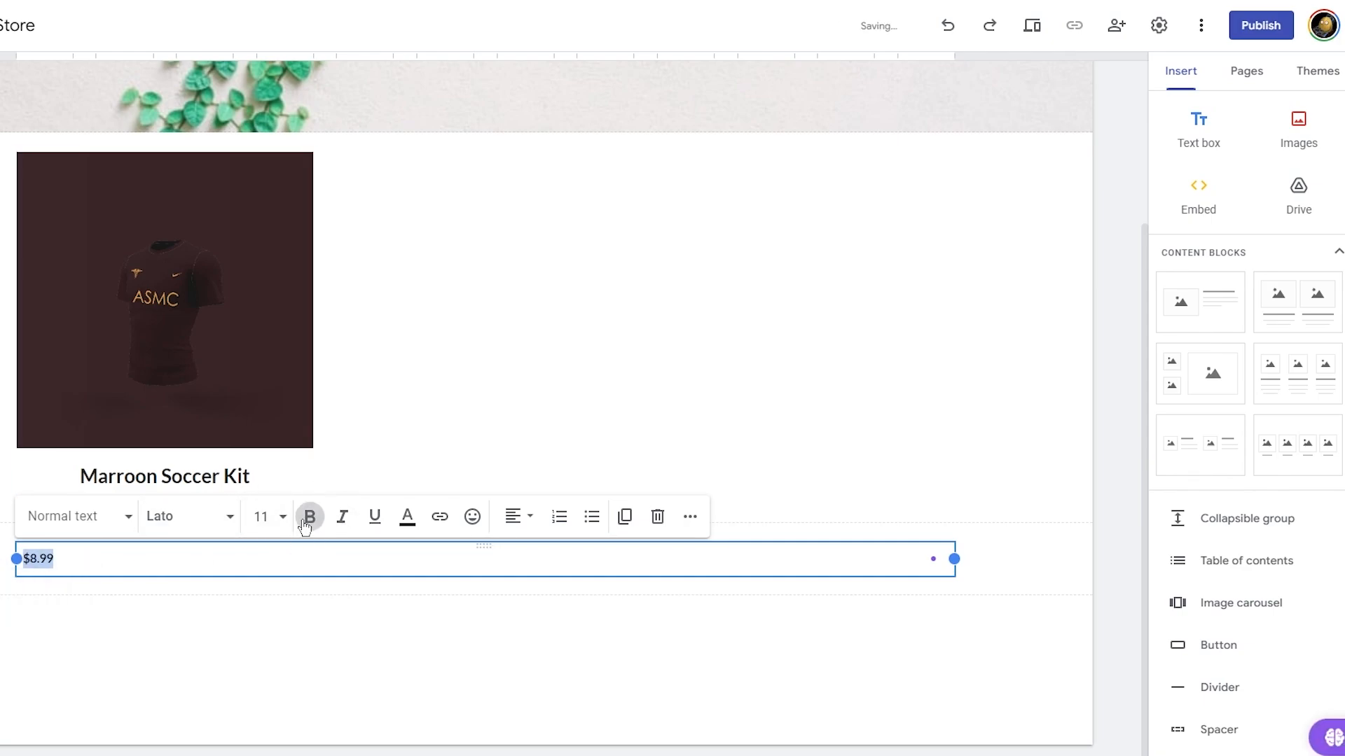
click(489, 409)
click(106, 557)
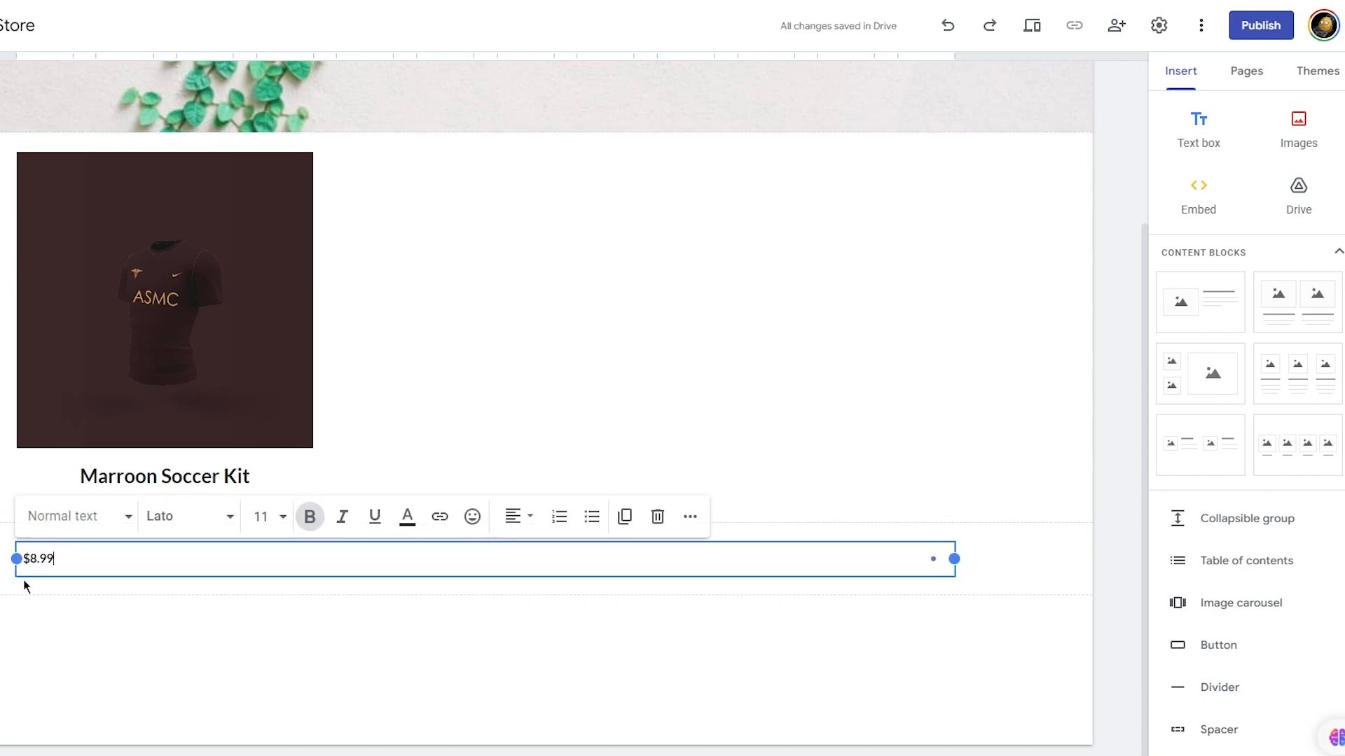
Move the "$8.99" text box directly beneath the "Marroon Soccer Kit" caption and centre its text
drag(45, 574, 174, 501)
click(138, 549)
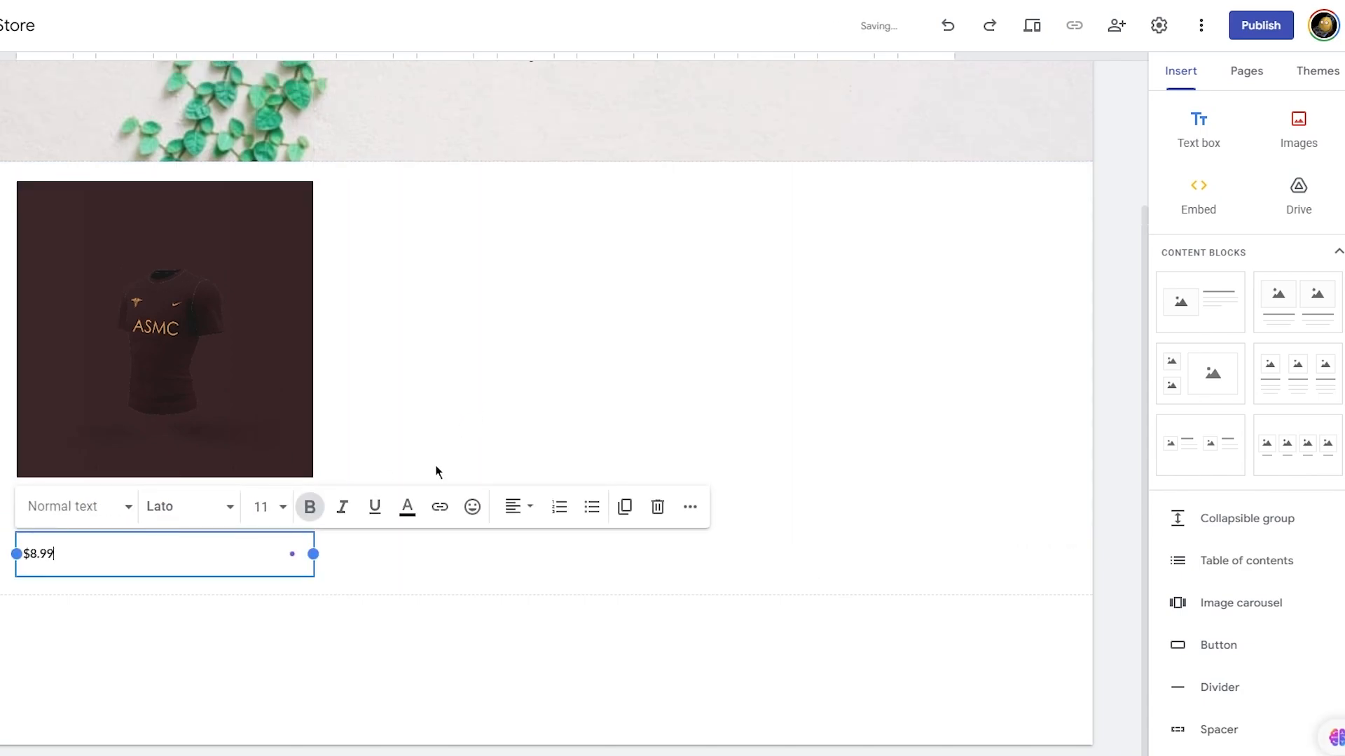
click(512, 506)
click(513, 591)
click(570, 417)
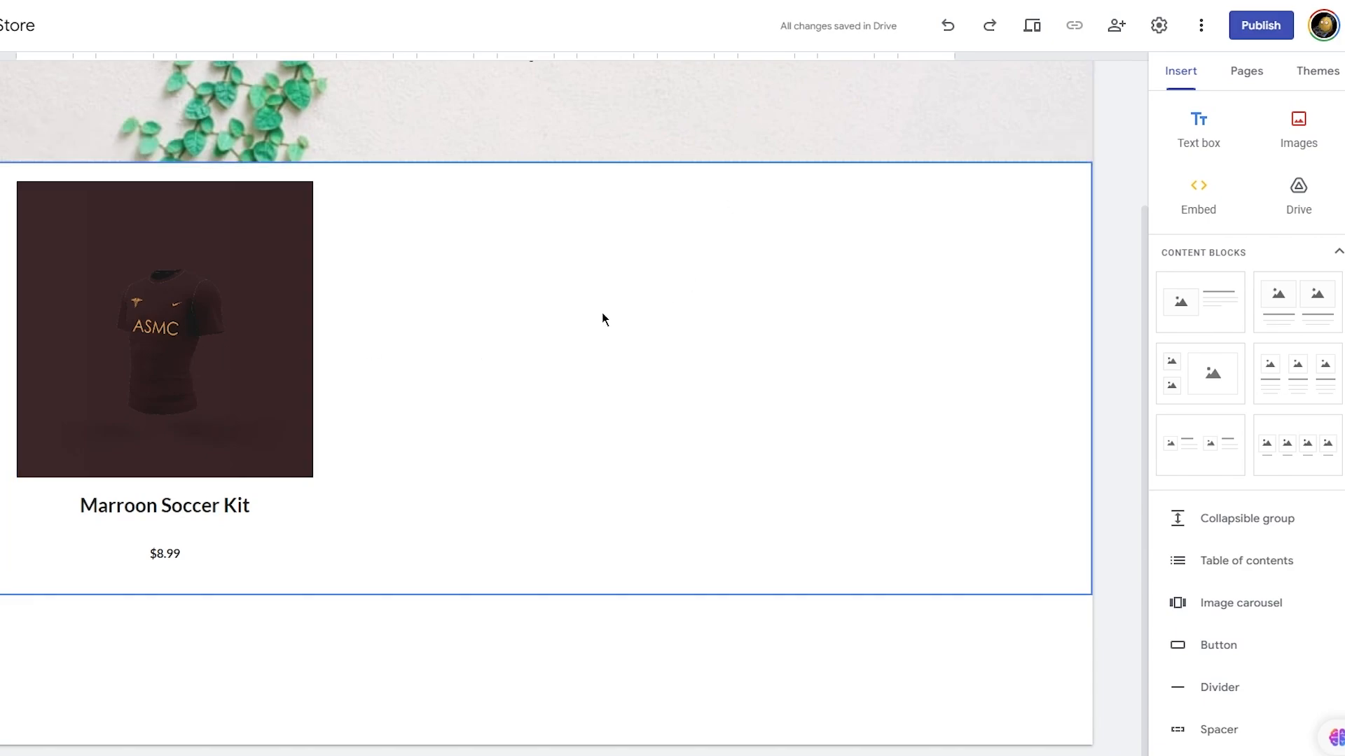
scroll(603, 313, up, 3)
scroll(602, 320, down, 3)
click(204, 343)
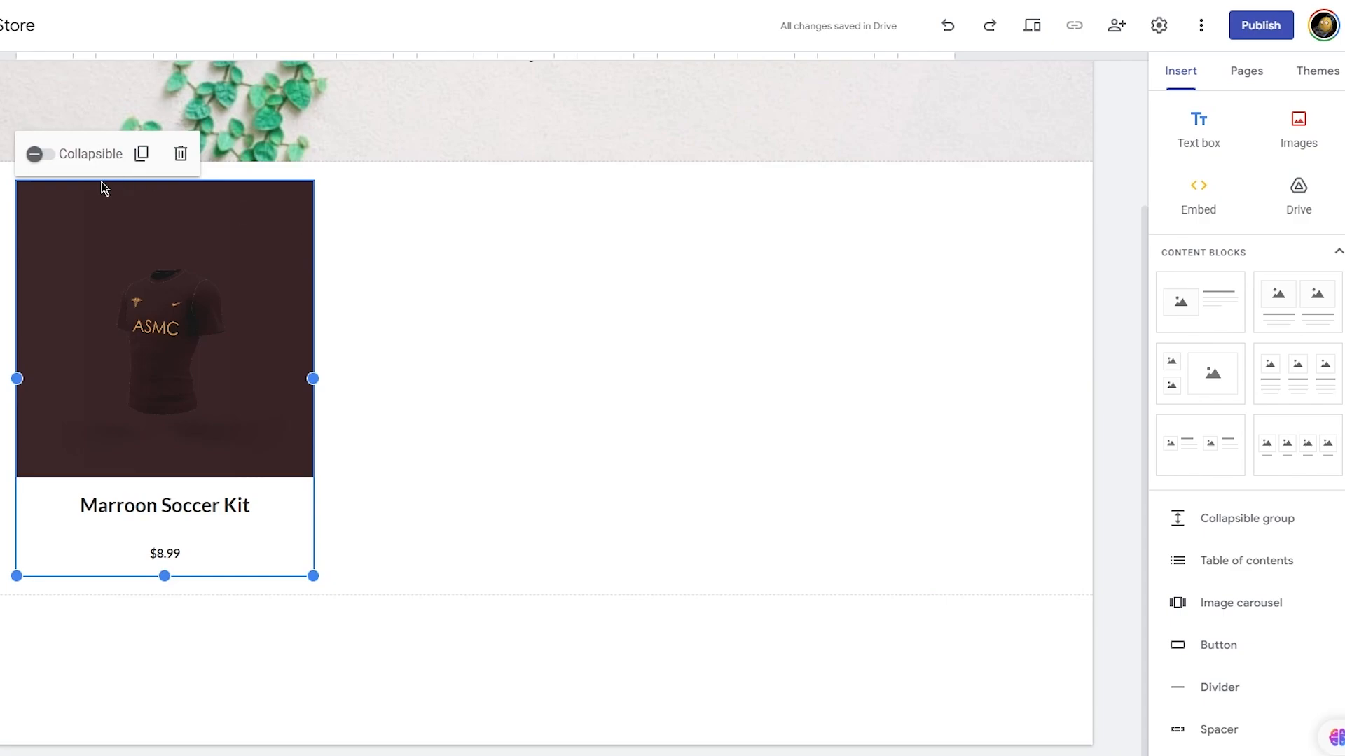
click(44, 155)
click(43, 156)
click(519, 385)
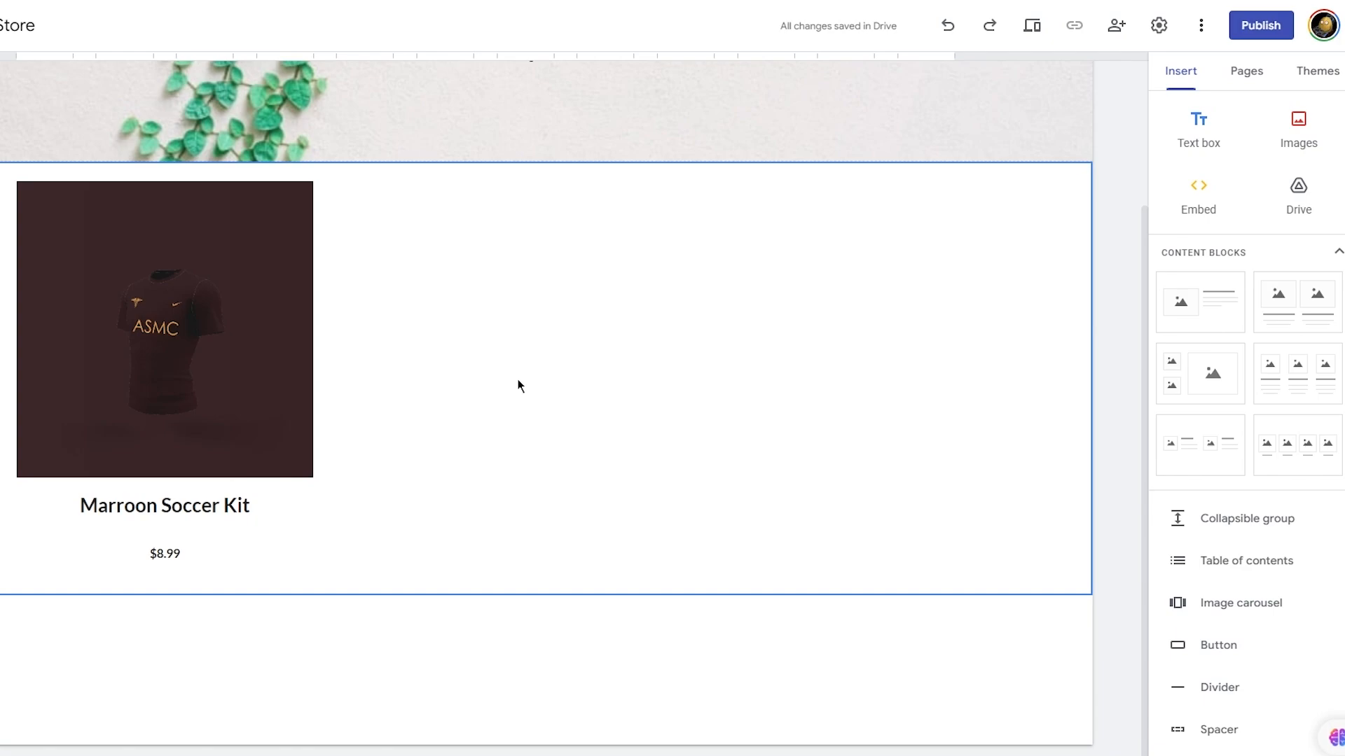
Create a new site page named "Marroon Soccer Kit"
scroll(518, 385, up, 3)
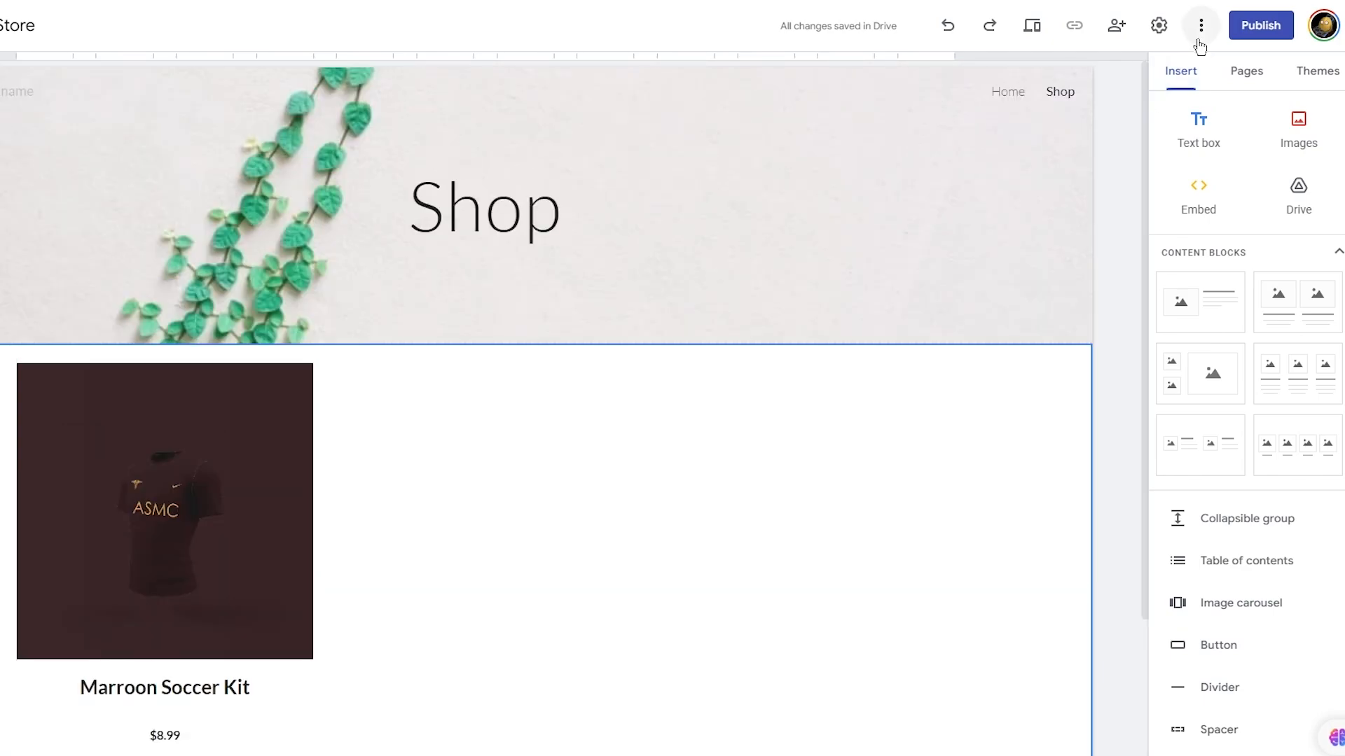
click(1249, 80)
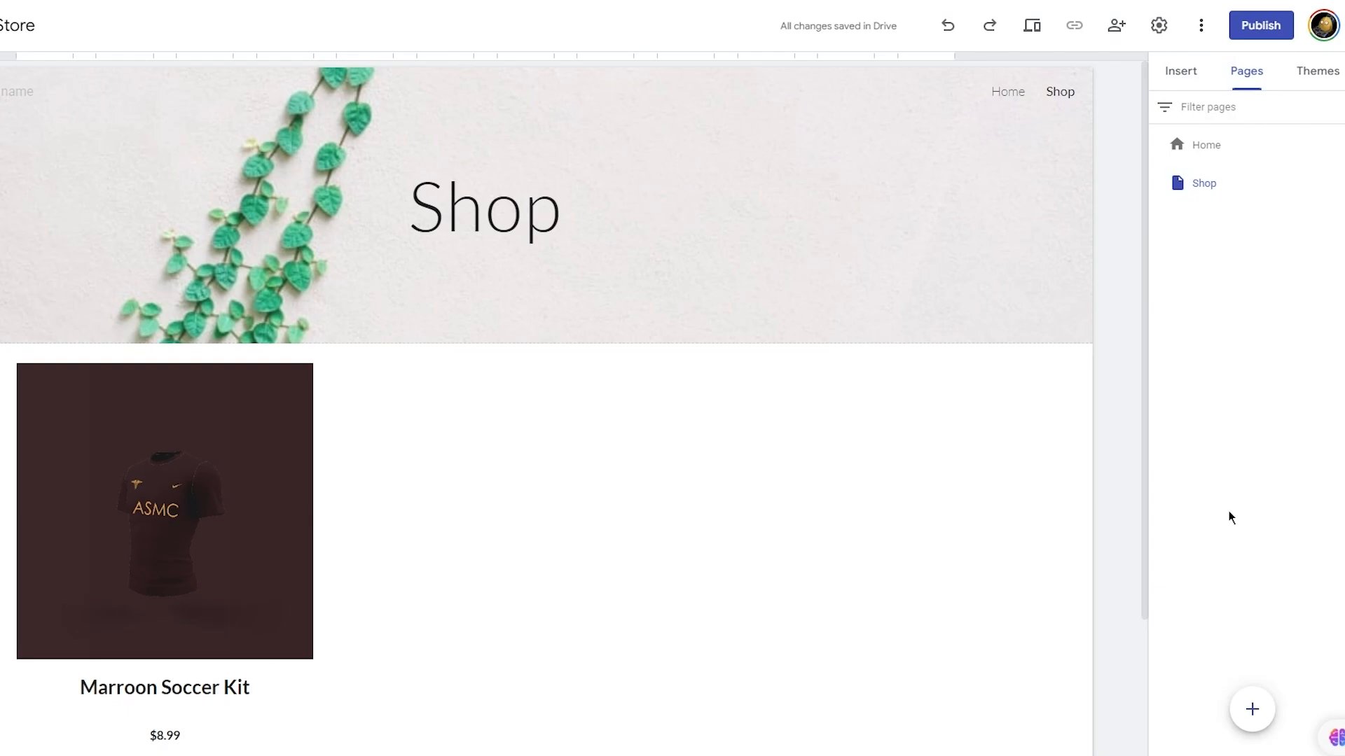
click(1253, 708)
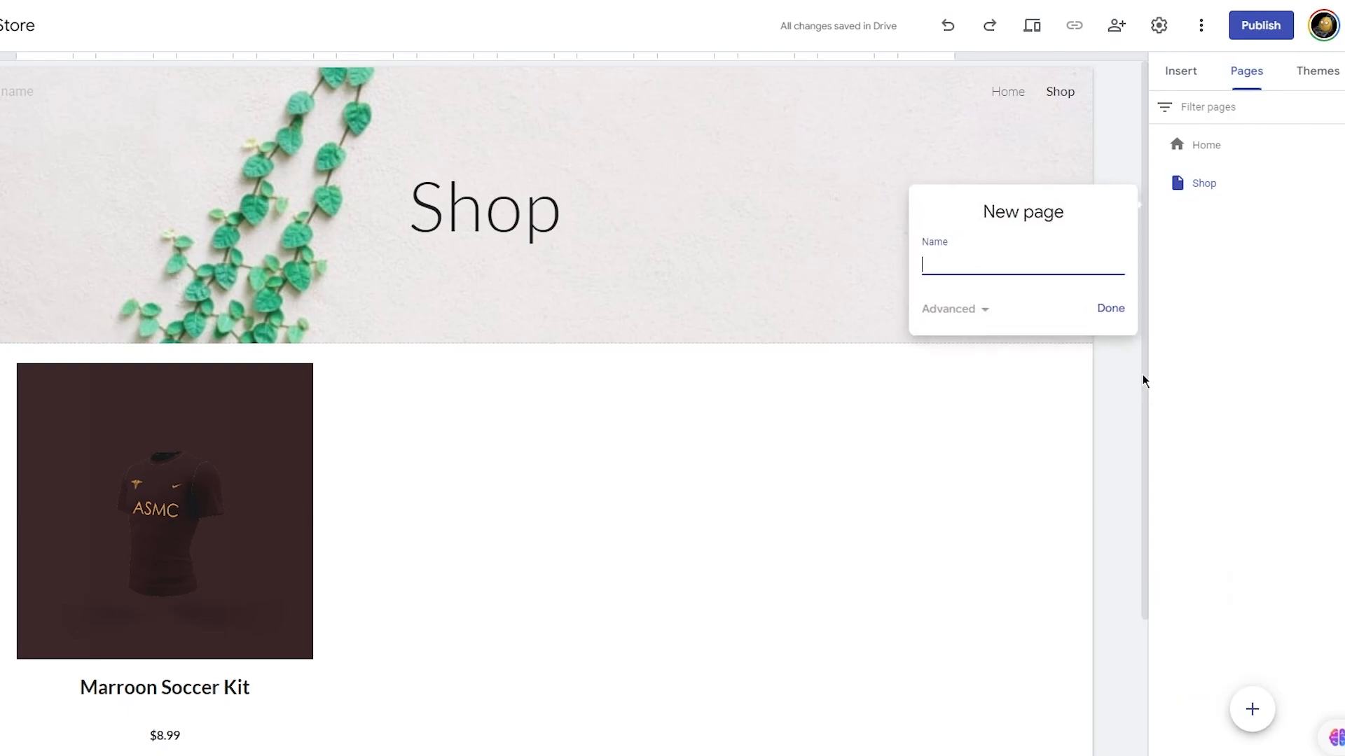
text(Marroon Soccer Kit)
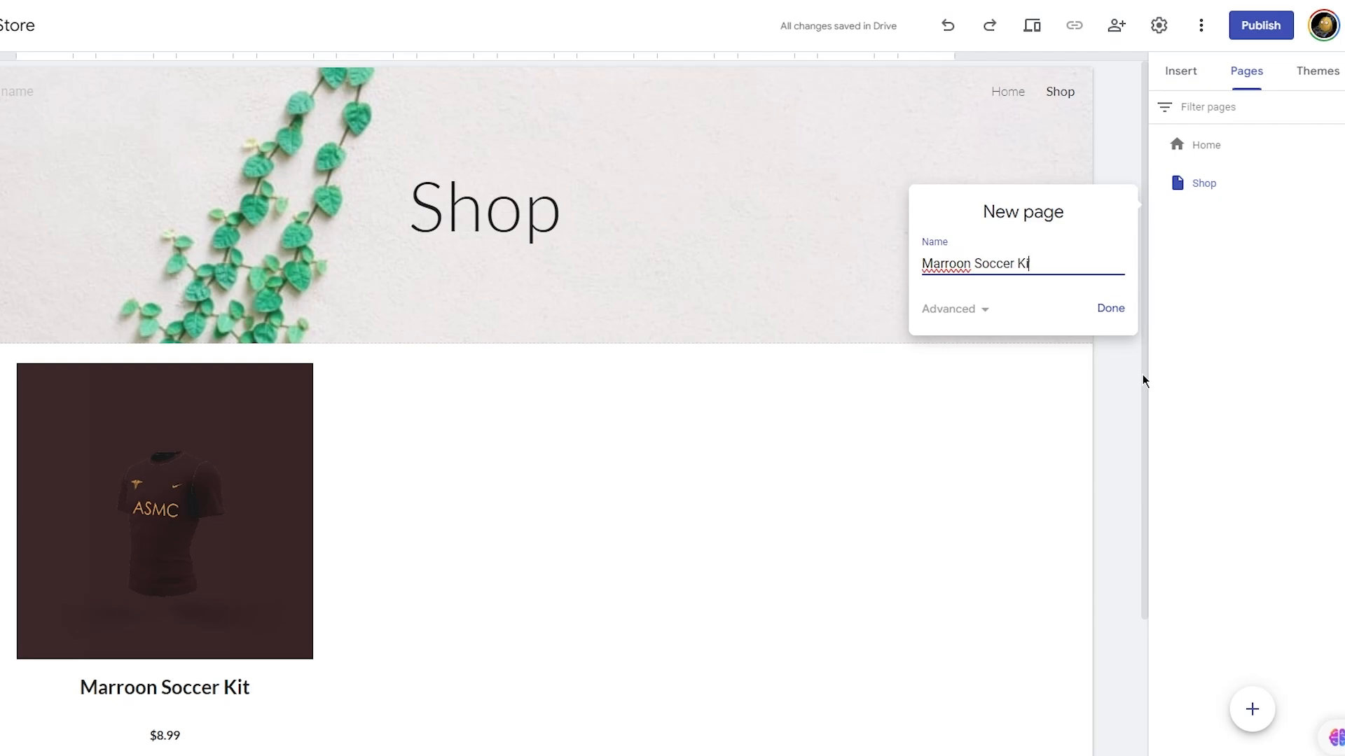
click(1110, 311)
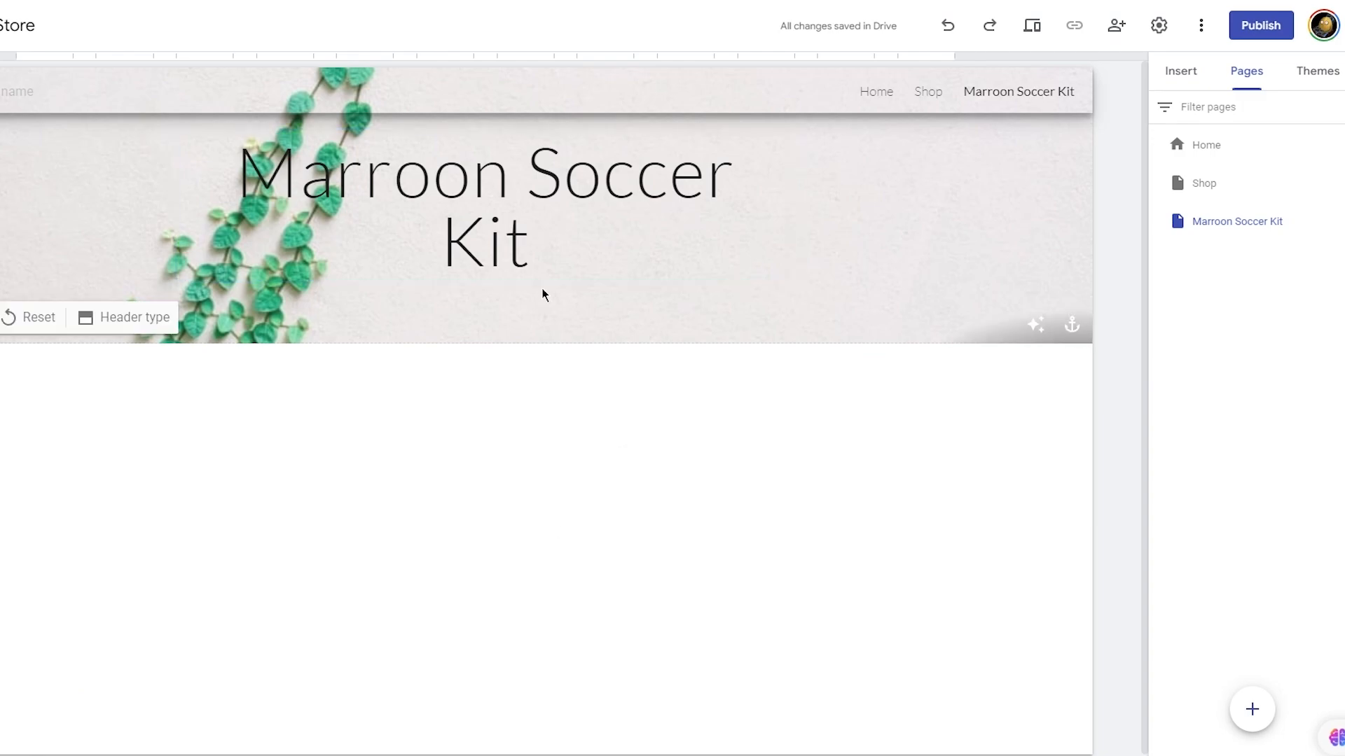
Add the content block with one image beside a title and body text to the new page
scroll(545, 296, down, 1)
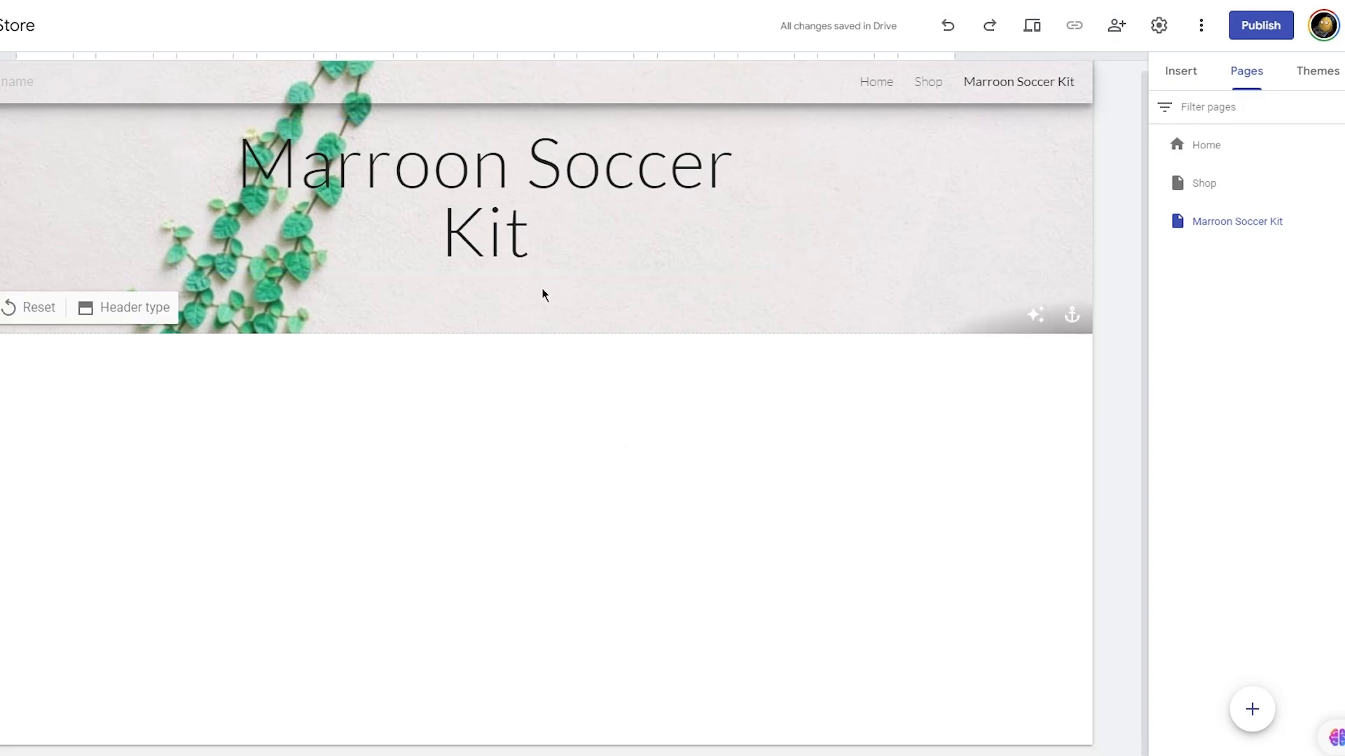
click(1180, 74)
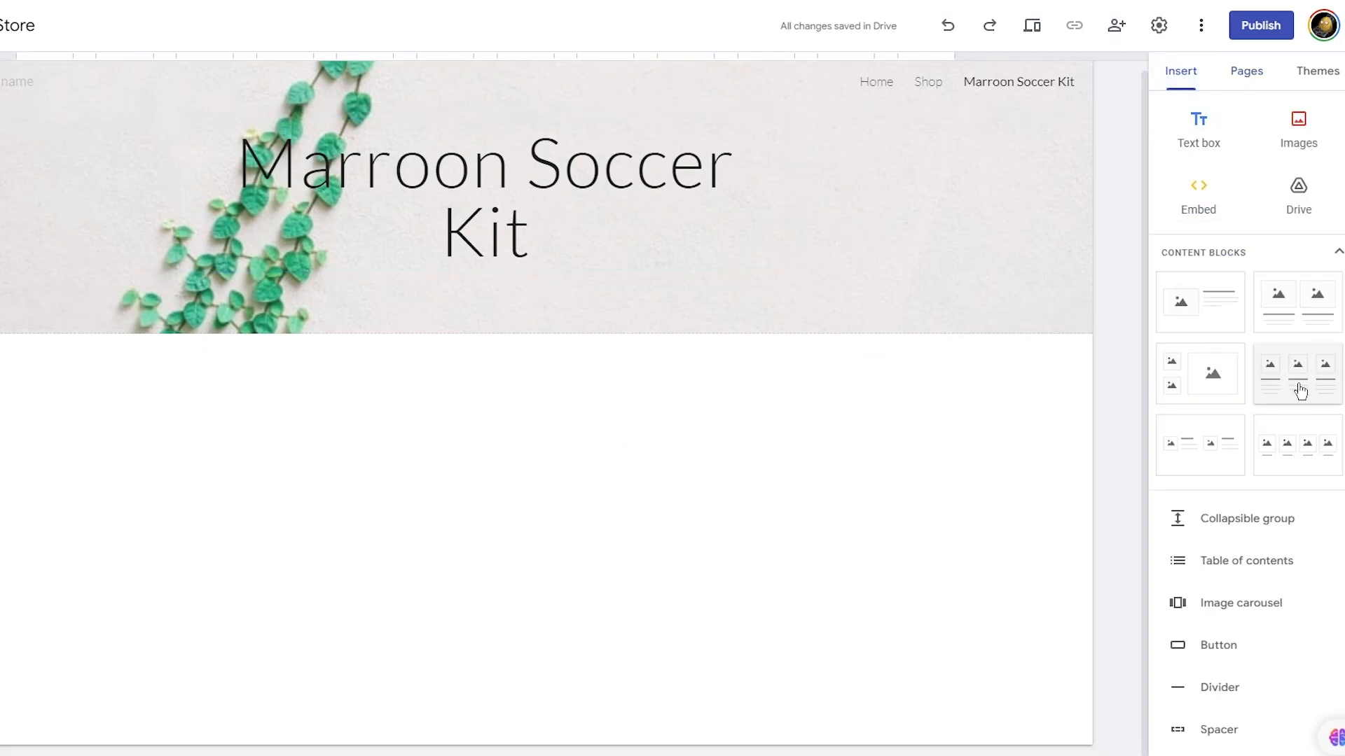
click(1224, 310)
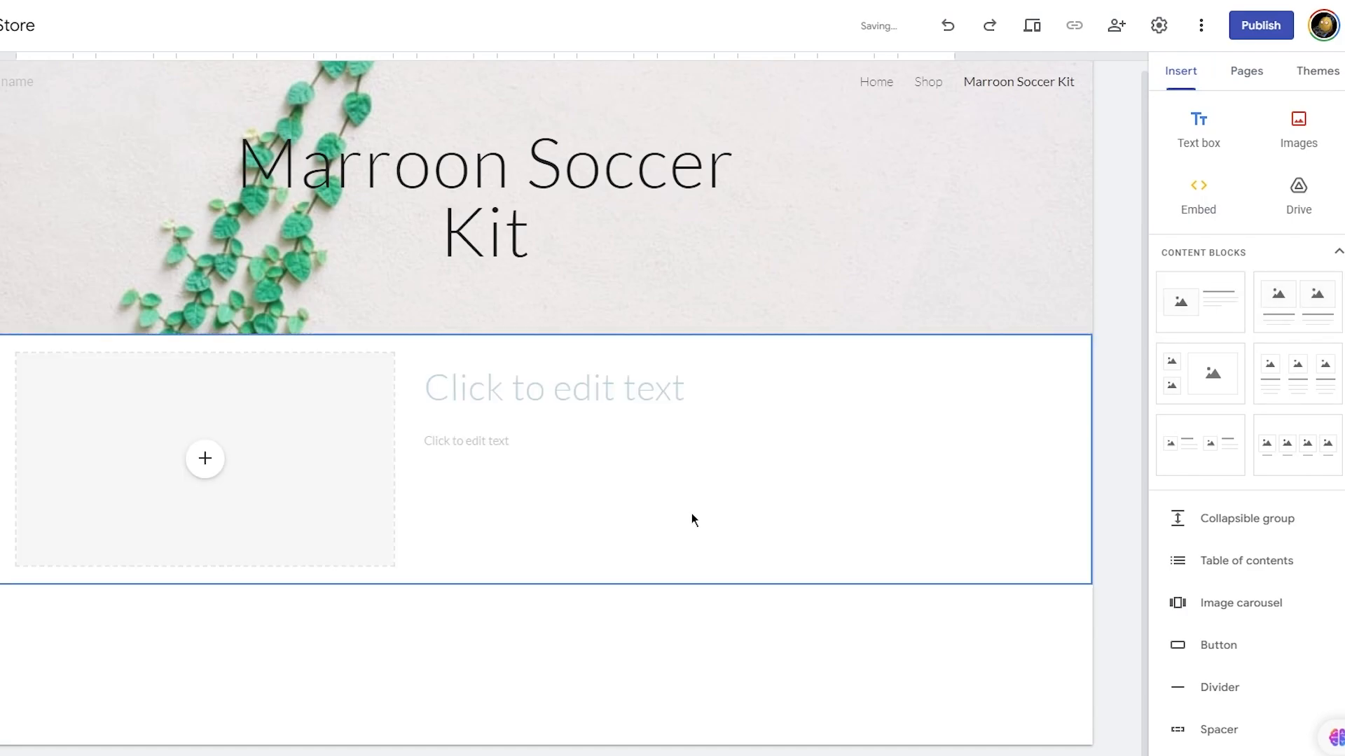
Upload the maroon kit image from the computer into the content block's image placeholder
click(203, 464)
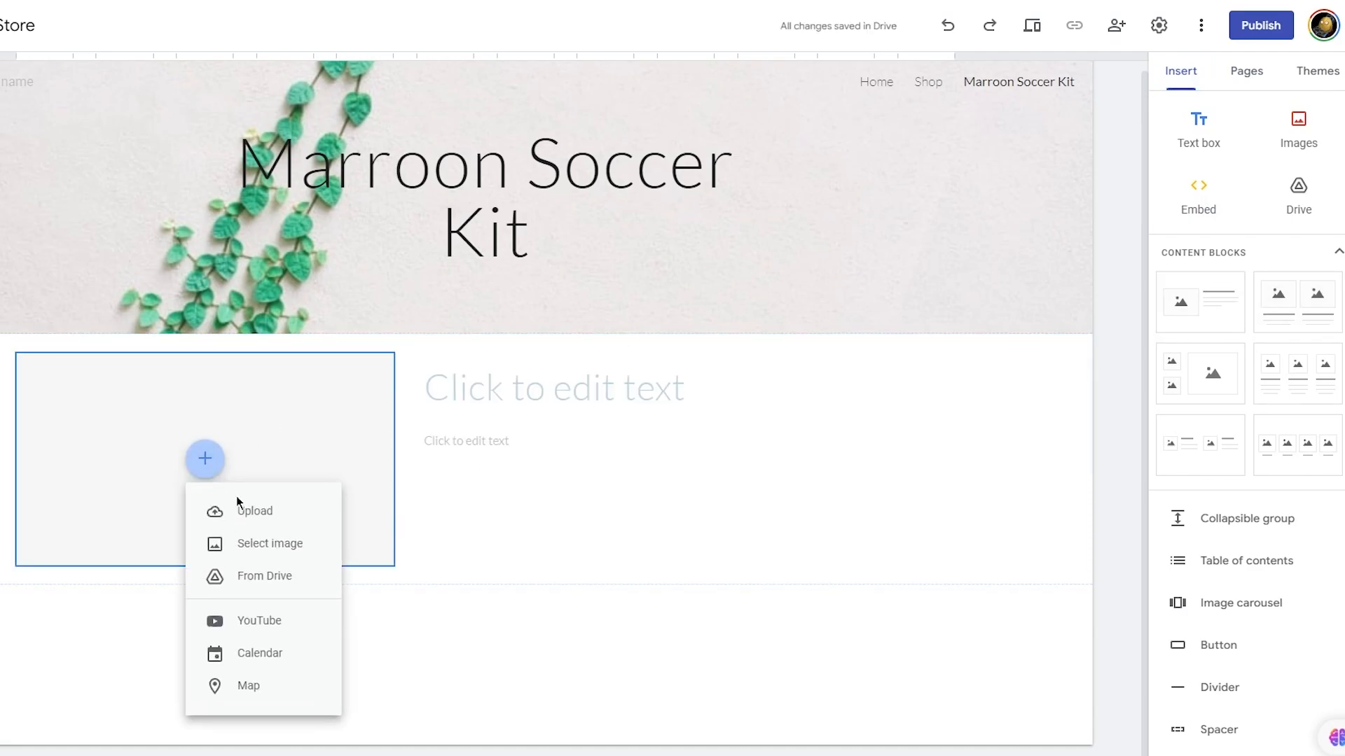
click(260, 515)
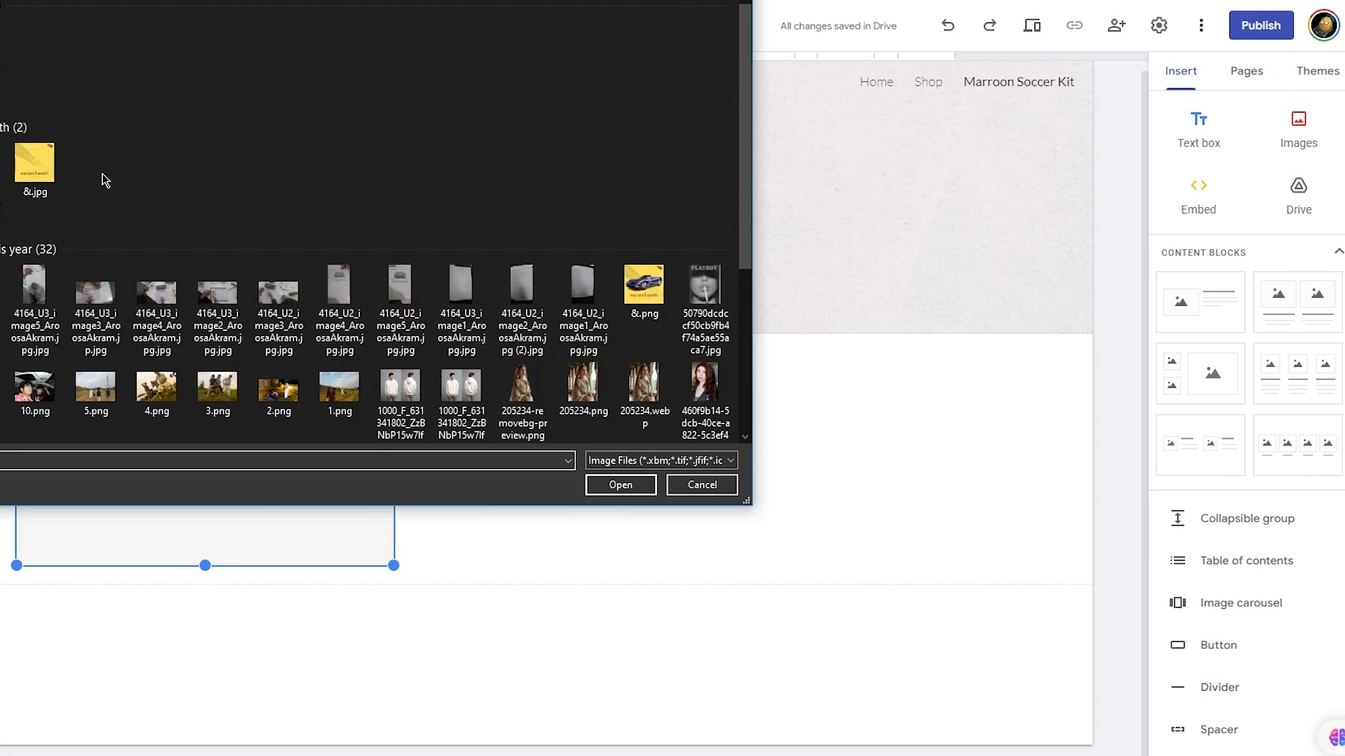
scroll(100, 179, down, 5)
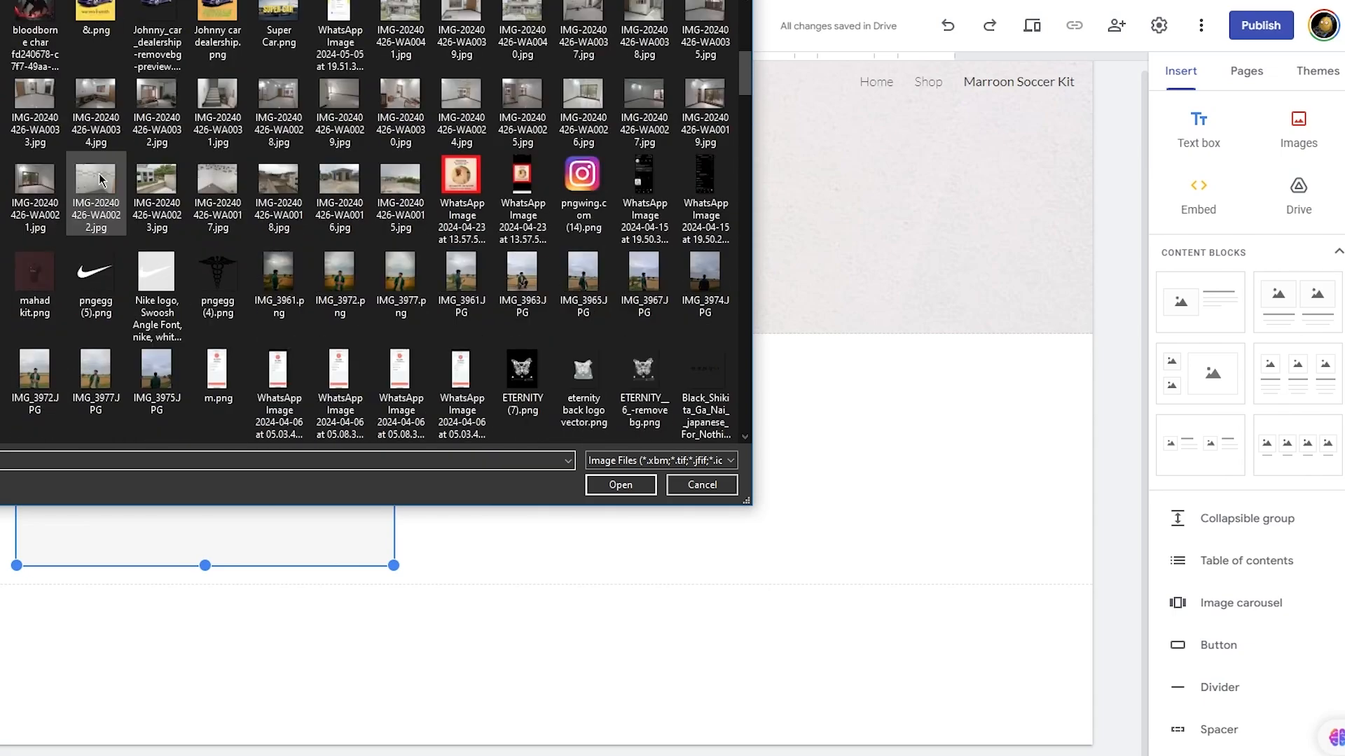
double_click(34, 277)
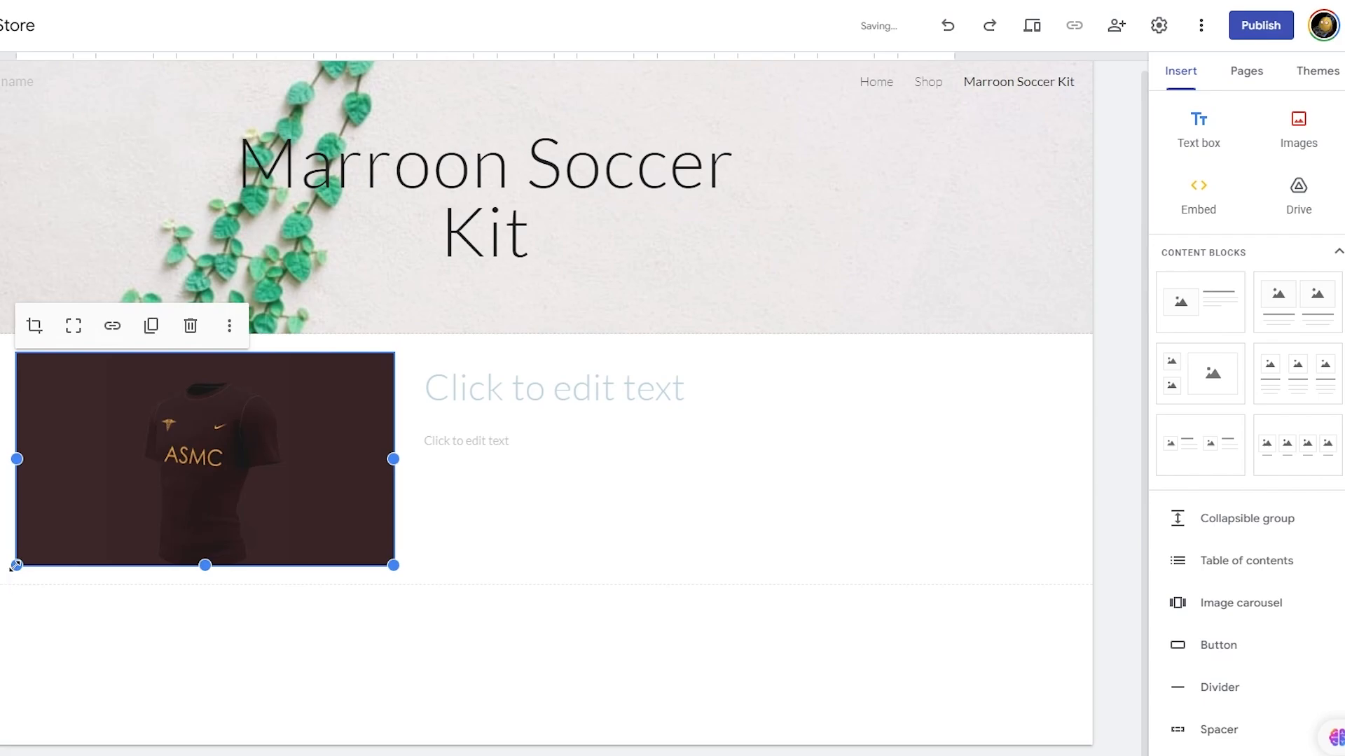
Stretch the maroon kit image downward into a tall portrait frame so the whole shirt appears larger
drag(16, 566, 16, 755)
scroll(207, 654, down, 3)
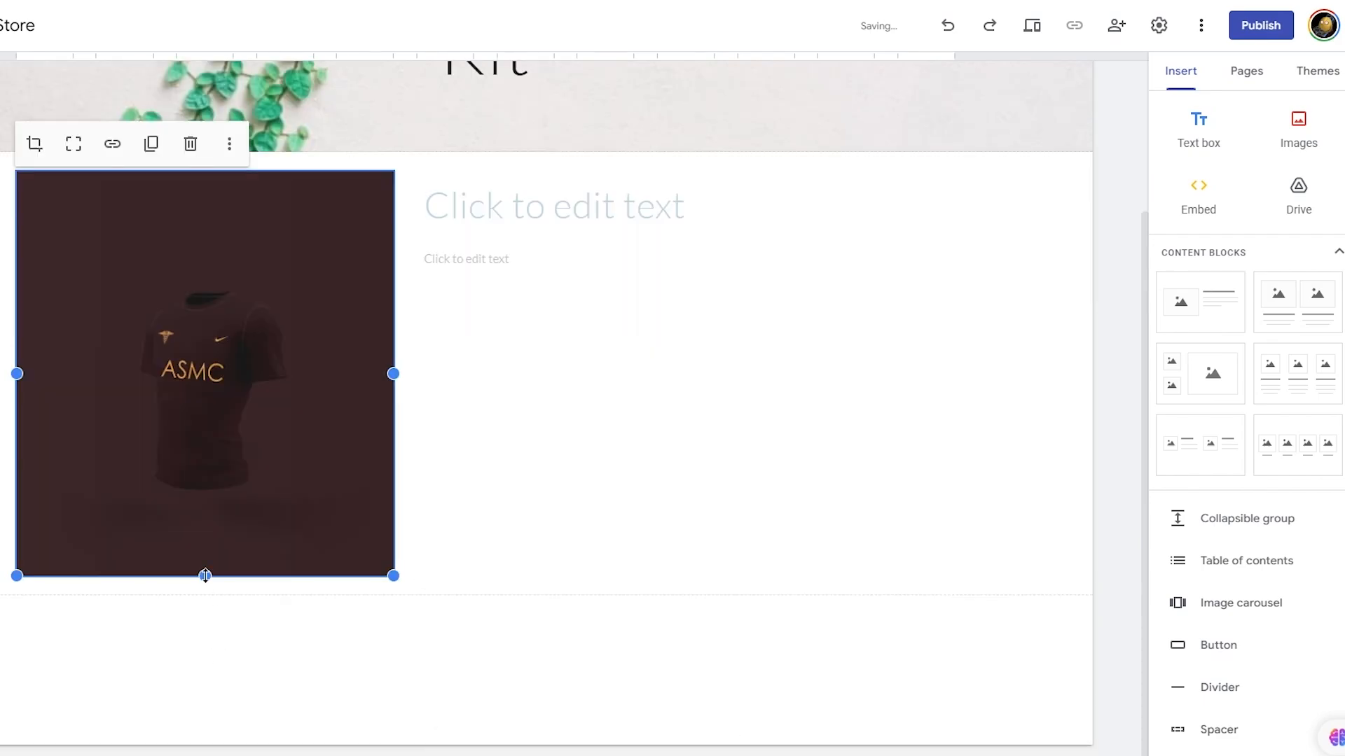
drag(205, 576, 205, 733)
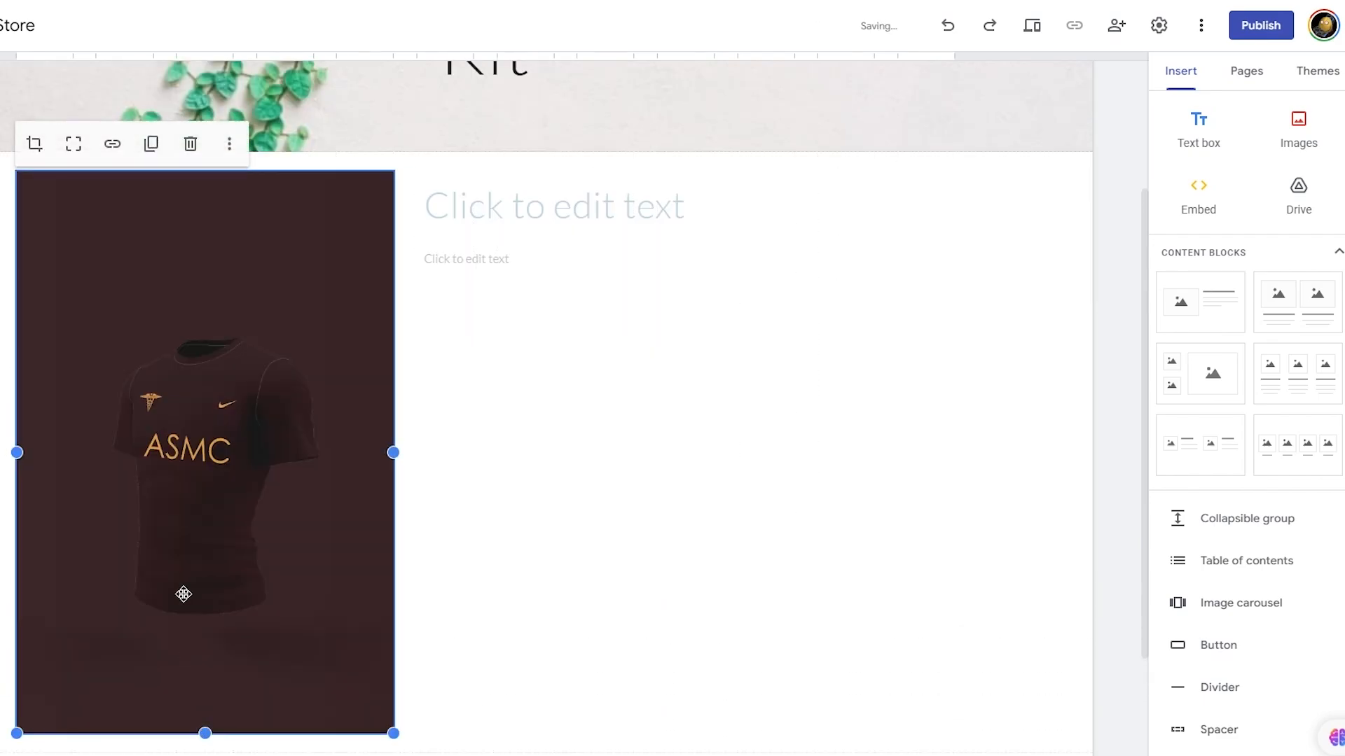
scroll(184, 594, down, 2)
drag(15, 294, 0, 294)
scroll(504, 453, up, 2)
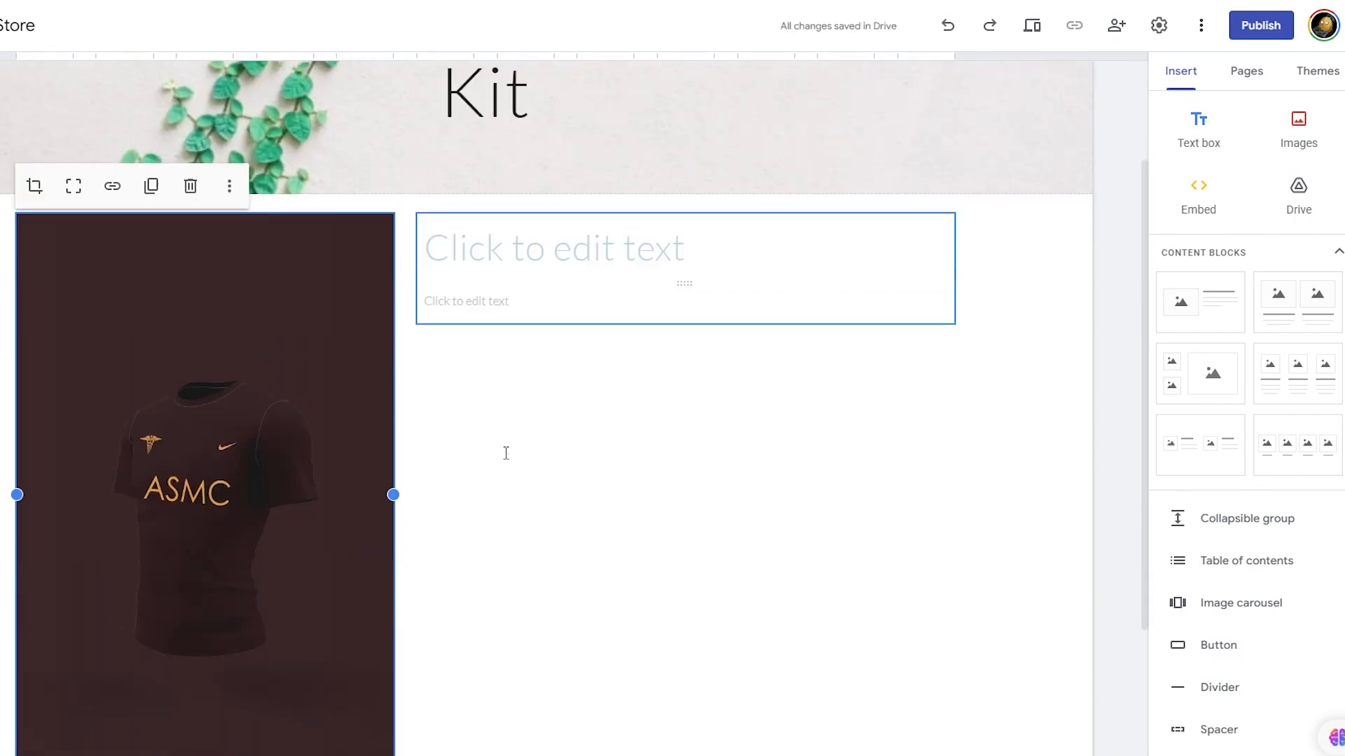
Enter "Marroon Soccer Kit" as the title beside the product image
click(551, 226)
text(Ma)
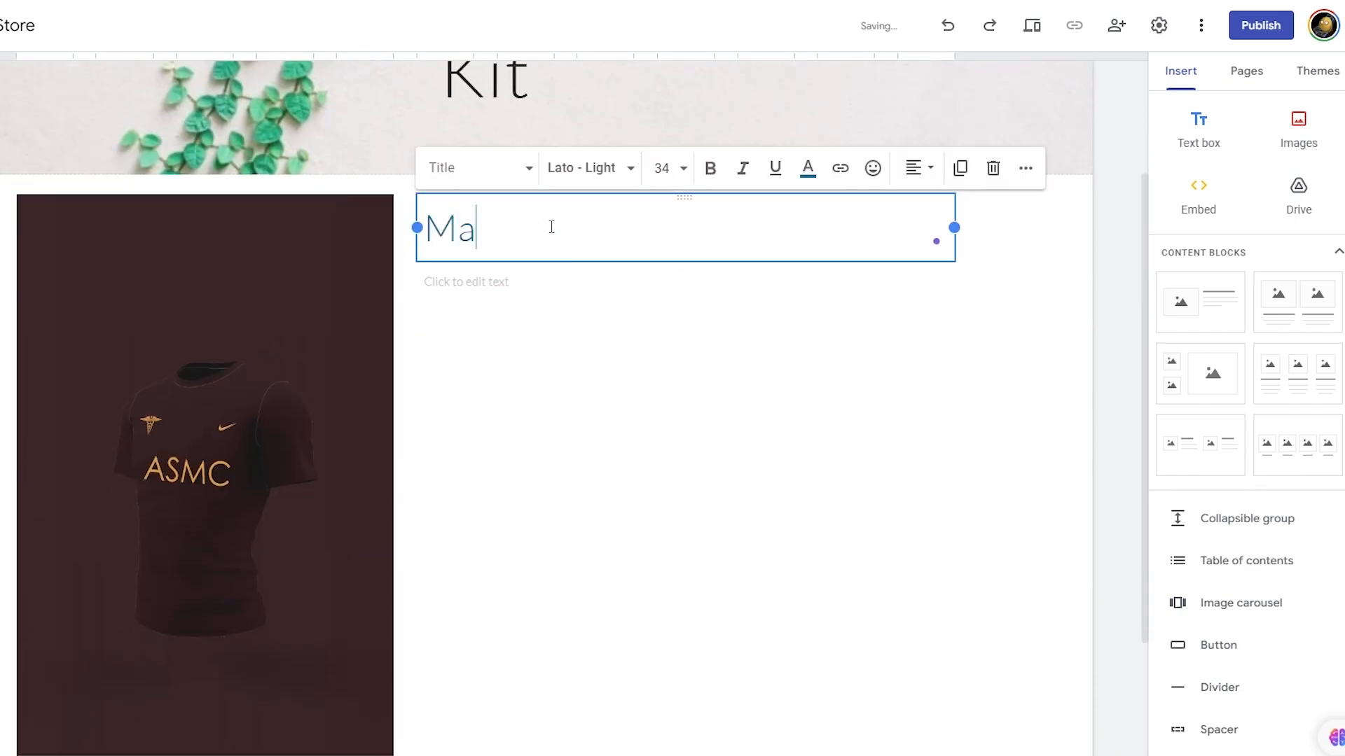
text(rroon Soccer Kit)
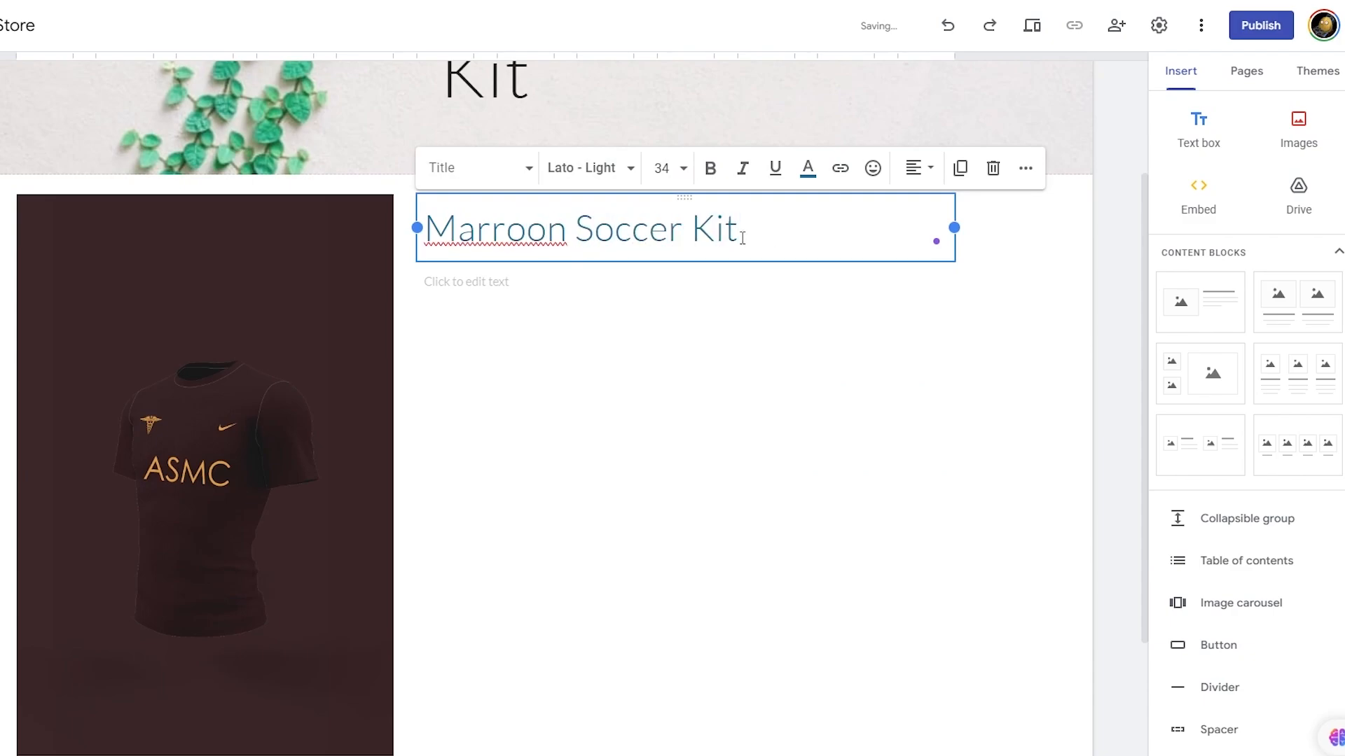
From the body text placeholder, ask the AI writing assistant for a product description of a maroon soccer kit made from custom cotton
click(586, 287)
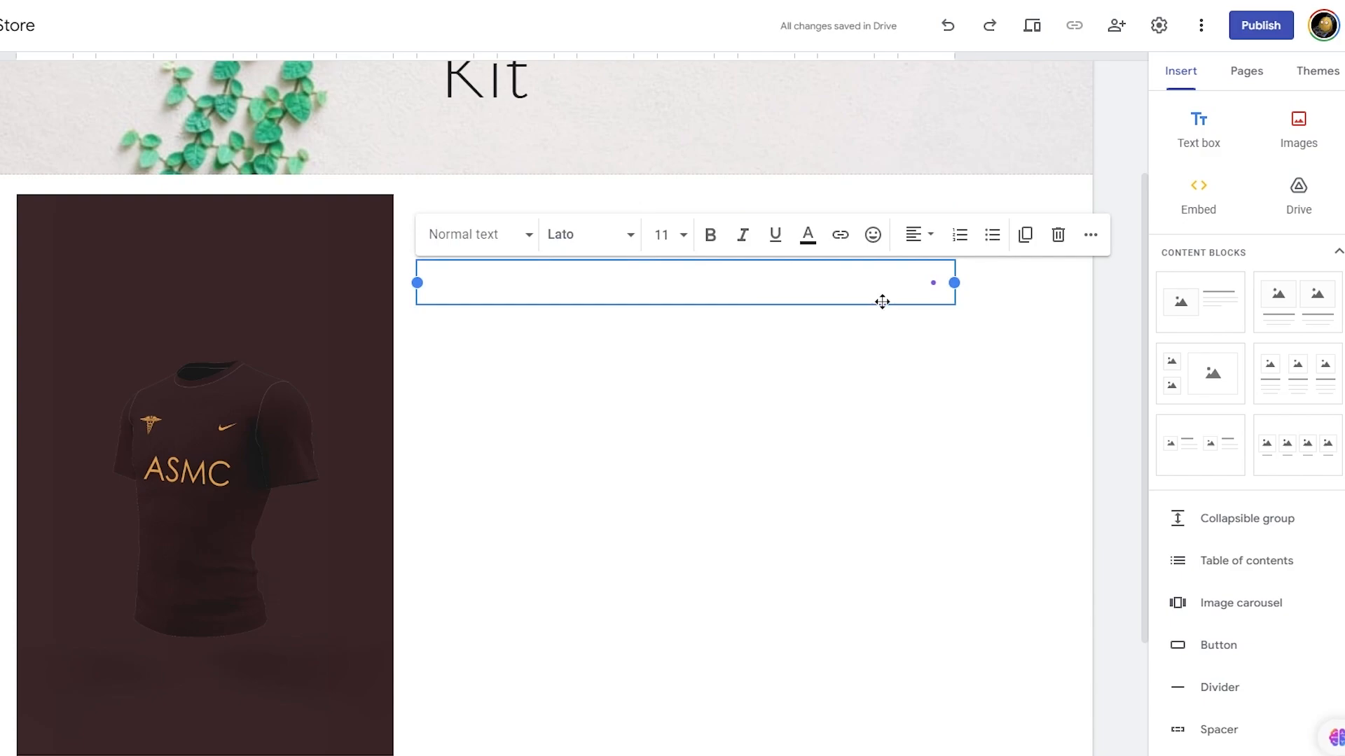
click(932, 285)
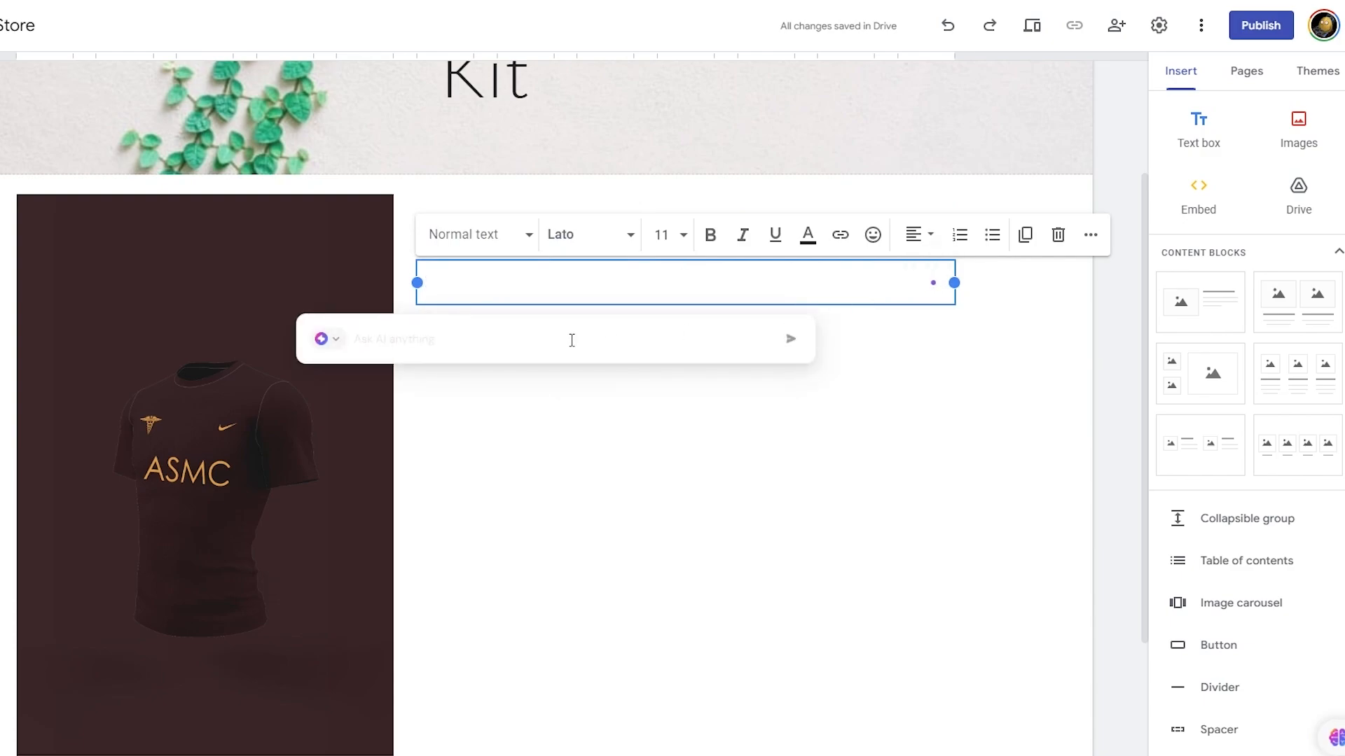
text(product description for a maroon soccer kit made from cus)
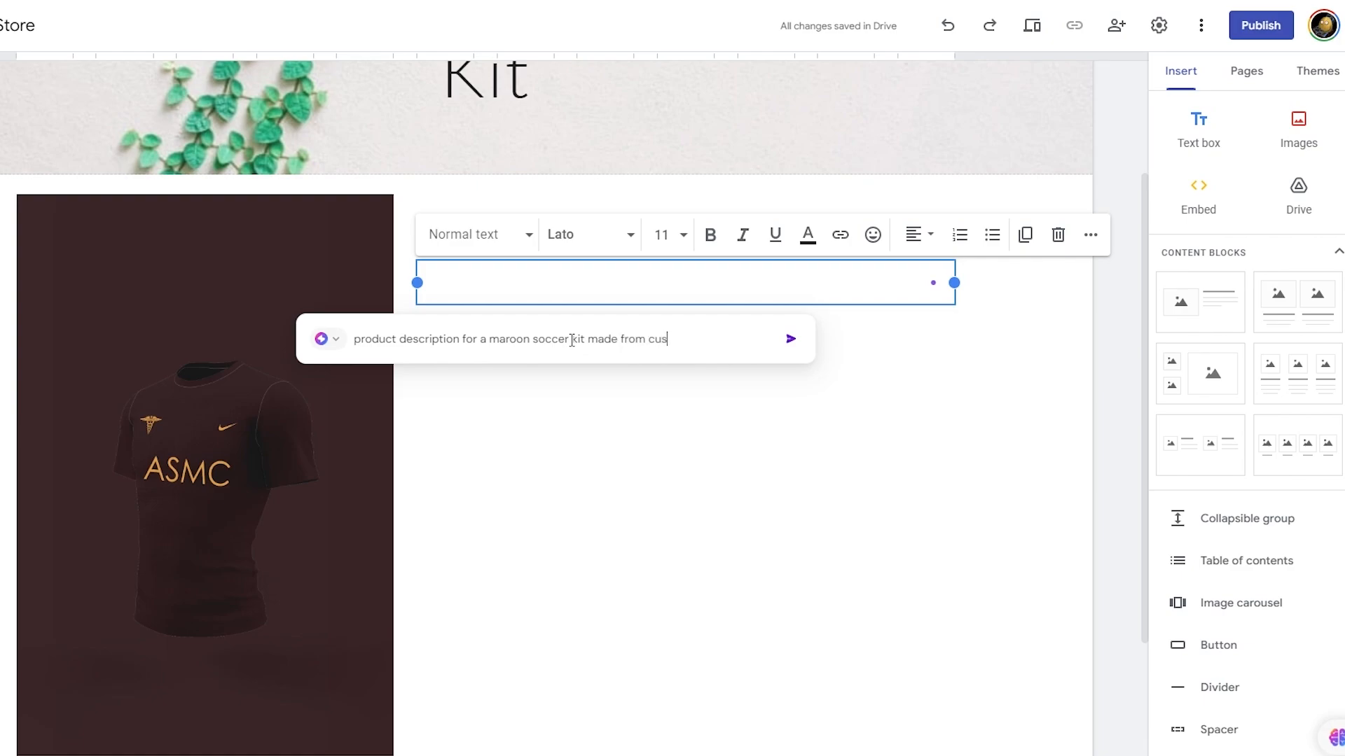
text(cotton a)
key(Return)
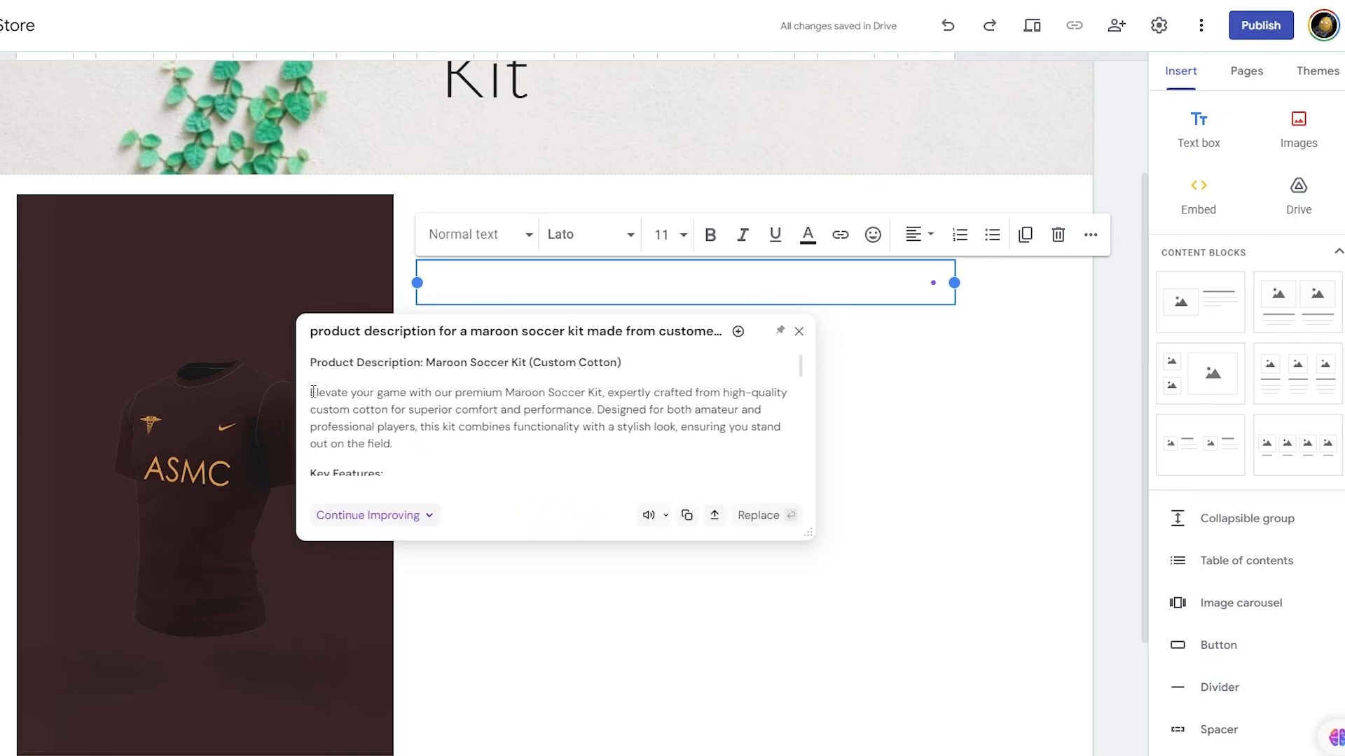
Insert the generated product description into the page and look over where the text is placed
click(716, 516)
scroll(607, 409, up, 4)
scroll(607, 408, down, 5)
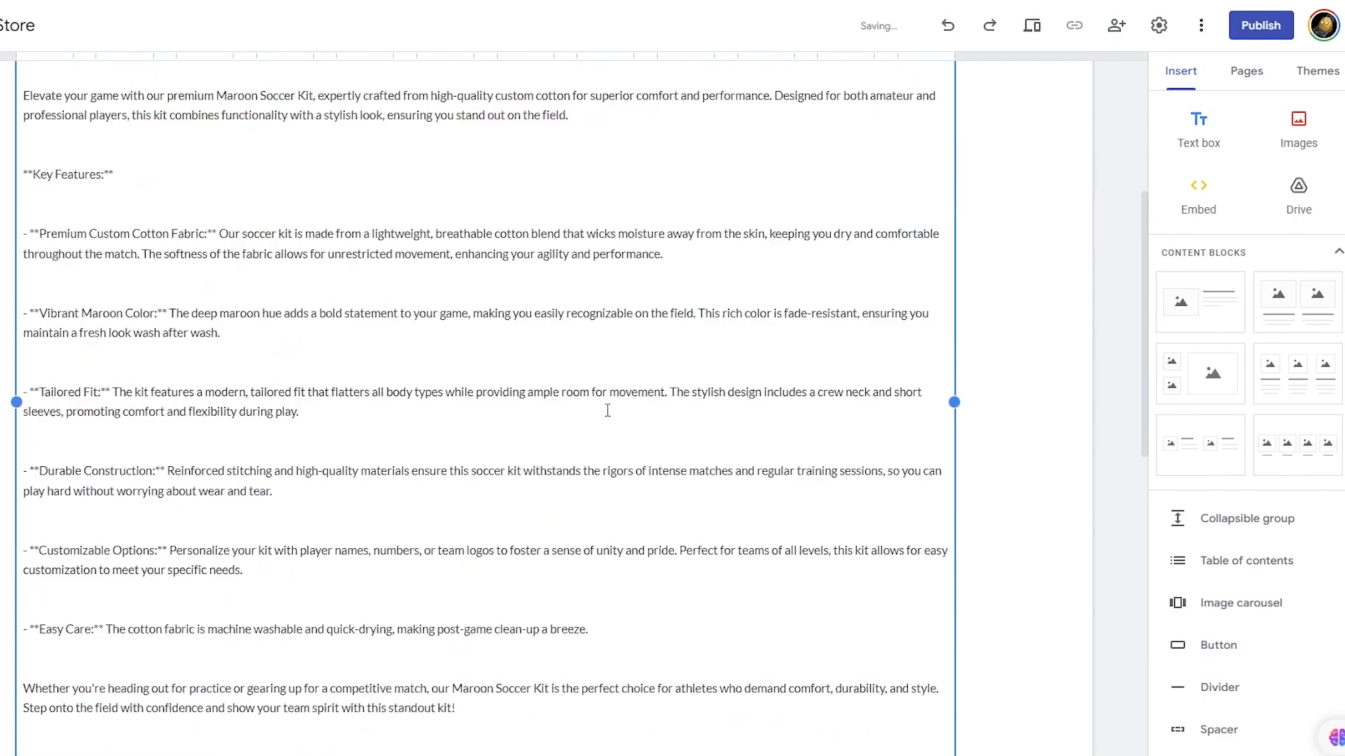
scroll(608, 410, up, 5)
scroll(608, 411, down, 5)
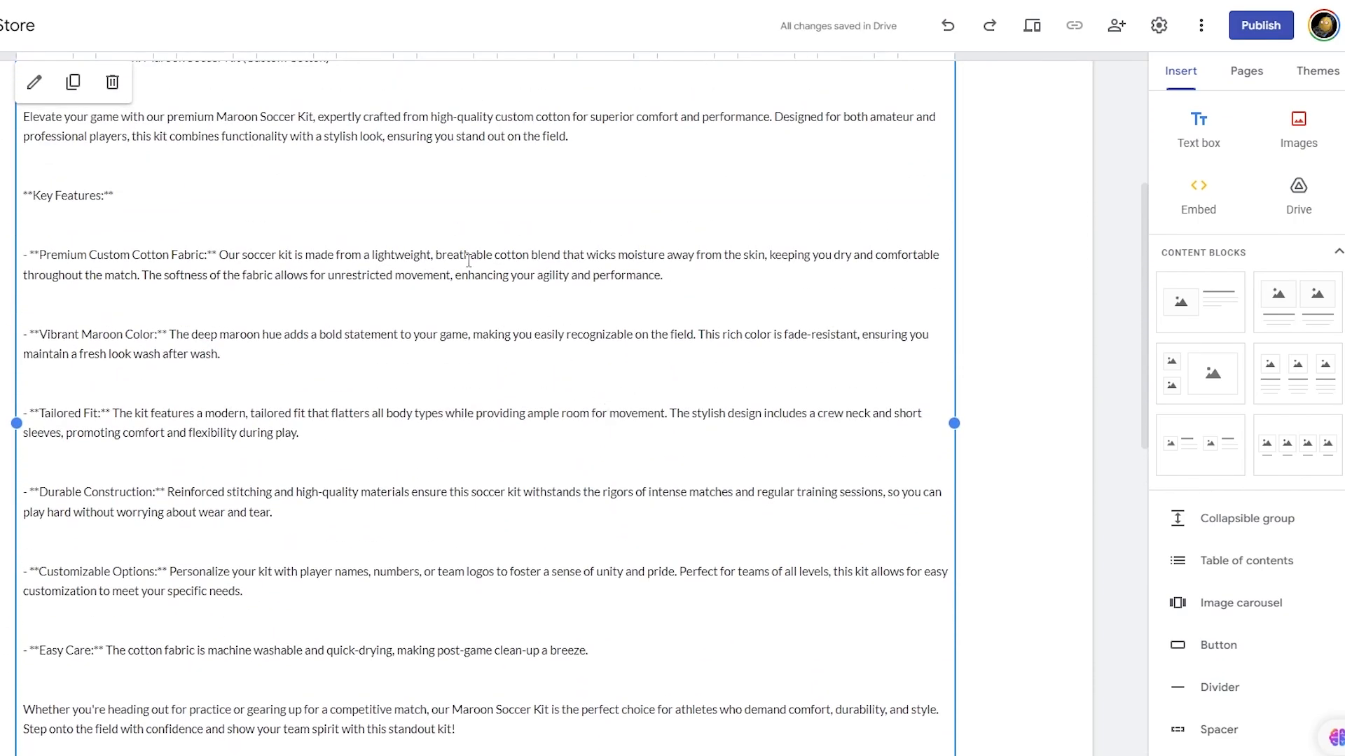
scroll(469, 261, down, 5)
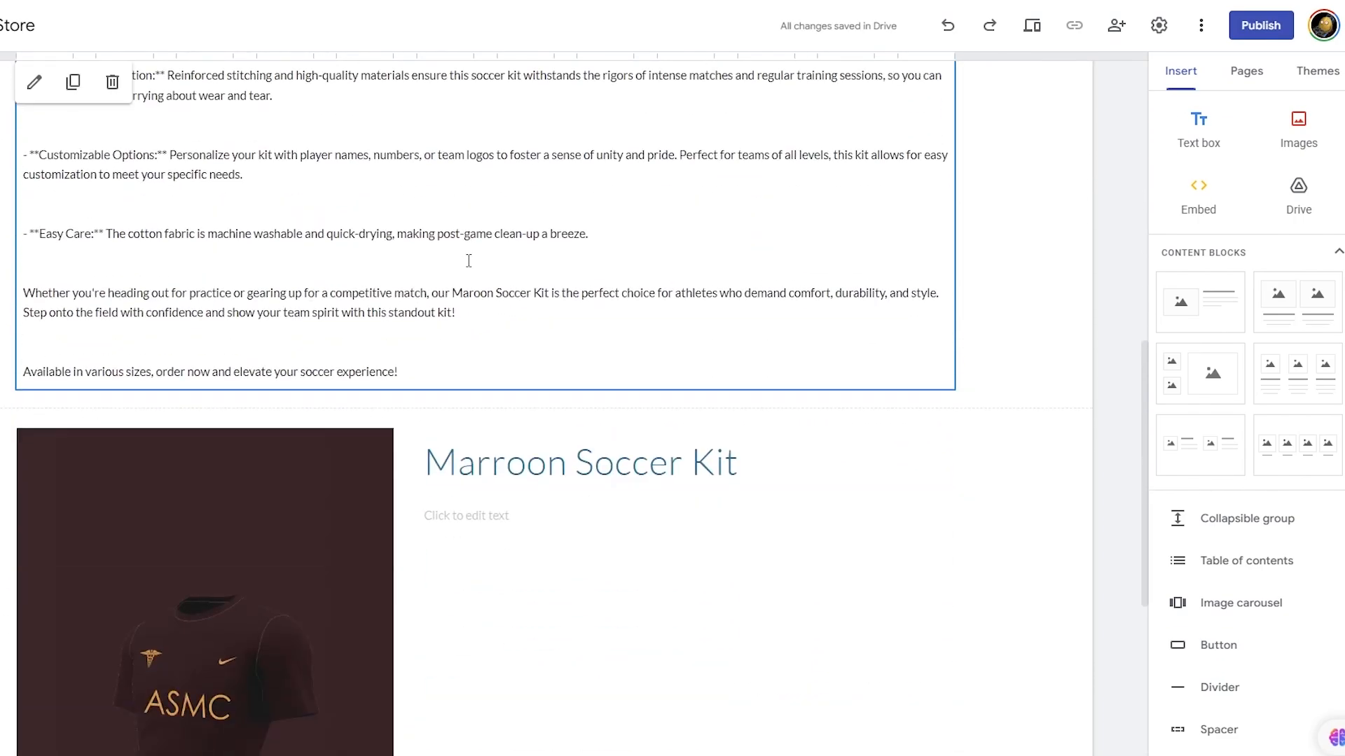
Copy the entire product description from the separate full-width text box, and delete that text box
click(515, 380)
click(605, 455)
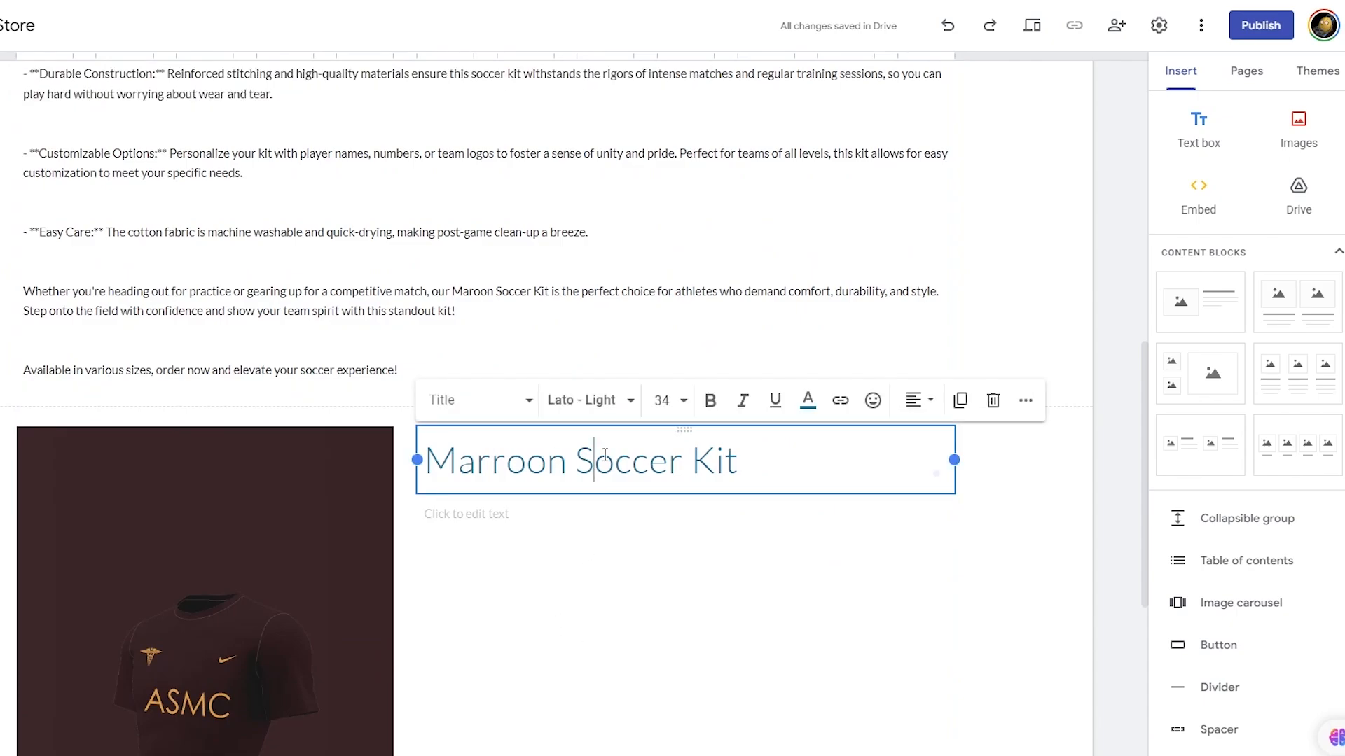
click(670, 333)
key(ctrl+a)
scroll(496, 363, up, 15)
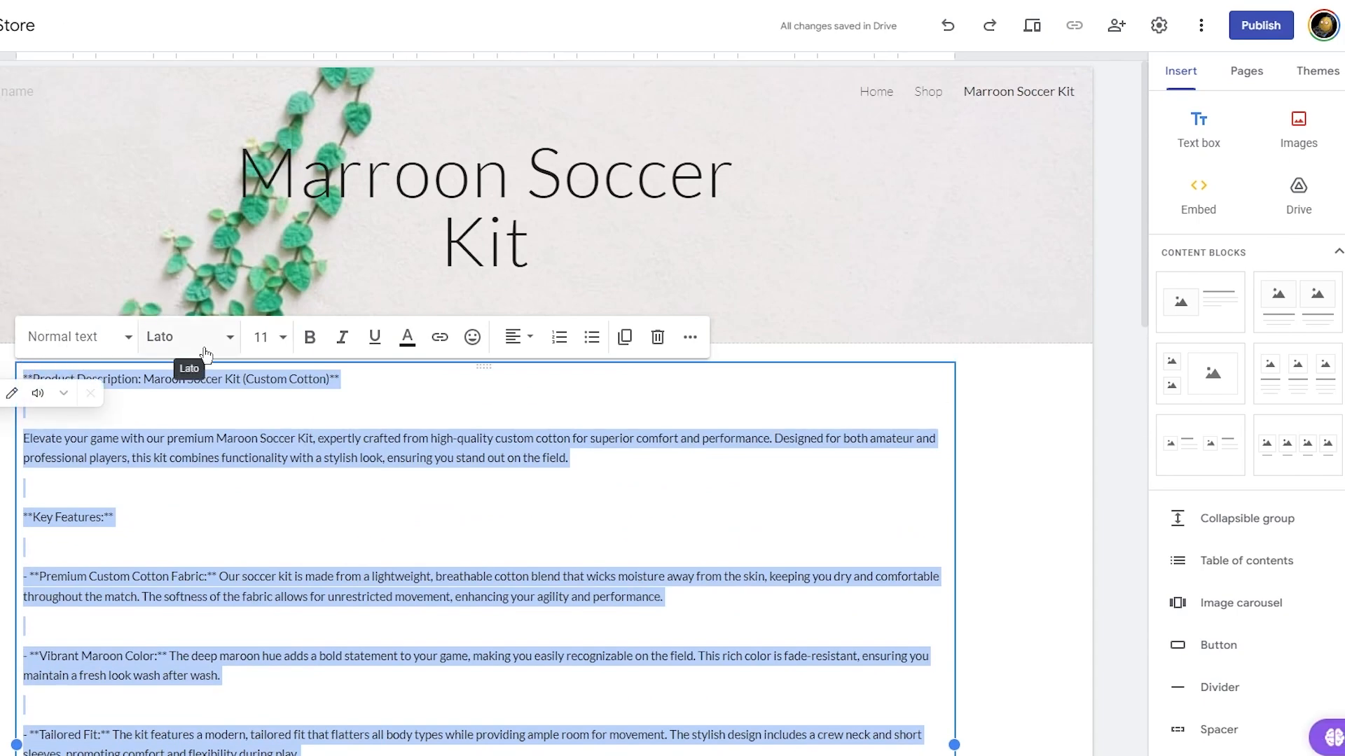
click(657, 337)
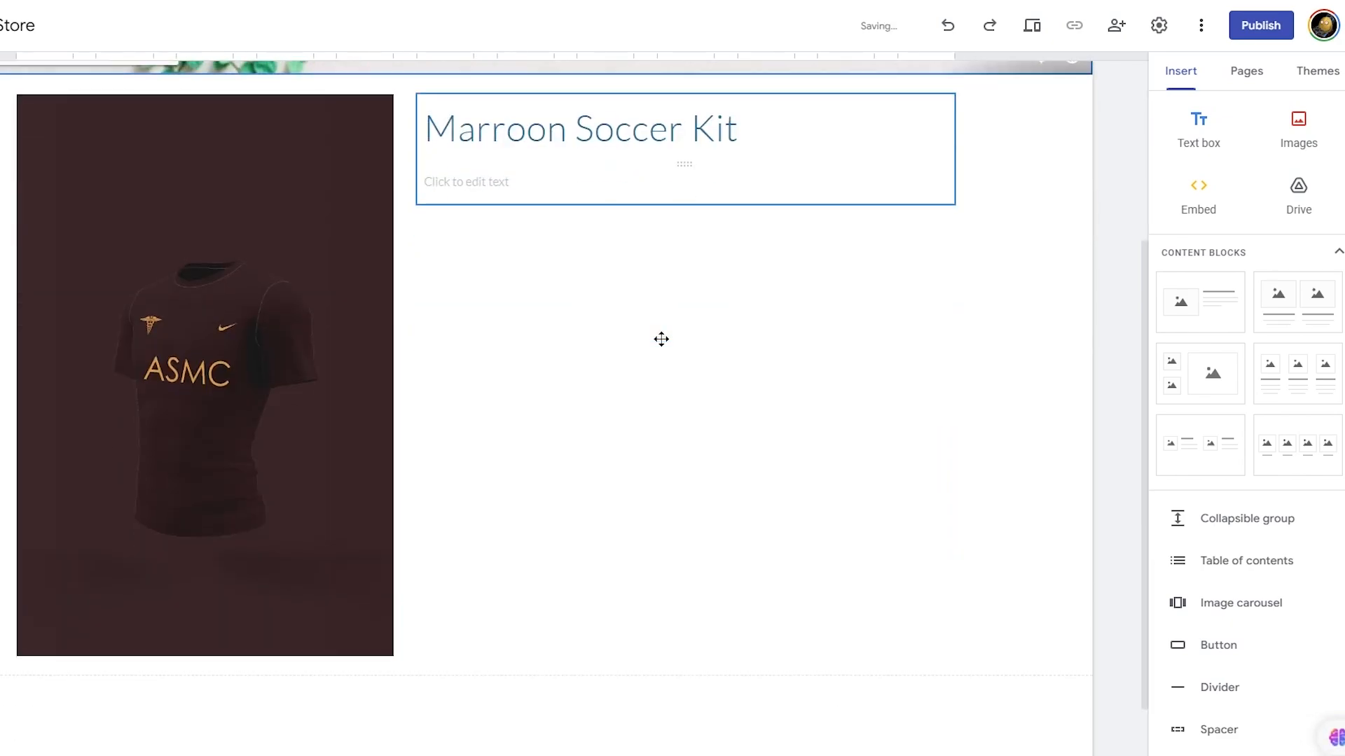
Paste the product description into the empty text area beneath the Marroon Soccer Kit title beside the image
click(459, 170)
click(459, 178)
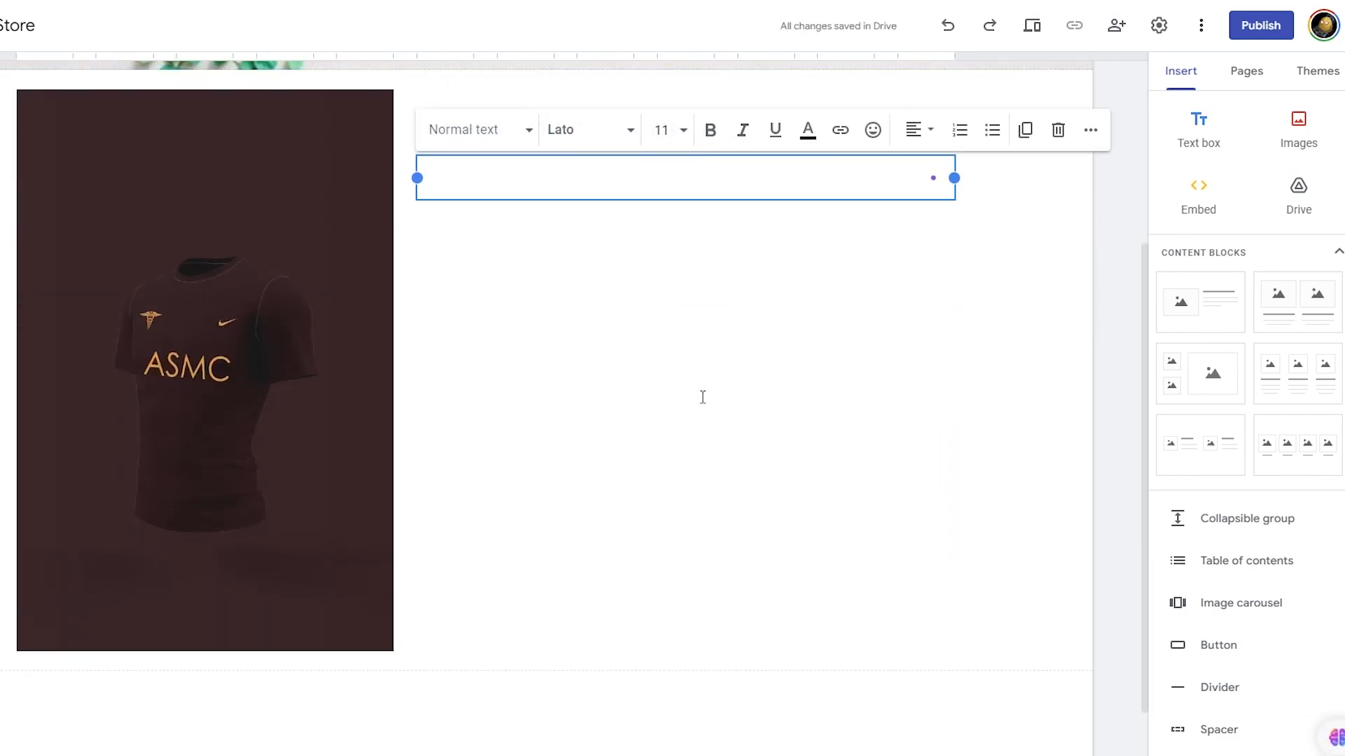
key(ctrl+v)
scroll(702, 397, up, 8)
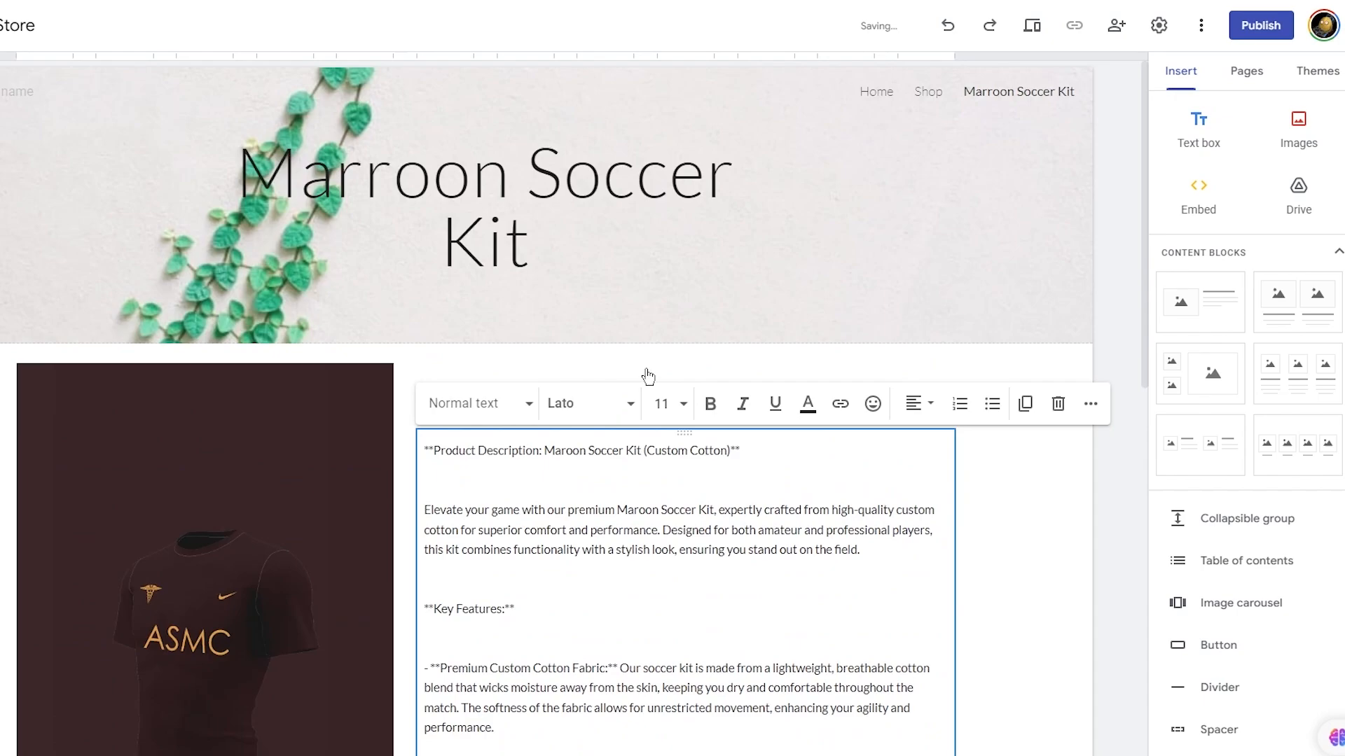
click(6, 448)
click(682, 490)
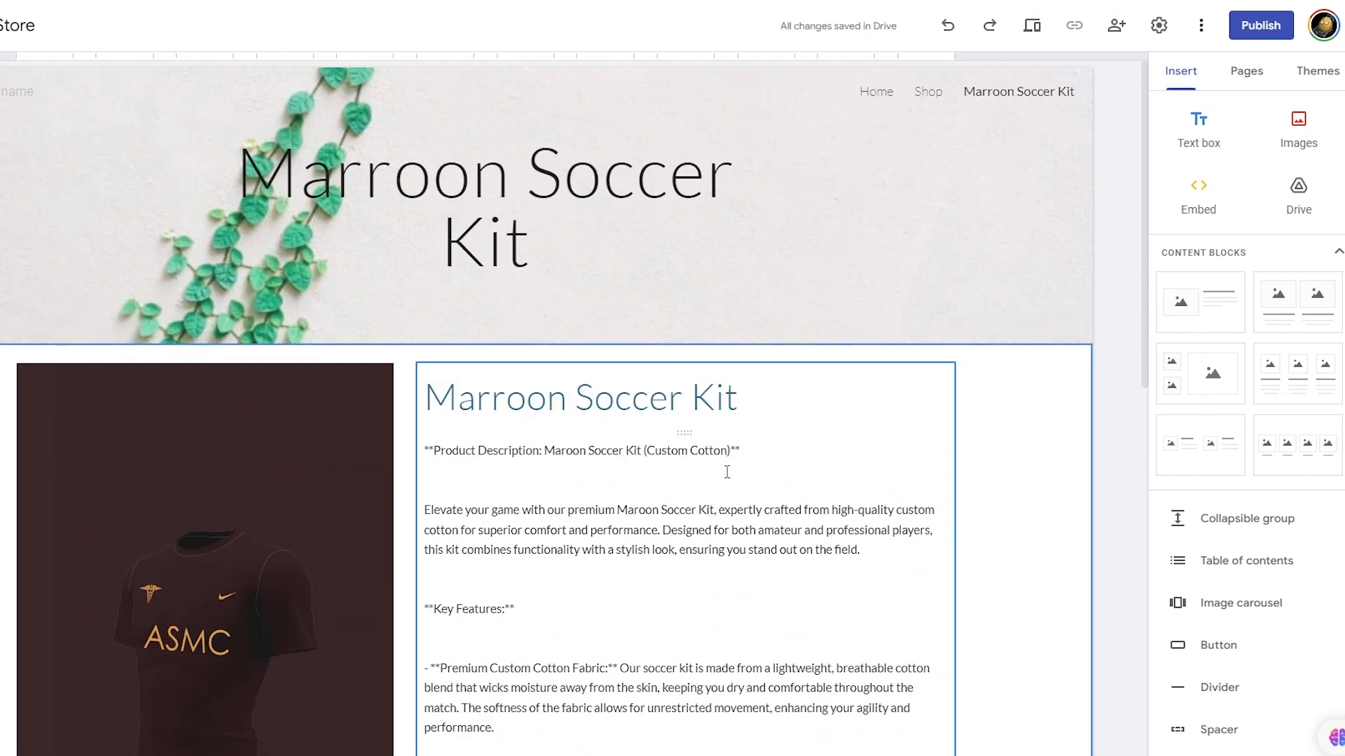
Make the "**Product Description: Maroon Soccer Kit (Custom Cotton)**" line bold and set its font size to 14
click(727, 472)
drag(759, 449, 414, 448)
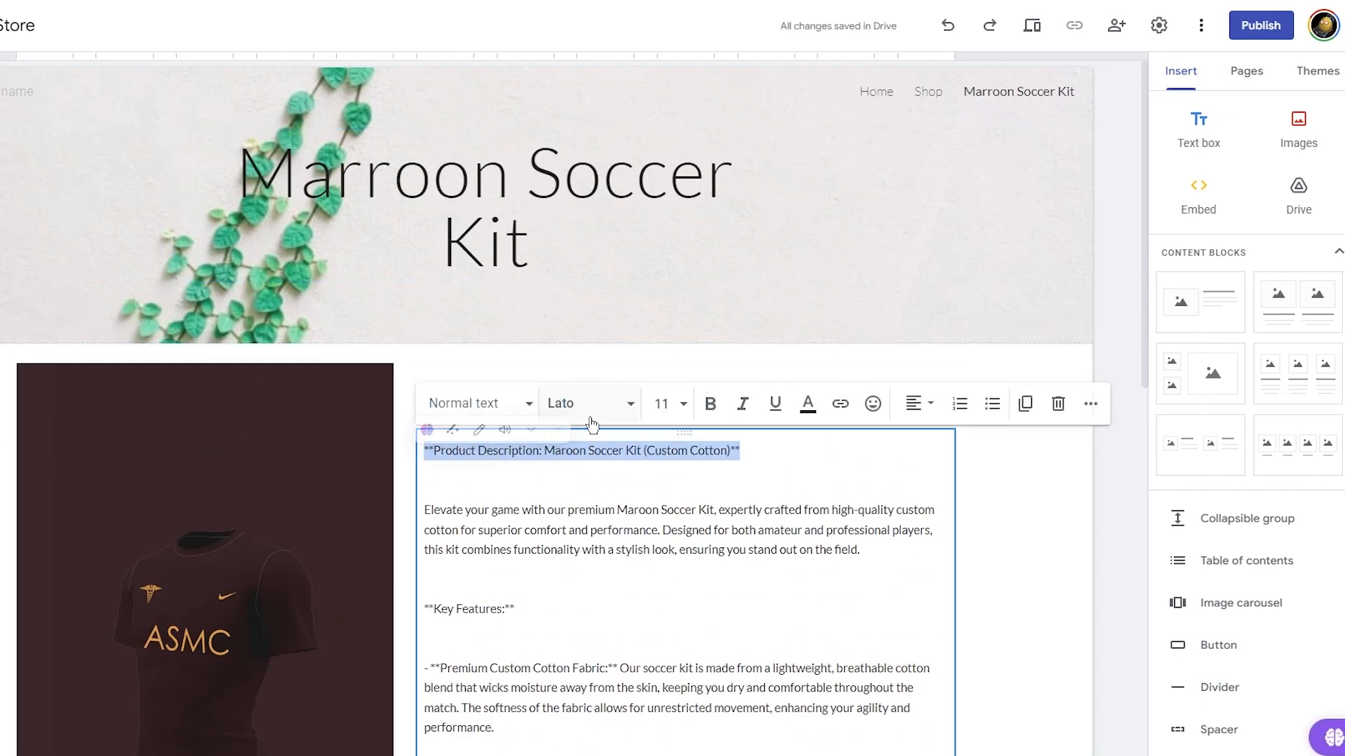
click(714, 408)
click(665, 404)
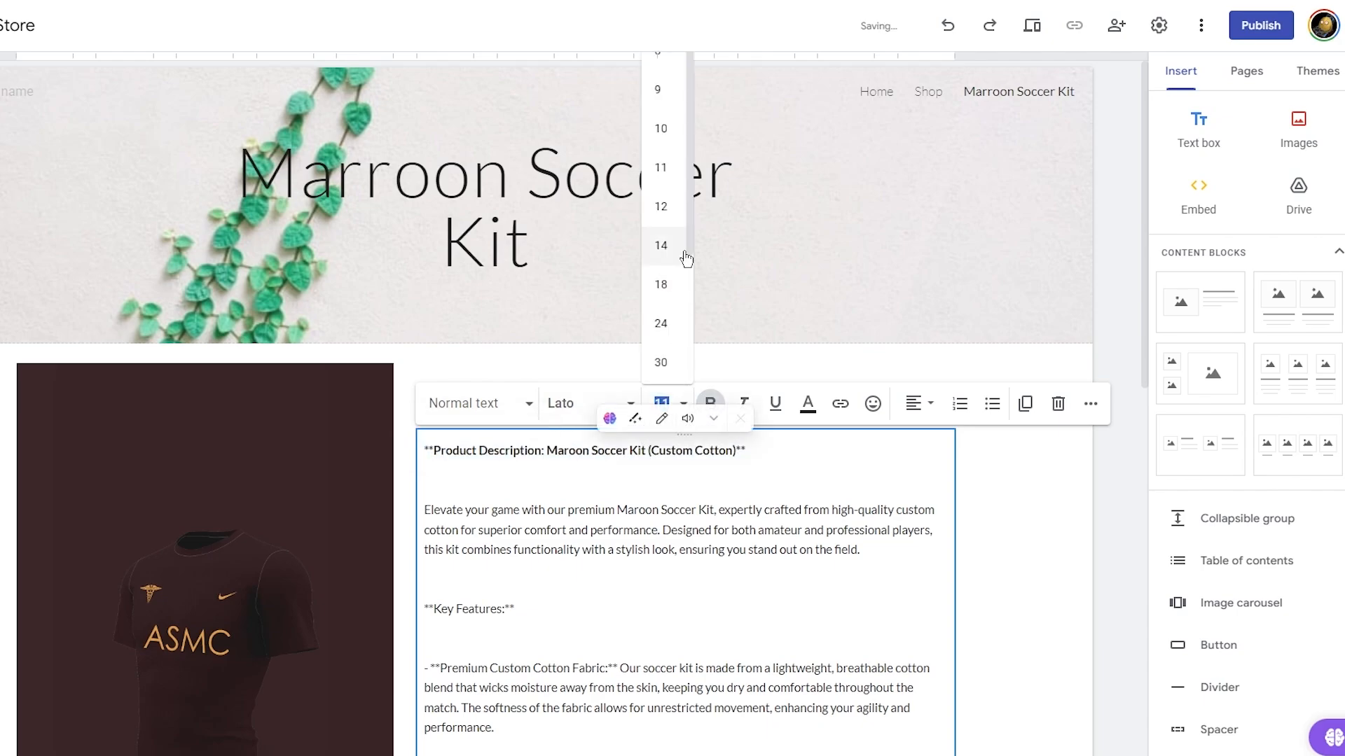
click(665, 282)
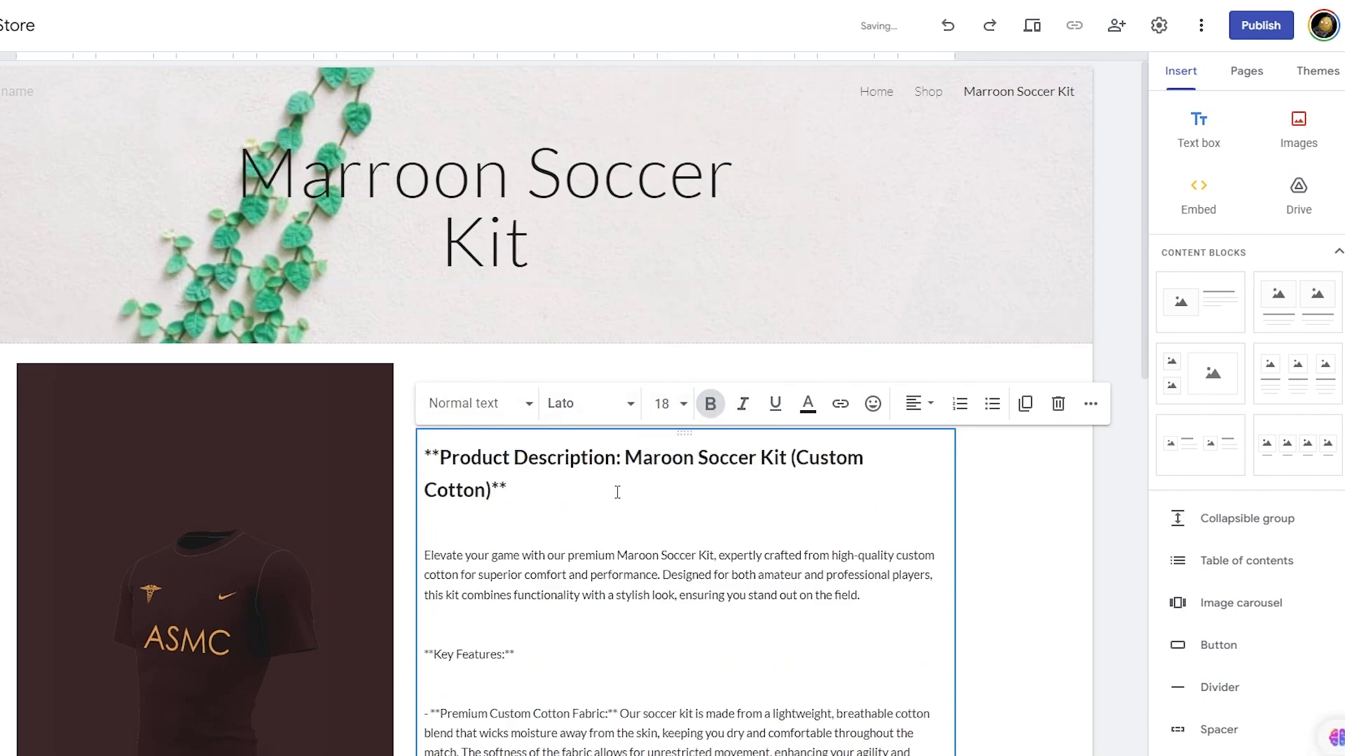
click(684, 405)
click(665, 251)
Make the "**Key Features:**" line bold and set its font size to 14
scroll(702, 506, down, 2)
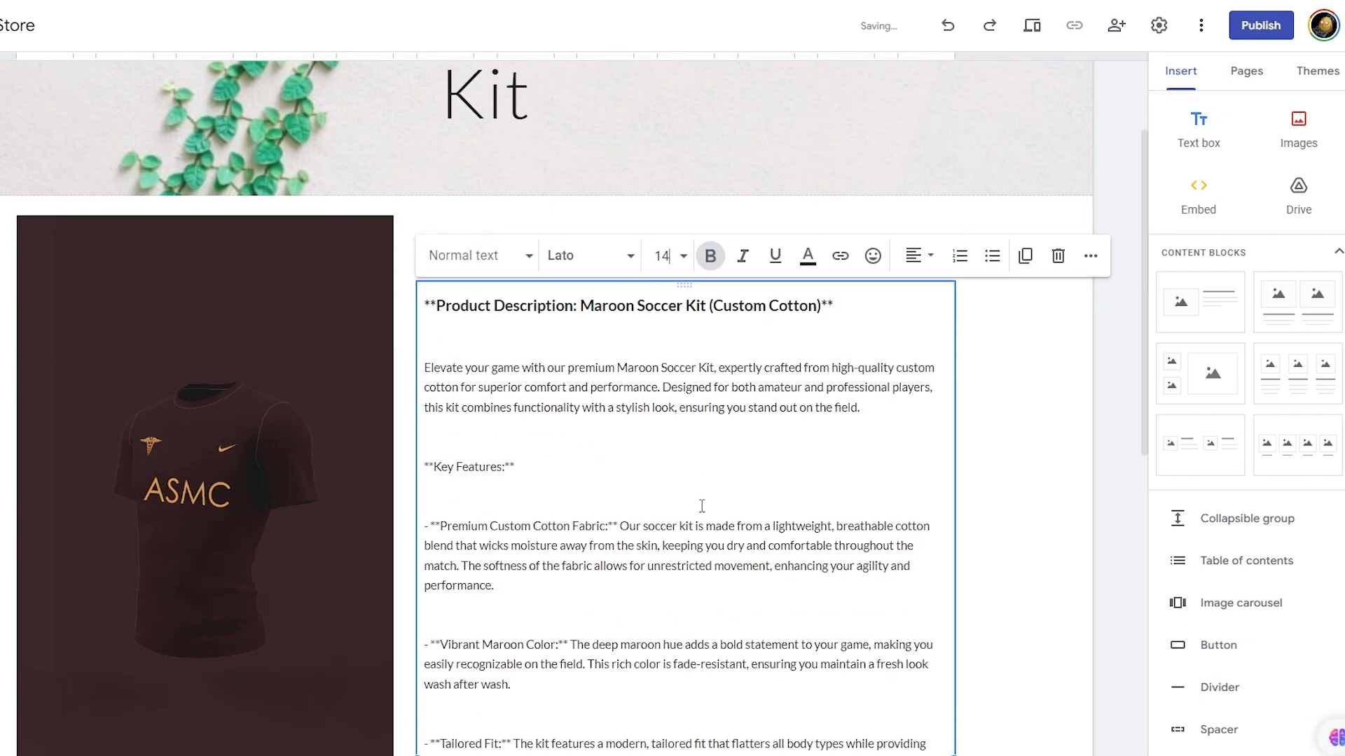
drag(543, 465, 421, 466)
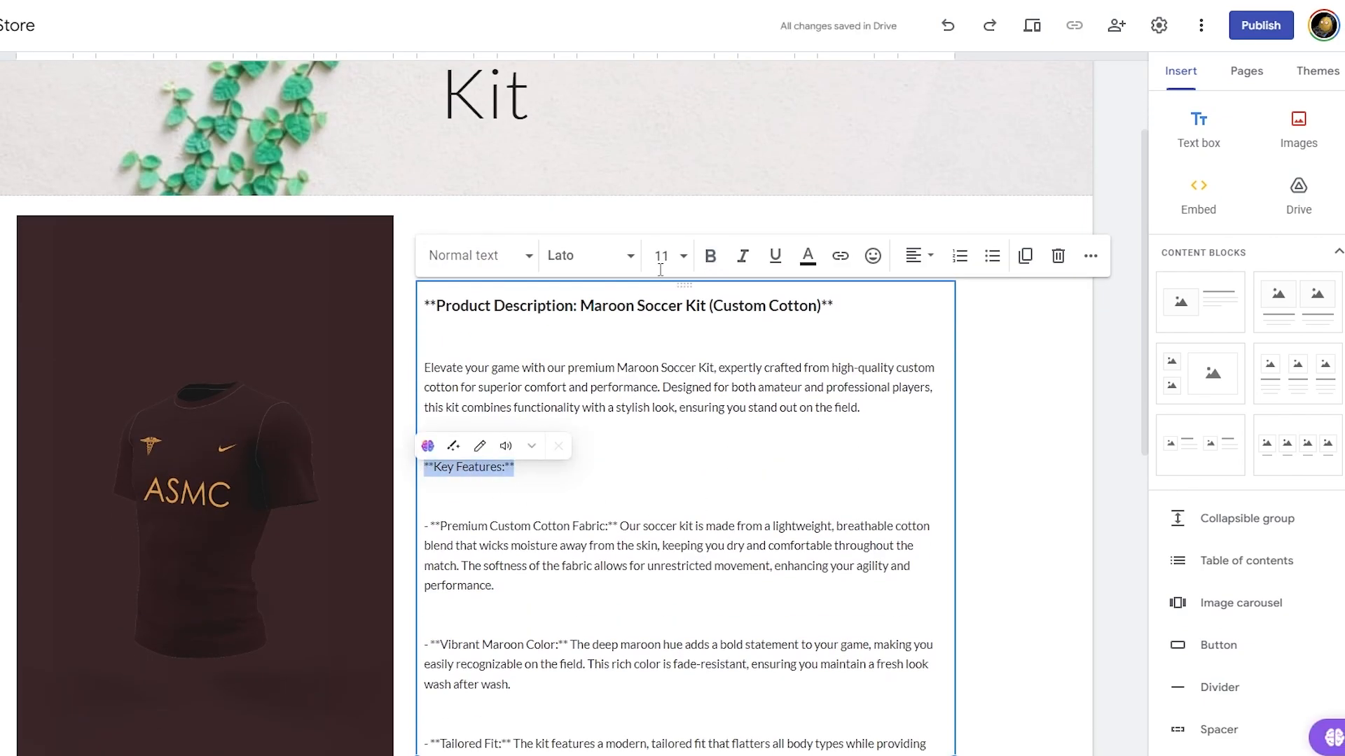
click(711, 257)
click(683, 255)
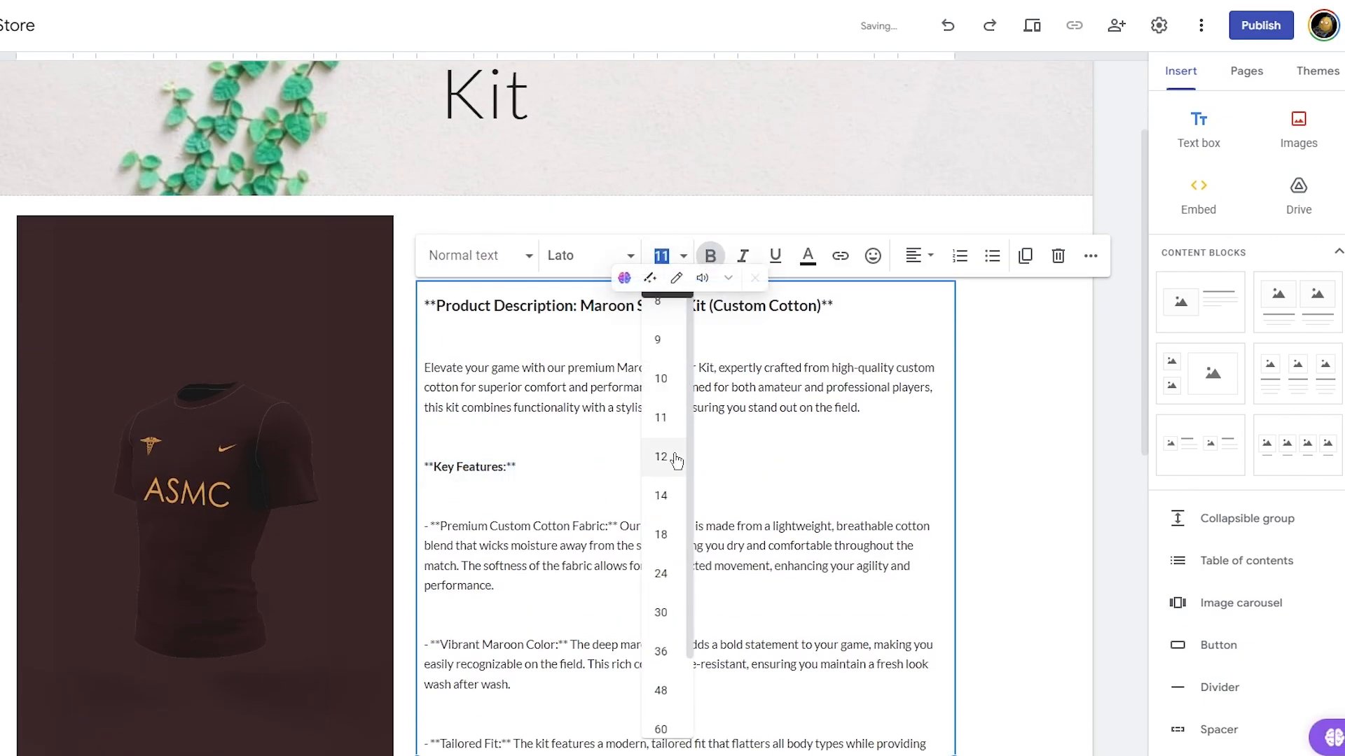
click(681, 480)
Review the product page from the header to the end of the description, including the space below the image
scroll(682, 481, down, 4)
scroll(627, 483, down, 1)
scroll(560, 485, up, 3)
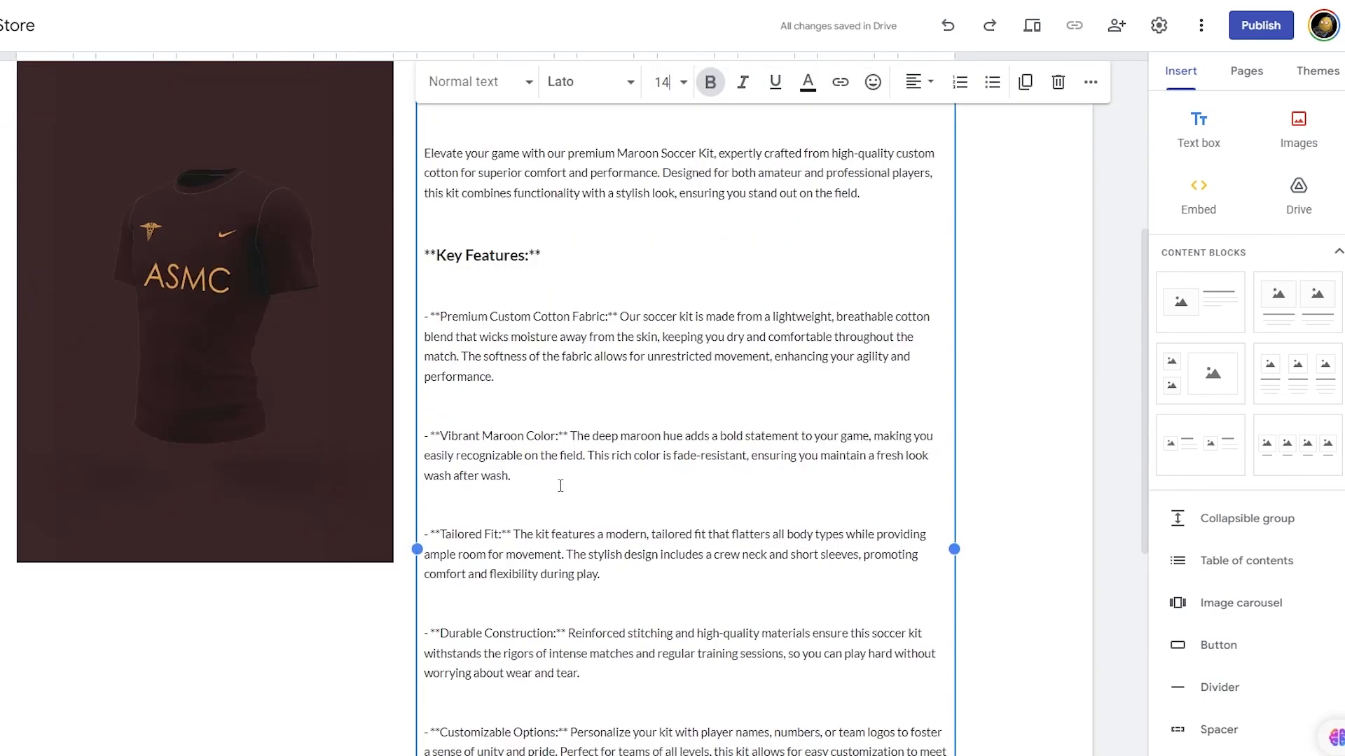
scroll(560, 486, down, 8)
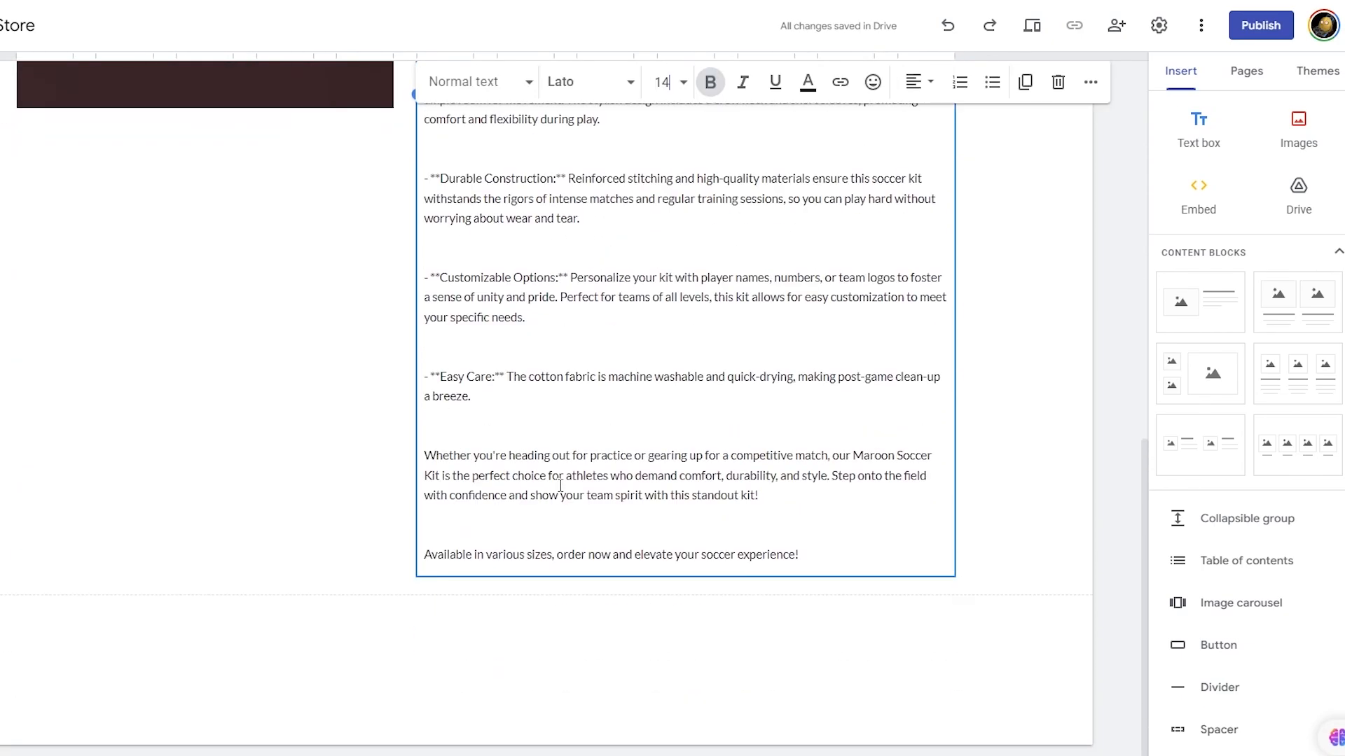
scroll(560, 485, up, 10)
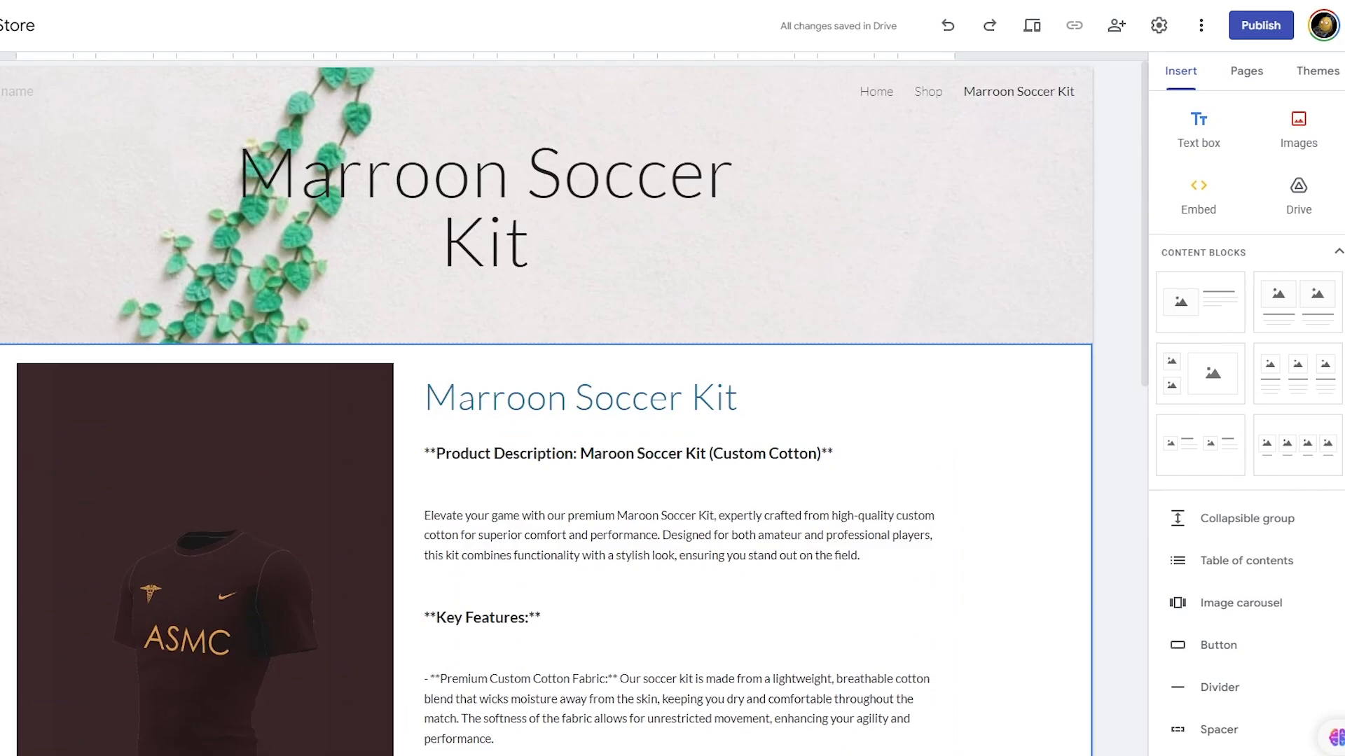
scroll(561, 485, down, 6)
scroll(228, 309, down, 3)
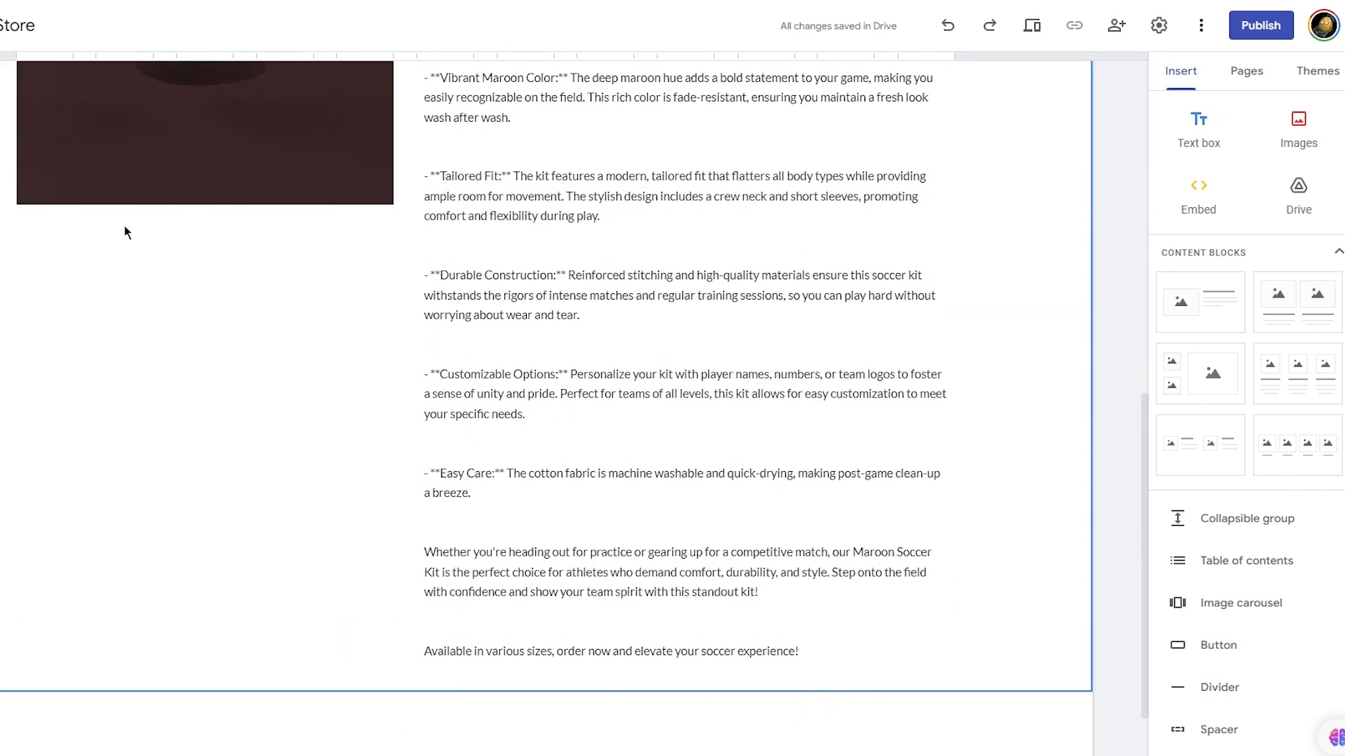
Insert a button named "Buy Now" that links to the Shop page
scroll(1247, 420, down, 5)
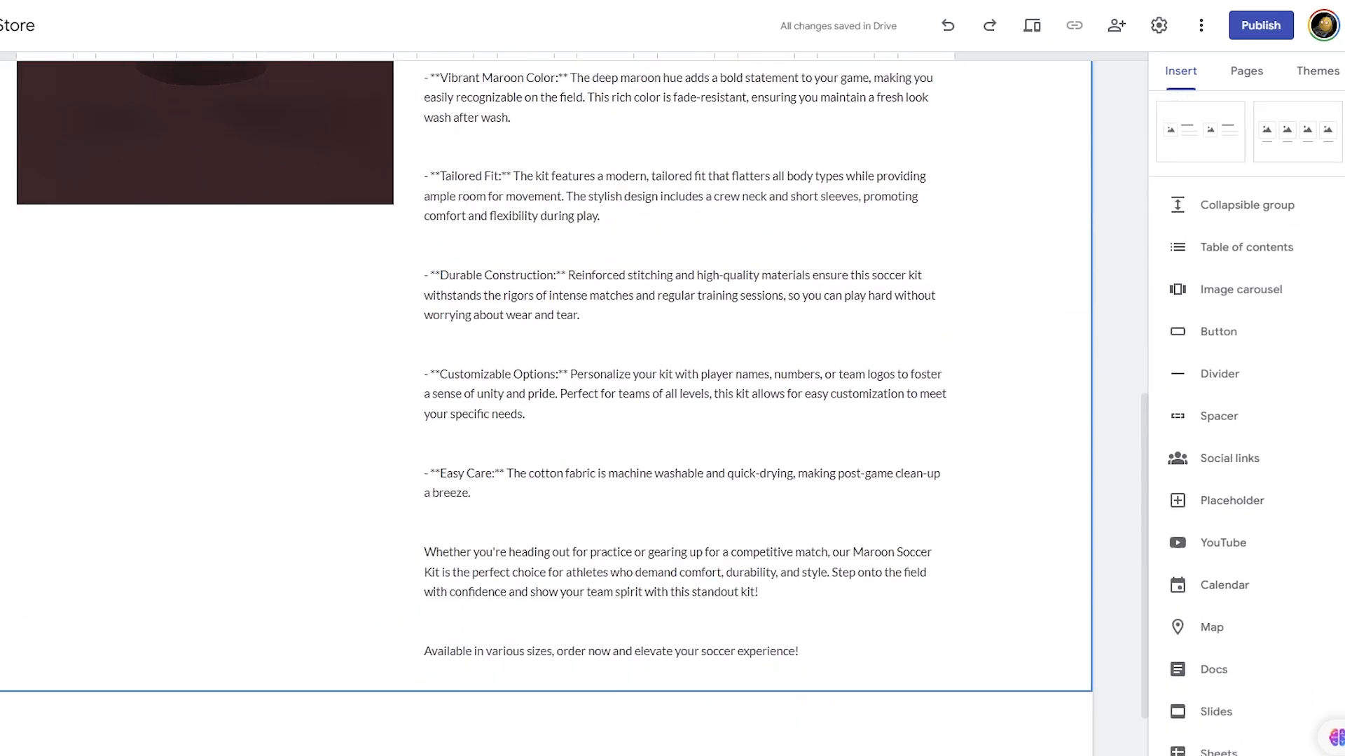
scroll(1246, 420, down, 2)
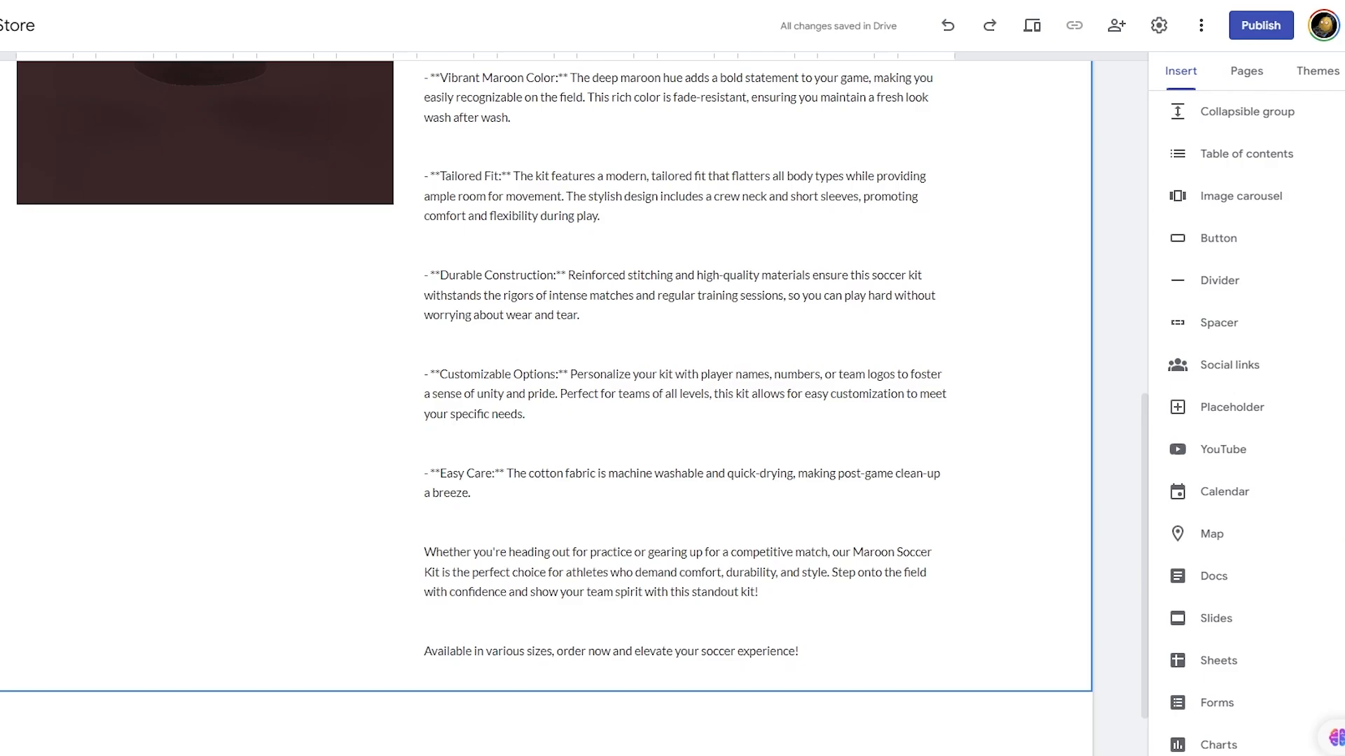
click(1220, 242)
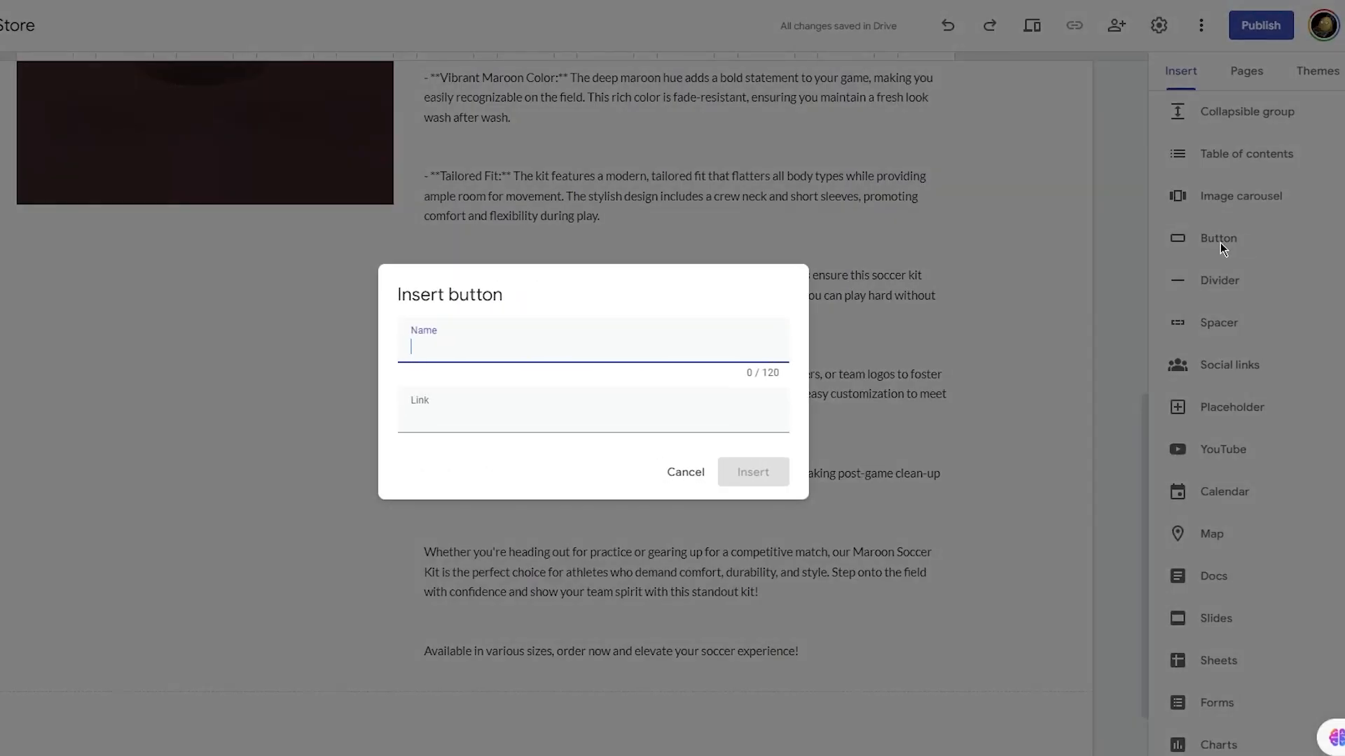
click(435, 403)
click(538, 516)
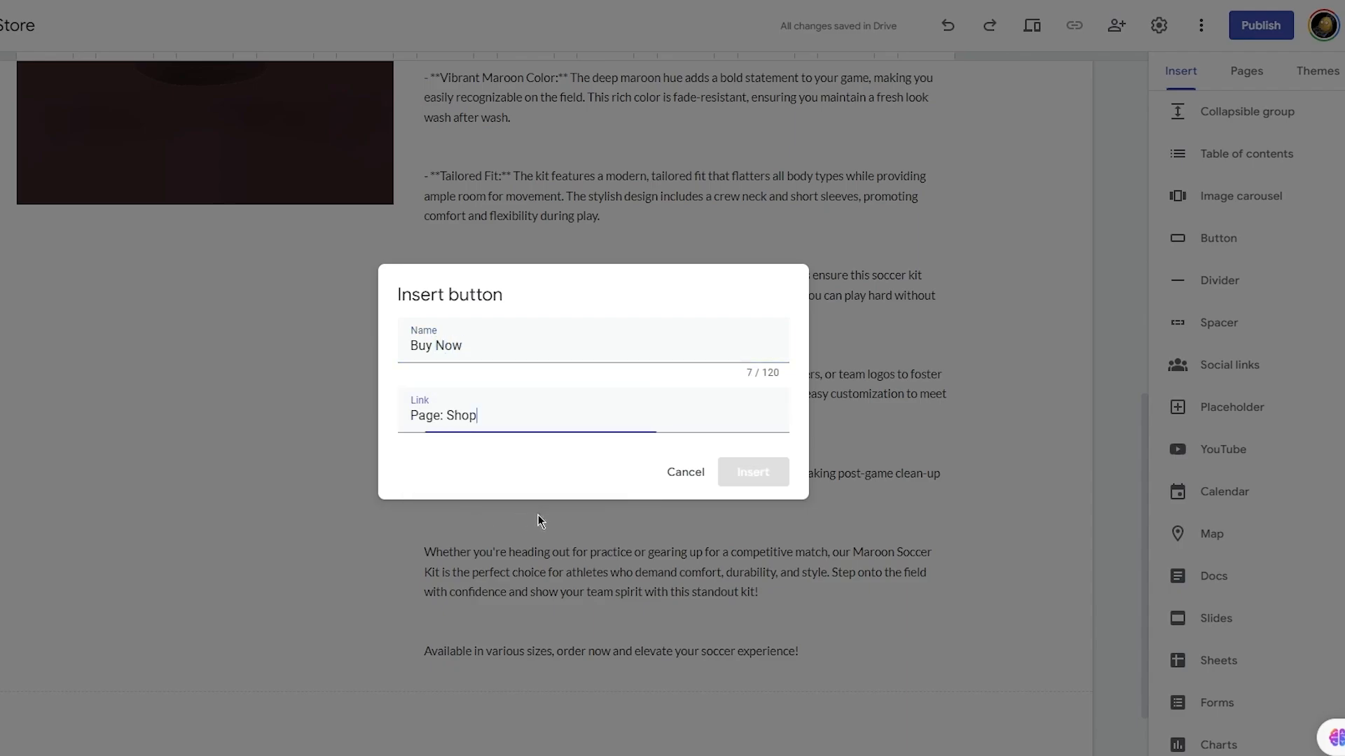
click(753, 472)
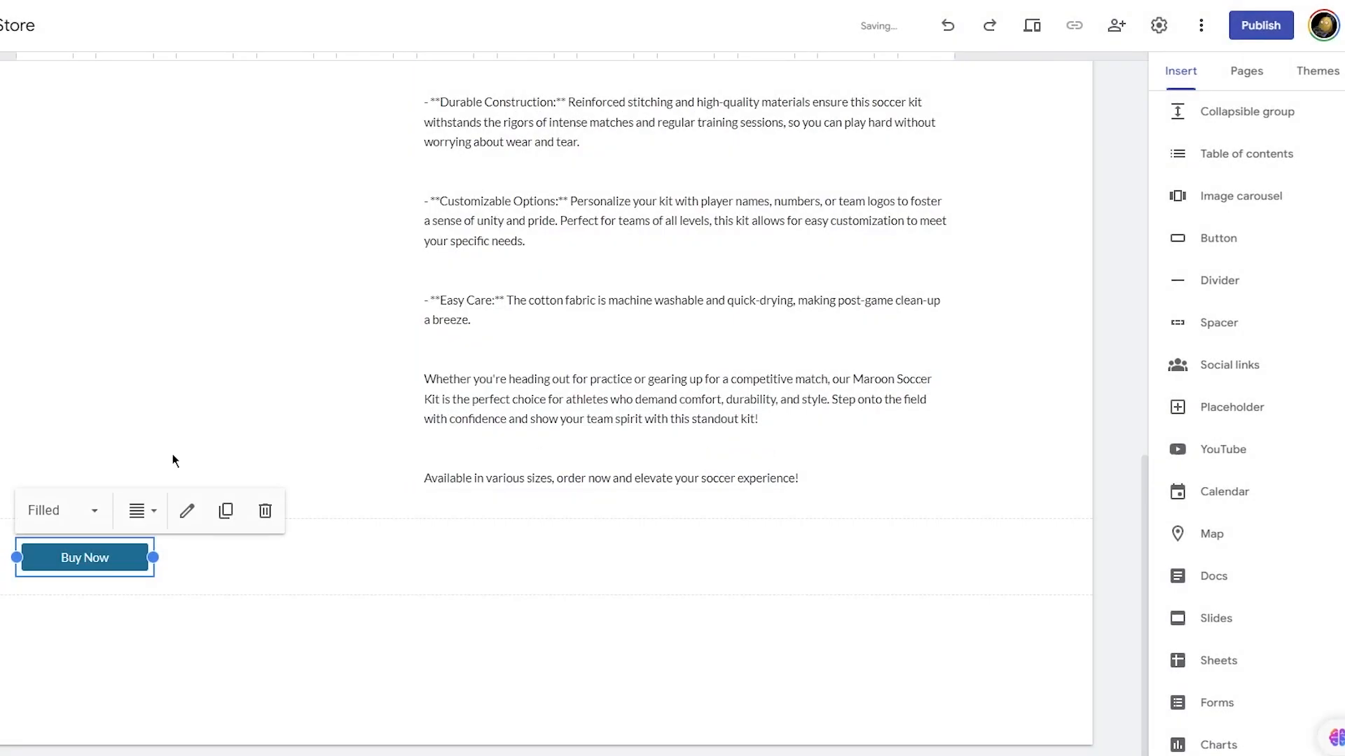
Move the Buy Now button directly below the soccer kit image and match its width to the image
drag(114, 603, 164, 613)
scroll(164, 613, down, 5)
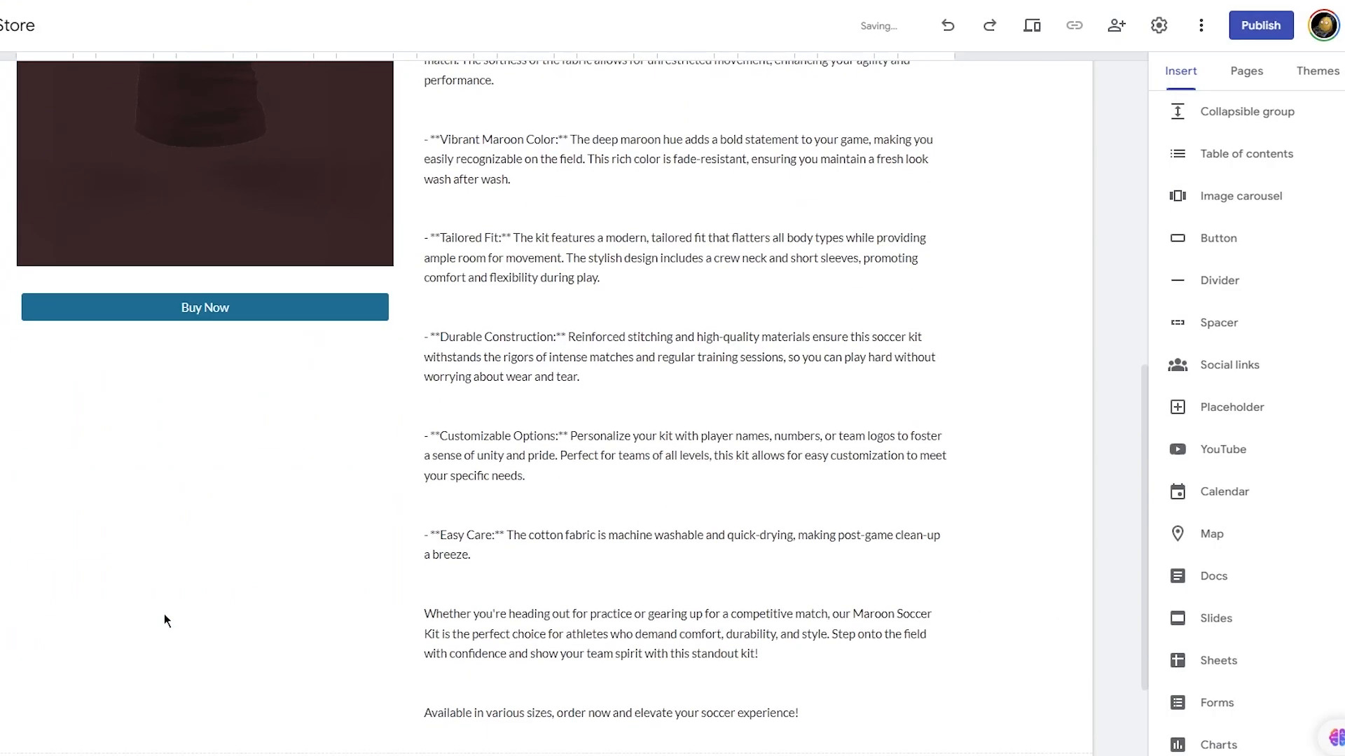
scroll(285, 485, up, 10)
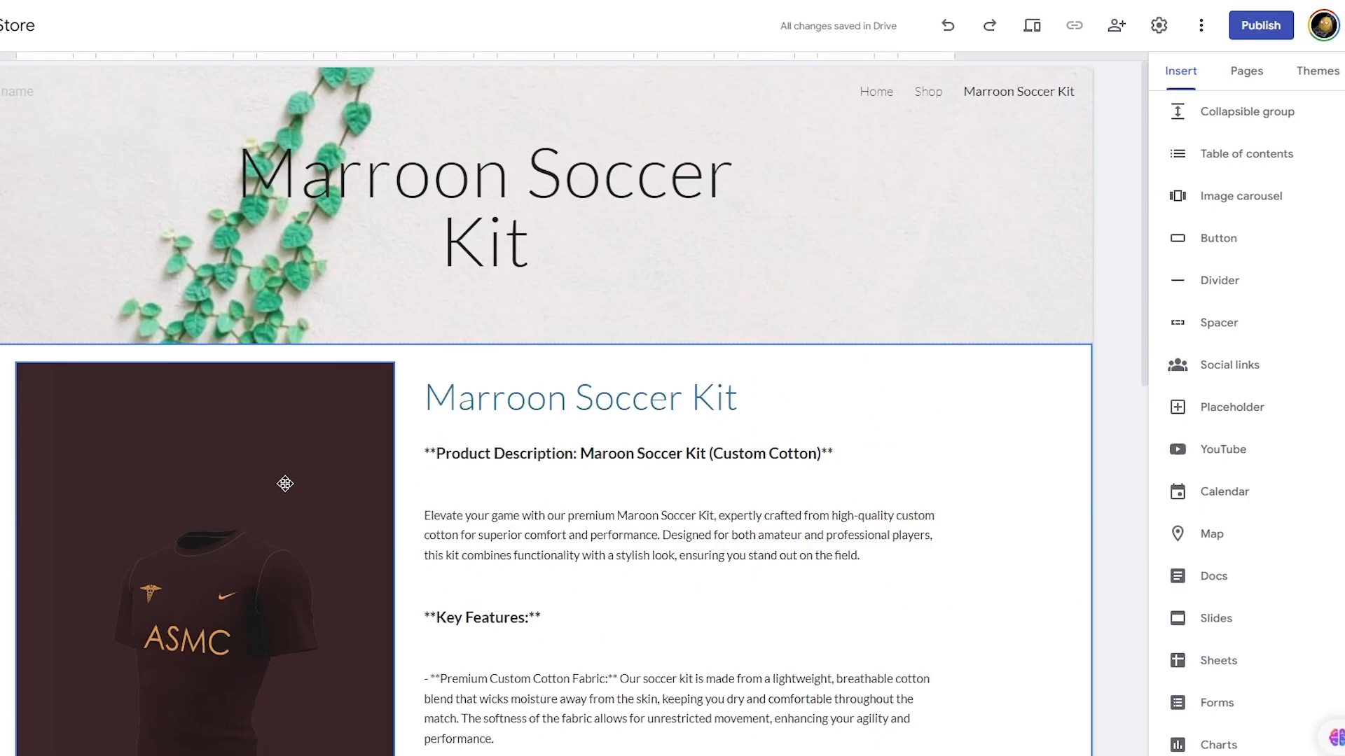
scroll(284, 485, down, 8)
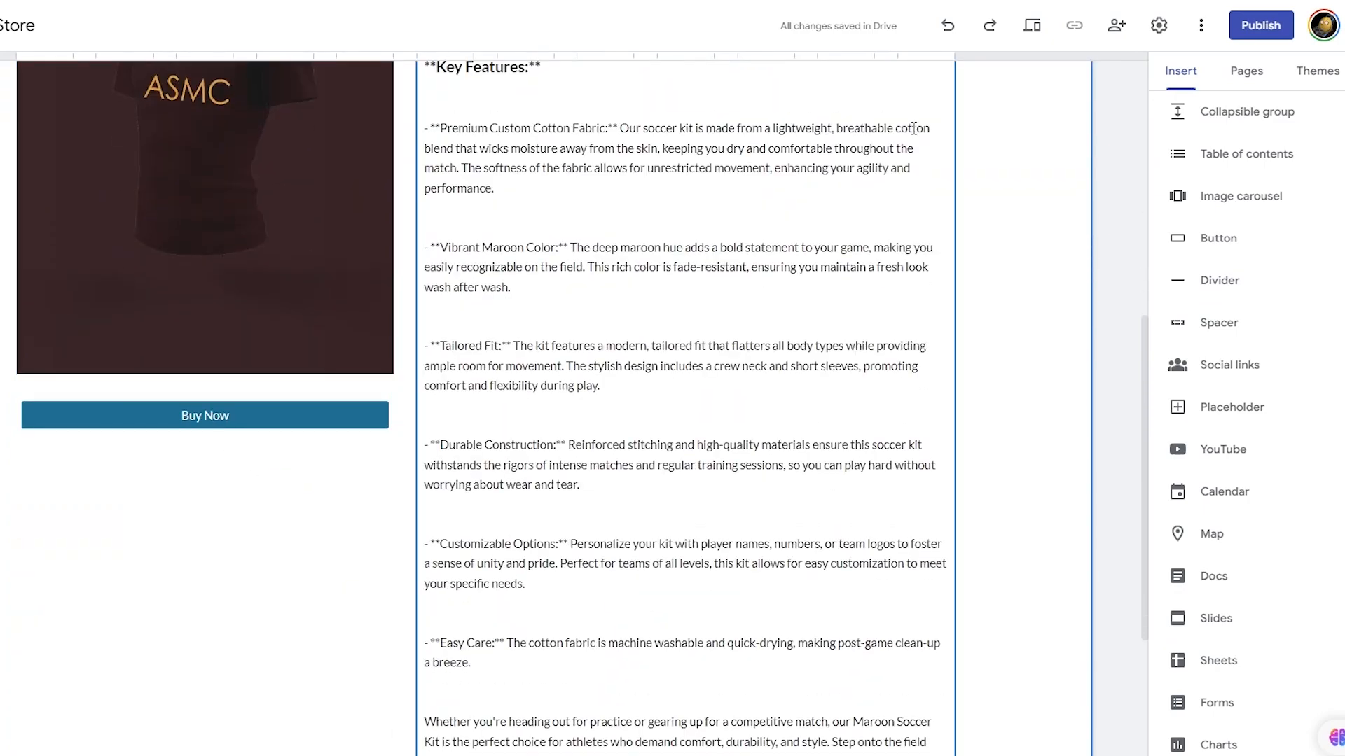
scroll(966, 265, up, 8)
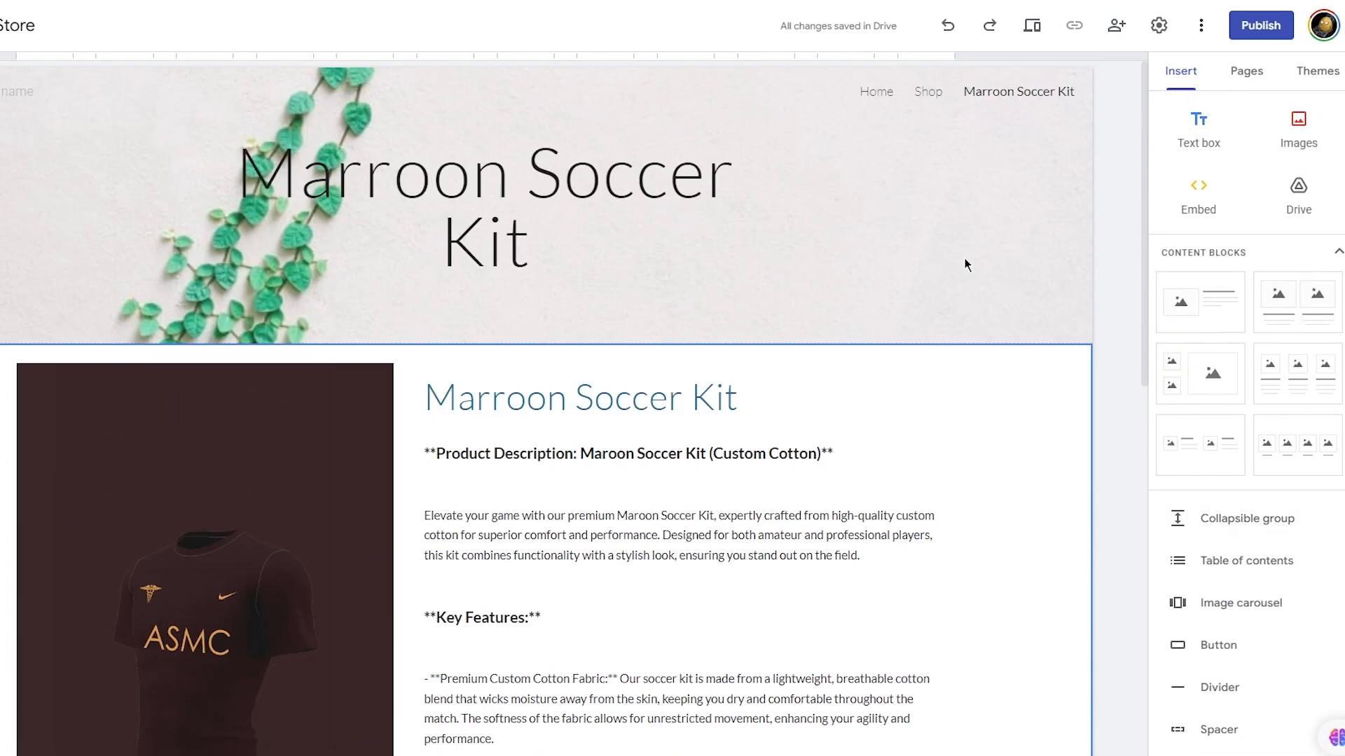
Open the Shop page and change the soccer kit image's link to the Marroon Soccer Kit page
click(929, 93)
scroll(829, 354, down, 3)
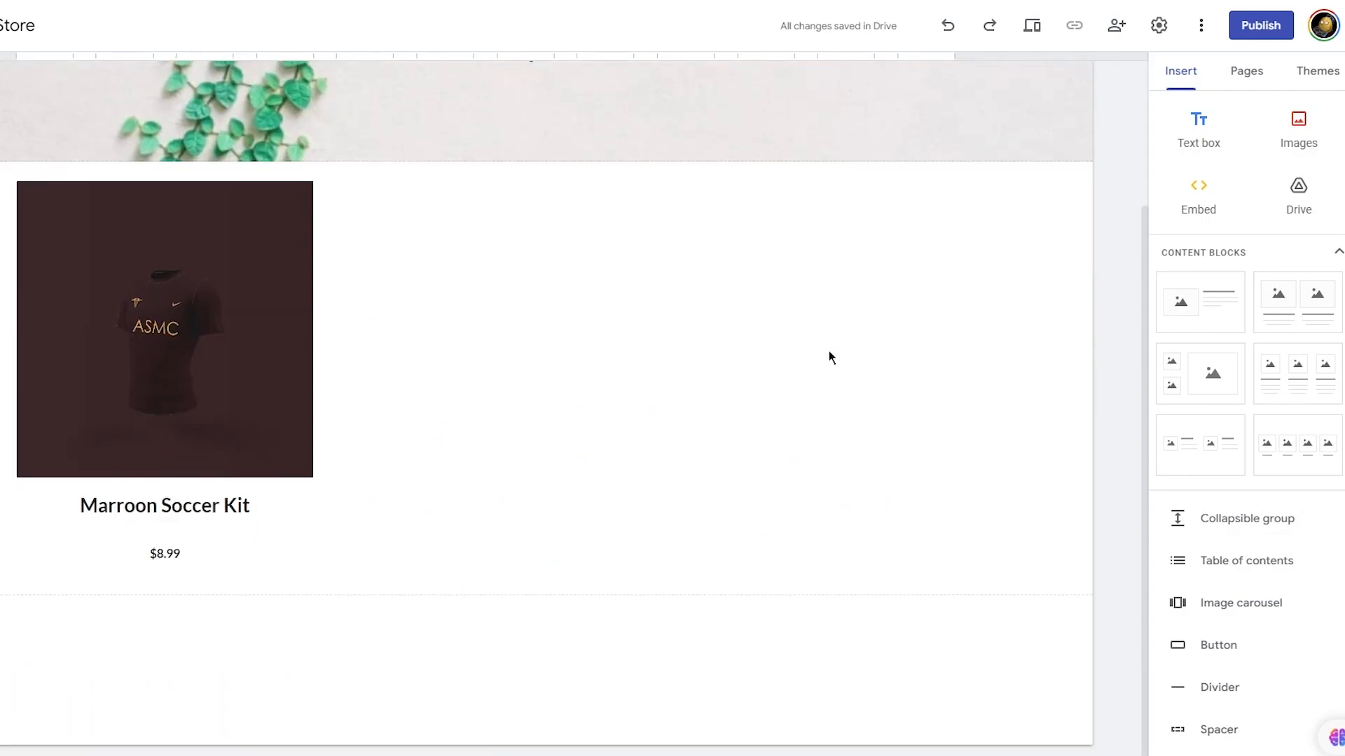
click(233, 270)
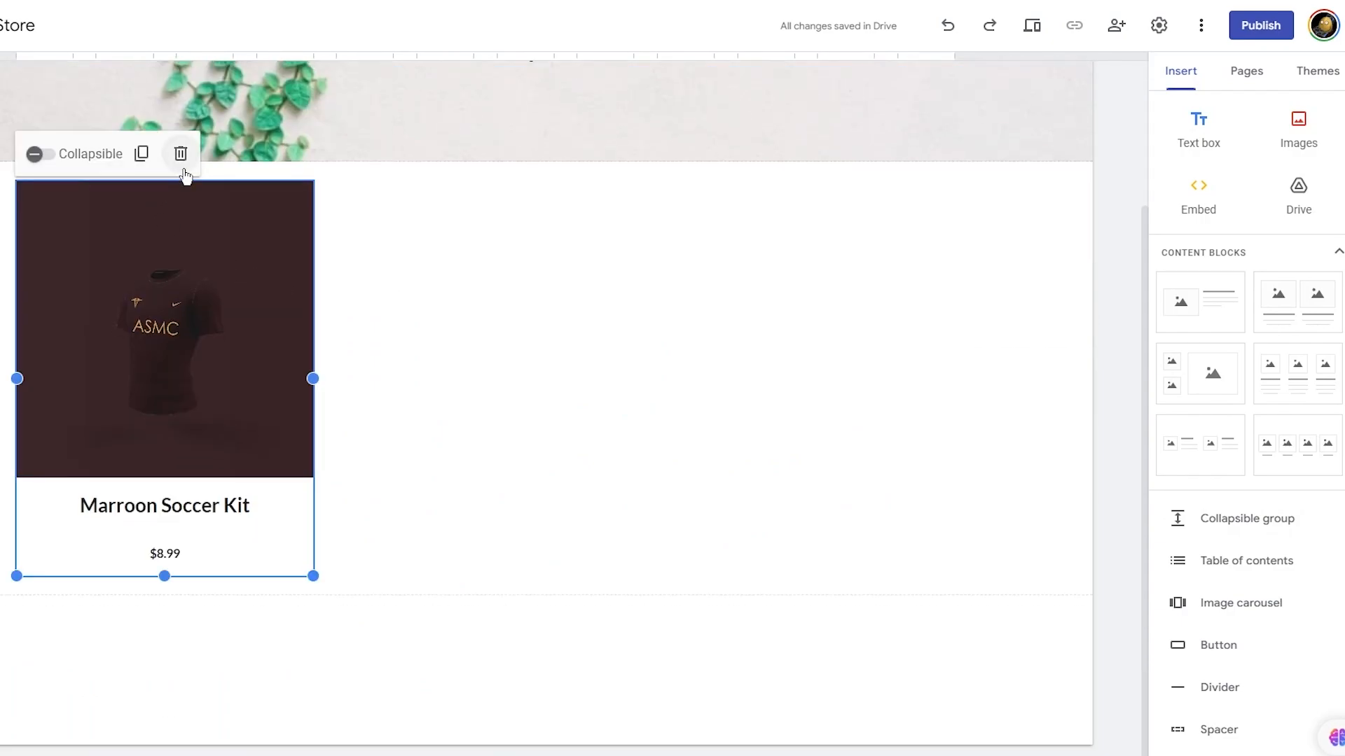
click(240, 399)
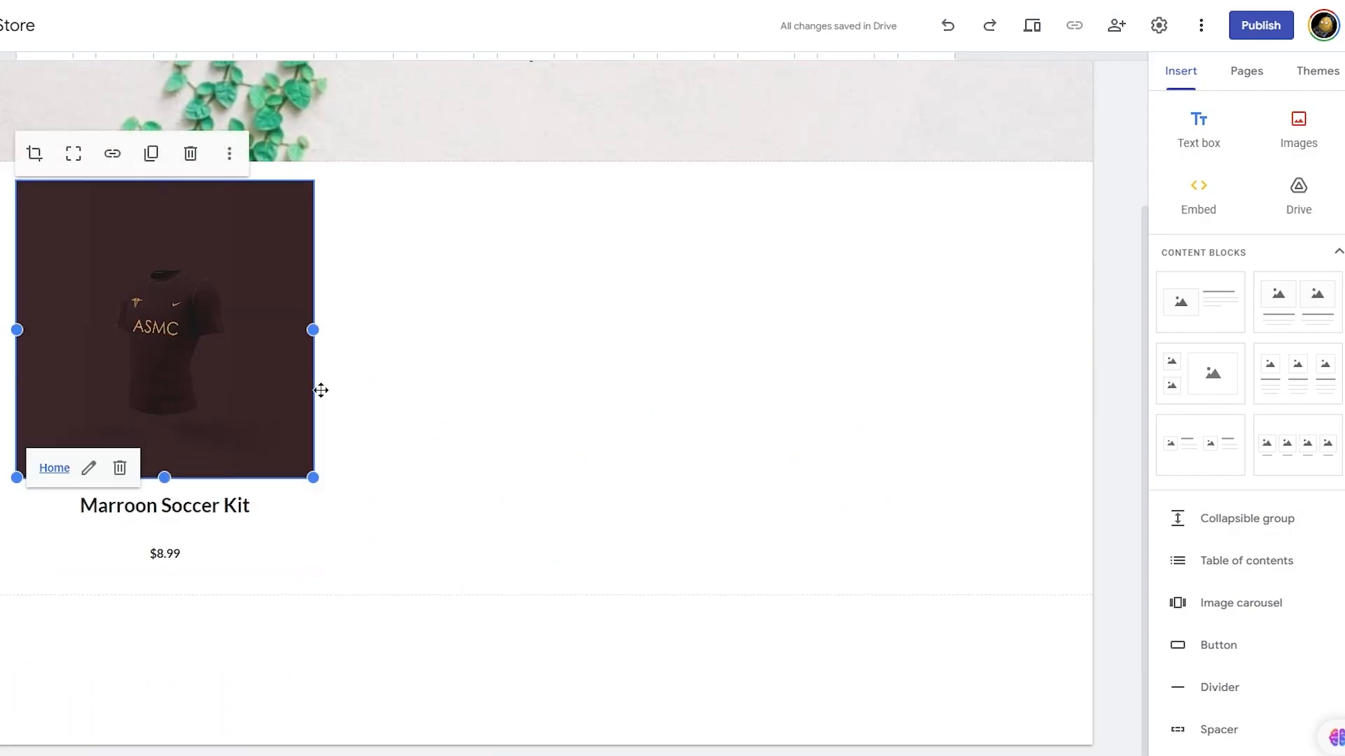
click(113, 154)
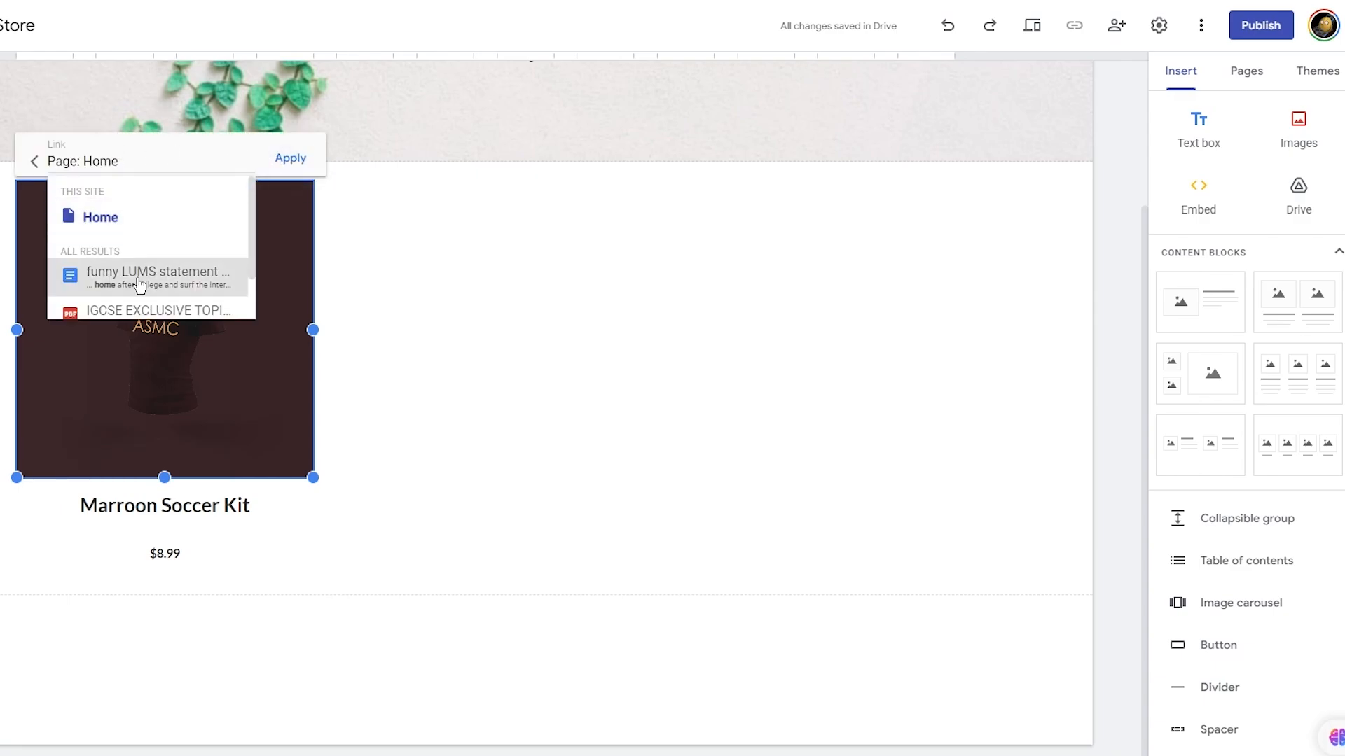
scroll(138, 283, down, 2)
scroll(138, 284, up, 2)
click(147, 154)
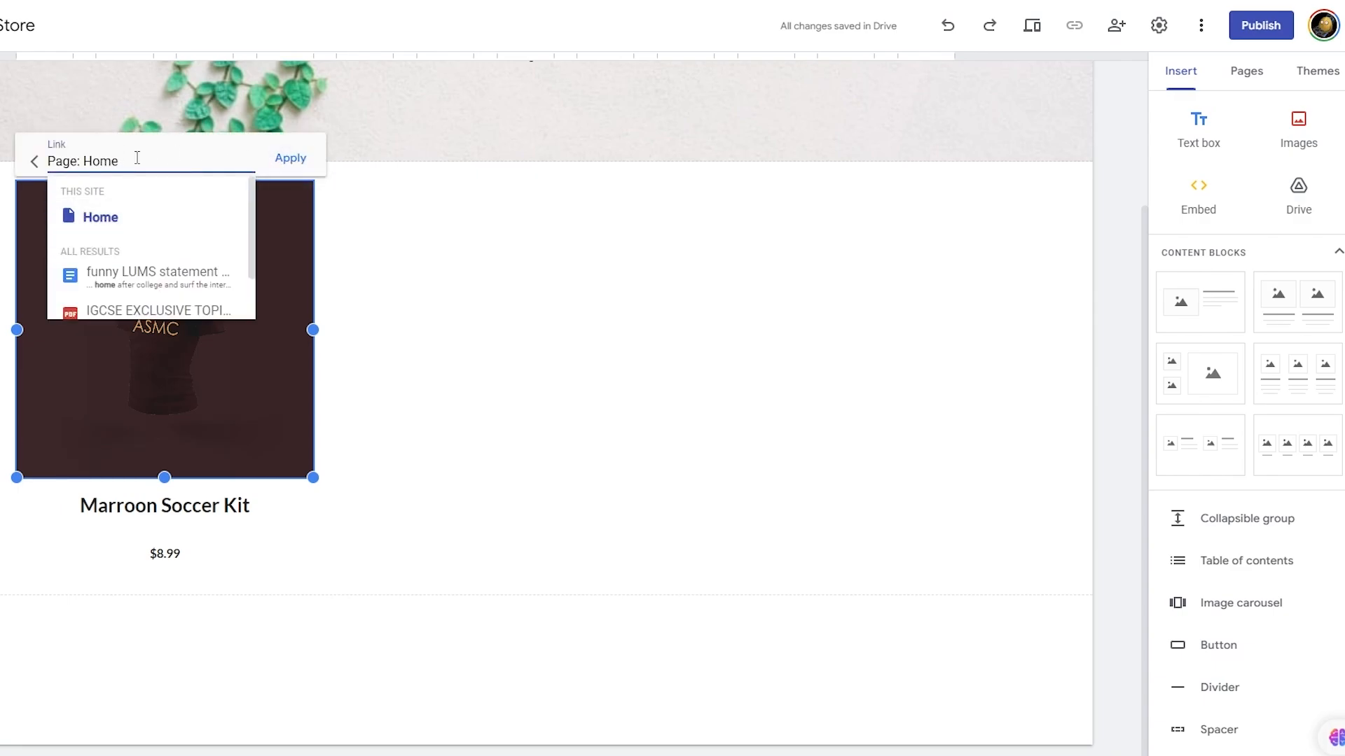
key(BackSpace)
key(BackSpace)
key(BackSpace)
key(BackSpace)
click(175, 272)
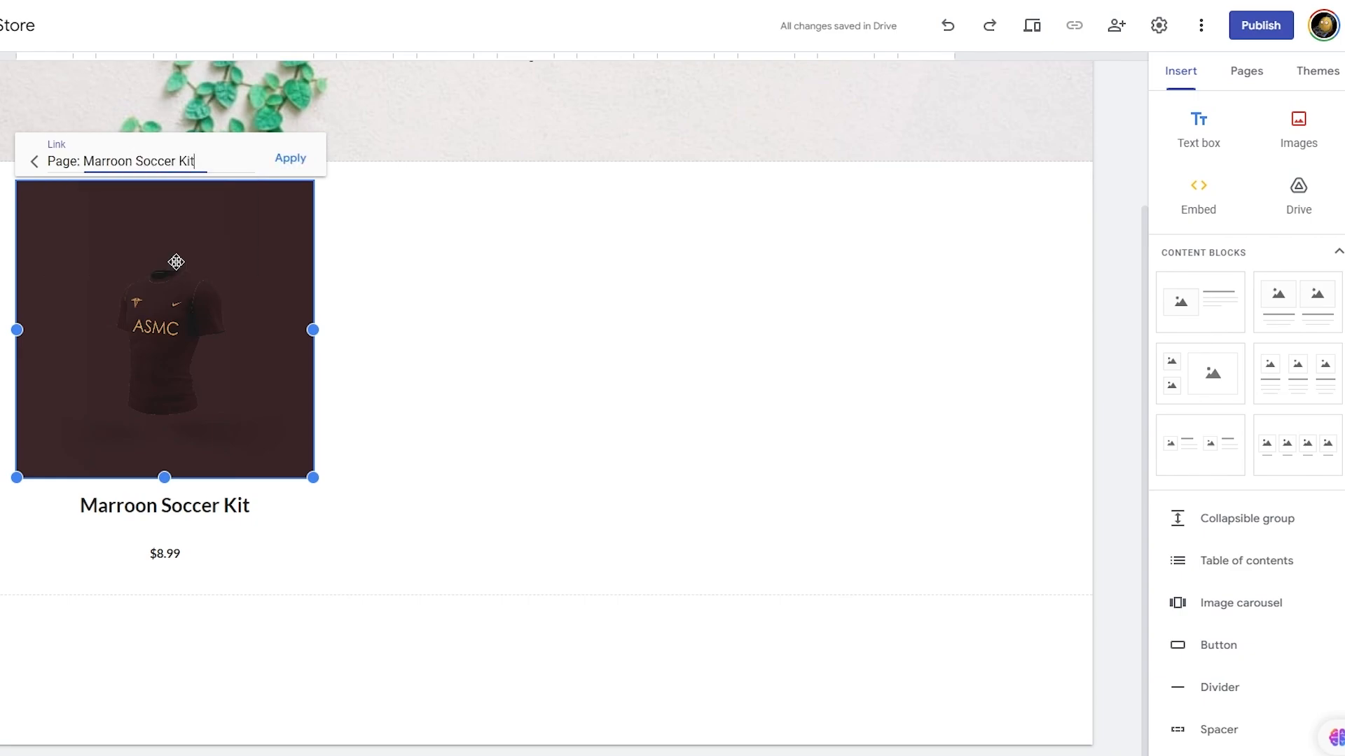
click(293, 166)
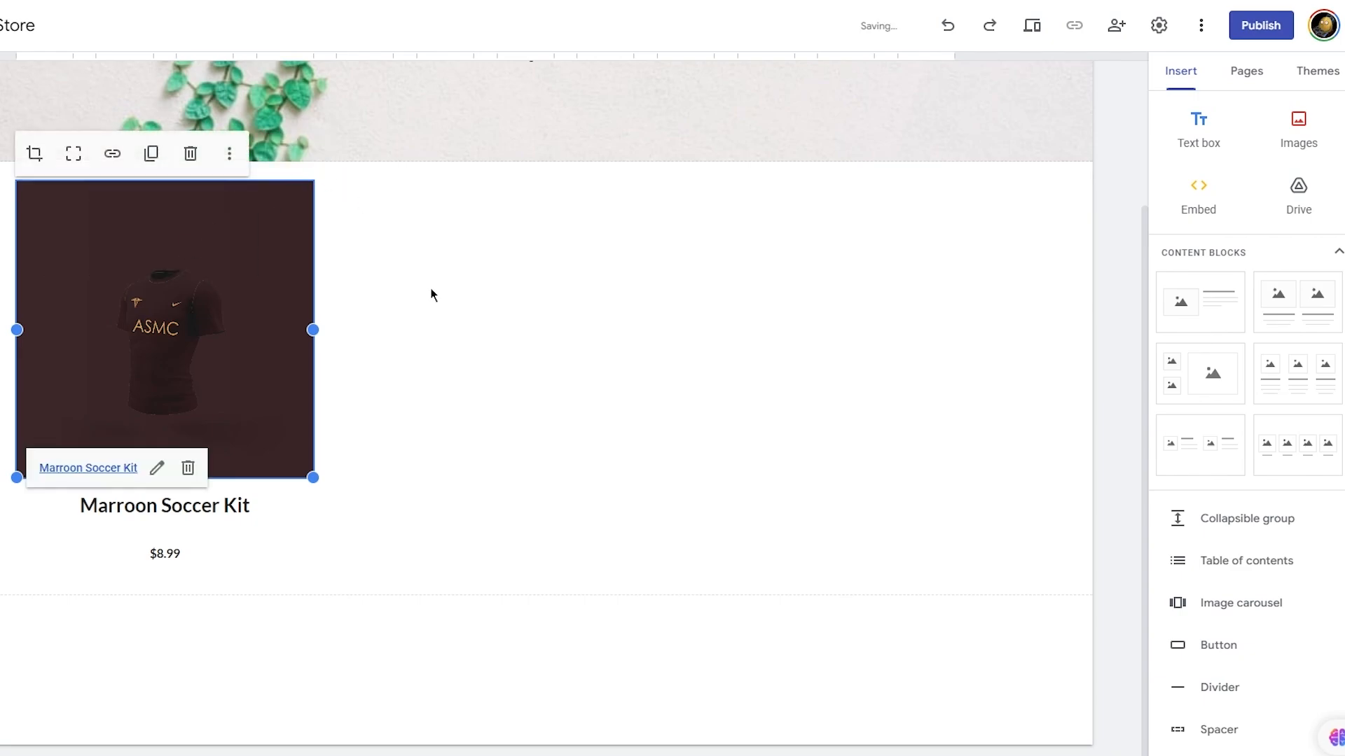
Insert a link to the Marroon Soccer Kit page in the title text below the shop's kit image
click(448, 371)
click(175, 526)
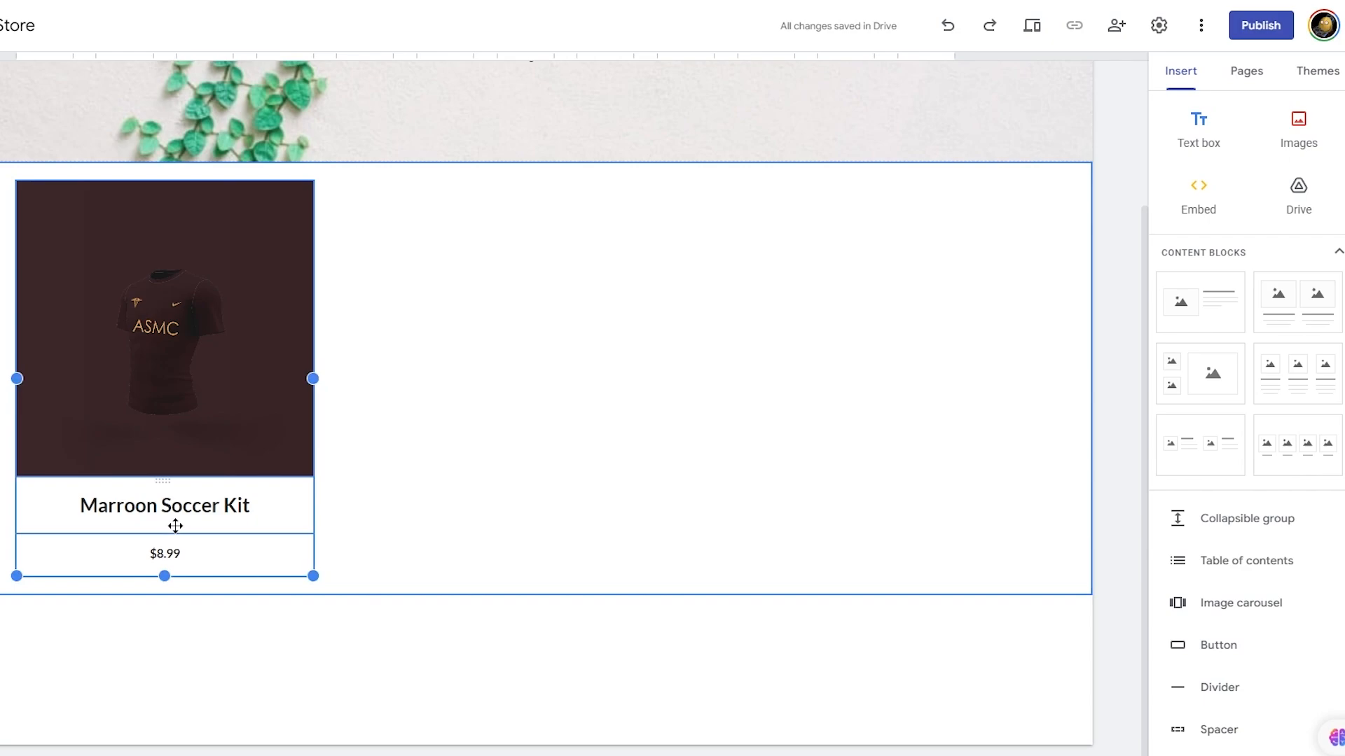
click(199, 512)
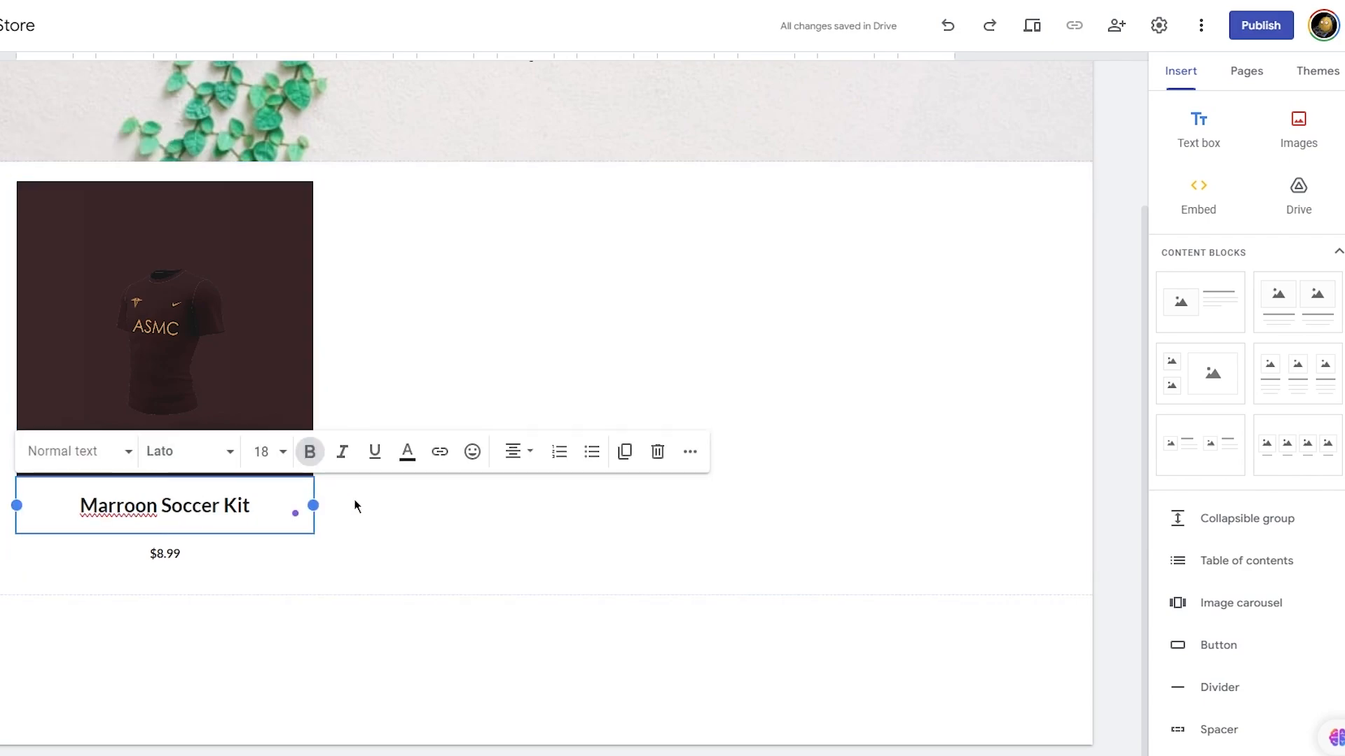
click(438, 450)
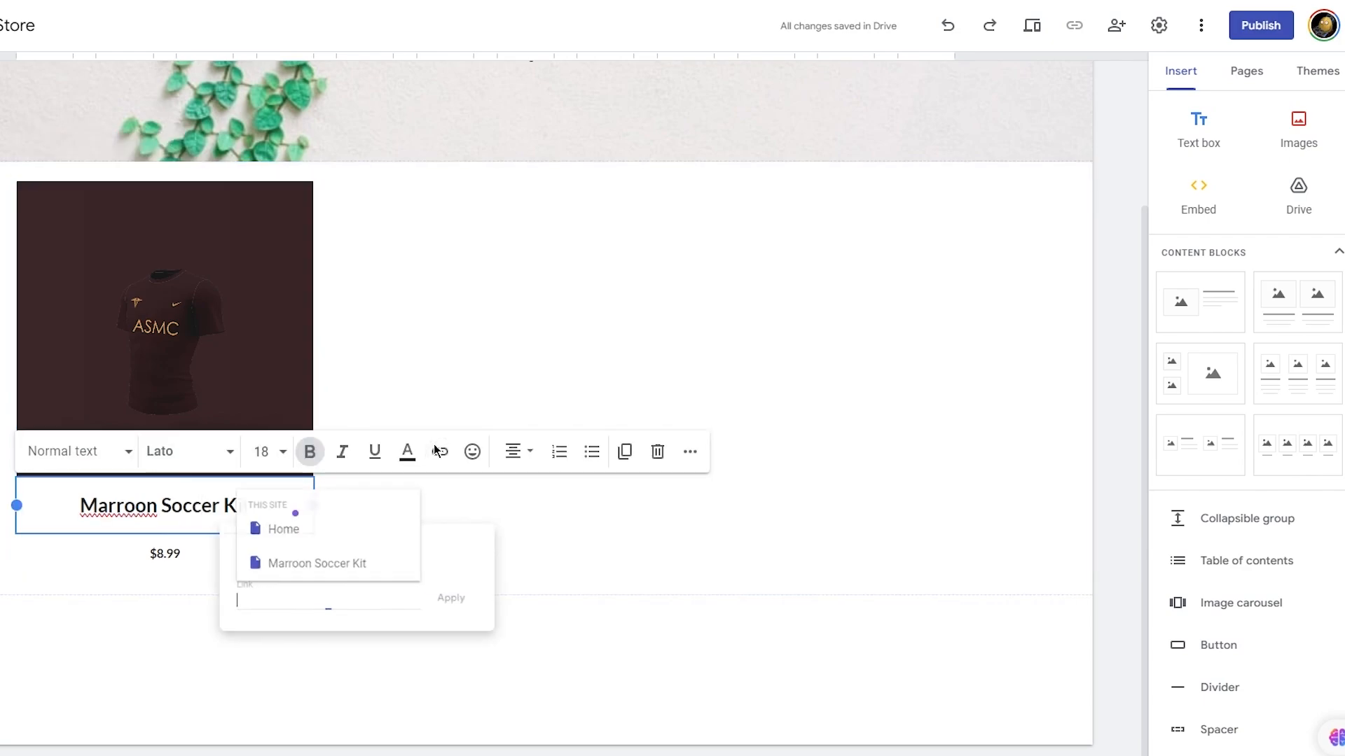
click(308, 565)
click(480, 613)
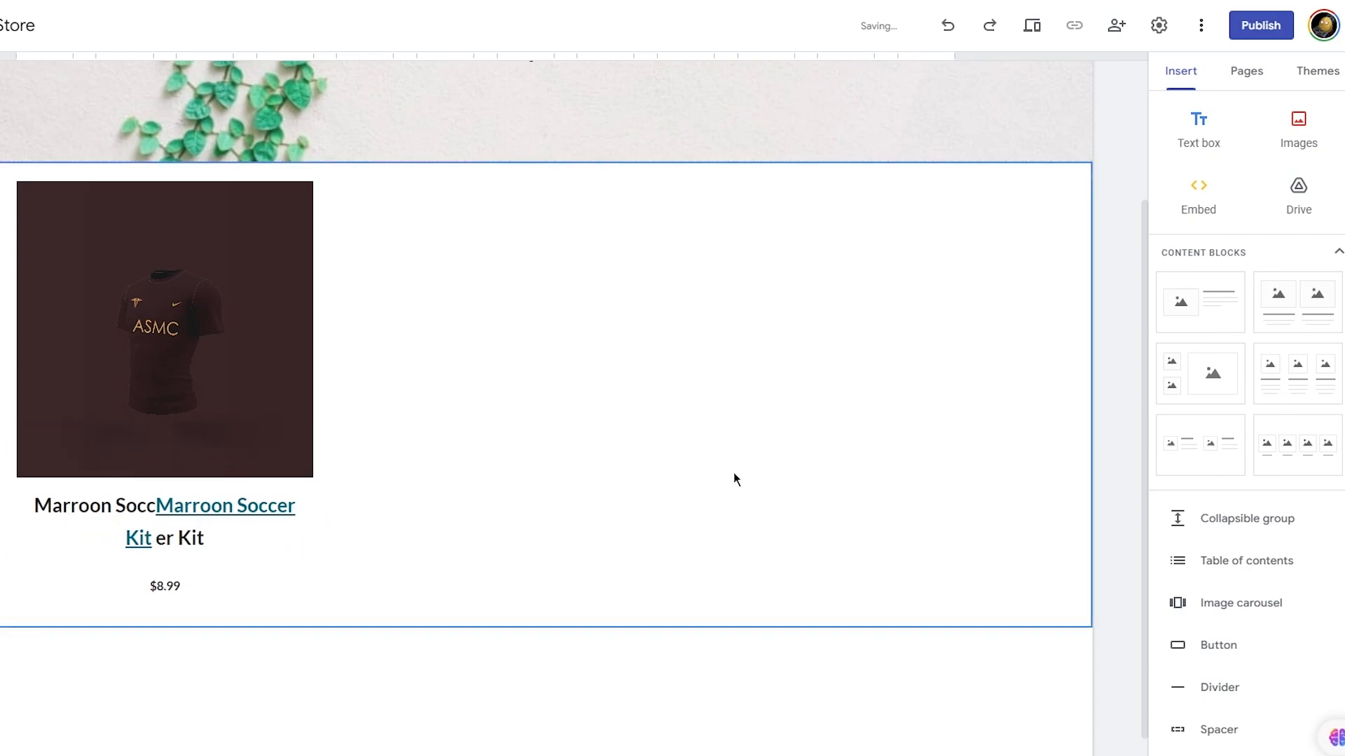
Delete the leftover plain text before and after the link so the title contains only the linked "Marroon Soccer Kit"
click(155, 505)
key(BackSpace)
key(BackSpace)
key(BackSpace)
key(BackSpace)
key(BackSpace)
key(BackSpace)
key(BackSpace)
key(BackSpace)
key(BackSpace)
key(BackSpace)
key(BackSpace)
key(BackSpace)
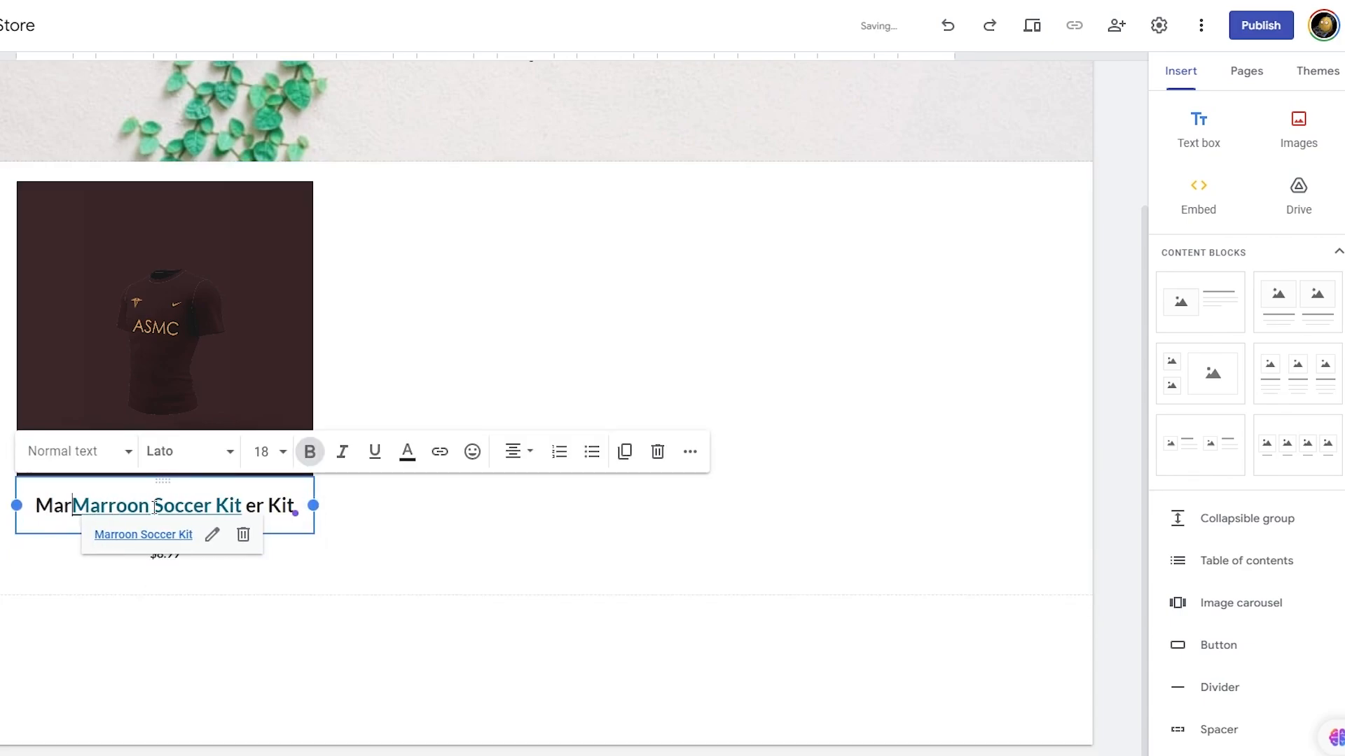
key(End)
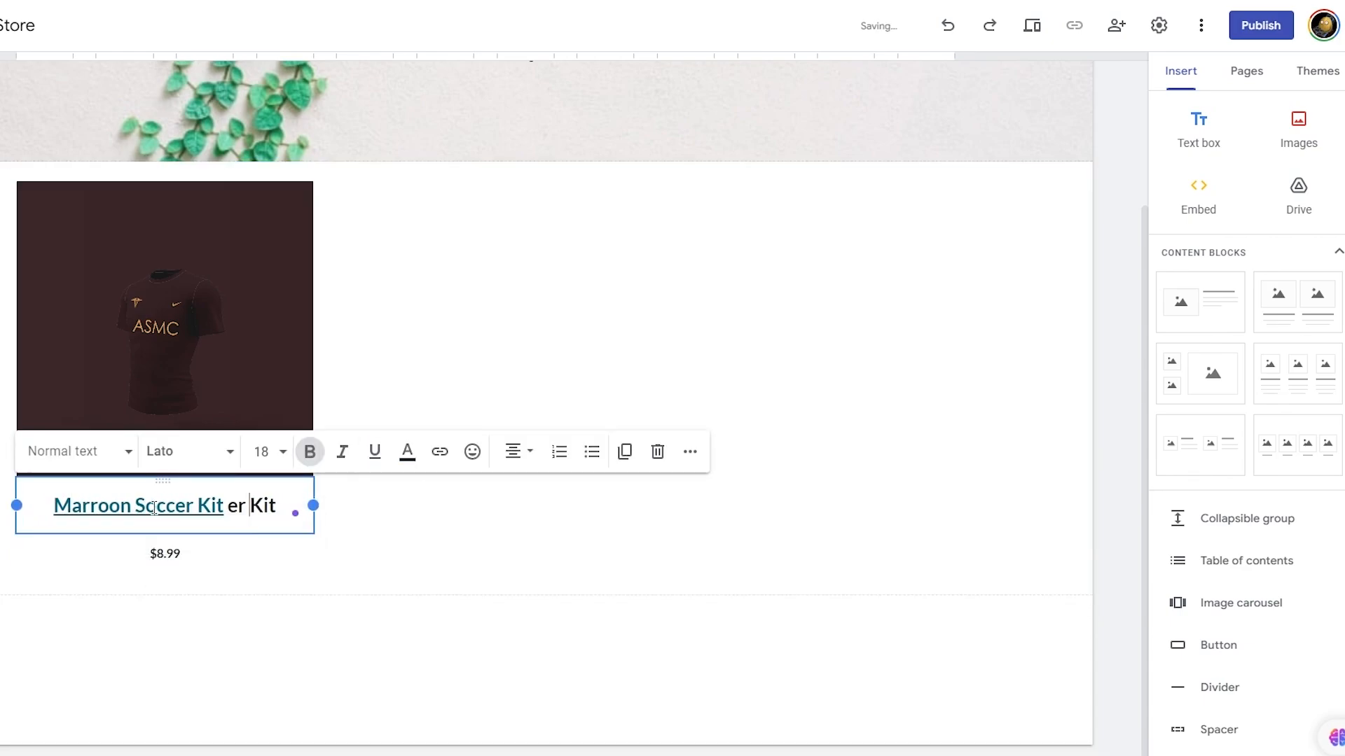
key(BackSpace)
key(BackSpace)
key(BackSpace)
key(BackSpace)
key(BackSpace)
key(BackSpace)
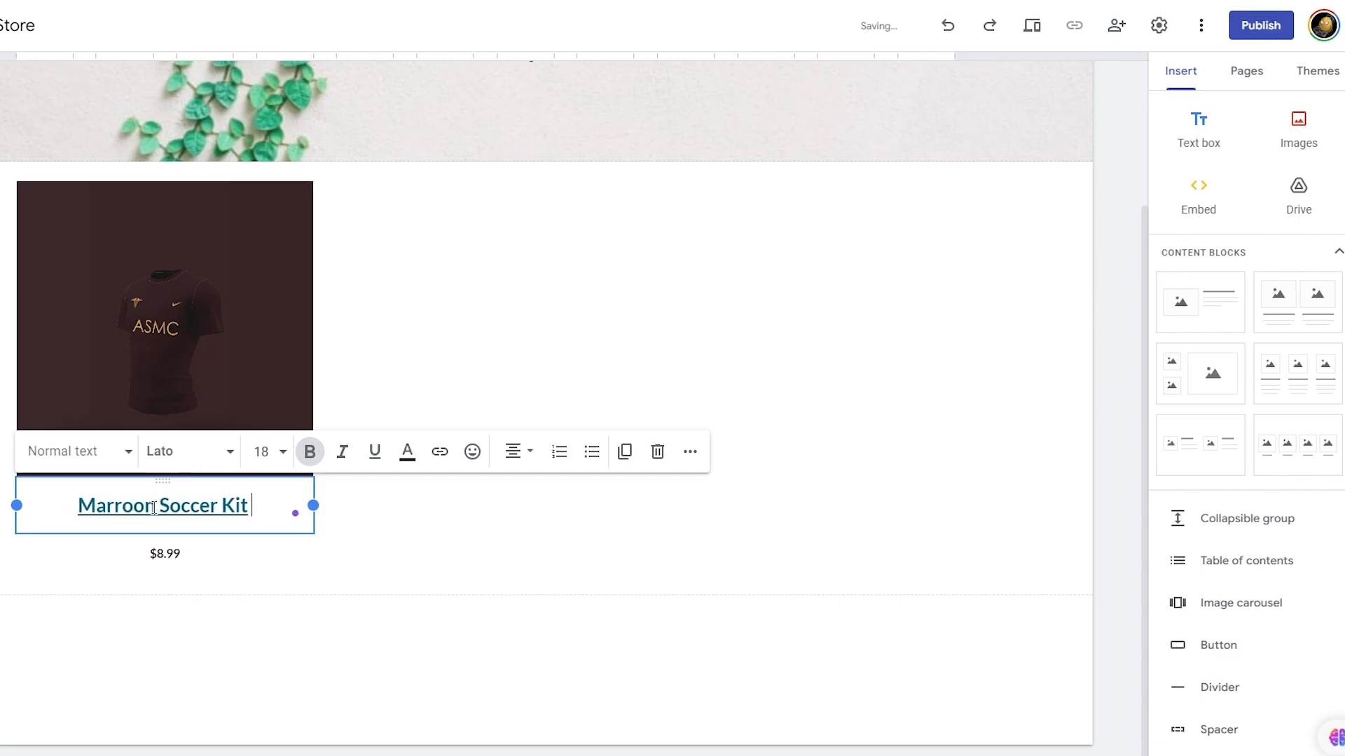
click(341, 572)
Open the Marroon Soccer Kit page and review its image, Buy Now button and full product description
scroll(645, 339, up, 3)
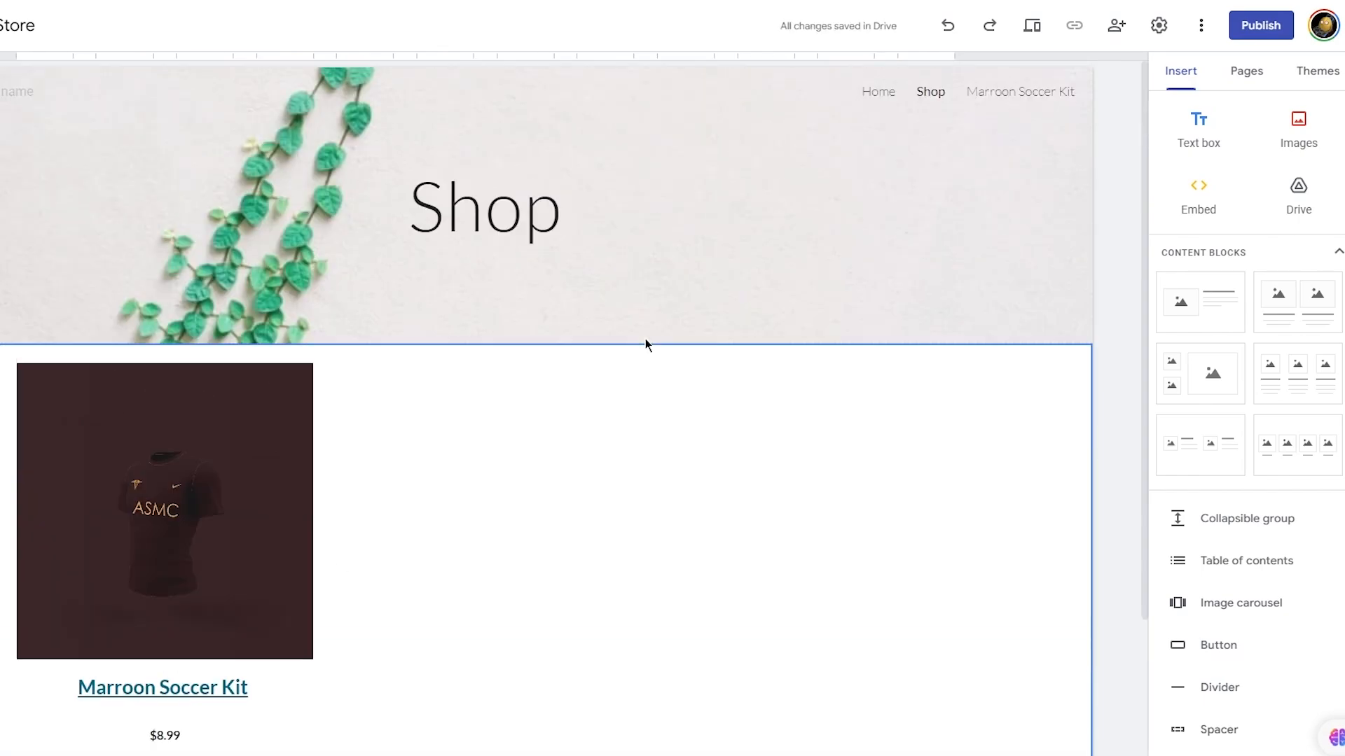
click(1014, 91)
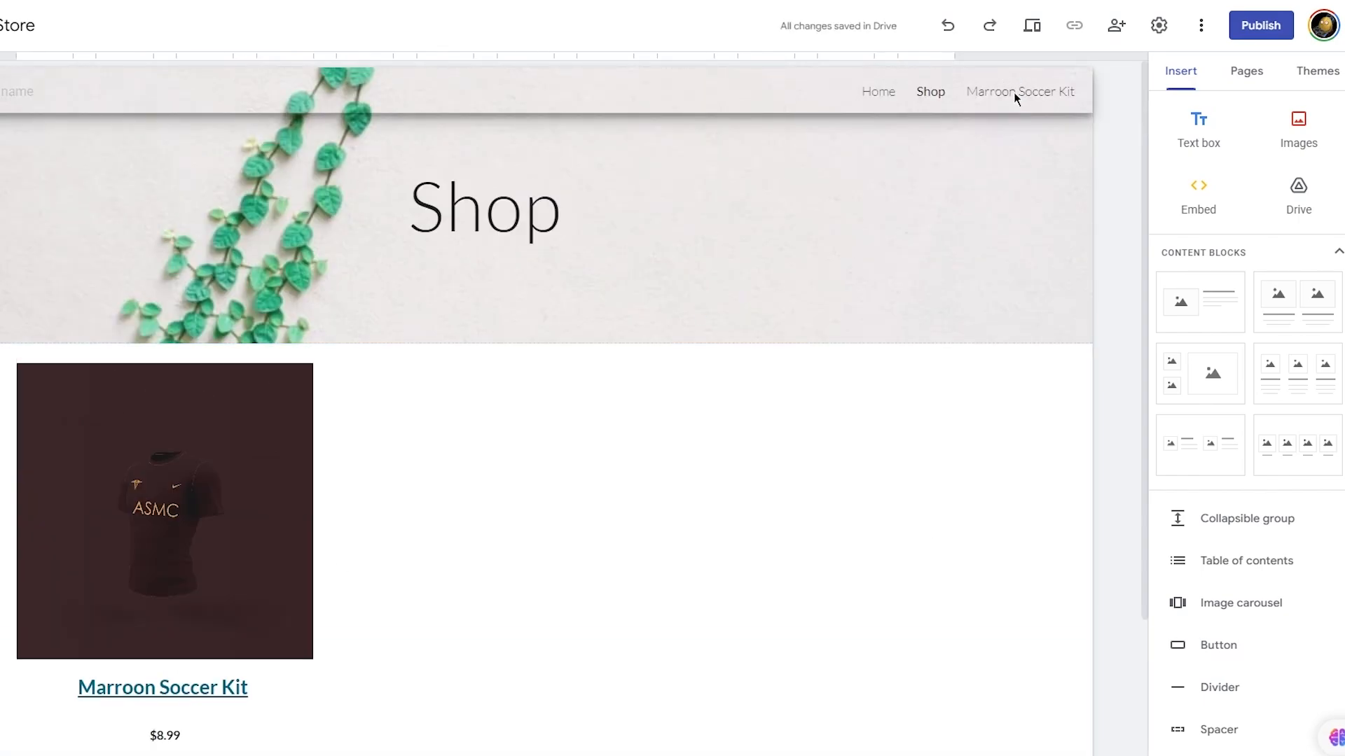
scroll(818, 294, down, 7)
scroll(818, 294, up, 6)
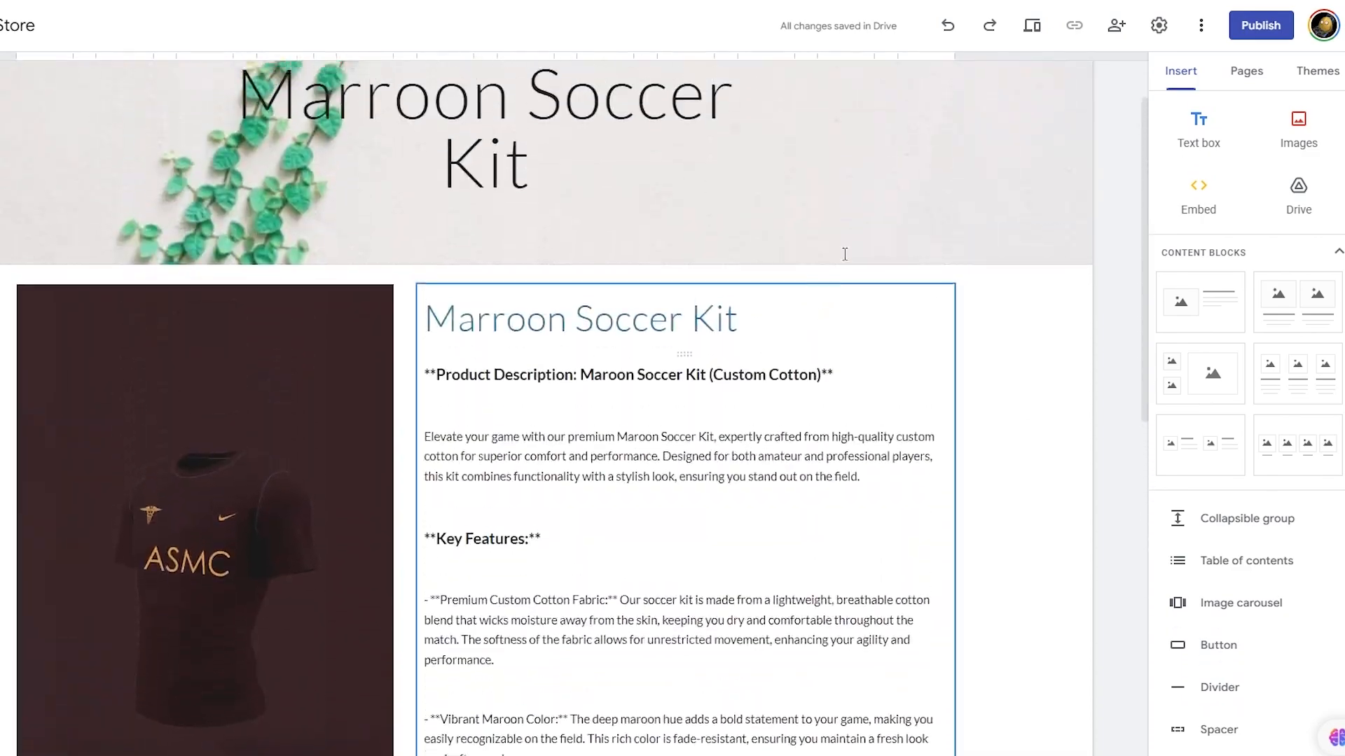
scroll(897, 408, down, 1)
scroll(897, 408, down, 6)
scroll(579, 291, down, 4)
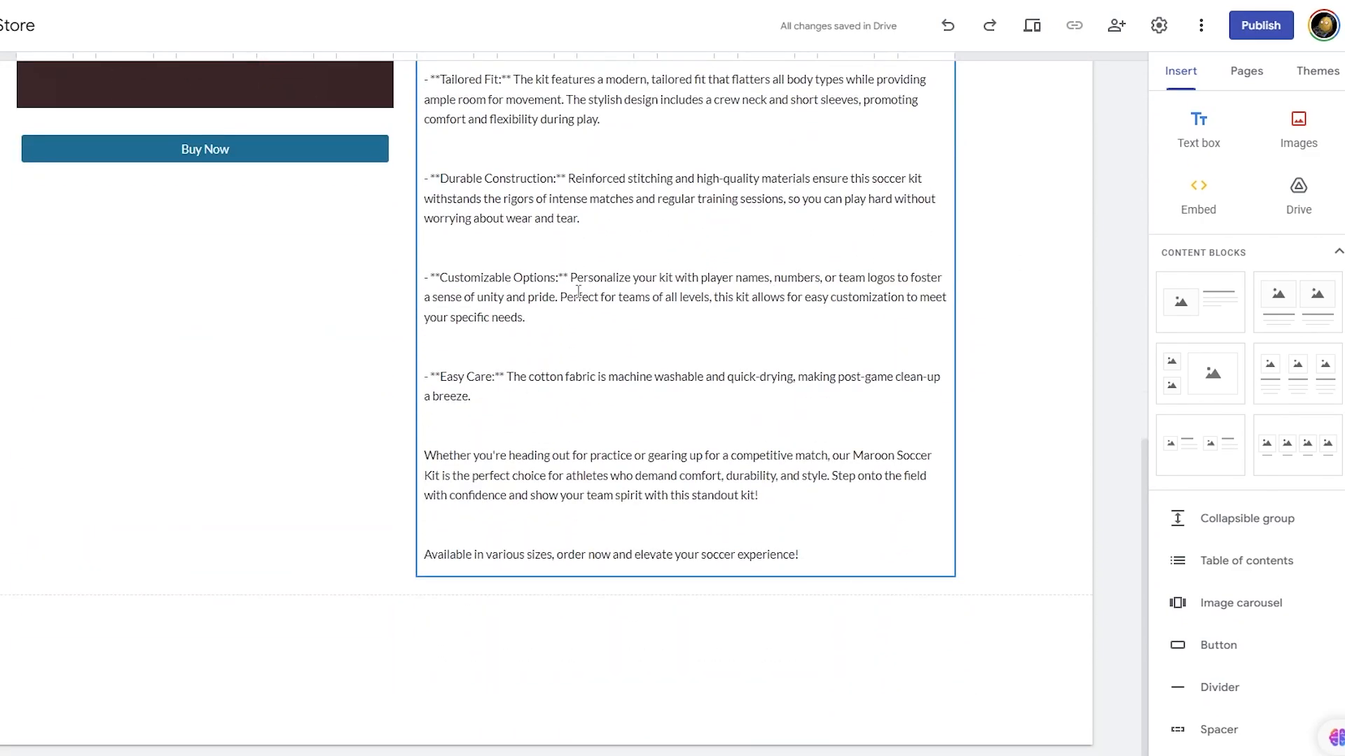
scroll(579, 292, up, 12)
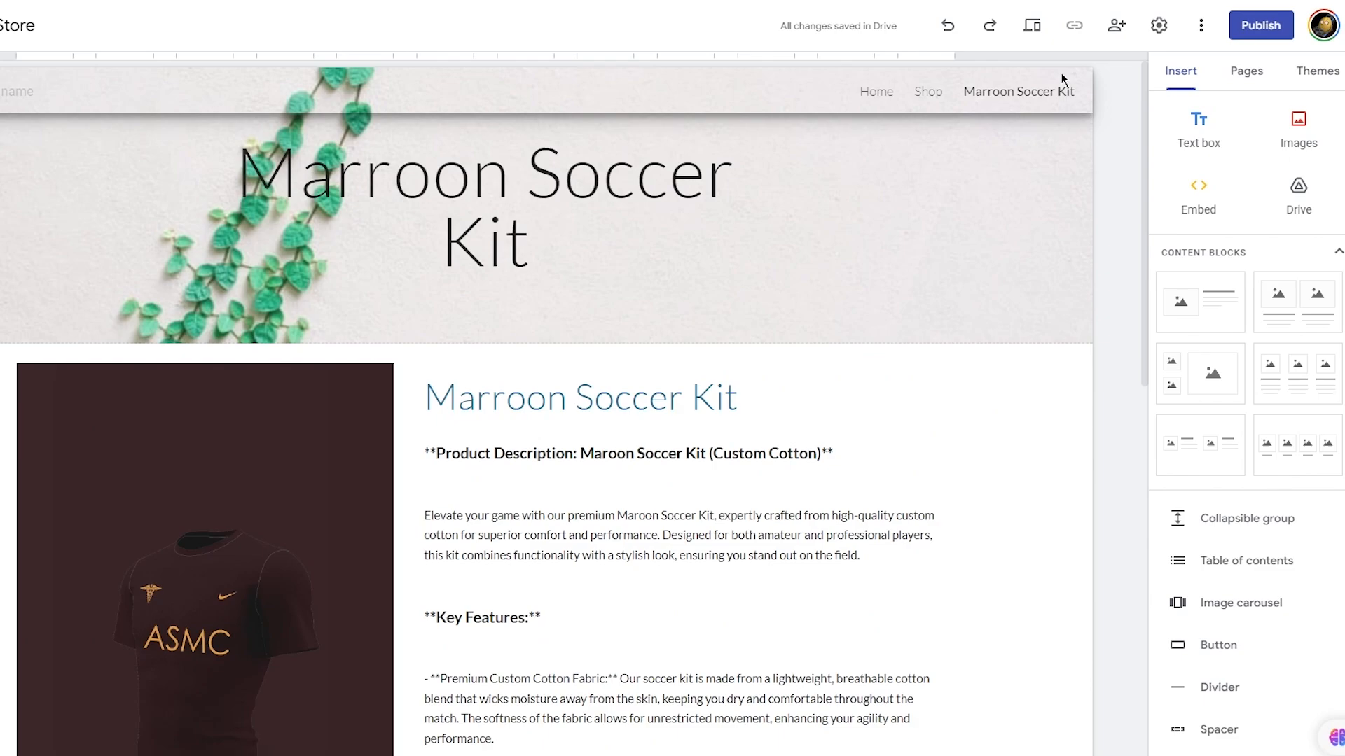
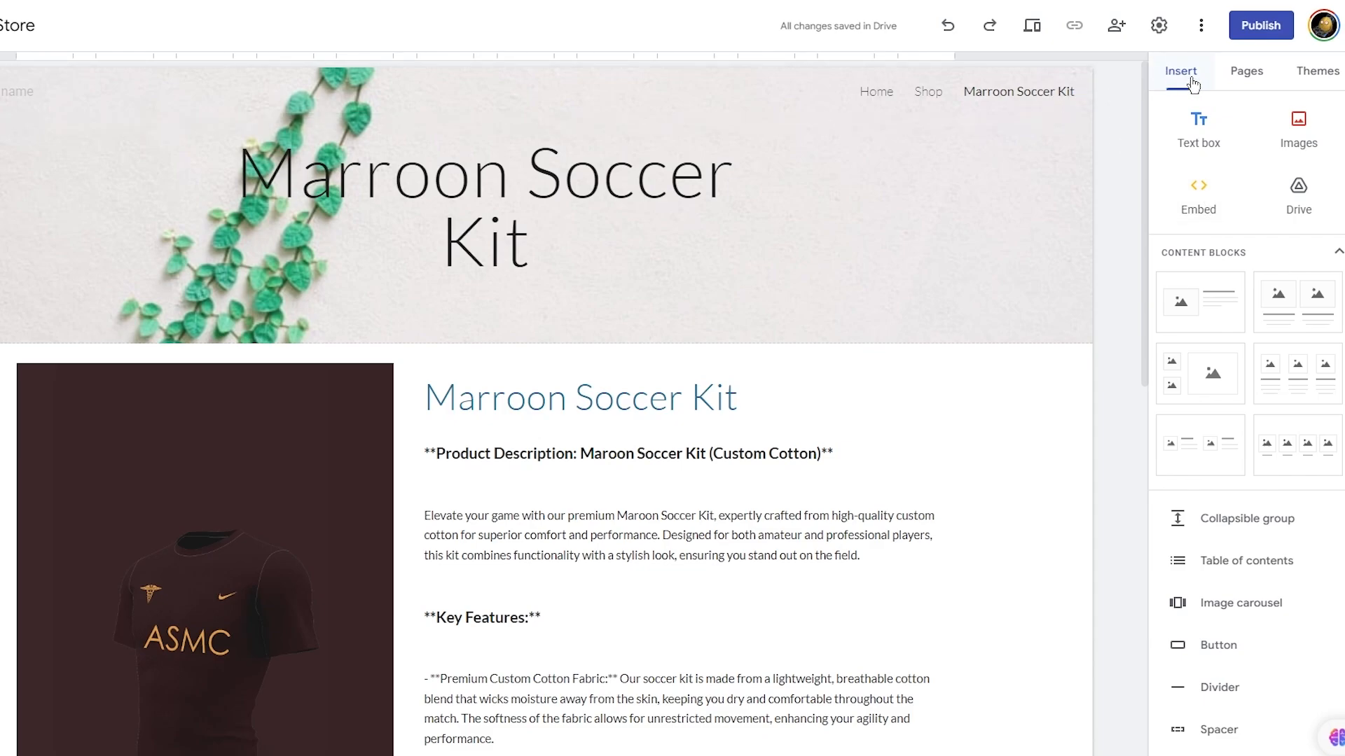
Create a new site page named "Checkout Page"
click(1229, 78)
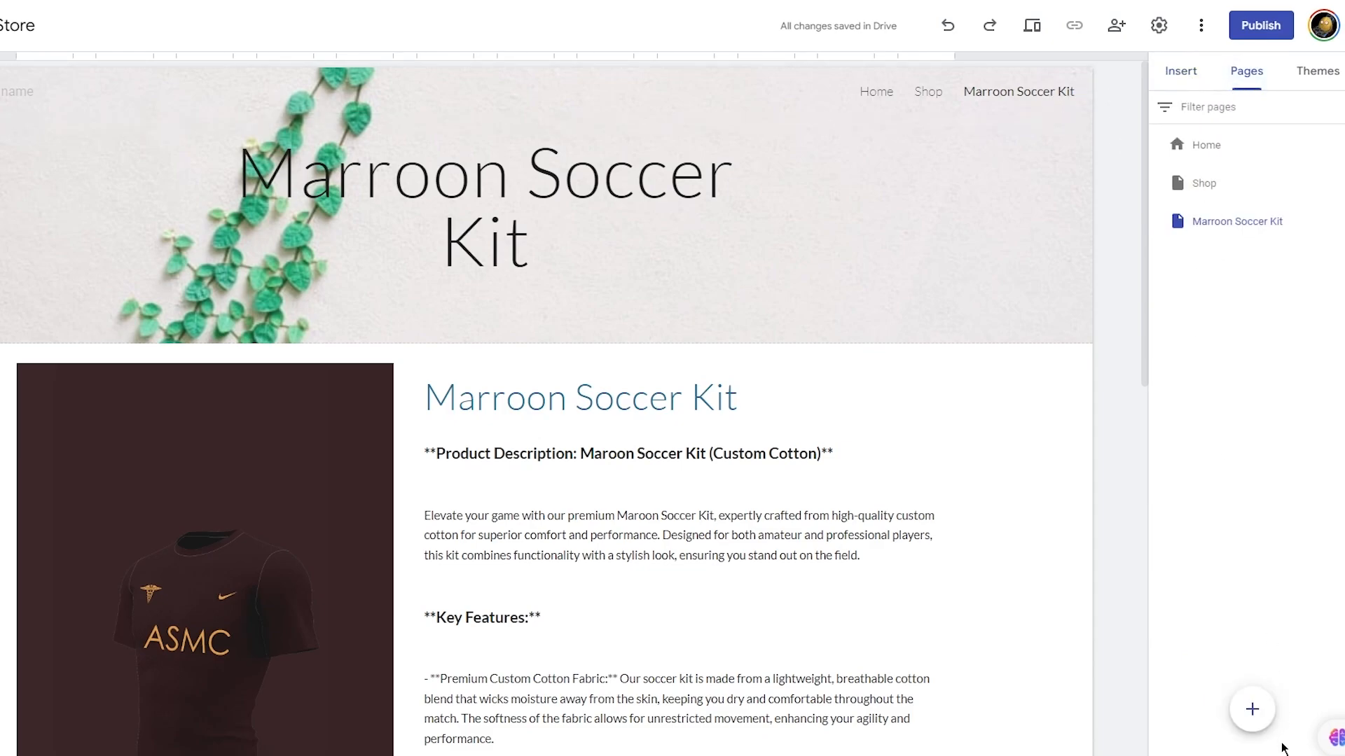
mouse_move(1268, 730)
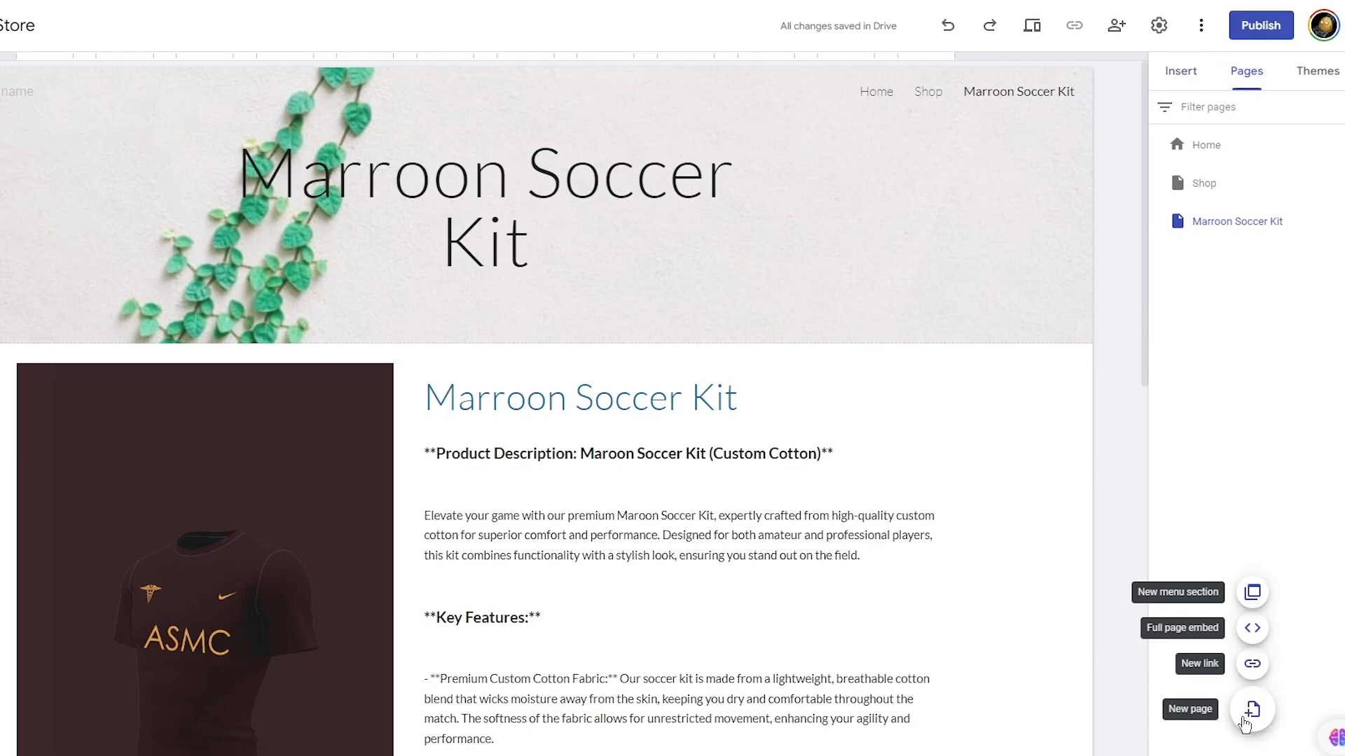
click(1250, 710)
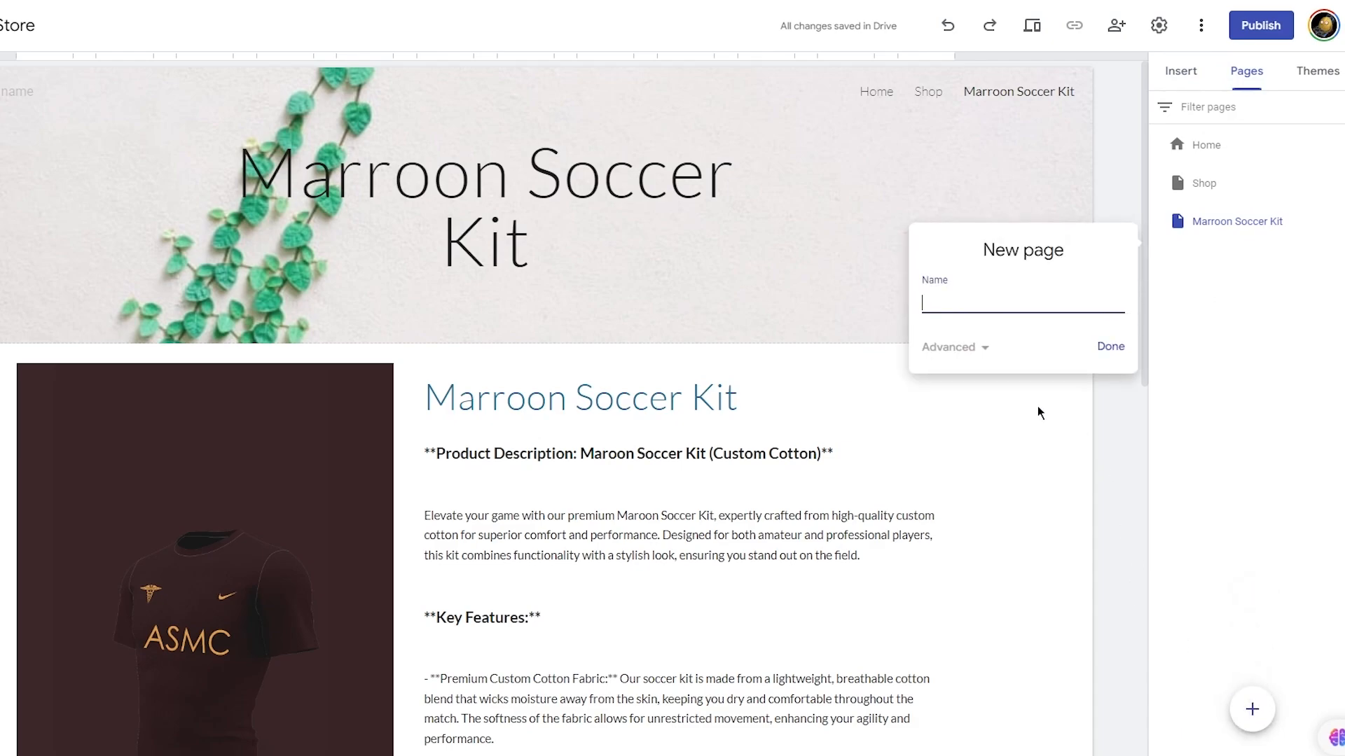
text(Checkout Page)
click(1101, 356)
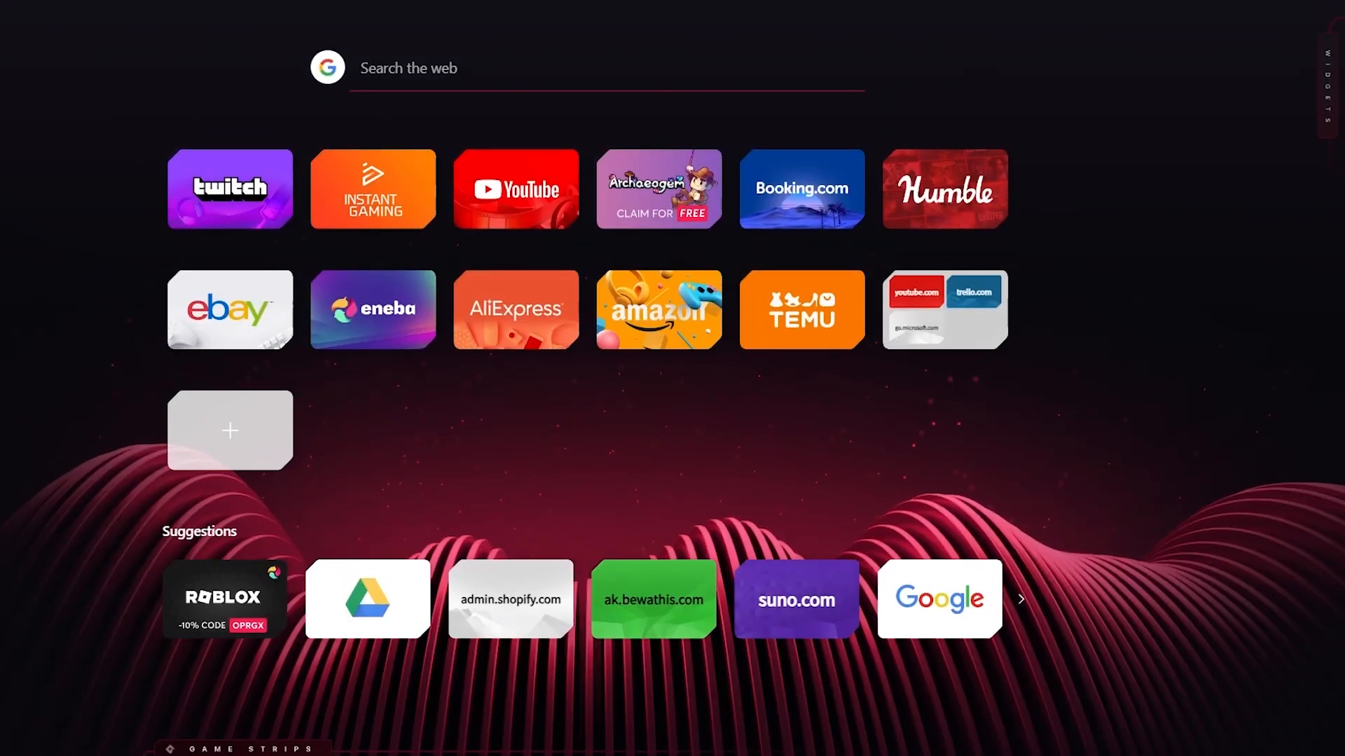
Search the web for "embed code for a checkout page" and read the "Embed your checkout on your website" help article
text(embed code)
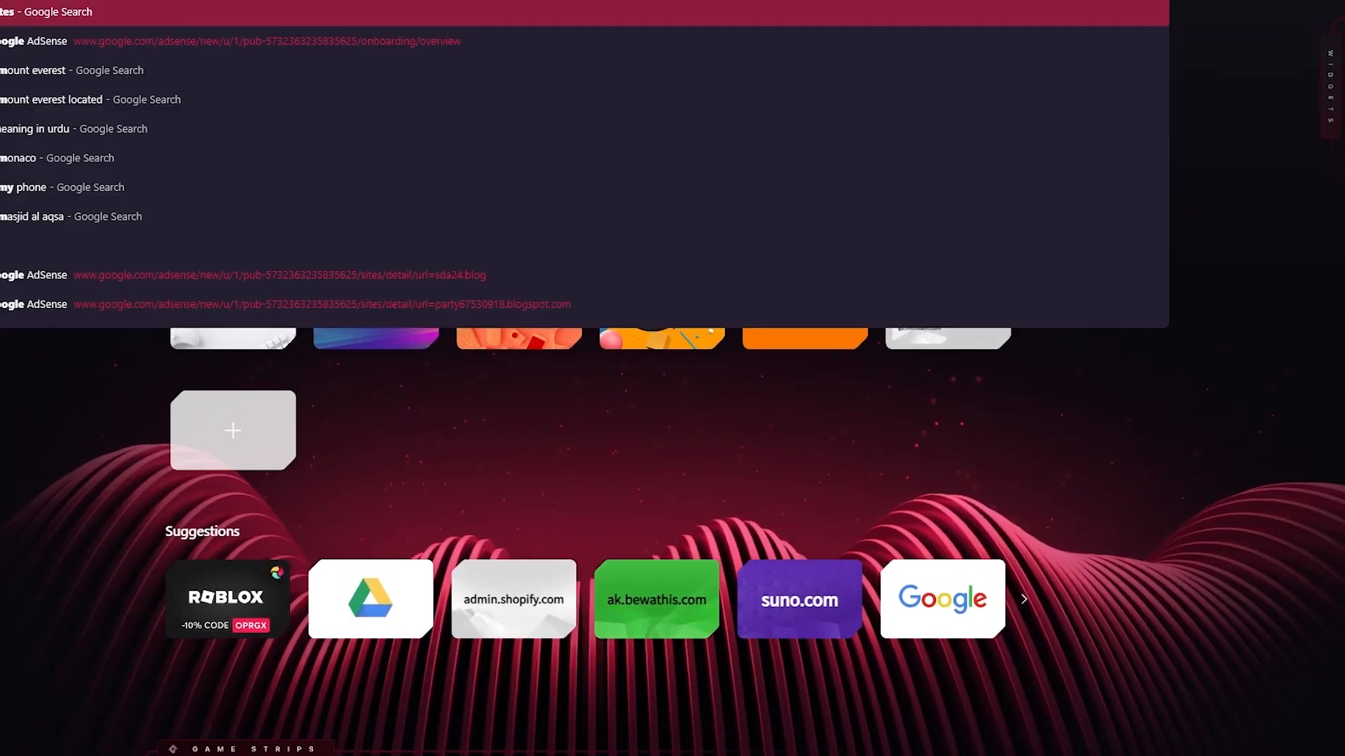
text( for a checkout)
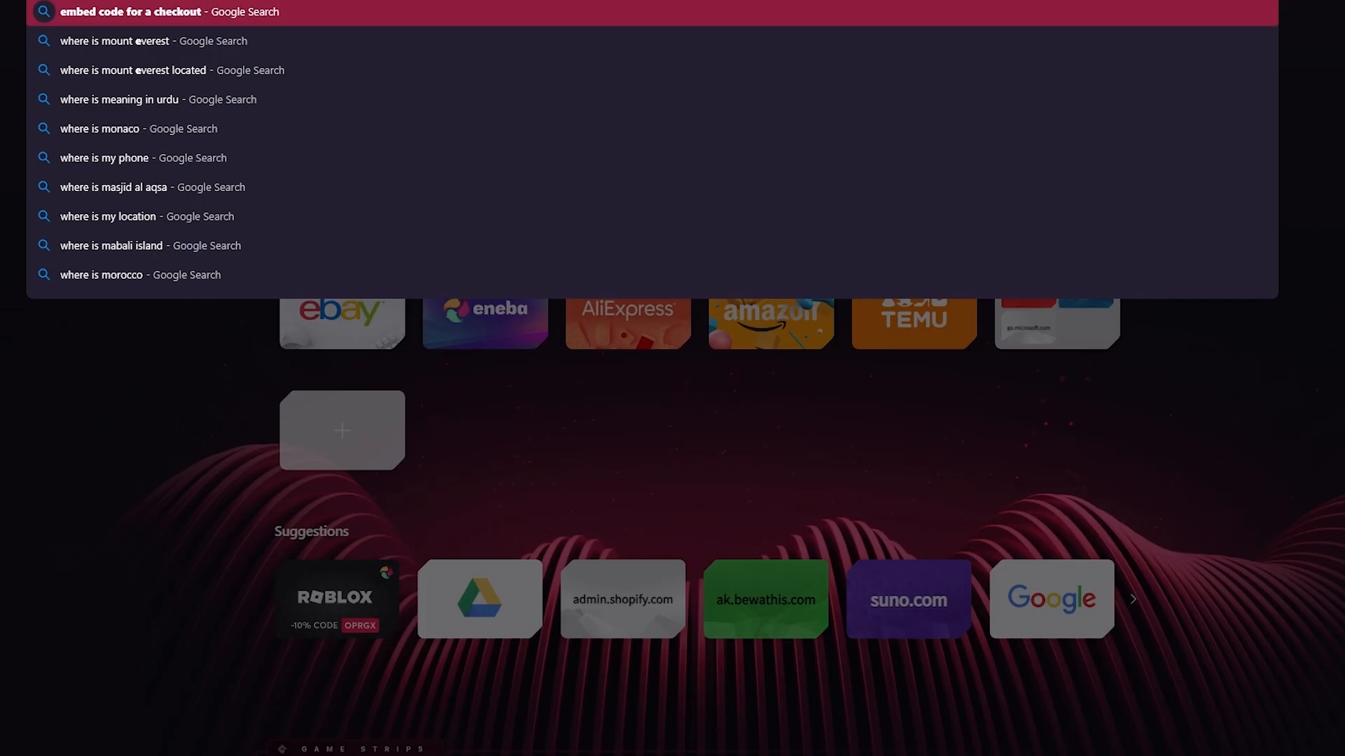
key(Return)
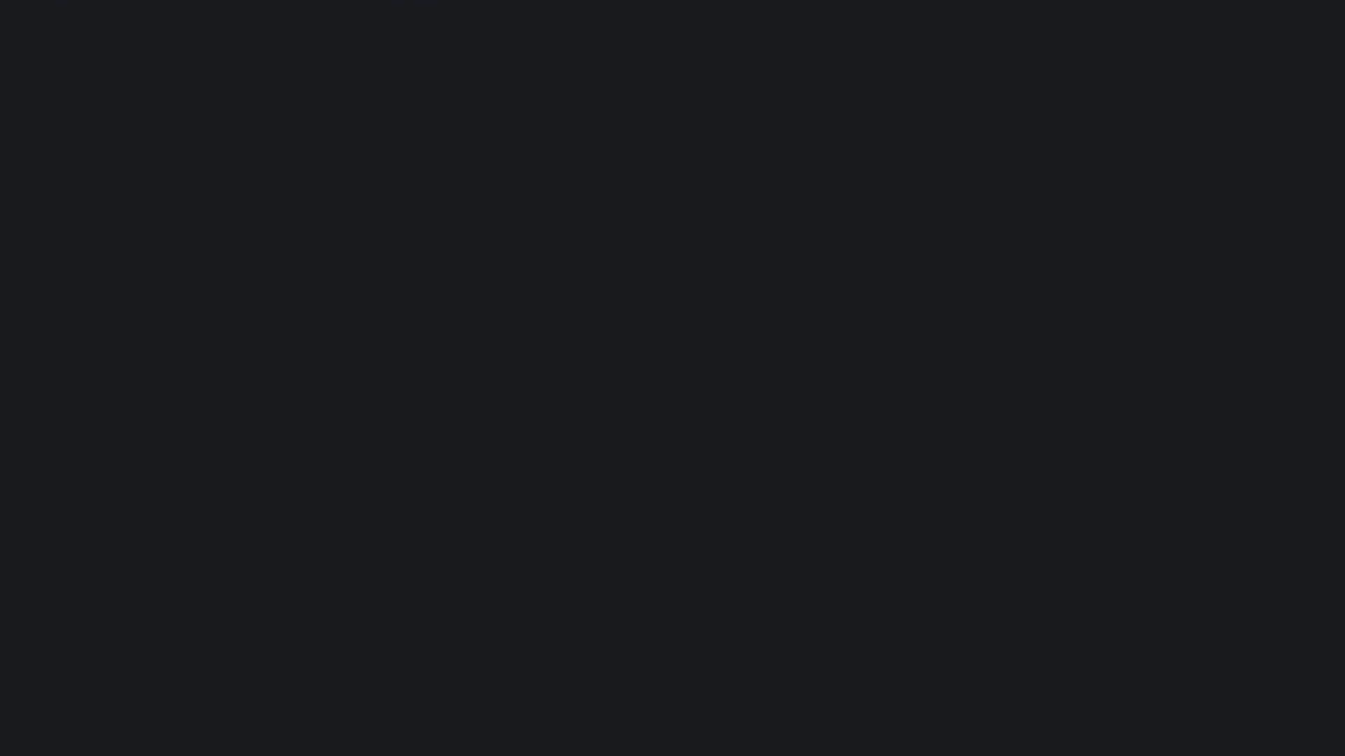
scroll(348, 264, down, 8)
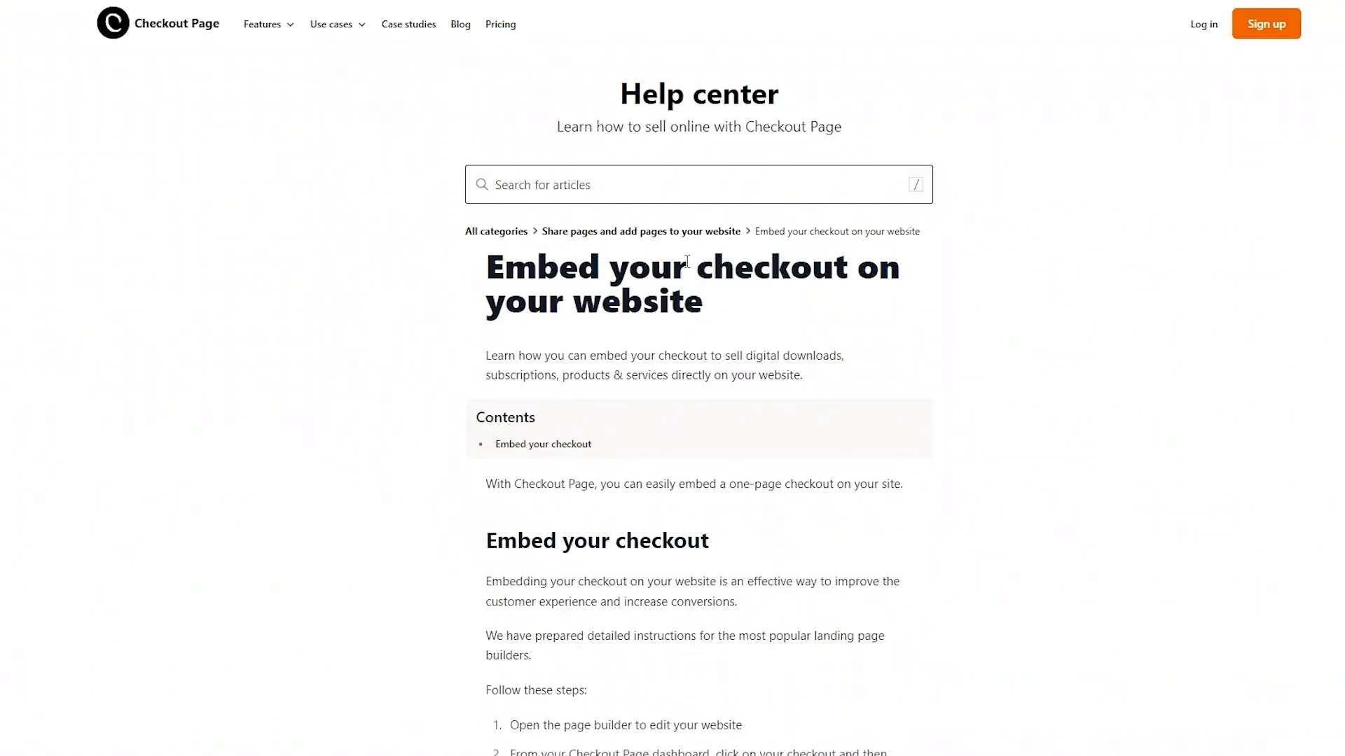
scroll(687, 267, down, 8)
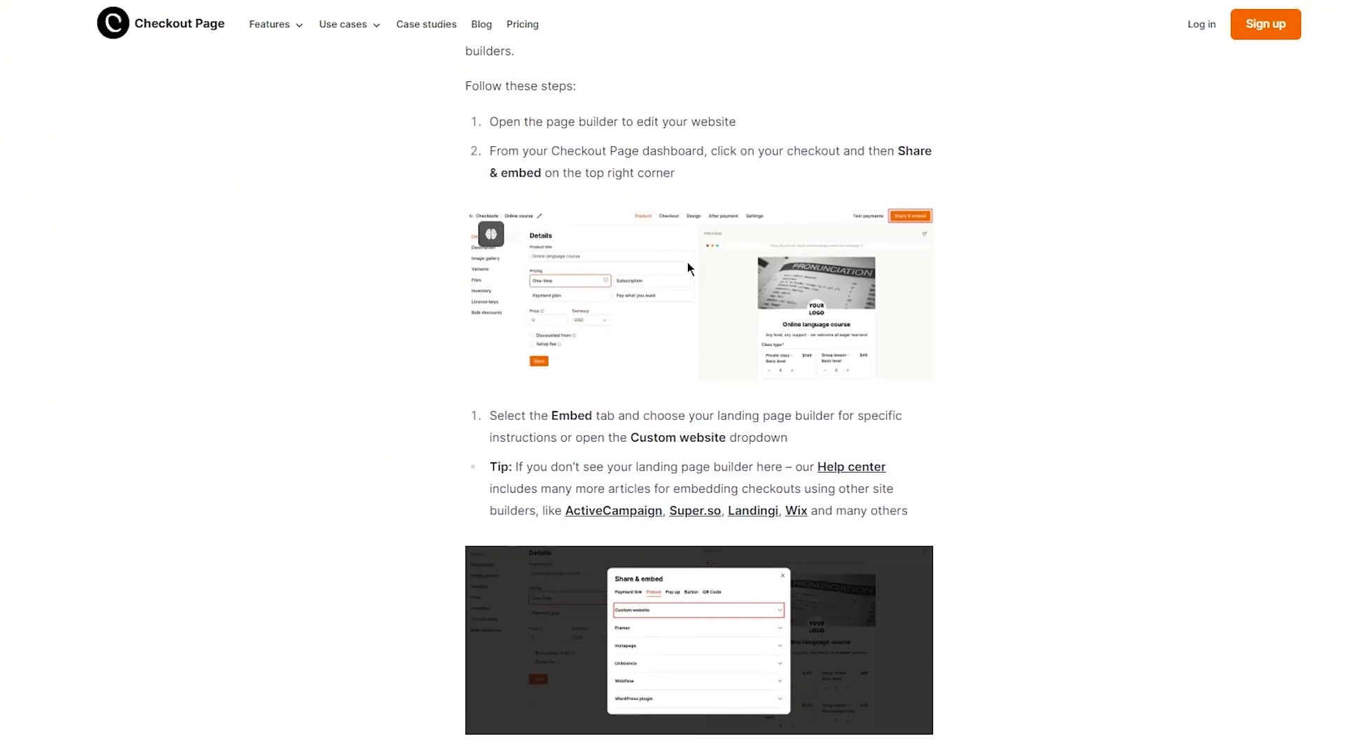
scroll(687, 262, down, 20)
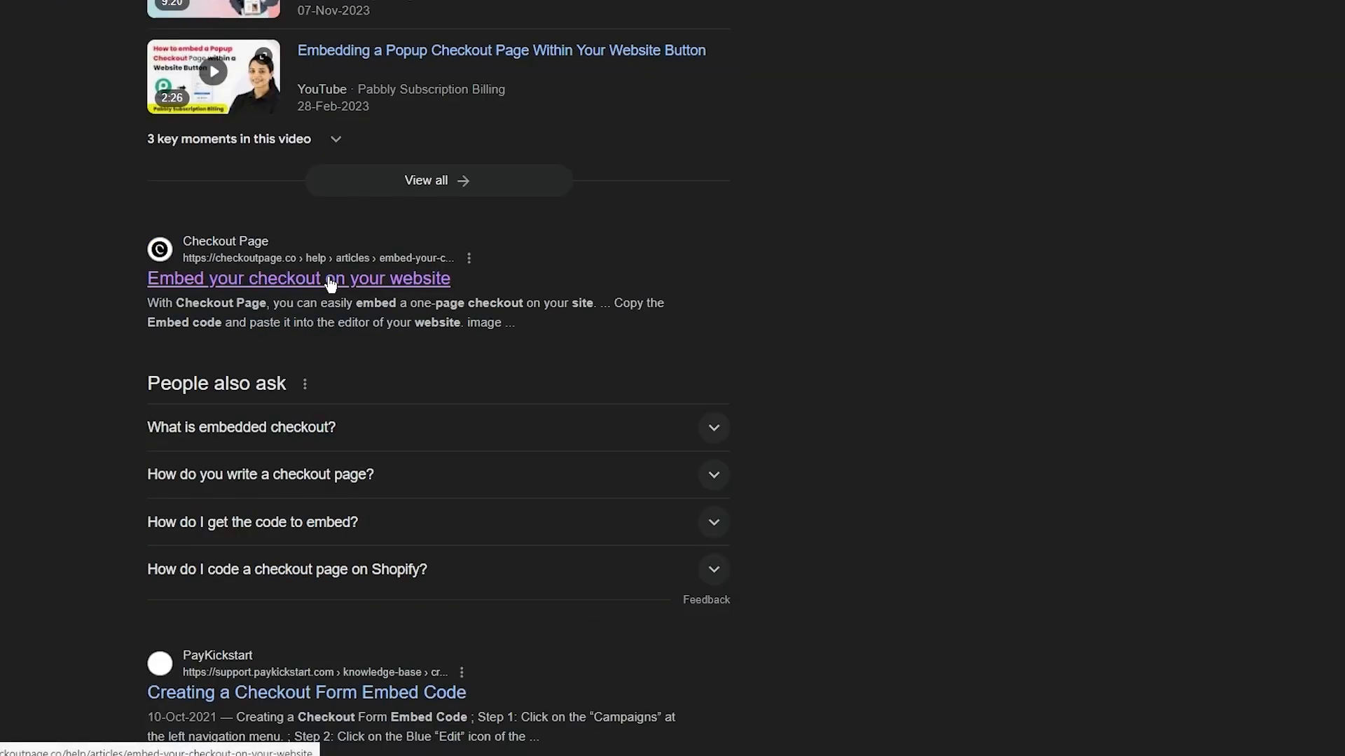
Look further through the search results, open W3Schools' "How To Create a Checkout Form with CSS" and read the tutorial
scroll(329, 280, down, 5)
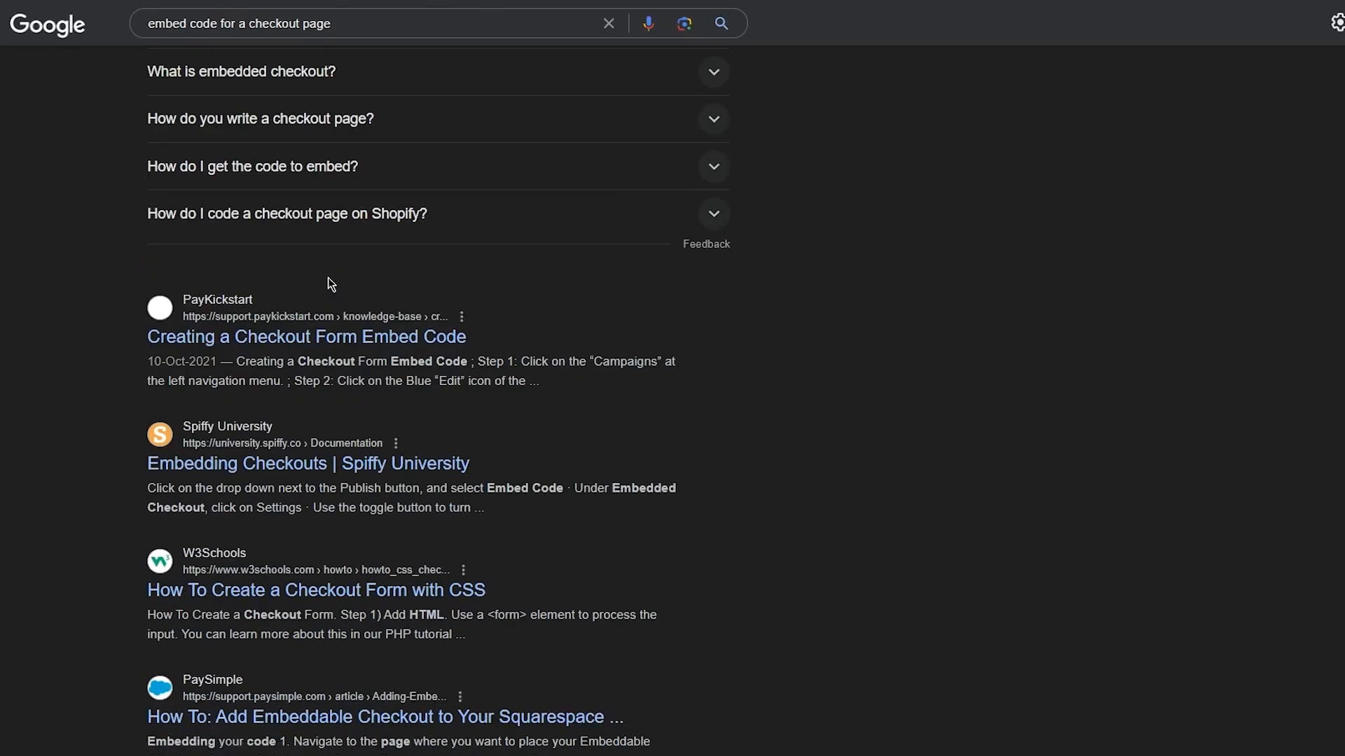
click(359, 21)
click(73, 333)
scroll(63, 381, down, 3)
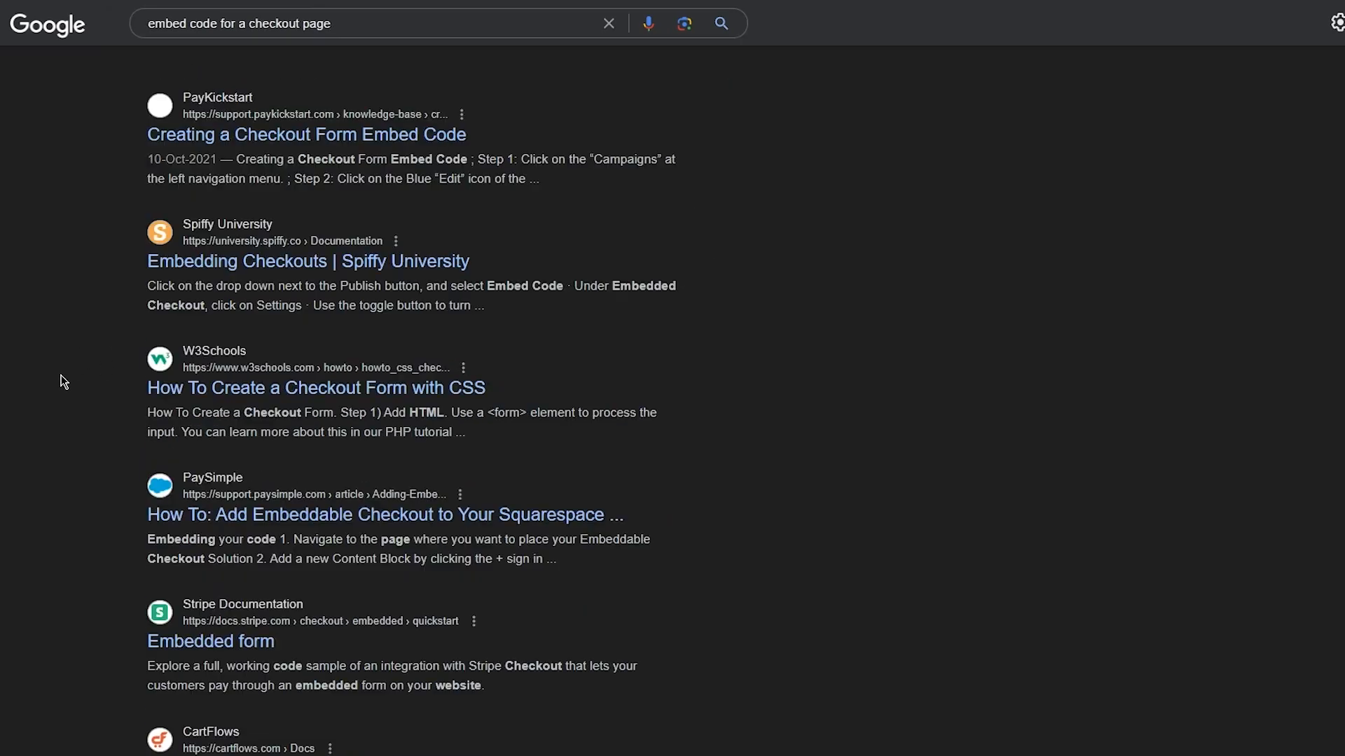
click(301, 394)
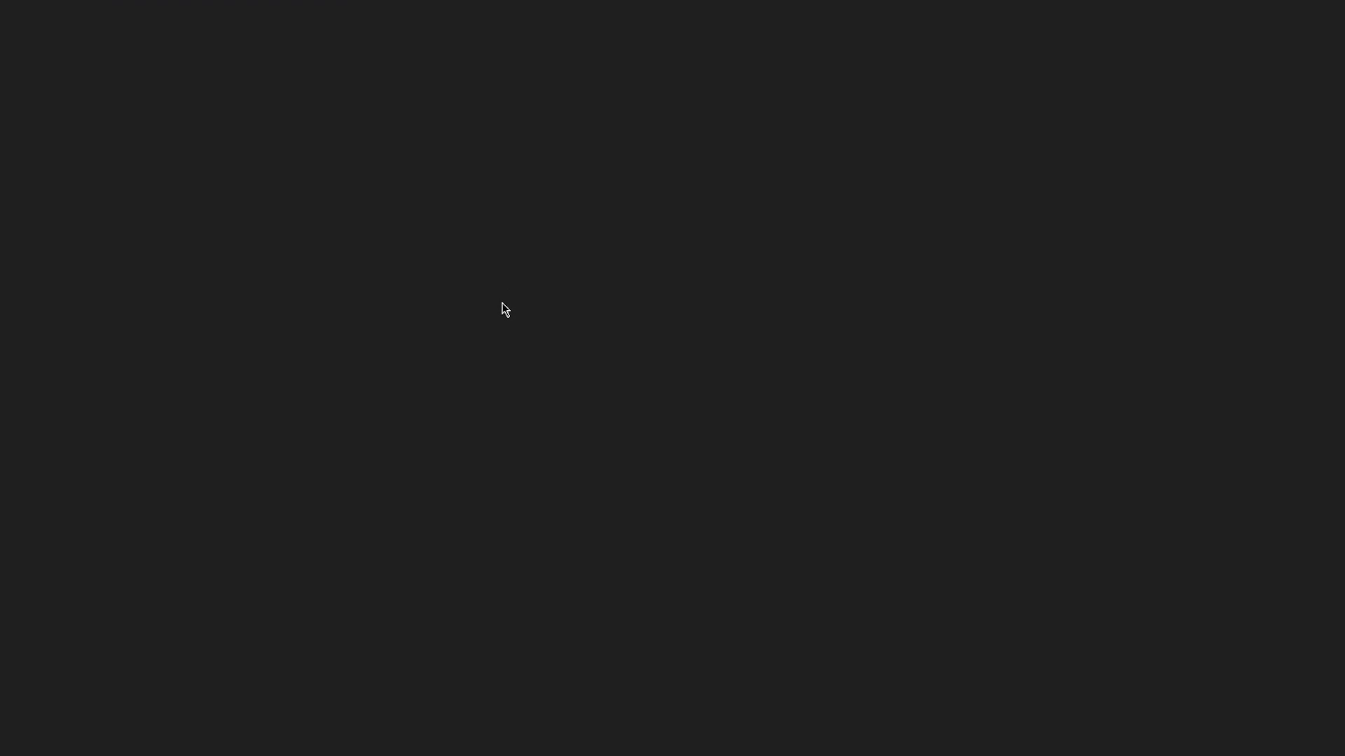
scroll(503, 309, down, 15)
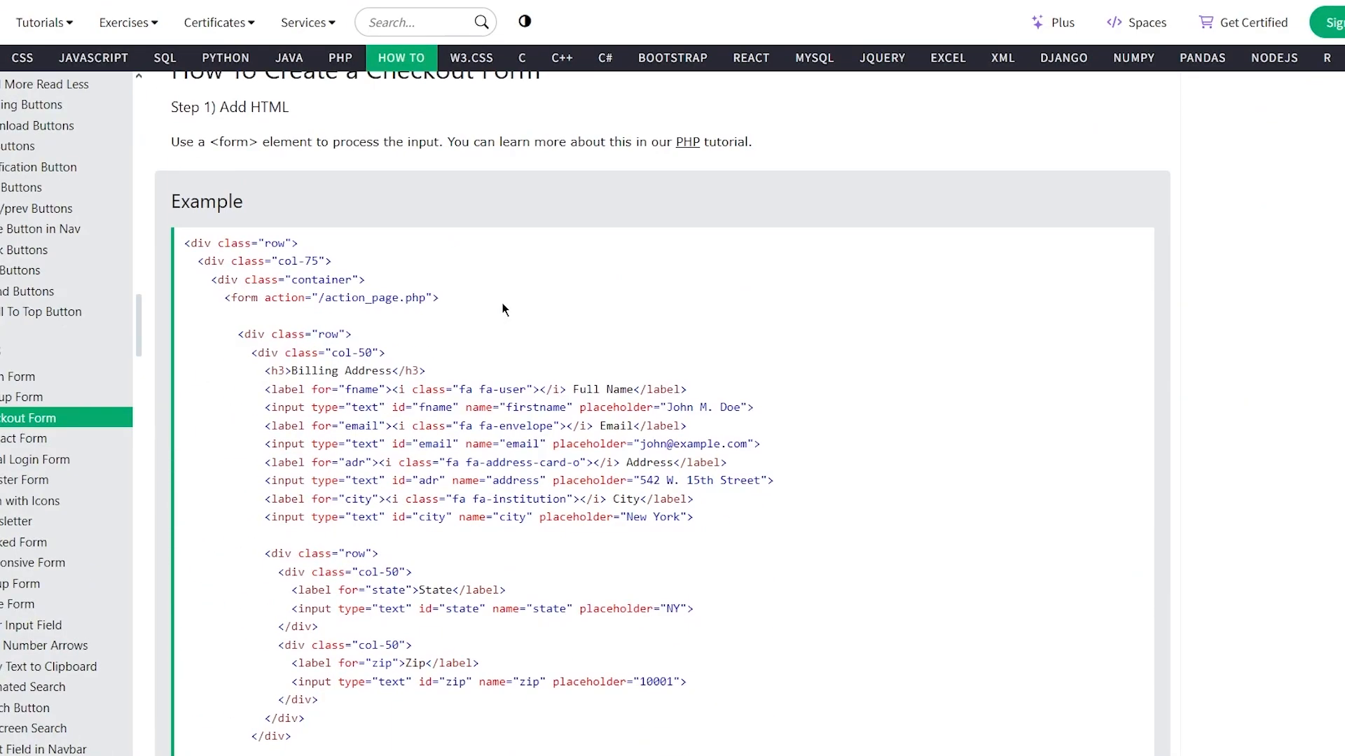
scroll(502, 309, down, 20)
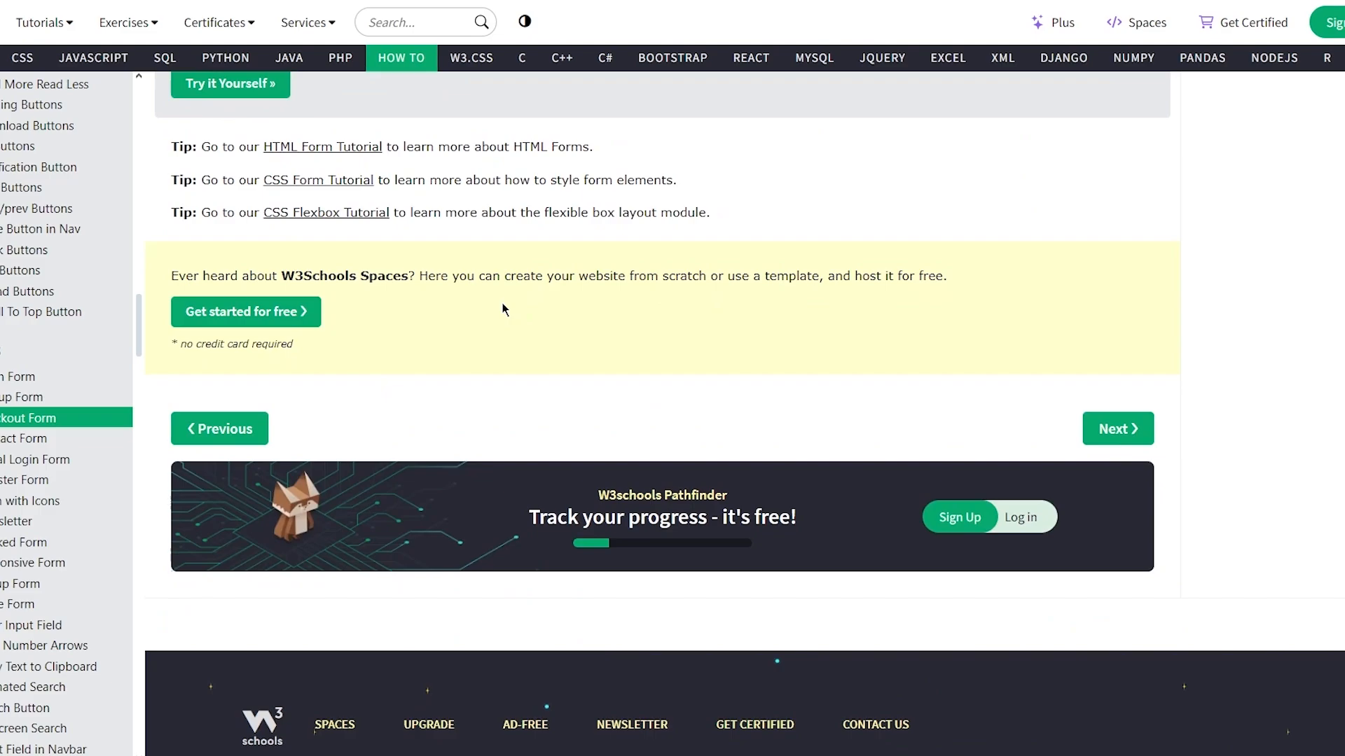
scroll(502, 309, up, 20)
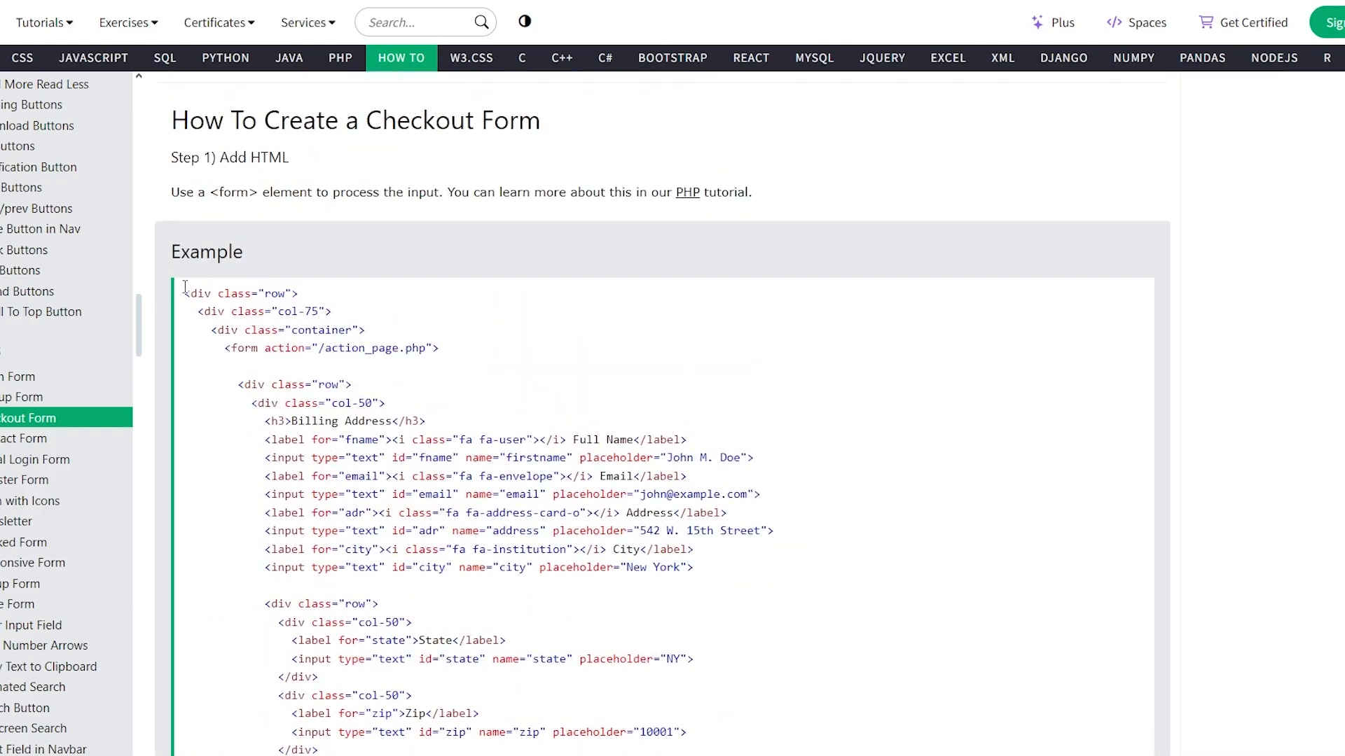
Select the complete HTML example under Step 1 and examine the checkout form's billing and payment code
drag(184, 294, 457, 735)
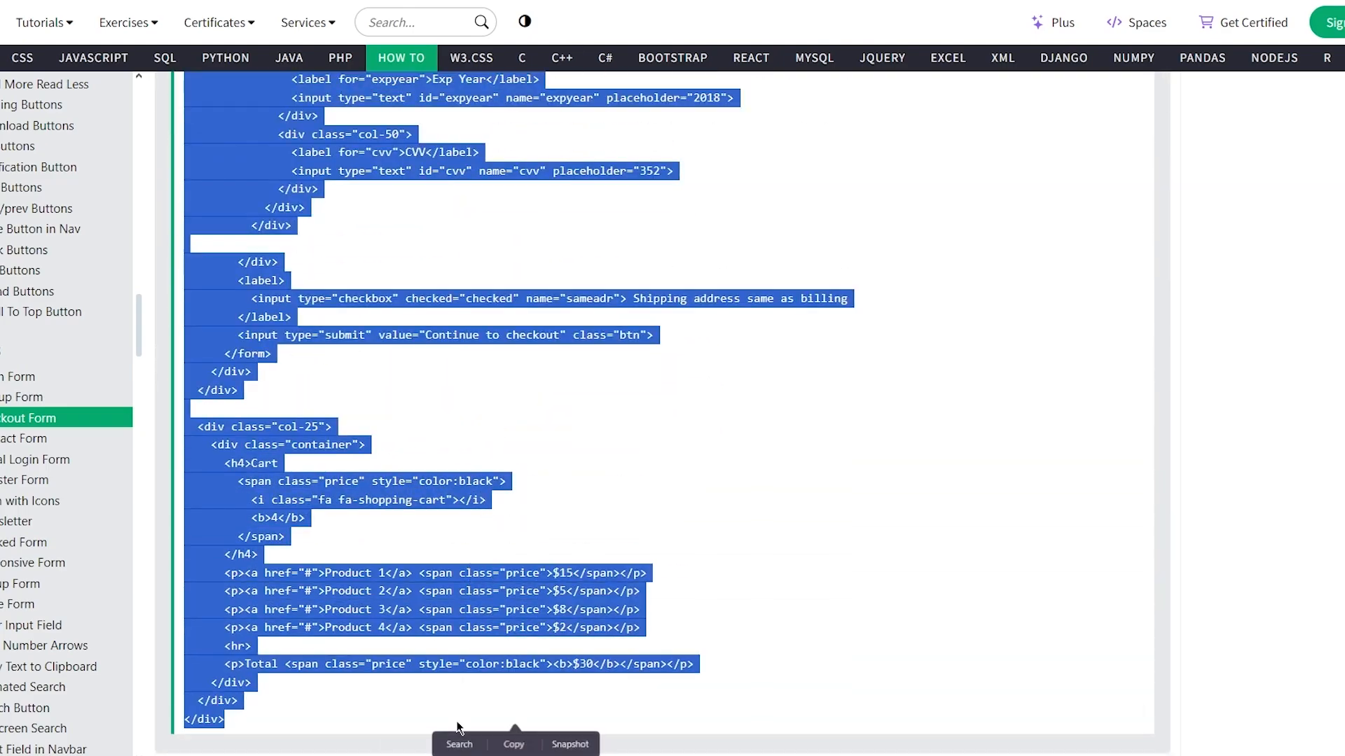
scroll(538, 608, down, 7)
scroll(542, 309, up, 12)
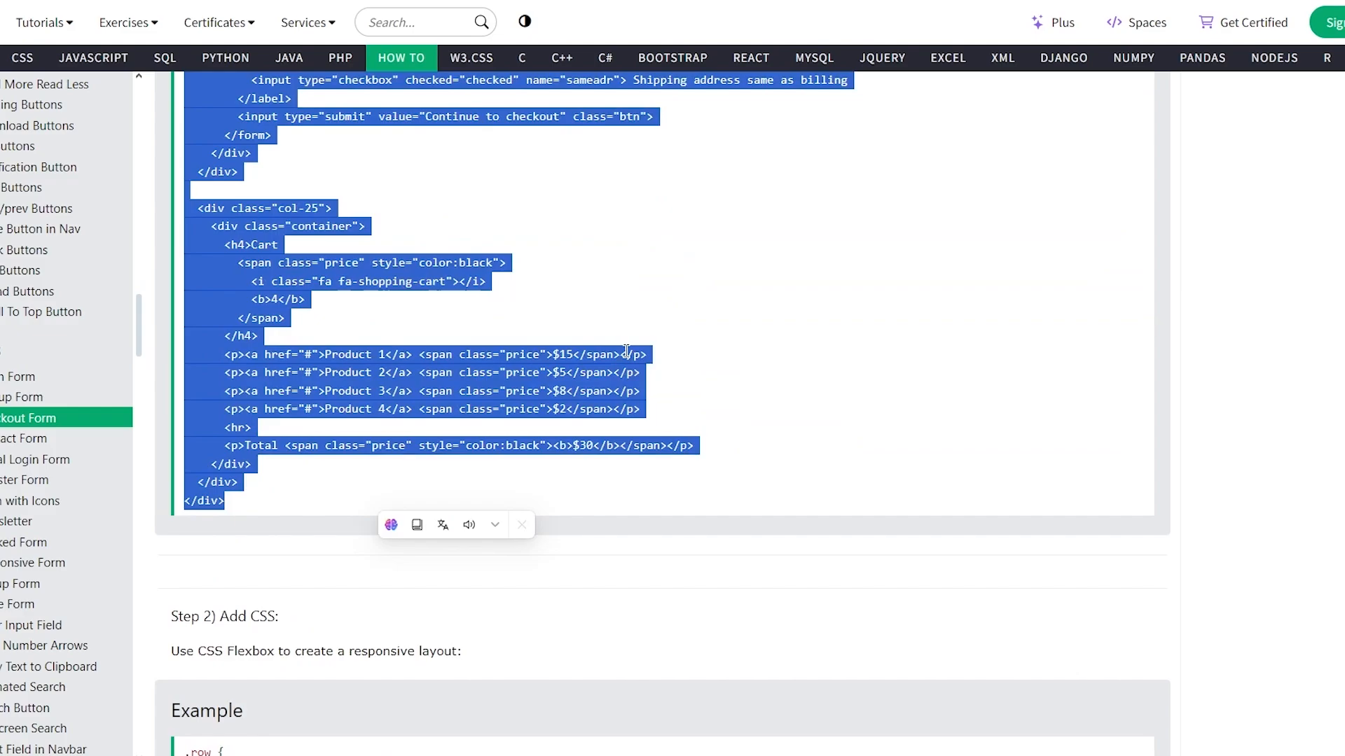
click(543, 308)
scroll(545, 311, up, 8)
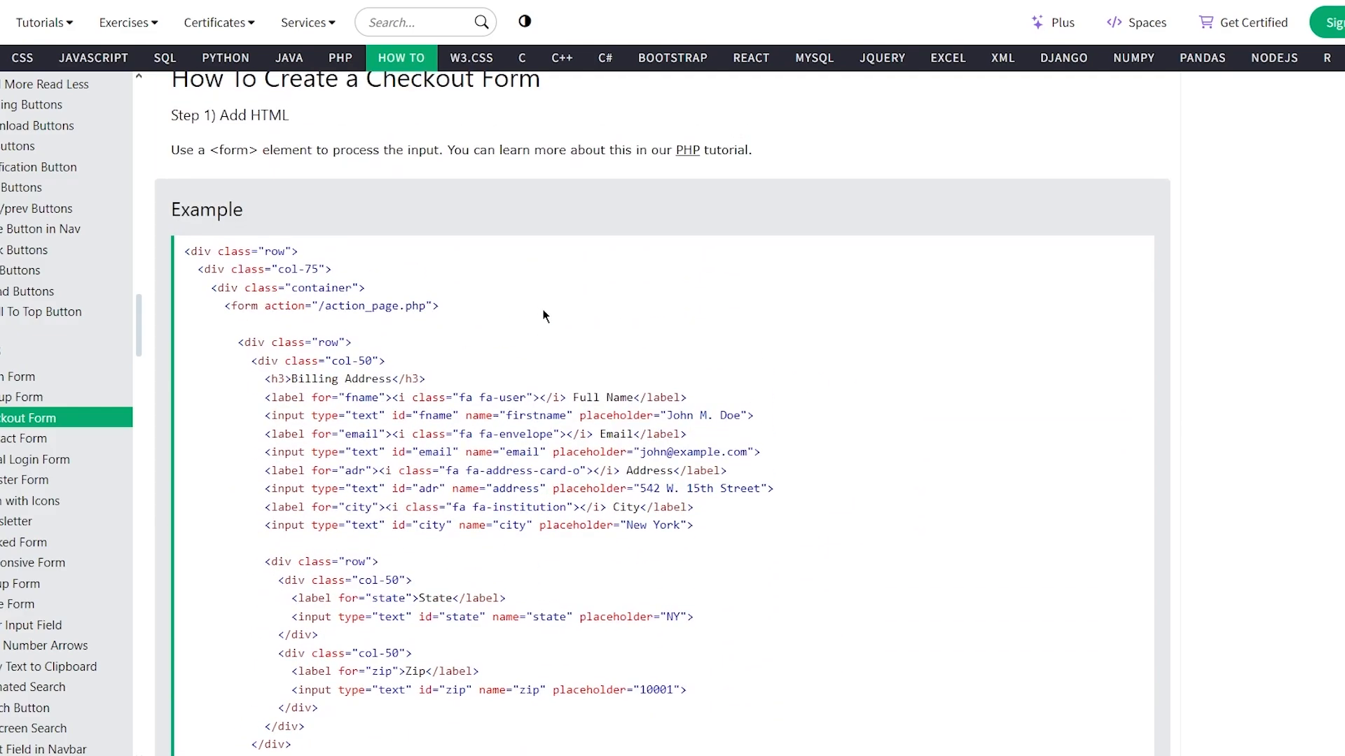
scroll(544, 316, down, 5)
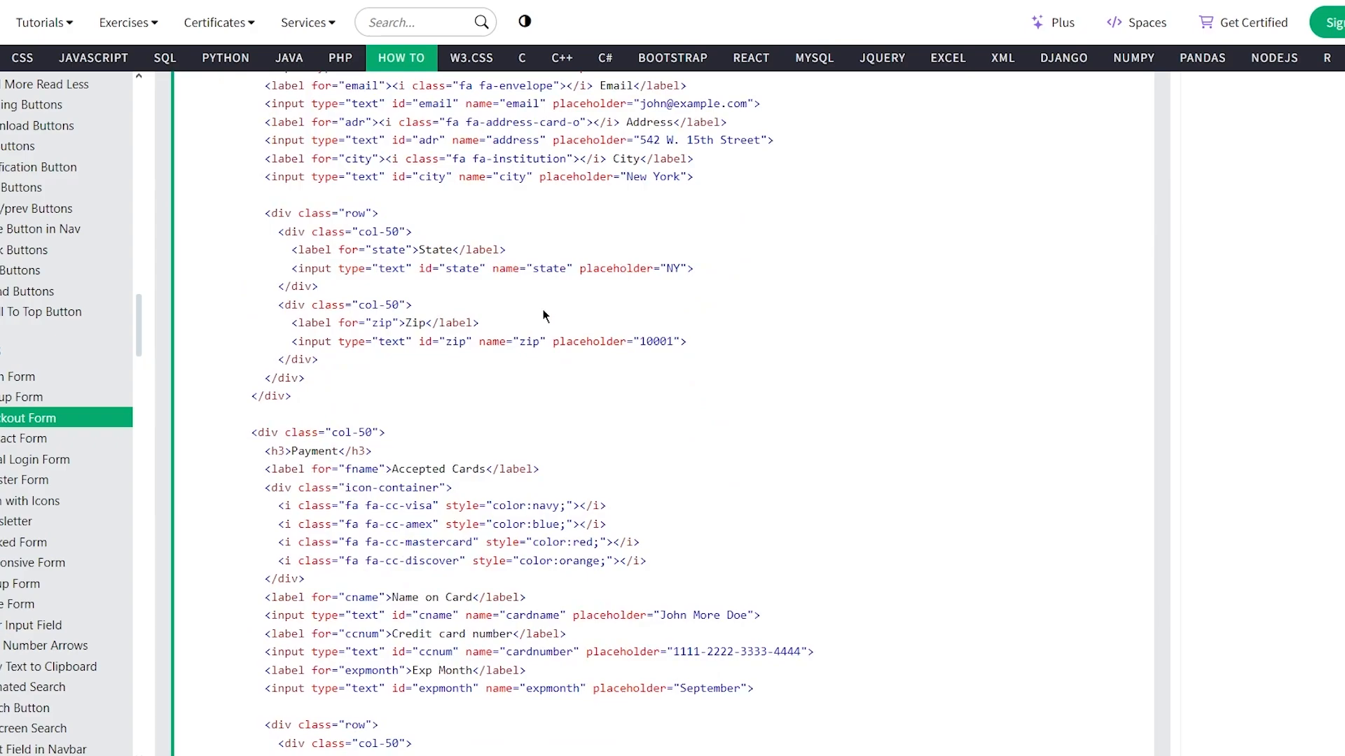
scroll(544, 315, down, 5)
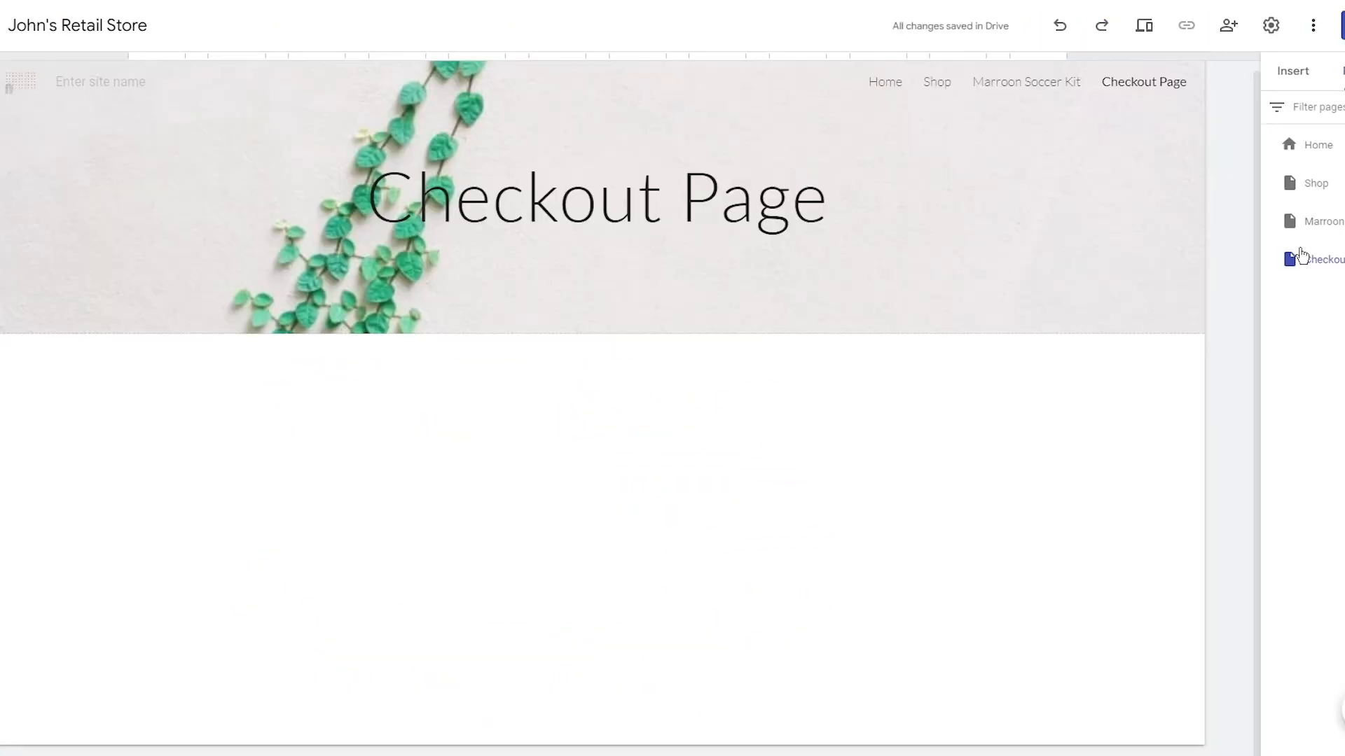
Start an embed on the Checkout Page, paste the copied checkout form HTML as embed code, preview it and return to the code
click(1292, 71)
click(1308, 195)
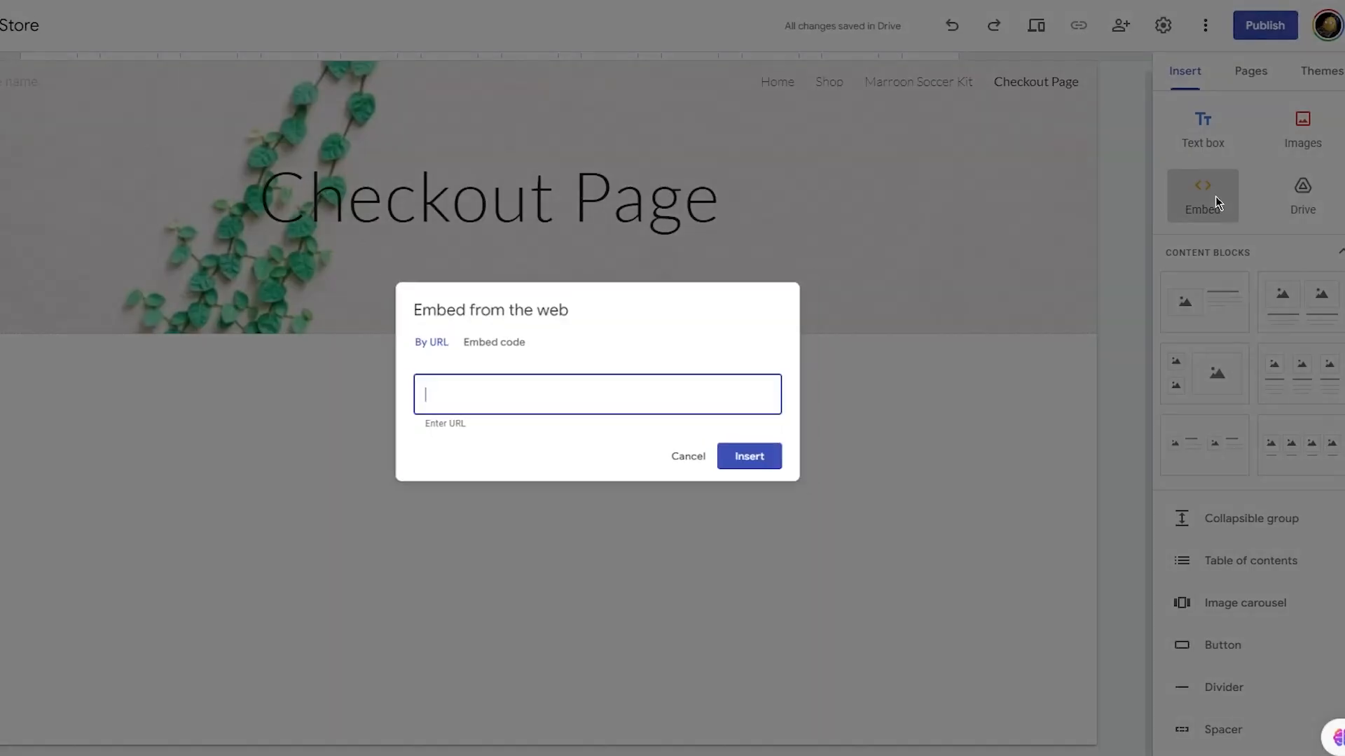
click(490, 341)
key(ctrl+v)
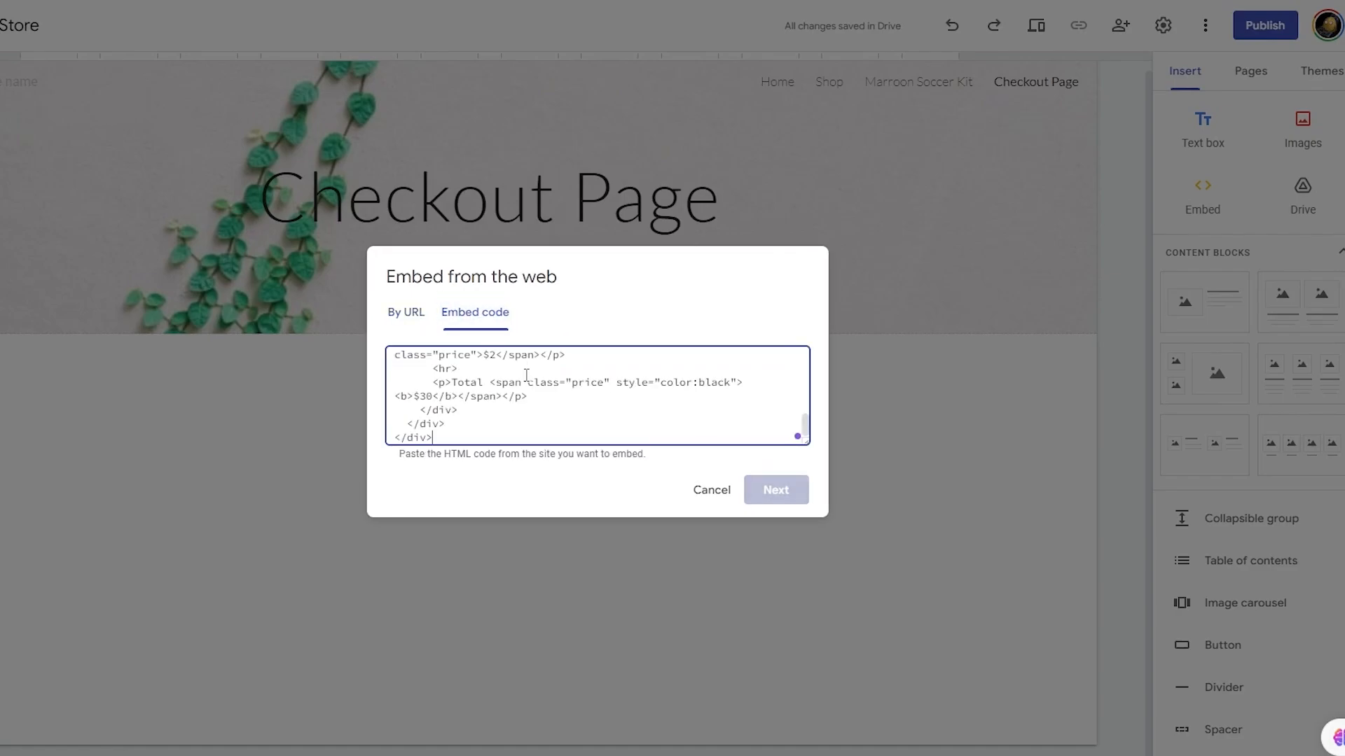
click(743, 500)
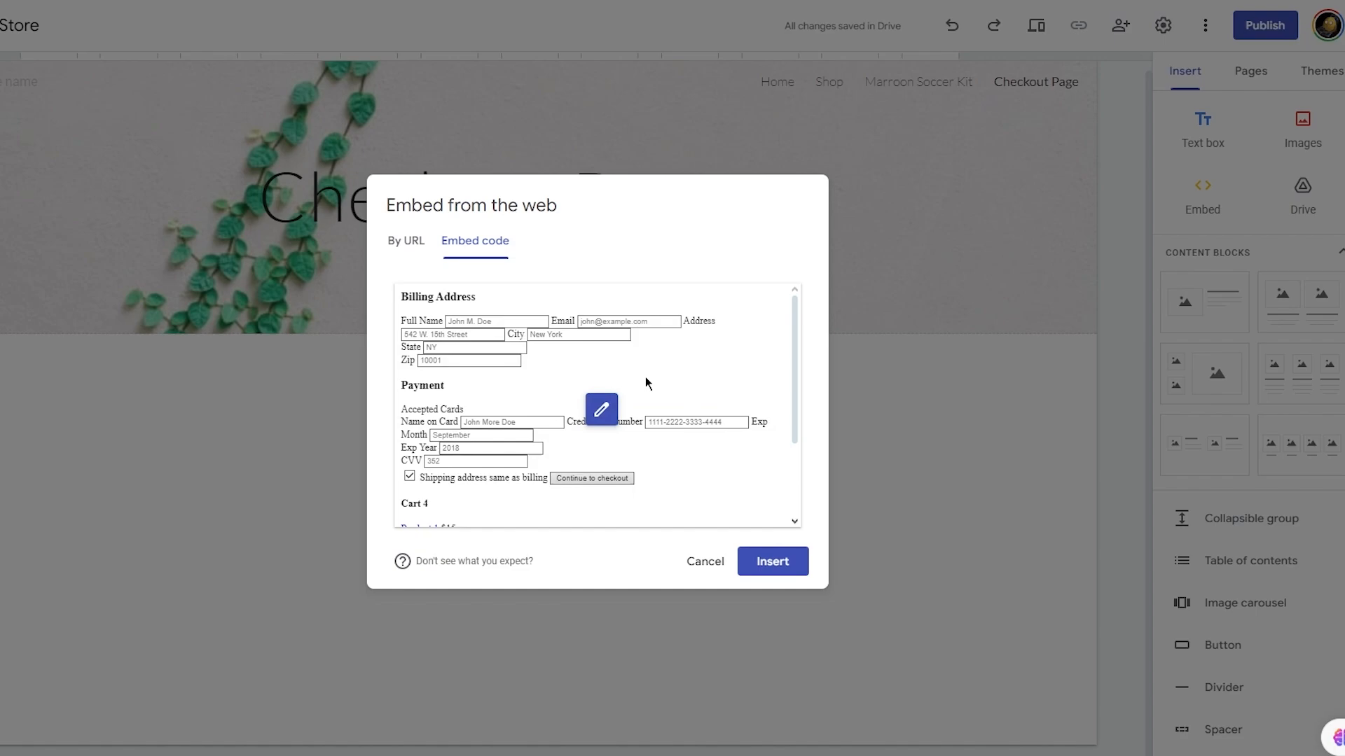
click(592, 410)
scroll(518, 371, up, 10)
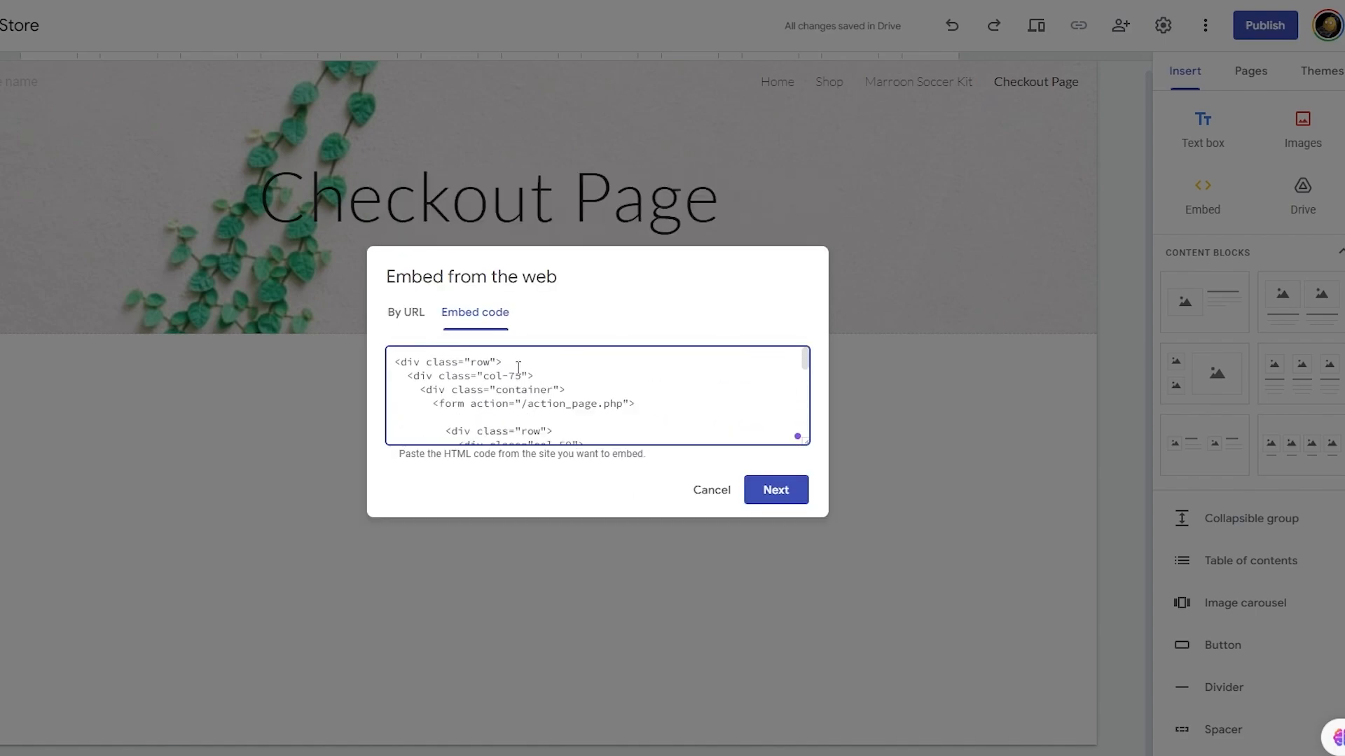
Switch to the W3Schools tutorial and copy the complete CSS example under "Step 2) Add CSS"
key(ctrl+Tab)
scroll(275, 325, down, 10)
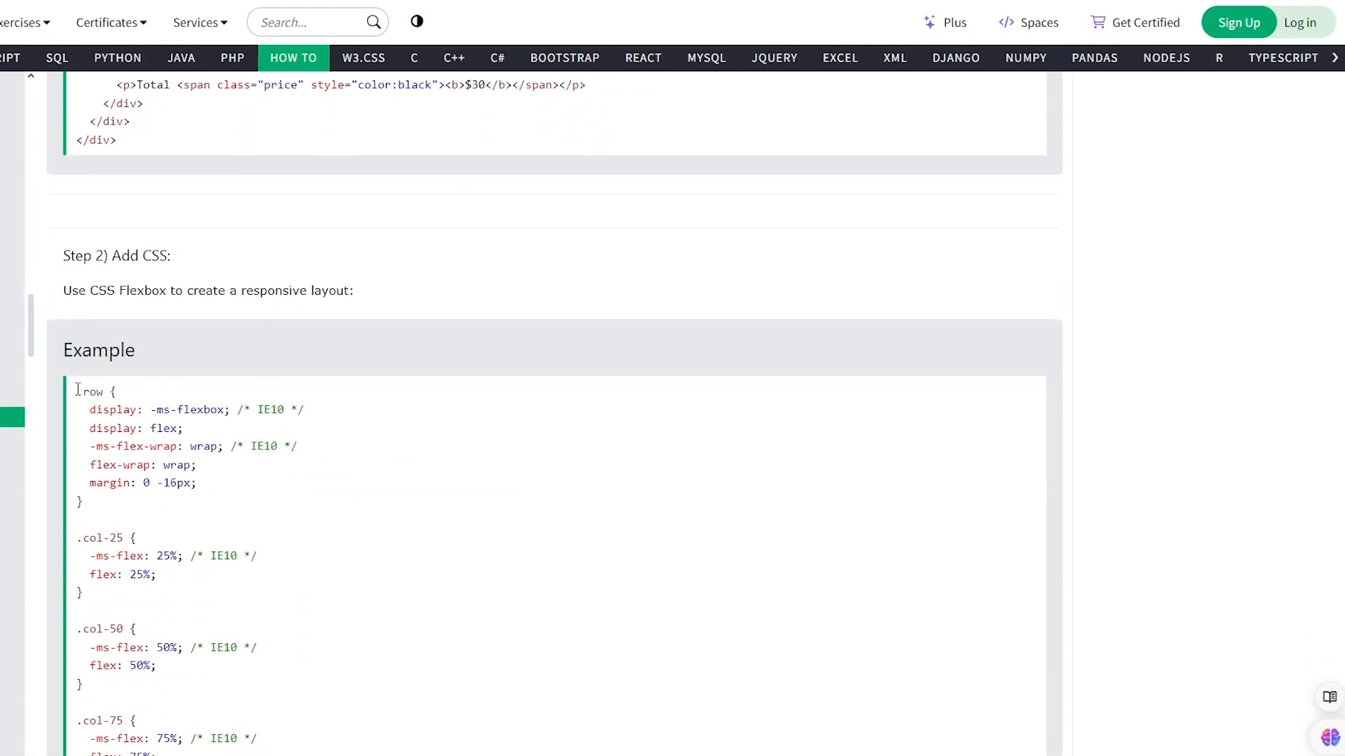
drag(78, 390, 291, 590)
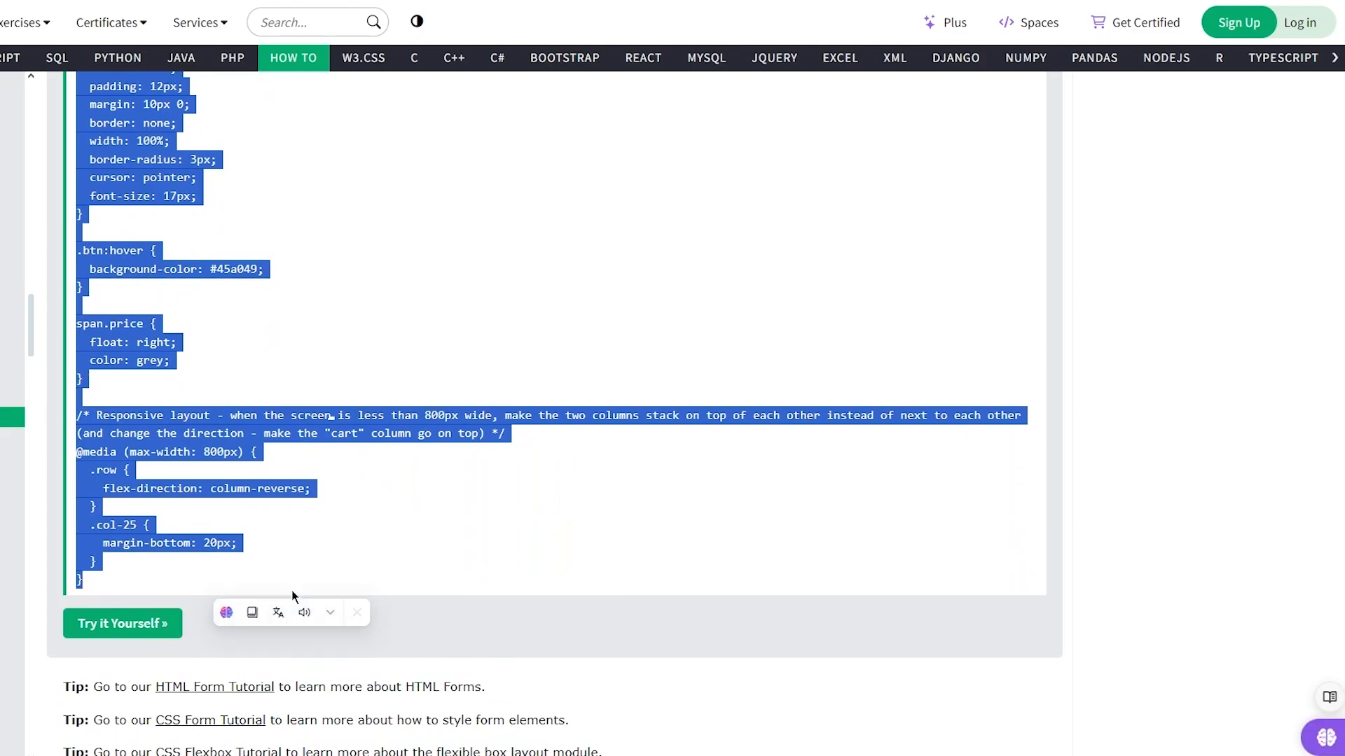
scroll(347, 378, up, 20)
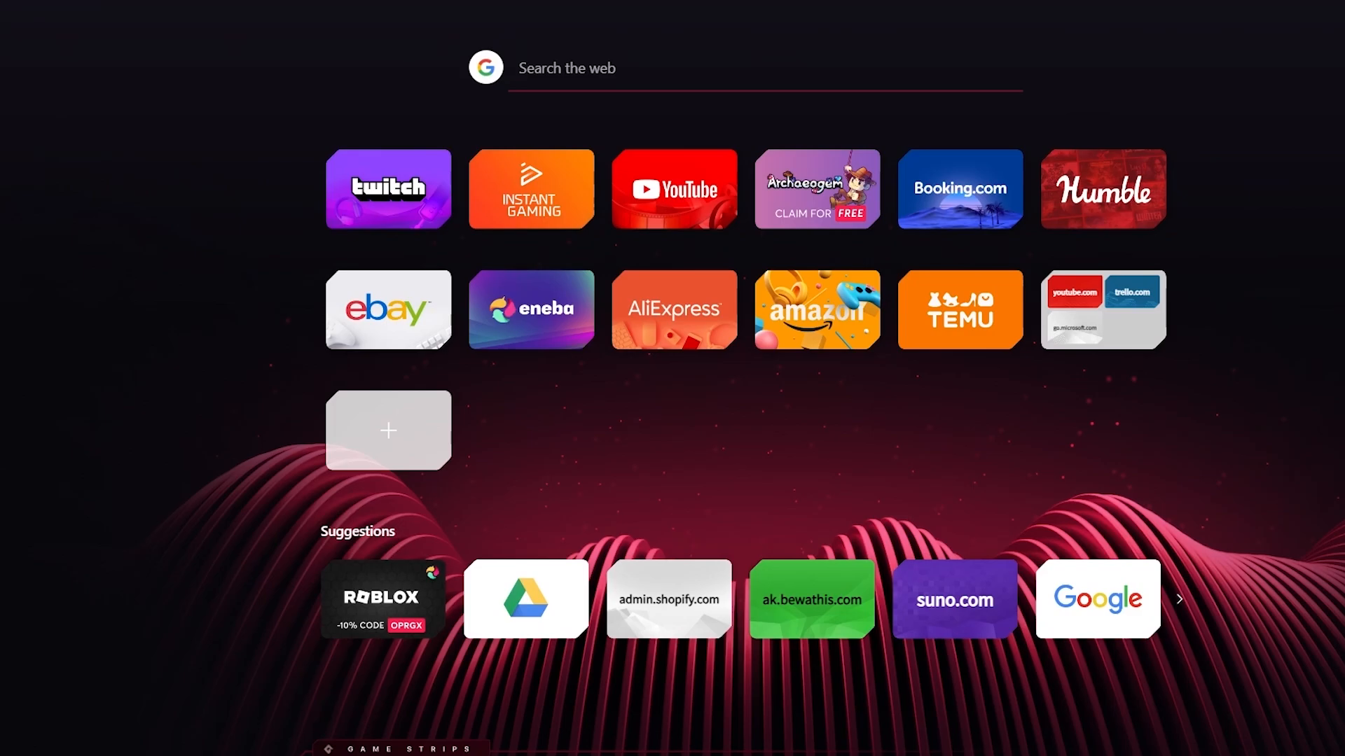
Search the web for "how to add css into html" and open W3Schools' "HTML Styles CSS" result
text(how to add)
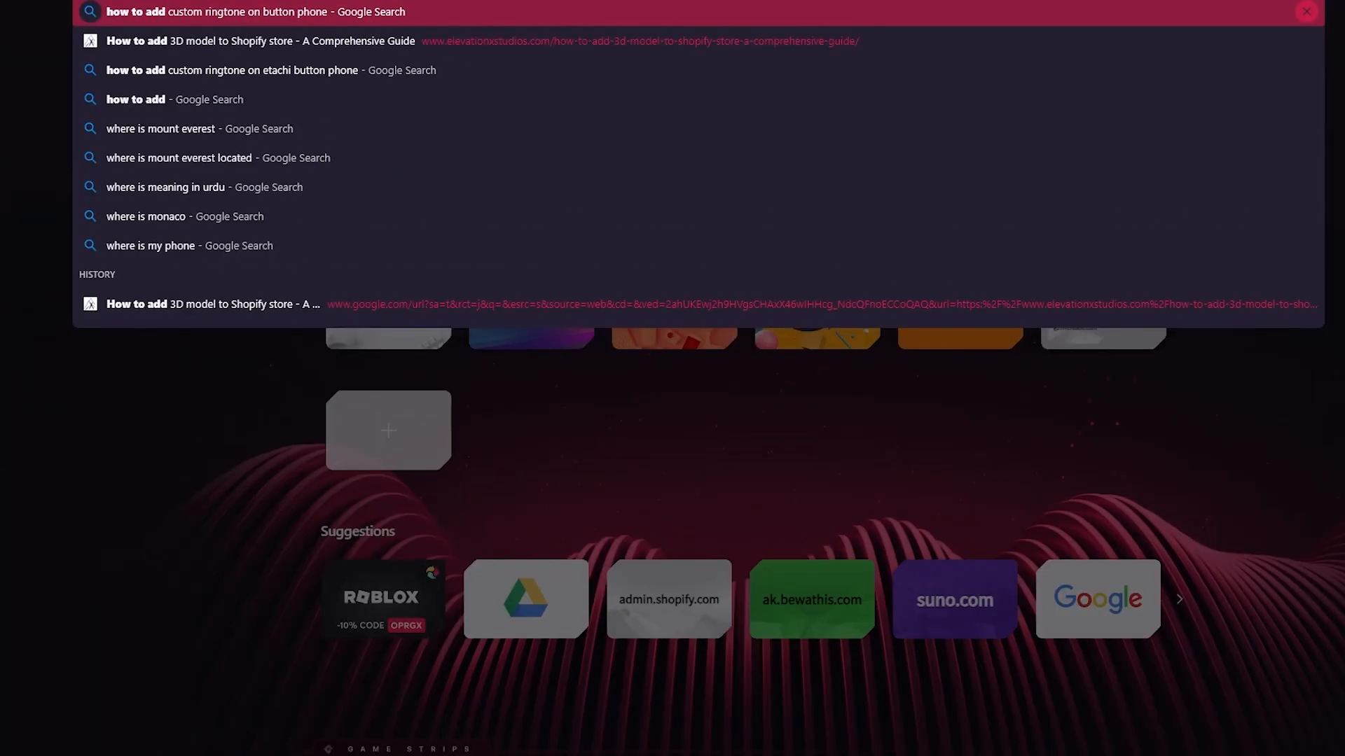
text( css into html)
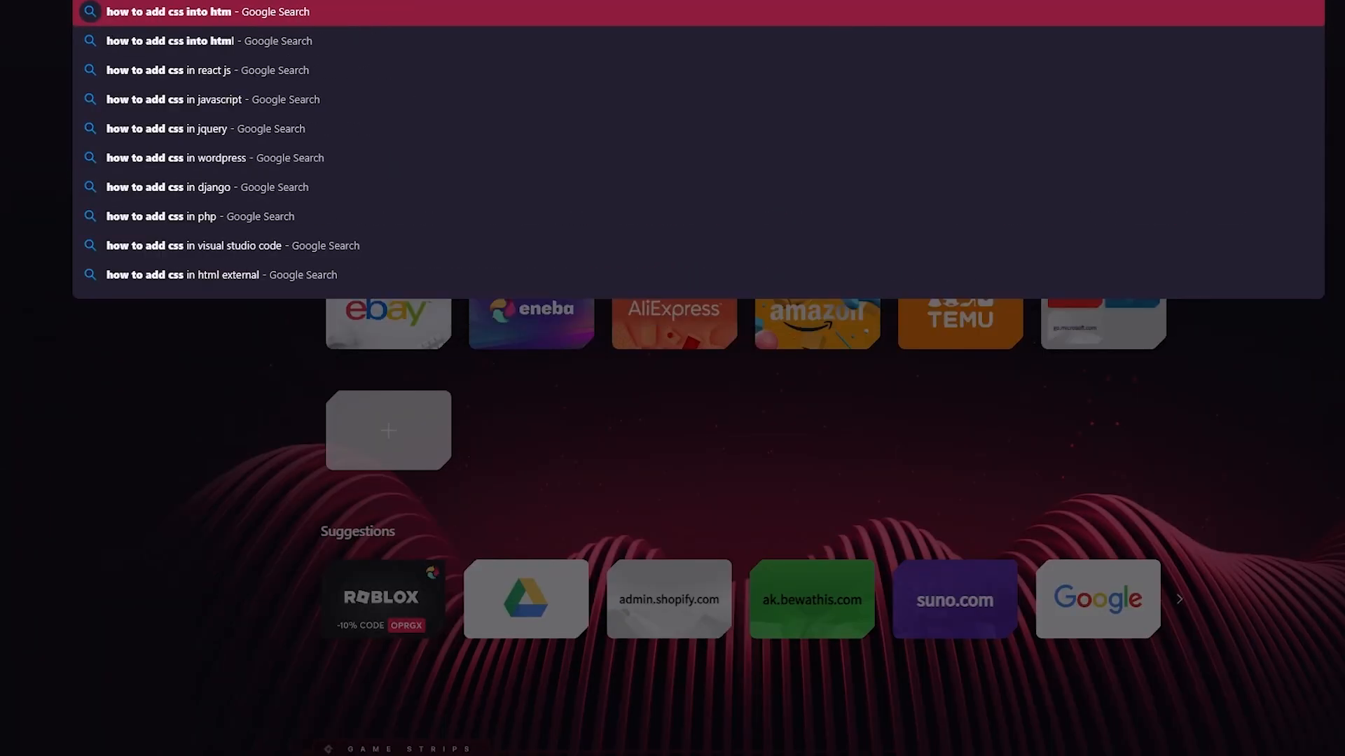
key(Return)
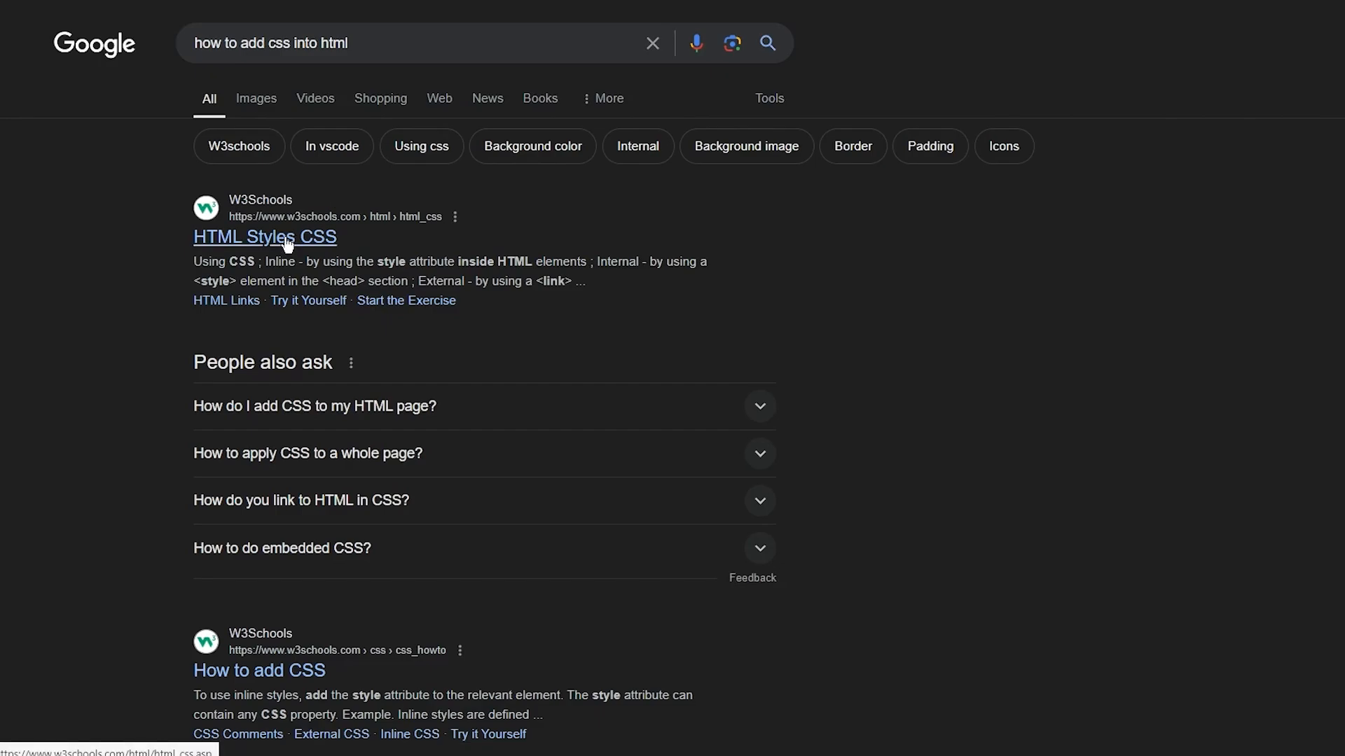
click(287, 243)
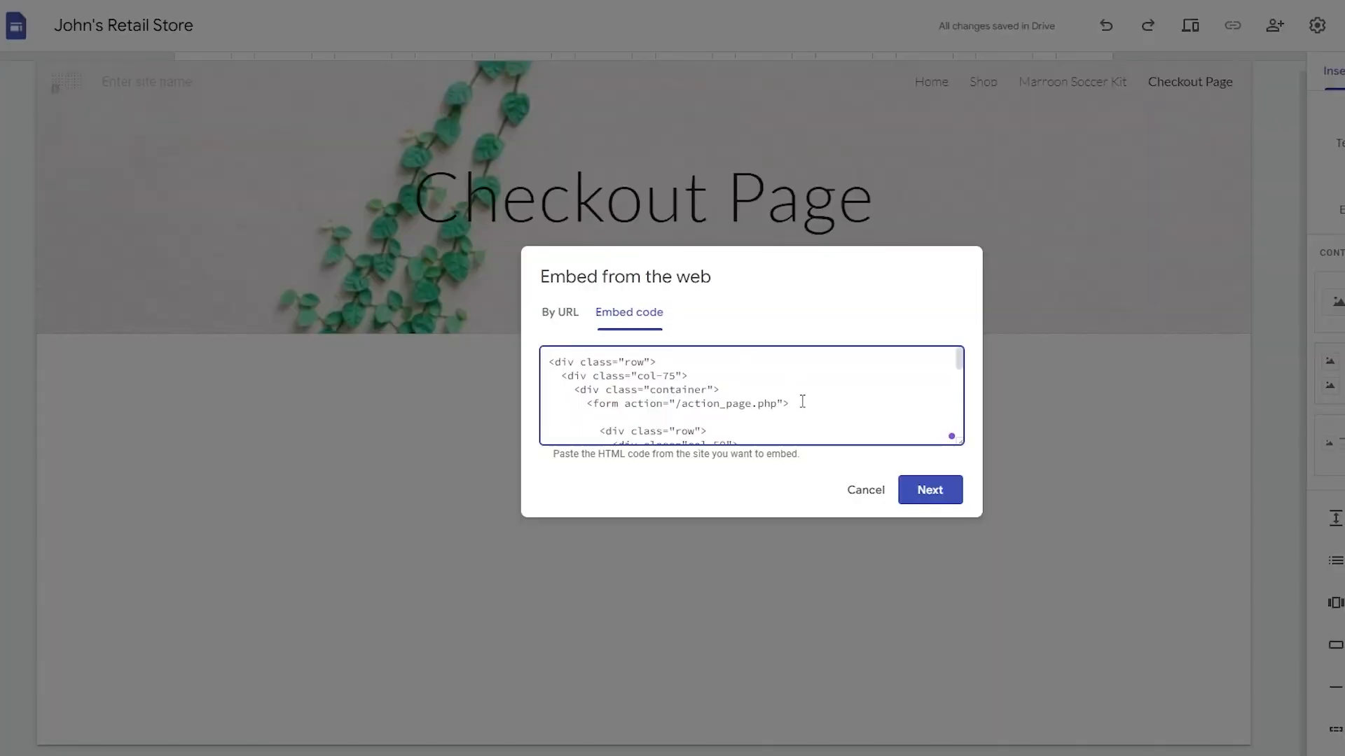
Back in the site's embed dialog, examine the pasted HTML from the opening form tag through the billing, payment and cart sections
scroll(802, 401, down, 5)
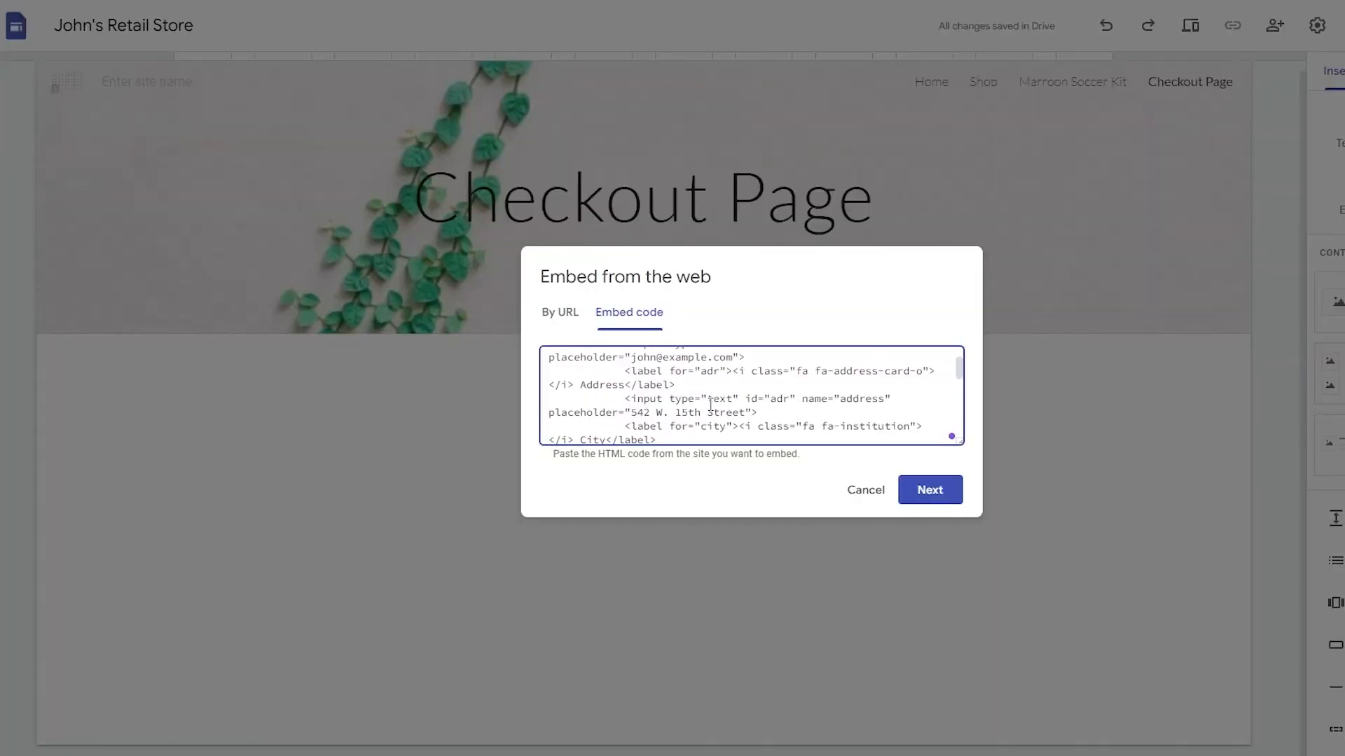
scroll(711, 405, up, 5)
scroll(780, 362, down, 2)
scroll(780, 362, up, 2)
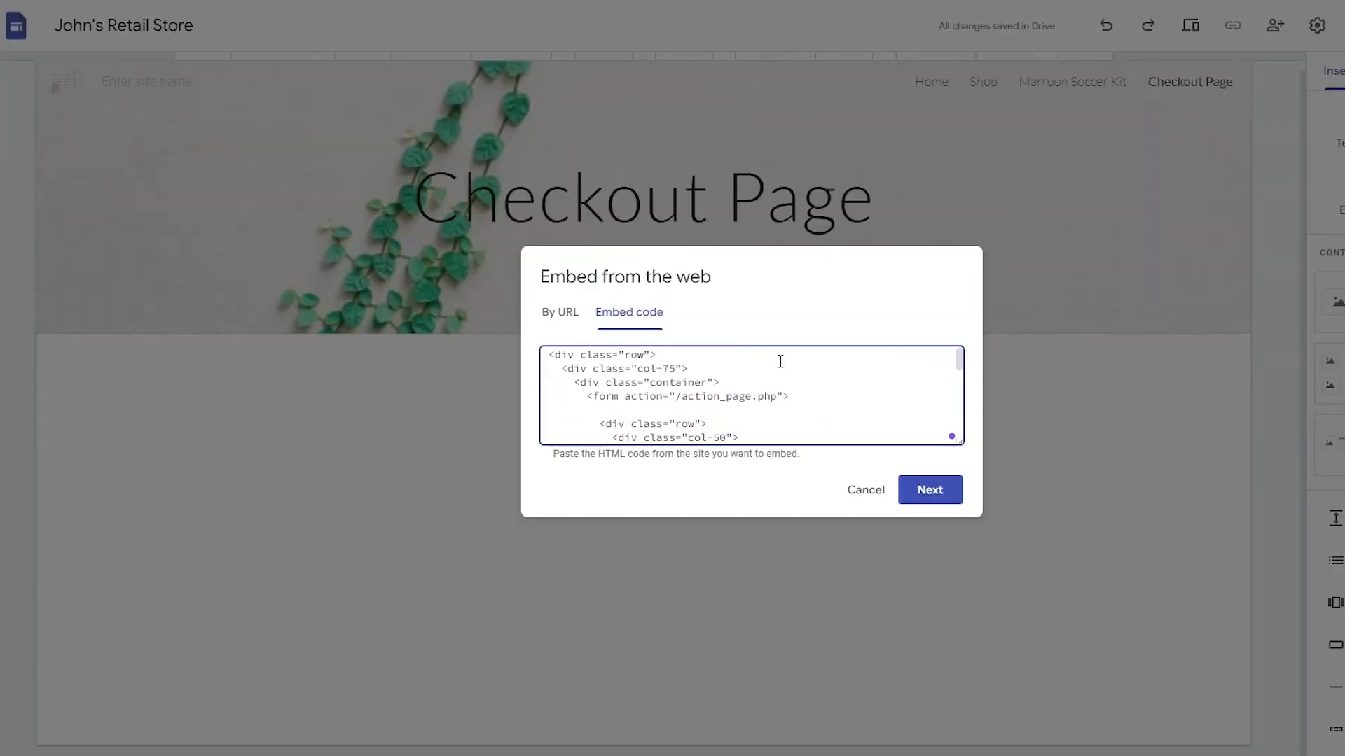
scroll(780, 362, down, 10)
scroll(780, 361, down, 15)
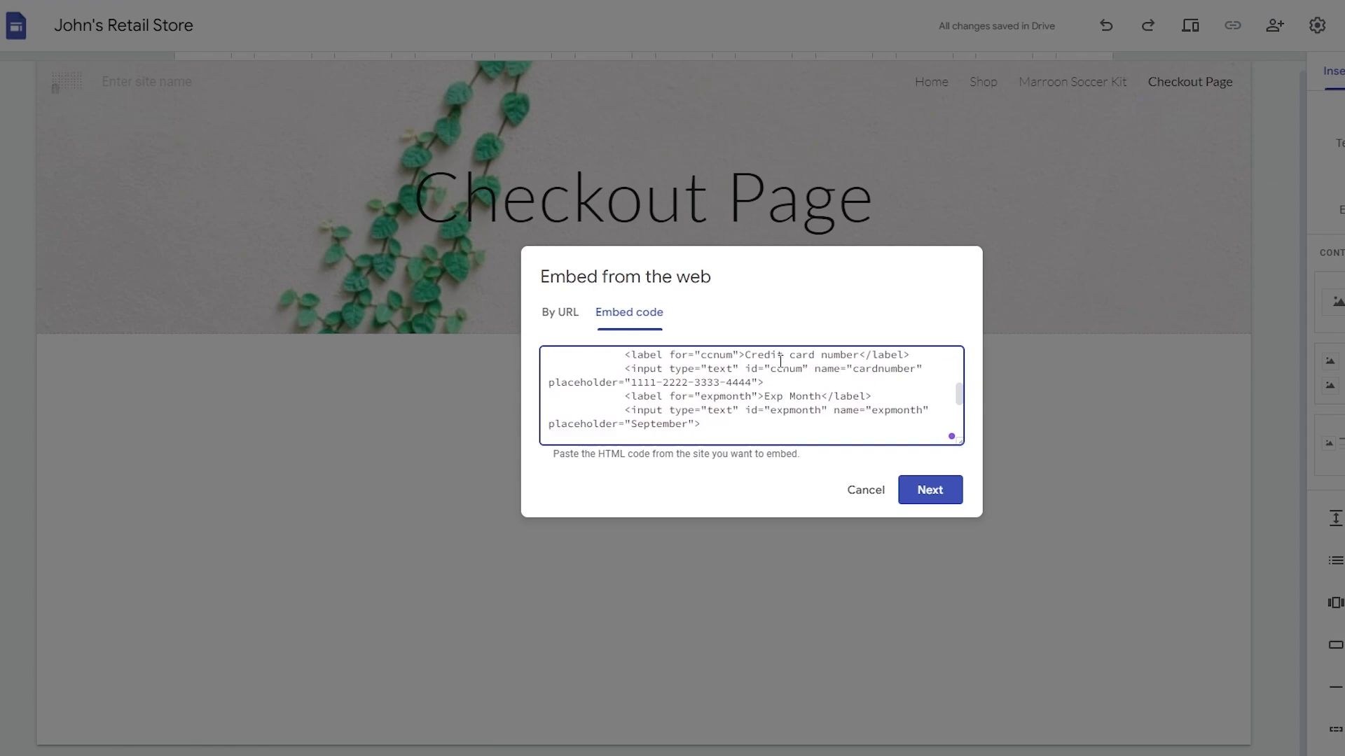
scroll(780, 362, down, 1)
scroll(780, 362, up, 6)
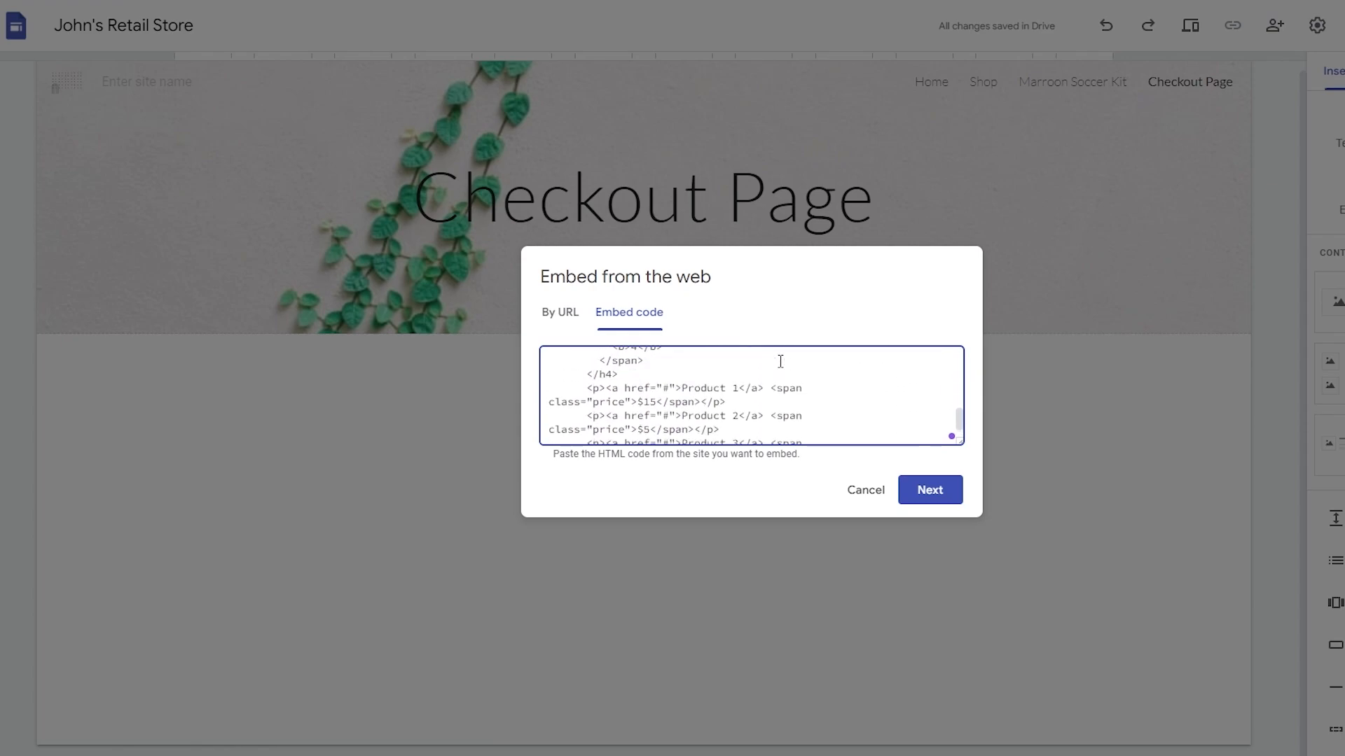
scroll(780, 362, up, 1)
scroll(780, 362, down, 3)
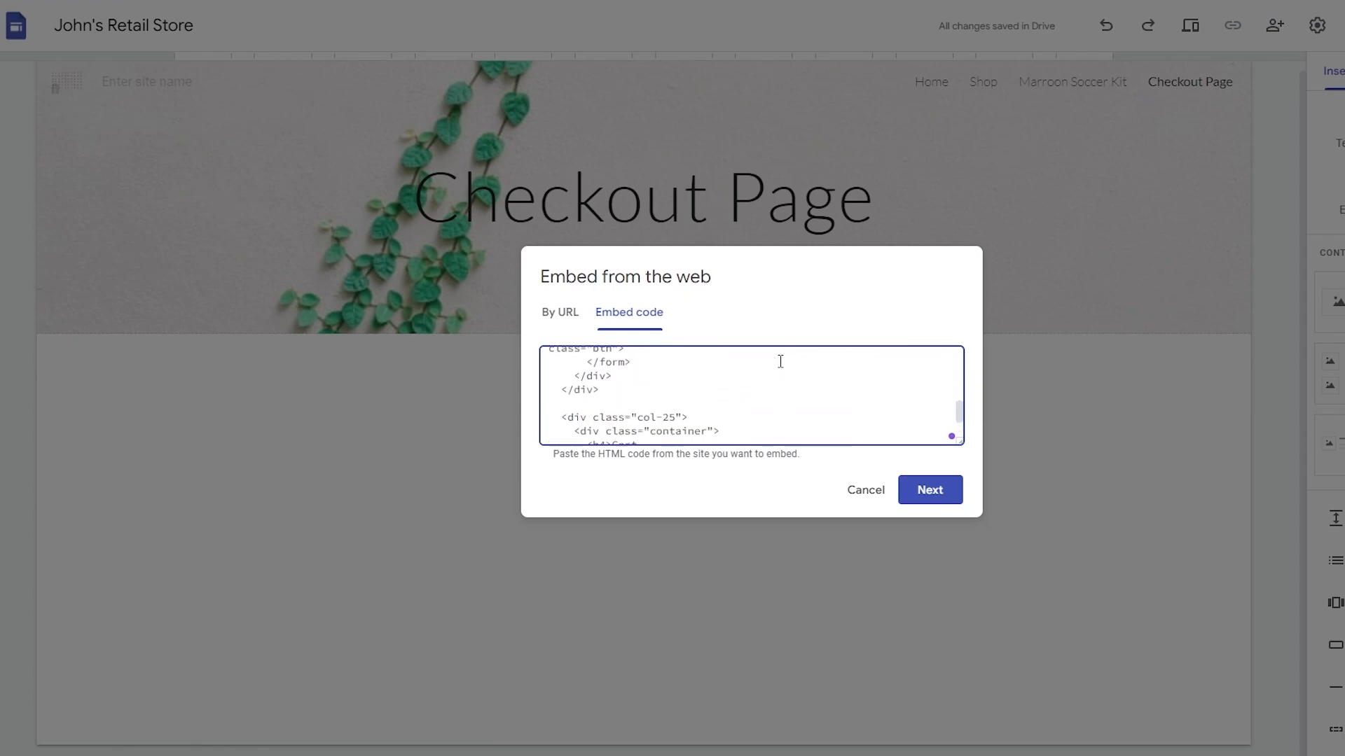
scroll(780, 362, up, 10)
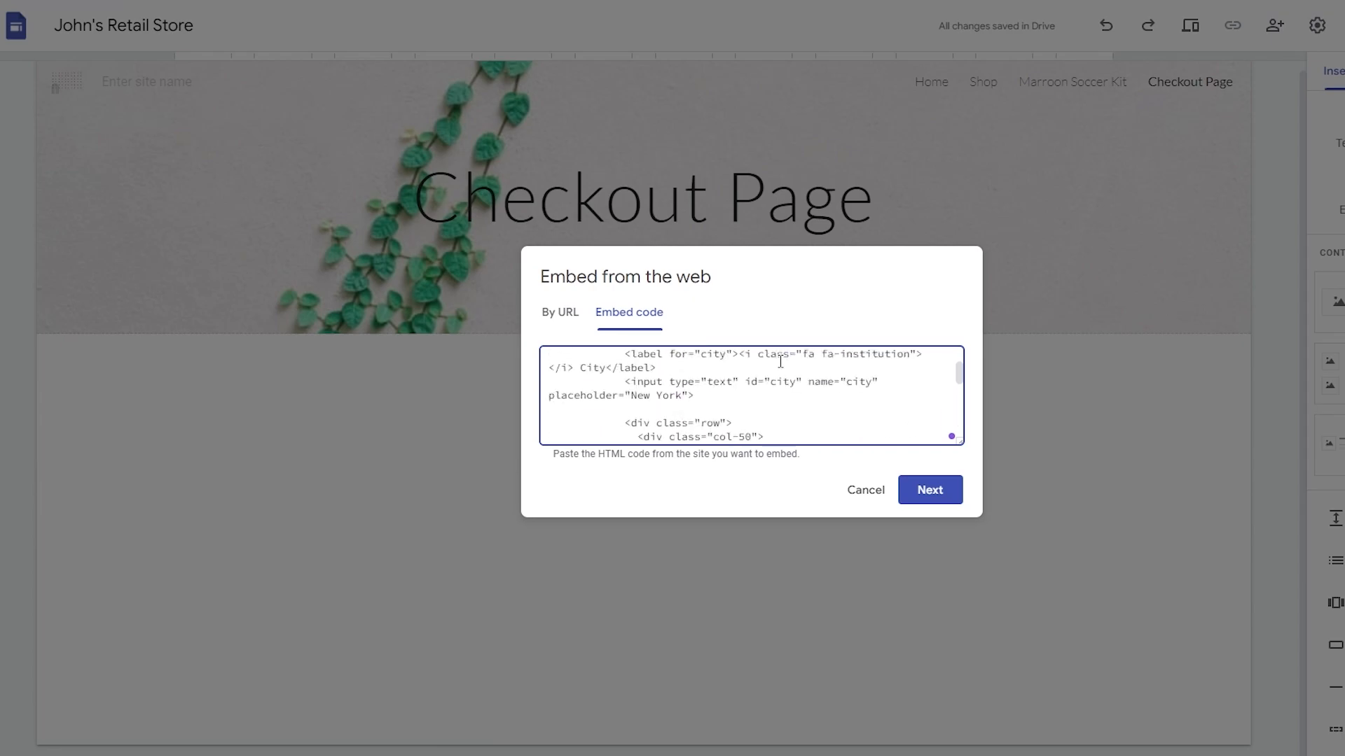
scroll(760, 397, down, 3)
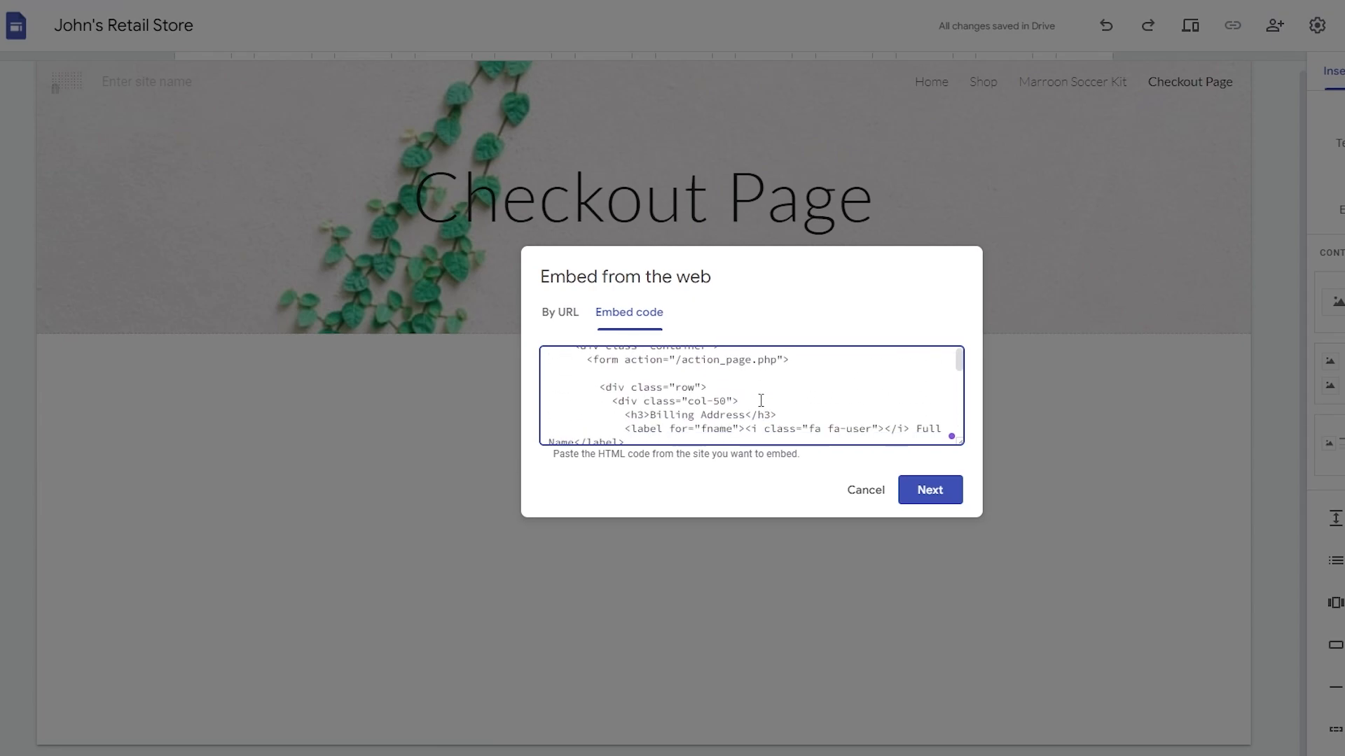
scroll(761, 401, down, 5)
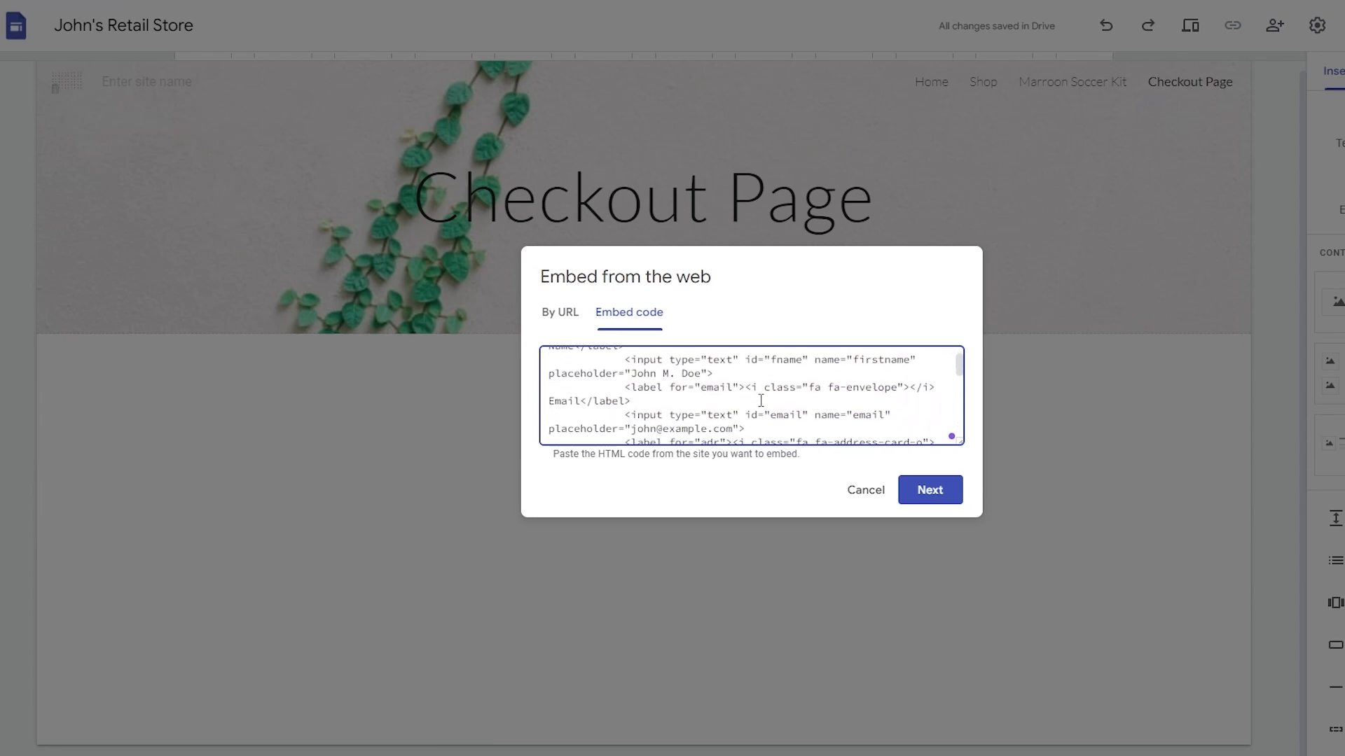
scroll(760, 400, down, 8)
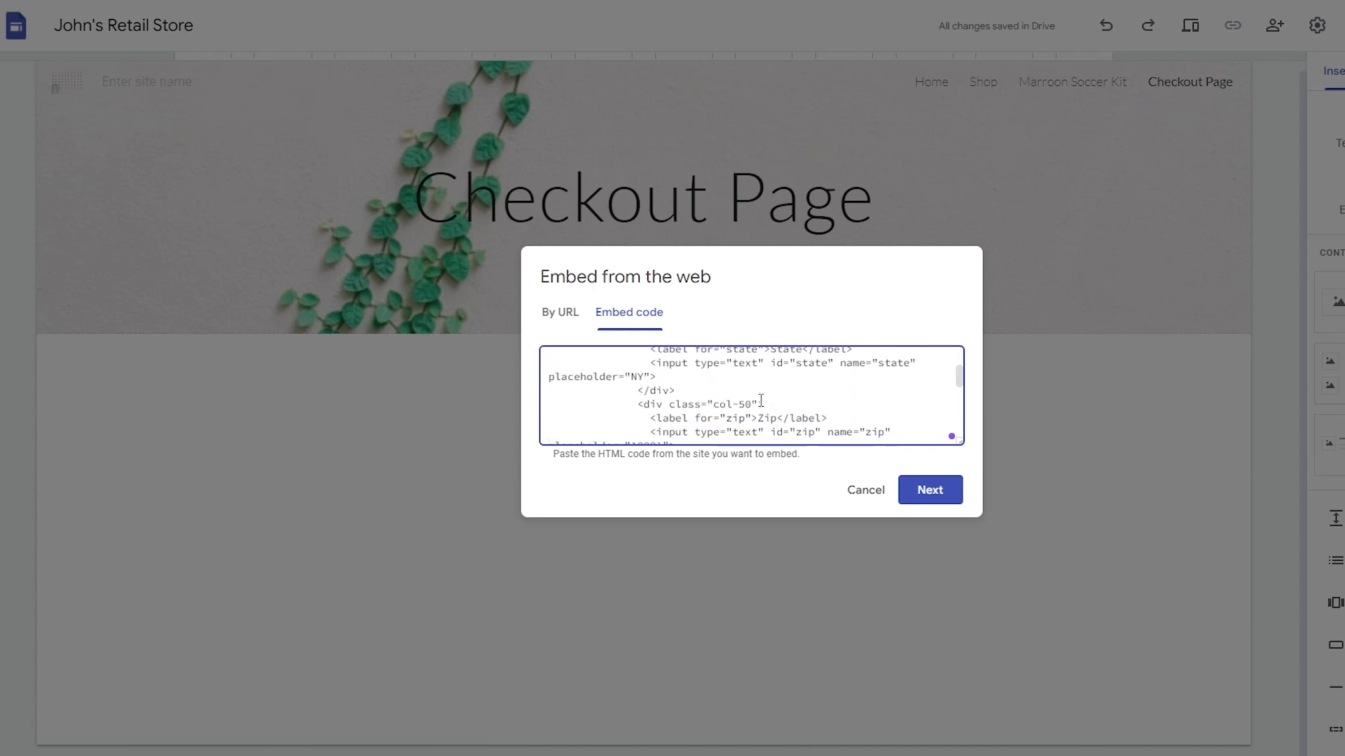
scroll(760, 400, down, 6)
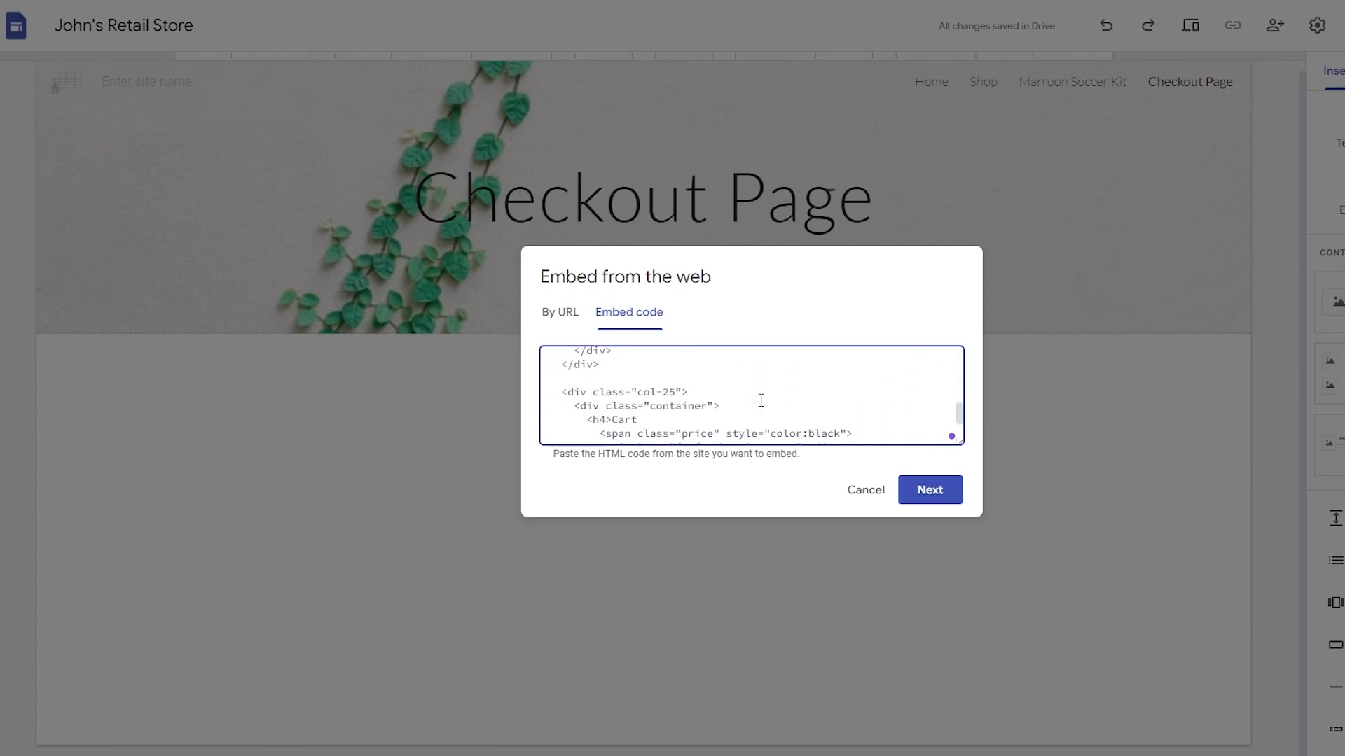
scroll(761, 401, down, 6)
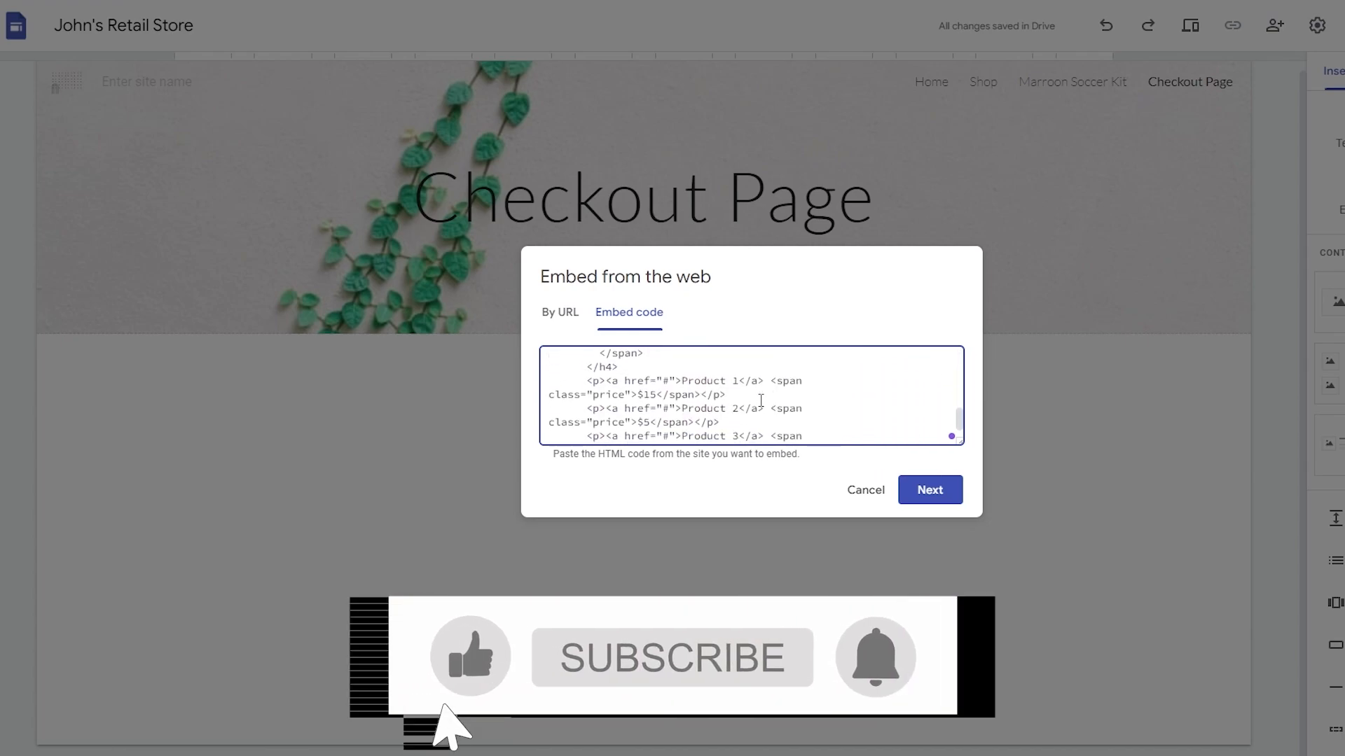
scroll(760, 401, up, 6)
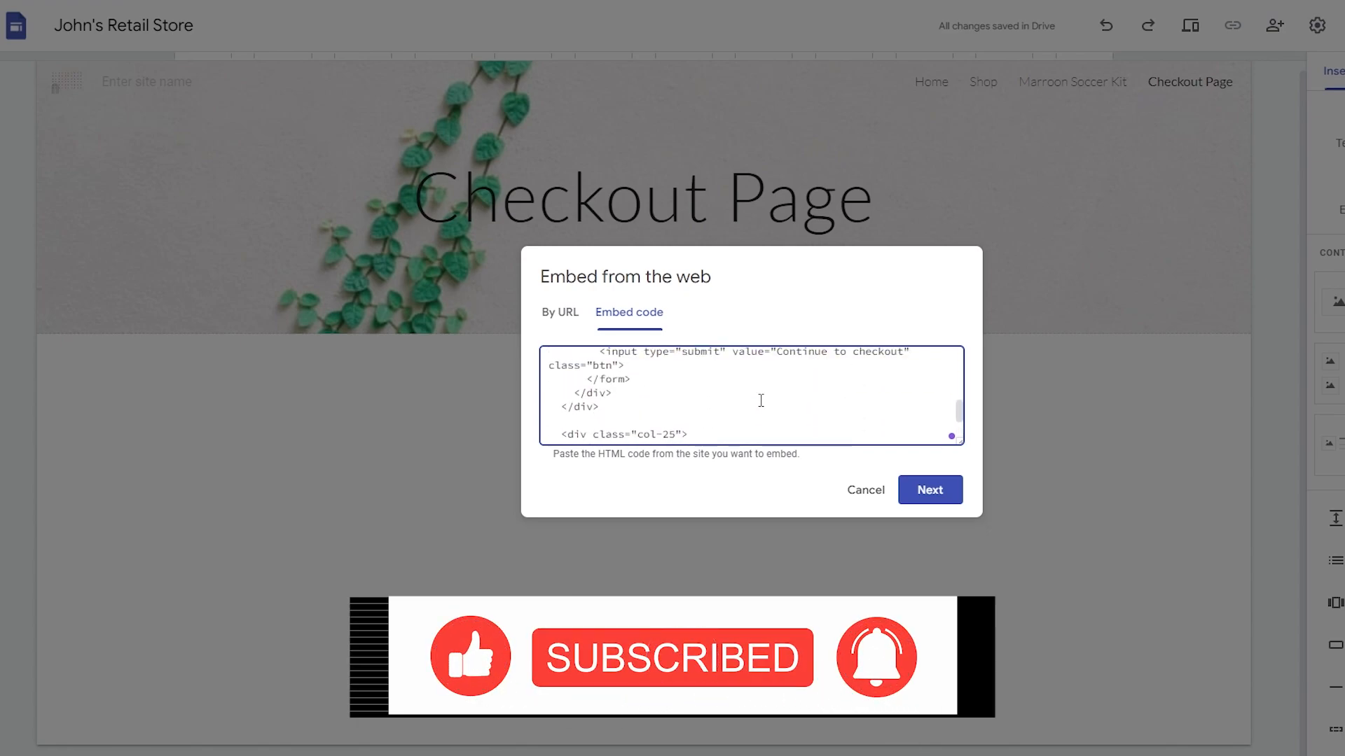
scroll(761, 401, up, 5)
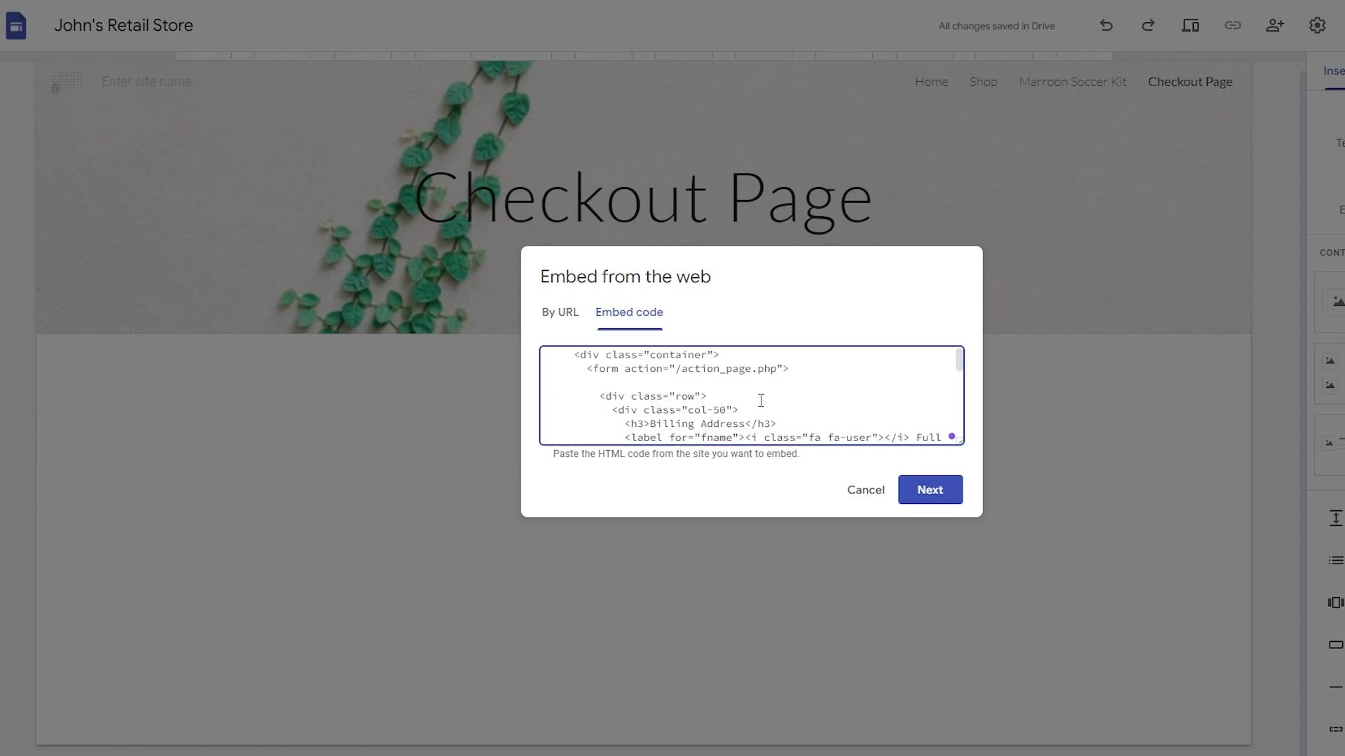
scroll(761, 401, up, 1)
scroll(763, 403, down, 3)
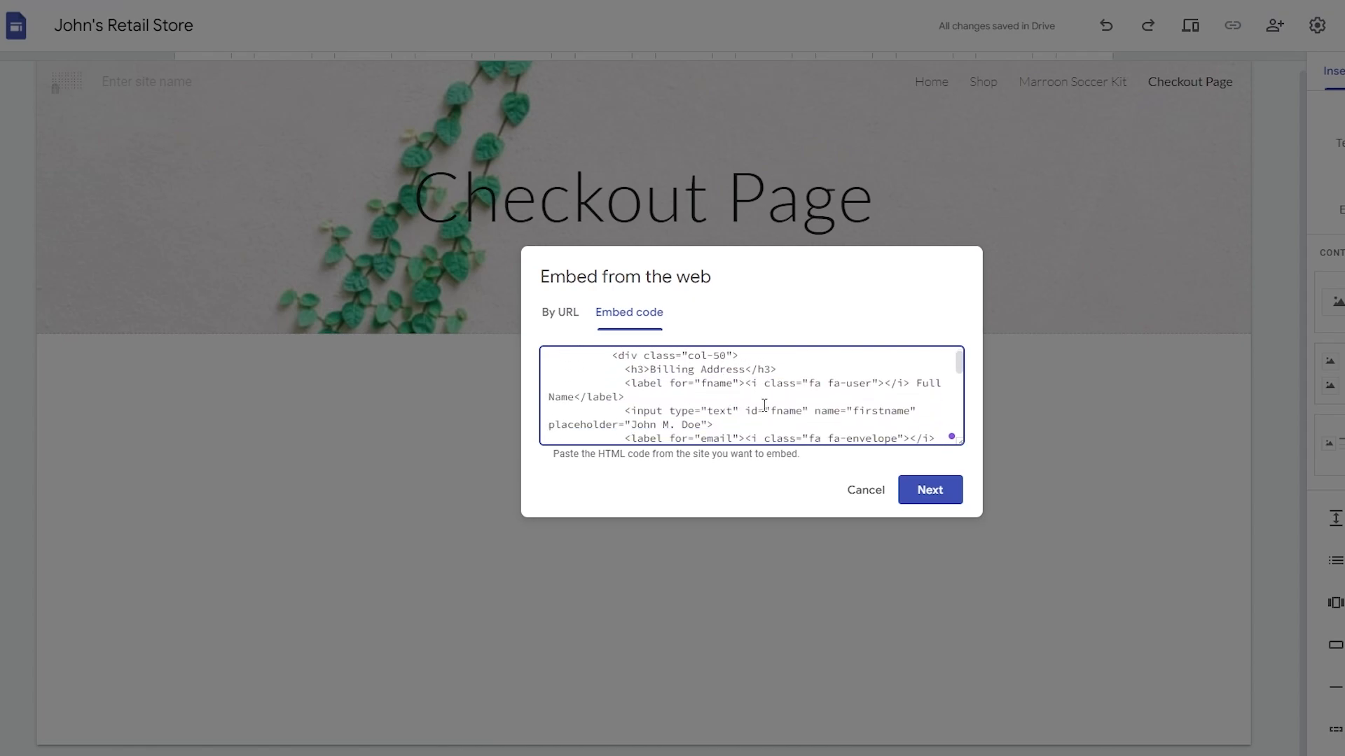
scroll(763, 405, up, 3)
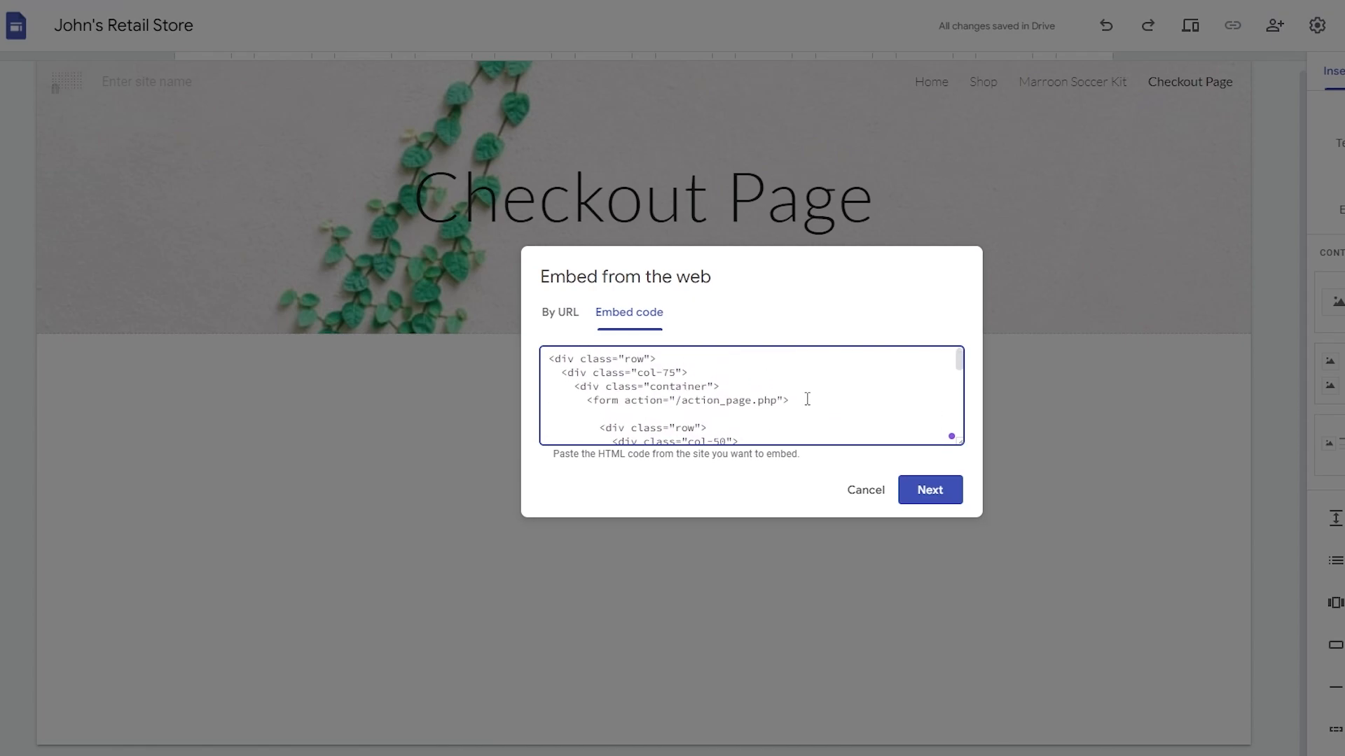
Add the copied CSS between style tags below the form action line of the embed code, and insert the embed on the page
scroll(806, 399, down, 1)
scroll(807, 399, up, 2)
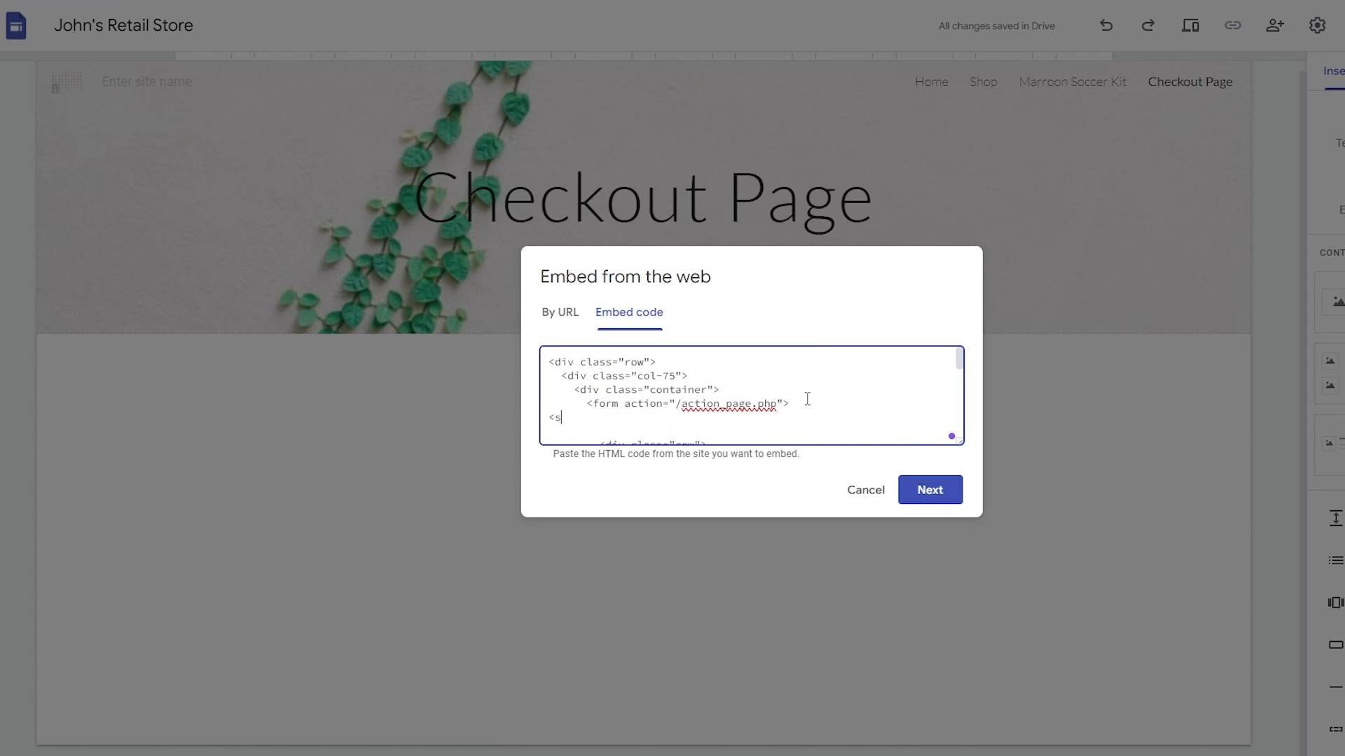
key(Return)
key(ctrl+v)
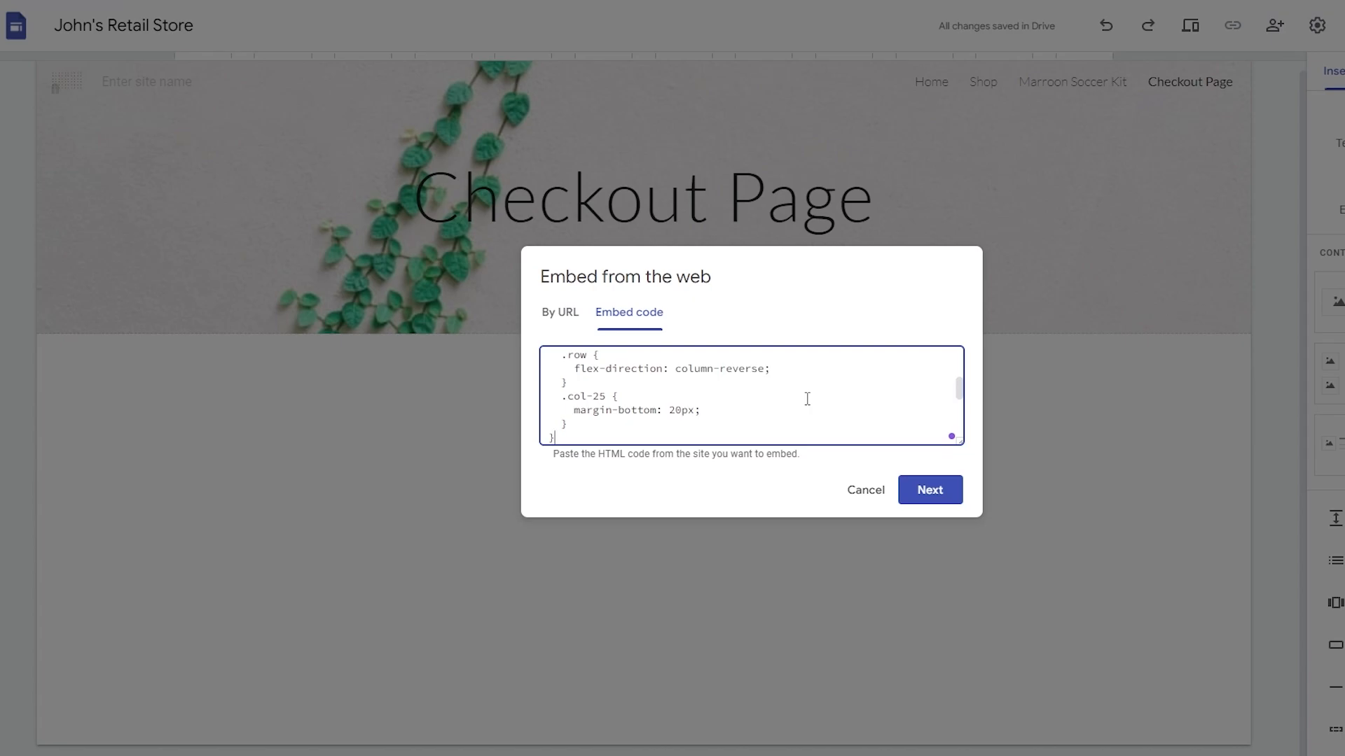
scroll(807, 399, down, 2)
key(BackSpace)
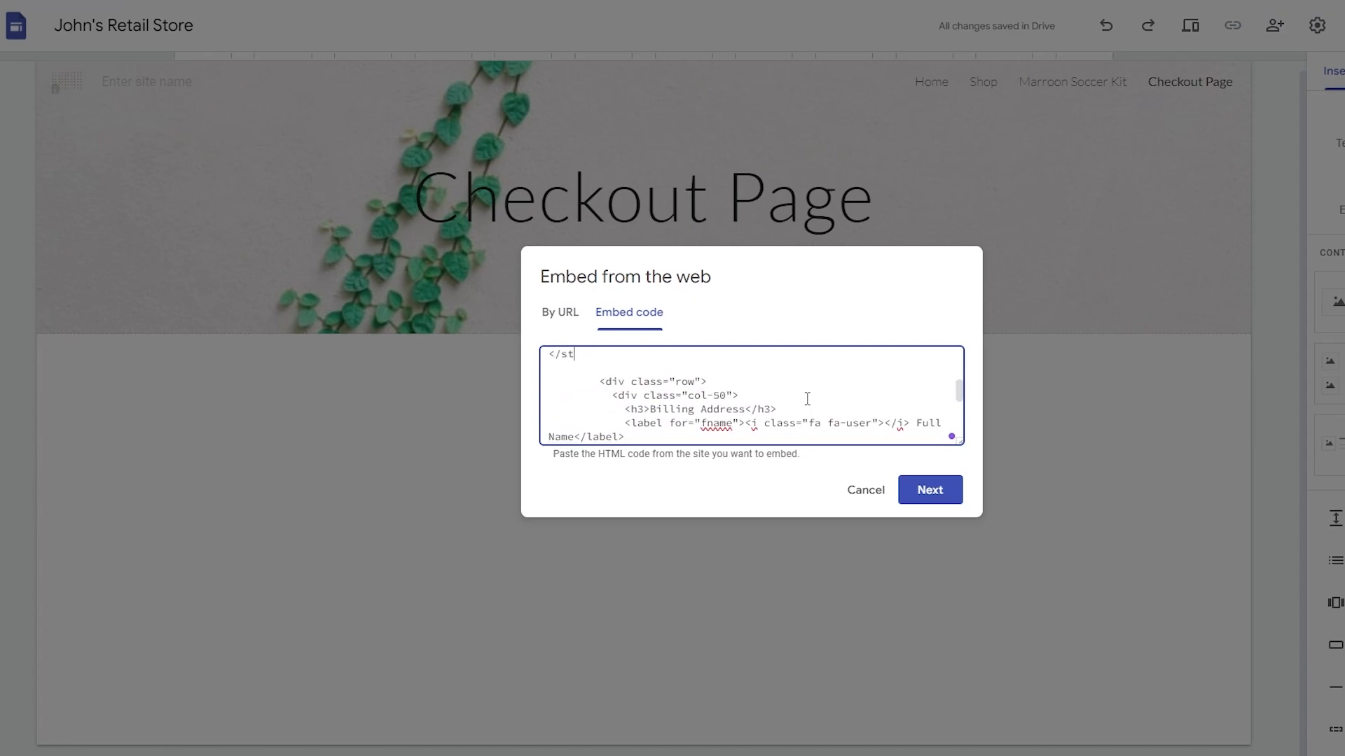
click(921, 481)
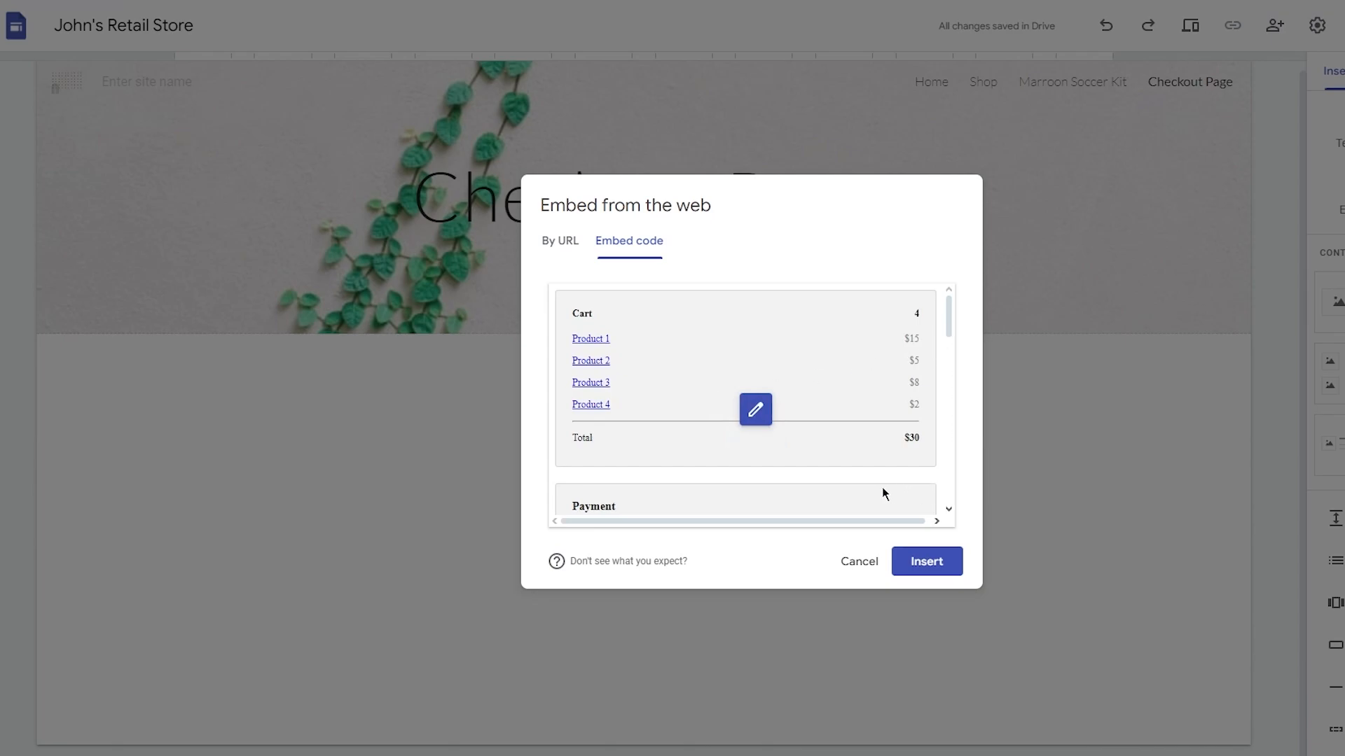
click(948, 574)
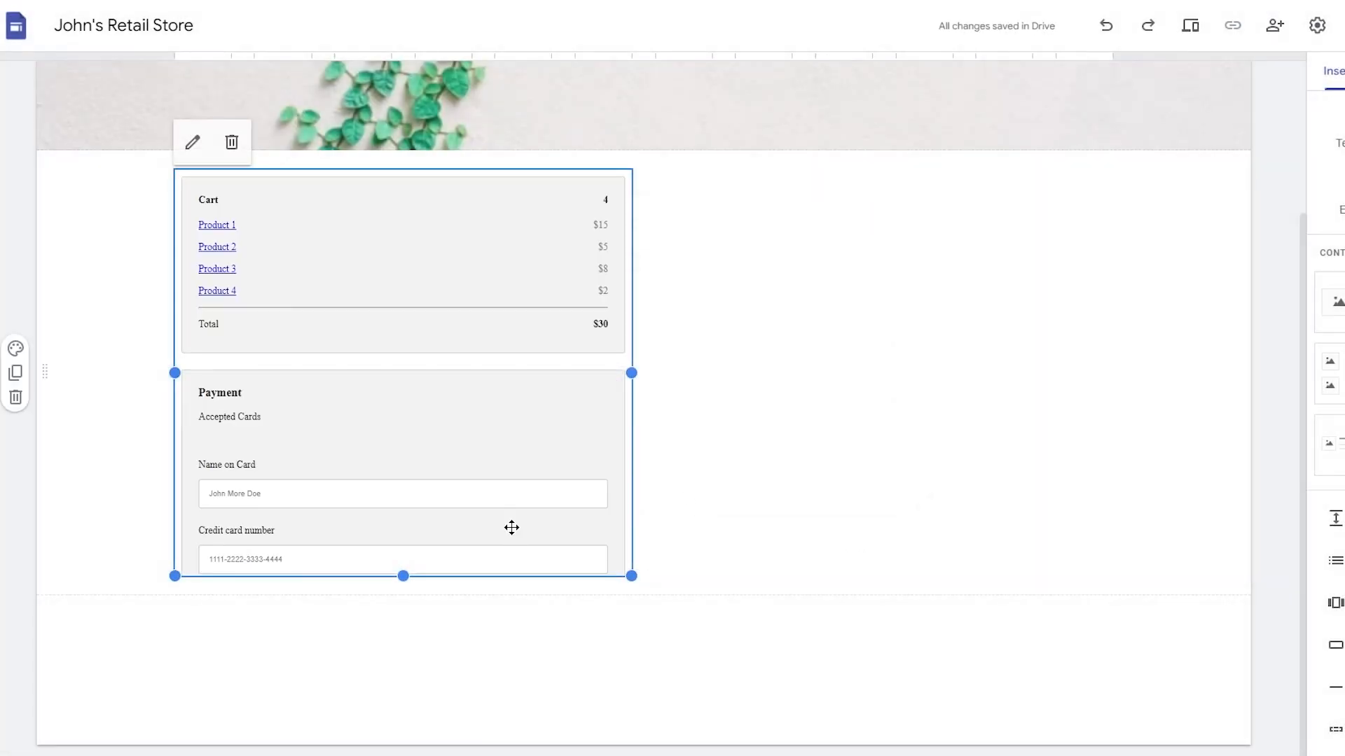
Enlarge the embedded checkout form to the full content width and extend its height beyond the Exp Year field, then deselect it
drag(631, 576, 1025, 755)
scroll(967, 549, down, 3)
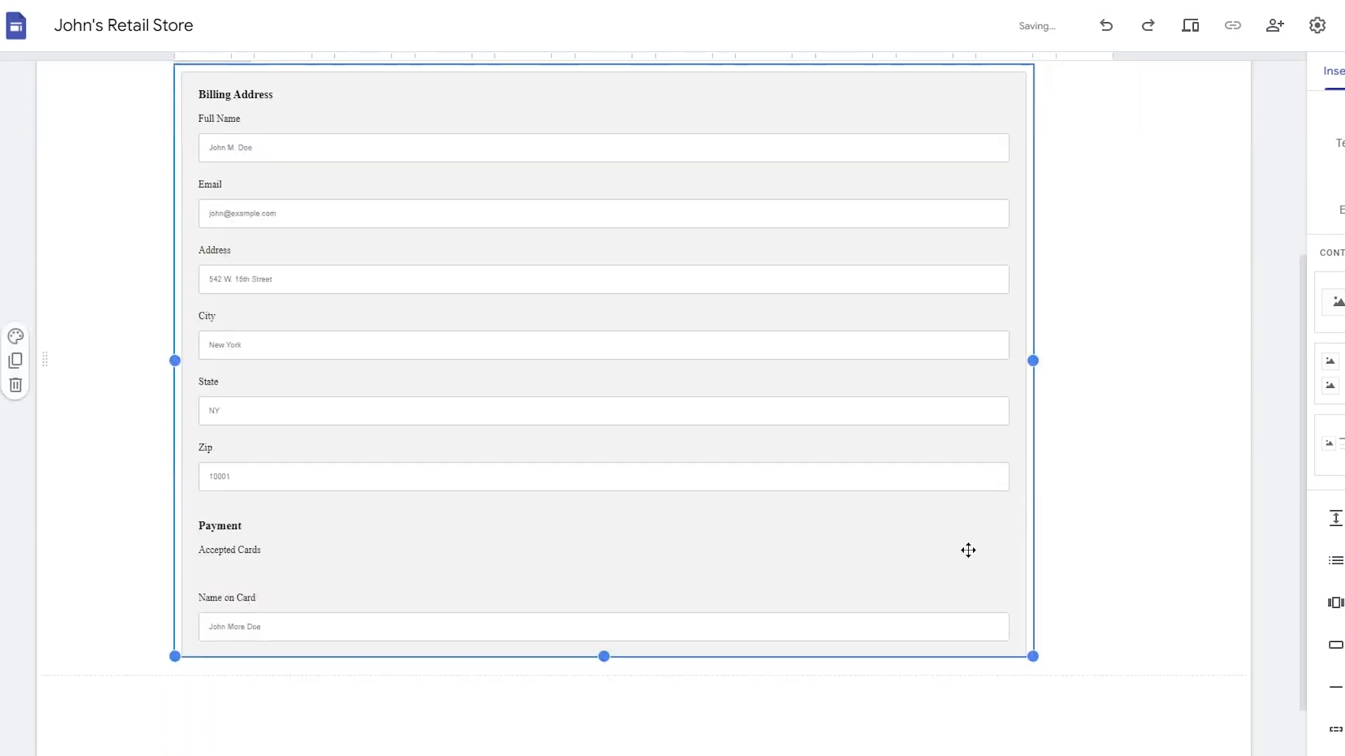
drag(1032, 577, 1089, 714)
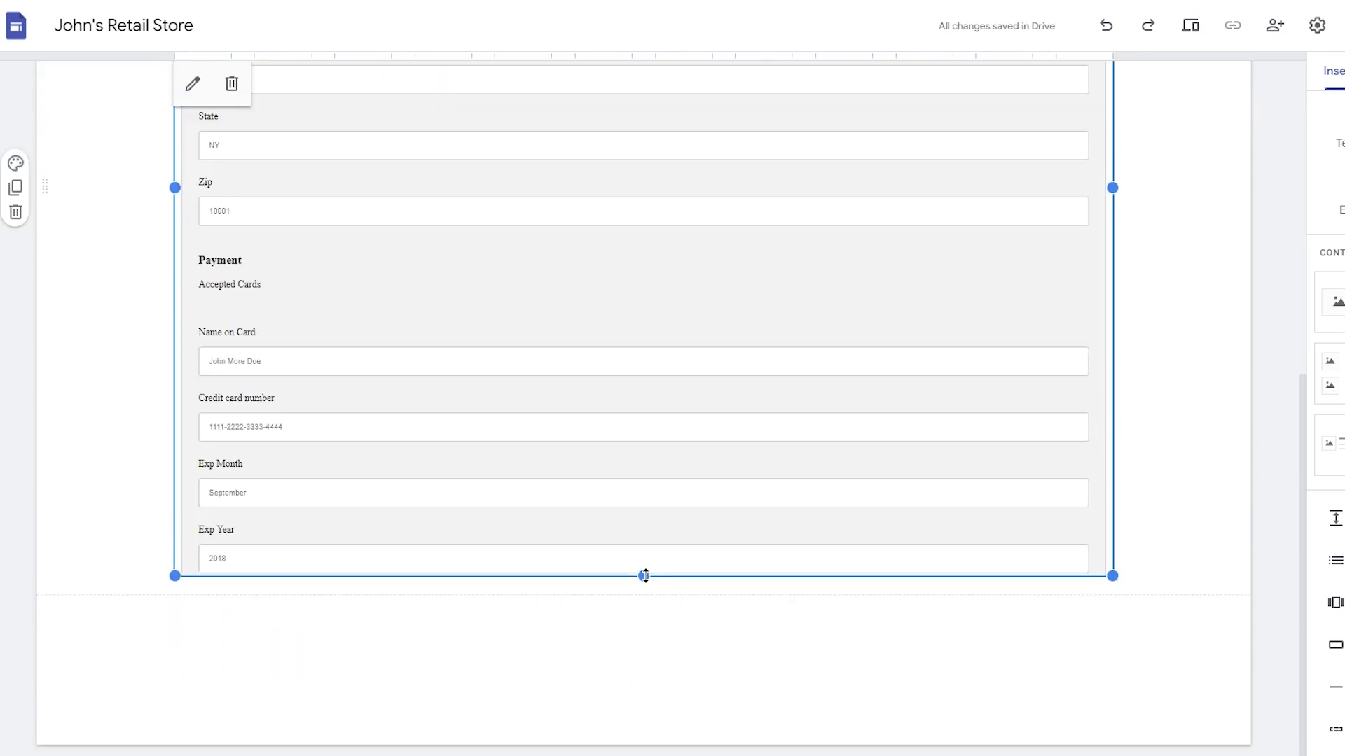
drag(643, 576, 642, 704)
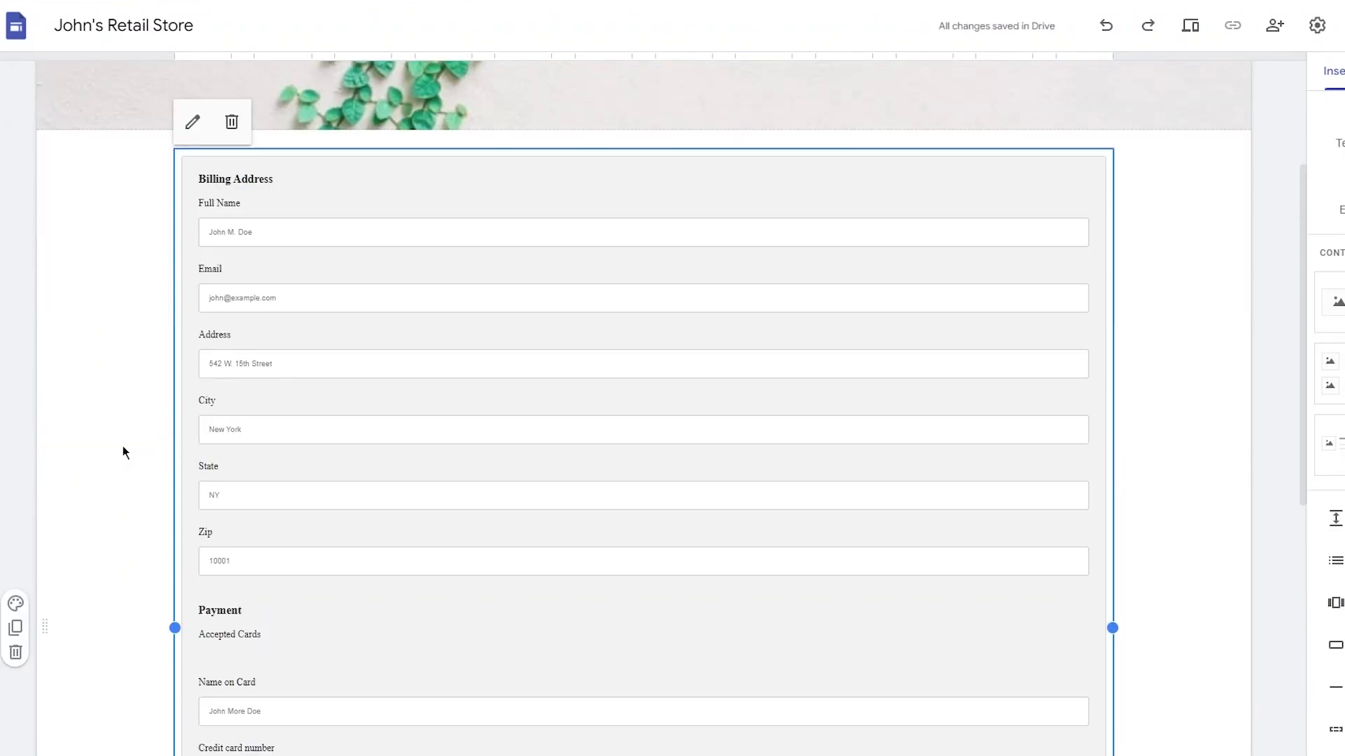
click(114, 441)
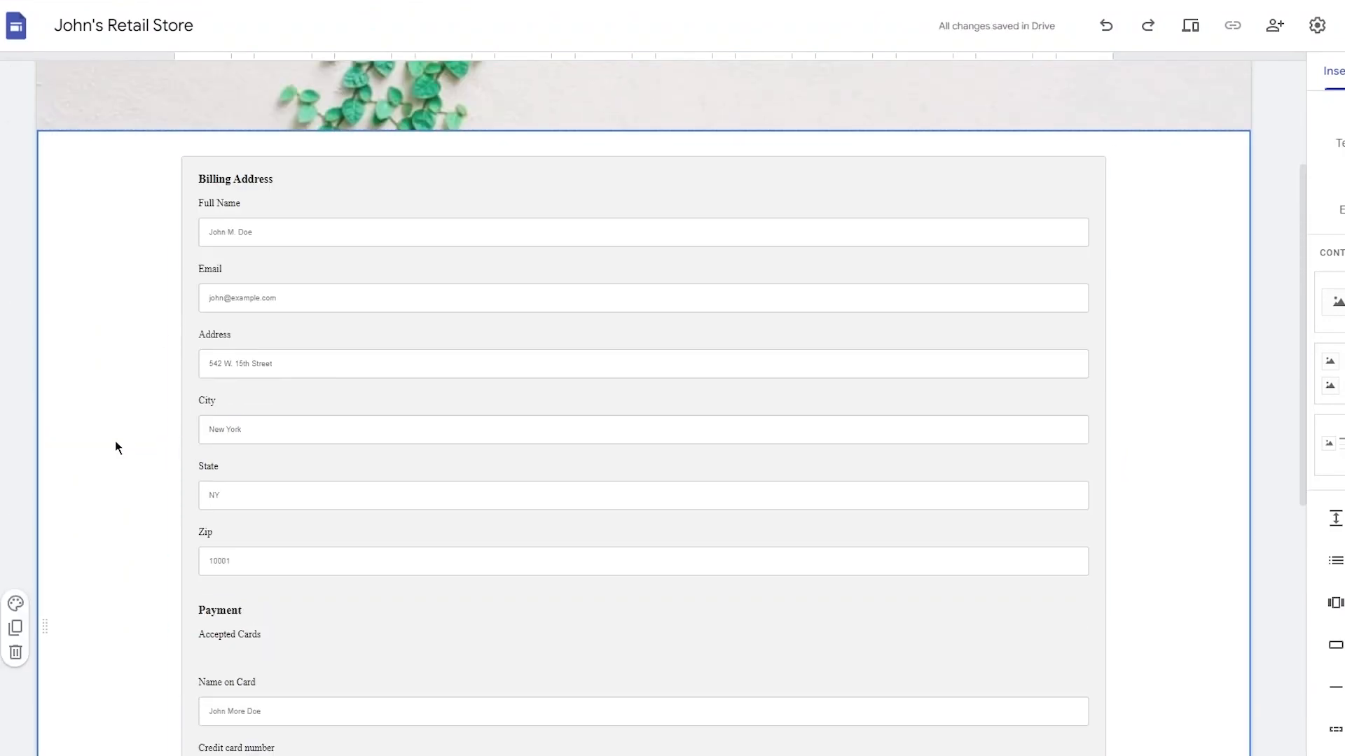
scroll(114, 441, down, 7)
scroll(392, 359, up, 9)
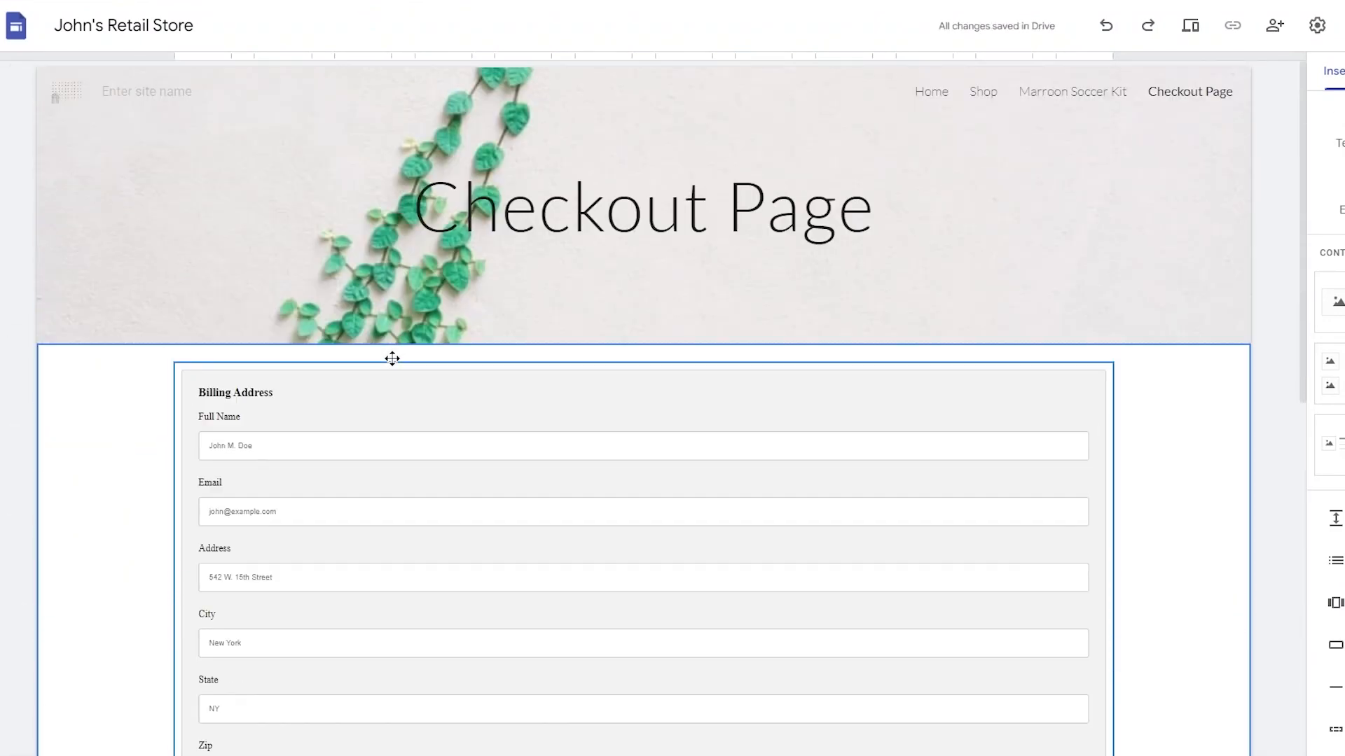
scroll(392, 359, down, 9)
scroll(392, 359, up, 9)
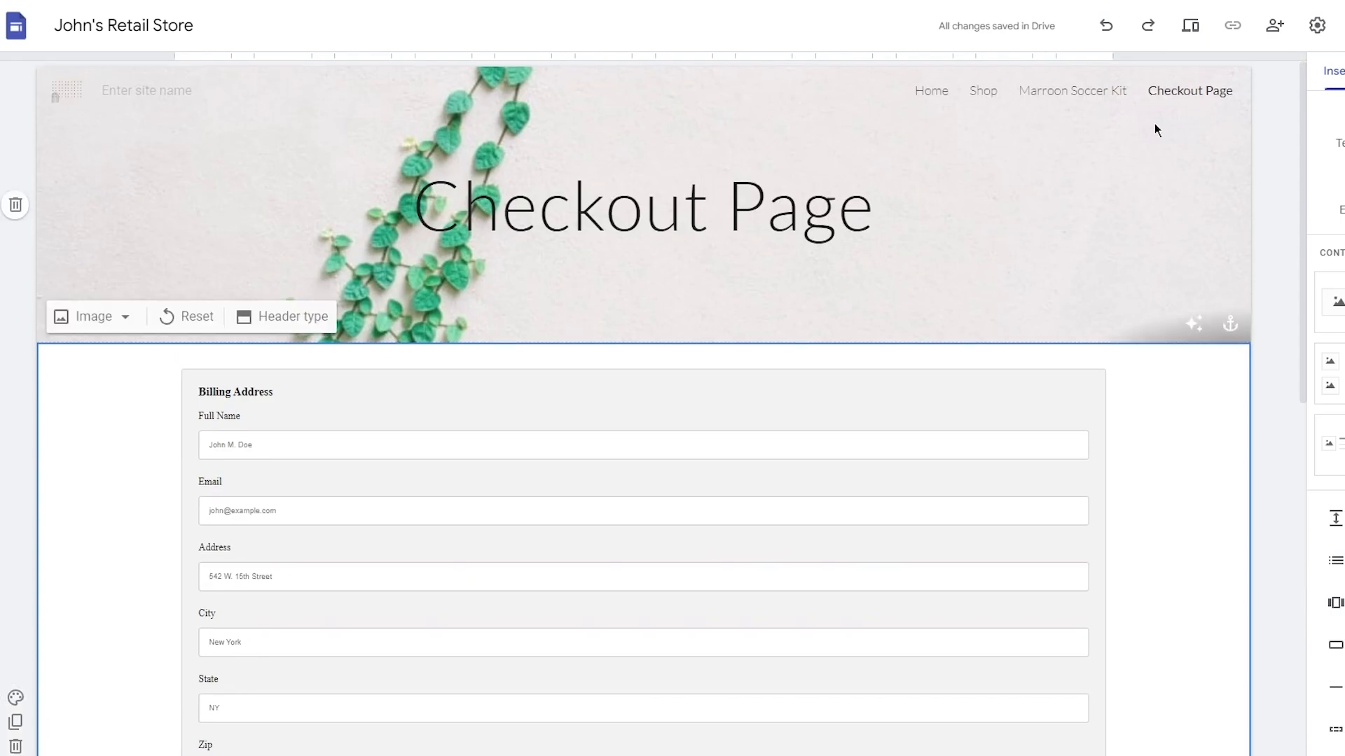
Change the link of the Buy Now button on the Marroon Soccer Kit page to the Checkout Page
click(1079, 94)
scroll(311, 592, down, 6)
click(382, 534)
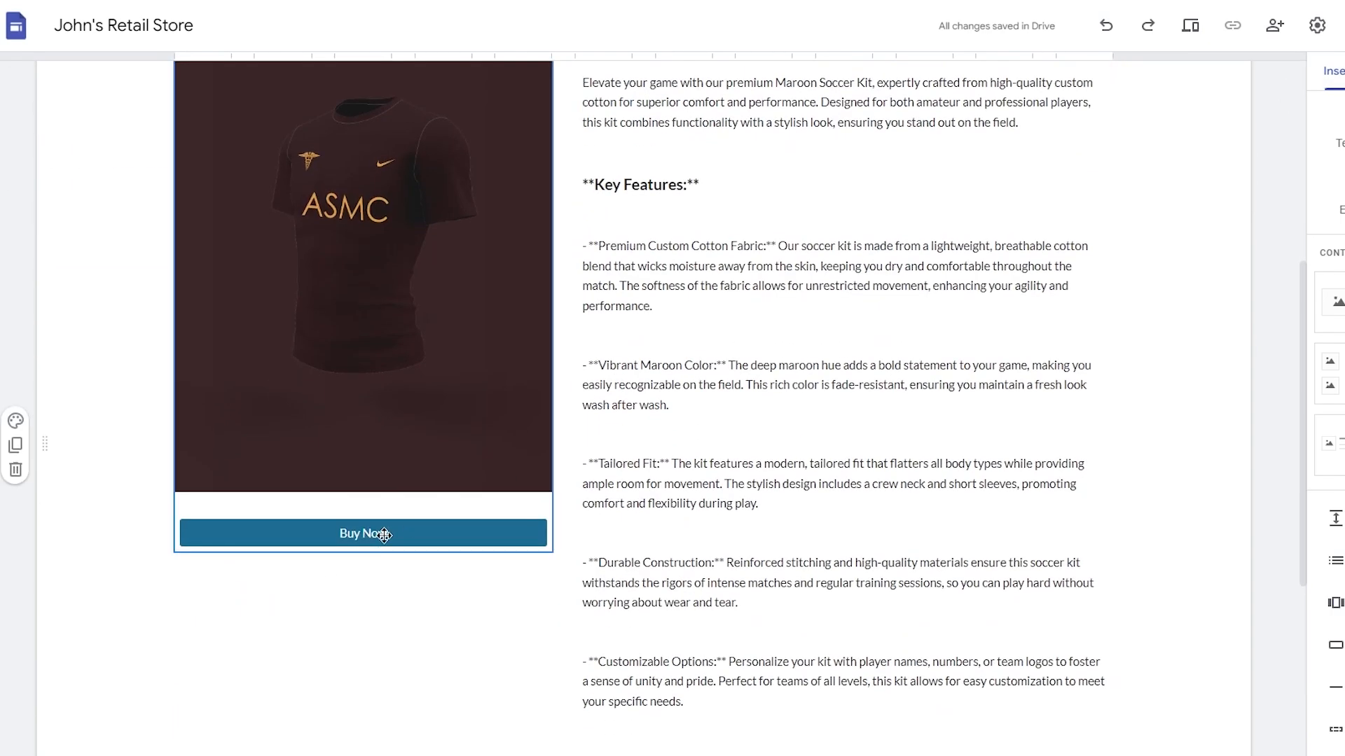
click(384, 534)
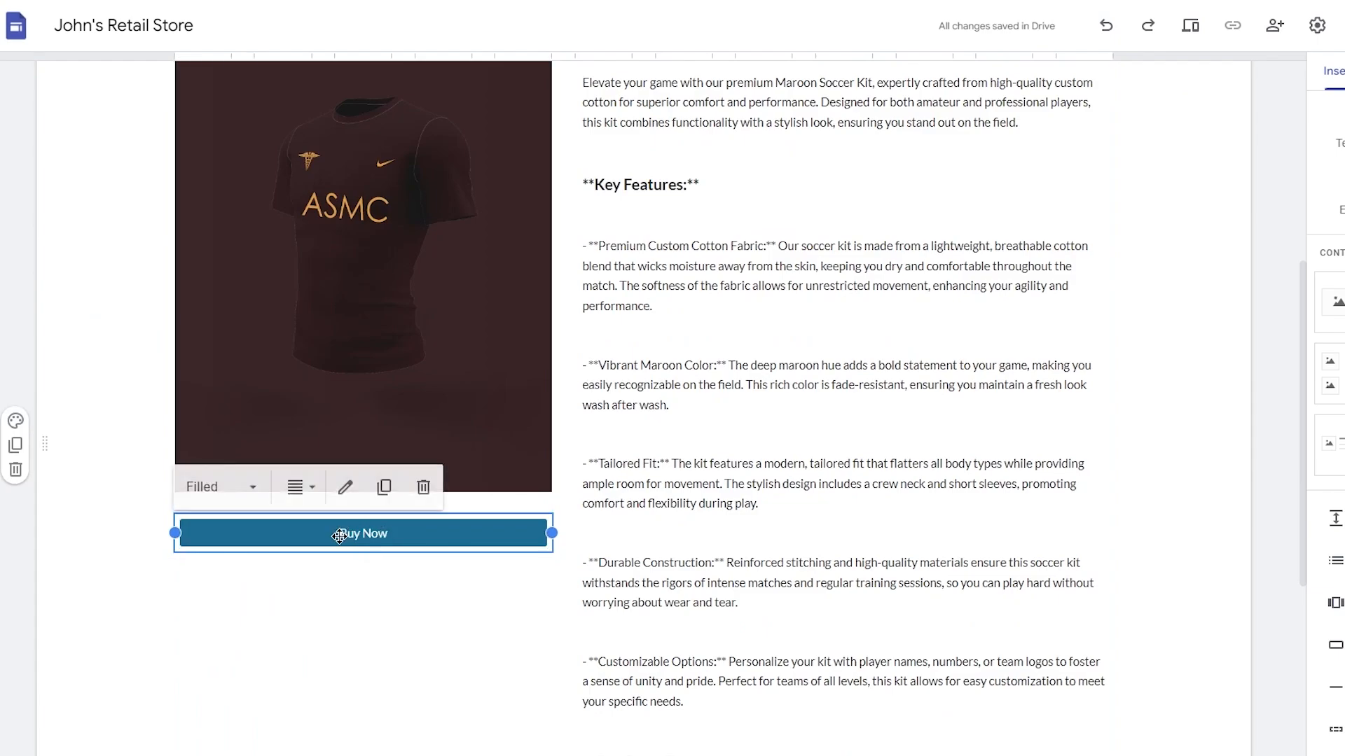
click(346, 485)
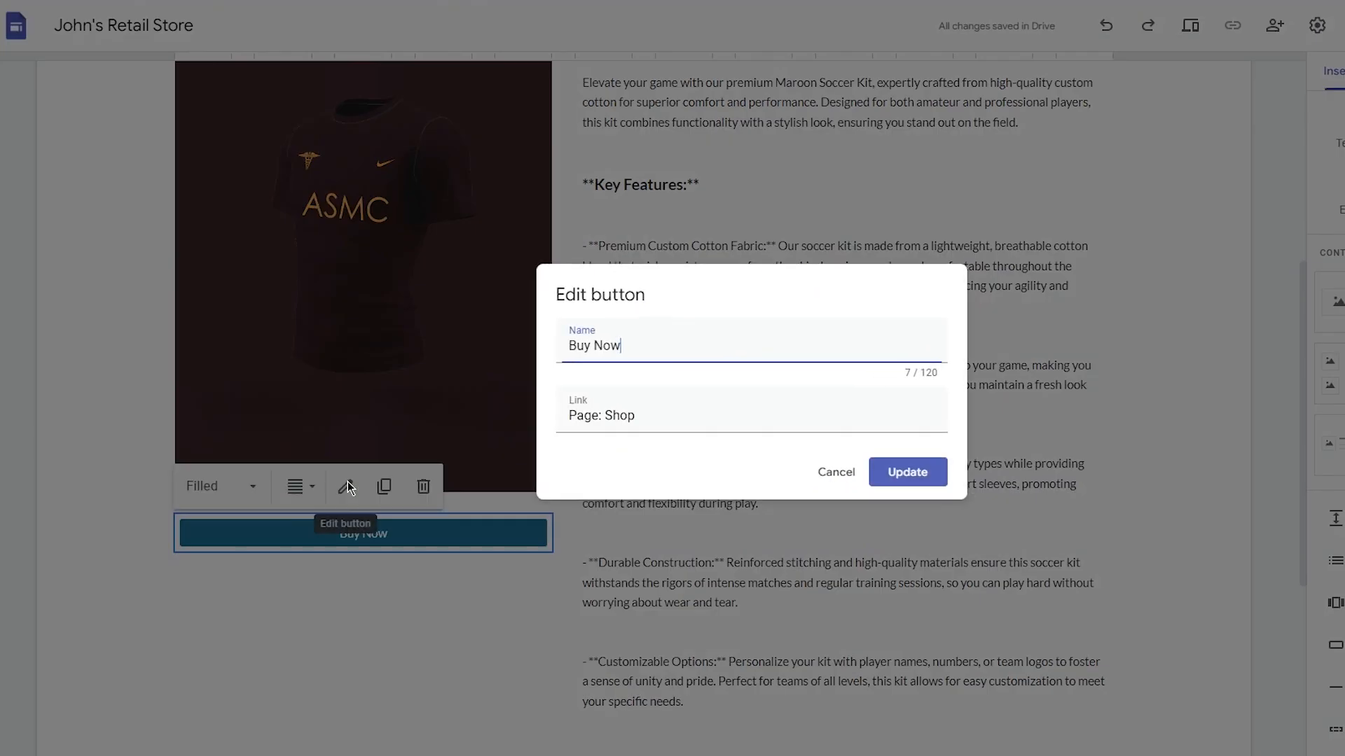
click(642, 412)
drag(643, 412, 603, 408)
key(BackSpace)
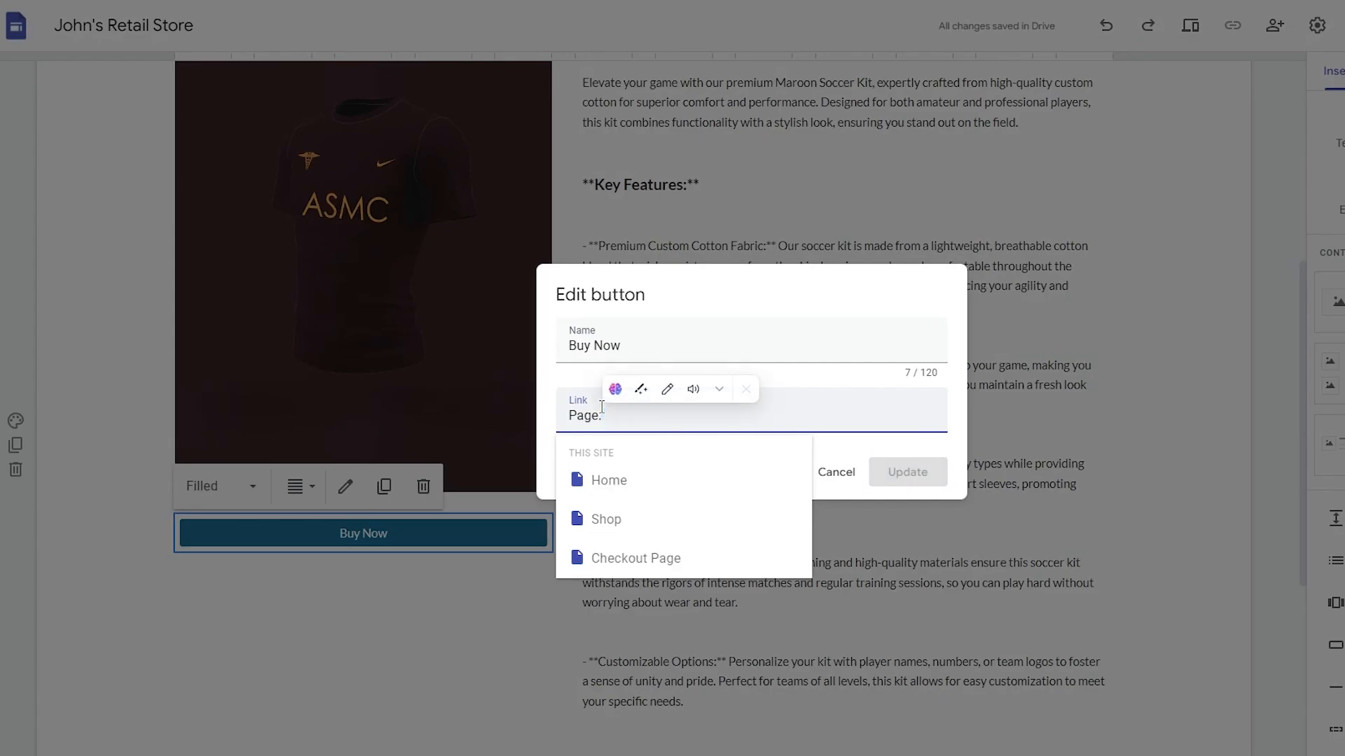
click(651, 557)
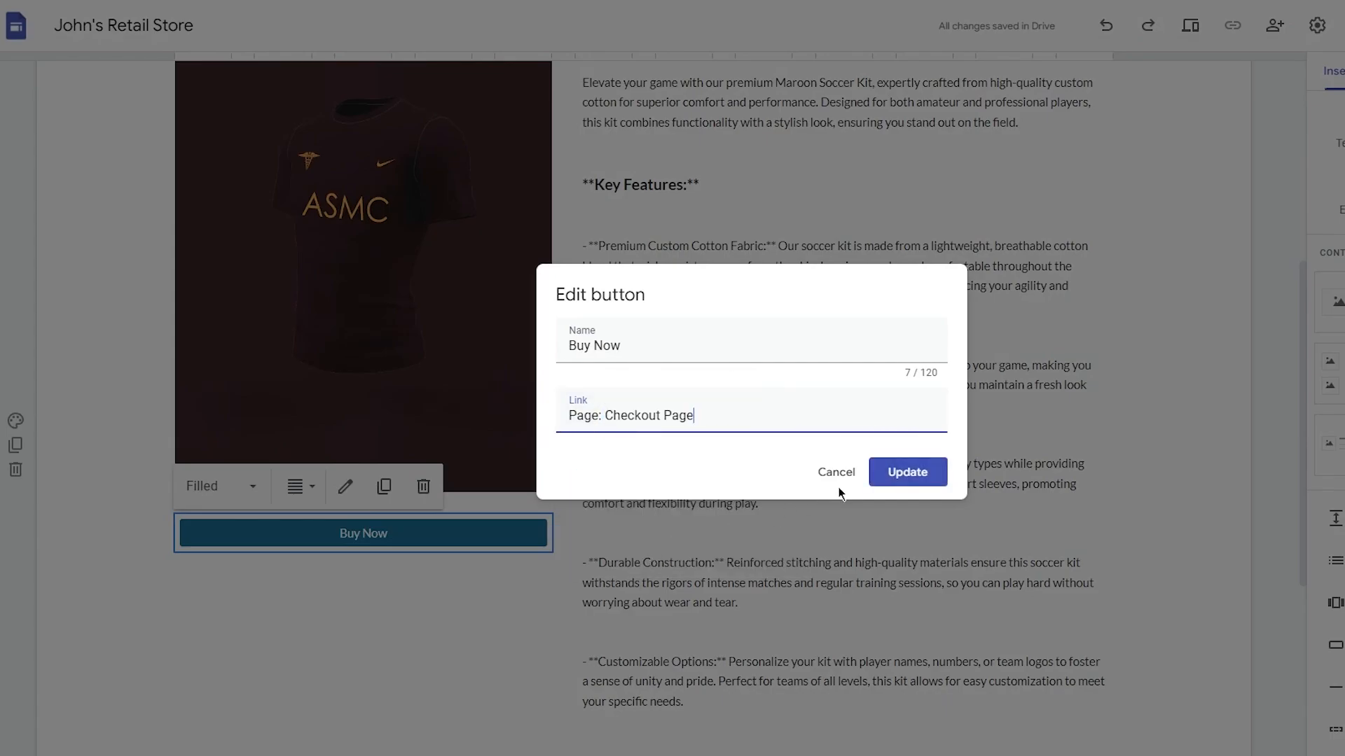
click(928, 472)
scroll(1223, 344, up, 6)
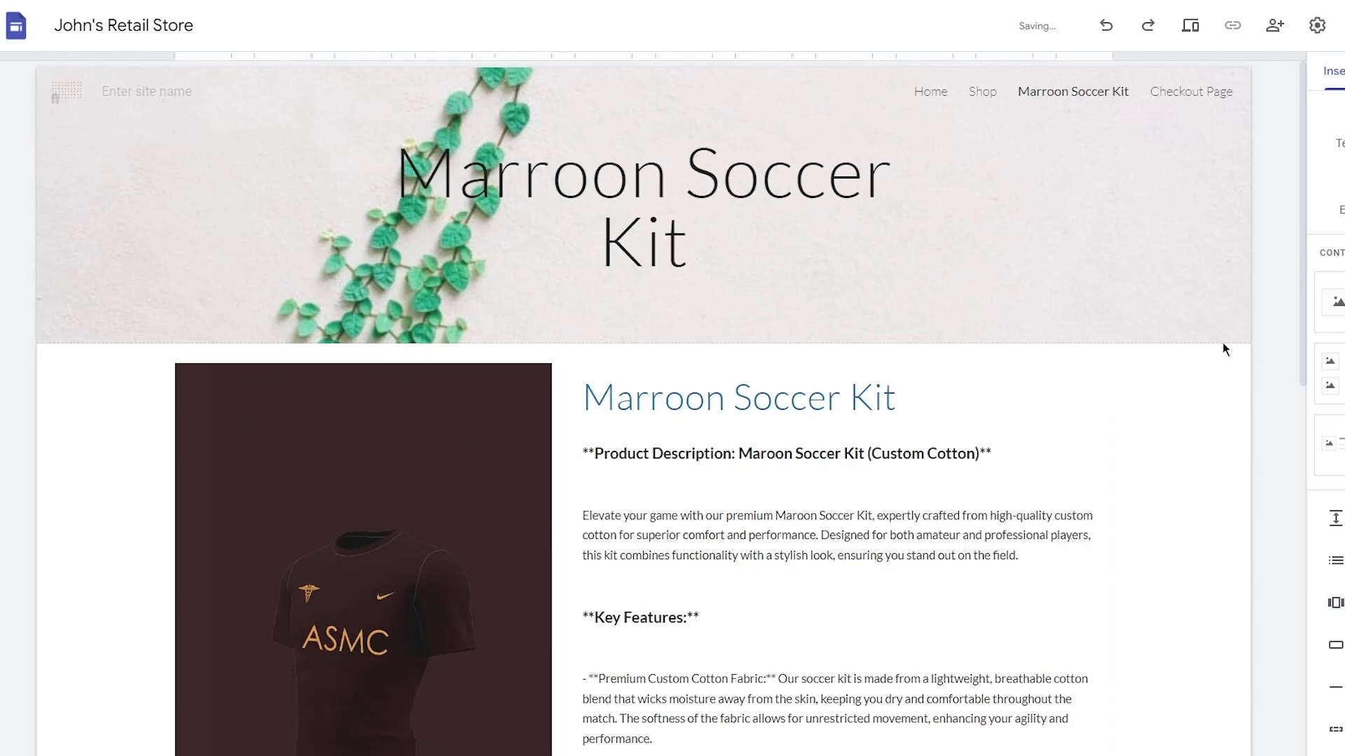
Preview the site from its Home page and advance the image carousel through all its pictures
scroll(1223, 344, down, 7)
scroll(1223, 348, down, 3)
scroll(1223, 348, up, 10)
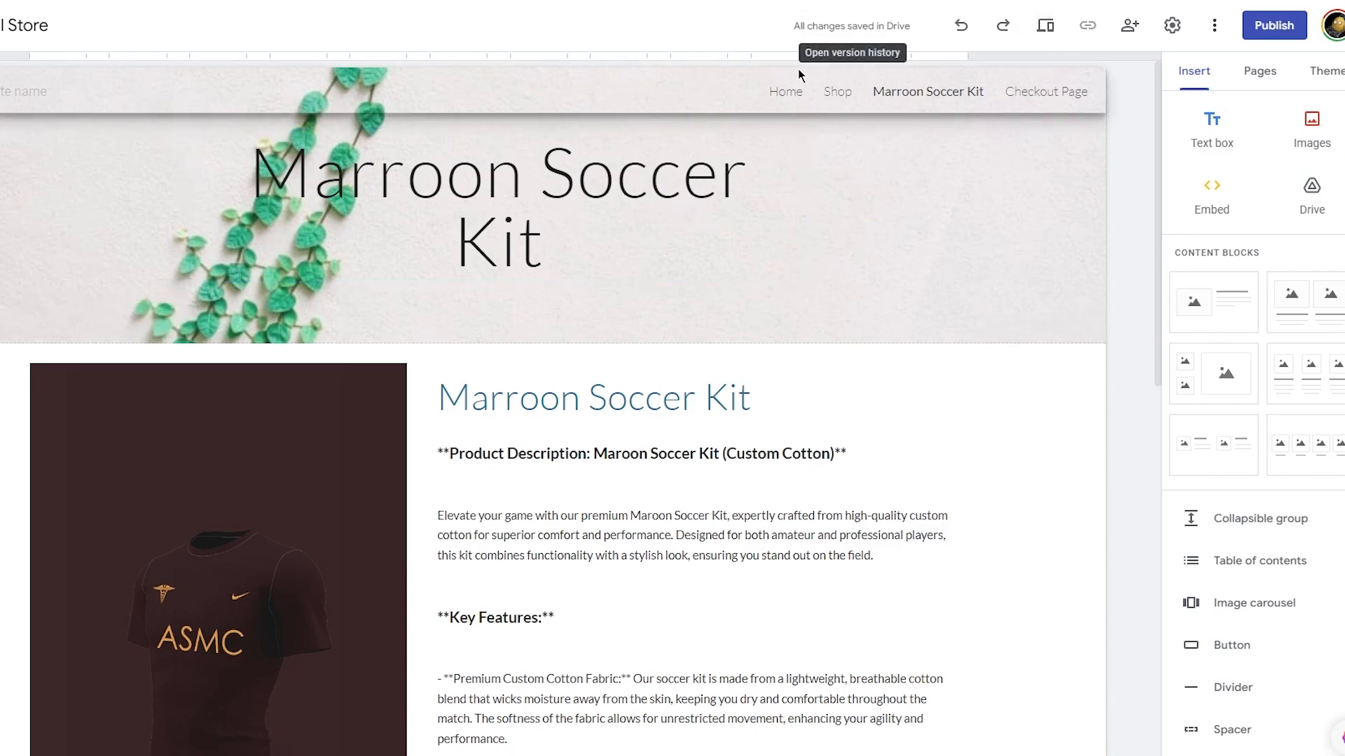
click(799, 96)
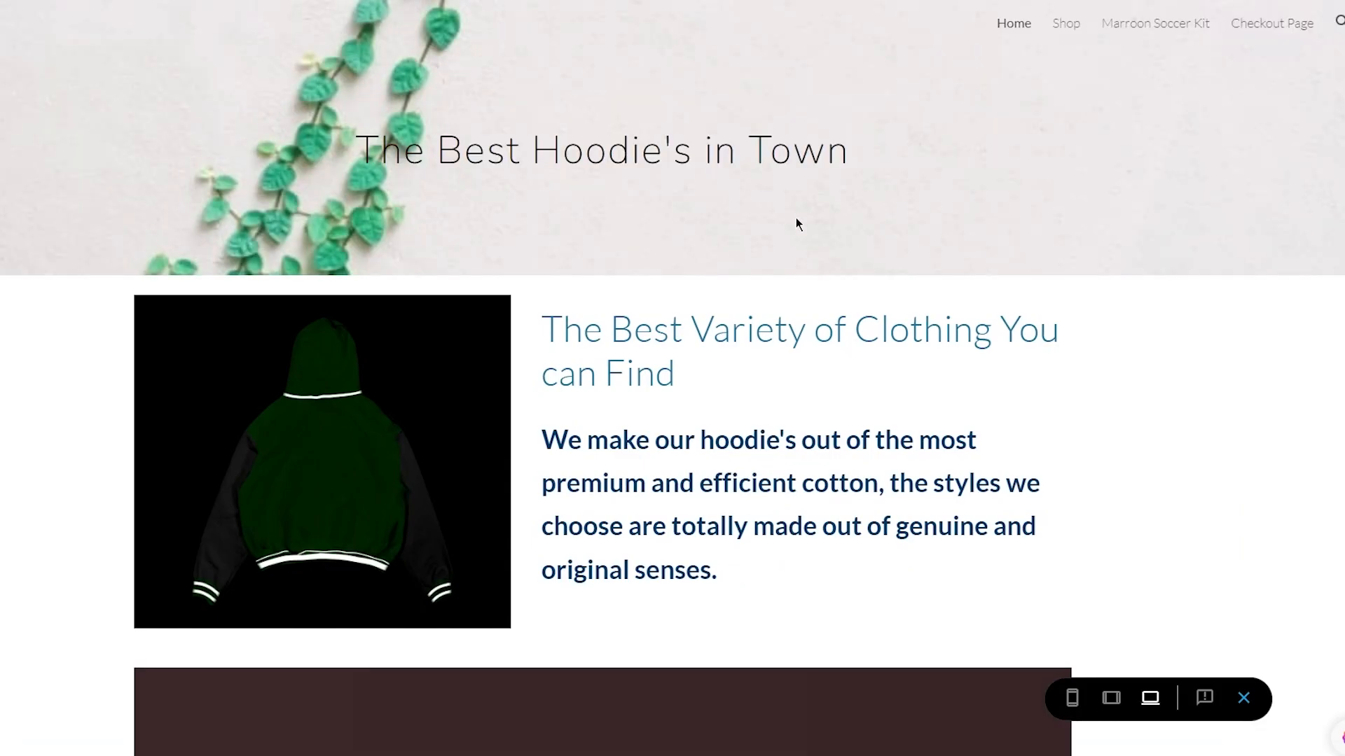
scroll(898, 372, down, 8)
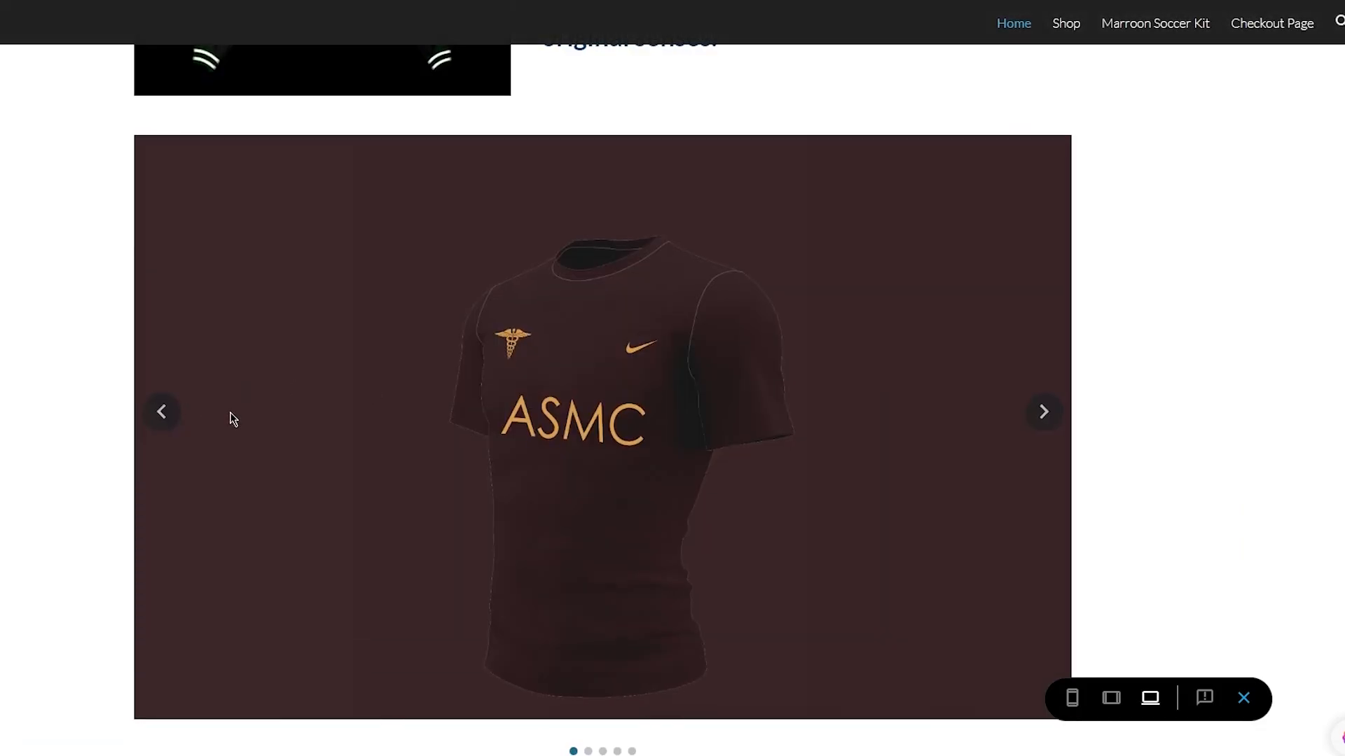
click(1042, 402)
click(1042, 402)
click(1040, 403)
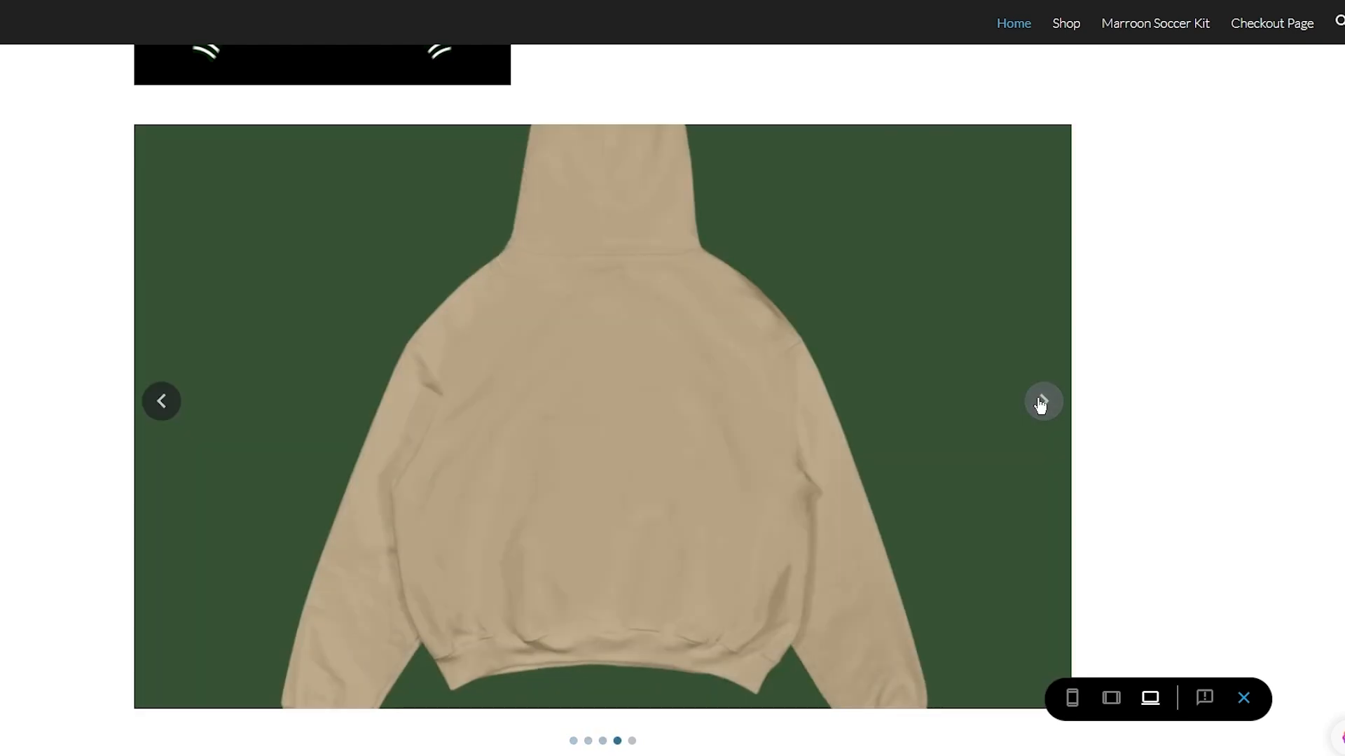
click(1041, 403)
scroll(1225, 434, up, 8)
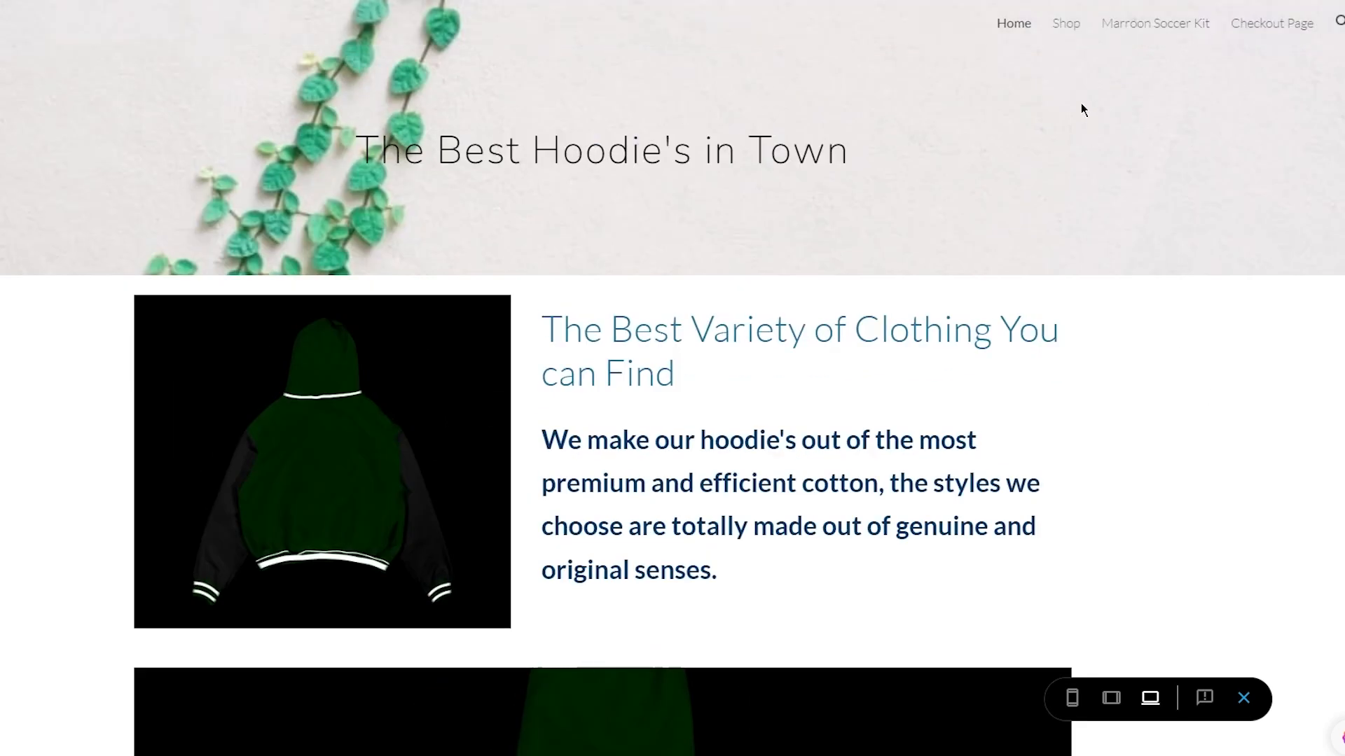
Test the purchase path in the preview from Shop to the Marroon Soccer Kit page and through Buy Now to checkout
click(1063, 24)
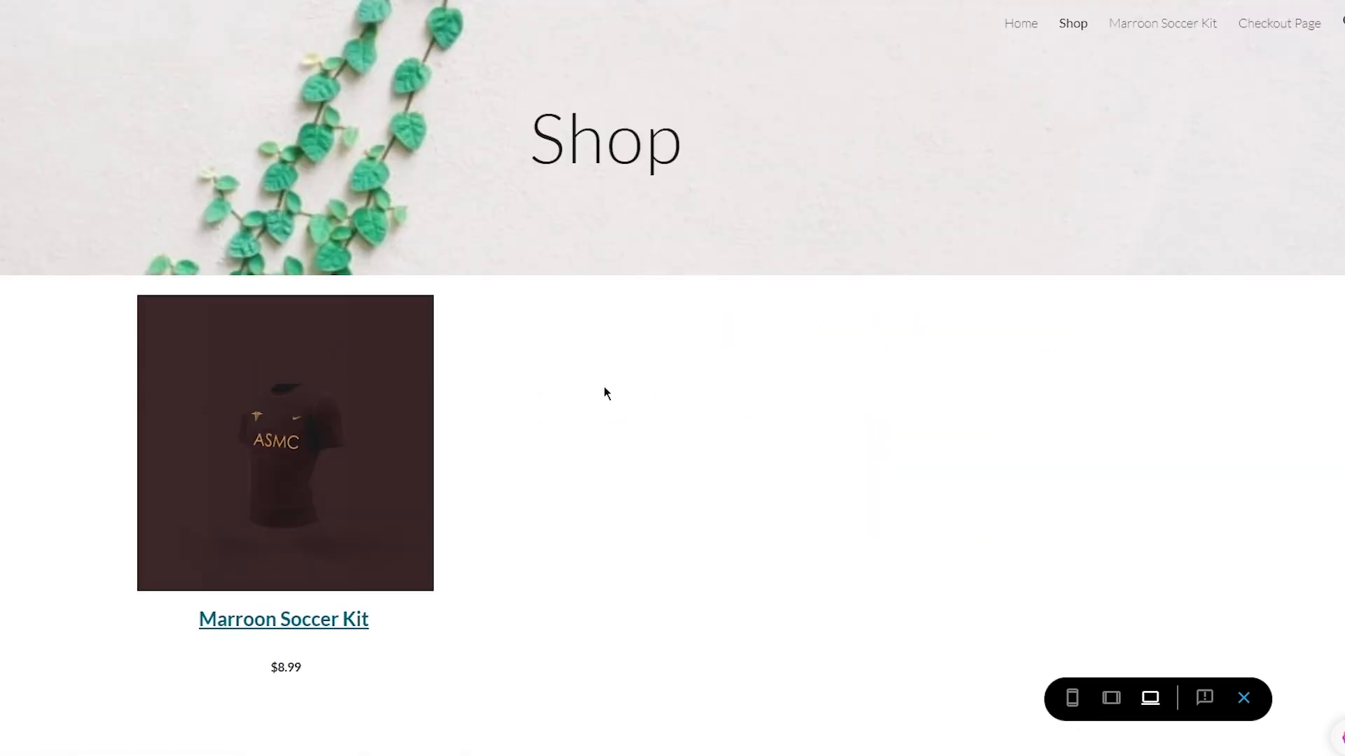
click(295, 621)
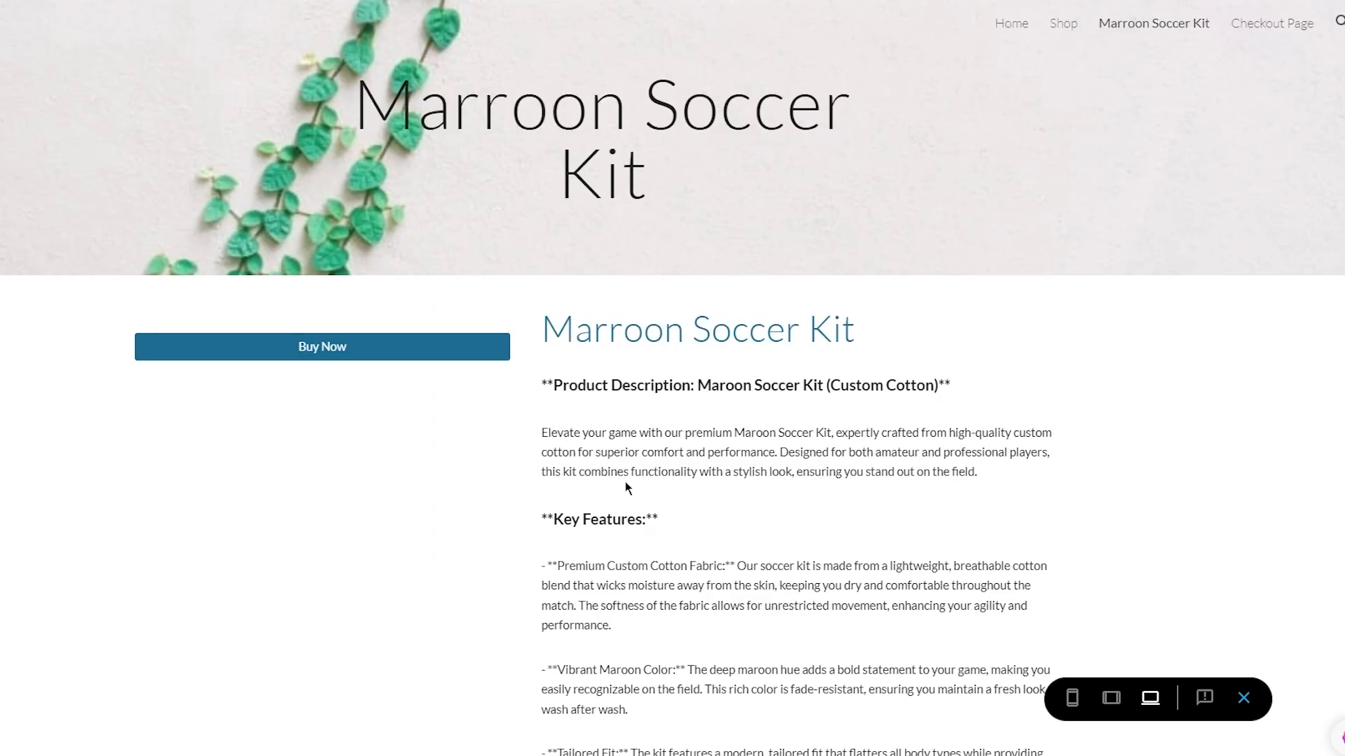
scroll(619, 333, down, 5)
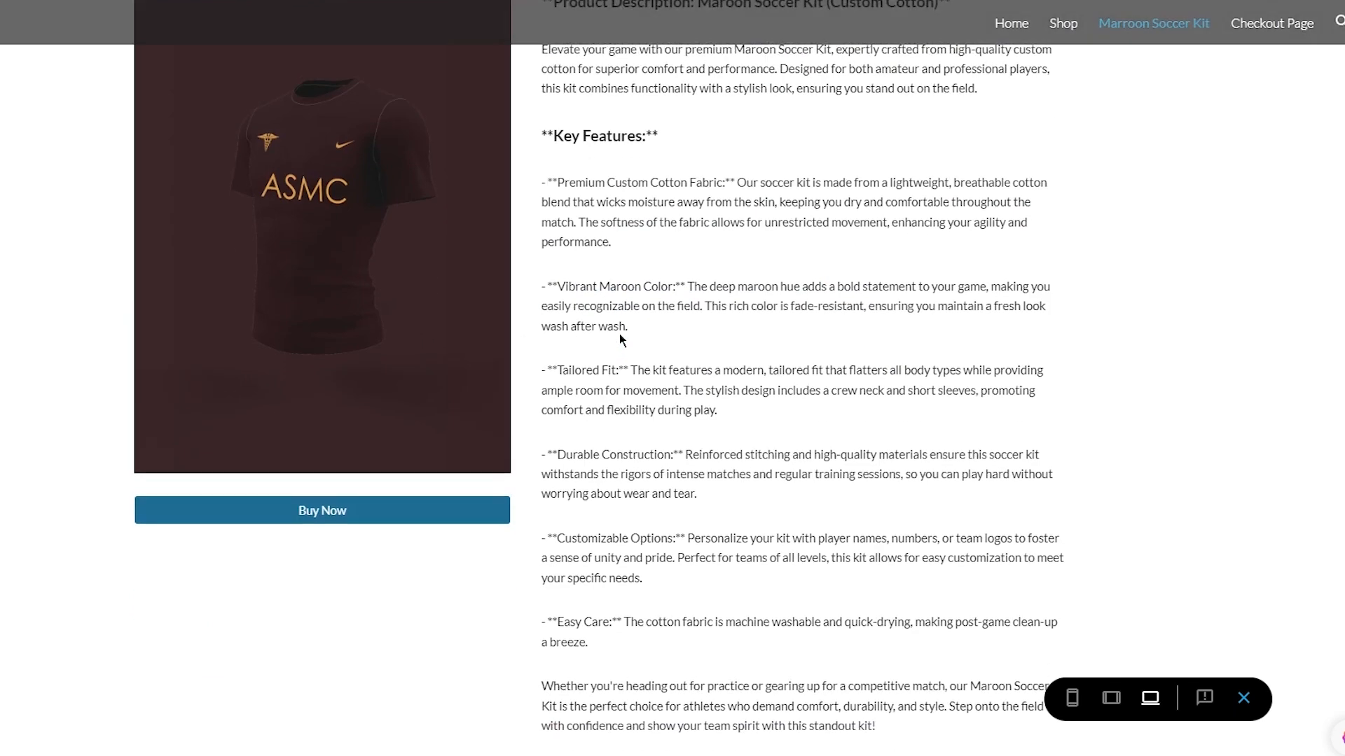
scroll(330, 471, down, 1)
click(326, 473)
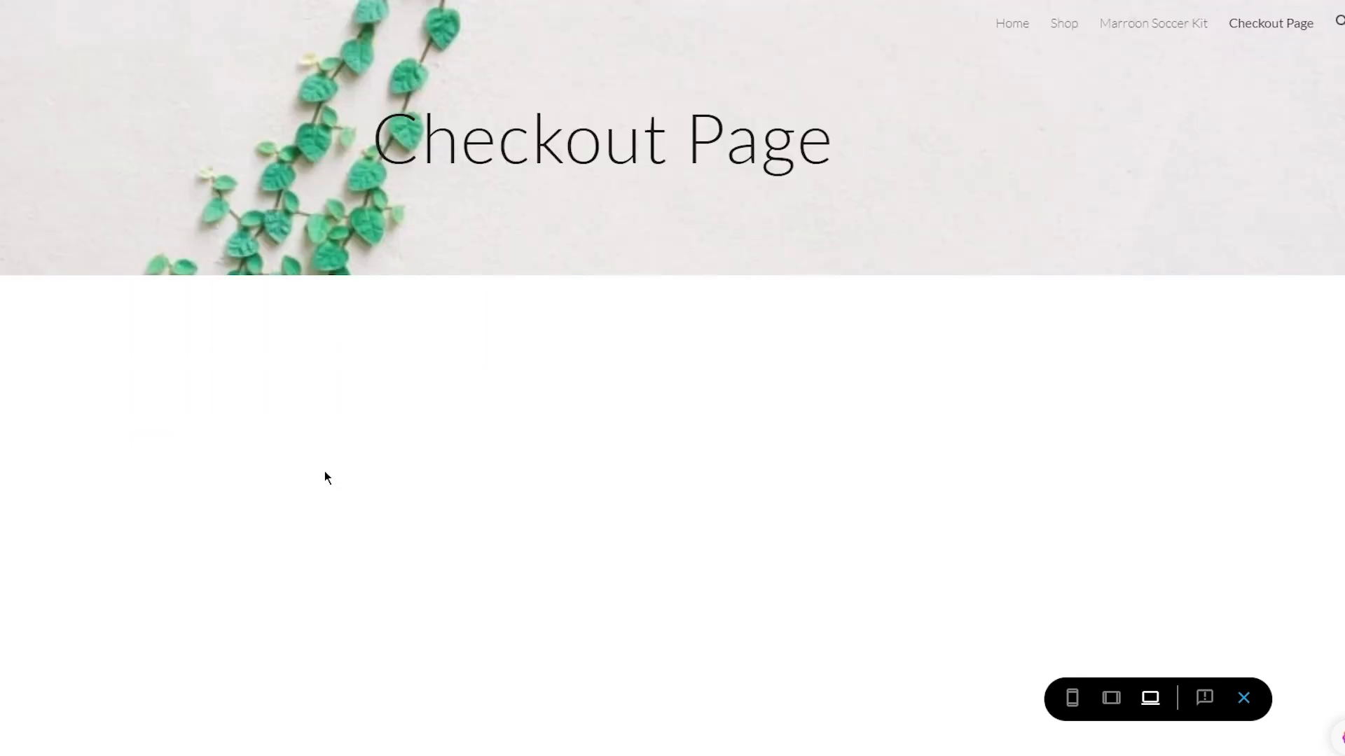
Examine the previewed checkout form from the billing address through the payment fields to the cart section
scroll(325, 471, down, 5)
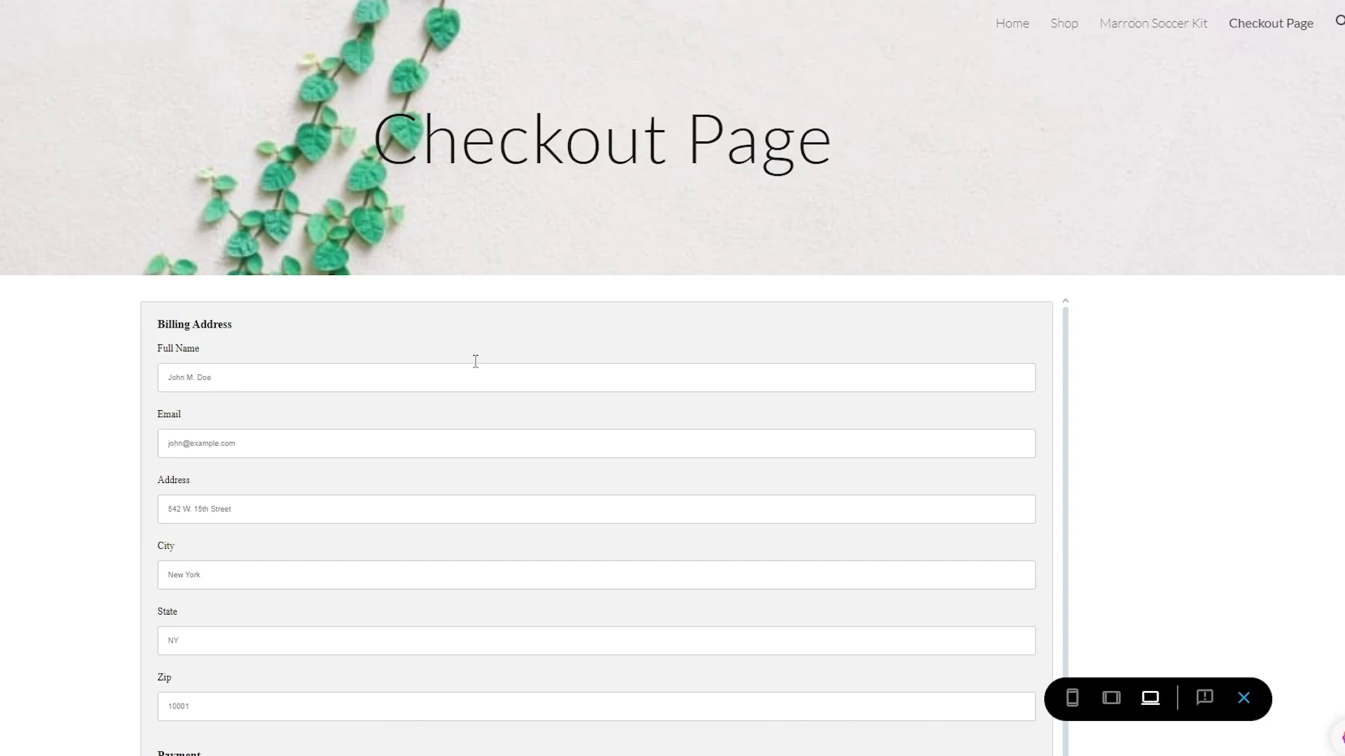
scroll(153, 423, down, 3)
scroll(447, 511, down, 6)
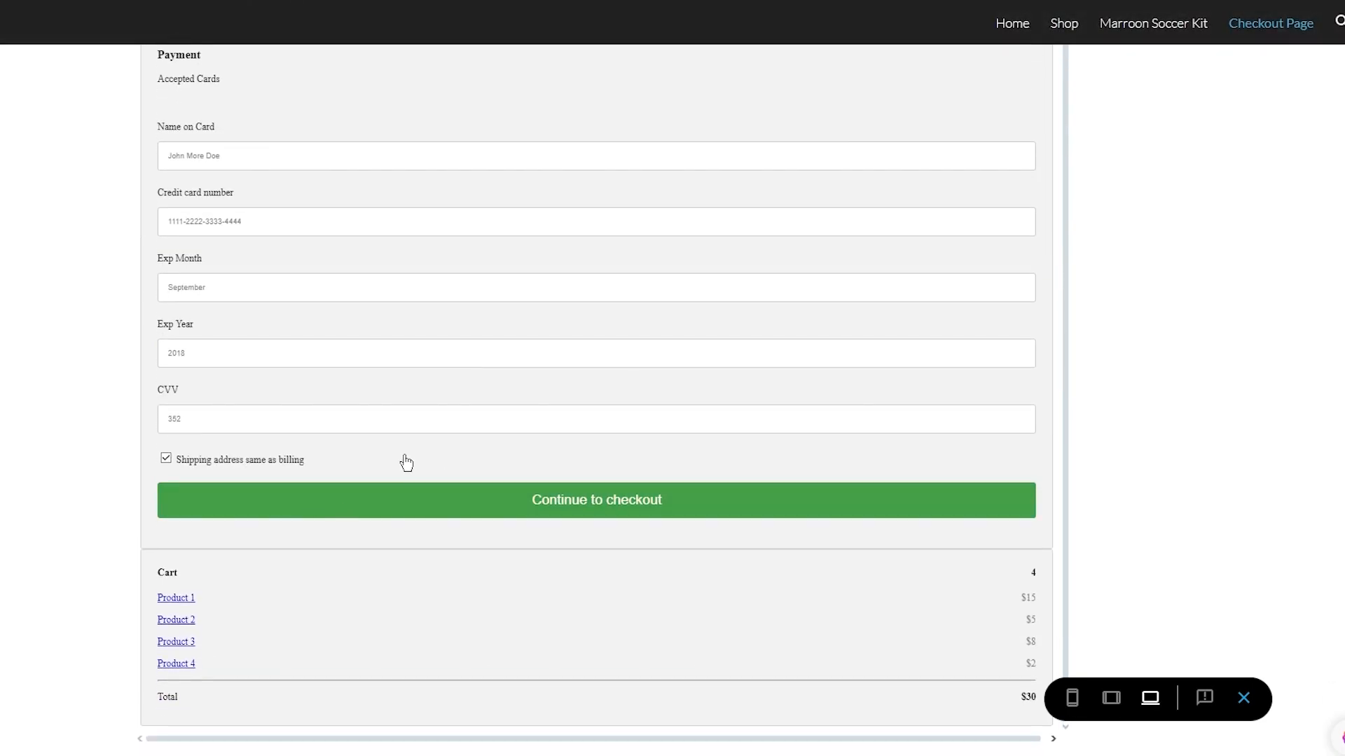
scroll(569, 293, up, 3)
scroll(315, 300, up, 7)
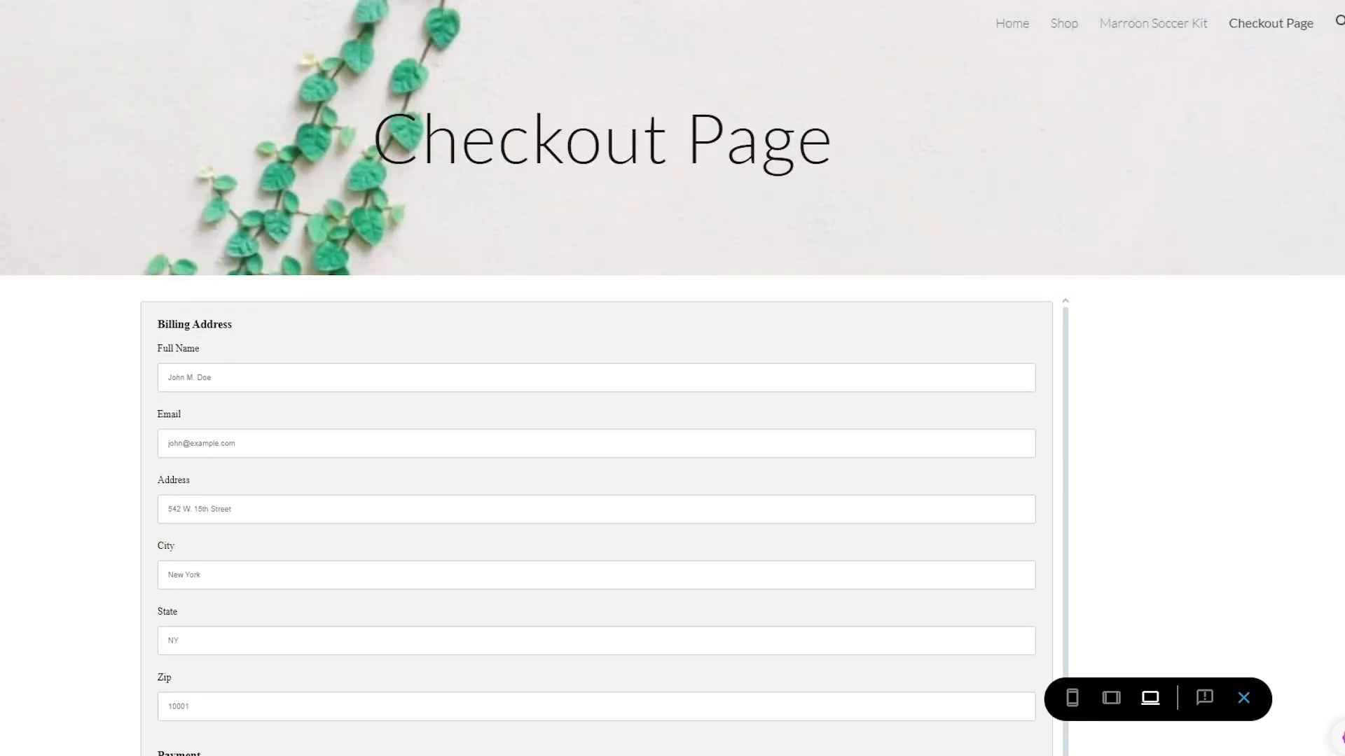
Return from the preview through the visited pages to the Home page in the site editor and look it over
key(alt+Left)
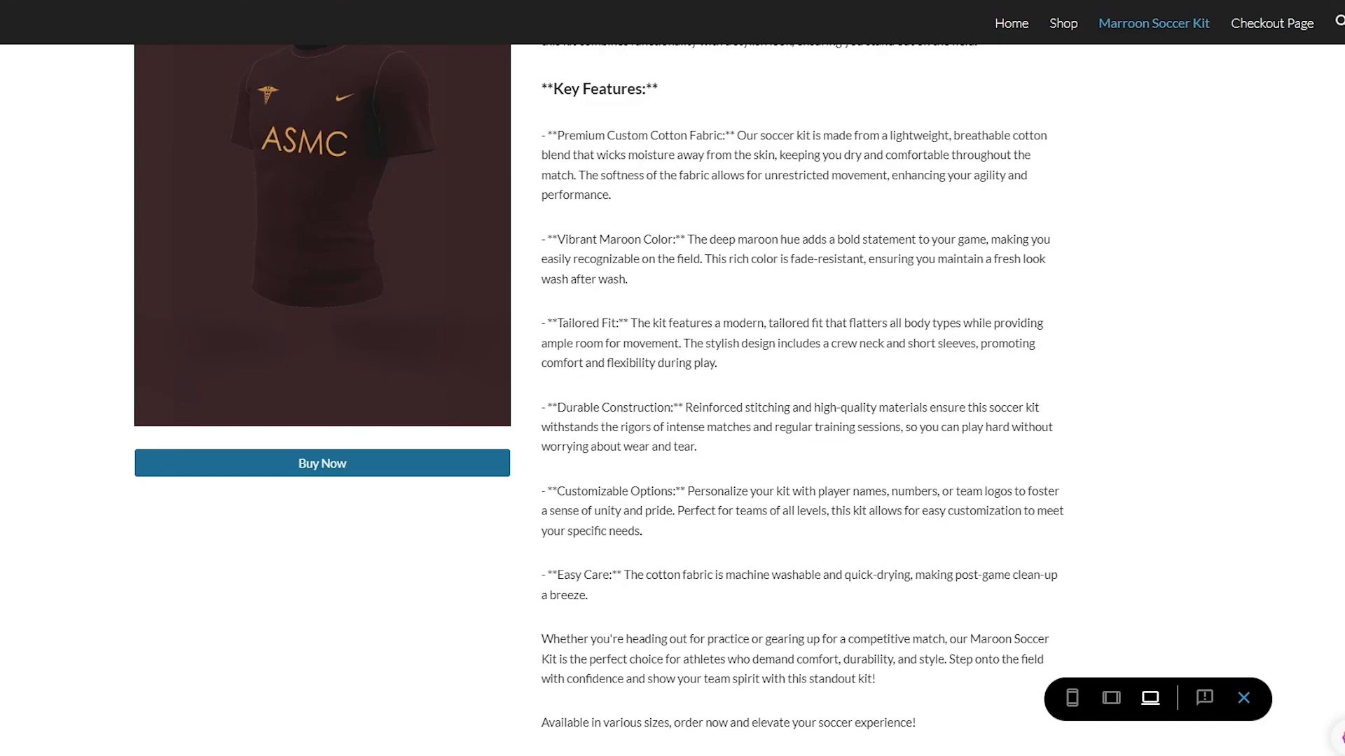
scroll(672, 378, up, 6)
key(alt+Left)
key(alt+Left)
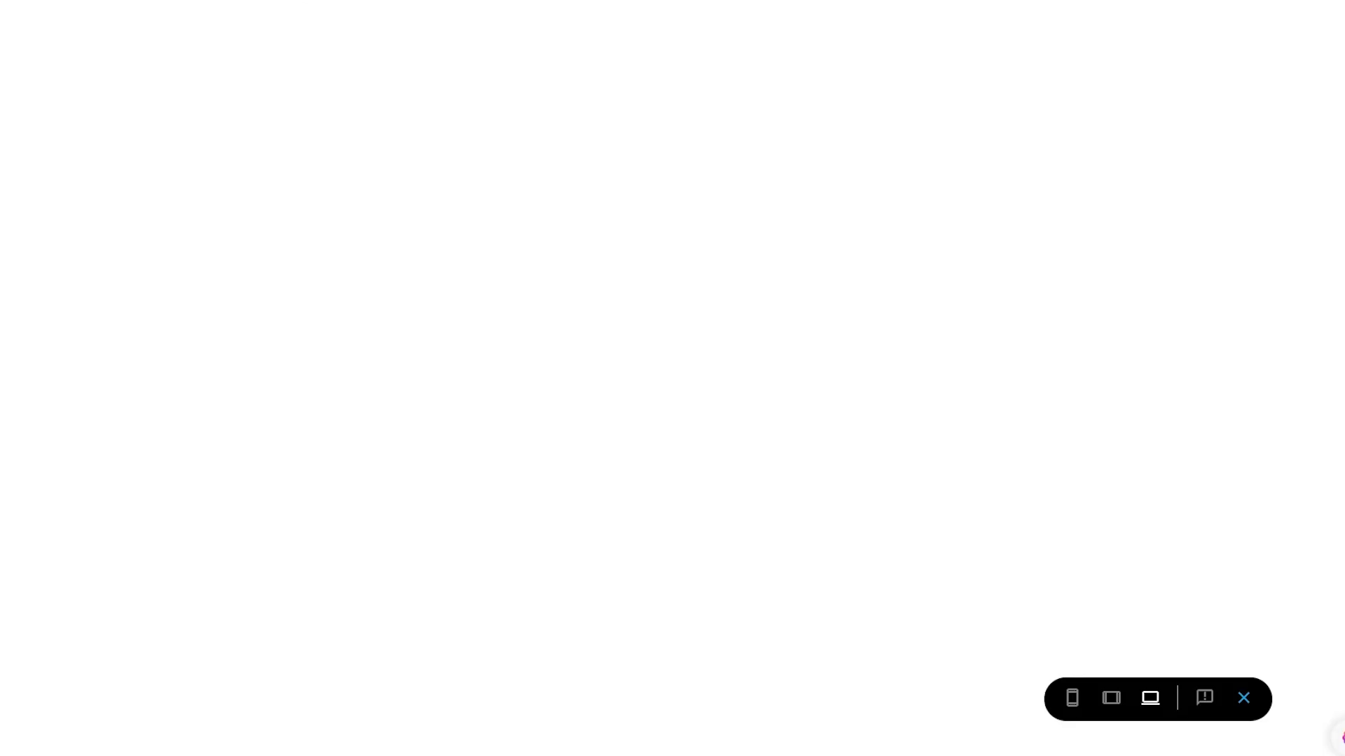
key(alt+Left)
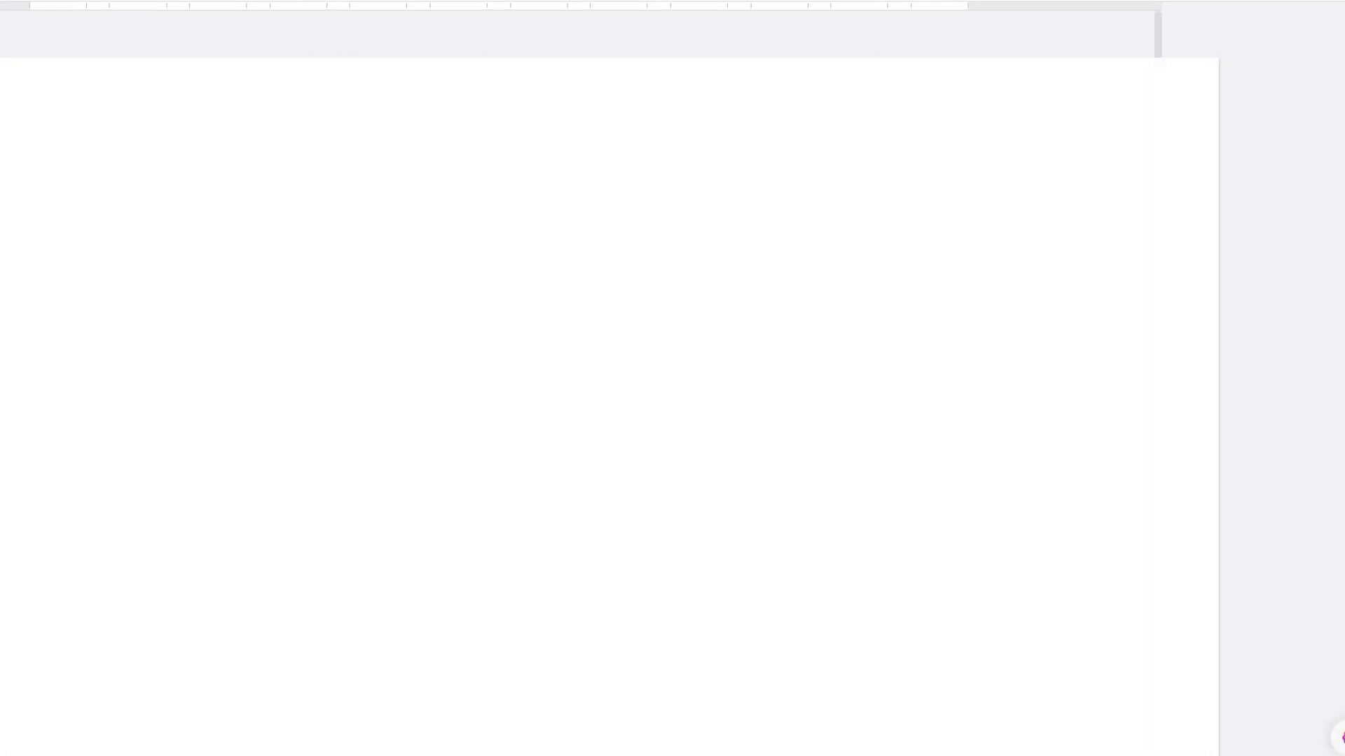
scroll(799, 336, down, 10)
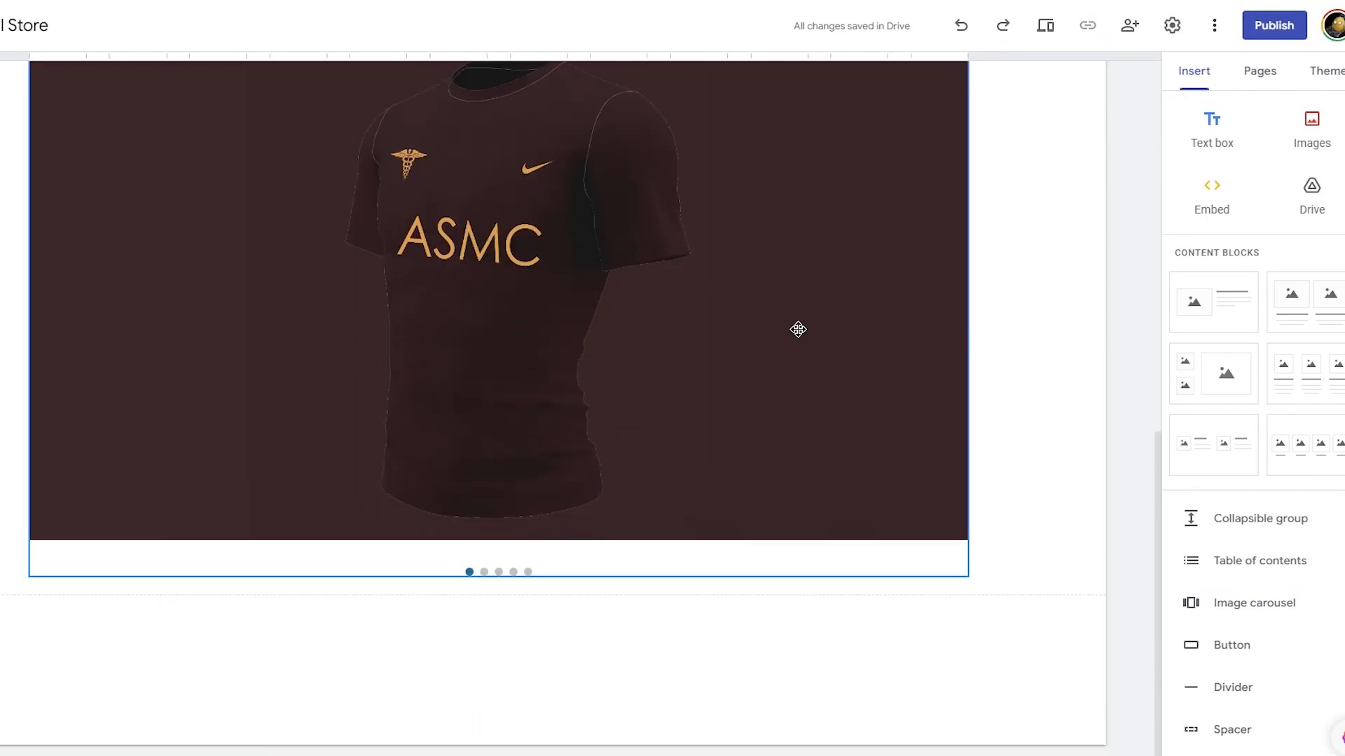
scroll(697, 434, up, 10)
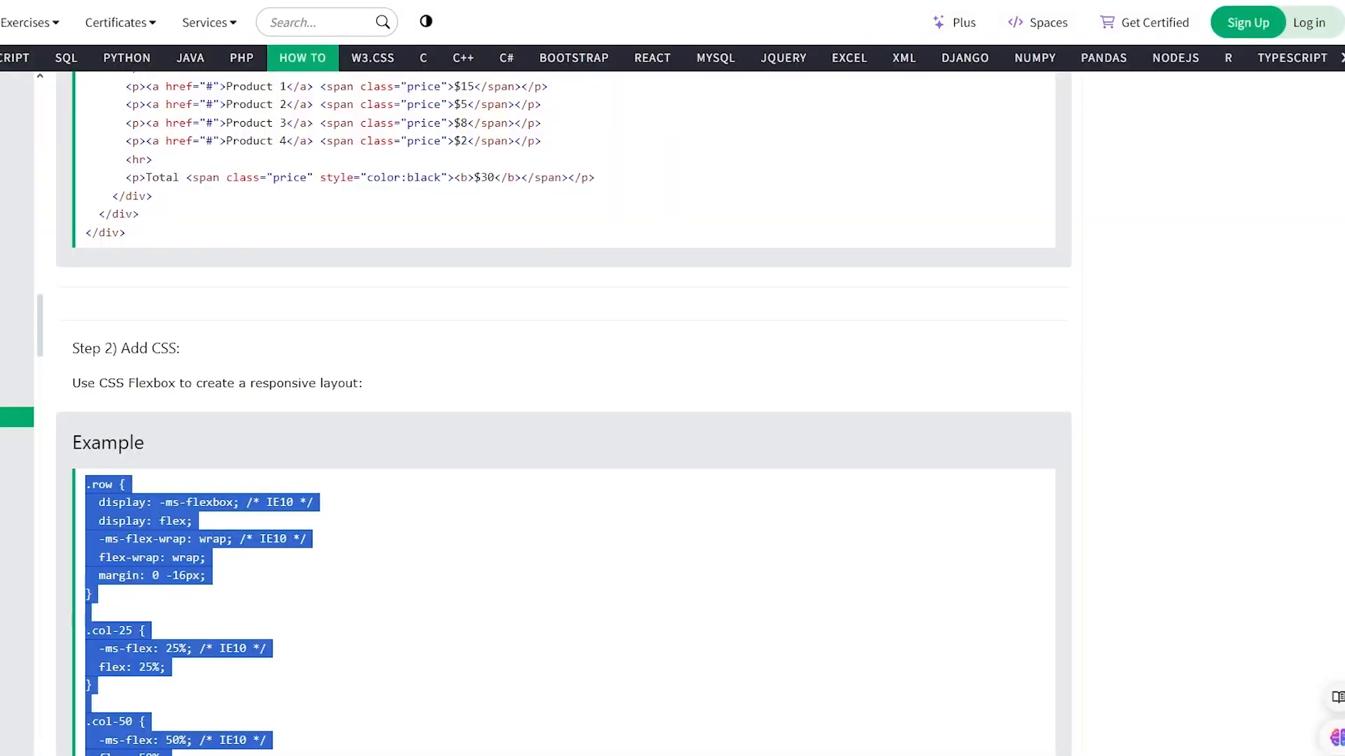
Switch to Canva and create a blank LinkedIn Background Photo design
key(ctrl+l)
text(c)
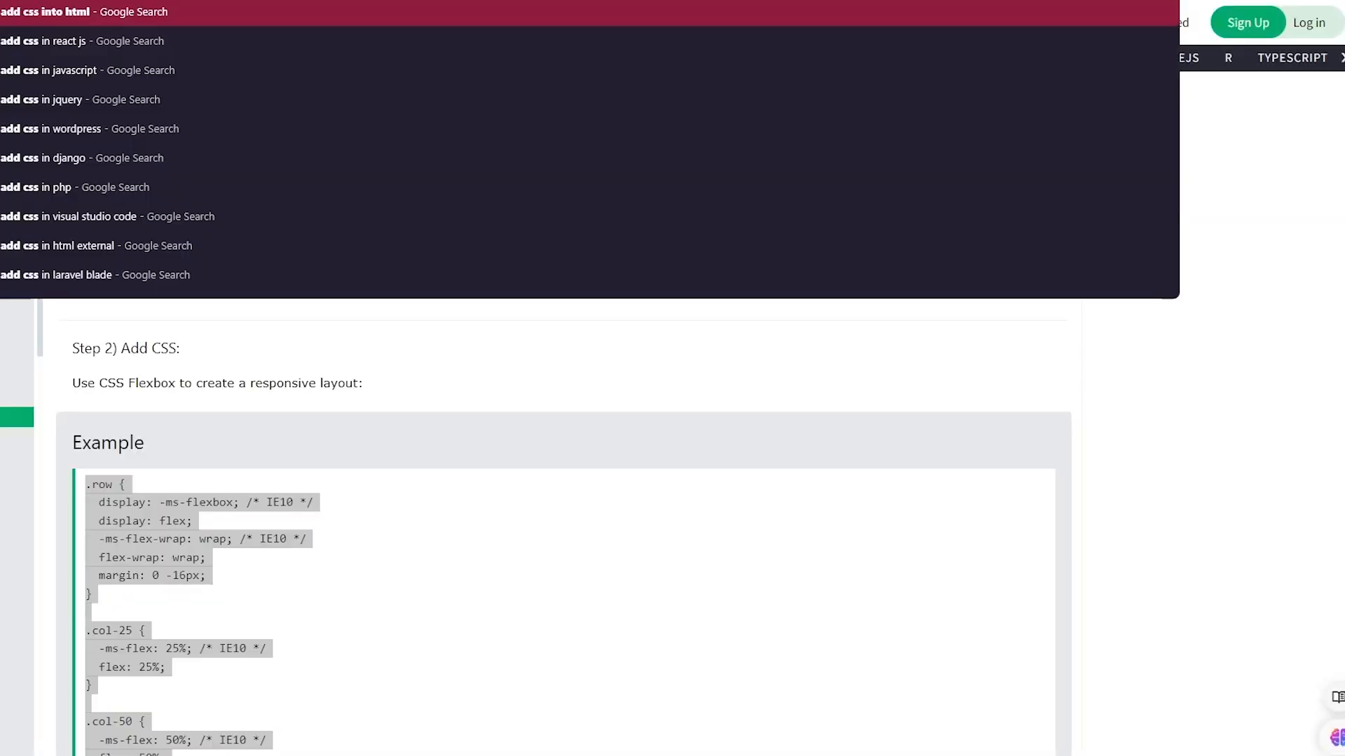
key(Return)
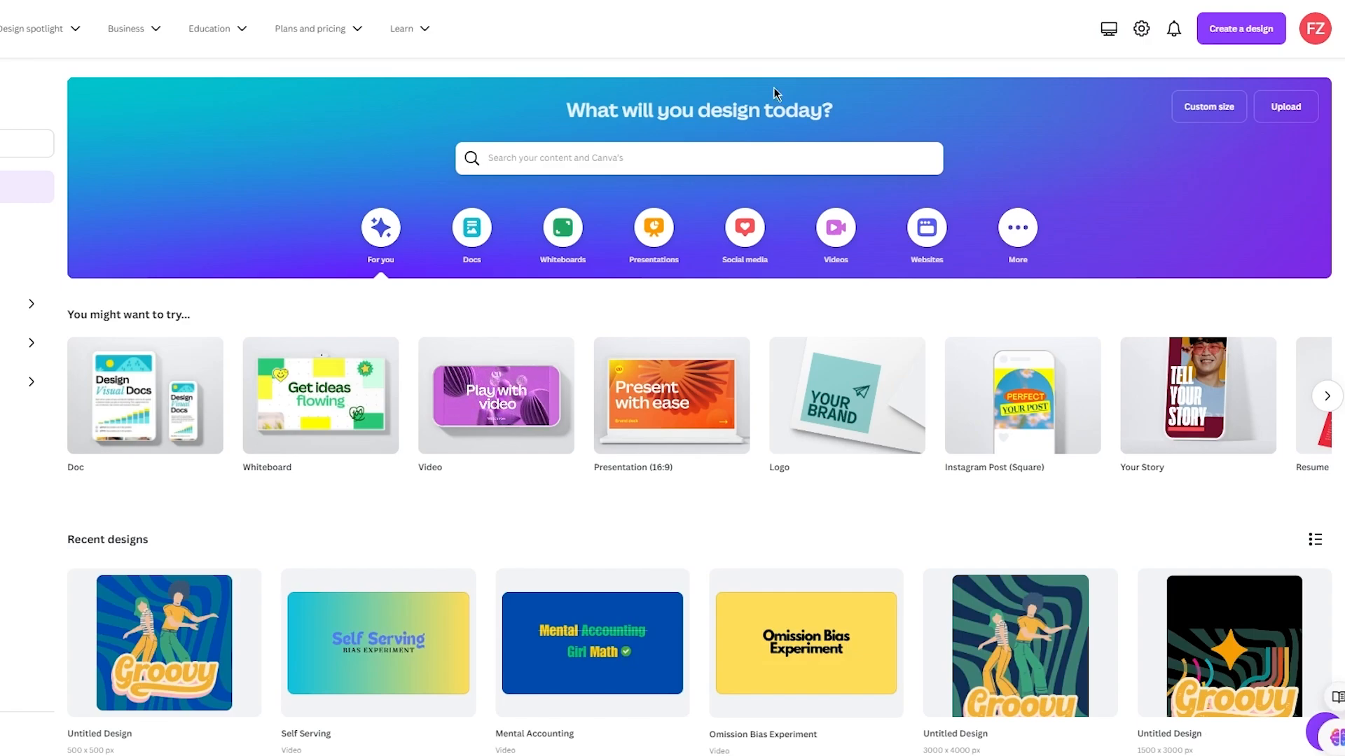
click(1238, 30)
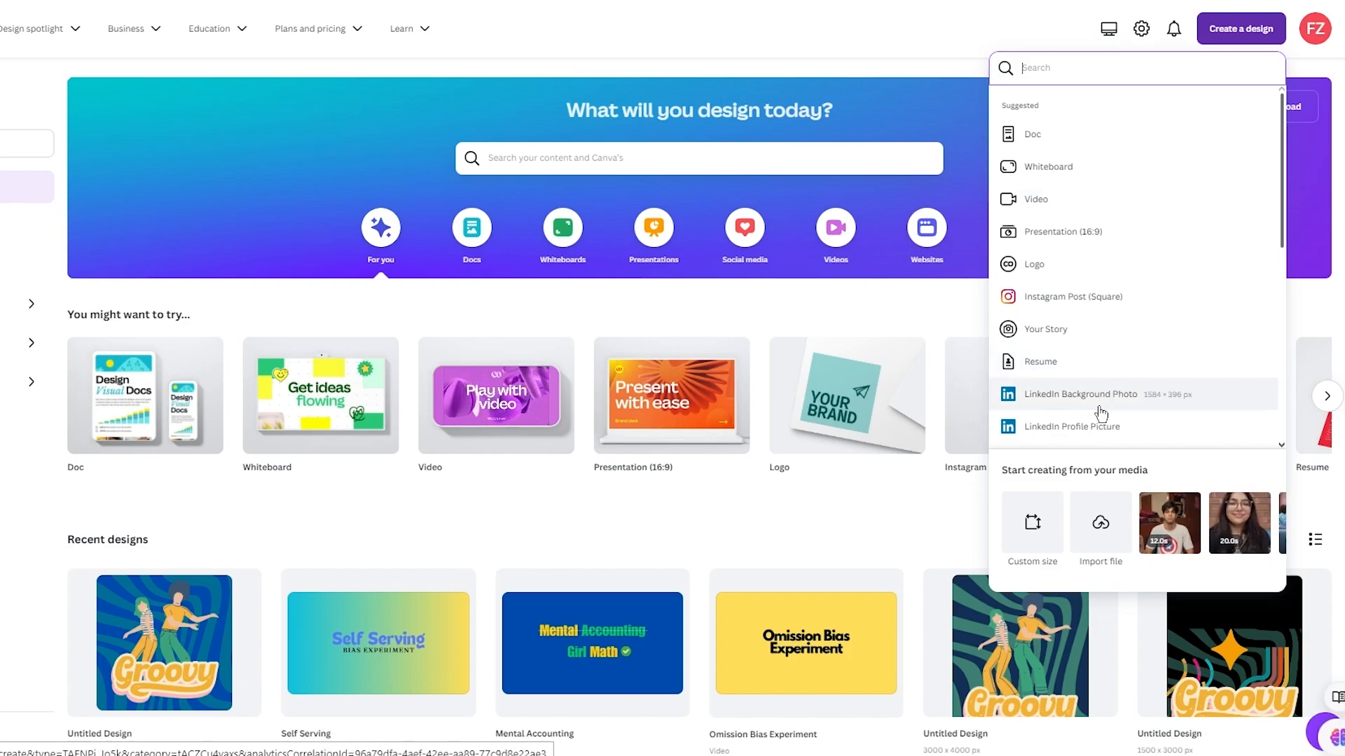
click(1147, 412)
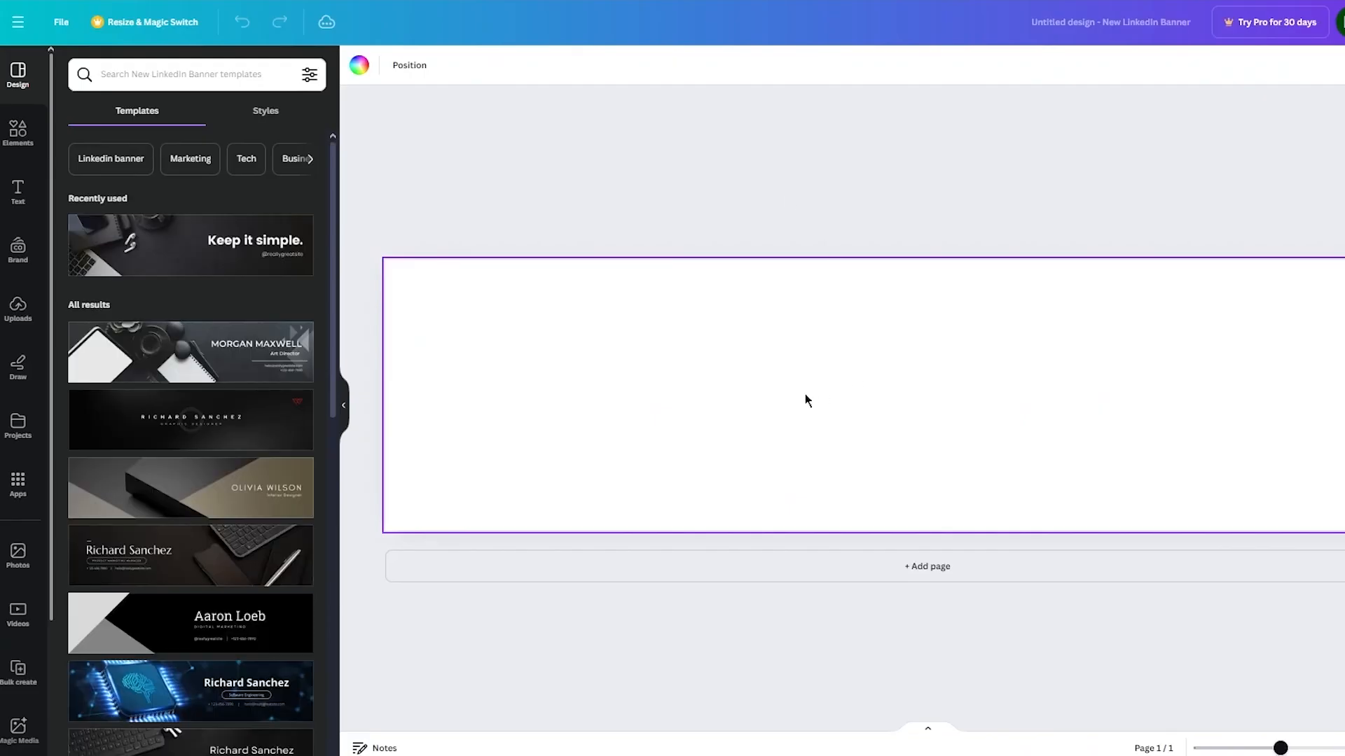
Try a solid black background on the blank banner page and restore it to white
click(684, 178)
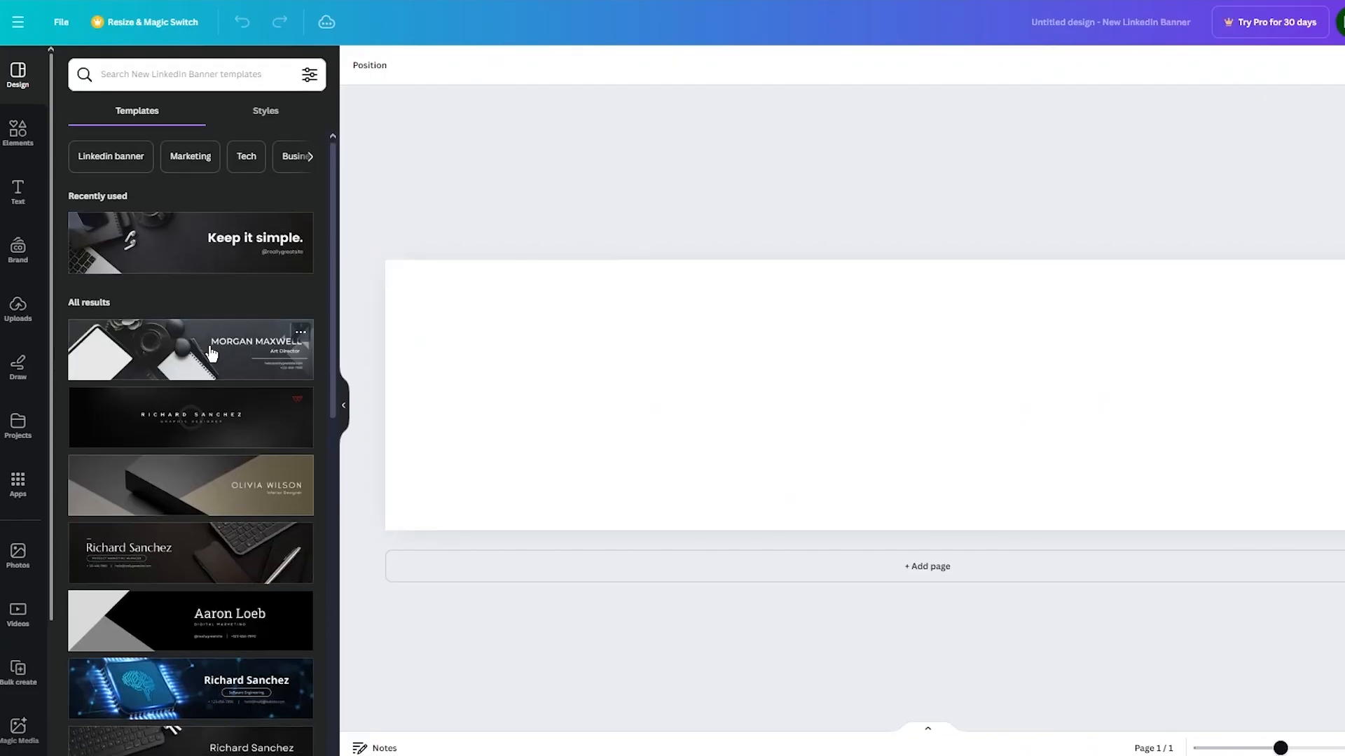
click(488, 265)
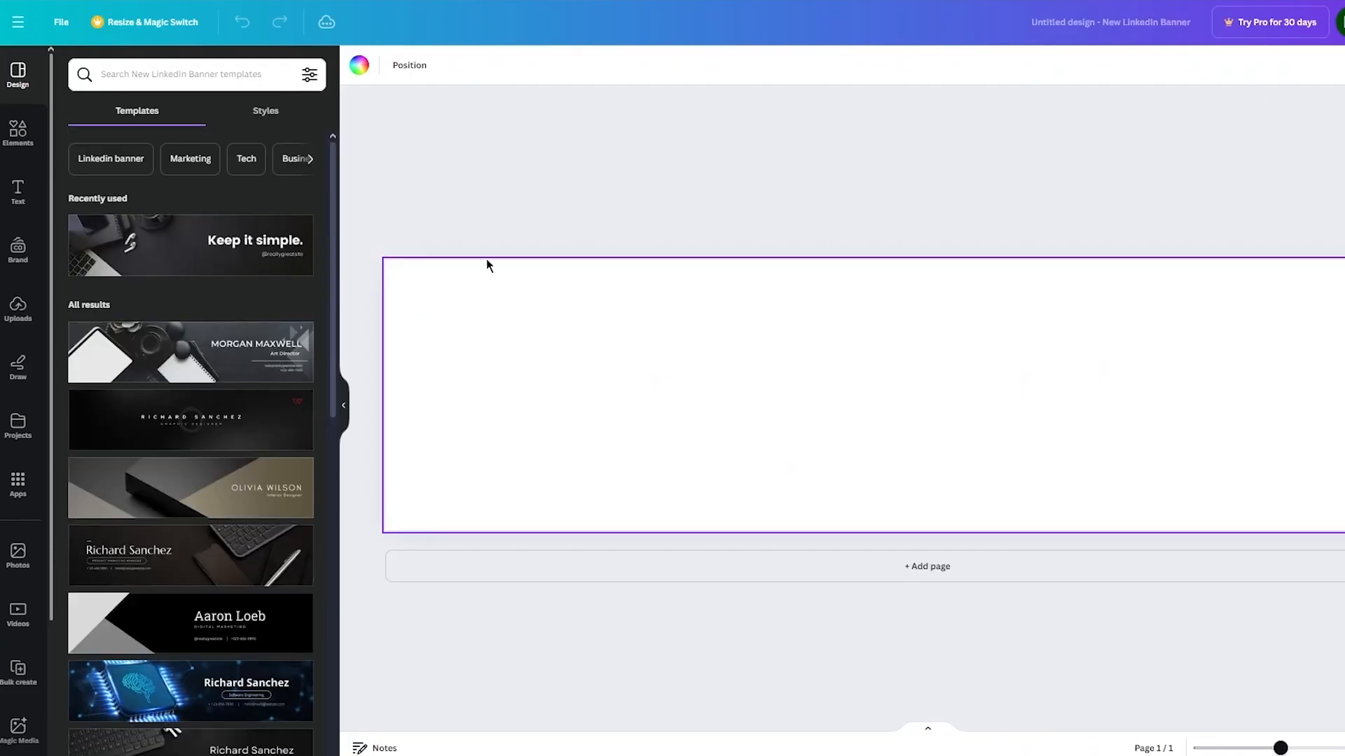
click(359, 66)
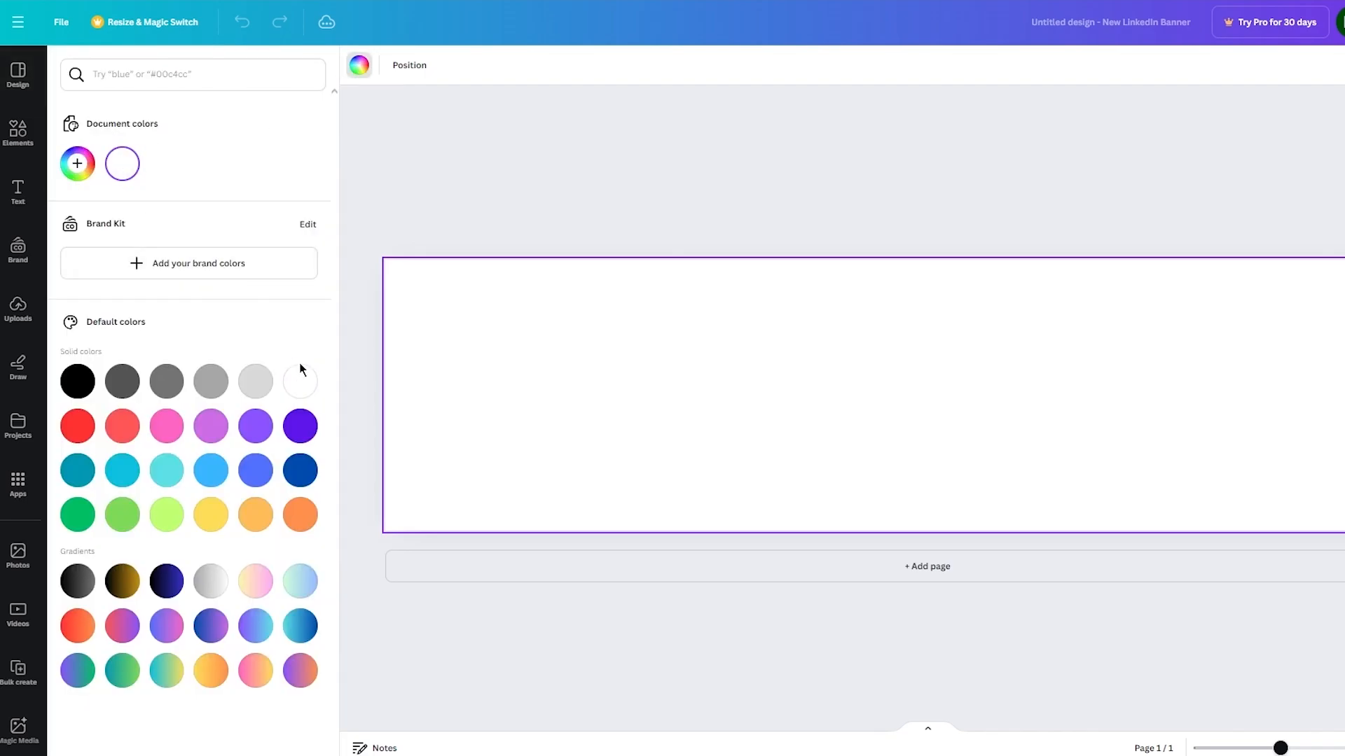
click(72, 381)
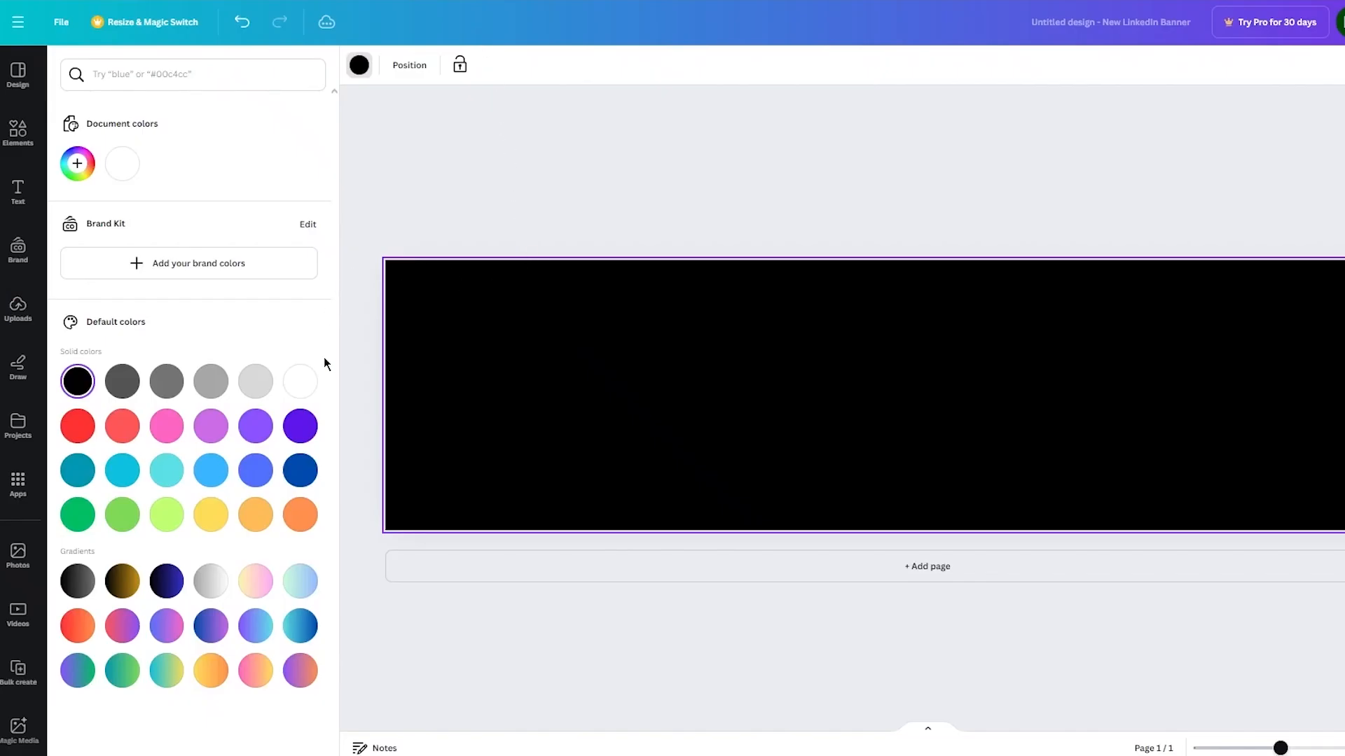
click(300, 381)
click(588, 196)
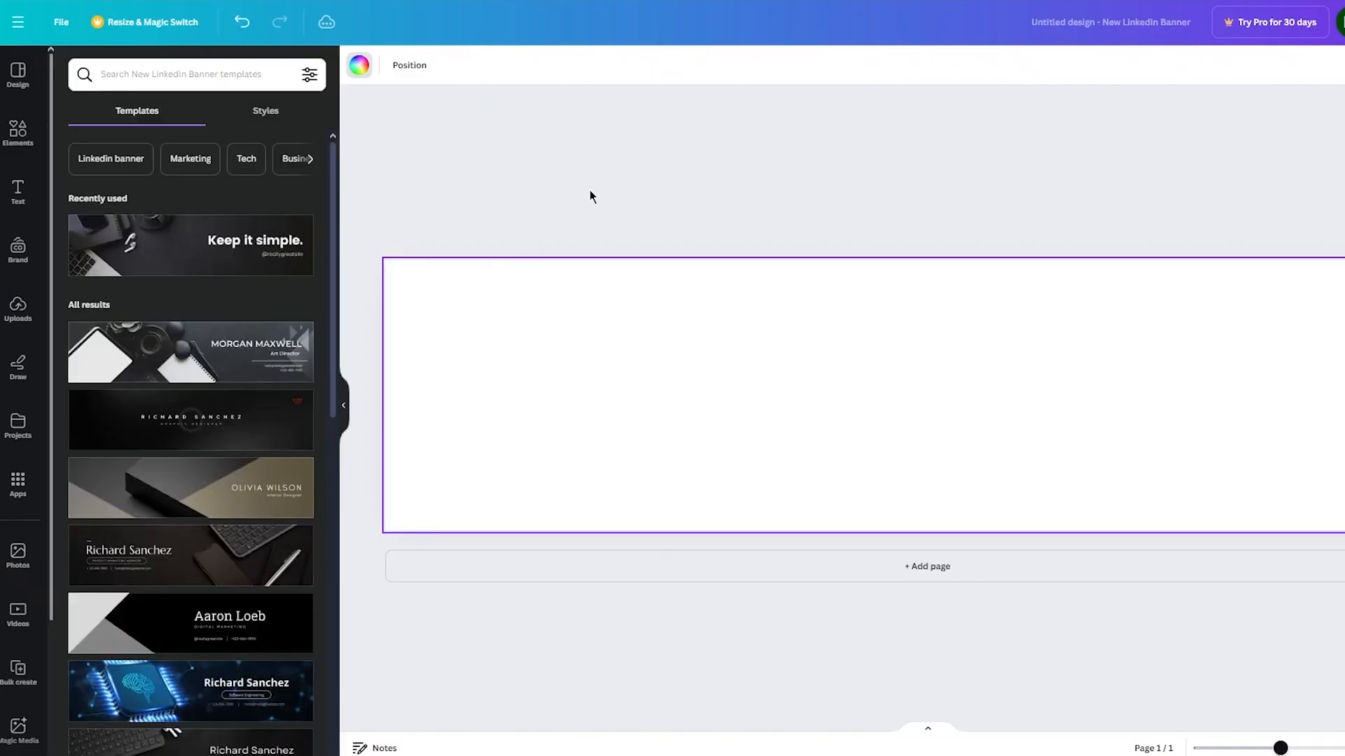
Search the elements library for "minimalist" and browse the full set of graphics results
click(525, 316)
click(17, 131)
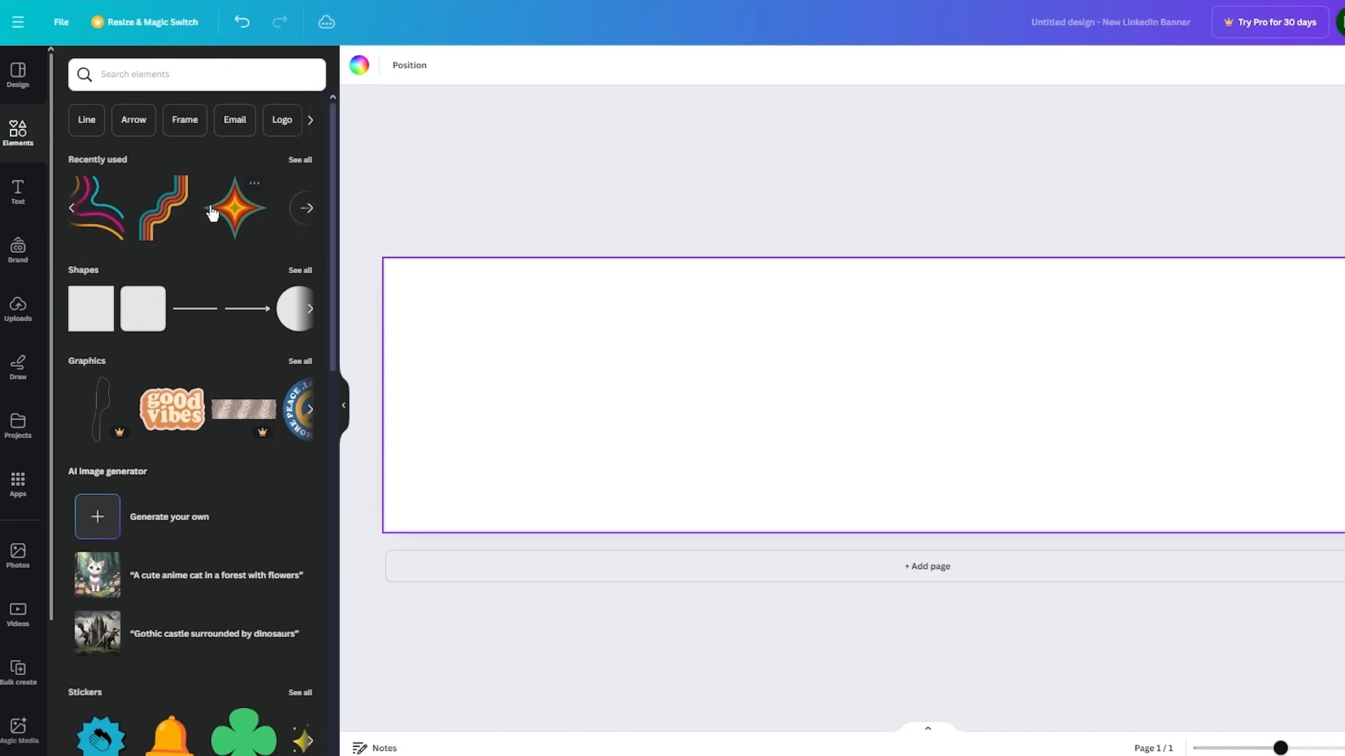
click(196, 79)
text(minim)
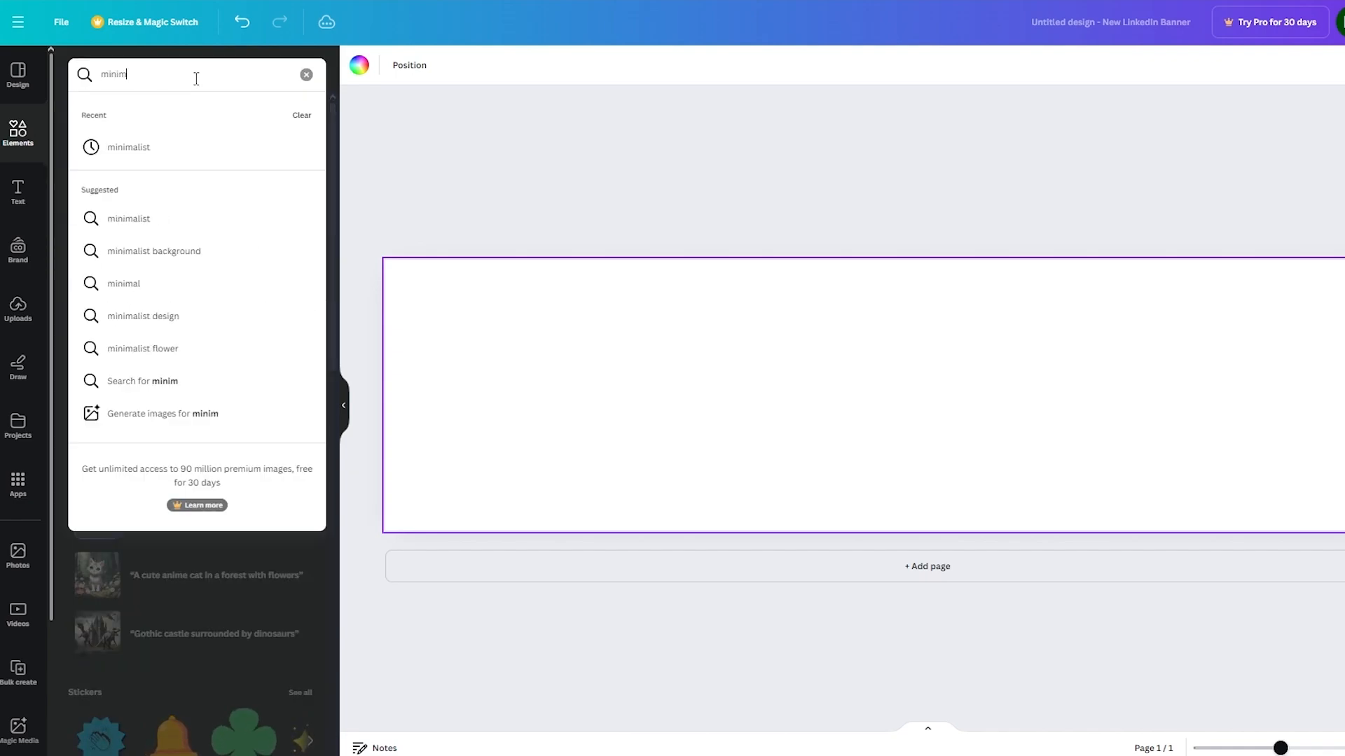
click(142, 146)
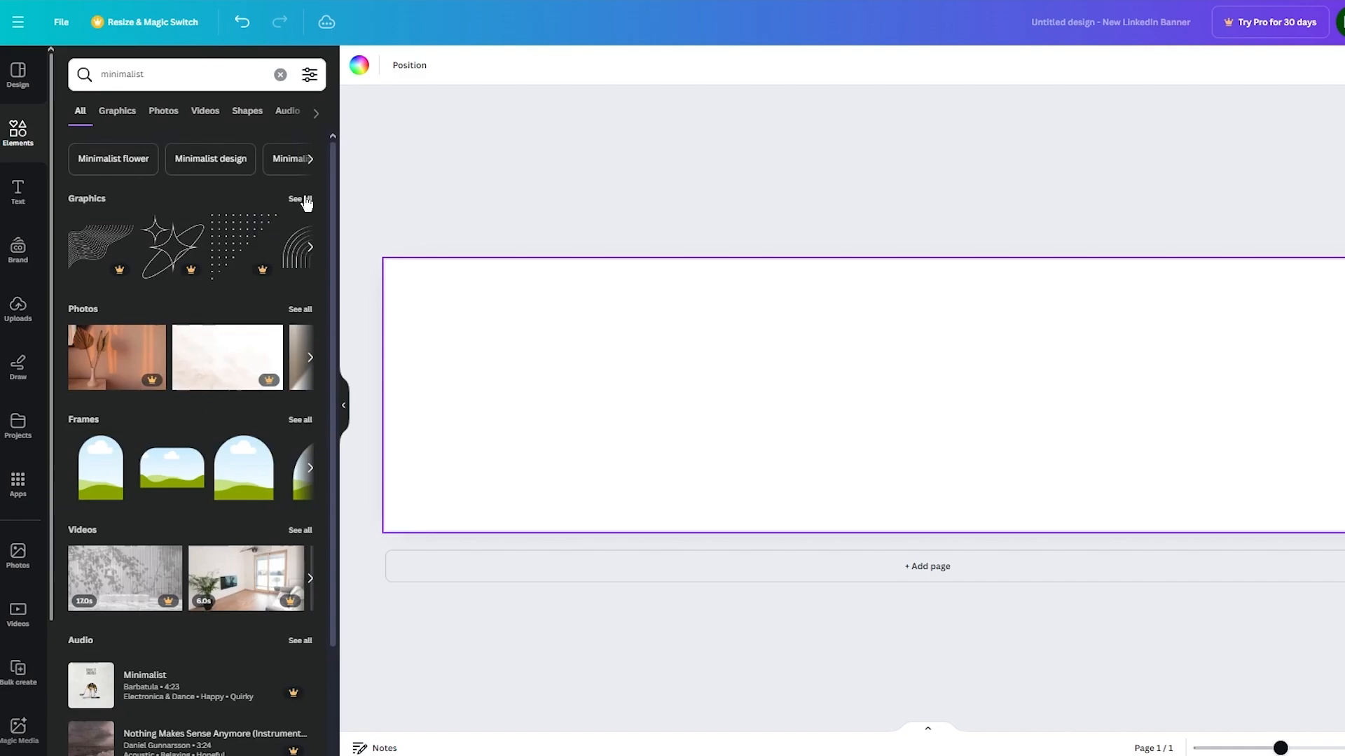
click(301, 199)
scroll(203, 259, down, 2)
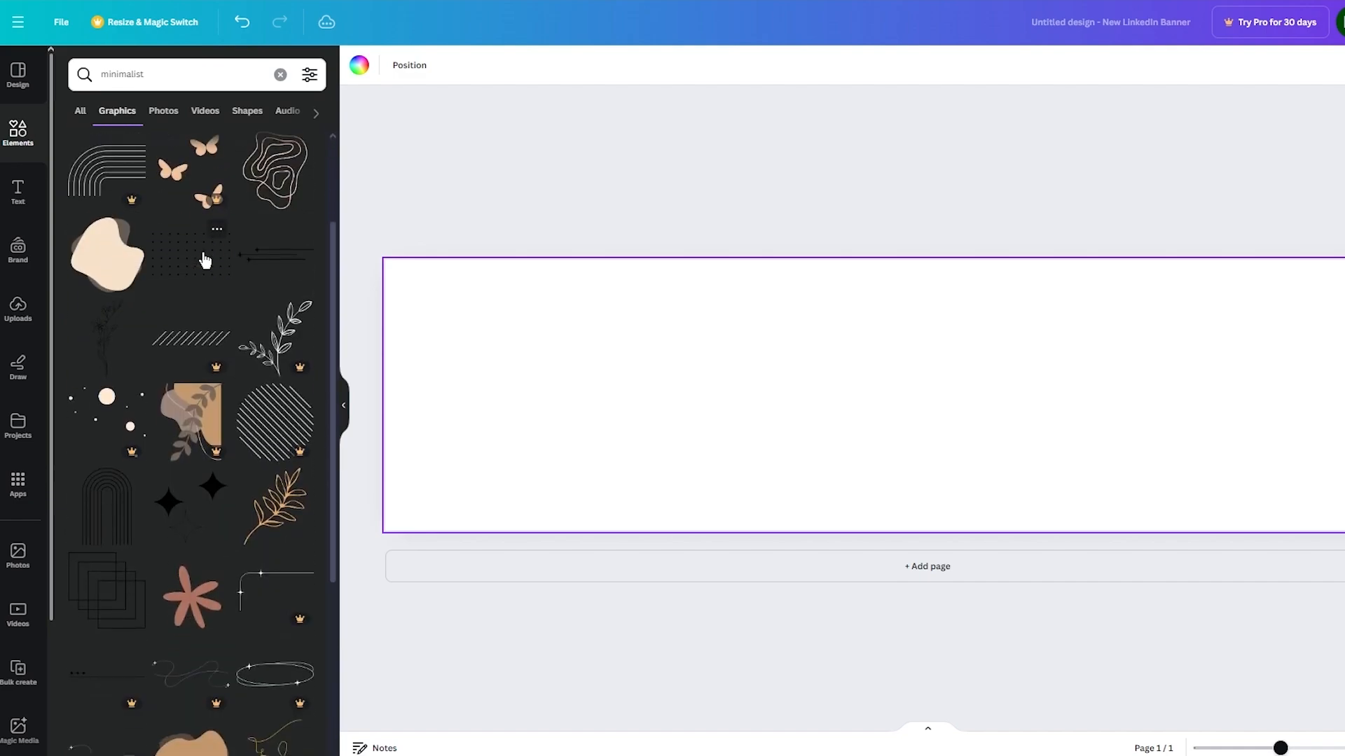
Add the graphic of three lines with star ends, scale it to about 502 wide, and place it in the banner's upper-right corner
click(261, 257)
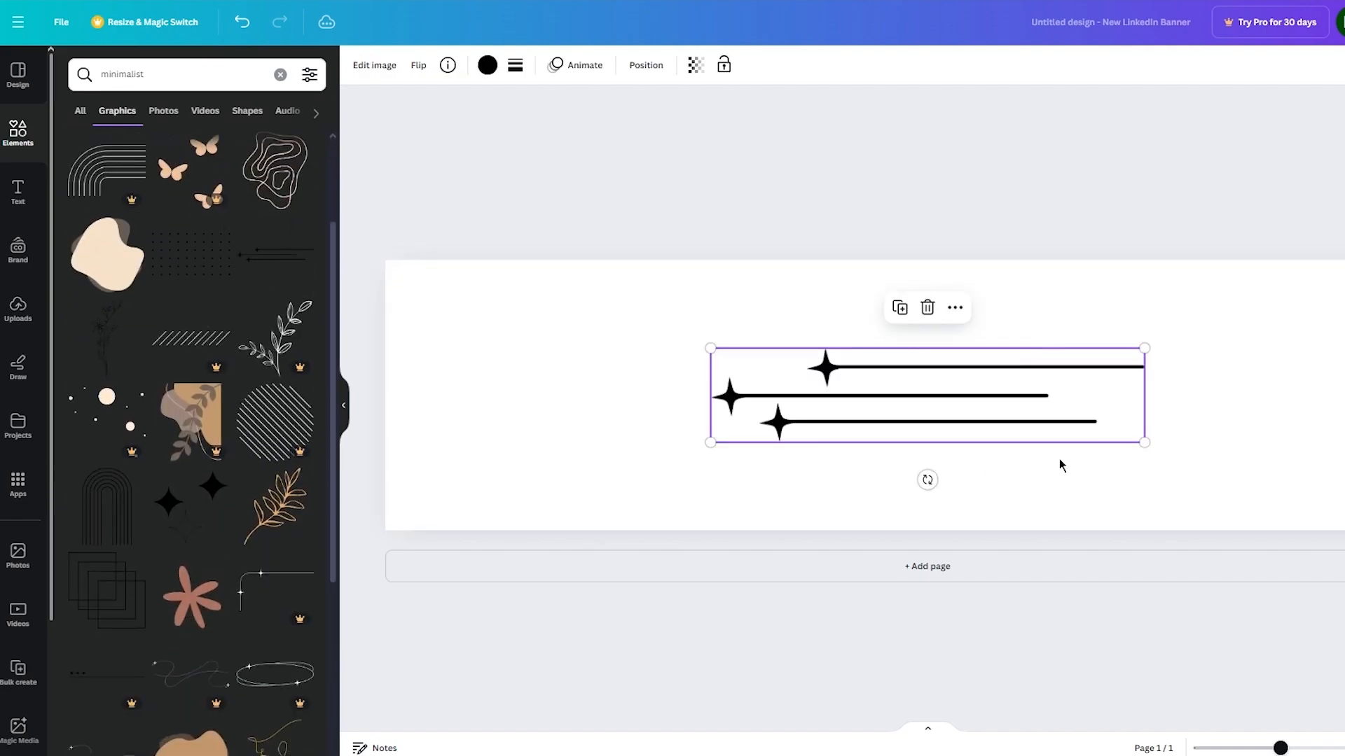
drag(1112, 348, 1308, 303)
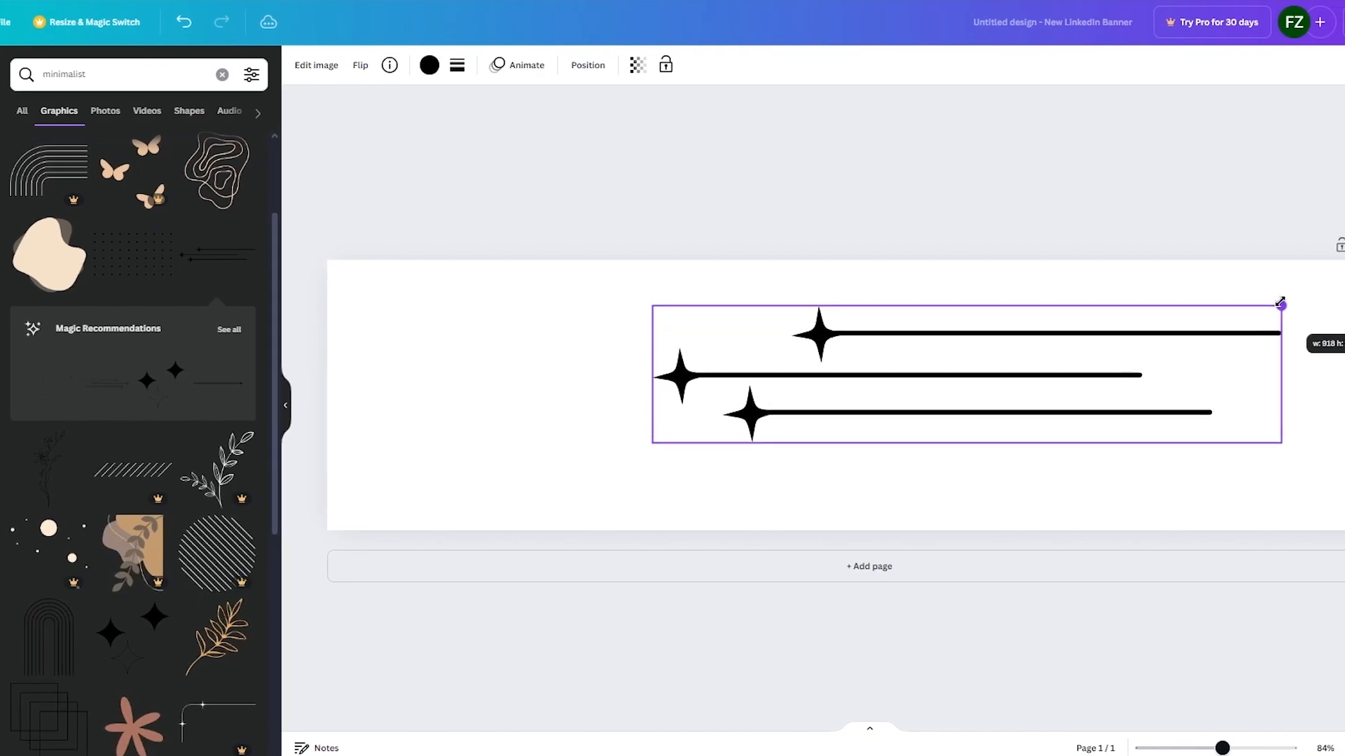
drag(1109, 351, 1269, 371)
drag(839, 332, 1123, 394)
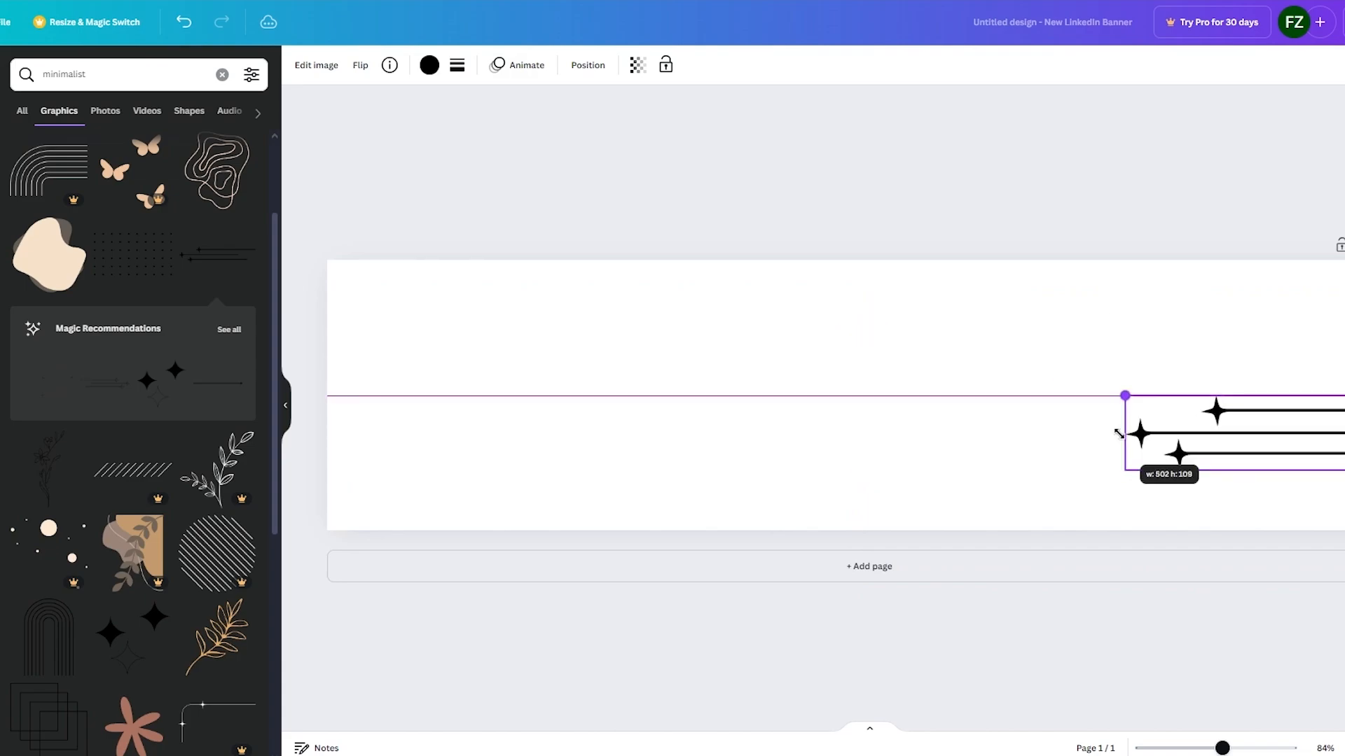
drag(1246, 430, 1198, 313)
click(1037, 191)
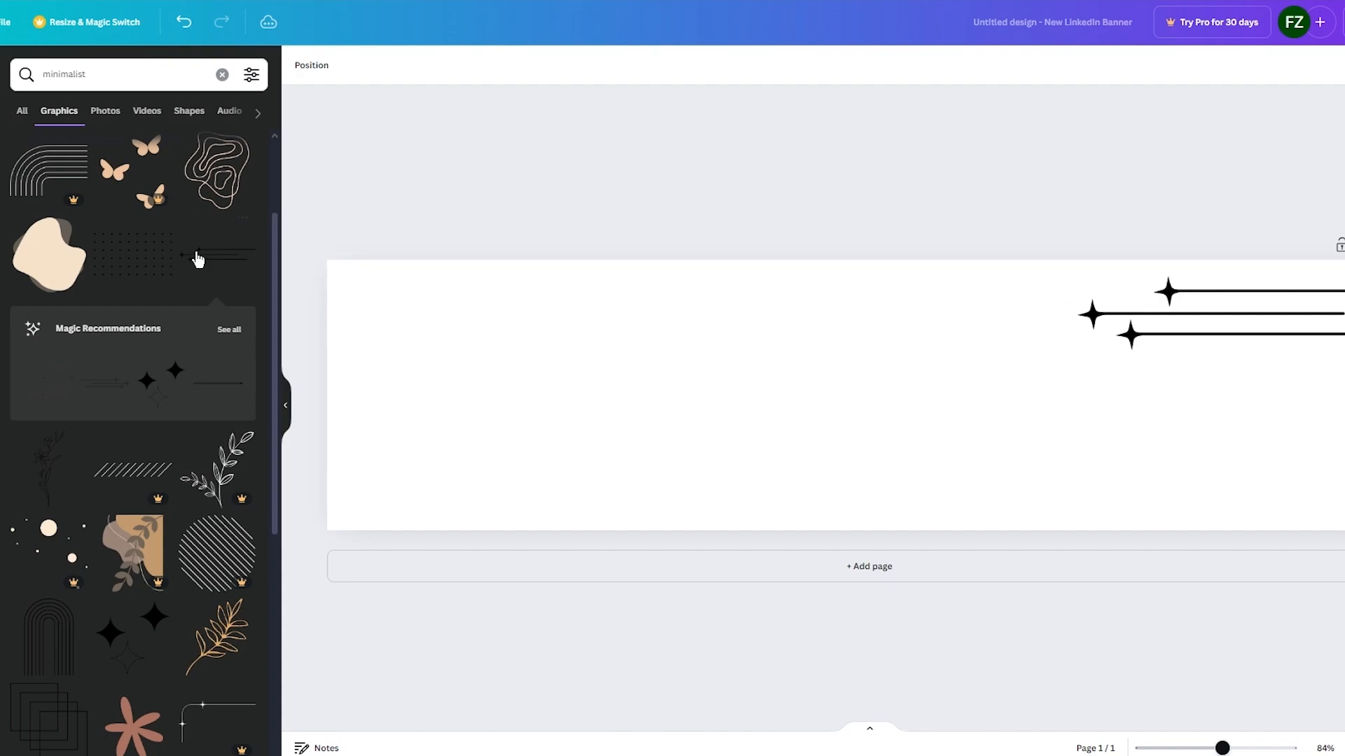
Add the dot grid graphic, enlarge it, and place it partly off the page at the banner's lower-left corner
click(152, 262)
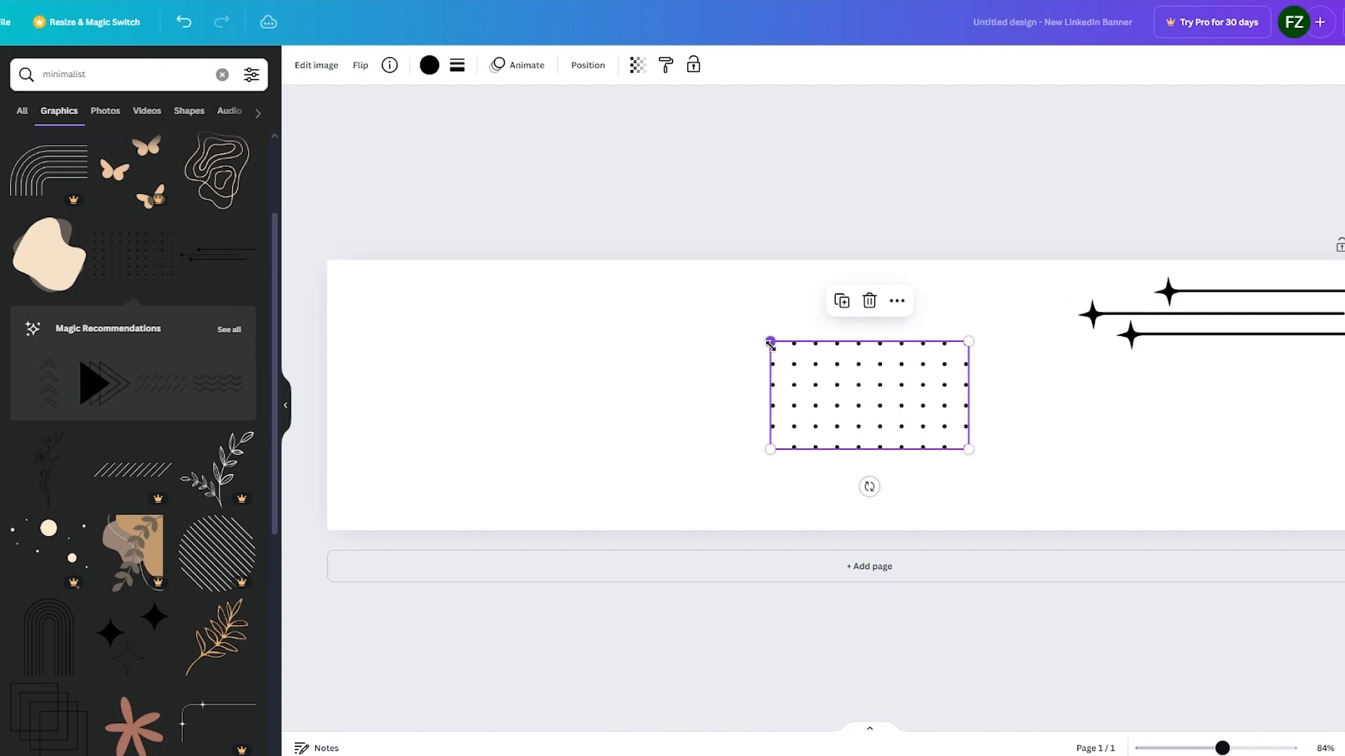
drag(771, 342, 675, 366)
drag(815, 375, 392, 509)
click(475, 194)
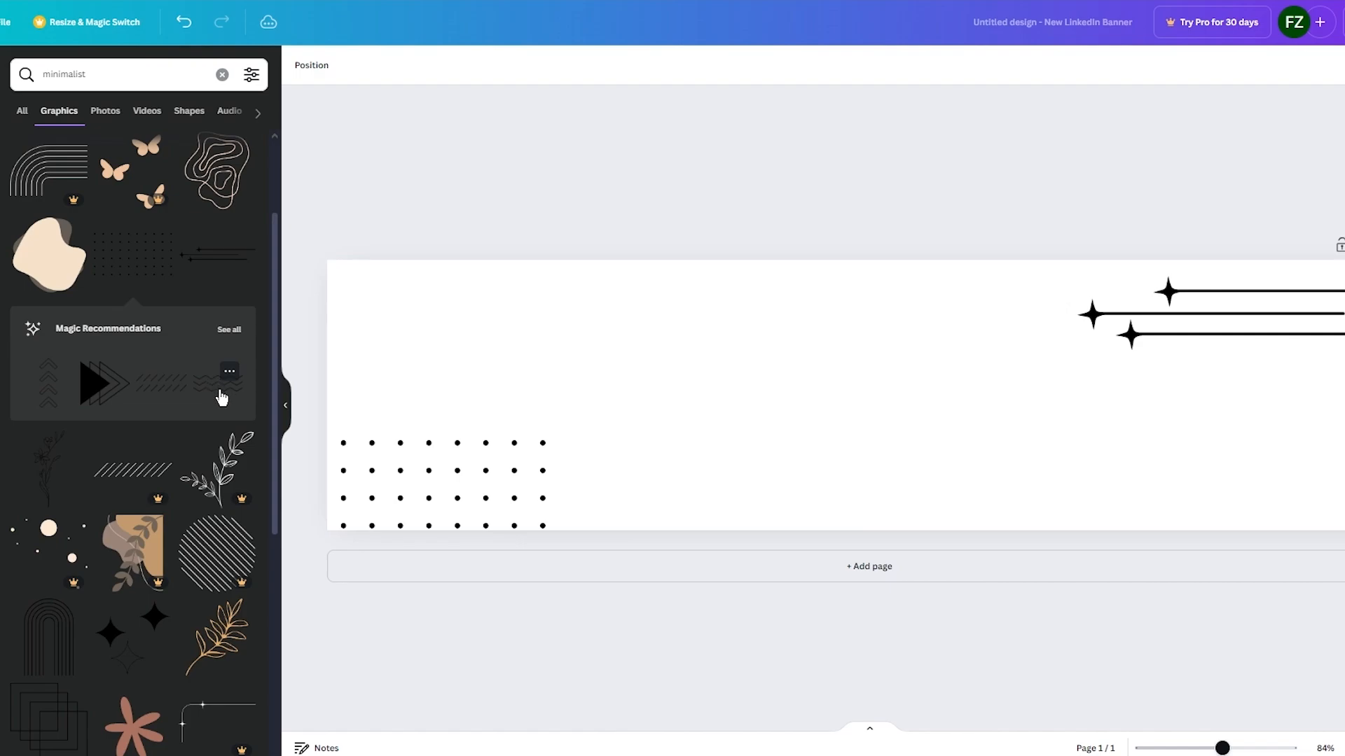
Add the line-drawn flower graphic and place it in the banner's upper-left corner above the dot grid
scroll(221, 398, down, 2)
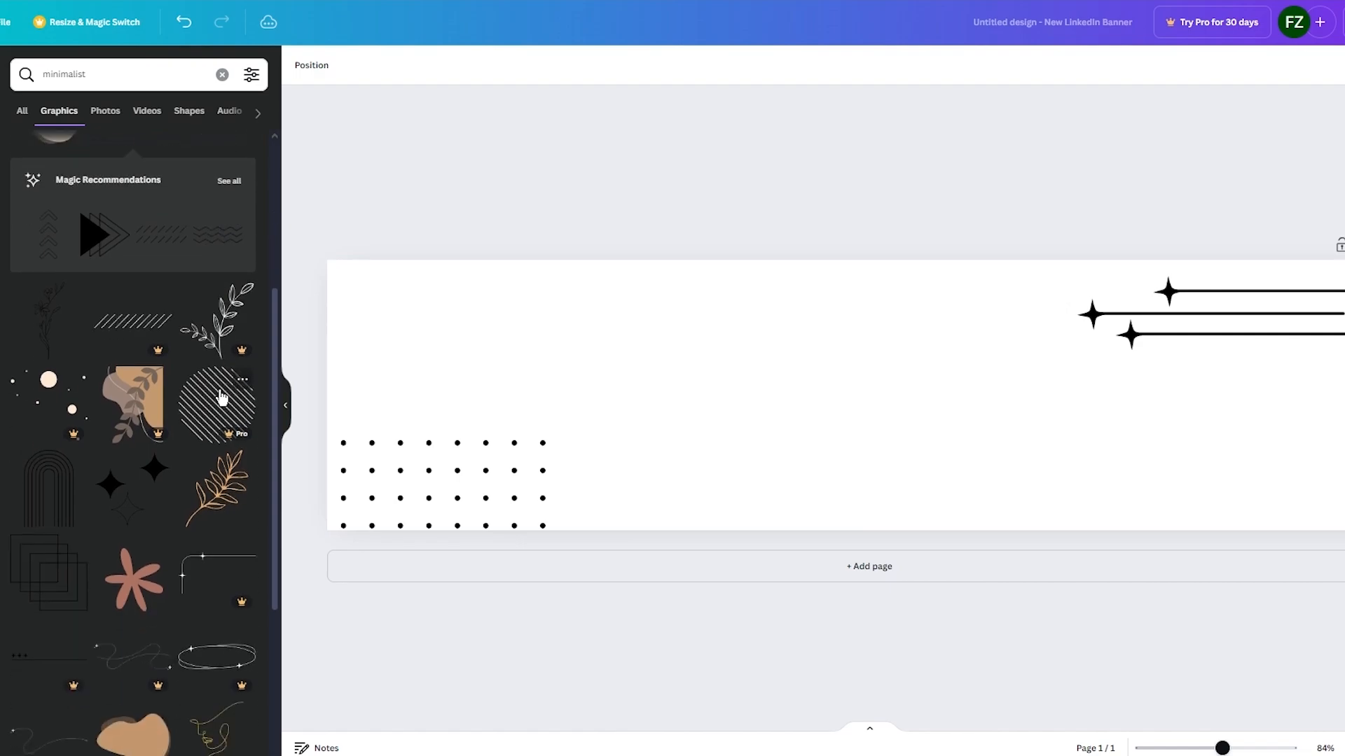
click(41, 316)
drag(871, 382, 508, 295)
drag(465, 346, 362, 336)
click(539, 206)
Add the three-star graphic, place it just right of the flower, and resume editing after the connection interruption
scroll(210, 416, down, 1)
click(119, 411)
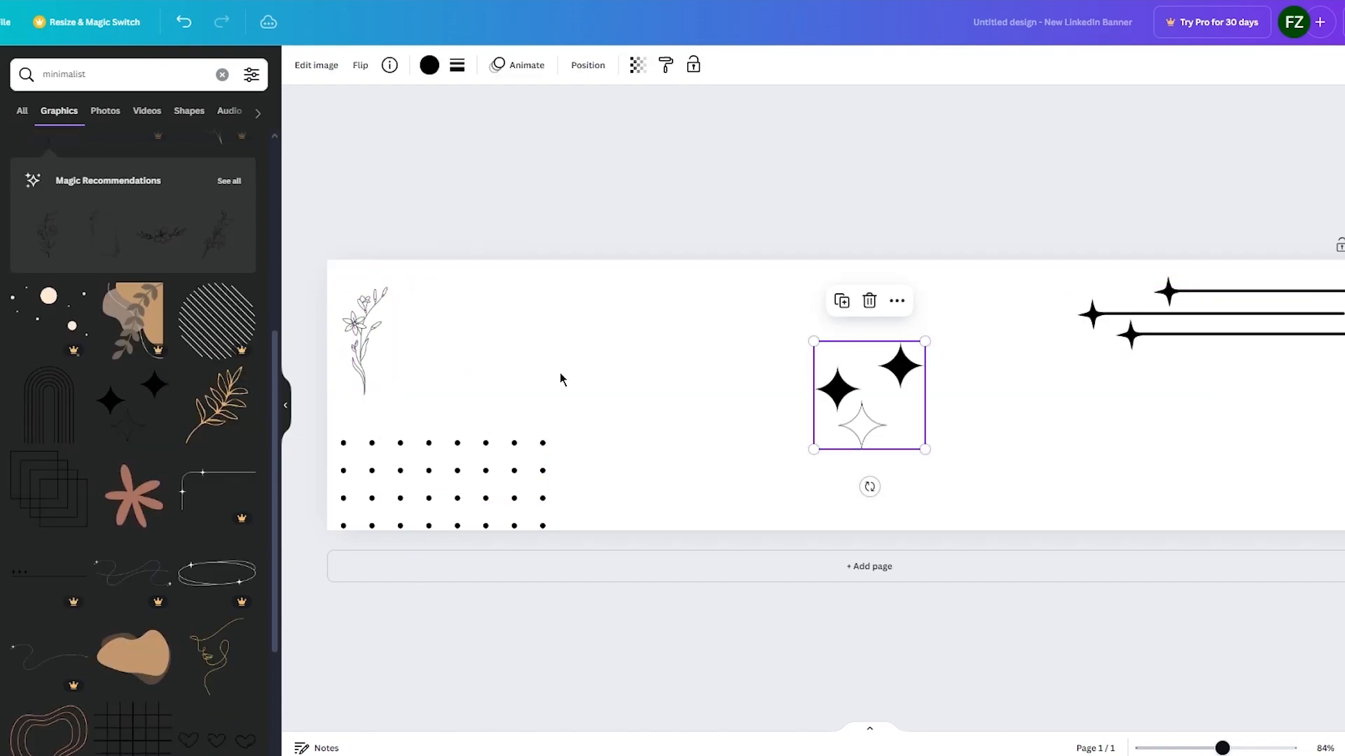
drag(888, 376, 485, 317)
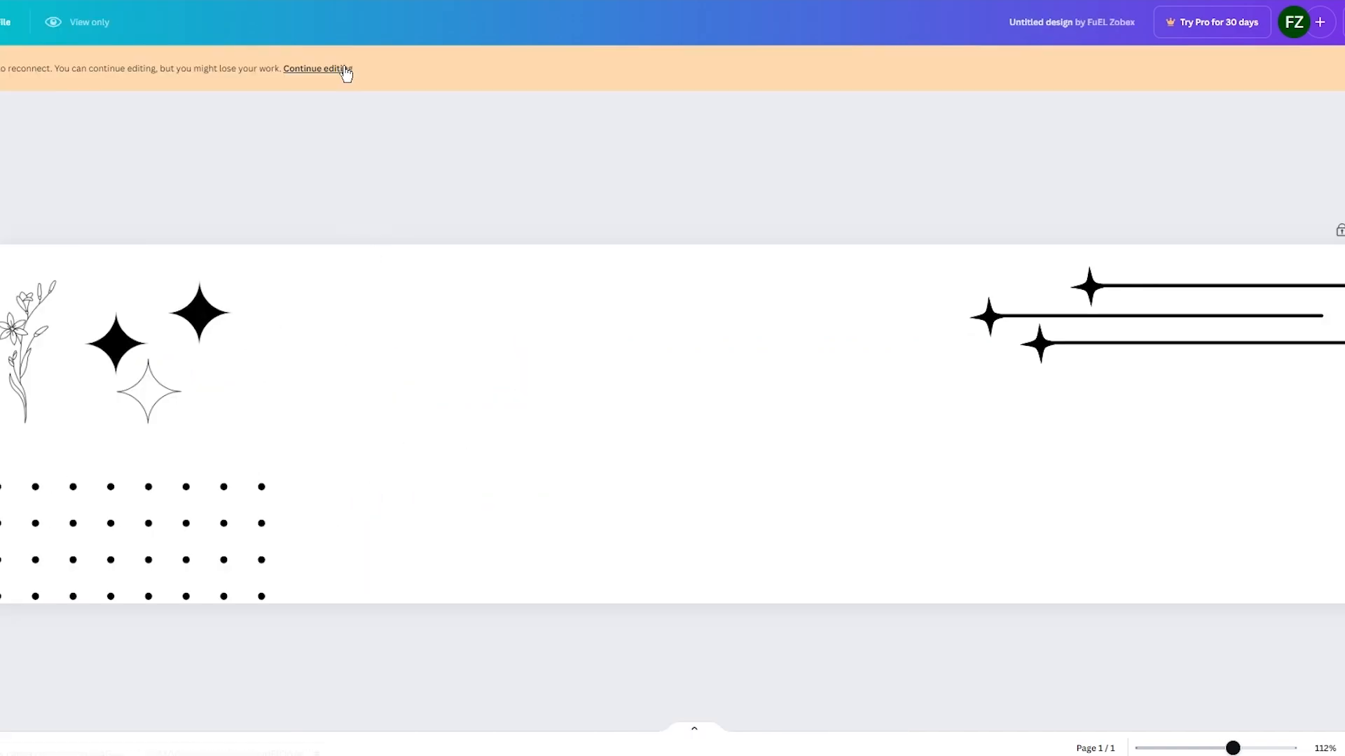
click(321, 67)
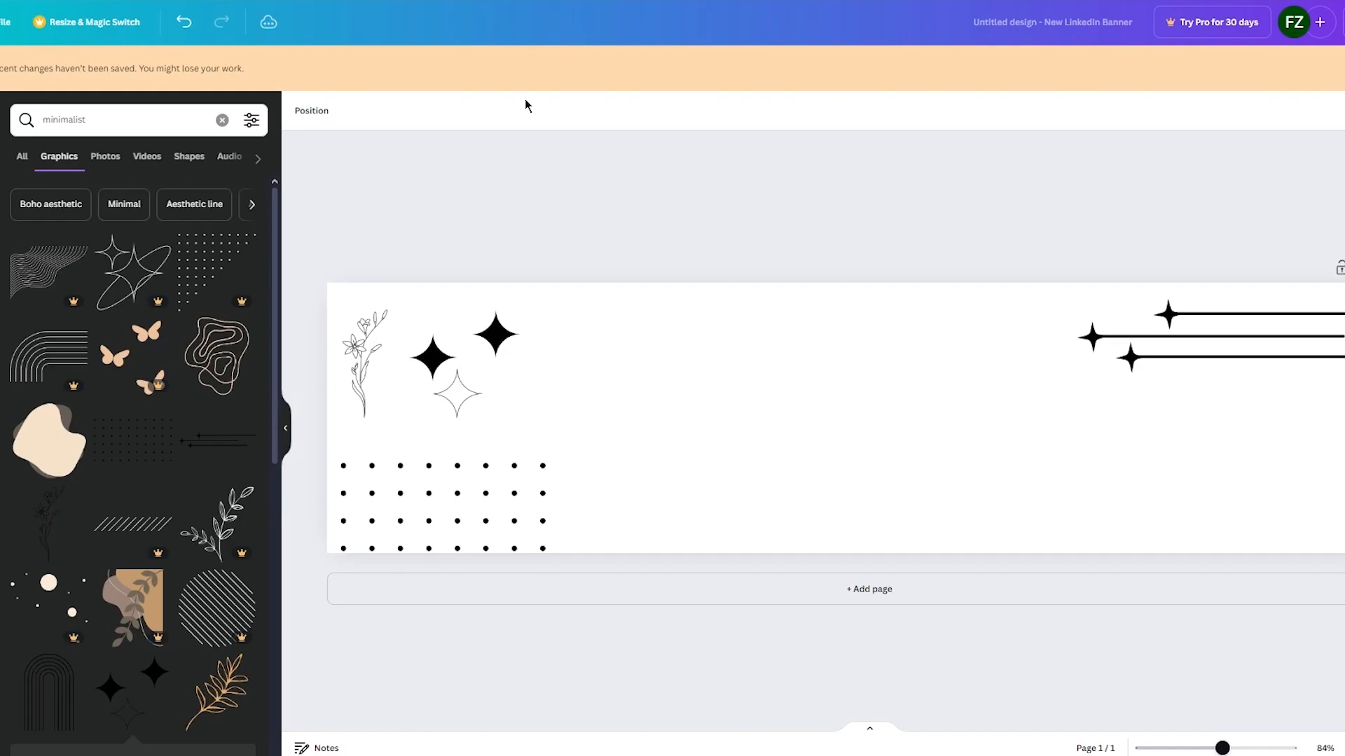
Add the overlapping squares graphic, enlarge it slightly, and place it at the banner's lower right below the star lines
scroll(154, 364, down, 3)
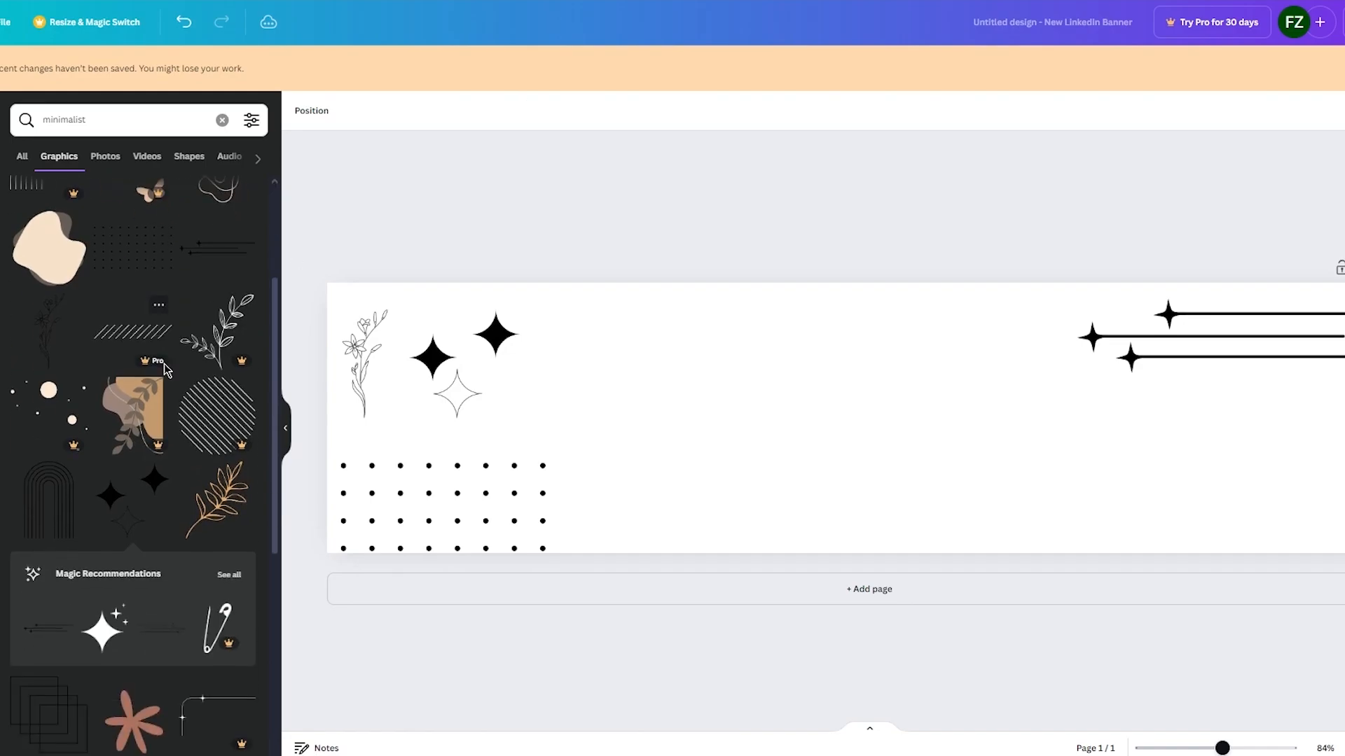
scroll(93, 355, down, 5)
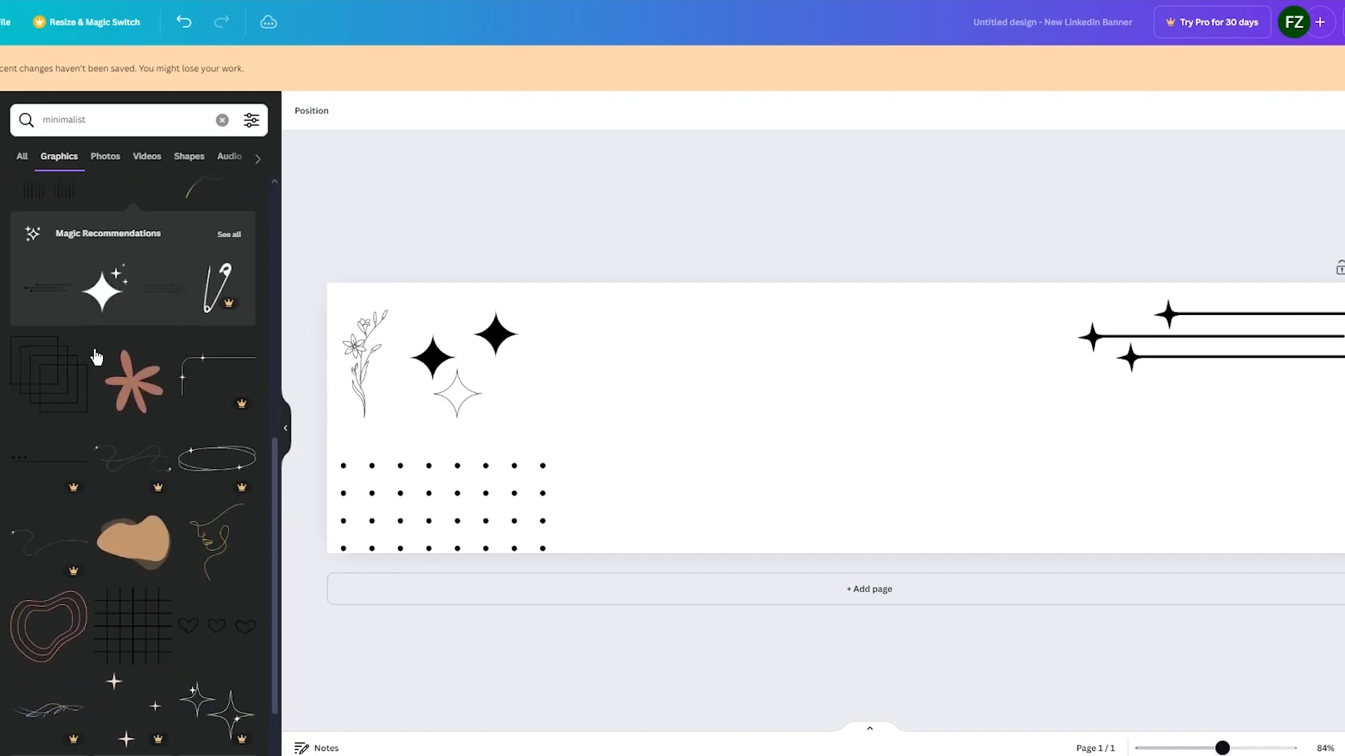
scroll(84, 357, down, 1)
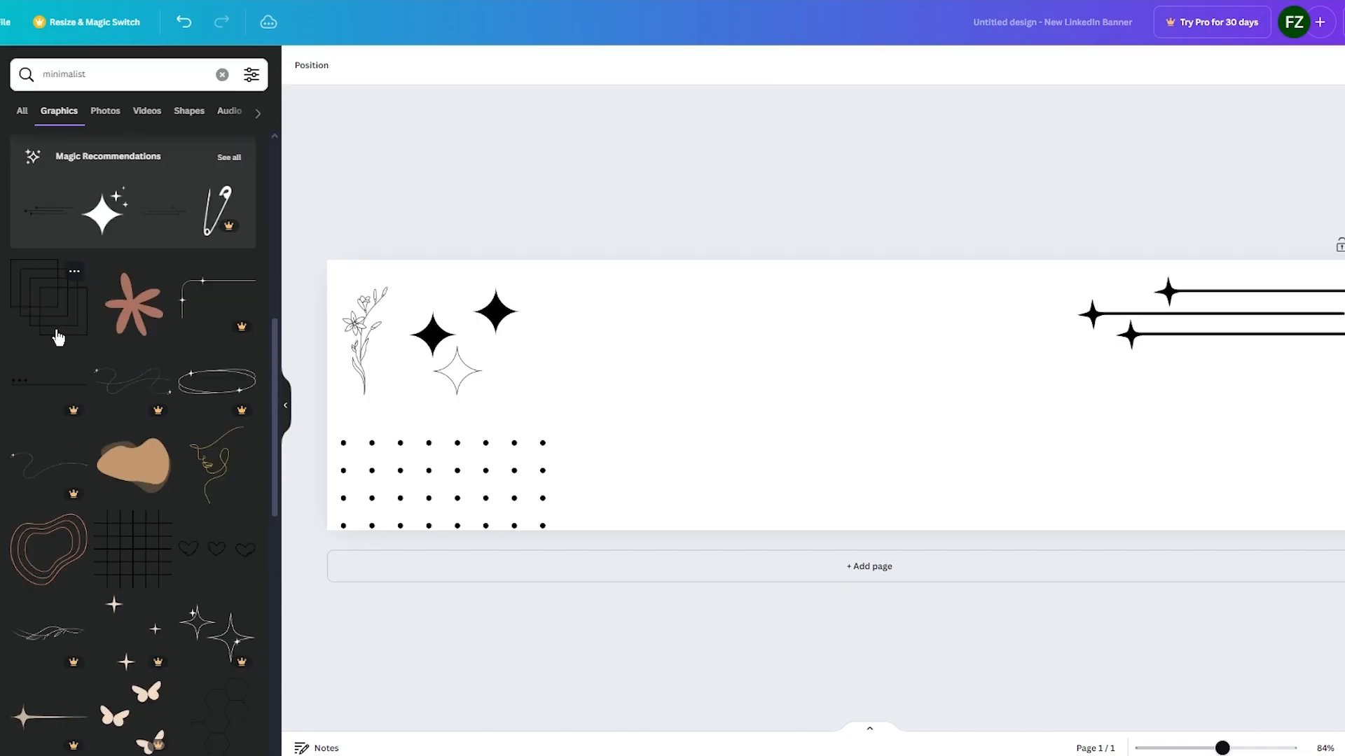
click(56, 307)
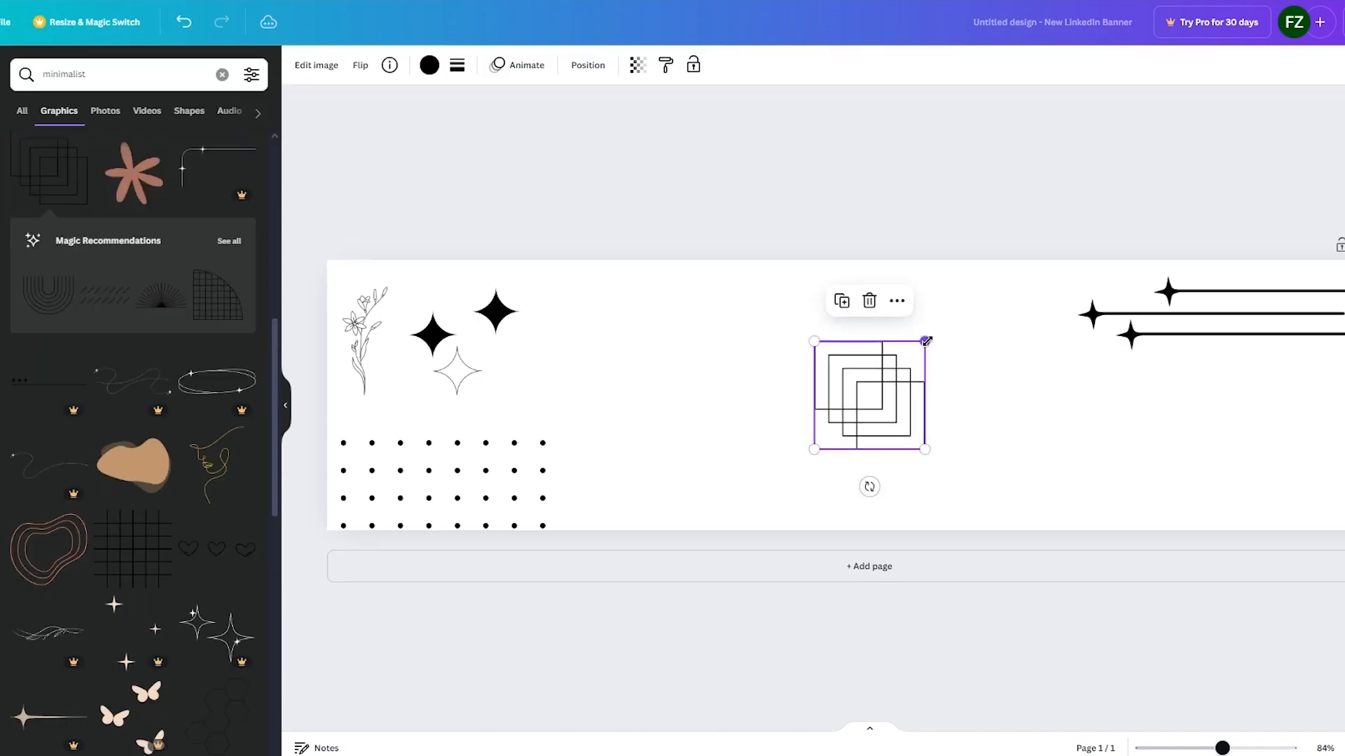
drag(926, 341, 1155, 241)
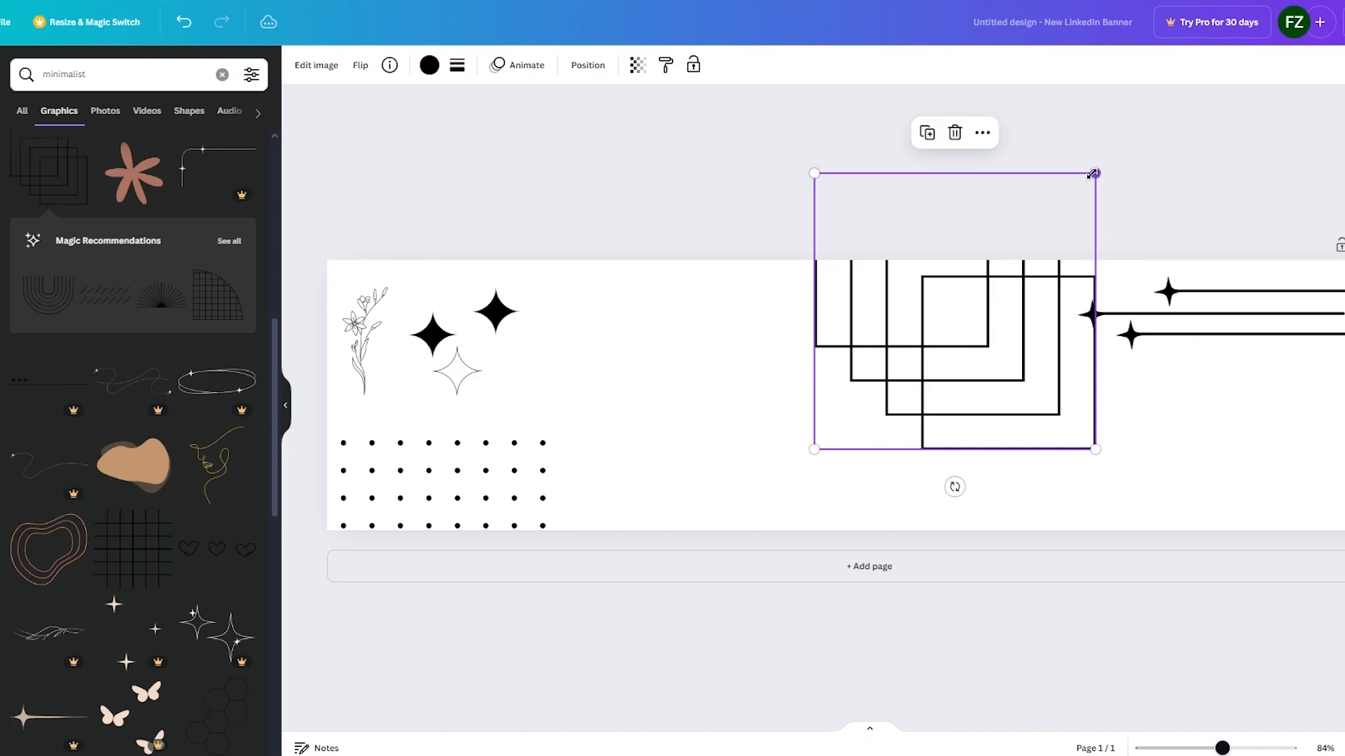
drag(1095, 173, 953, 313)
drag(889, 377, 1299, 437)
click(934, 203)
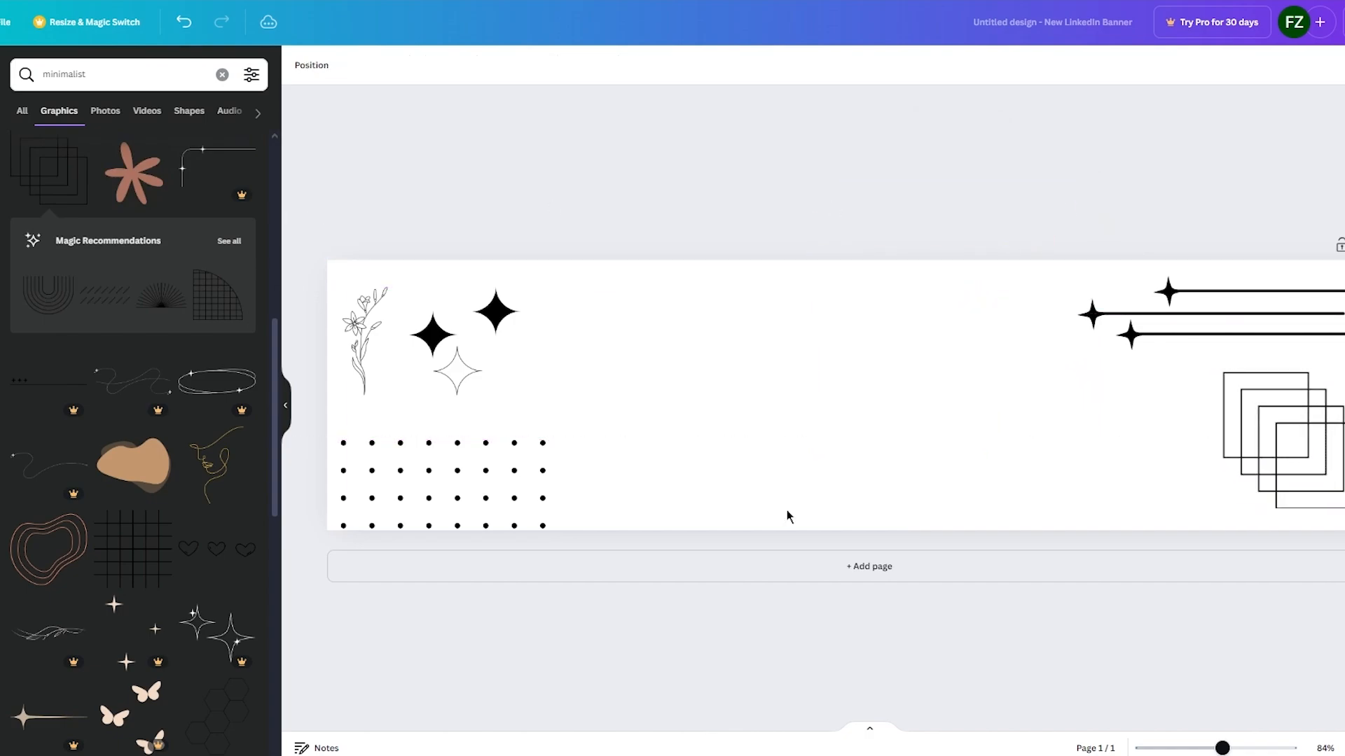
Group all the graphics on the banner and fade the group to roughly half opacity
drag(323, 225, 1341, 585)
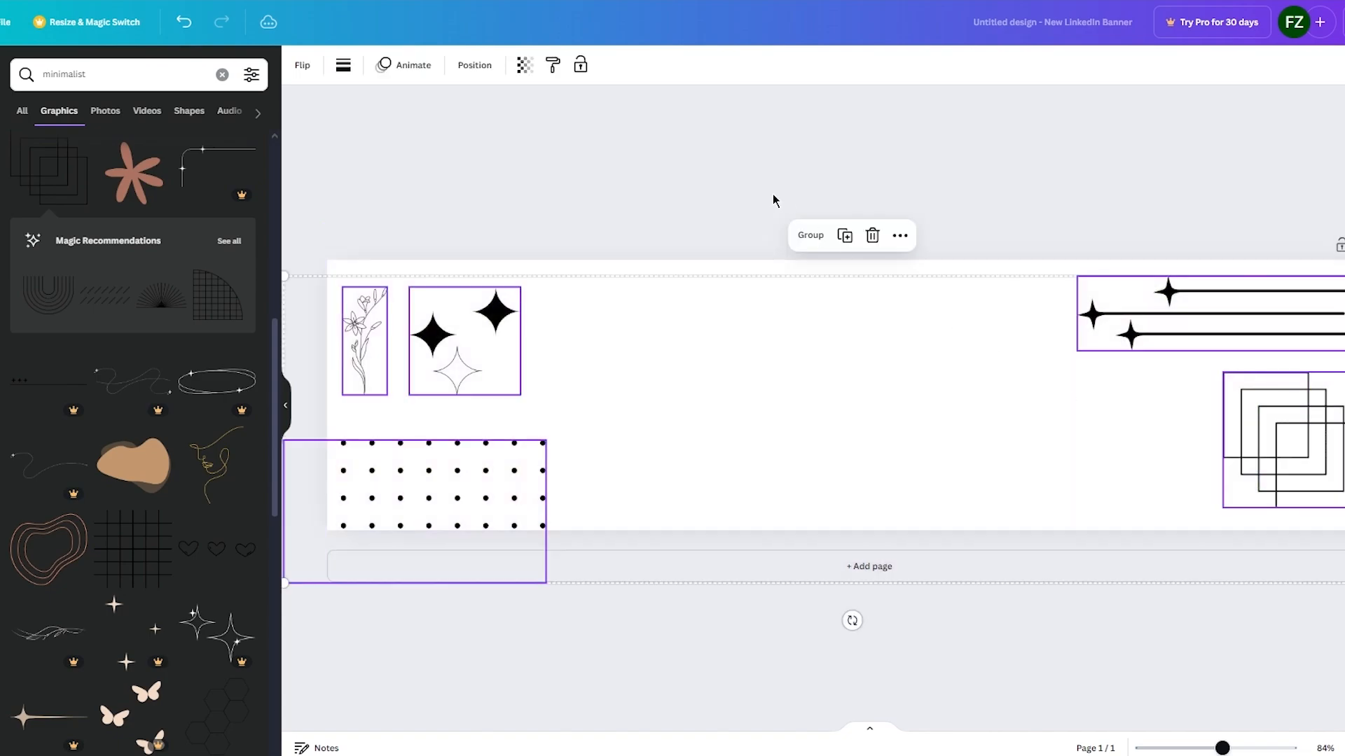
click(809, 235)
click(660, 182)
click(532, 354)
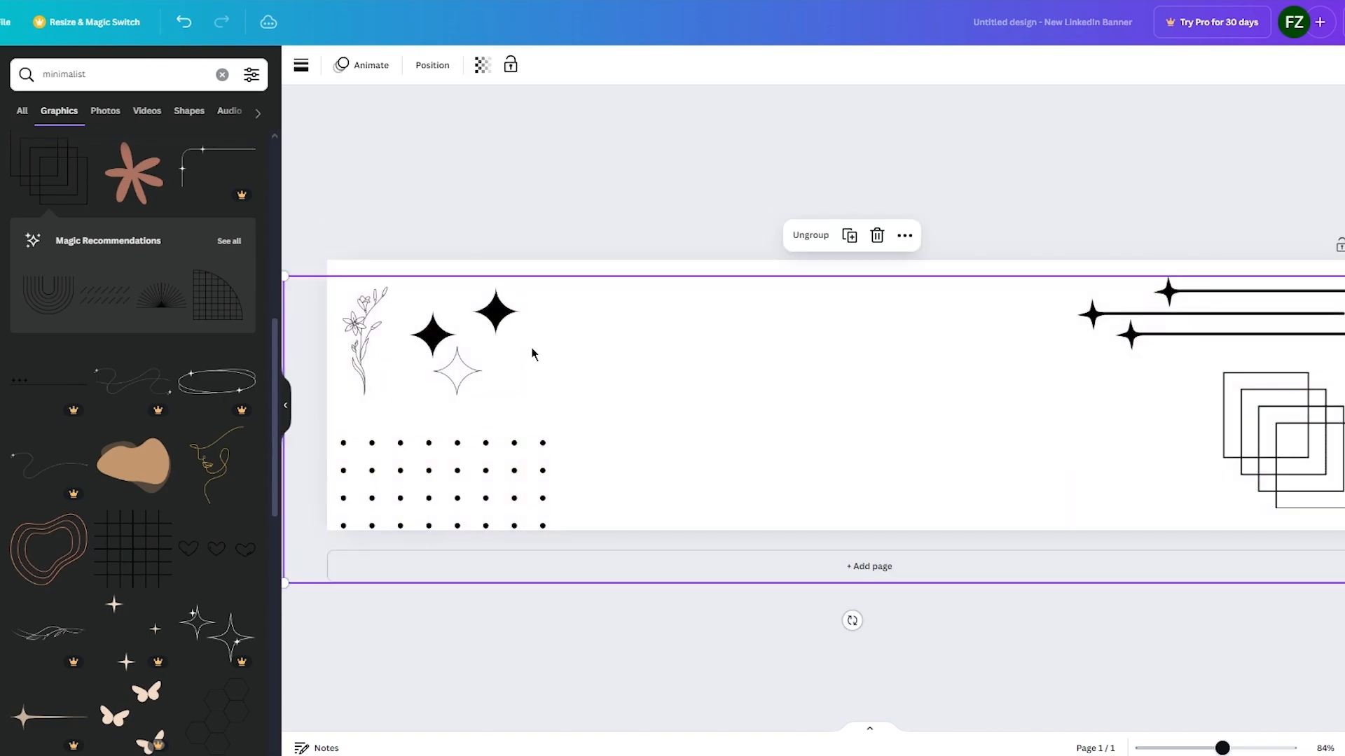
click(482, 65)
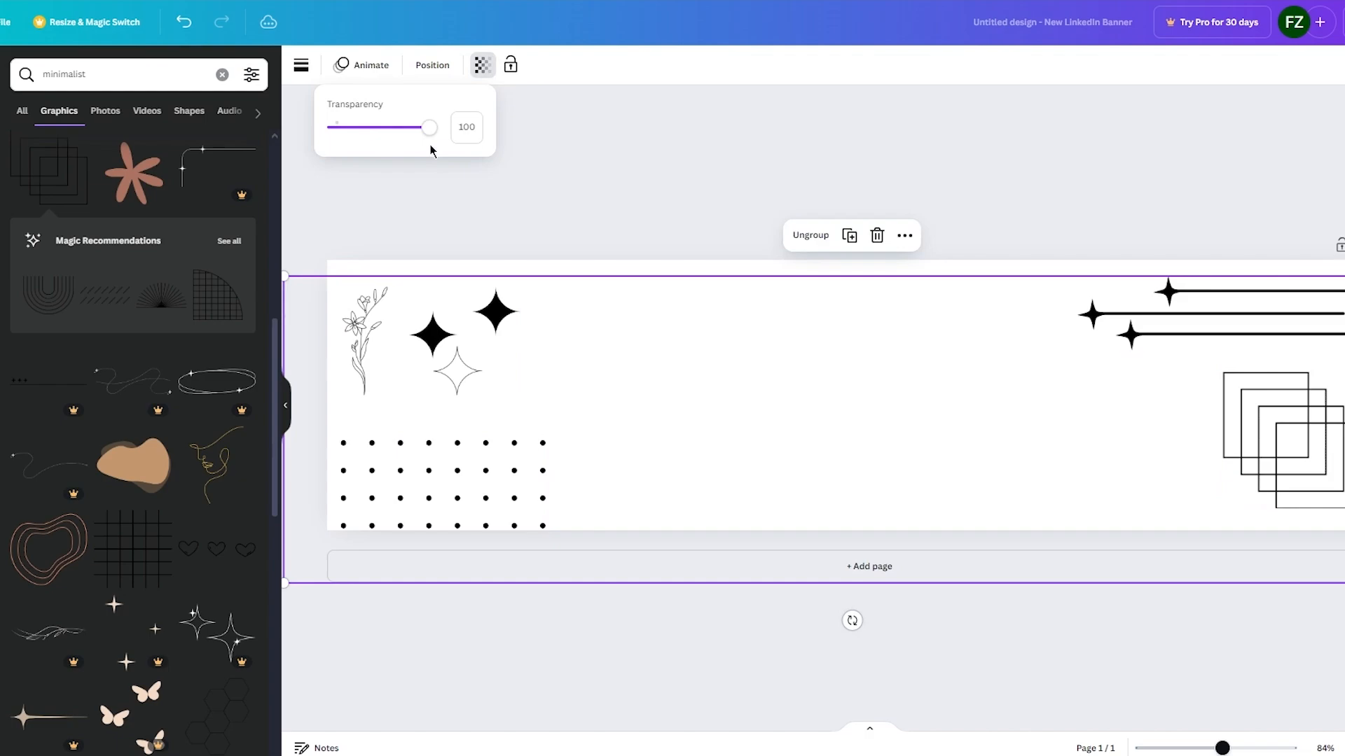
drag(434, 129, 375, 129)
click(432, 208)
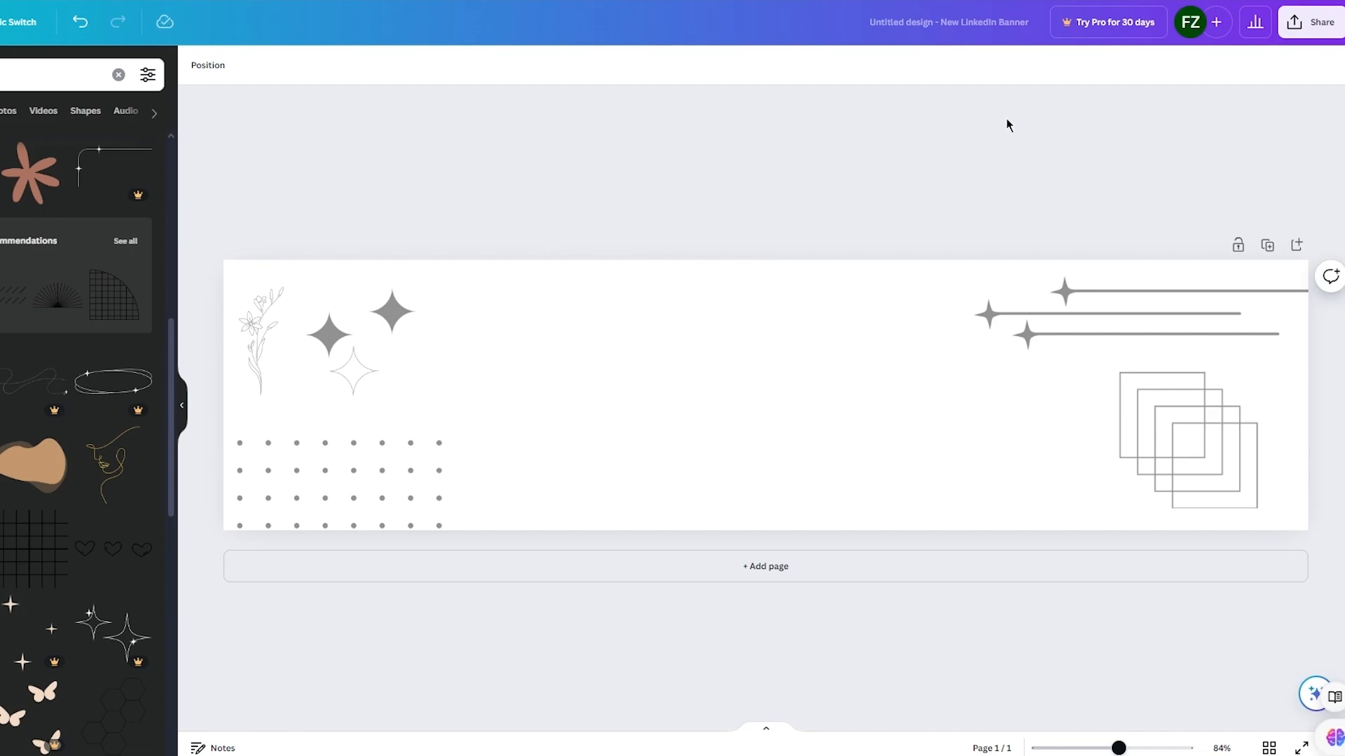
Download the finished banner and, back in Google Sites, use the file as the Home page header image
click(1307, 23)
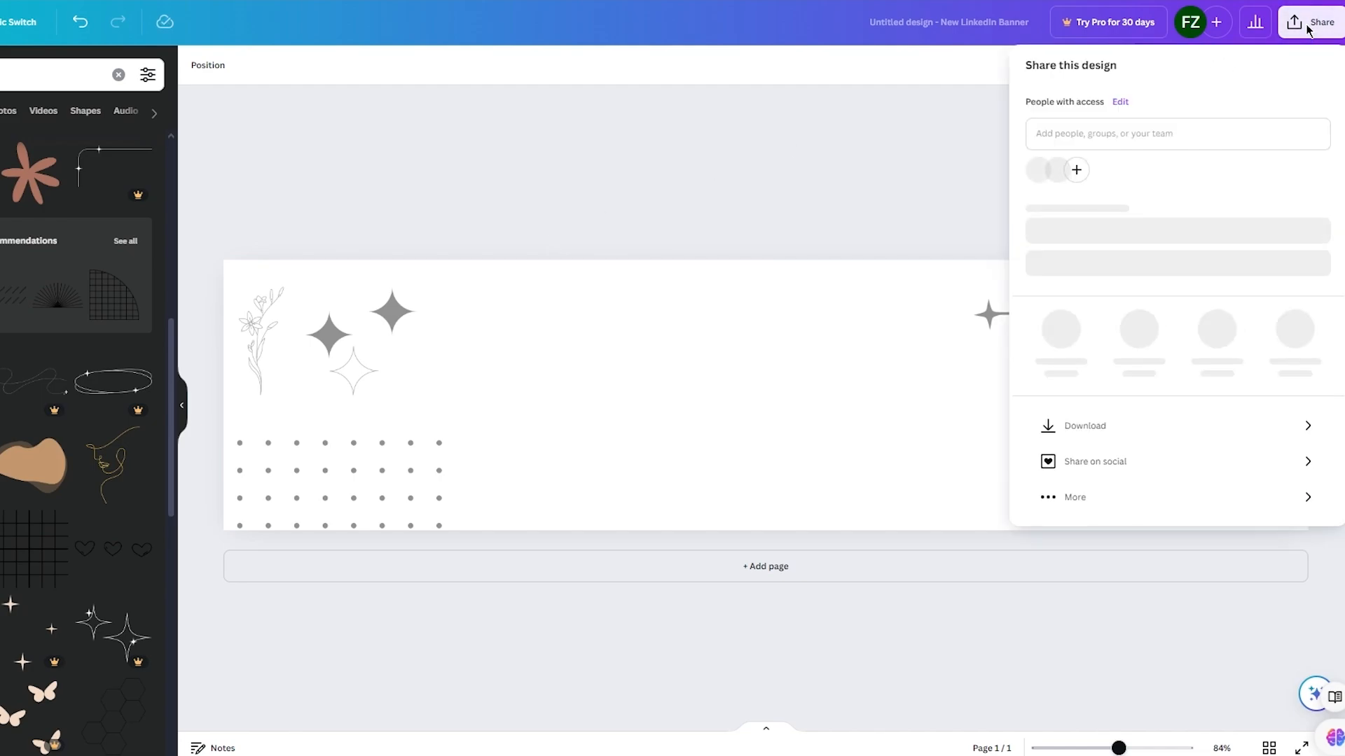
click(1119, 426)
click(1130, 335)
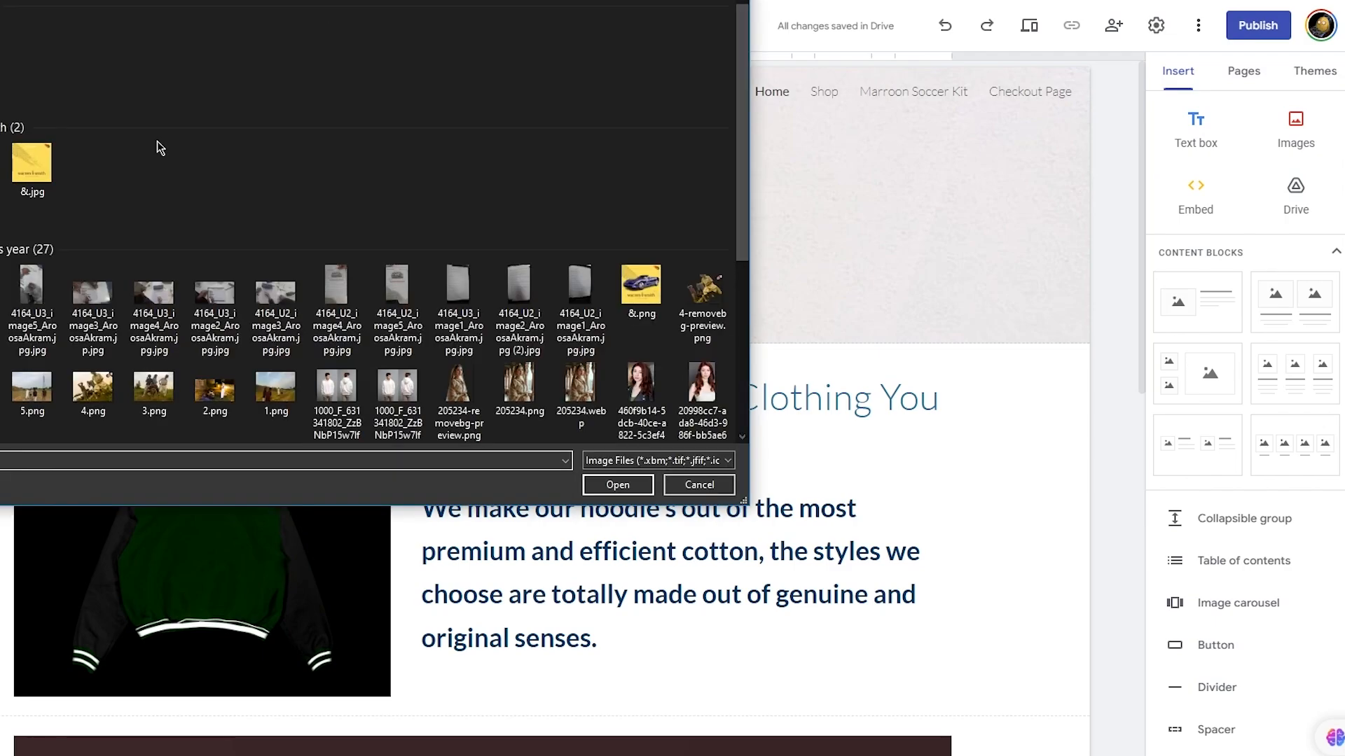
double_click(12, 88)
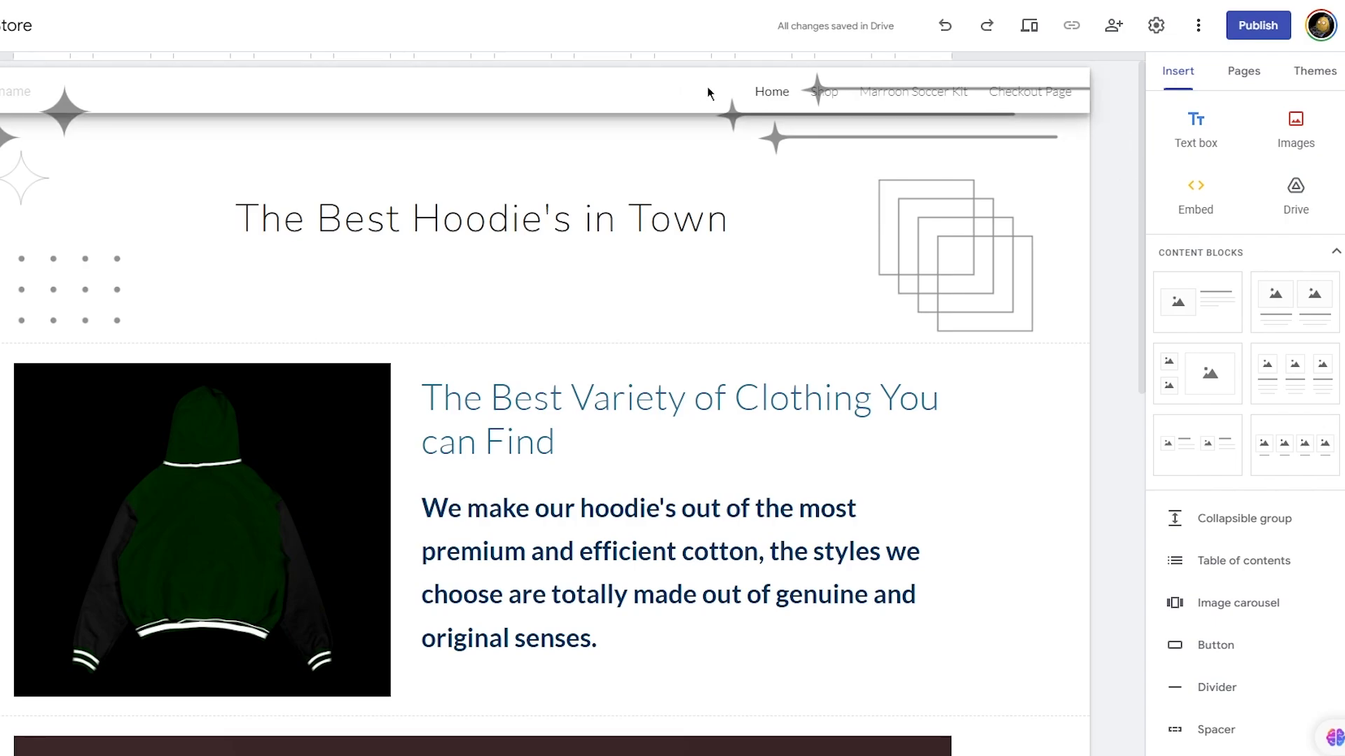
Set the site's navigation mode to Side
click(1, 92)
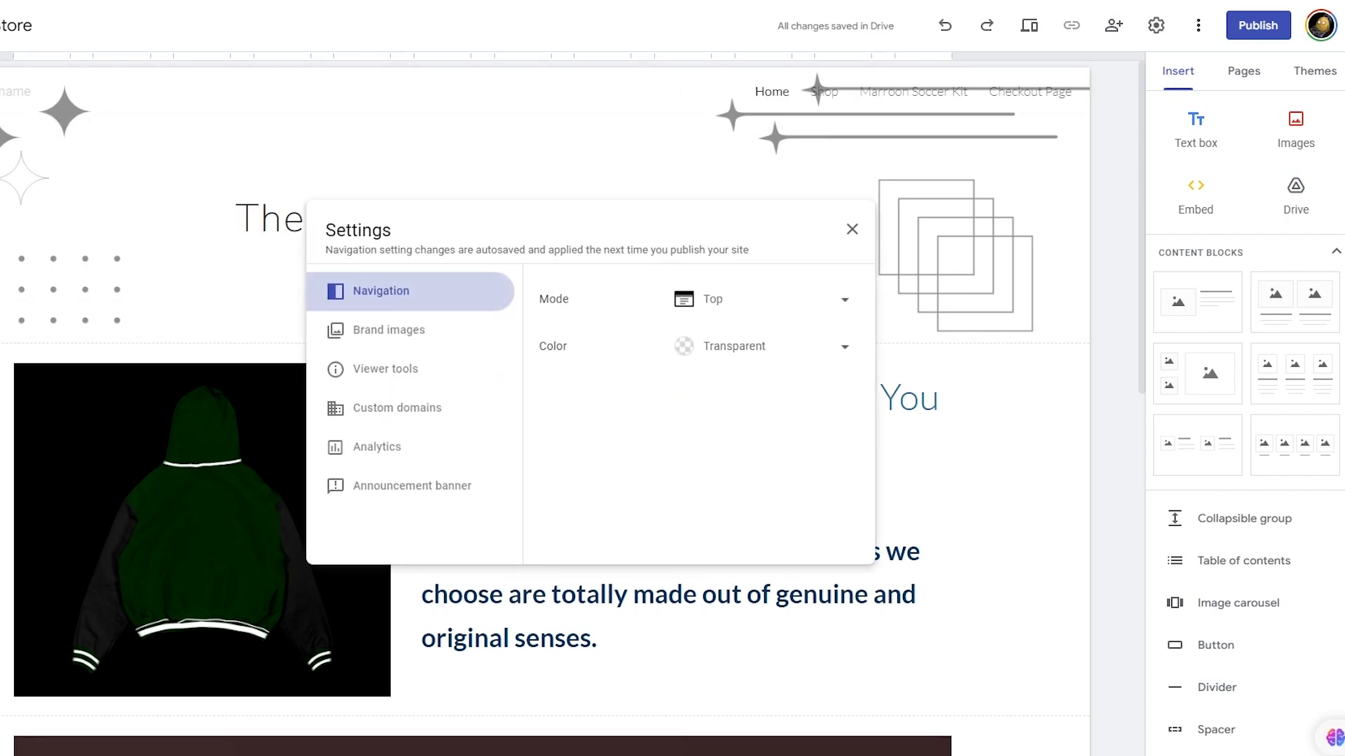
click(751, 301)
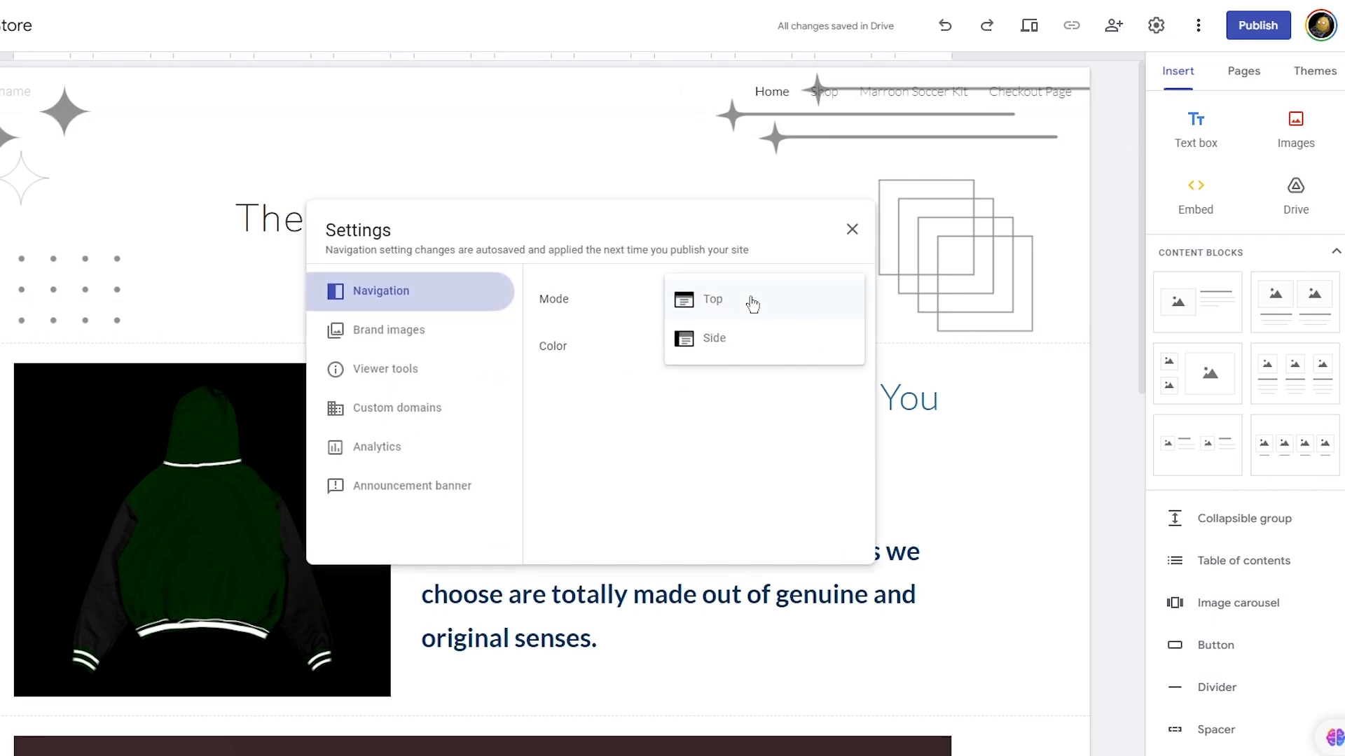
click(745, 348)
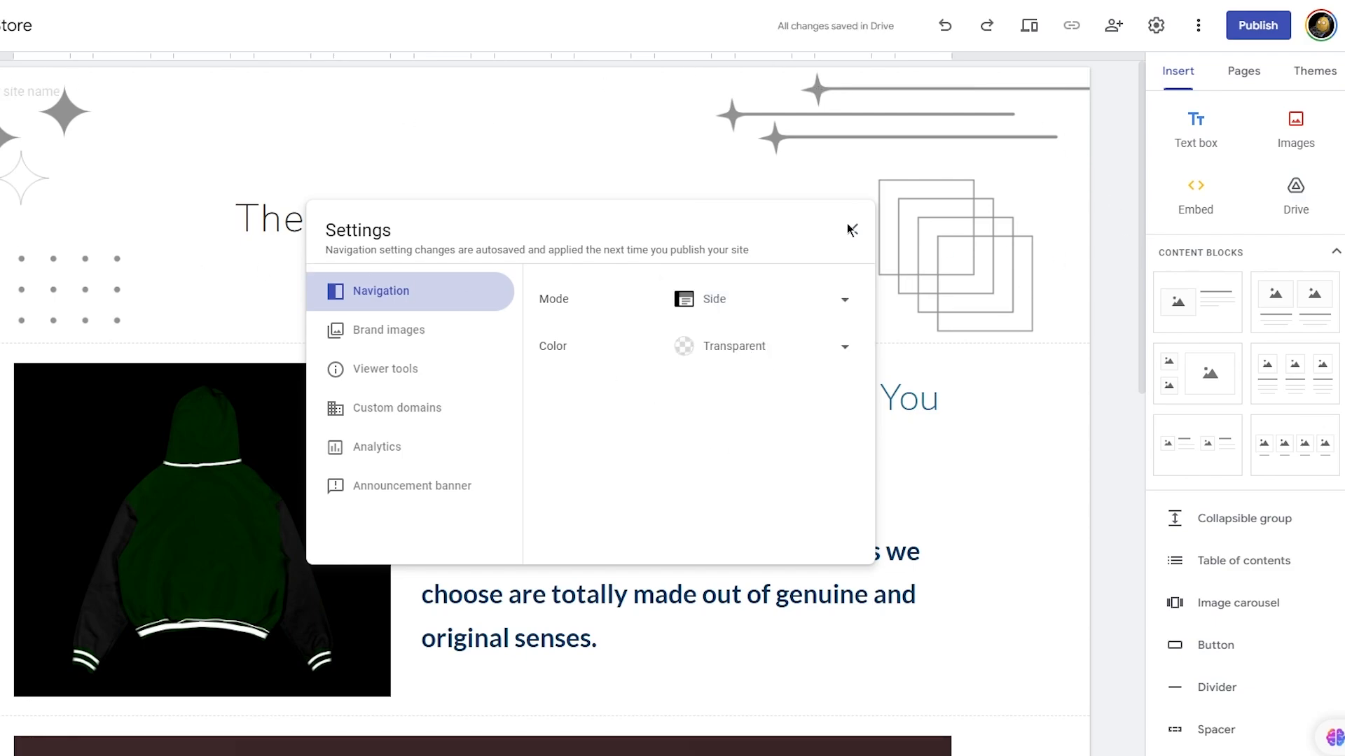
Try white and black as the site's navigation color and restore it to Transparent
click(759, 348)
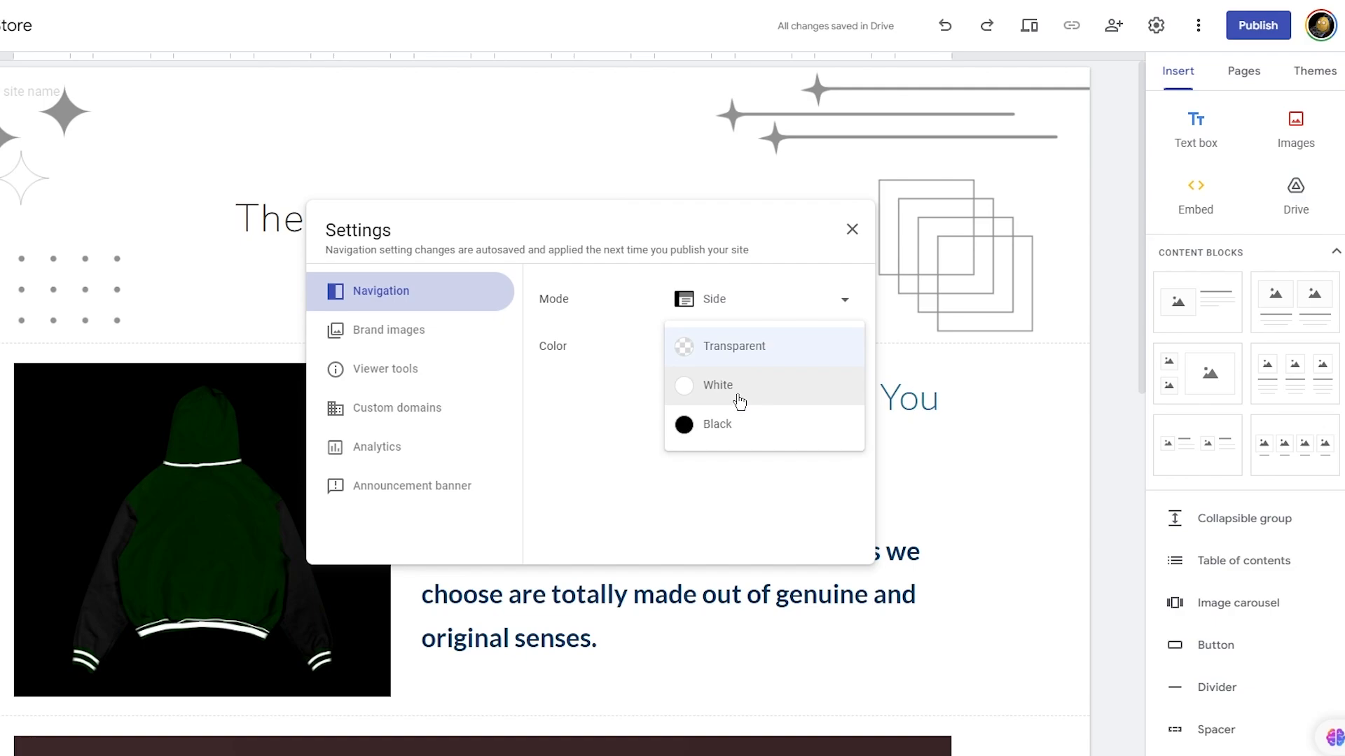
click(740, 400)
click(806, 340)
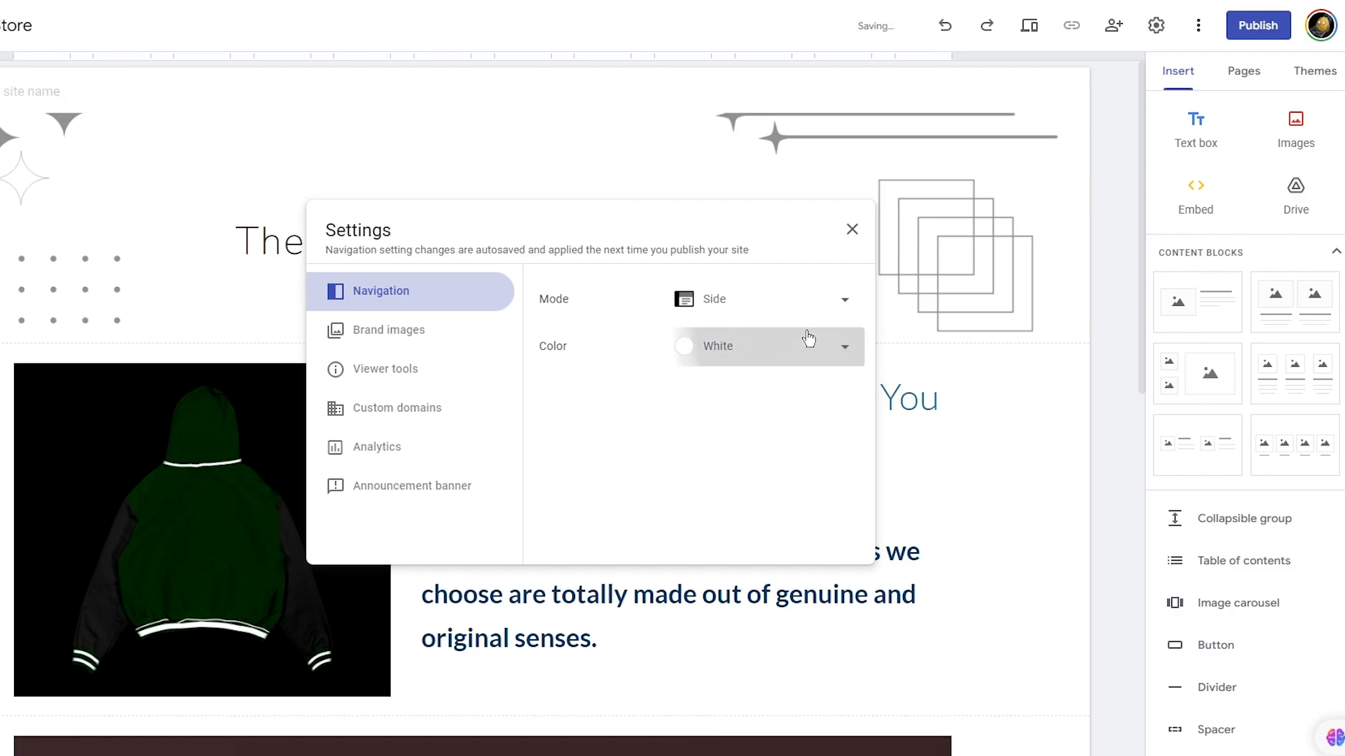
click(773, 392)
click(810, 346)
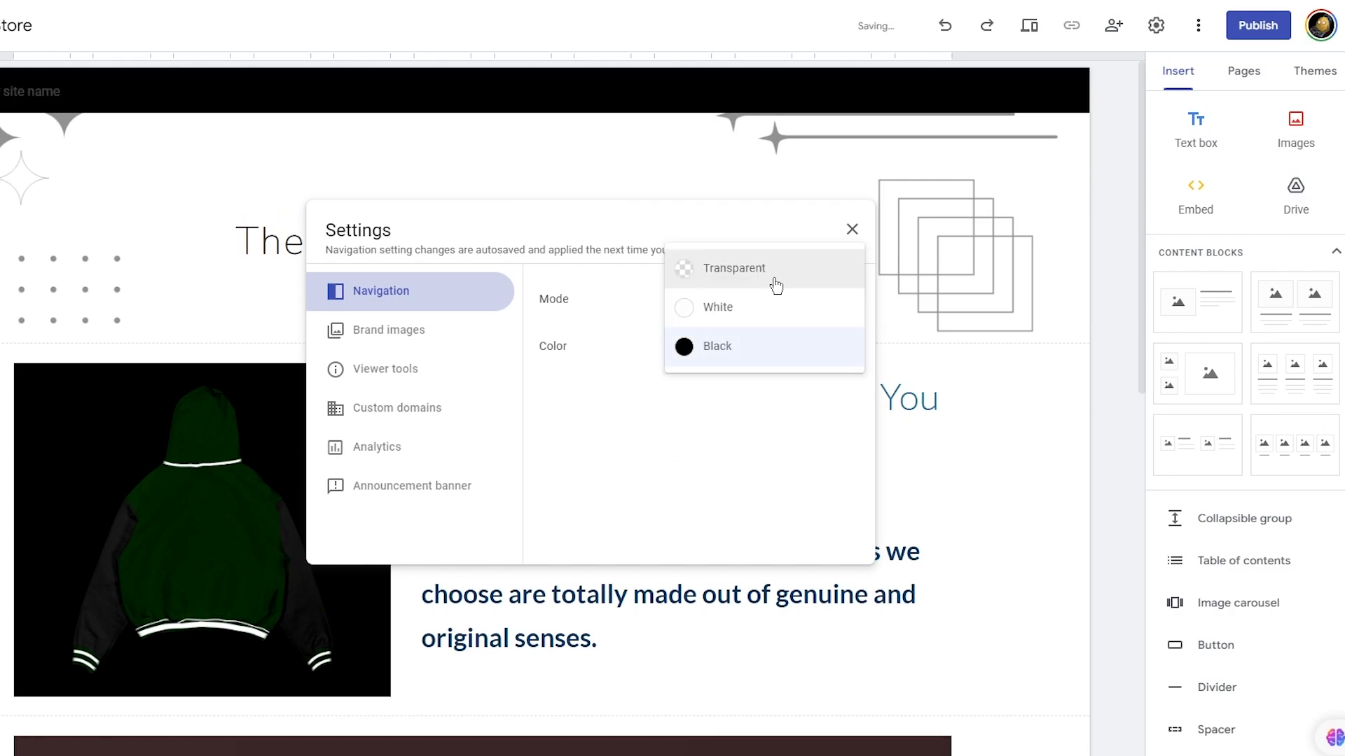
click(773, 310)
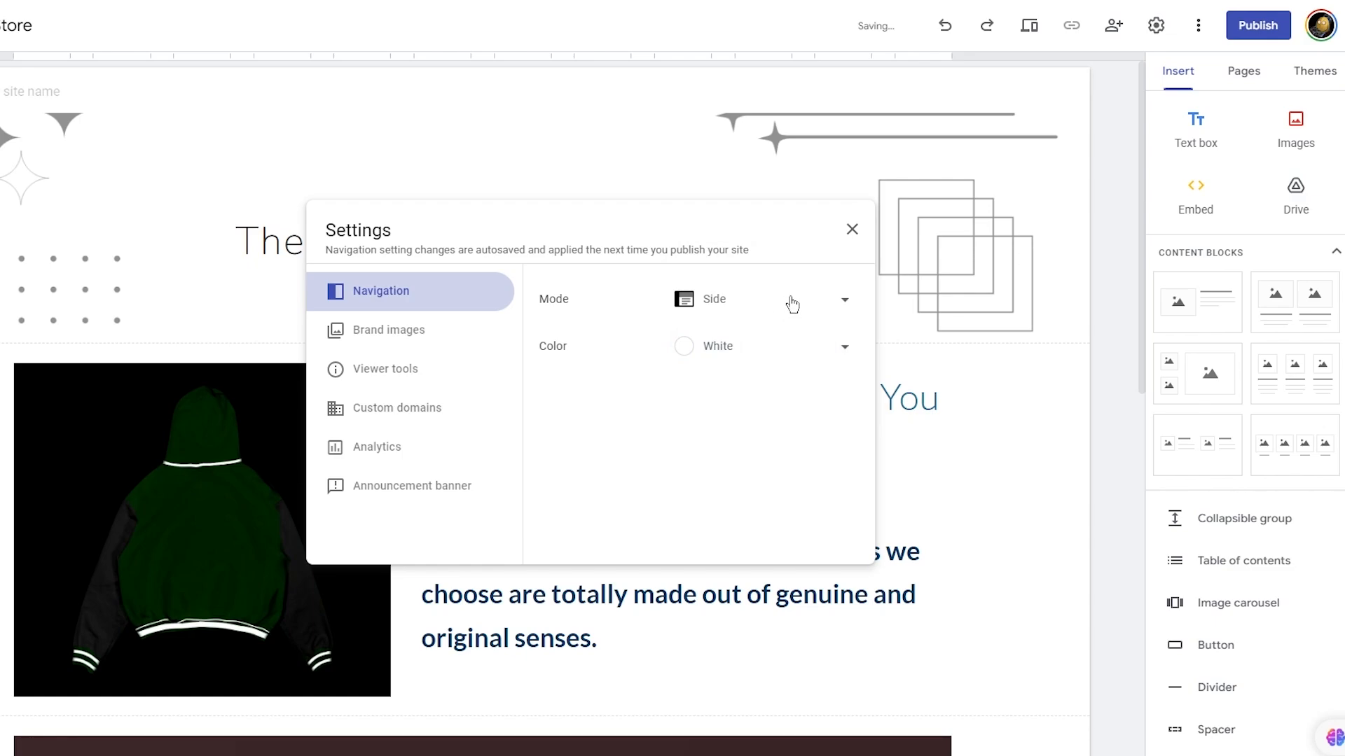
click(772, 310)
click(745, 348)
click(726, 306)
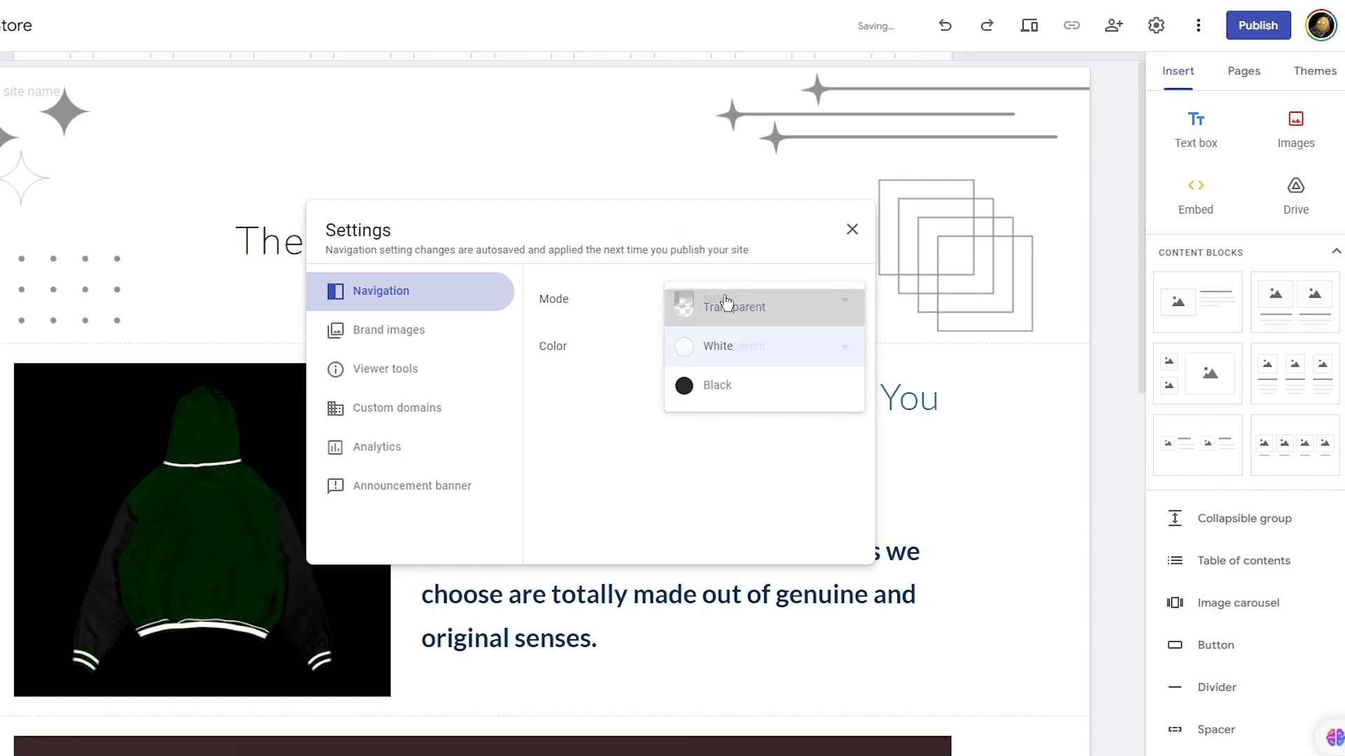
Review the site's brand images, viewer tools, custom domains, analytics and announcement banner settings, then close the settings
click(399, 329)
scroll(700, 449, down, 3)
click(464, 370)
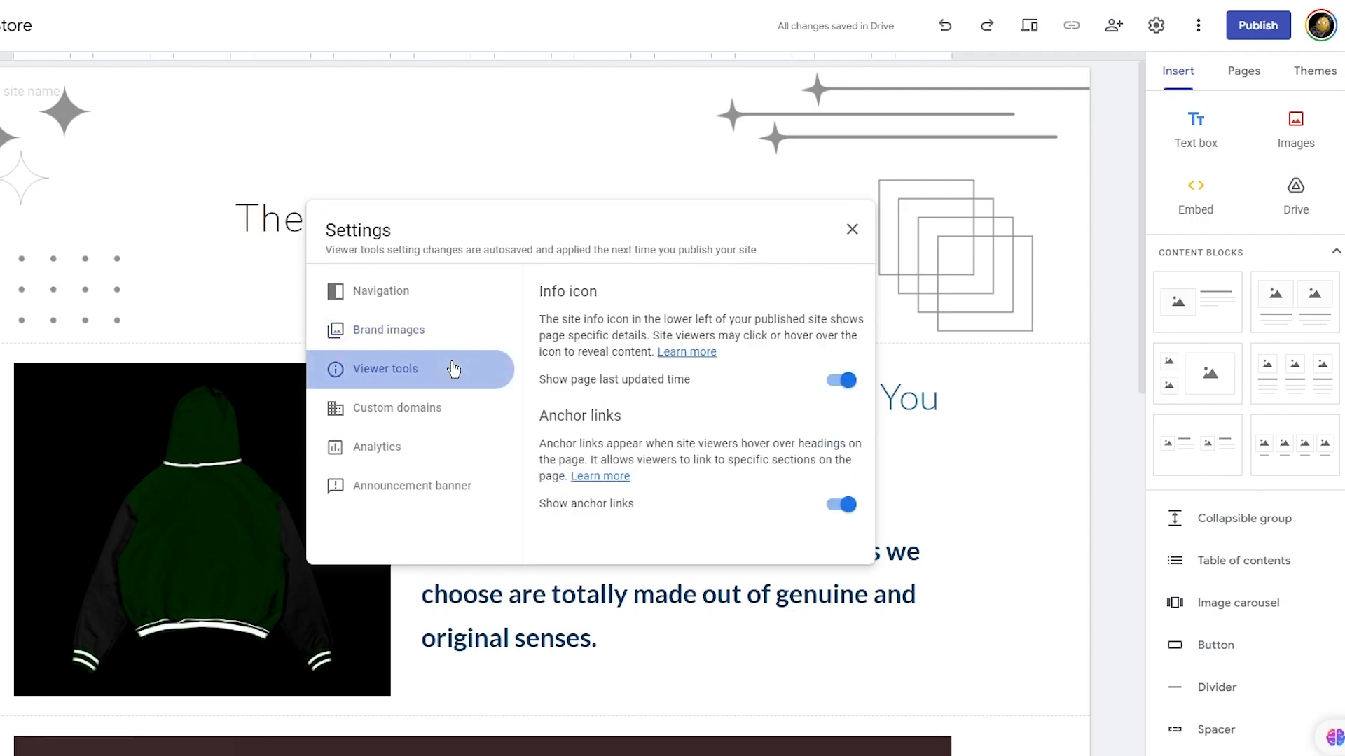
click(393, 420)
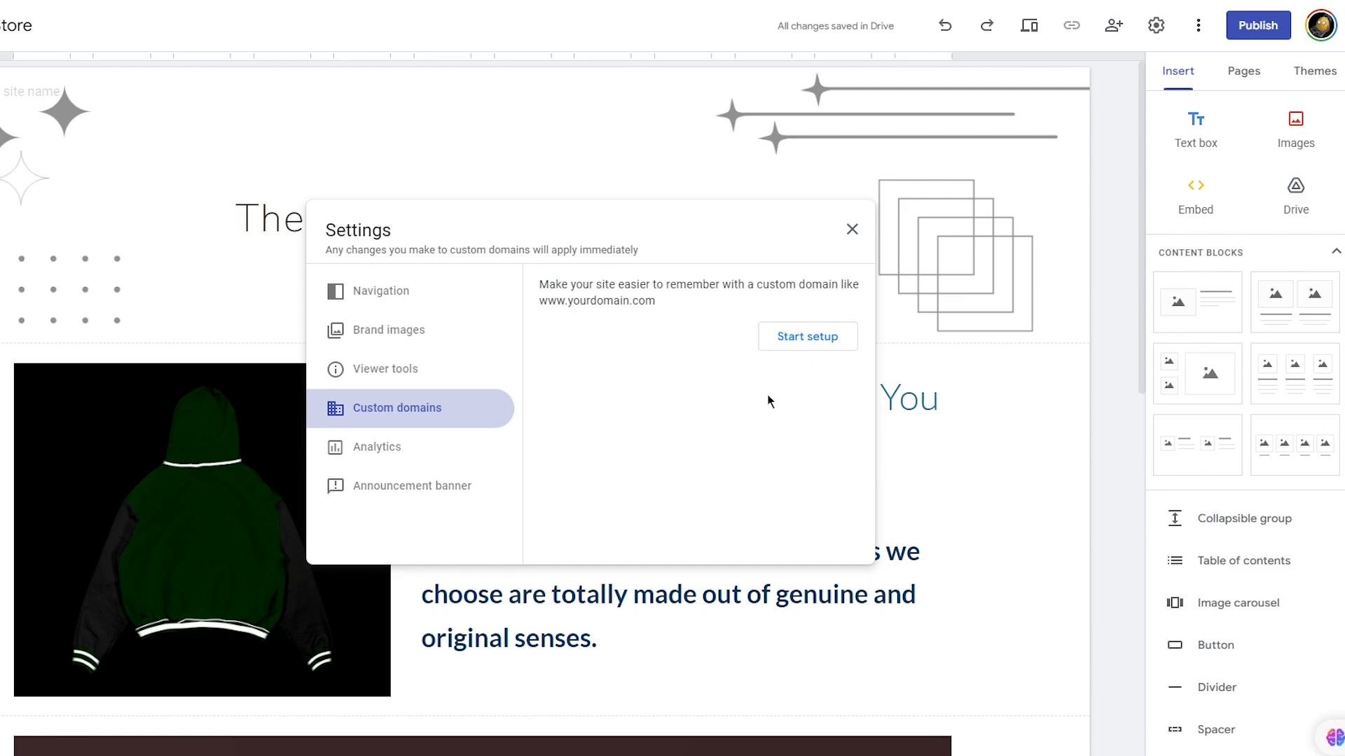
click(406, 448)
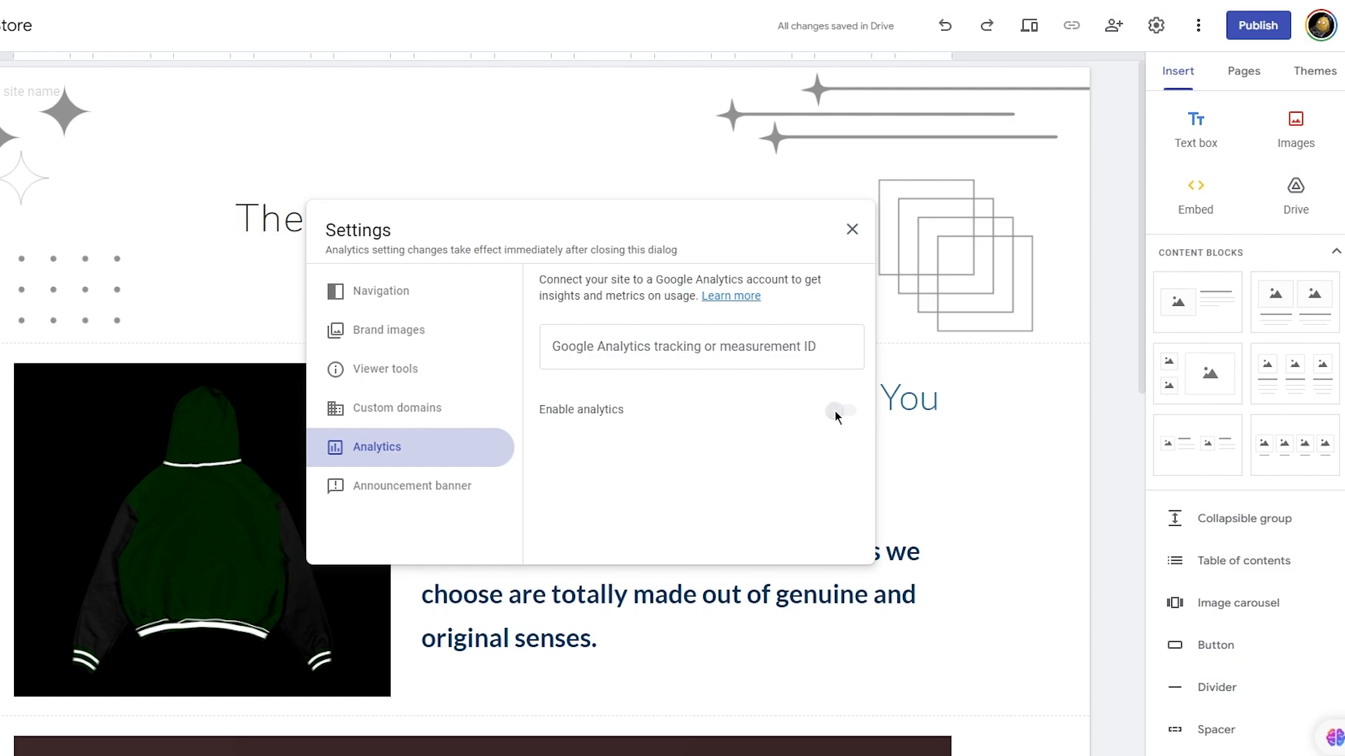
click(414, 482)
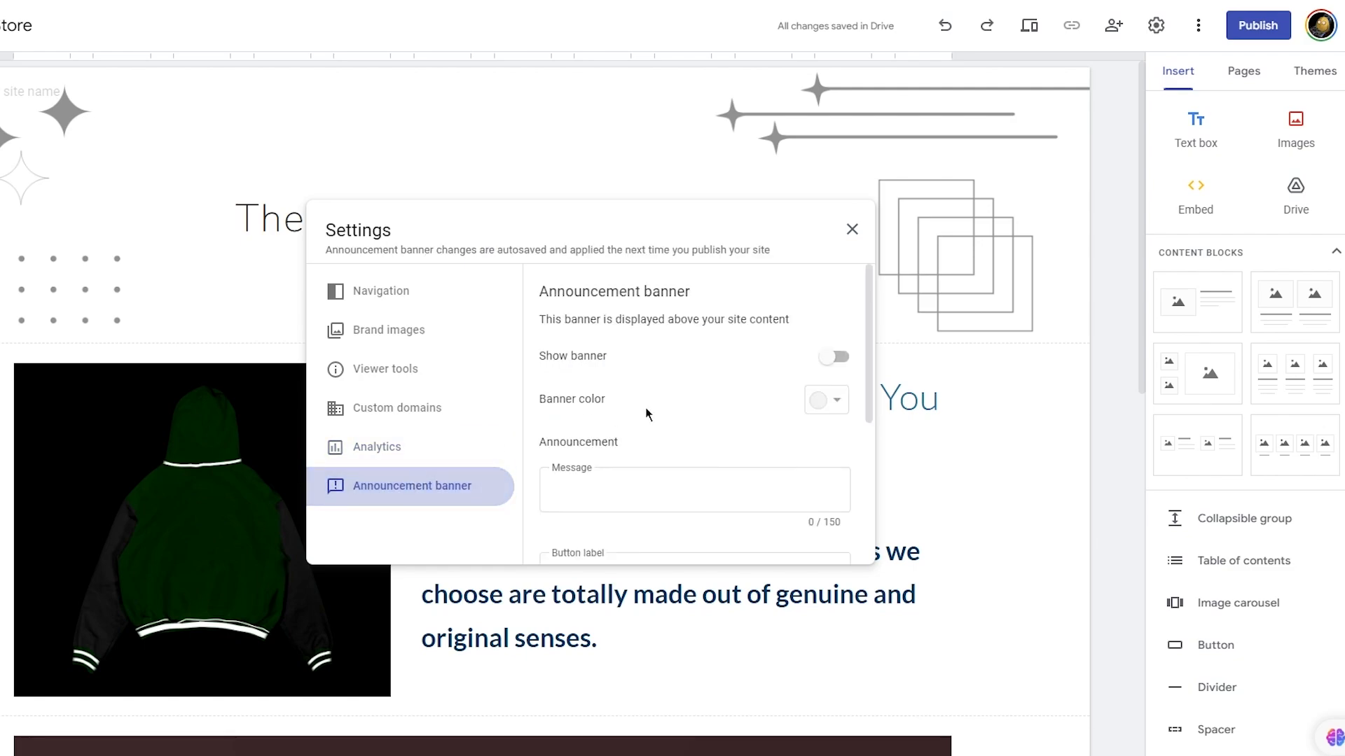
scroll(645, 409, down, 1)
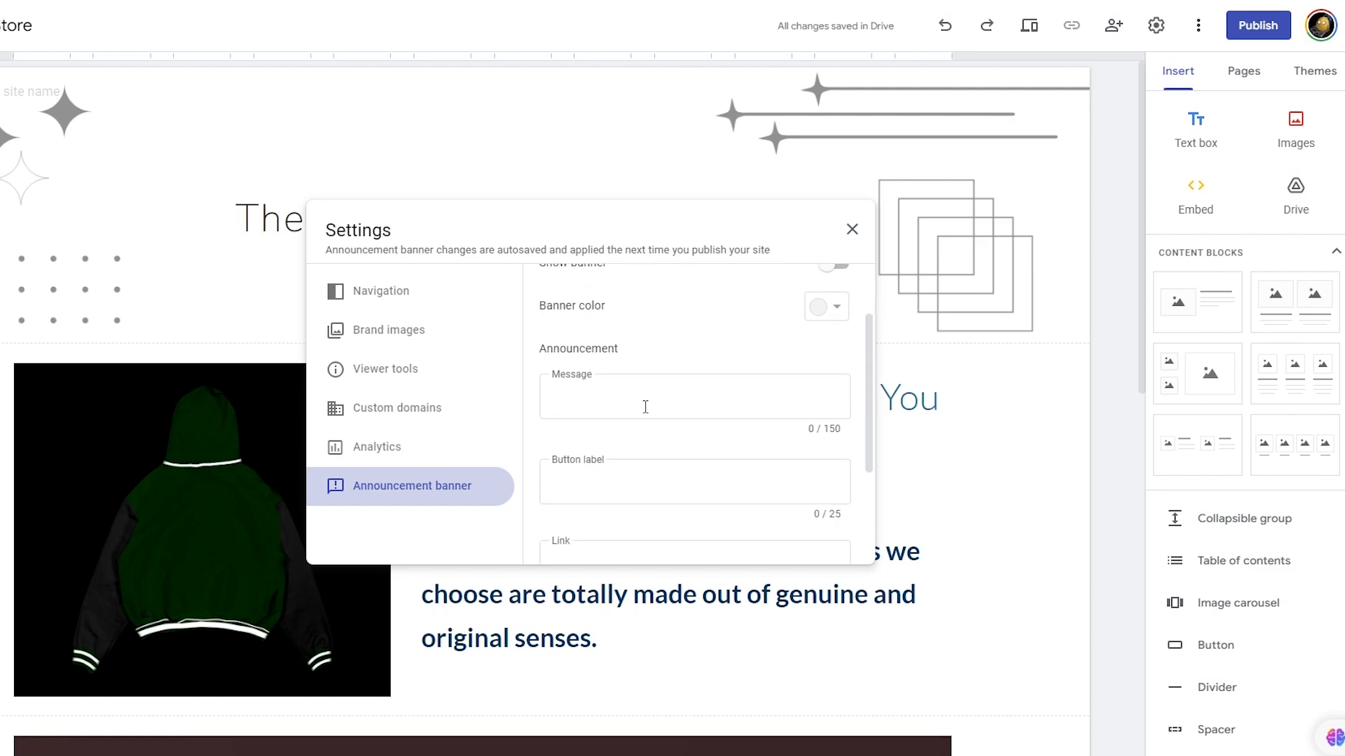
scroll(645, 407, down, 2)
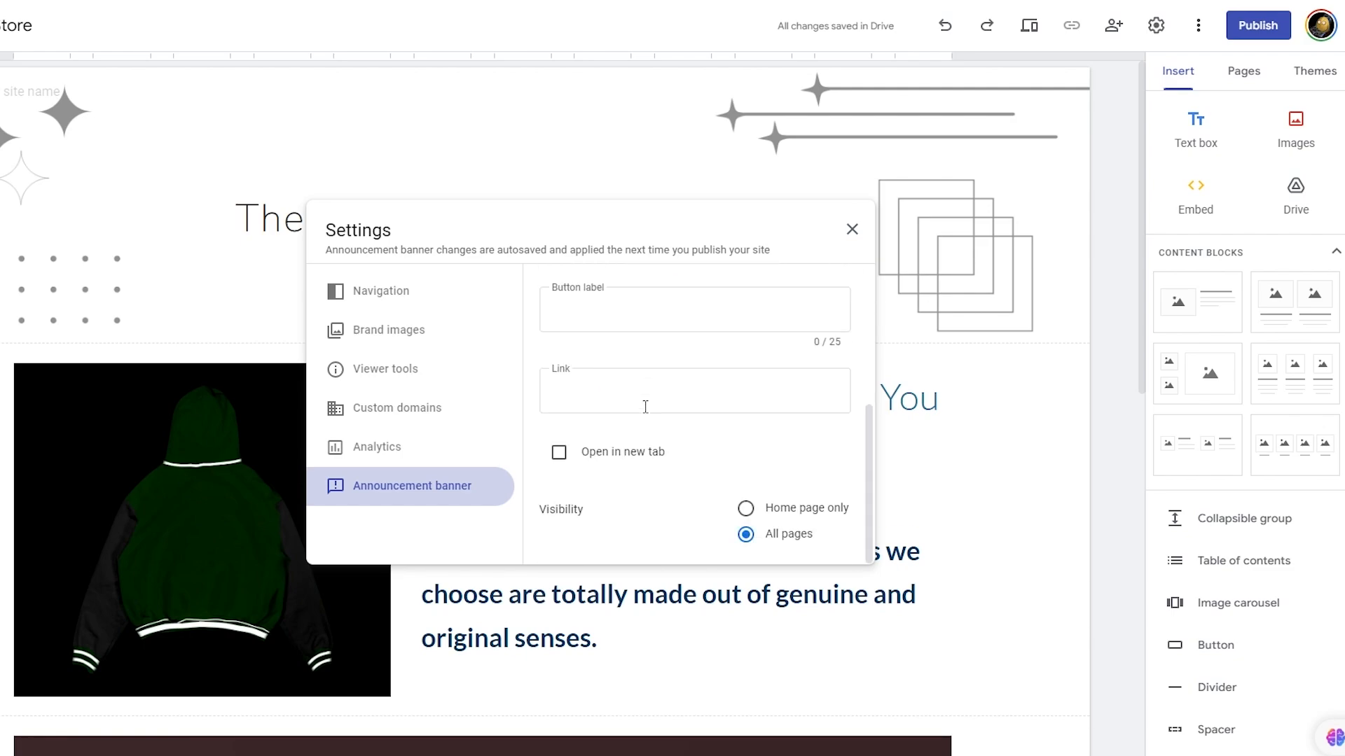
scroll(645, 407, up, 3)
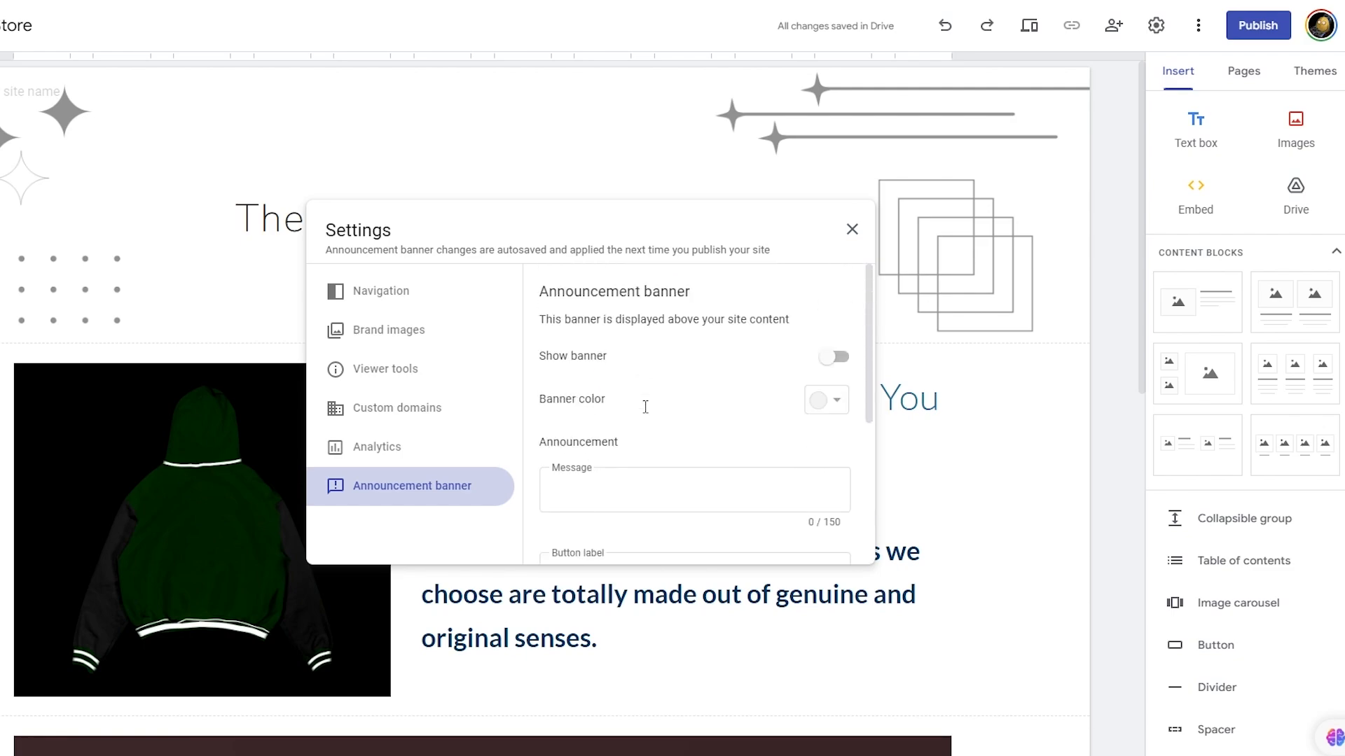
click(850, 238)
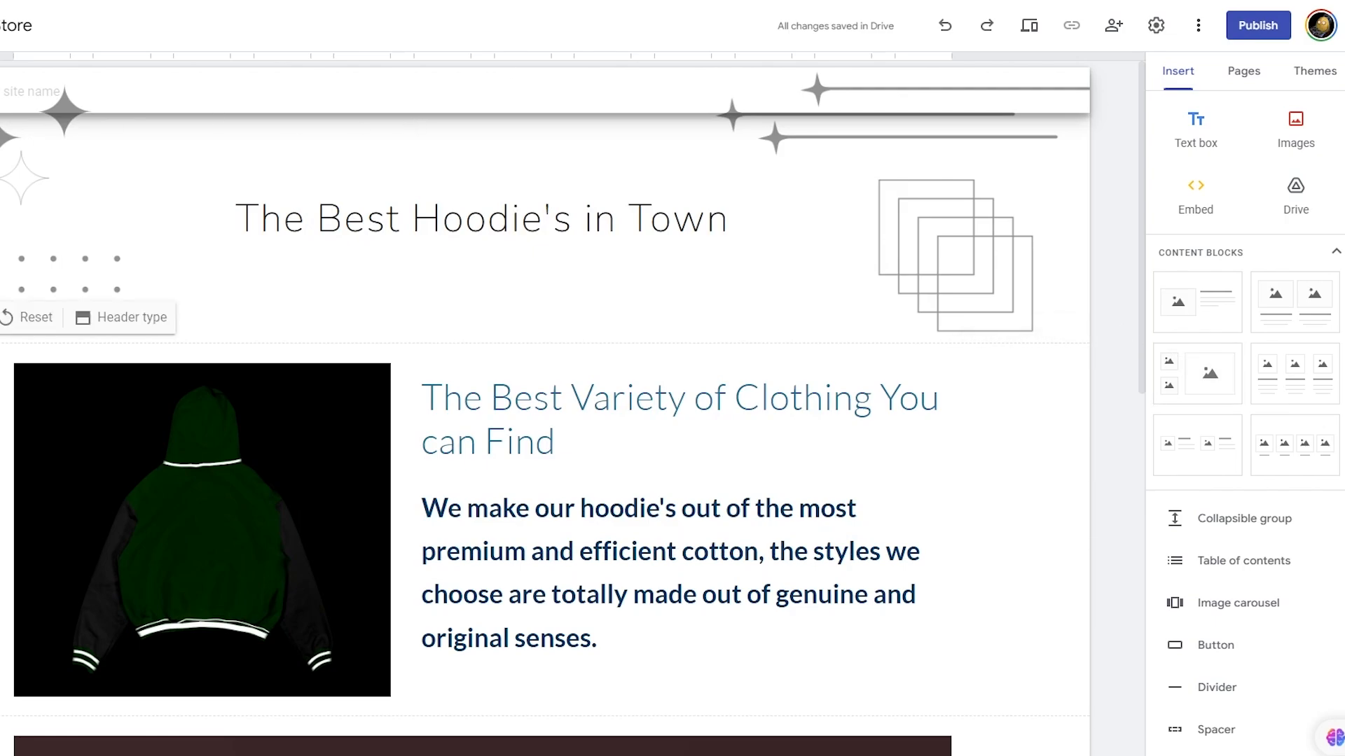
click(413, 125)
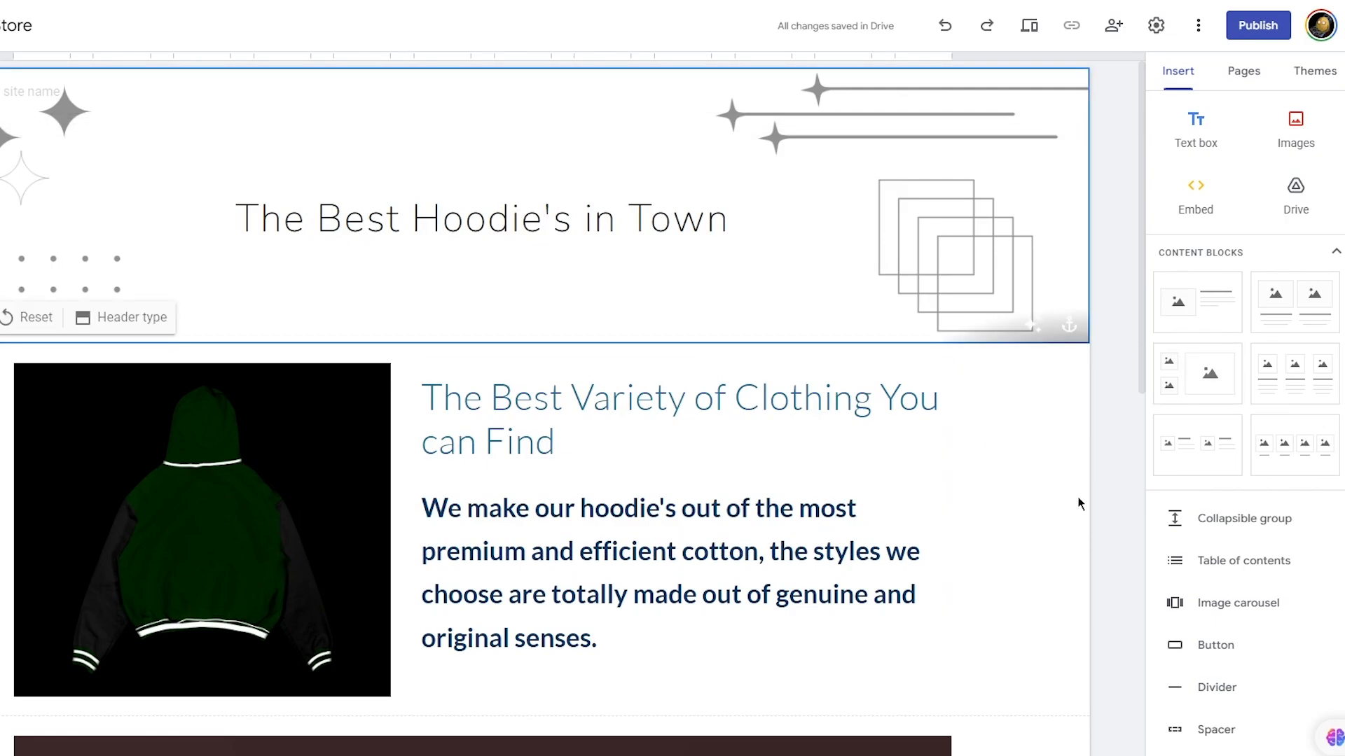
scroll(1080, 503, down, 10)
scroll(1081, 503, up, 10)
scroll(1072, 341, down, 10)
scroll(1072, 341, up, 10)
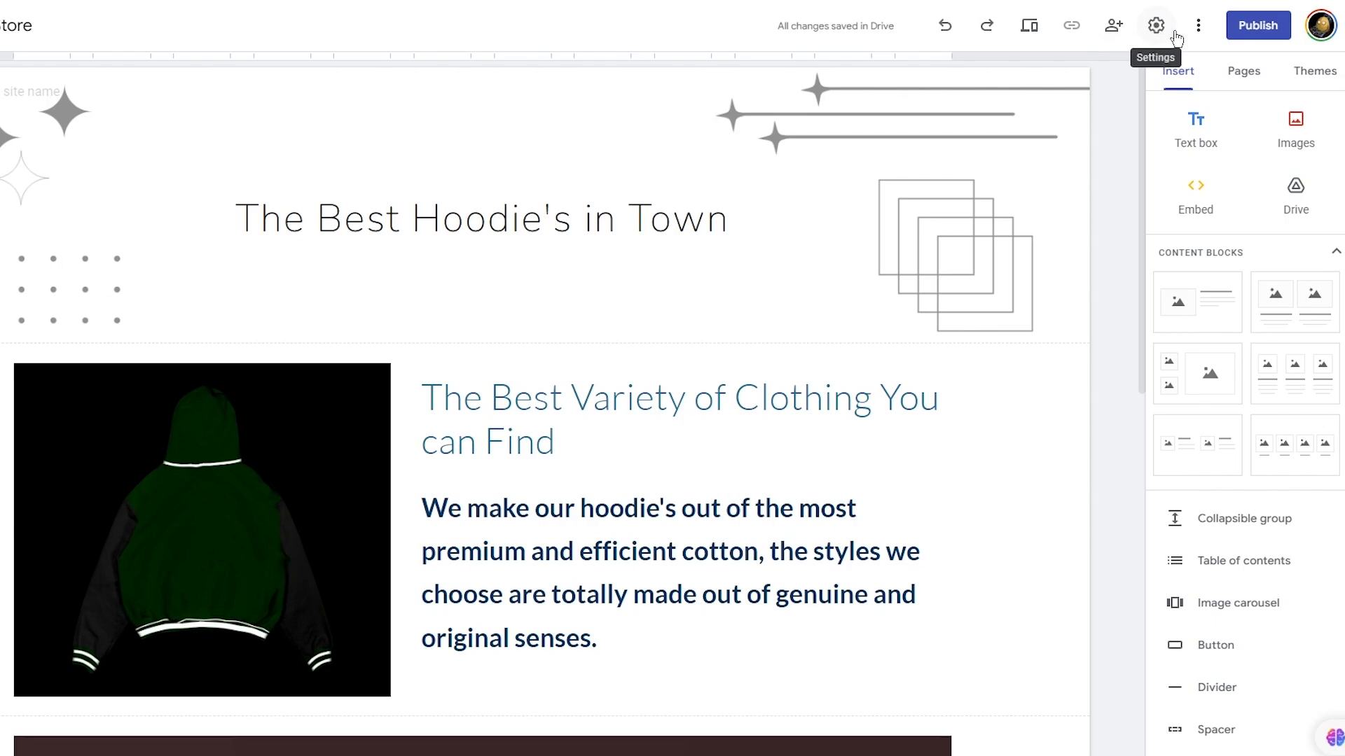
Check who has access to the draft and the published site in the sharing settings
click(1197, 26)
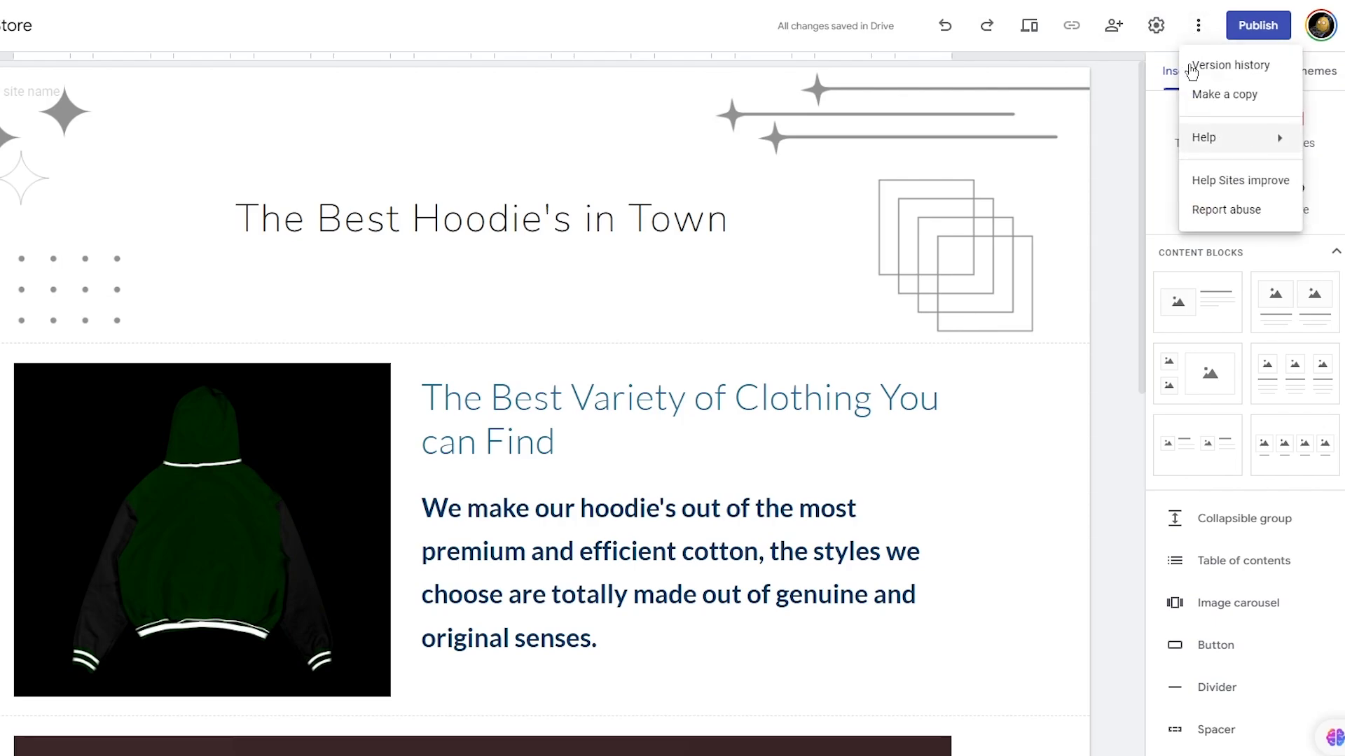
click(1120, 31)
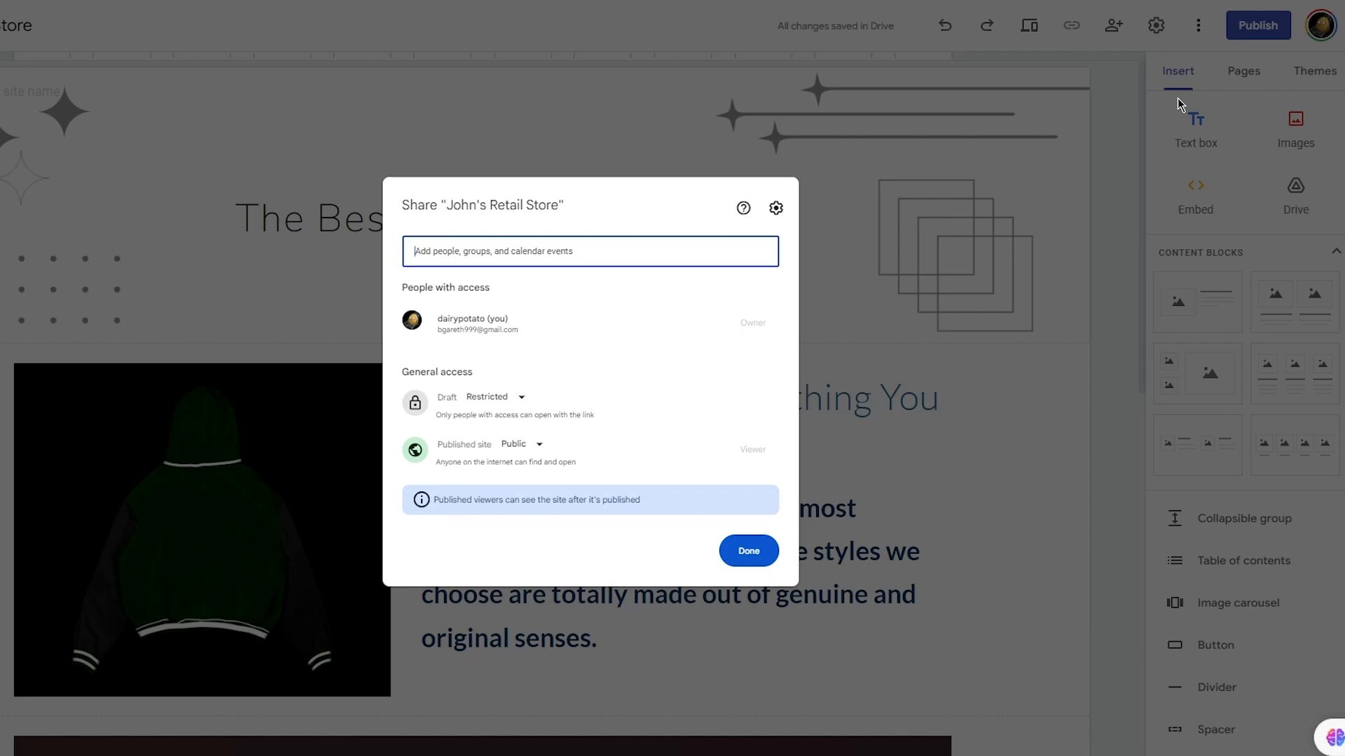
click(749, 551)
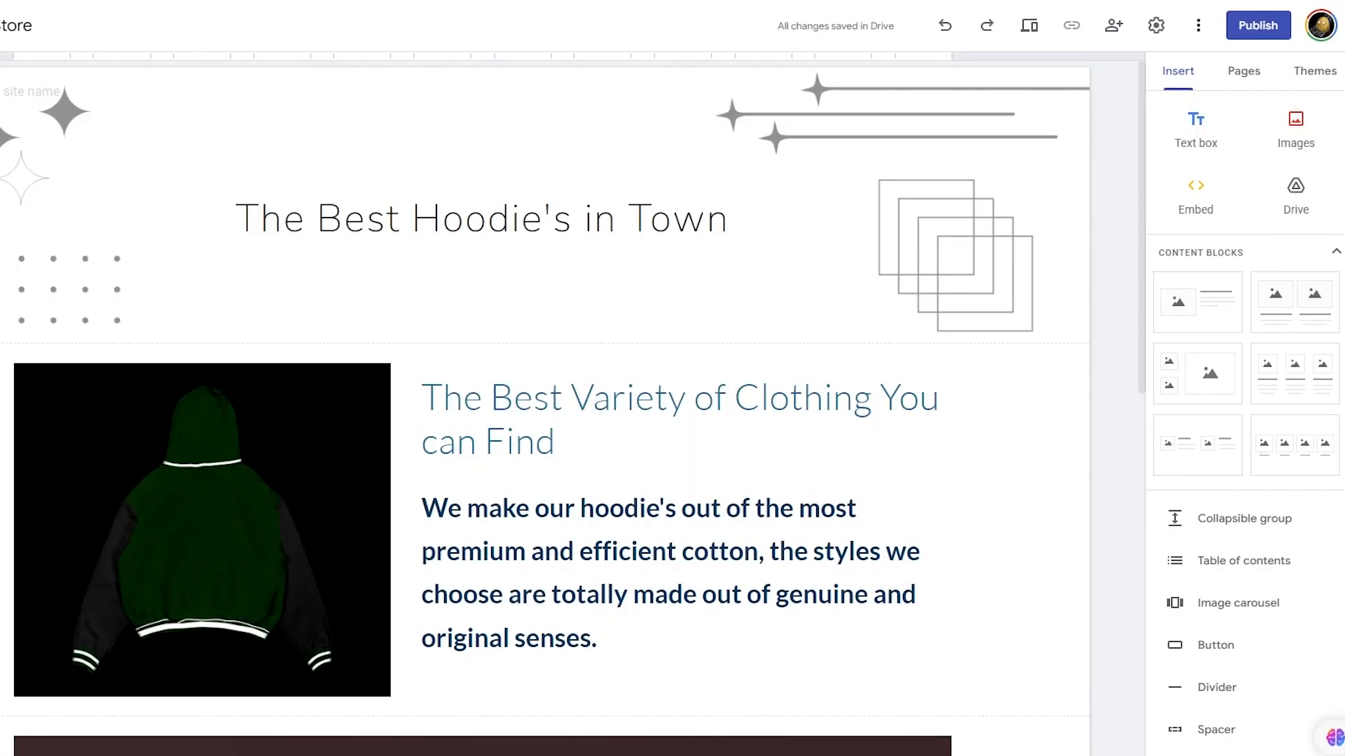
Publish the site to the web at the address johns-retail-store and open the live site
click(1286, 16)
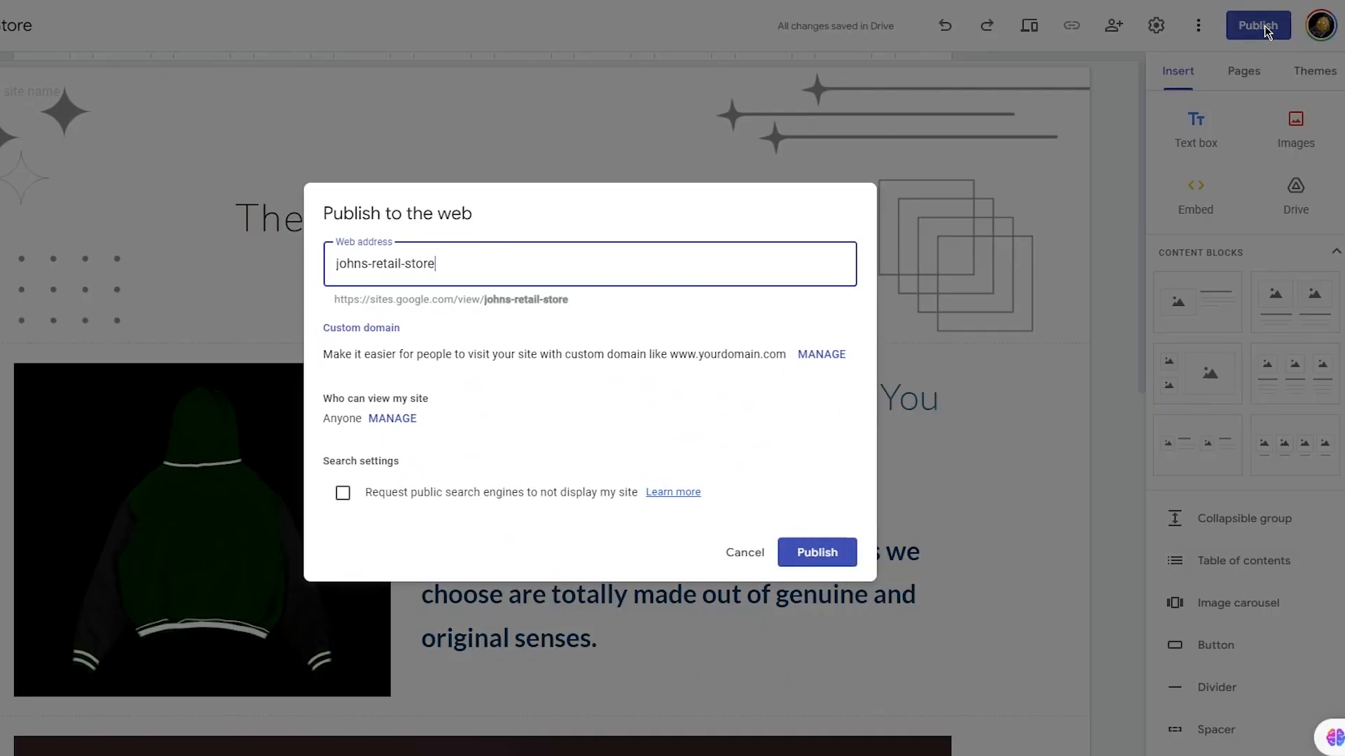
click(830, 557)
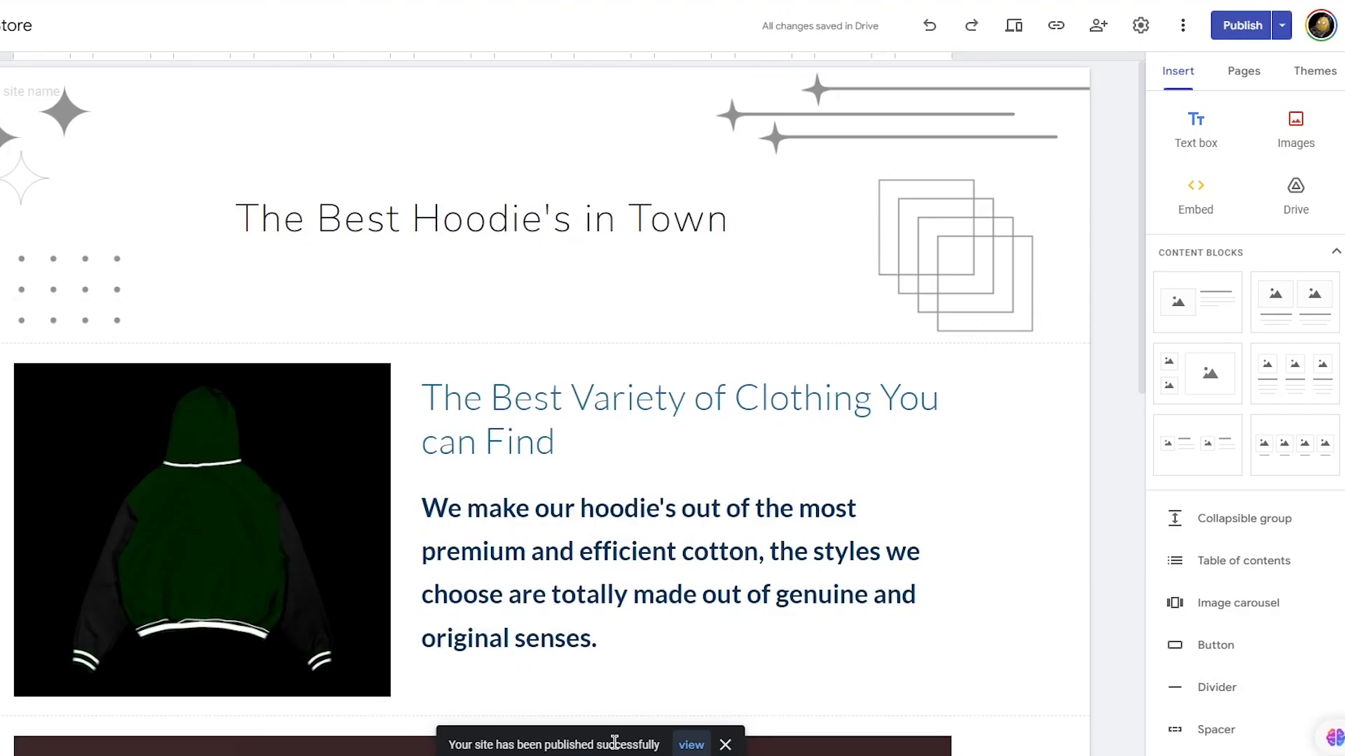
click(697, 747)
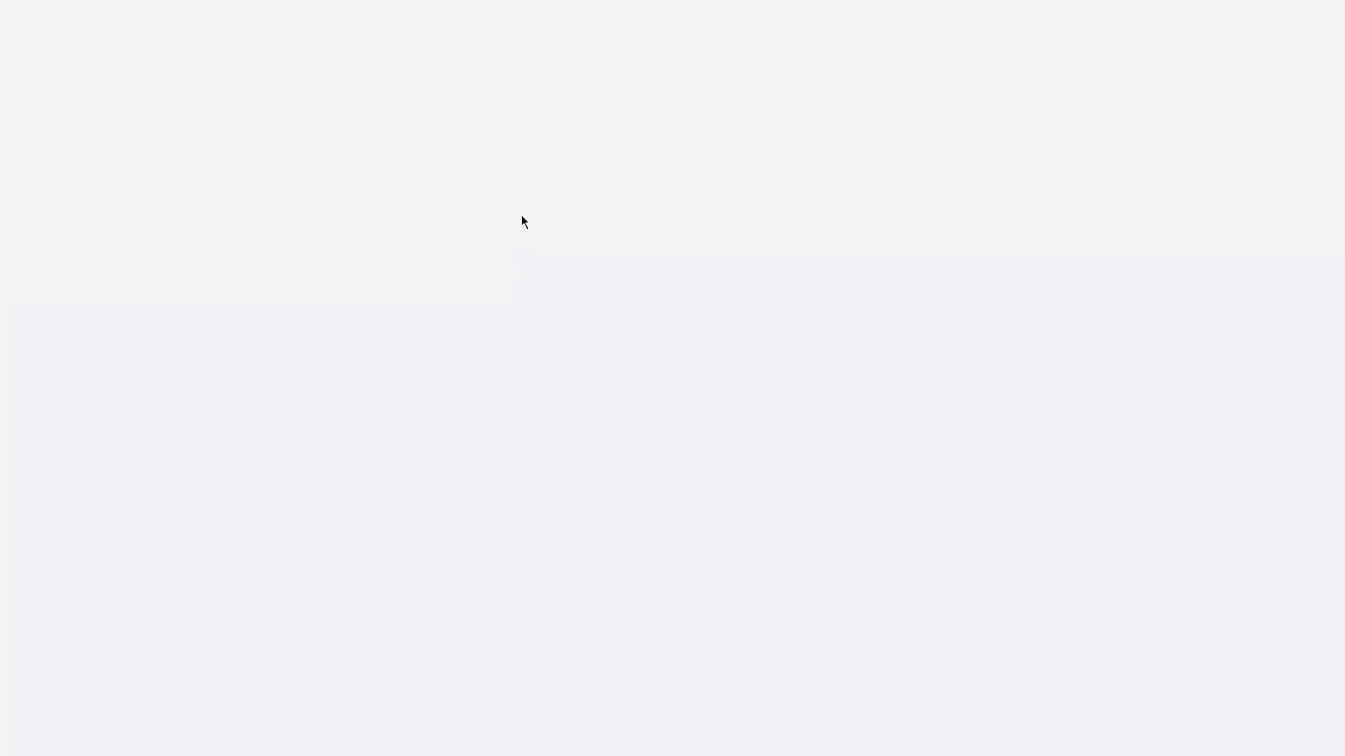
Look over the published Home page with its banner header, side navigation and product sections
right_click(467, 215)
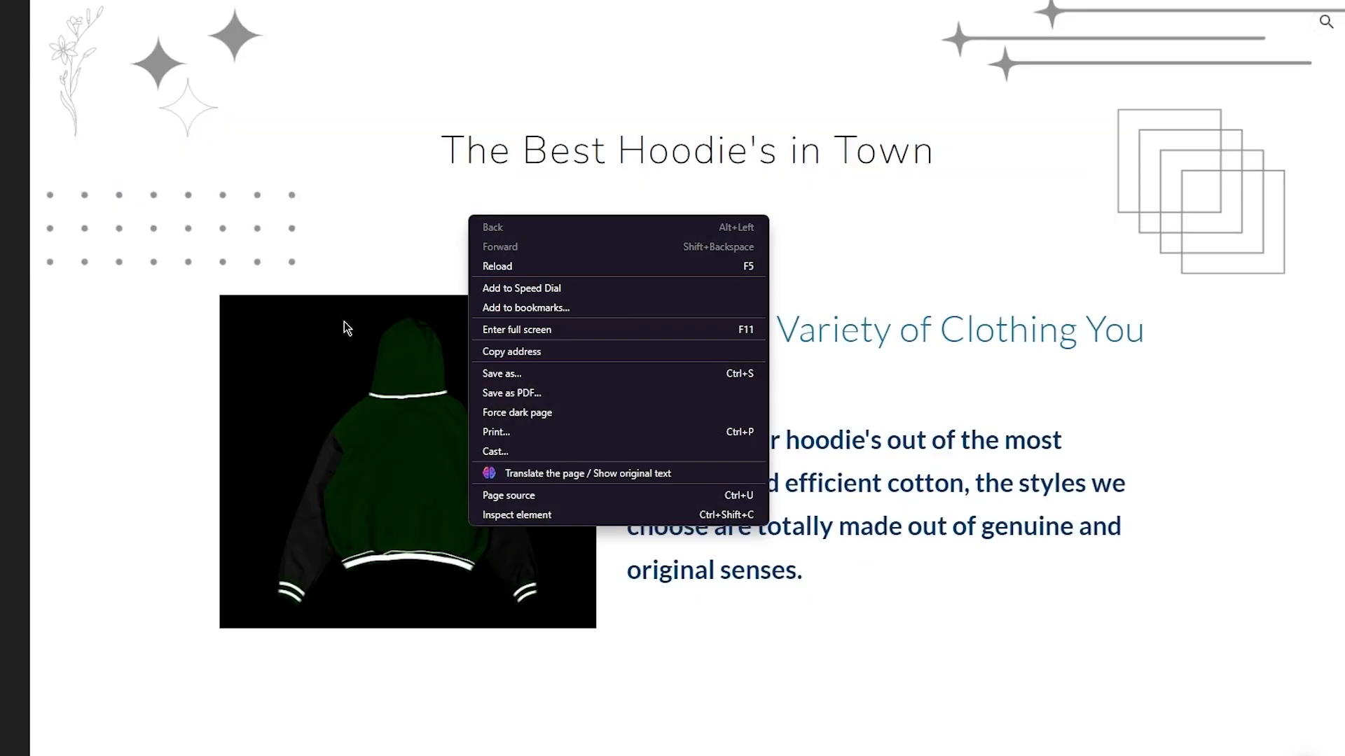
click(343, 322)
scroll(218, 336, down, 5)
scroll(219, 354, up, 5)
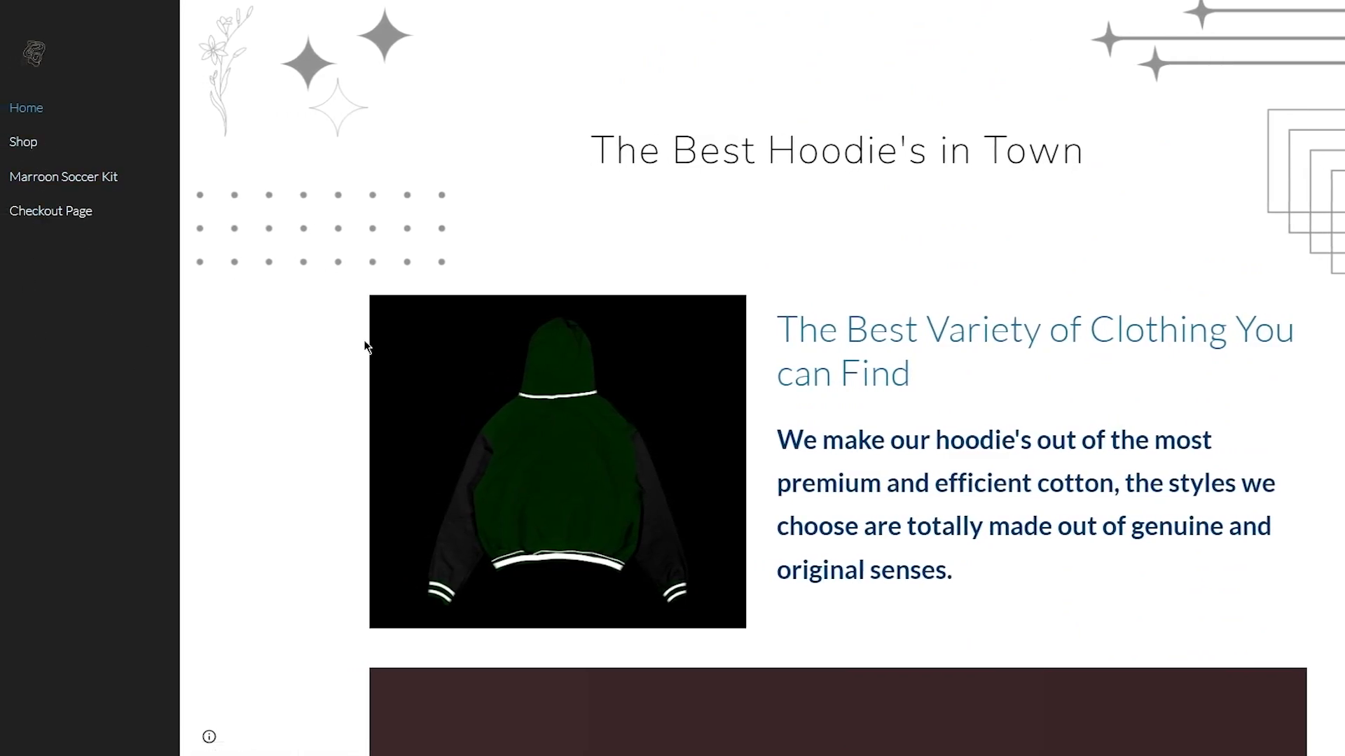
scroll(347, 344, down, 6)
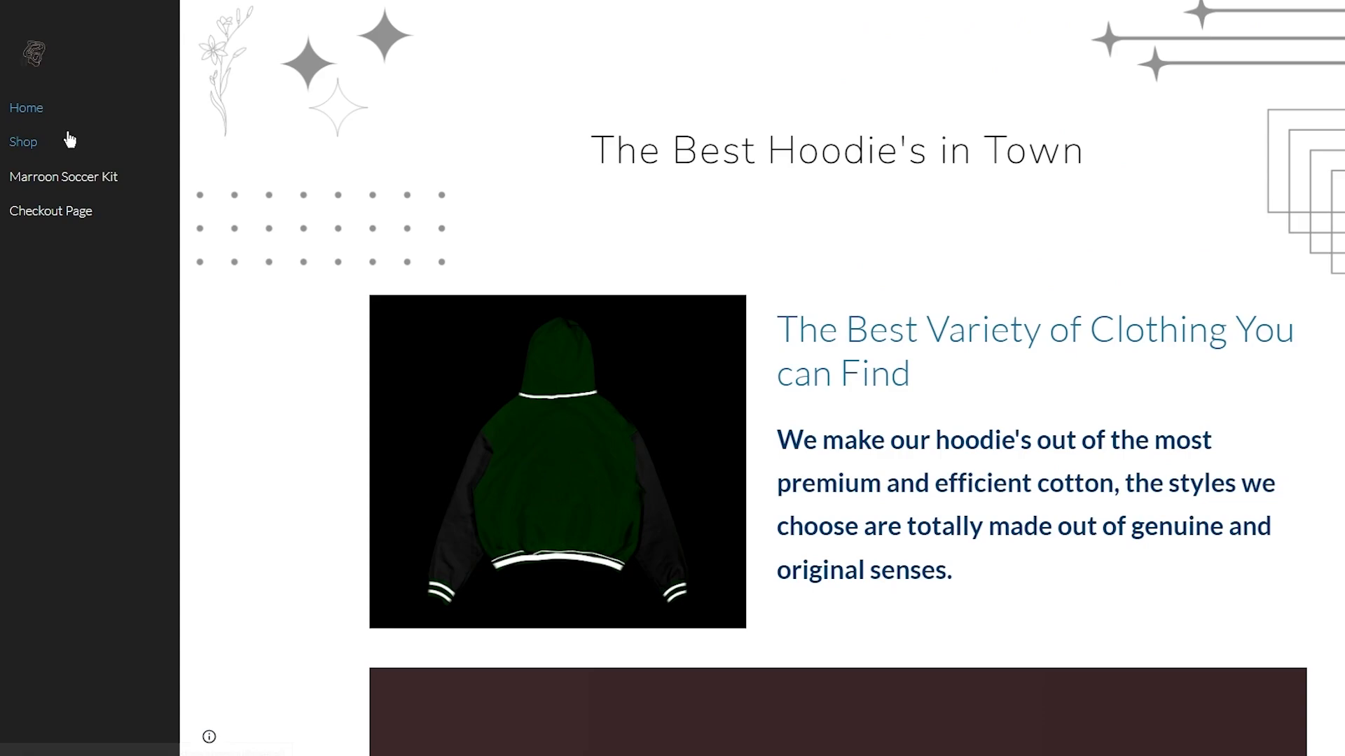
Go to the live Shop page, follow the Marroon Soccer Kit image to its product page and review the description
click(17, 143)
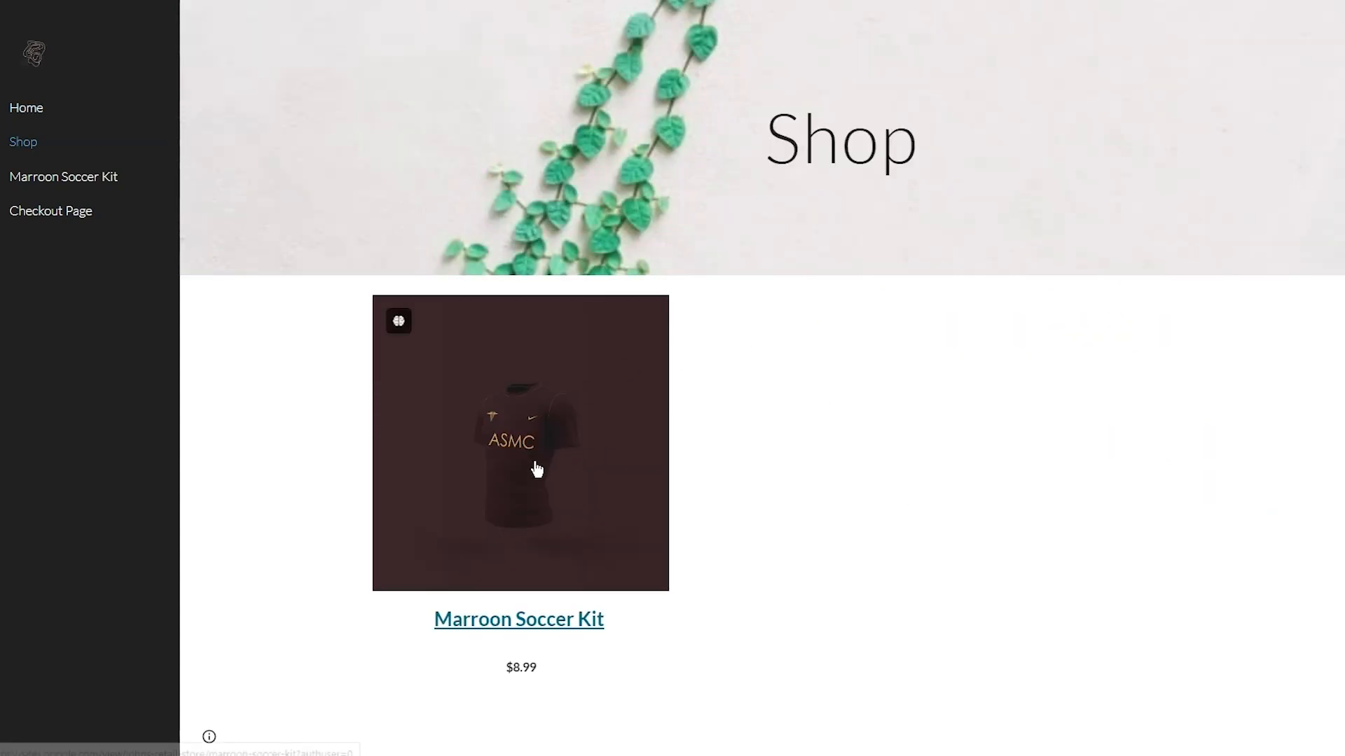
click(509, 475)
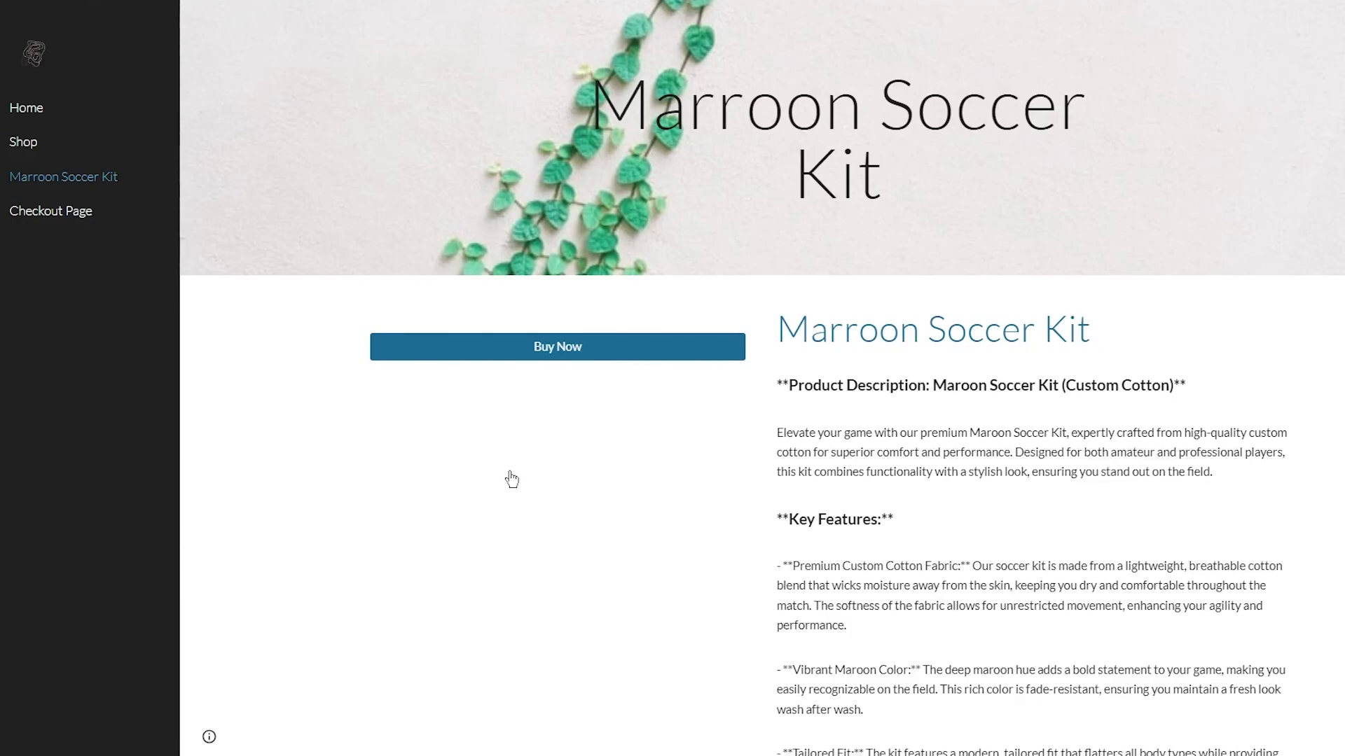
scroll(362, 339, down, 2)
scroll(360, 334, down, 4)
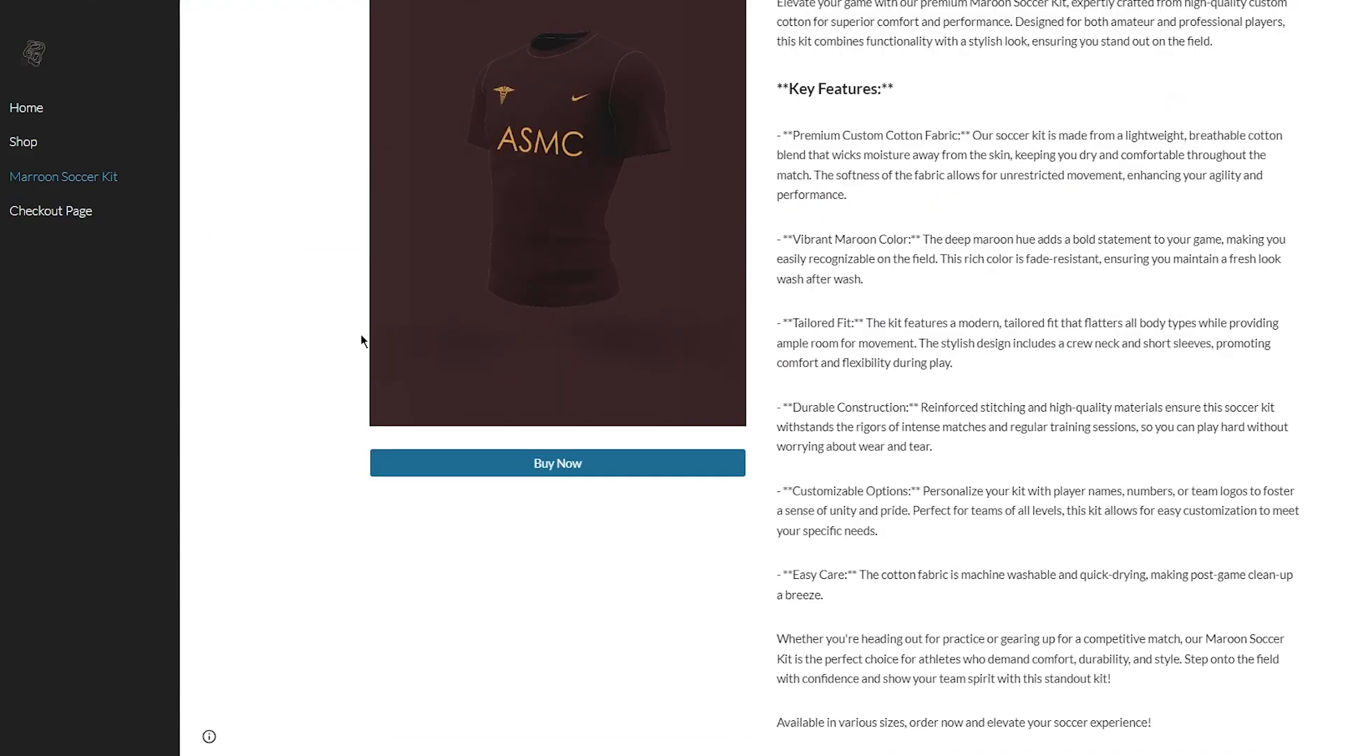
scroll(360, 334, up, 6)
scroll(360, 334, down, 6)
scroll(359, 337, up, 3)
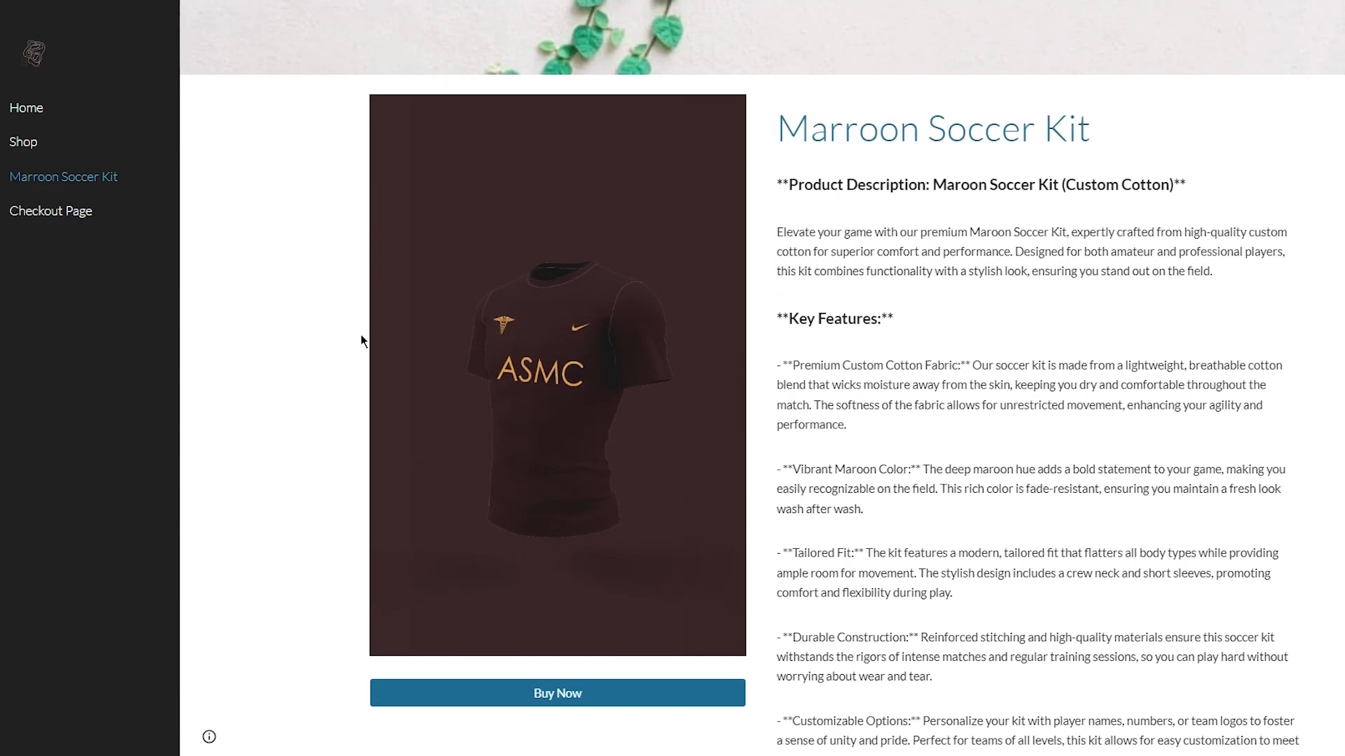
scroll(360, 337, down, 3)
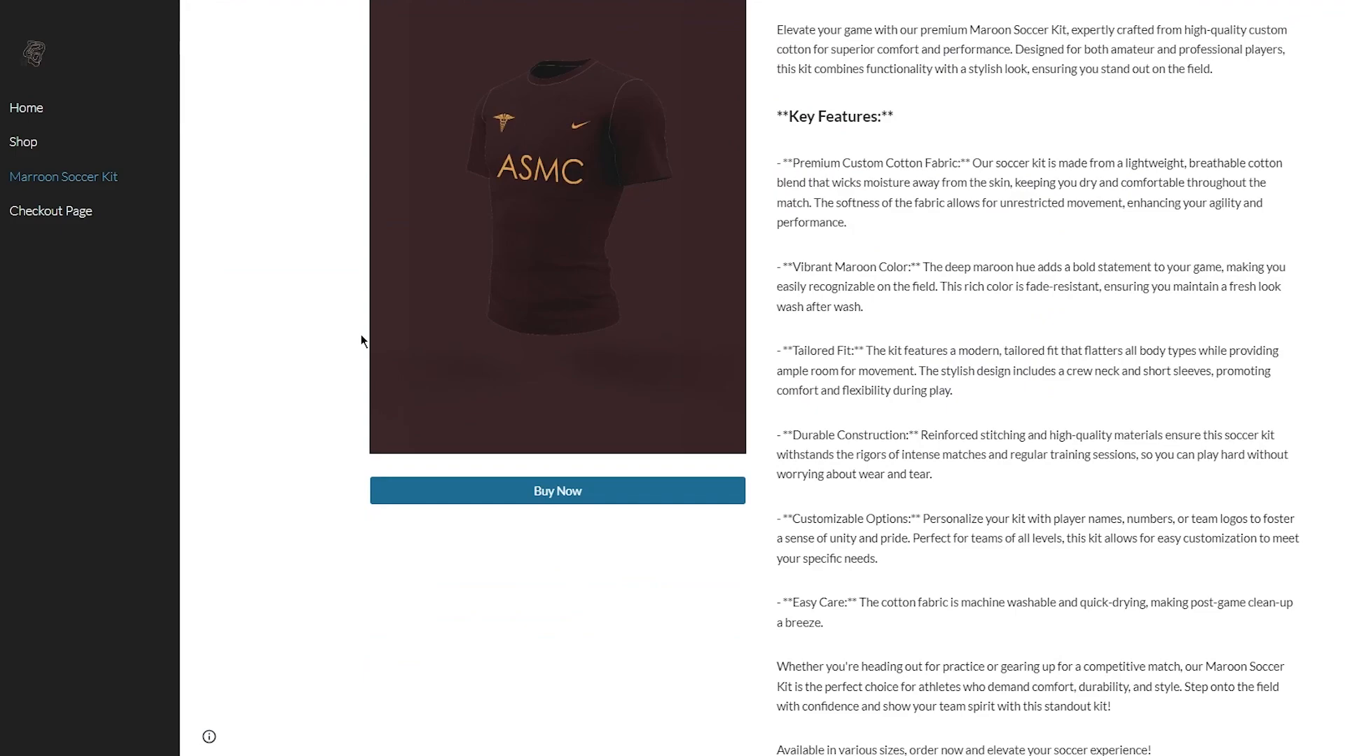
Test the product's Buy Now link and examine the billing, payment and cart sections of the Checkout Page
click(590, 497)
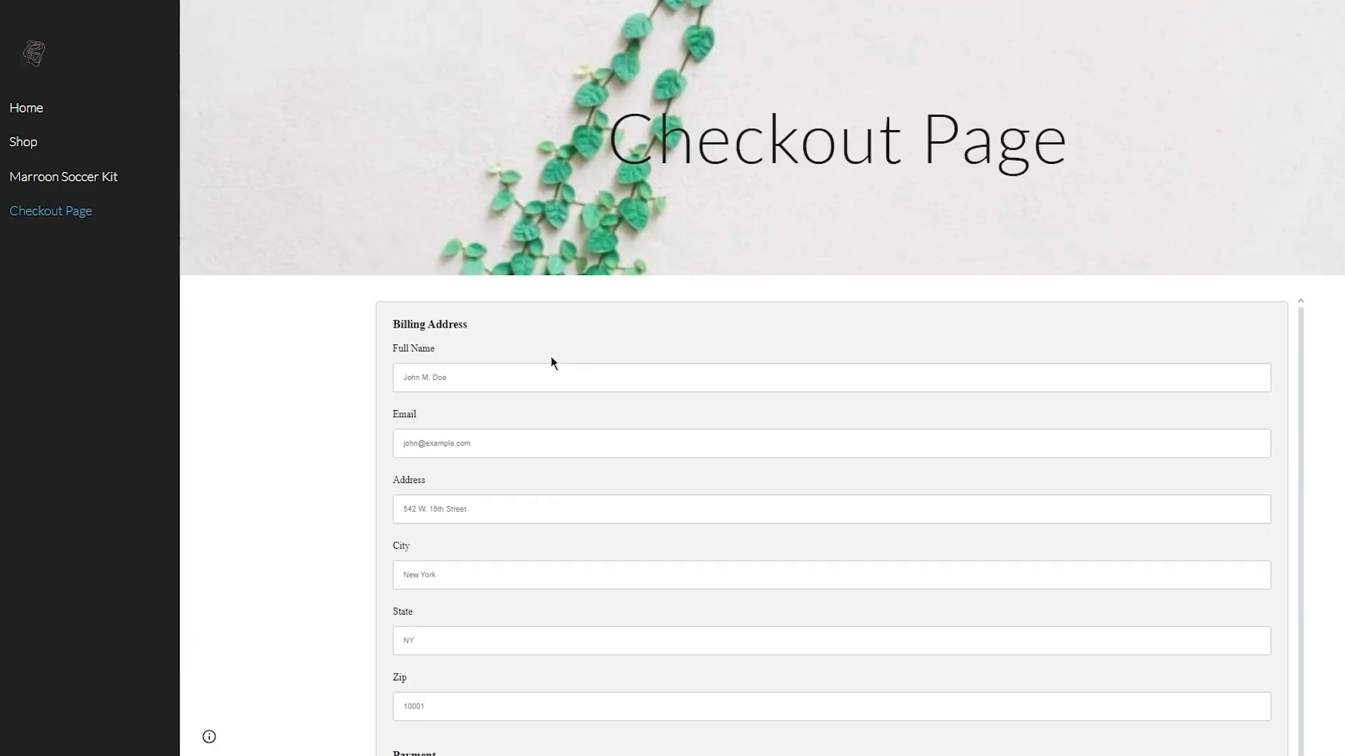
scroll(548, 364, down, 3)
scroll(190, 429, down, 5)
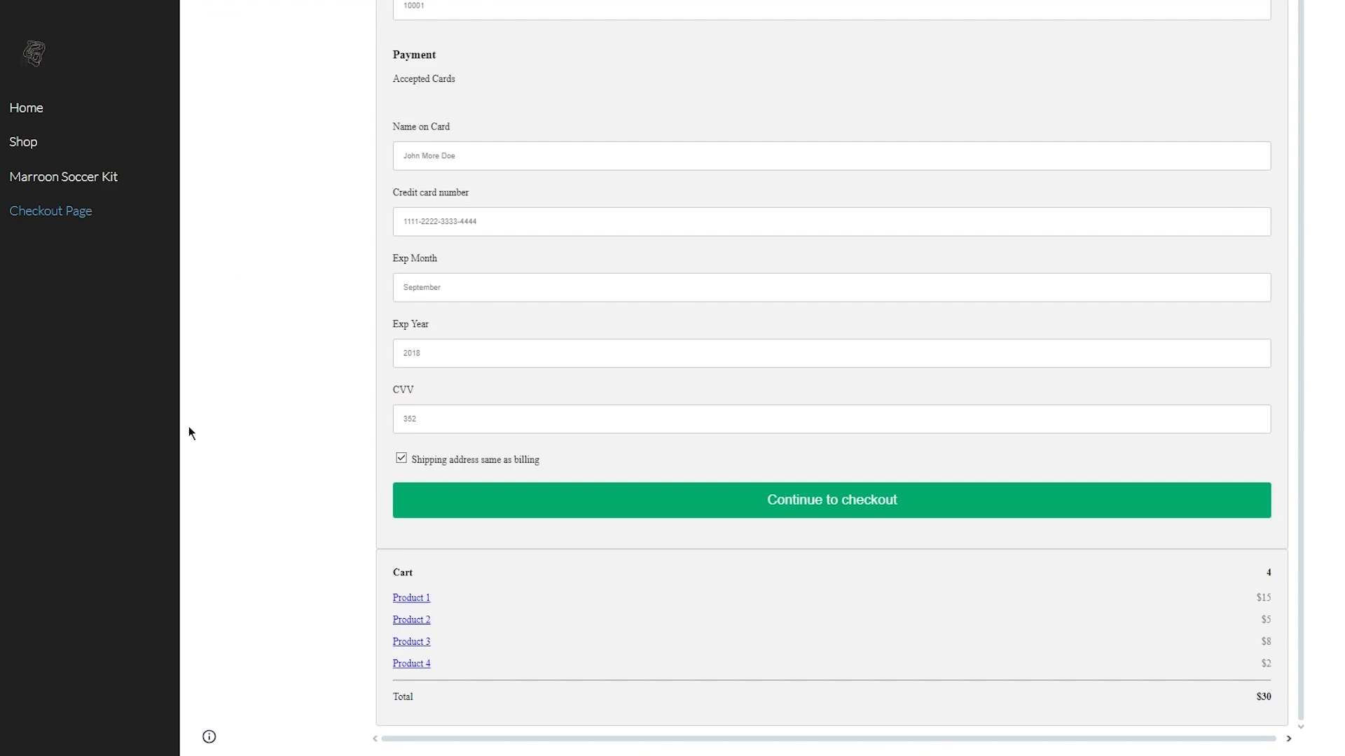
scroll(189, 433, up, 5)
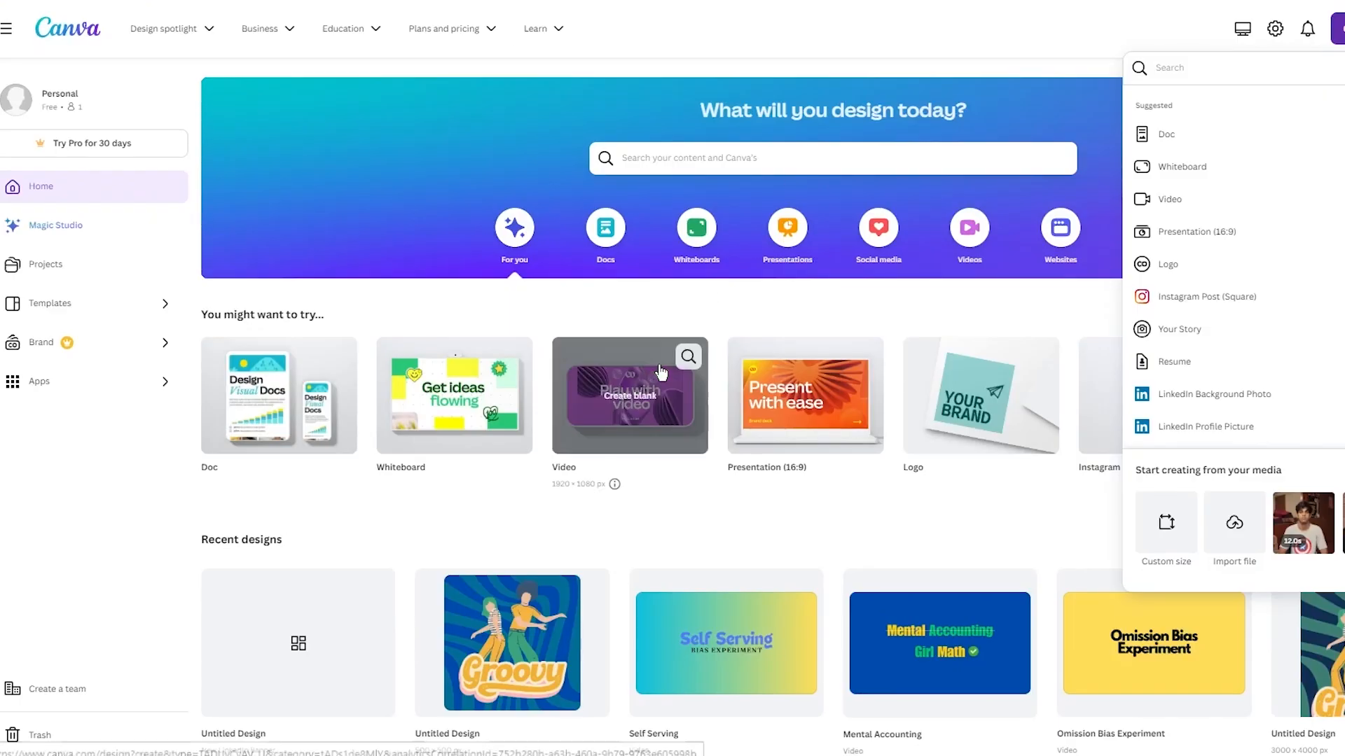
scroll(660, 373, down, 5)
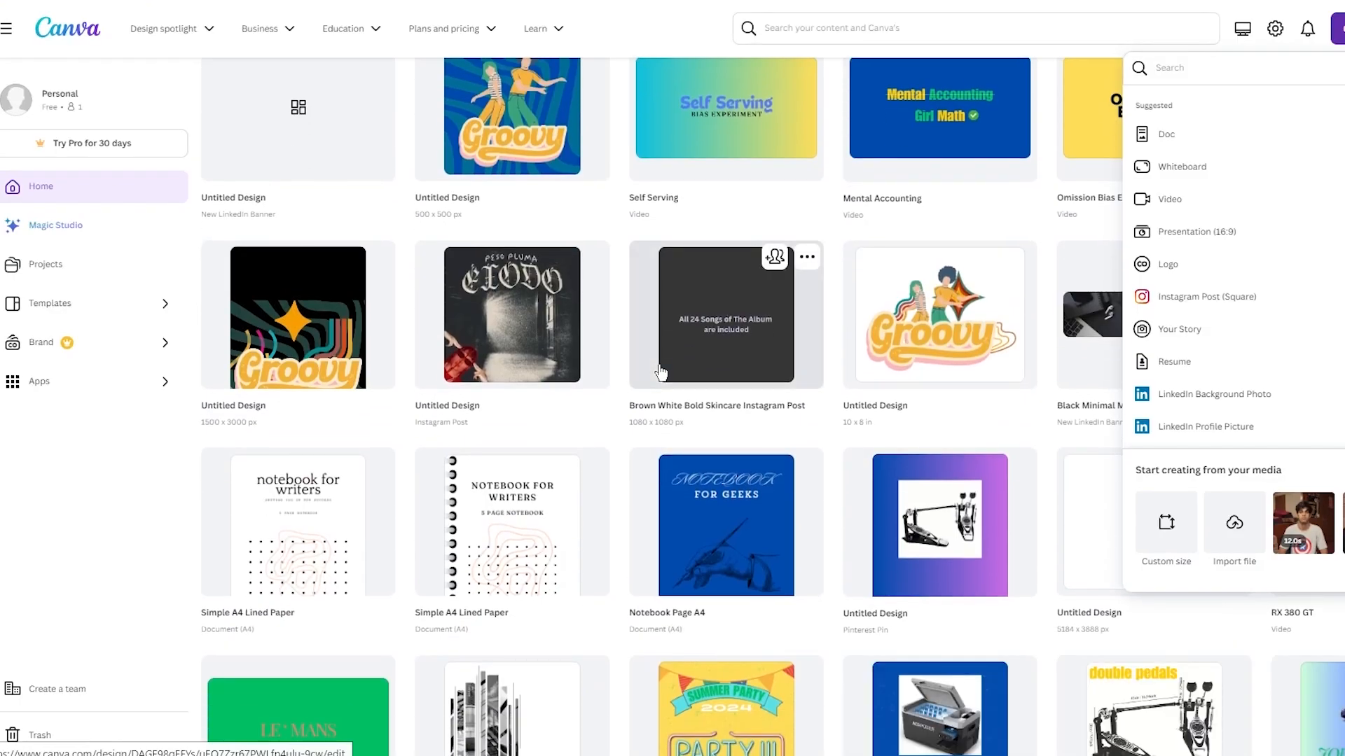
click(195, 234)
scroll(194, 234, up, 8)
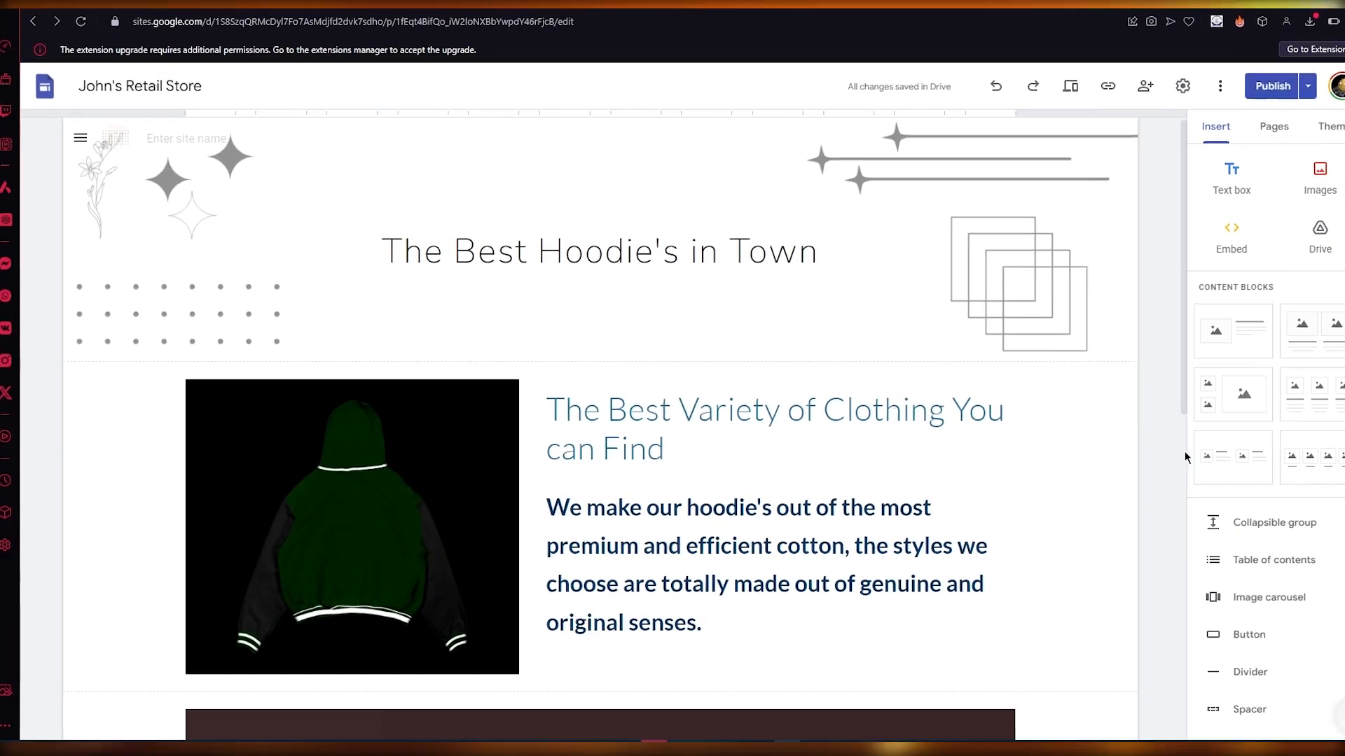
scroll(1191, 458, down, 5)
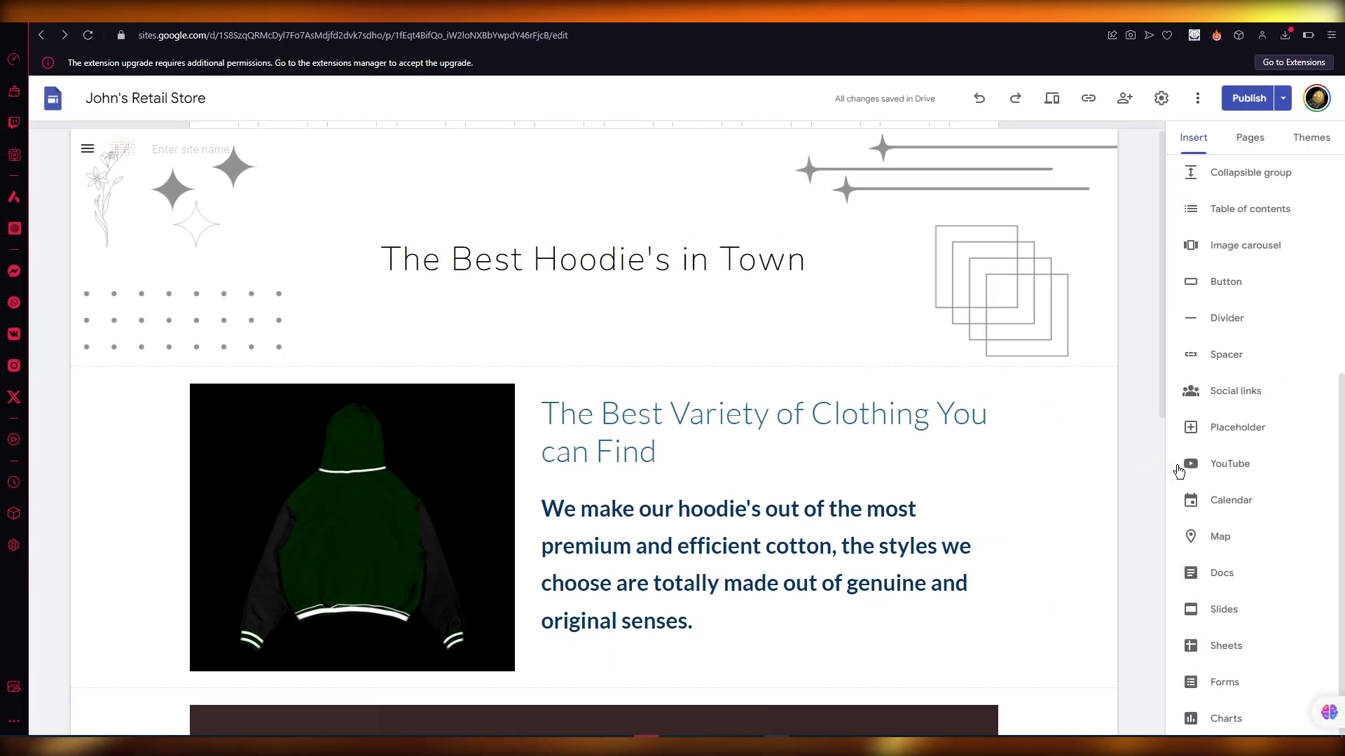
scroll(1162, 468, down, 10)
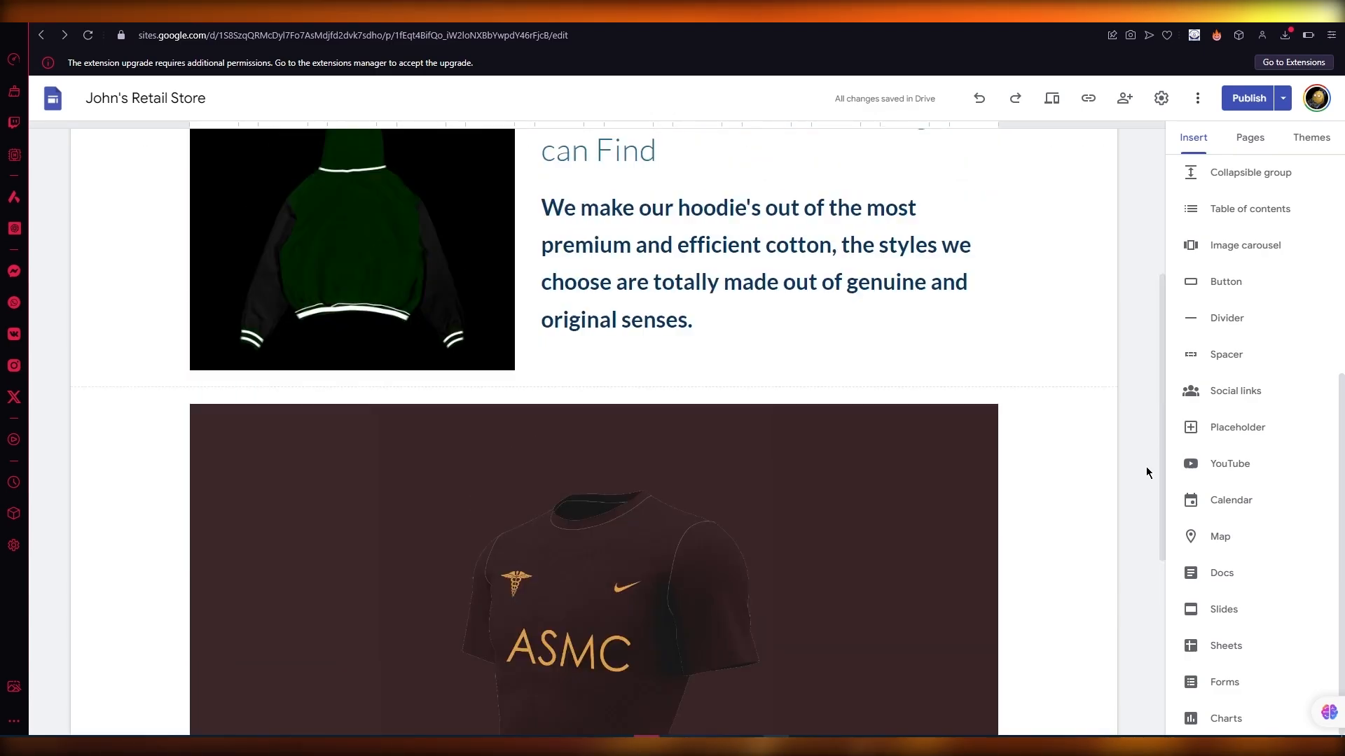
scroll(1146, 472, up, 10)
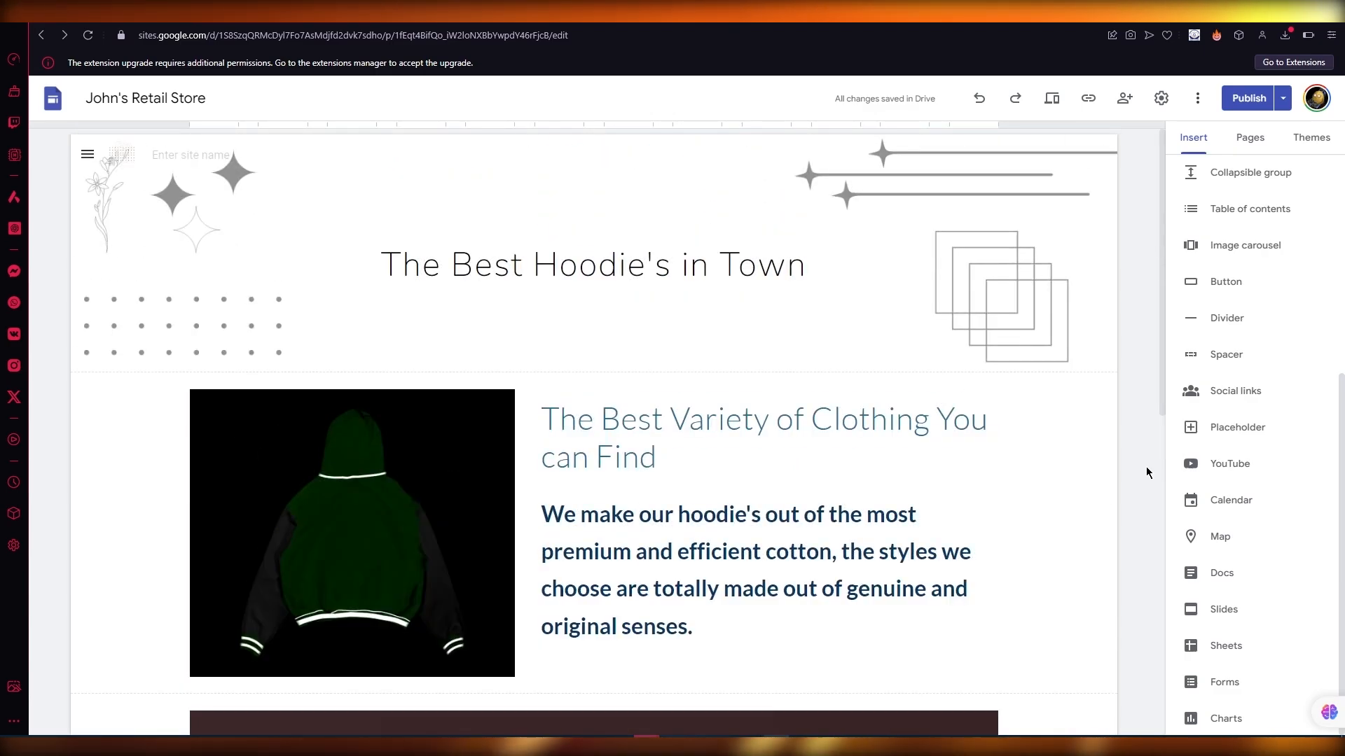
click(885, 333)
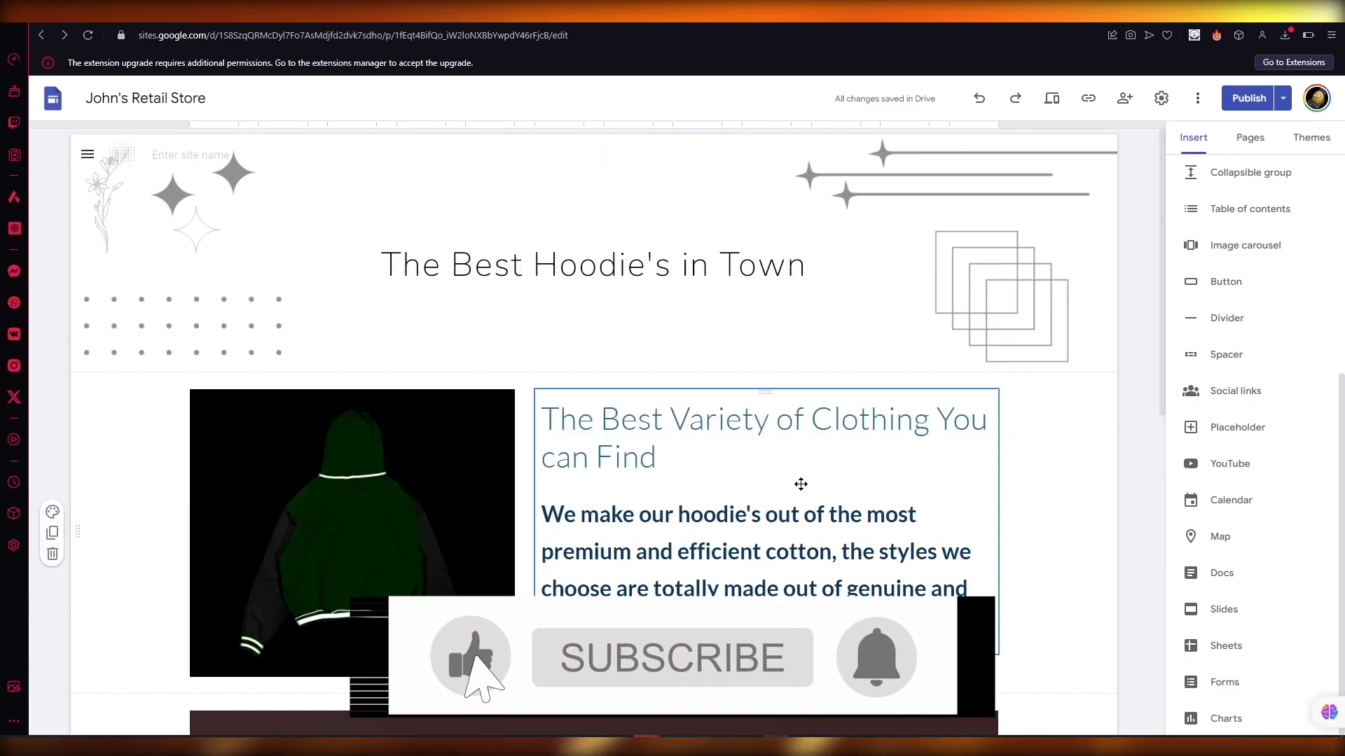